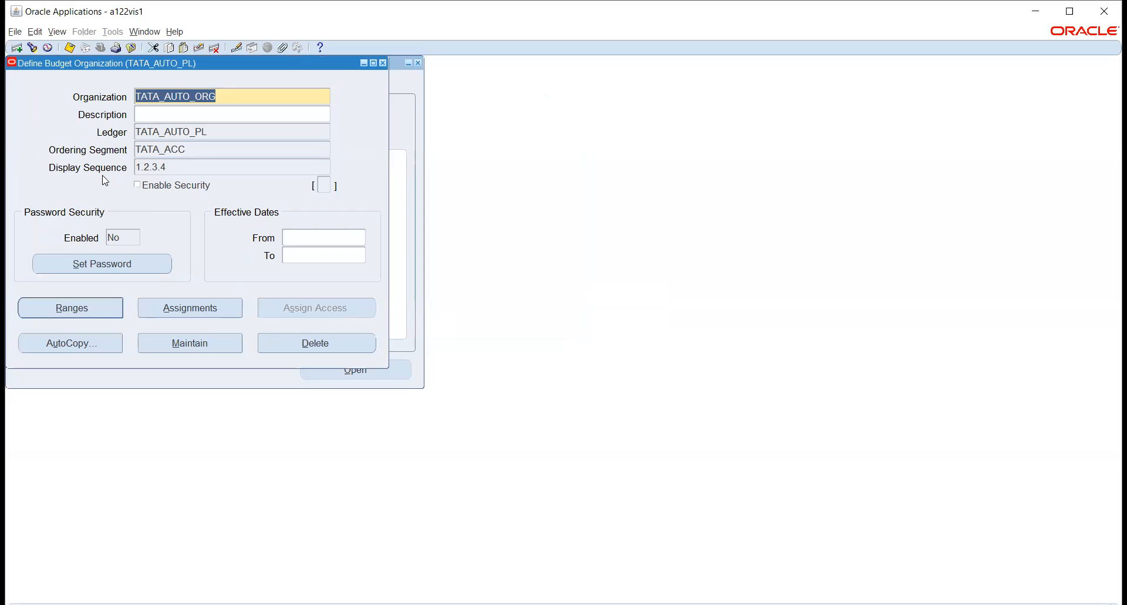
# - Query all of my concurrent requests from the last 7 days and refresh the list to check their status
pyautogui.click(56, 36)
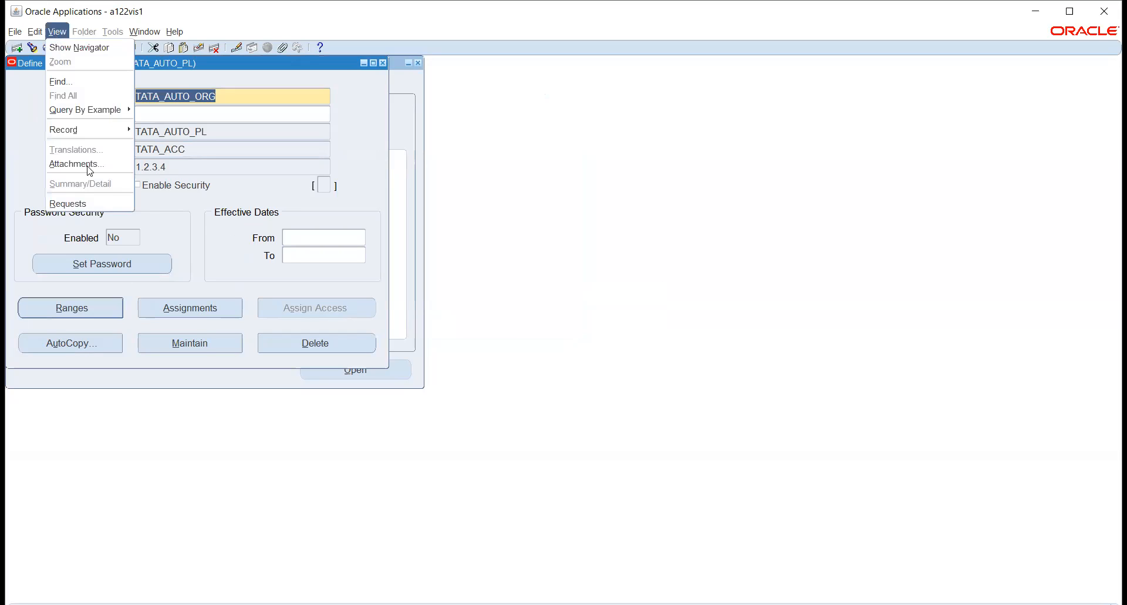
pyautogui.click(81, 203)
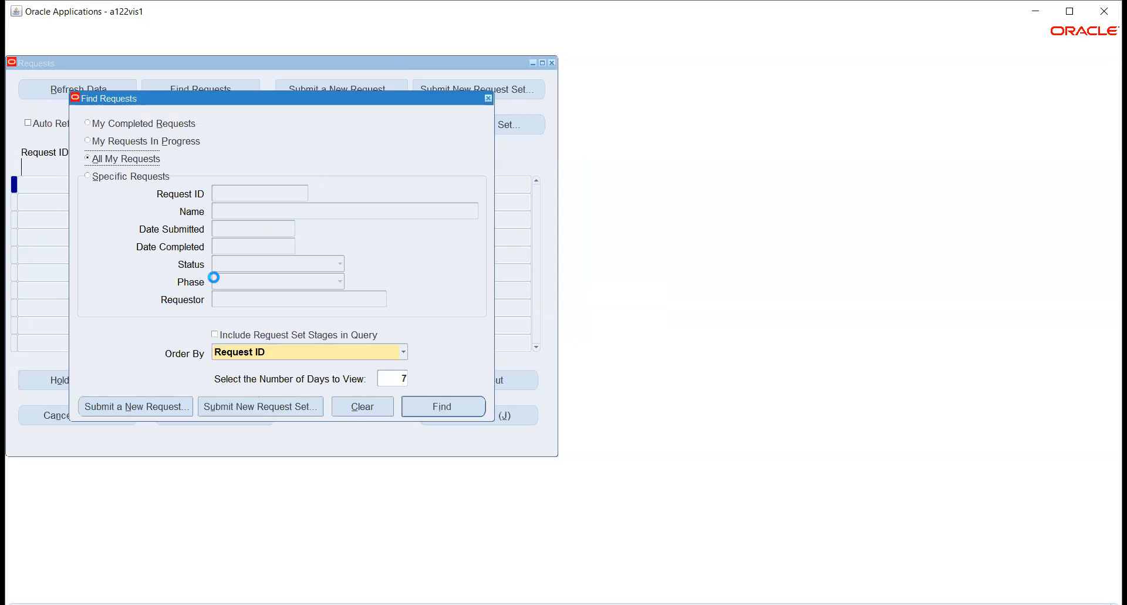
pyautogui.click(449, 407)
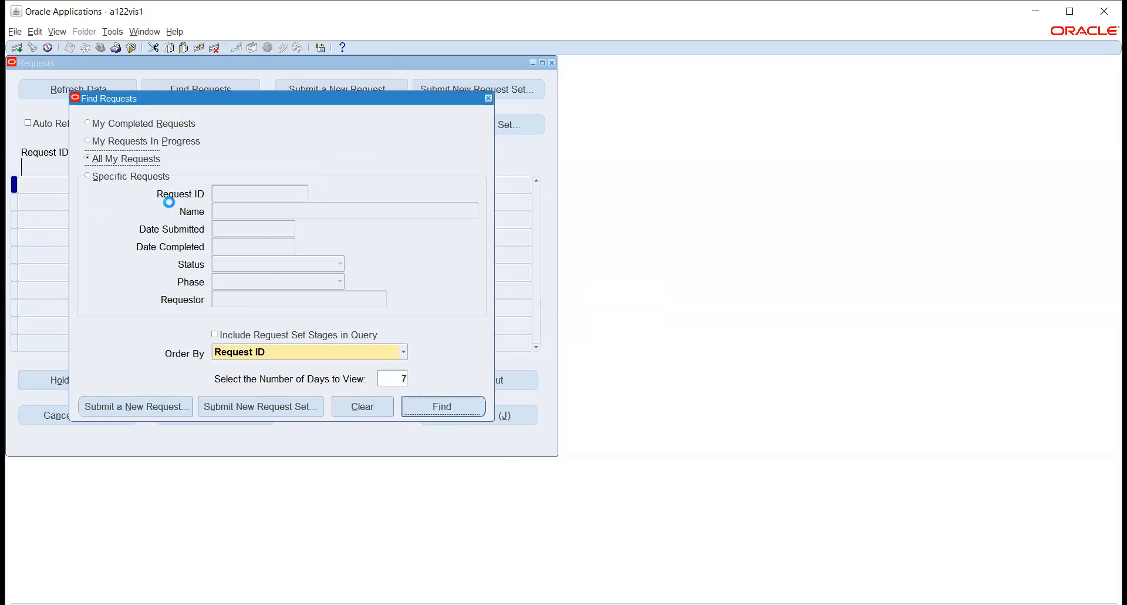
pyautogui.click(77, 89)
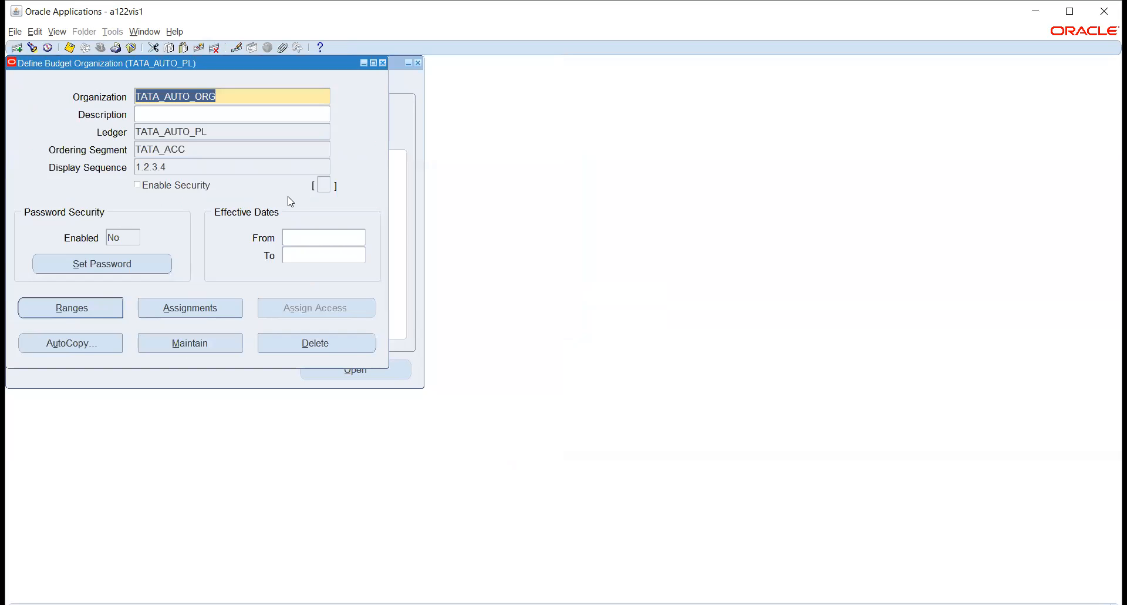
# - Review the accounts assigned to the TATA_AUTO_ORG budget organization and close the assignments window
pyautogui.click(195, 309)
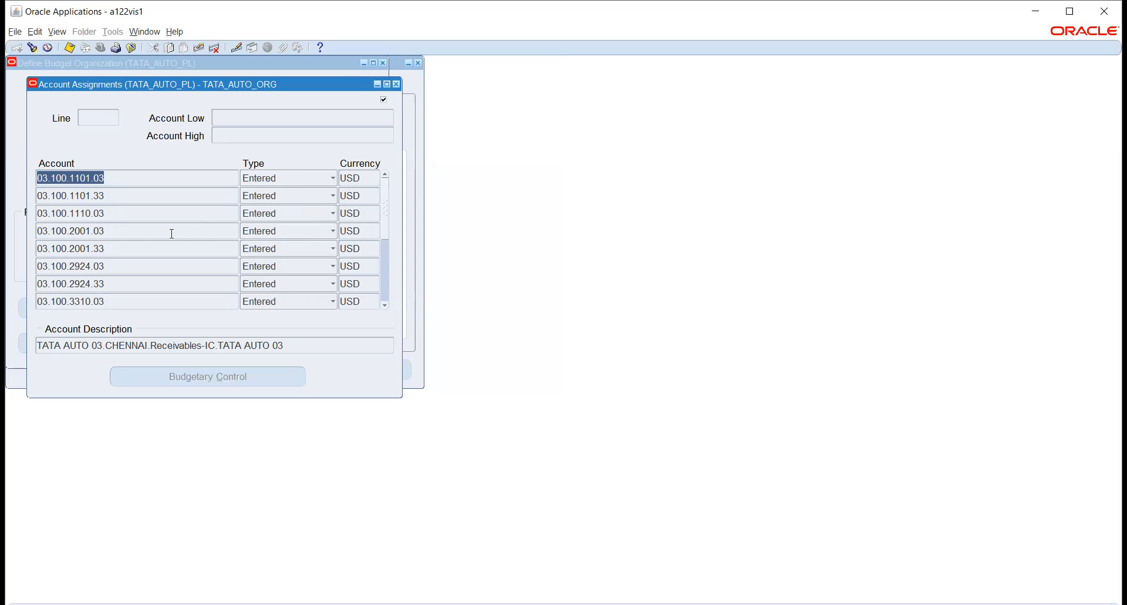
pyautogui.scroll(-3, 171, 231)
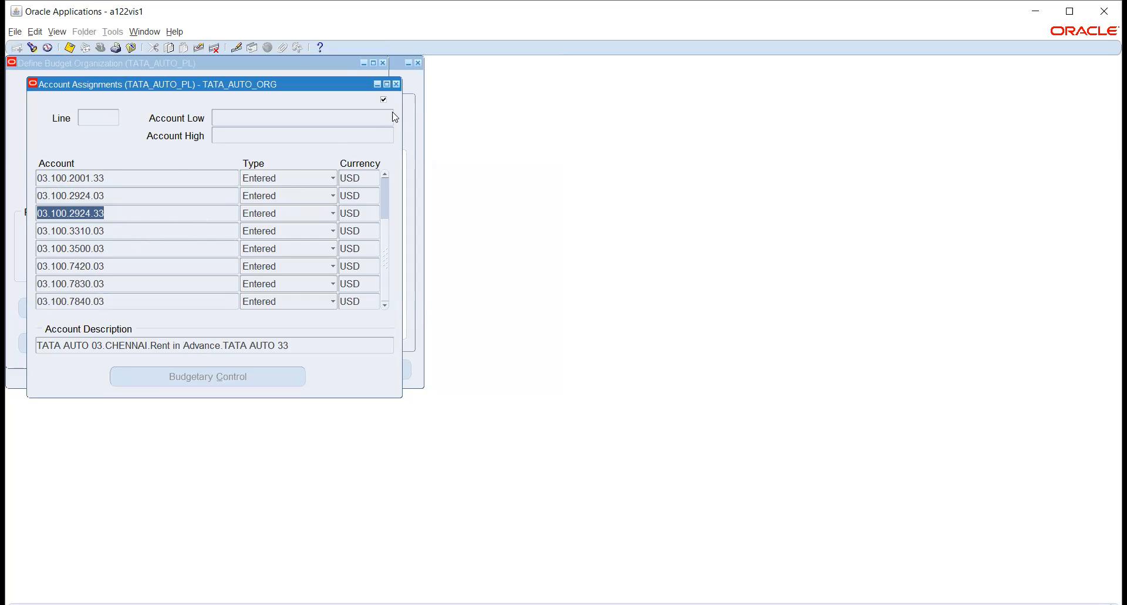
pyautogui.click(397, 84)
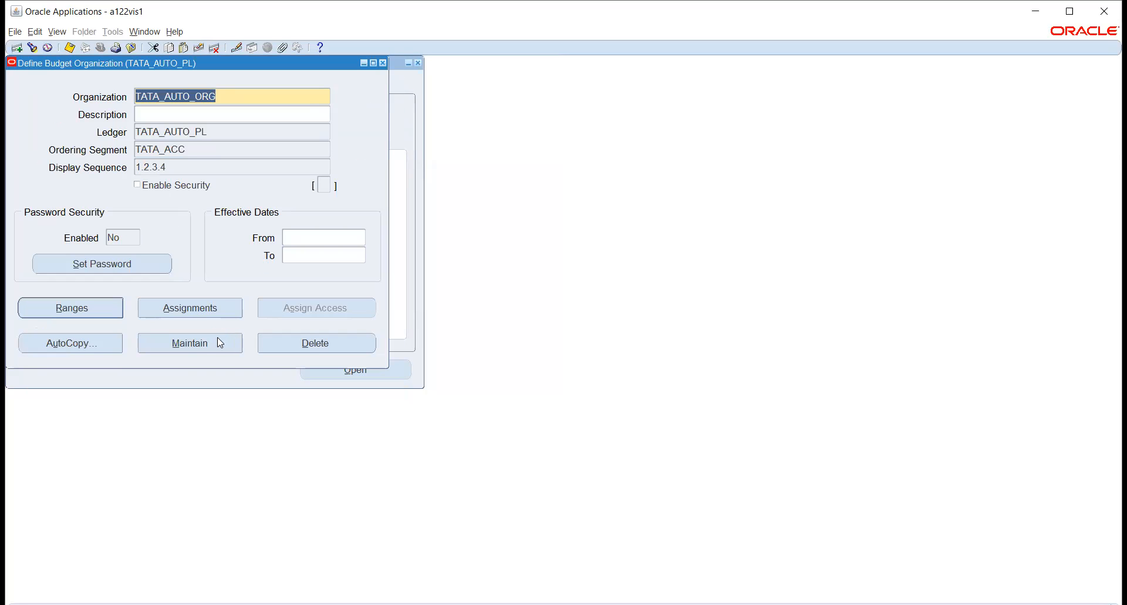
# - Run the Maintain process for the TATA_AUTO_ORG budget organization, acknowledge the request note and close the organization definition
pyautogui.click(218, 337)
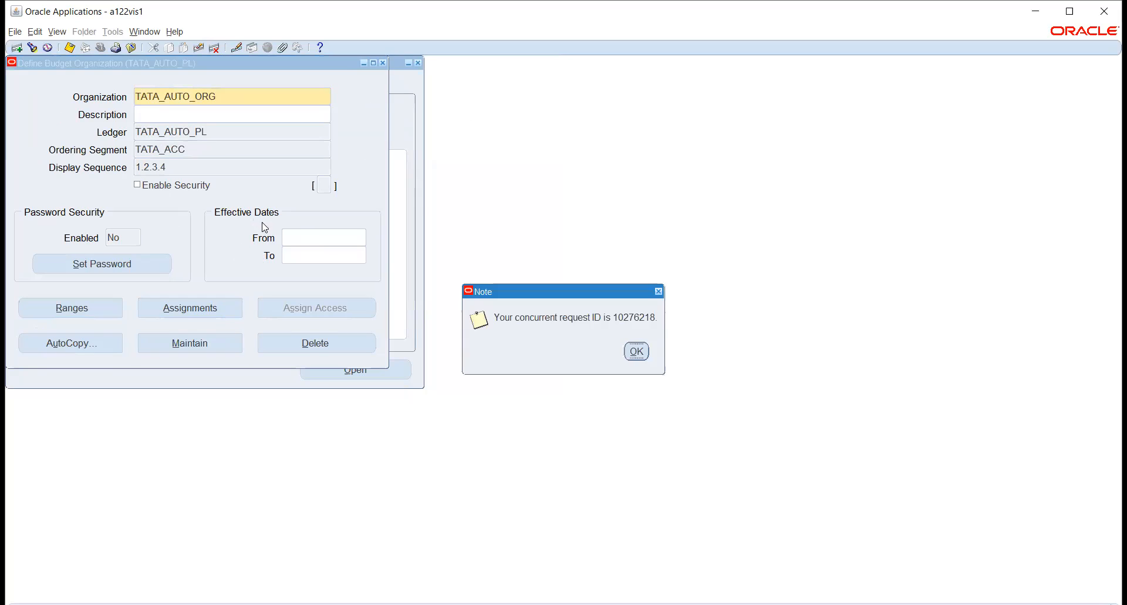
pyautogui.click(636, 351)
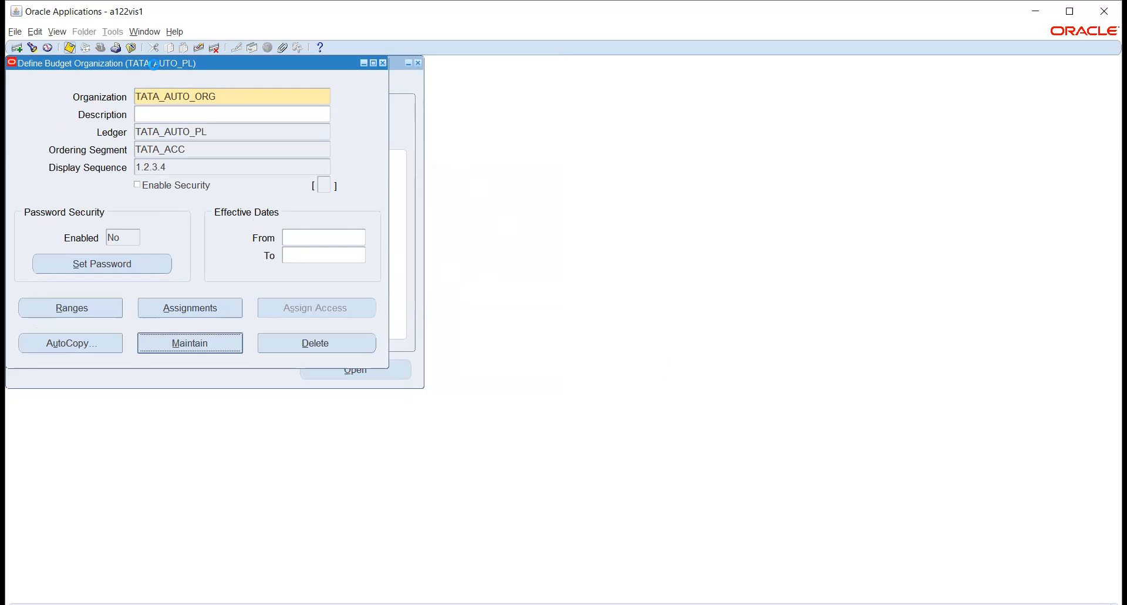
pyautogui.click(383, 63)
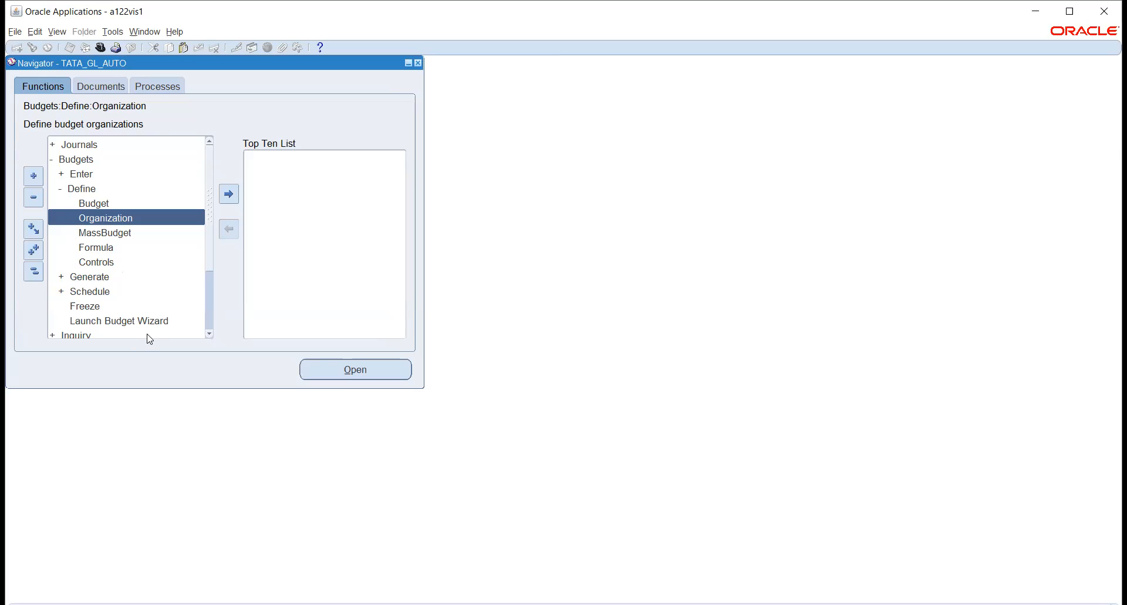
# - Expand the Generate and Schedule groups under Budgets to examine the MassBudget and Formula functions they offer
pyautogui.click(88, 277)
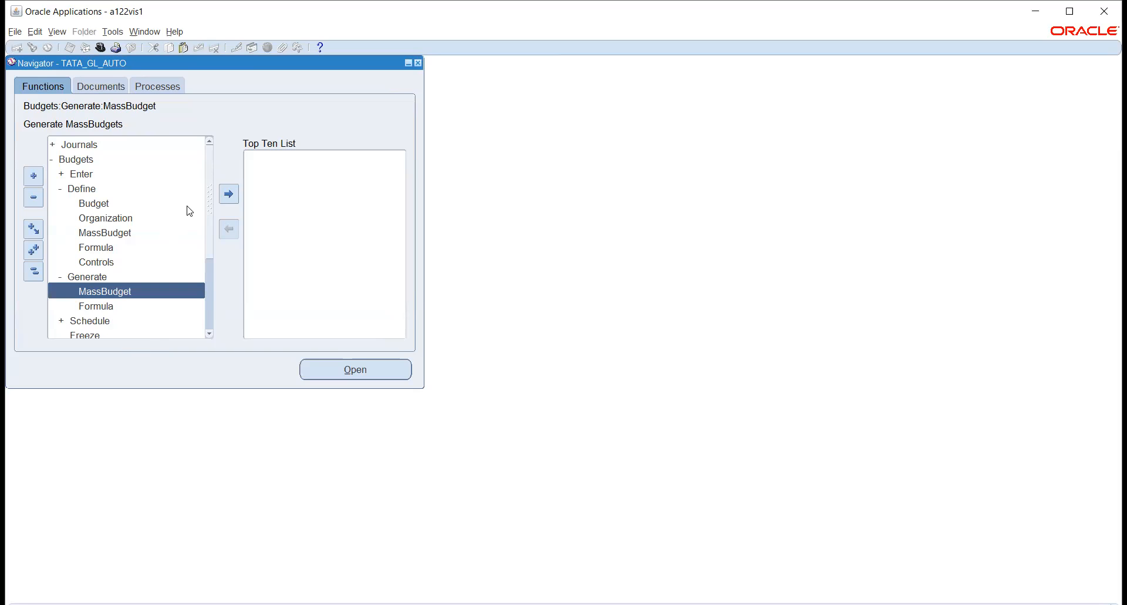
pyautogui.scroll(-1, 97, 235)
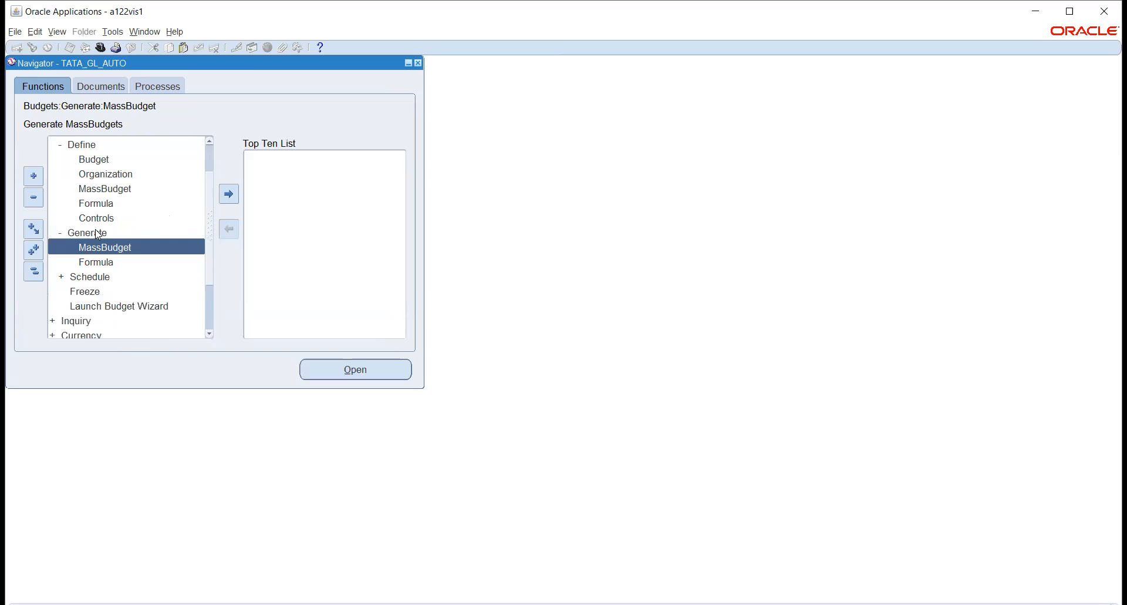
pyautogui.scroll(-1, 97, 235)
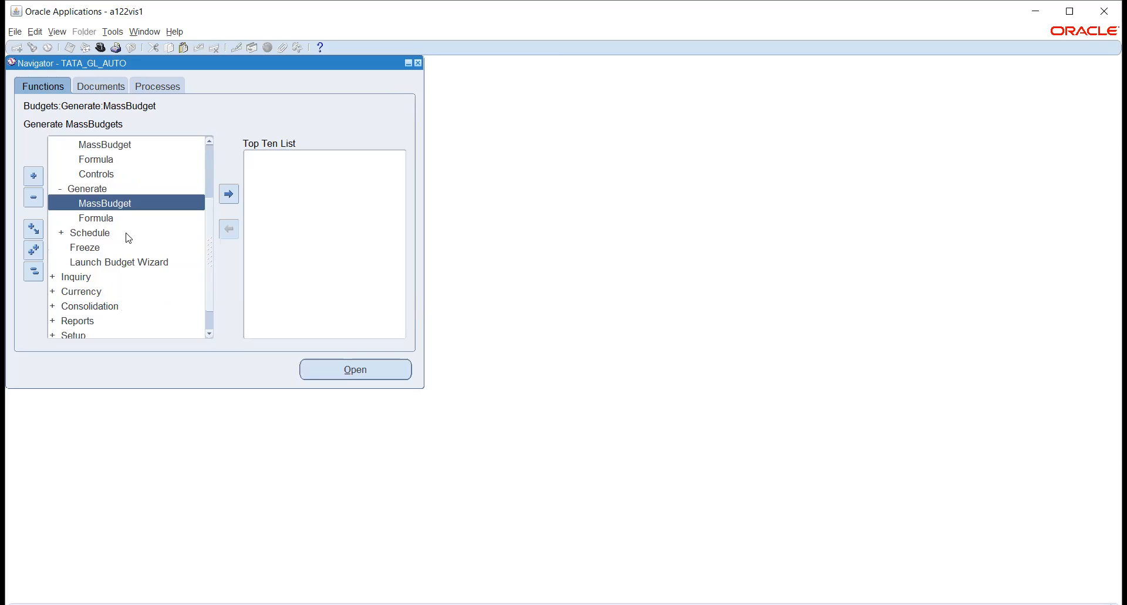
pyautogui.click(95, 233)
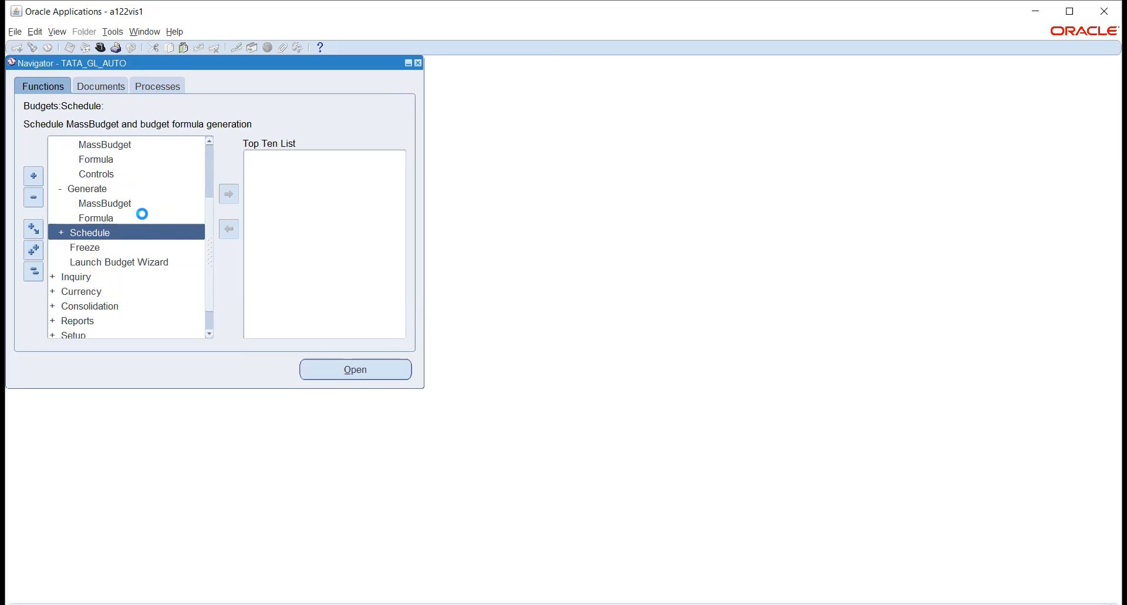
pyautogui.scroll(-1, 145, 219)
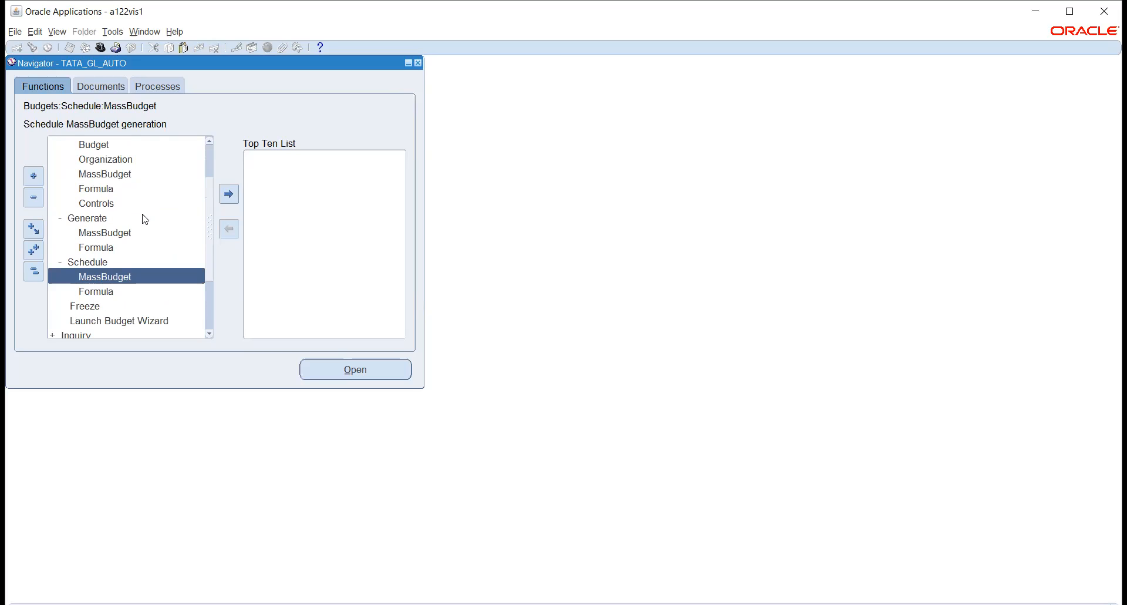
pyautogui.scroll(1, 145, 219)
pyautogui.scroll(1, 145, 219)
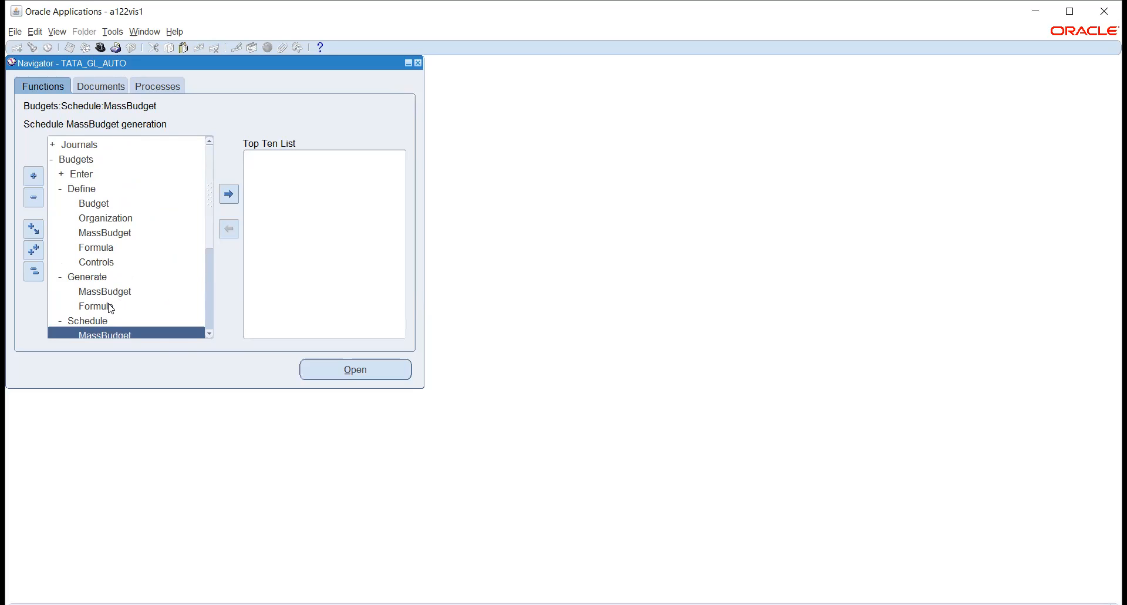
# - Open the budgetary control group definition under Budgets to examine its form, and close it without entering anything
pyautogui.click(85, 262)
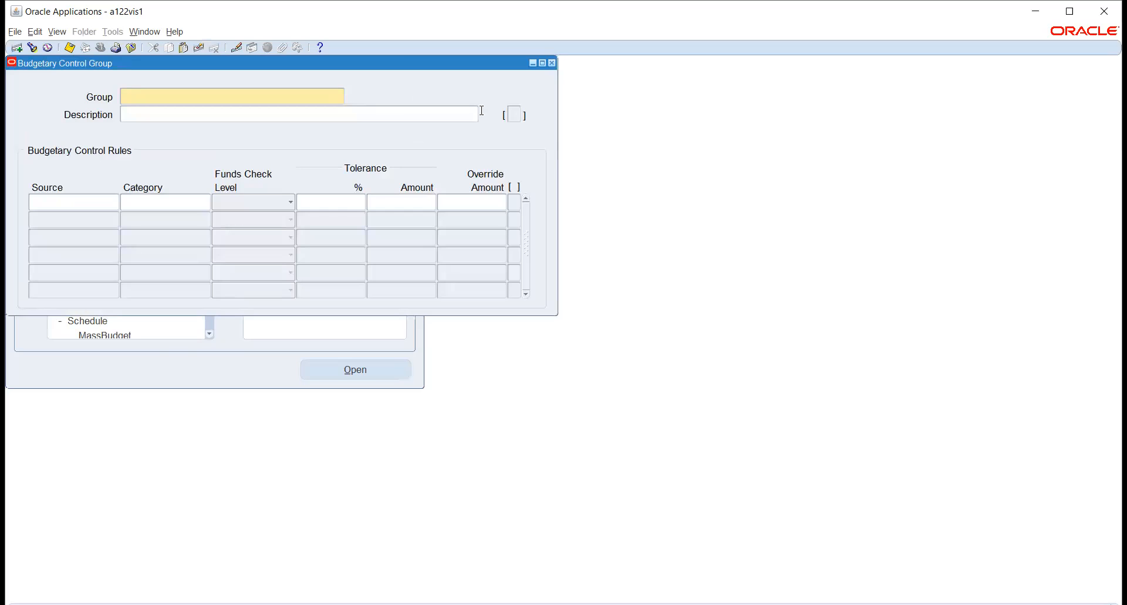
pyautogui.click(551, 63)
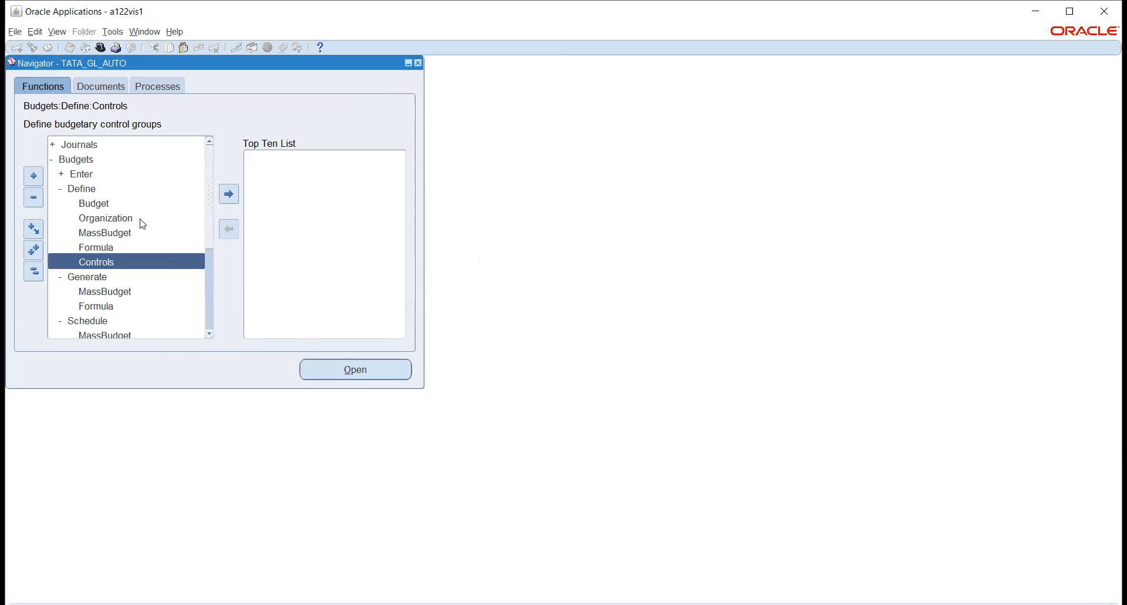
# - Launch the Budget Wizard, the web-based desktop integrator for budget entry
pyautogui.scroll(-1, 142, 223)
pyautogui.scroll(-2, 142, 223)
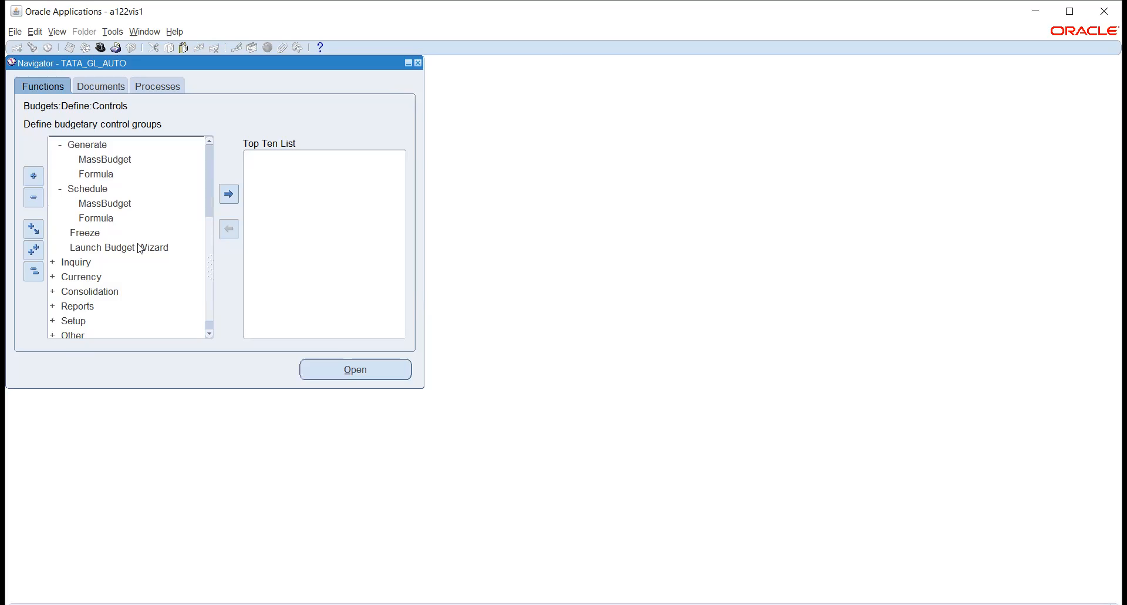
pyautogui.doubleClick(145, 246)
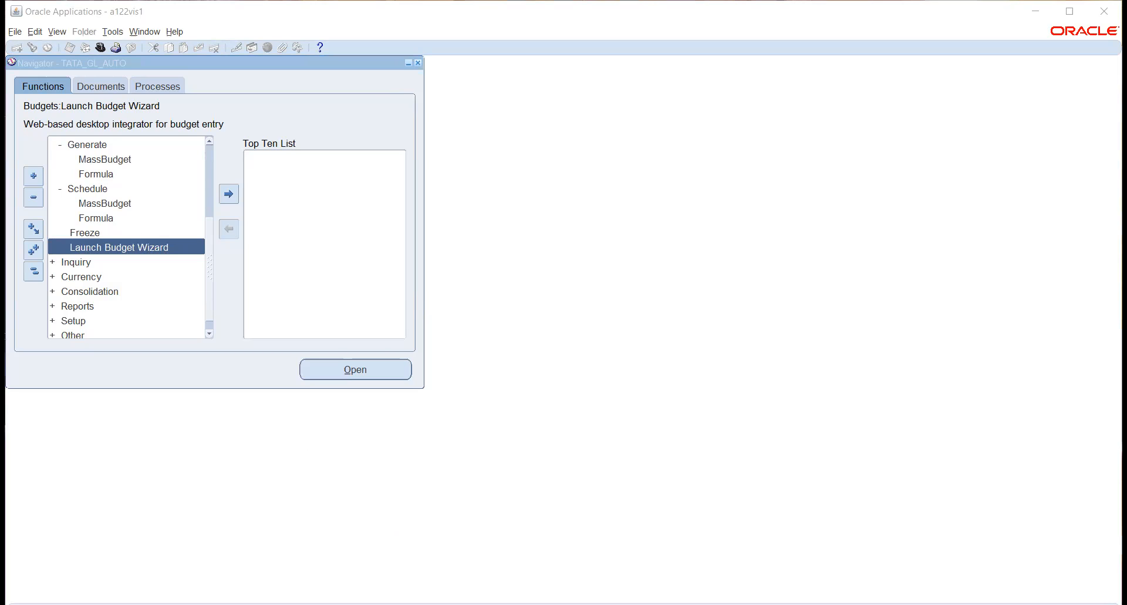
# - Expand the Enter group under Budgets and open the Amounts function for entering budget amounts
pyautogui.scroll(1, 121, 226)
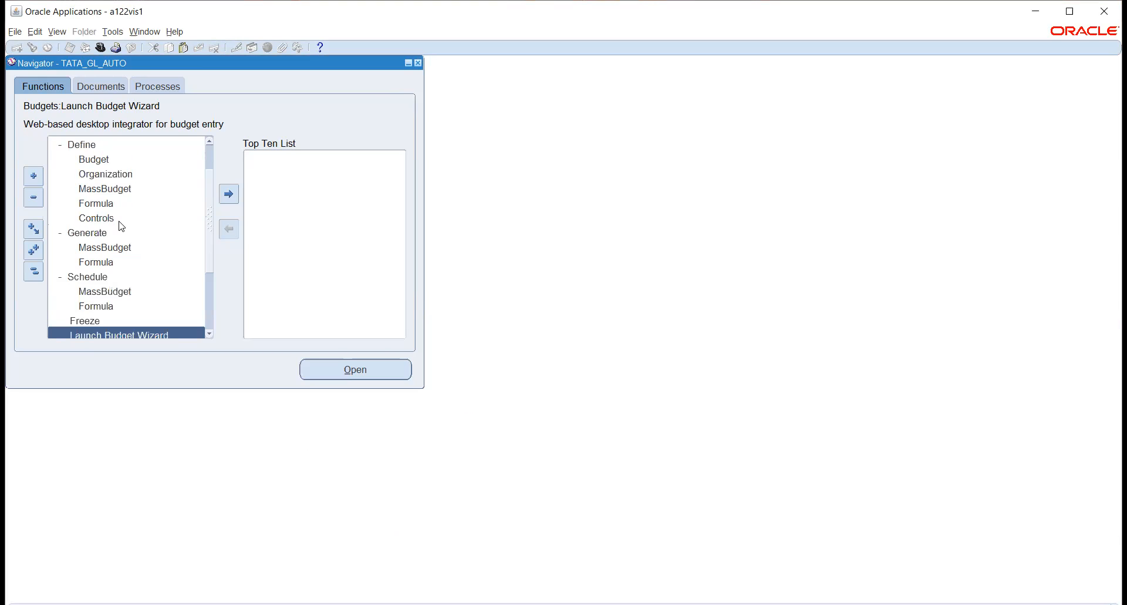
pyautogui.scroll(1, 122, 226)
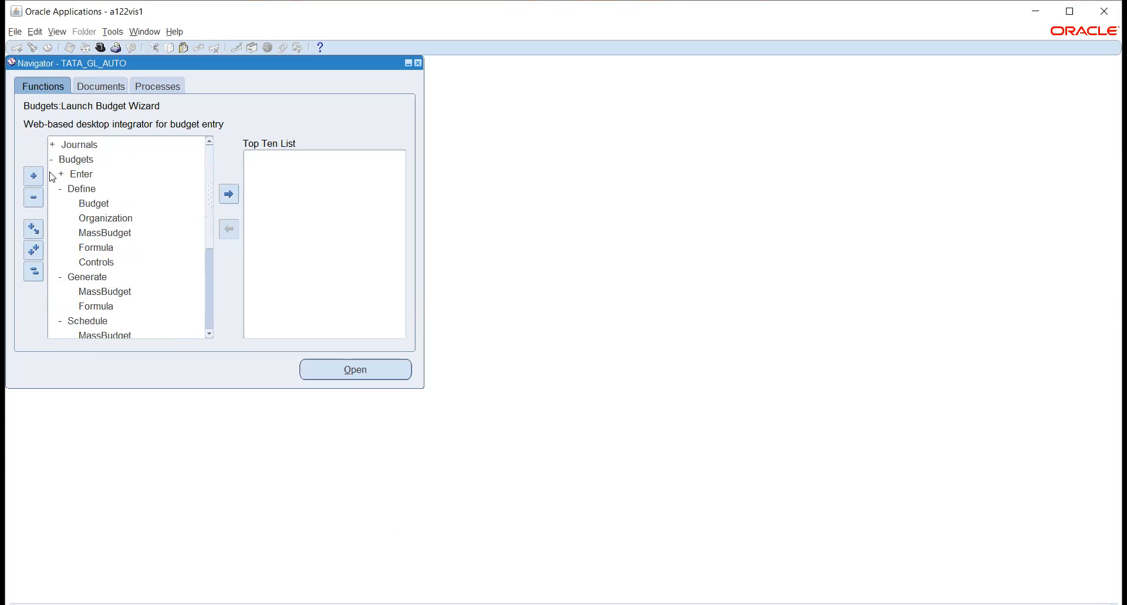
pyautogui.click(72, 175)
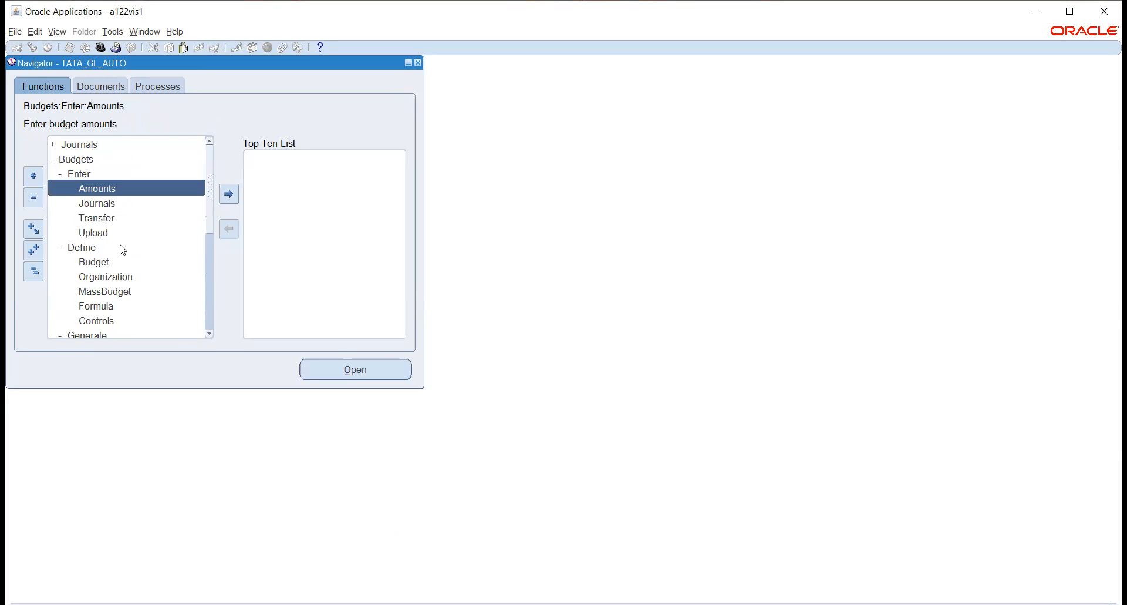
pyautogui.doubleClick(109, 188)
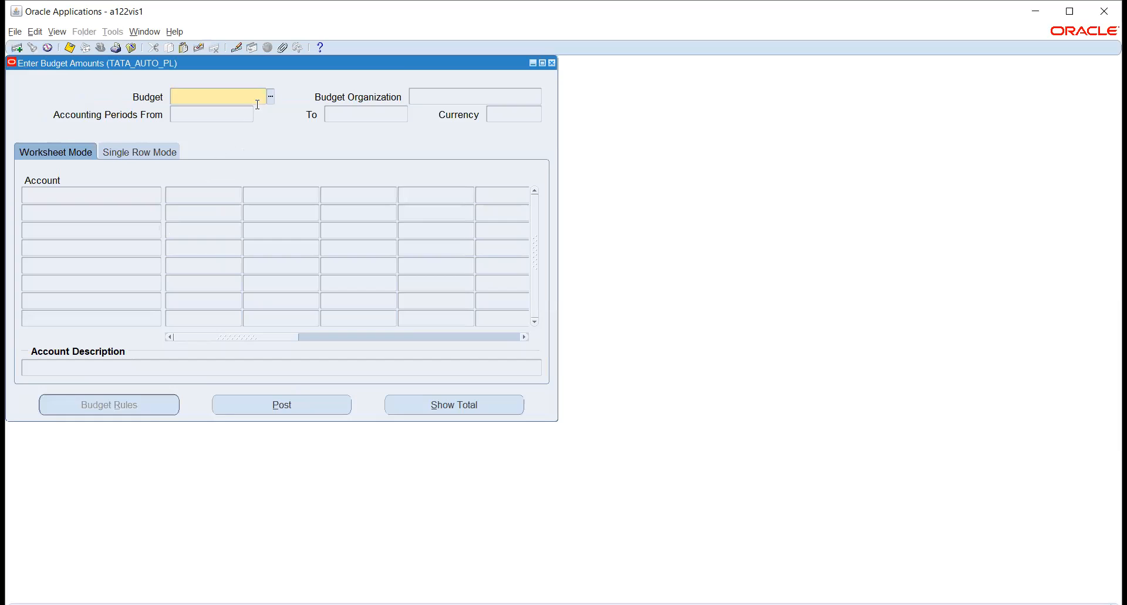
# - Select budget TATA_BUDGET, budget organization TATA_AUTO_ORG and accounting periods from TATA-JAN-20-20 to TATA-DEC-20-20
pyautogui.click(270, 97)
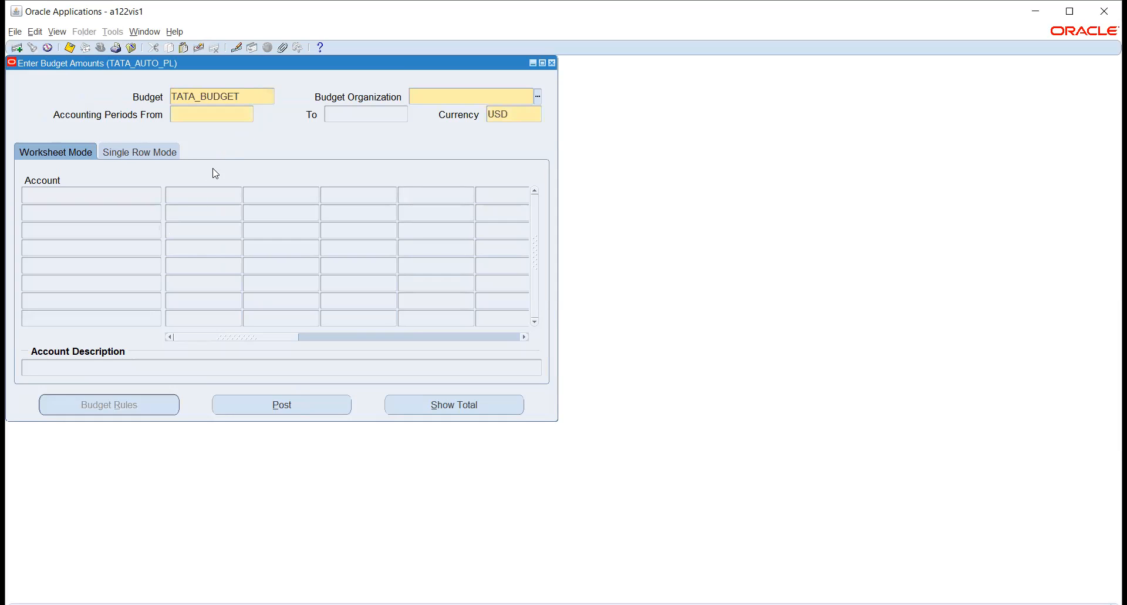
pyautogui.click(537, 96)
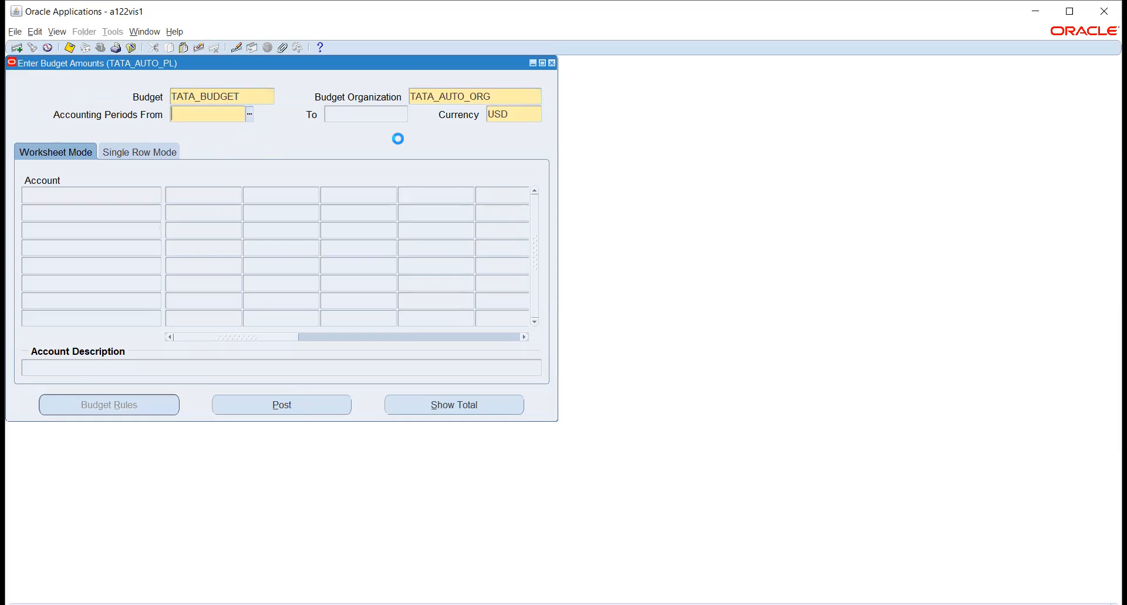
pyautogui.click(249, 117)
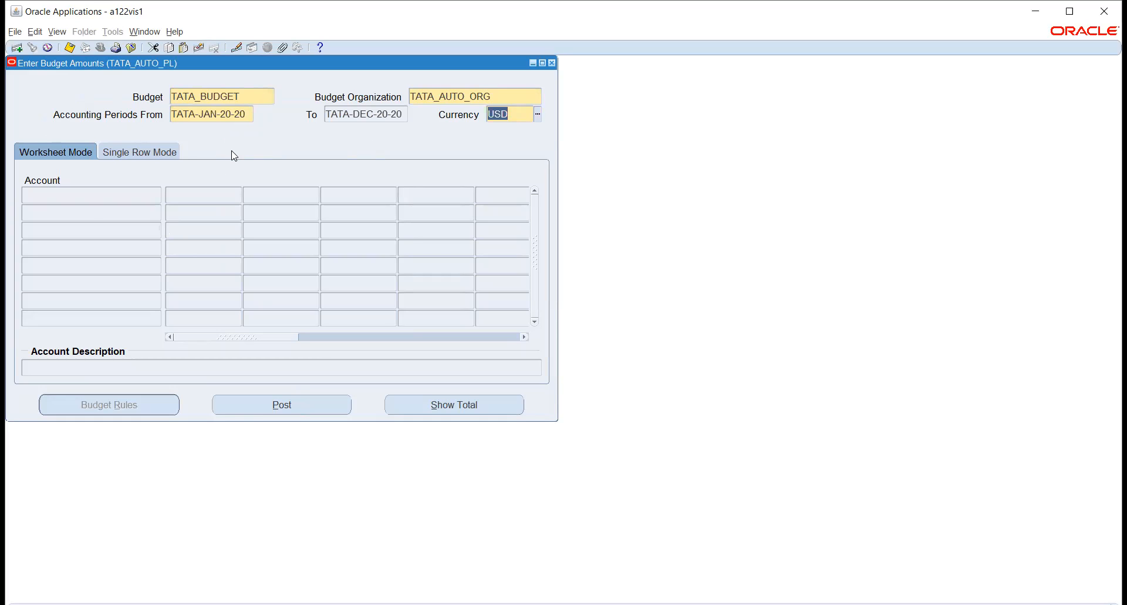
# - Start an account search for the worksheet and set the TATA_COMP range from 03 to 03
pyautogui.click(67, 195)
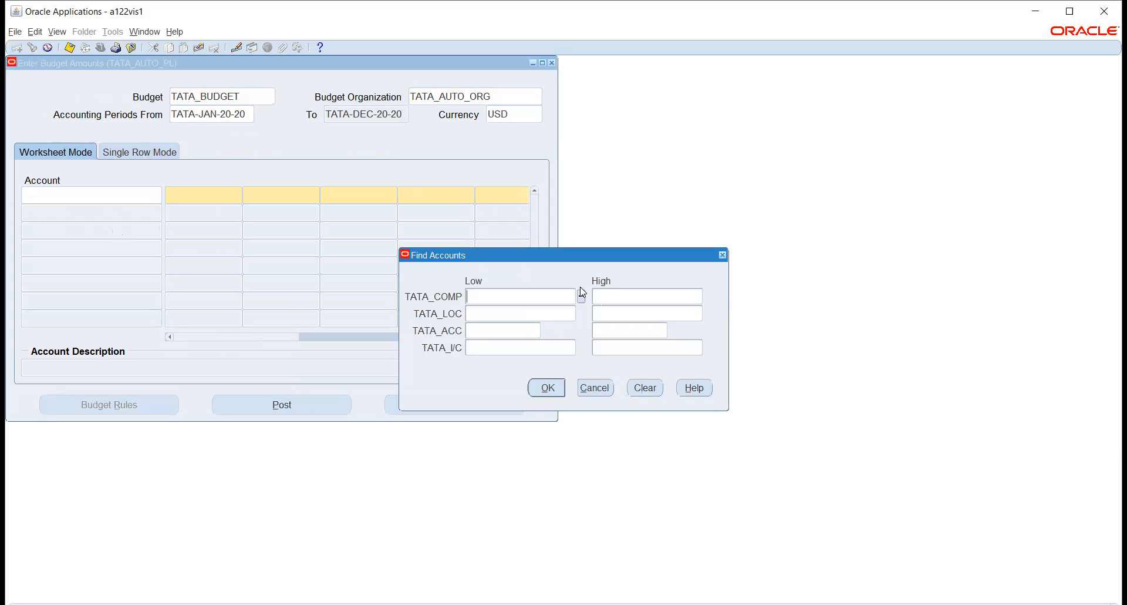
pyautogui.click(581, 298)
pyautogui.click(209, 335)
pyautogui.press('Tab')
# - Set the TATA_LOC range of the account search from 100 (CHENNAI) to 300 (MUMBAI)
pyautogui.click(574, 315)
pyautogui.click(581, 314)
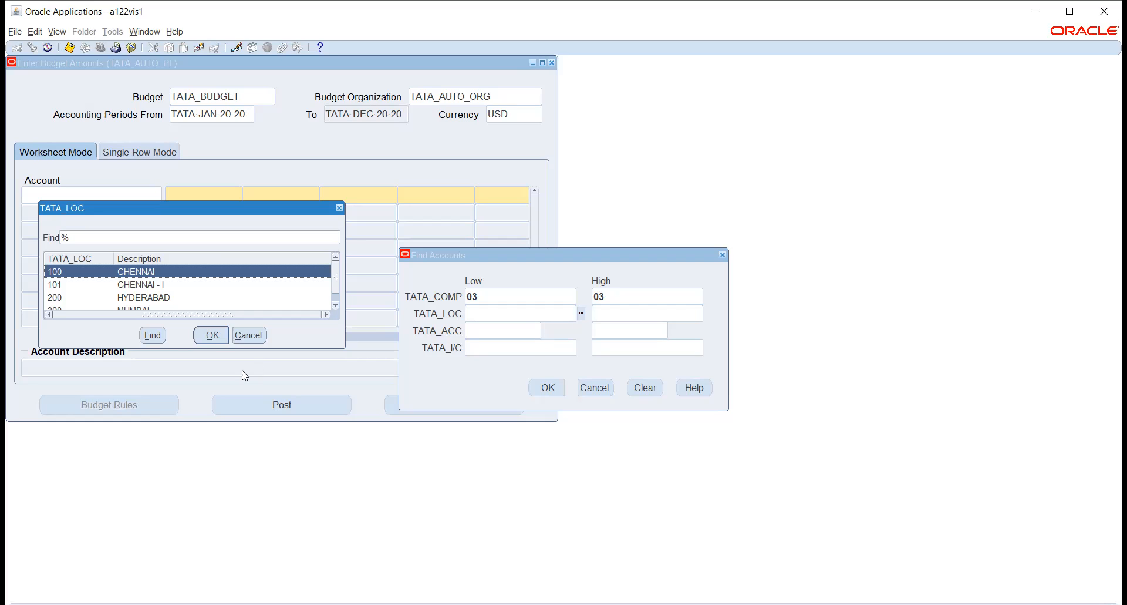
pyautogui.click(211, 339)
pyautogui.press('Tab')
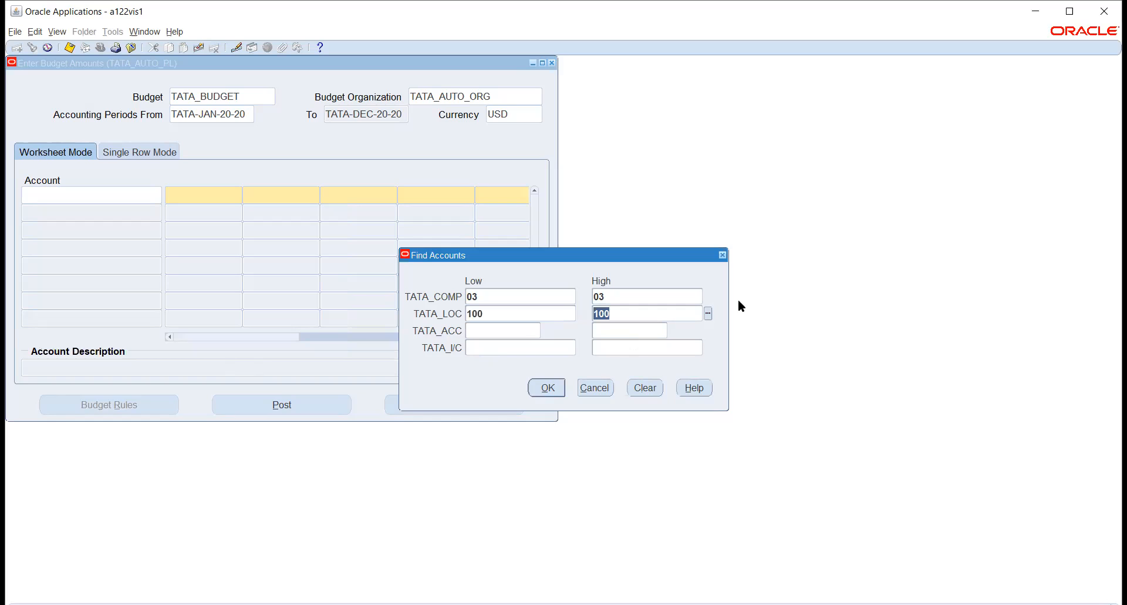
pyautogui.click(708, 313)
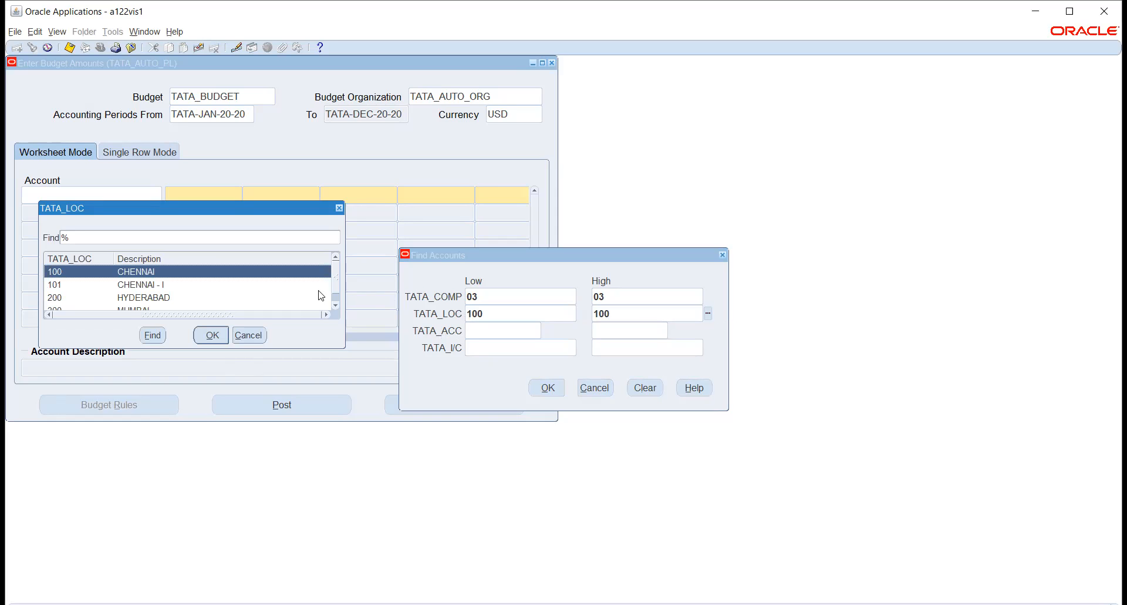
pyautogui.scroll(-1, 332, 336)
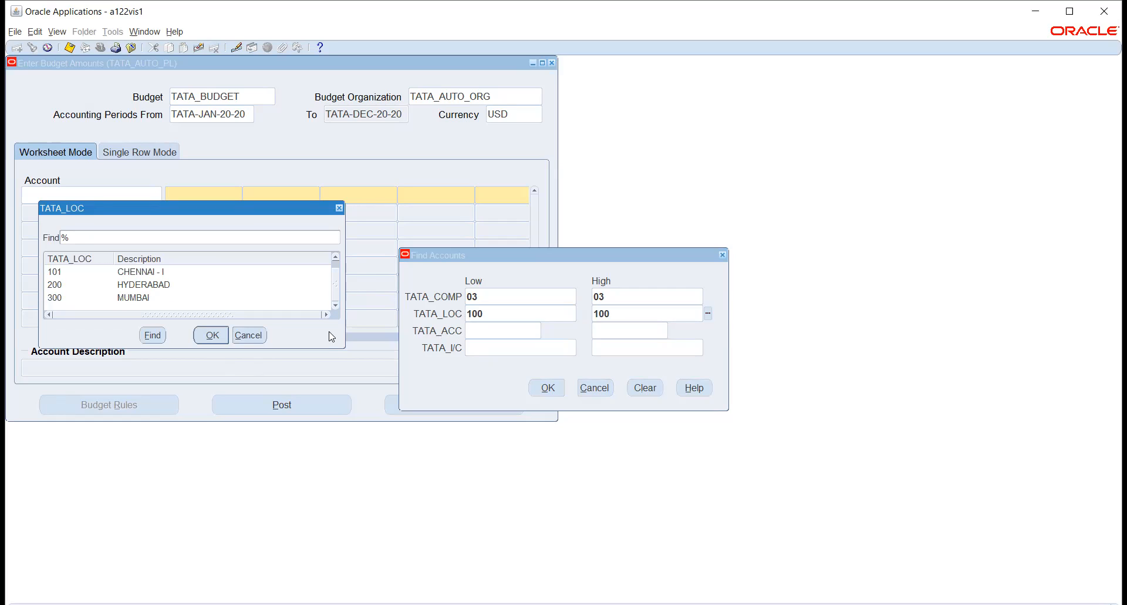
pyautogui.click(136, 296)
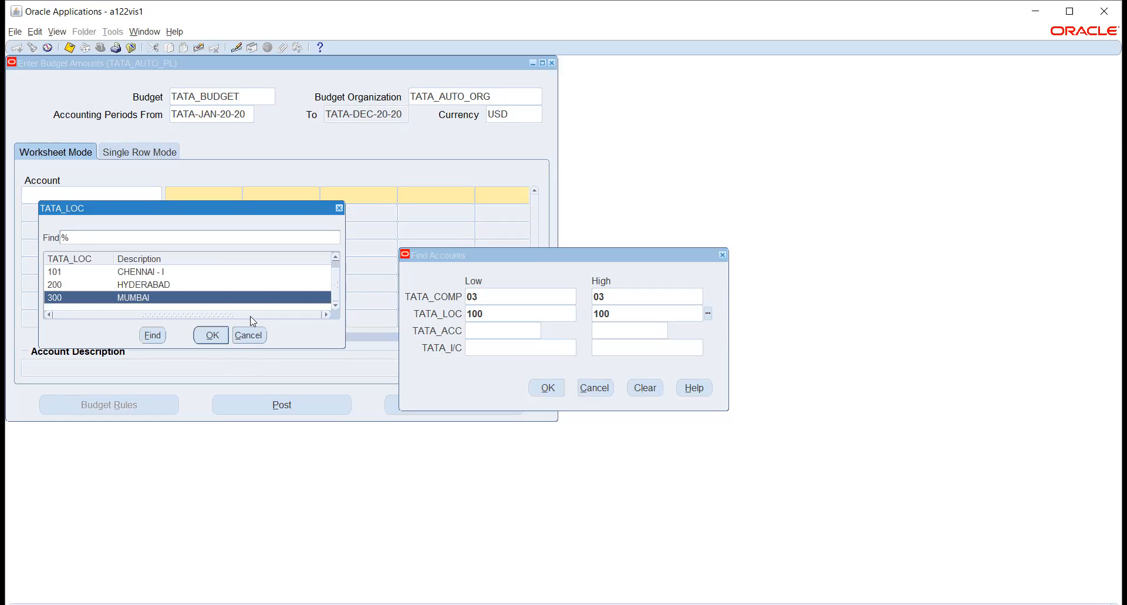
pyautogui.click(211, 335)
# - Set the TATA_ACC range of the account search from 0000 (N/A) to inst (inst_clearing)
pyautogui.click(546, 330)
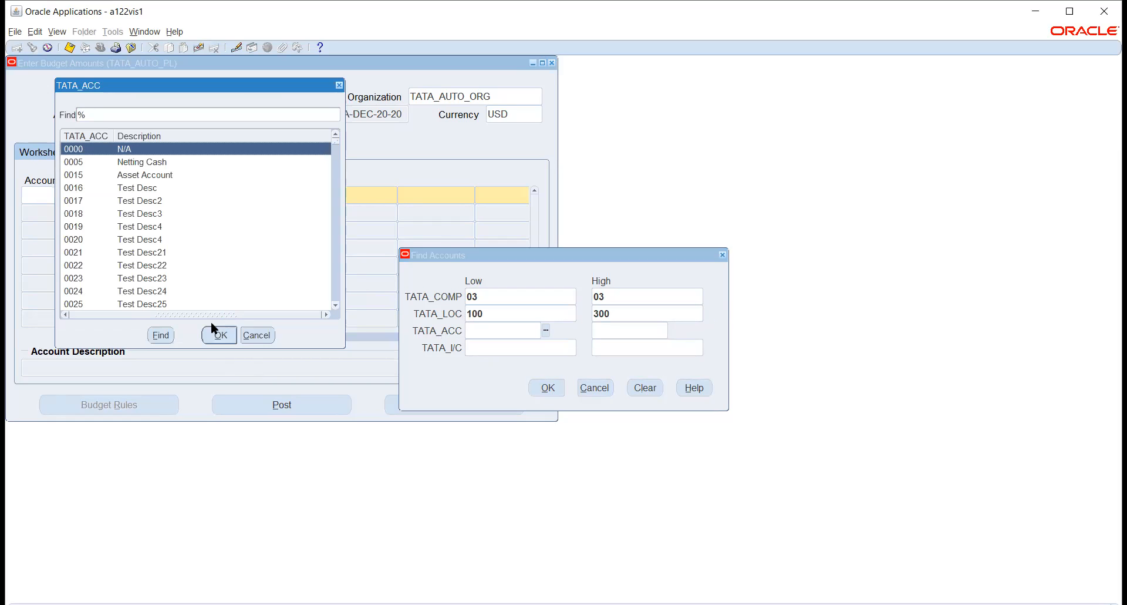
pyautogui.click(223, 335)
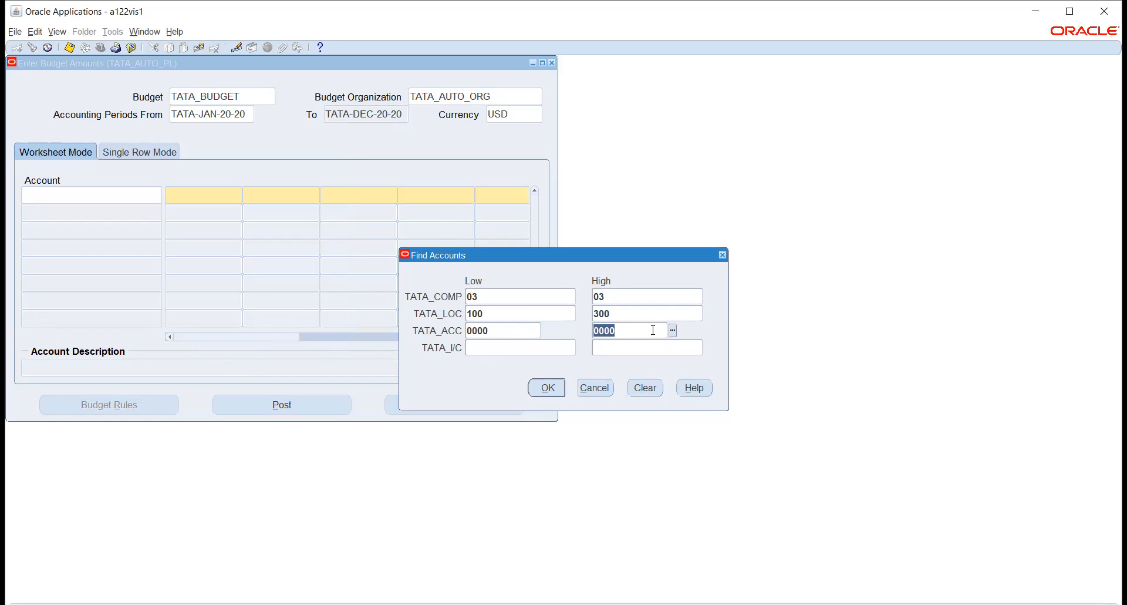
pyautogui.click(673, 330)
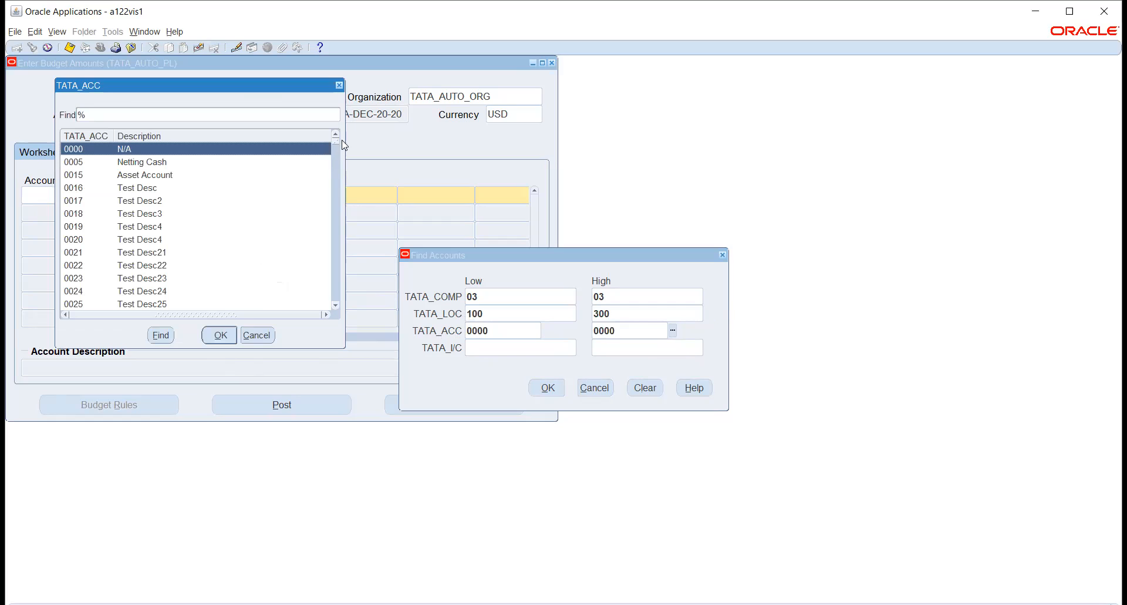
pyautogui.moveTo(336, 142); pyautogui.dragTo(346, 318)
pyautogui.click(157, 305)
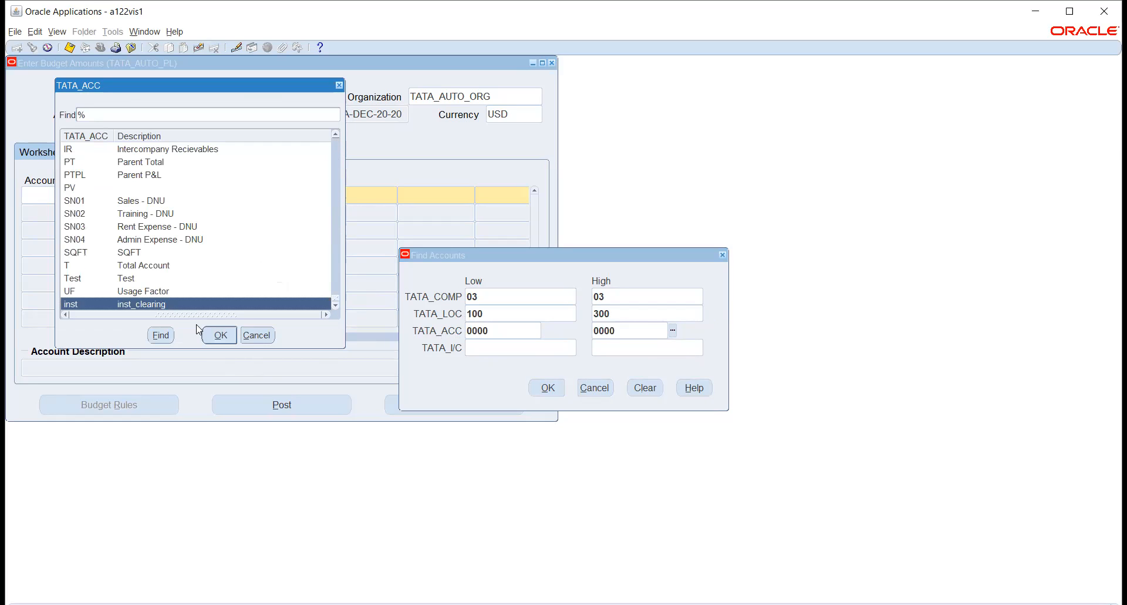
pyautogui.click(220, 334)
# - Set the TATA_I/C range from 03 (TATA AUTO 03) to 33 (TATA AUTO 33) and run the account search
pyautogui.click(485, 350)
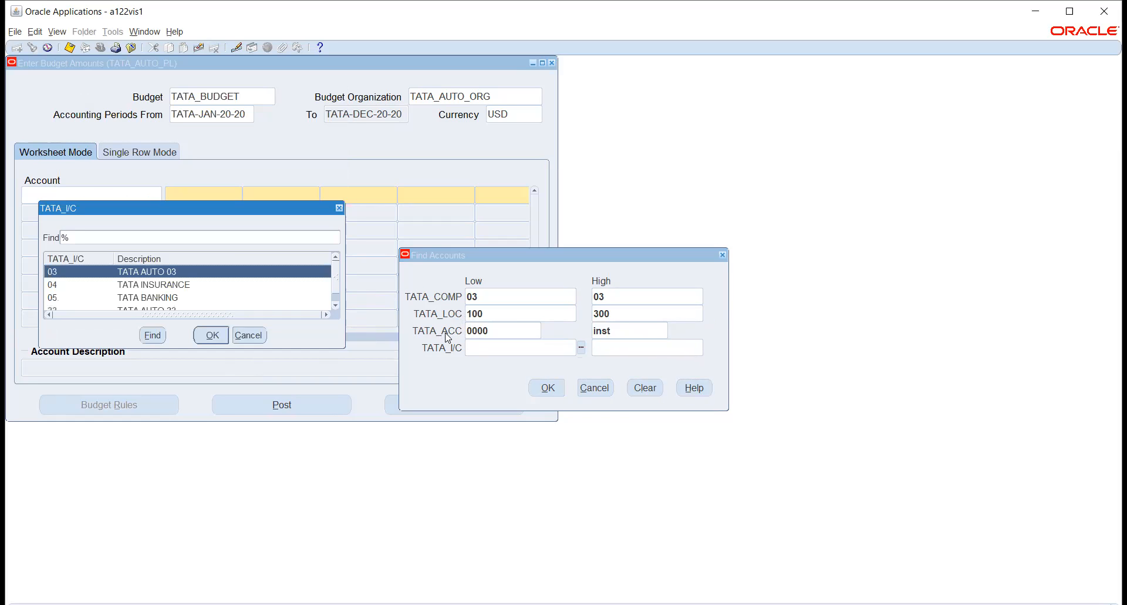
pyautogui.click(219, 331)
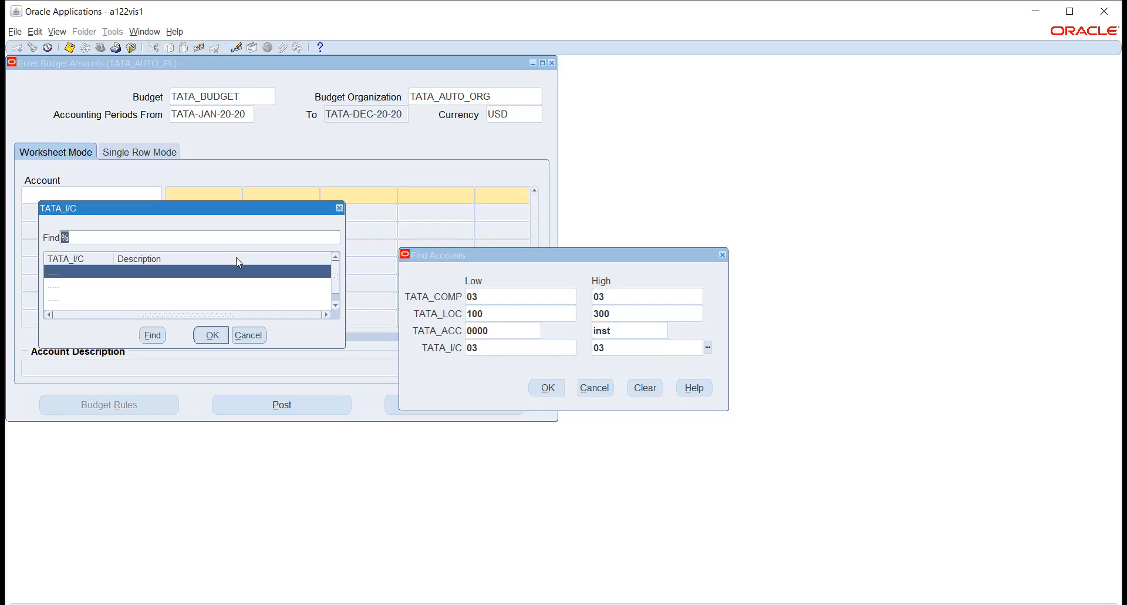
pyautogui.scroll(-1, 187, 316)
pyautogui.click(188, 298)
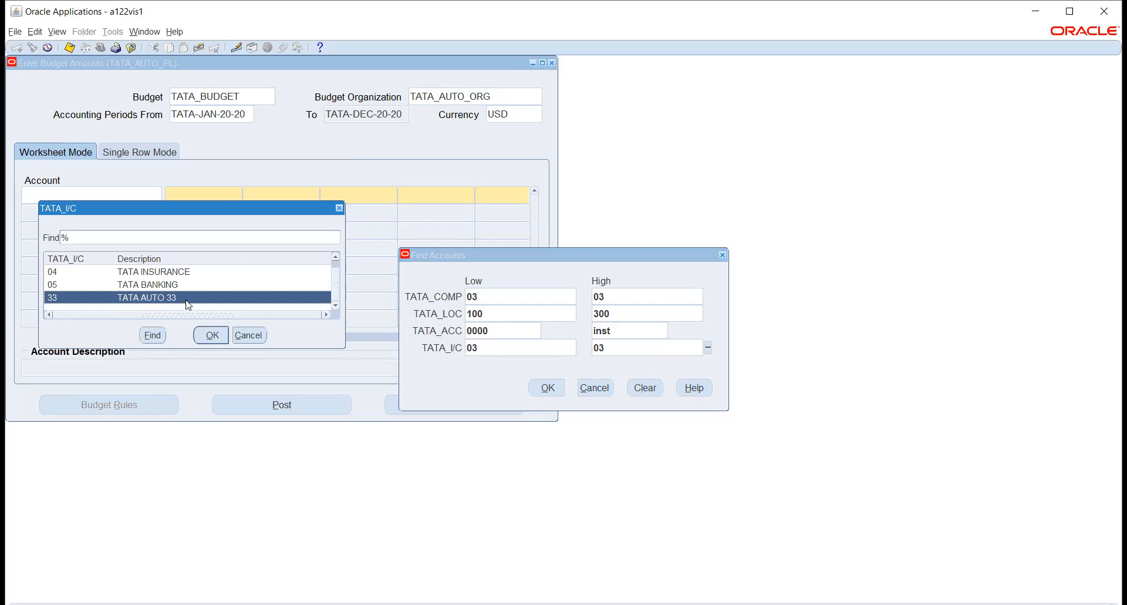
pyautogui.click(212, 335)
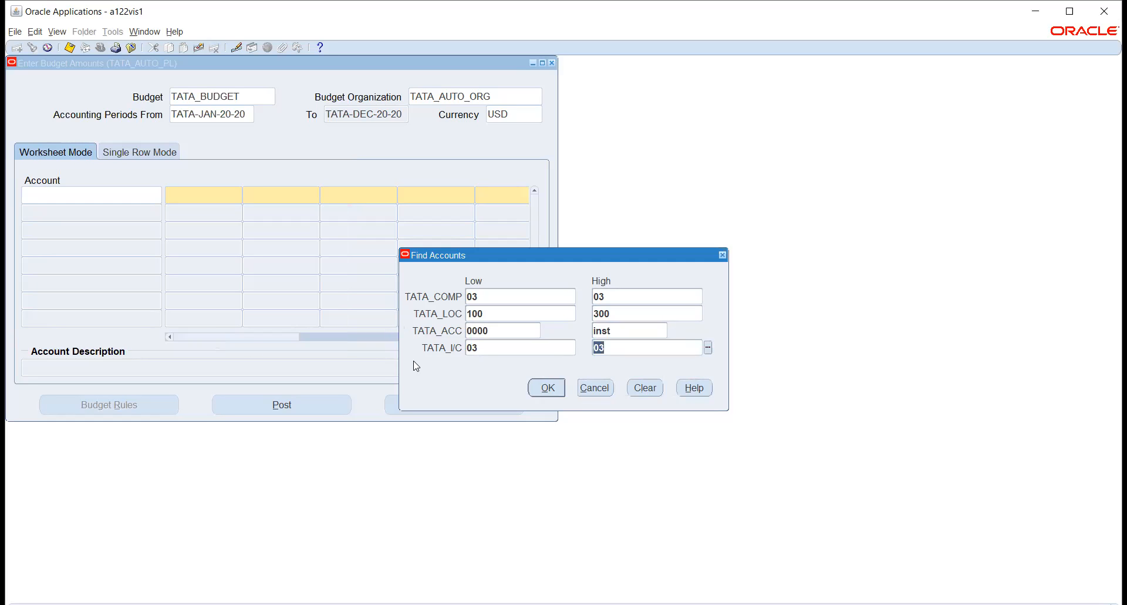
pyautogui.click(544, 387)
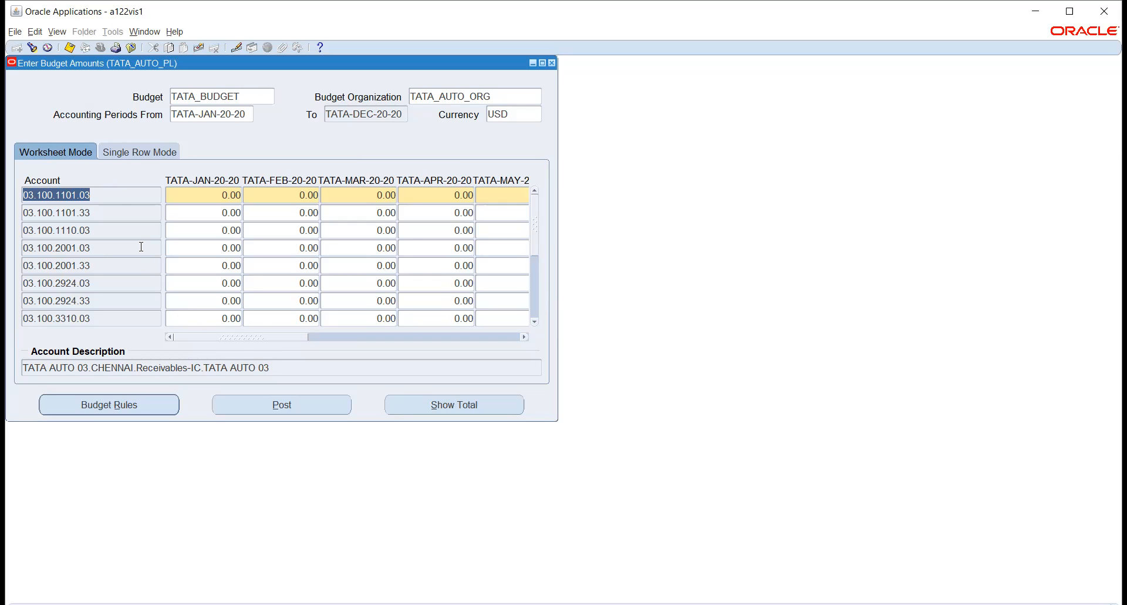
# - Search the worksheet accounts again with TATA_ACC limited to 2924 (Rent in Advance) as both low and high value
pyautogui.click(33, 47)
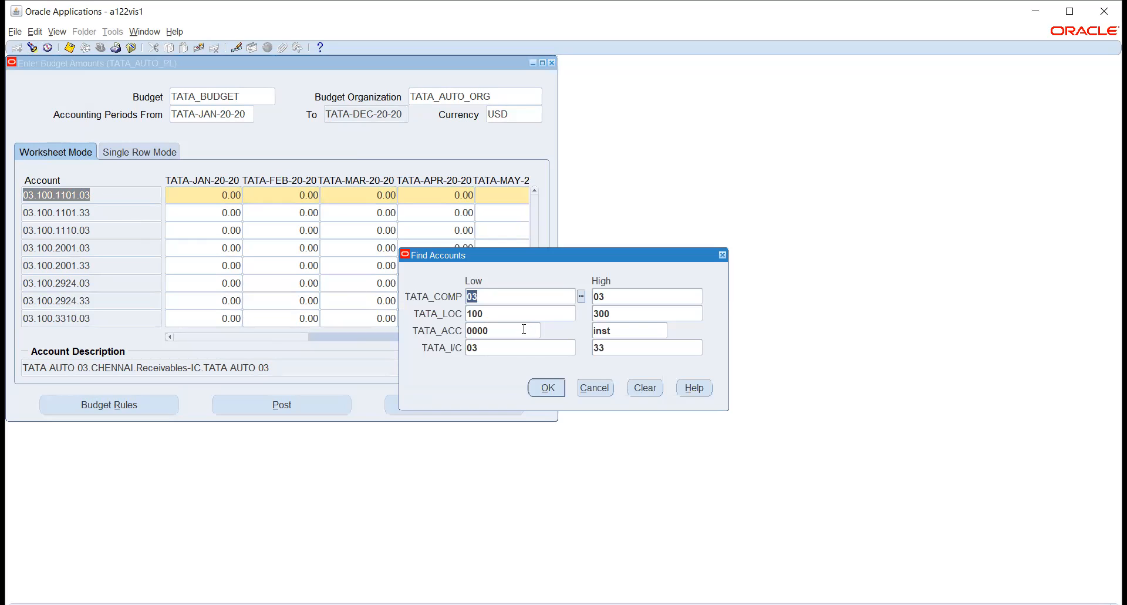
pyautogui.click(513, 329)
pyautogui.click(546, 331)
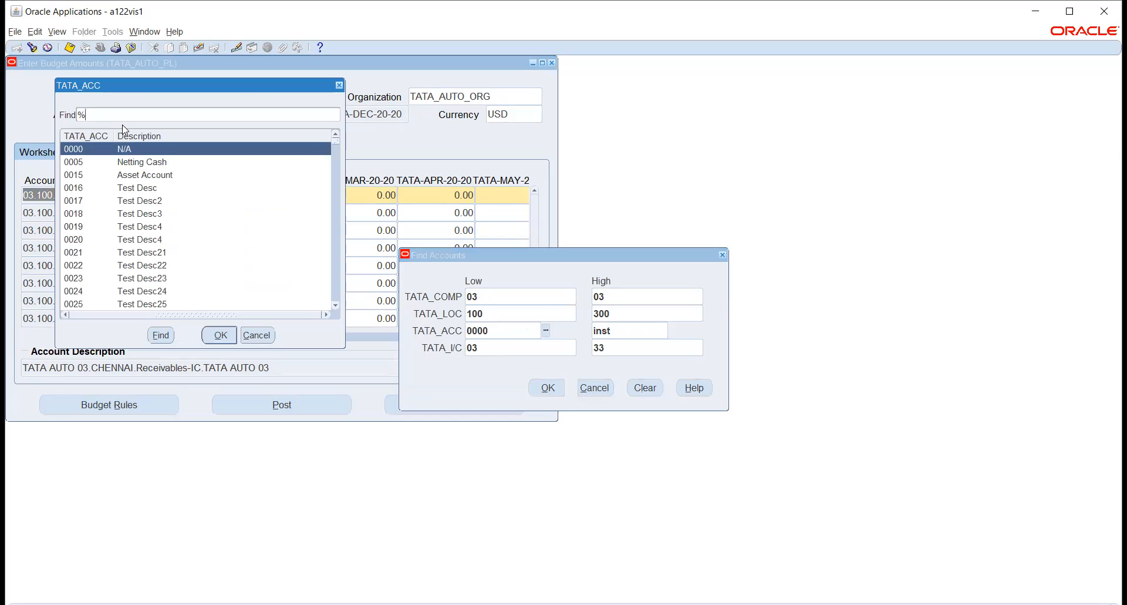
pyautogui.write('RENT%')
pyautogui.press('Return')
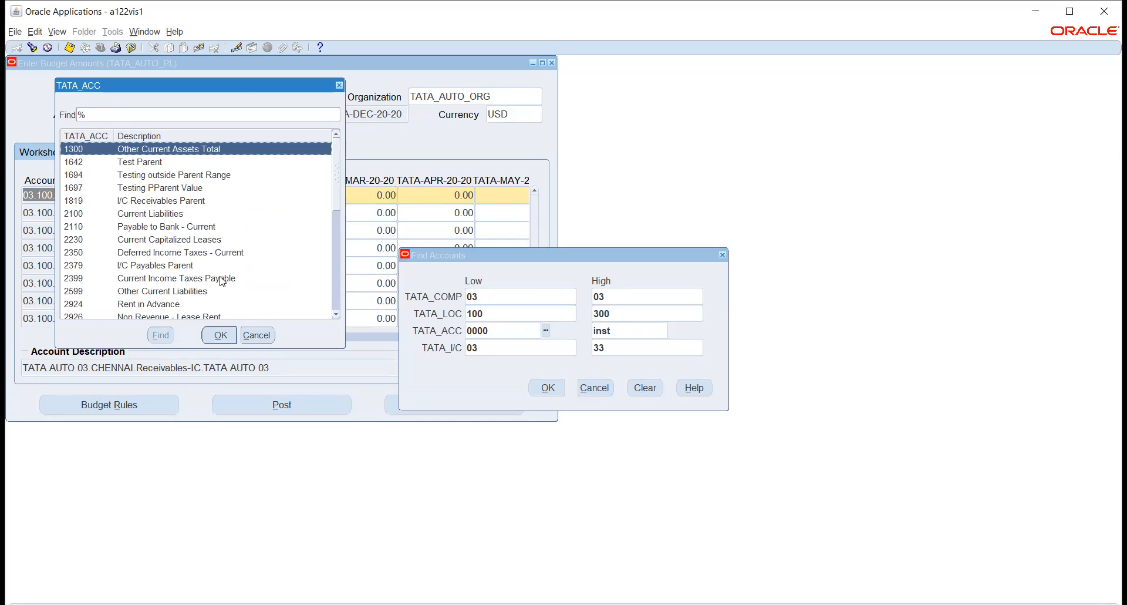
pyautogui.click(188, 306)
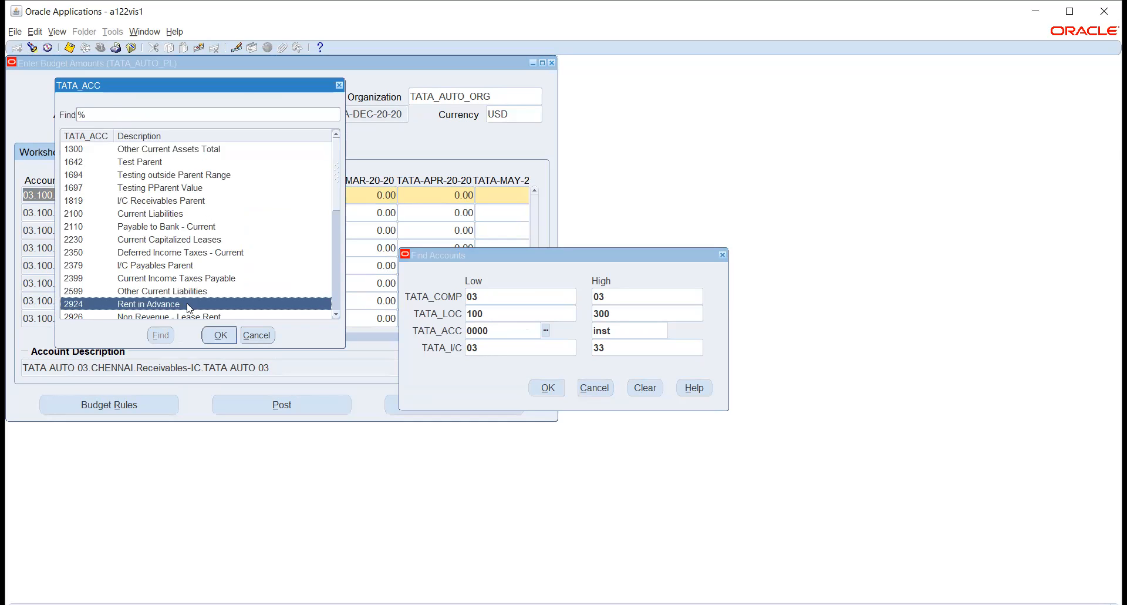
pyautogui.click(219, 335)
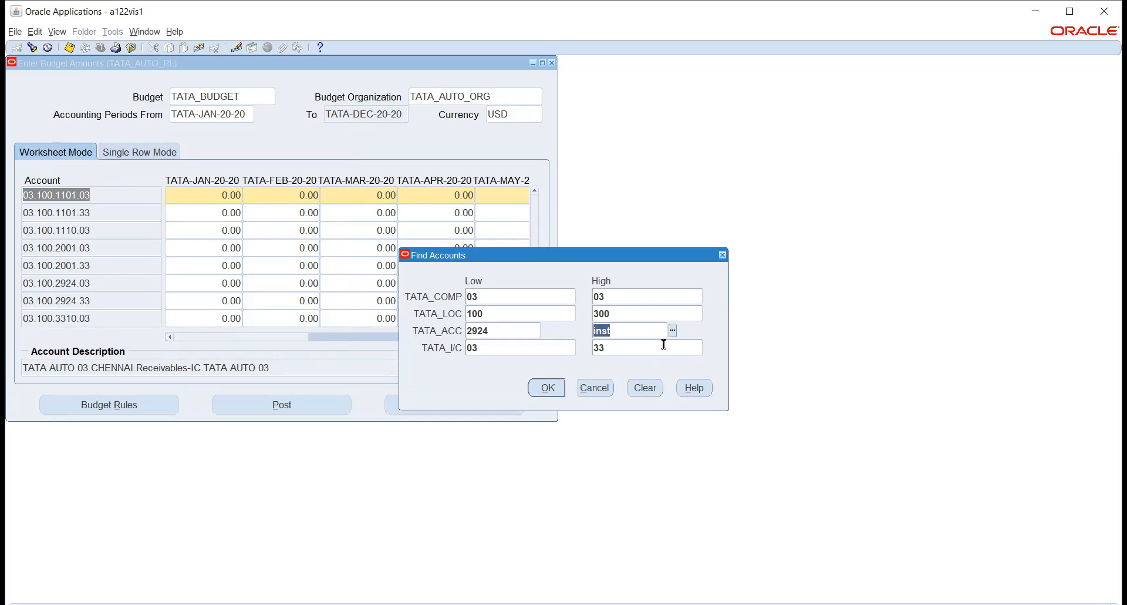
pyautogui.write('2924')
pyautogui.press('Tab')
pyautogui.click(550, 388)
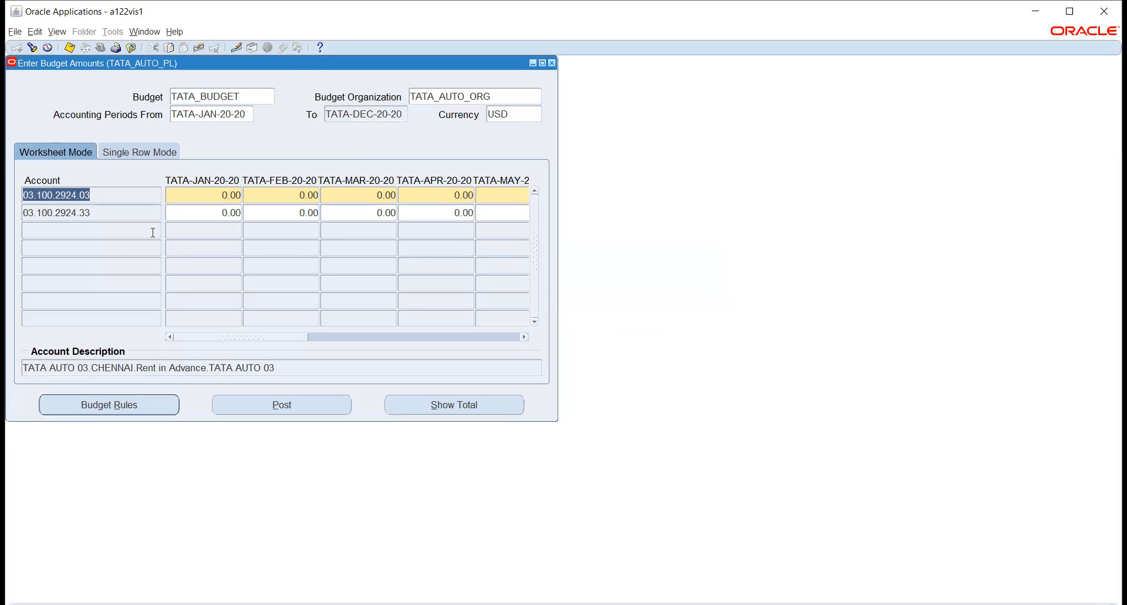
# - Enter a budget amount of 10000 for each period from TATA-JAN-20-20 to TATA-MAY-20-20 on account 03.100.2924.03
pyautogui.click(204, 196)
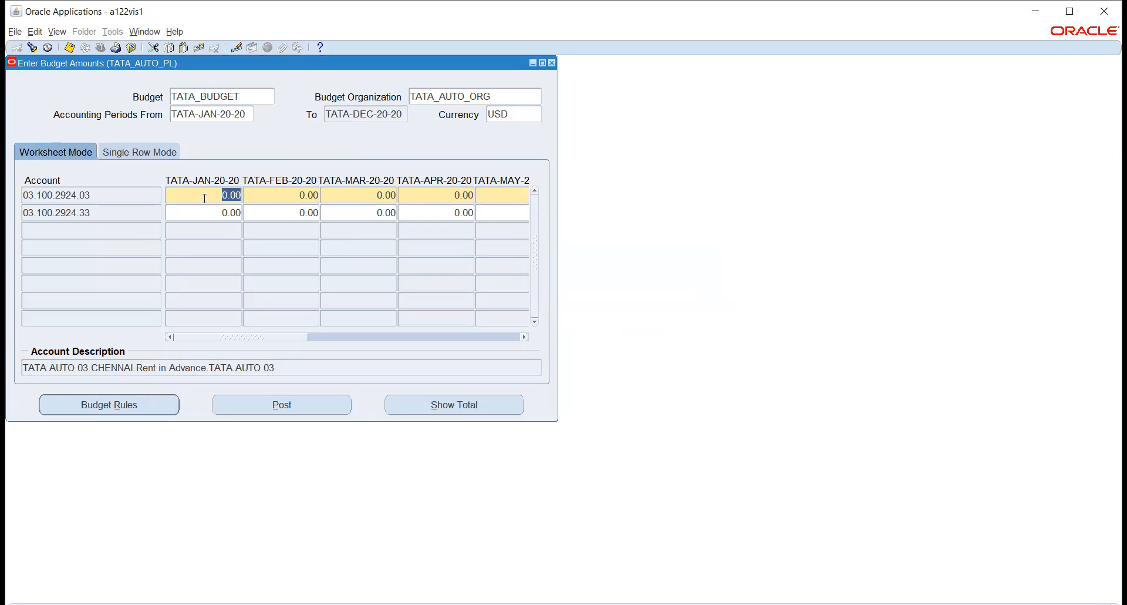
pyautogui.write('10000')
pyautogui.press('Tab')
pyautogui.write('10000')
pyautogui.press('Tab')
pyautogui.write('10000')
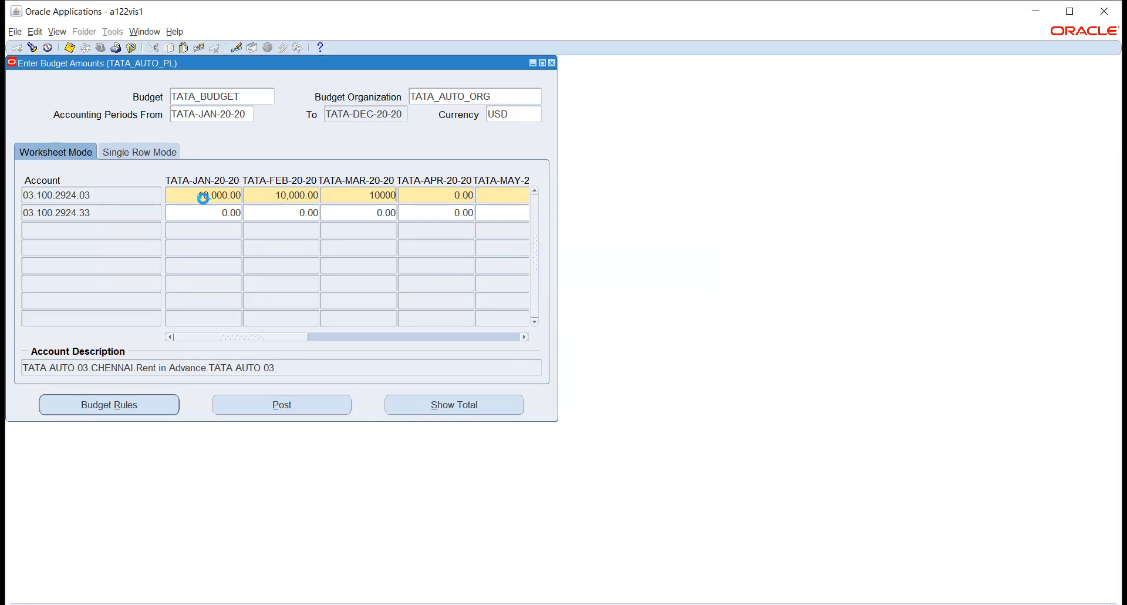
pyautogui.press('Tab')
pyautogui.write('10000')
pyautogui.press('Tab')
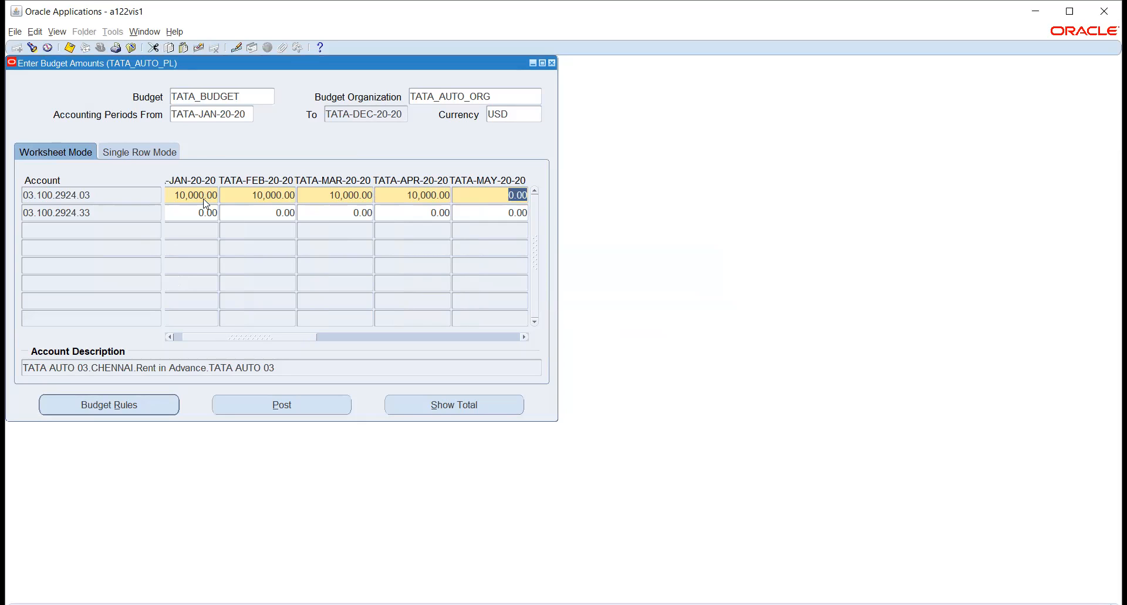
pyautogui.write('10000')
pyautogui.press('Tab')
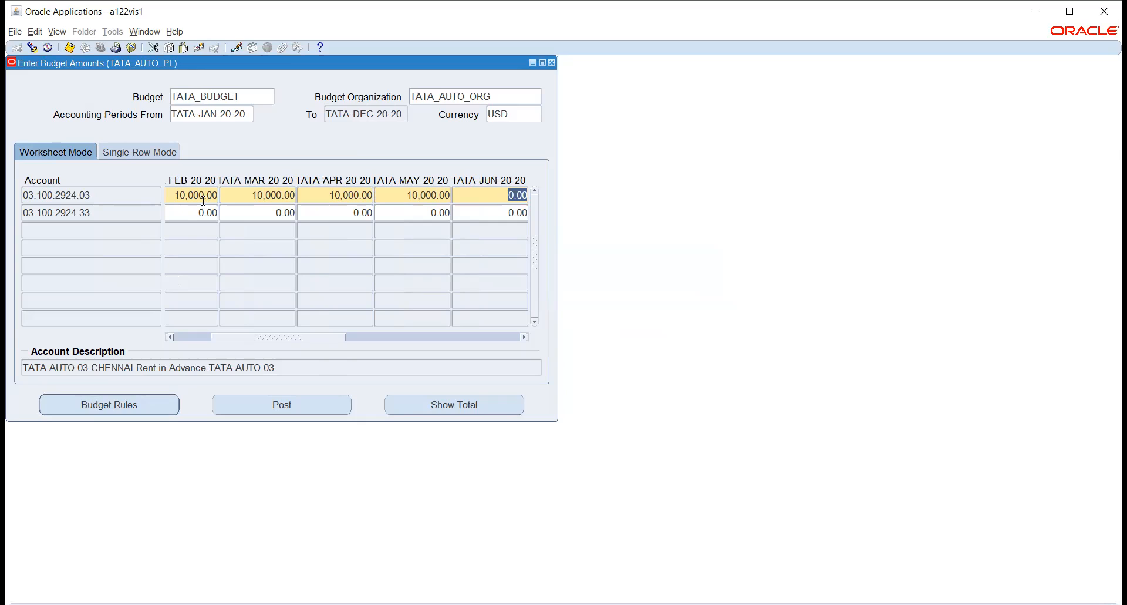
# - Enter a budget amount of 5000 for TATA-JAN-20-20 and TATA-FEB-20-20 on account 03.100.2924.33
pyautogui.click(187, 217)
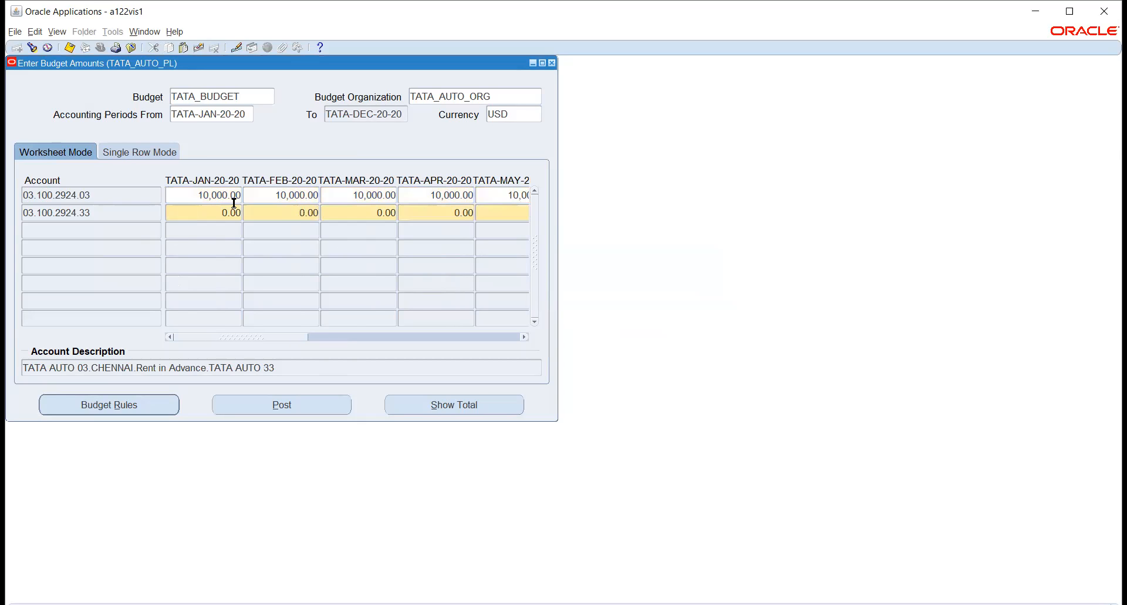
pyautogui.click(206, 214)
pyautogui.write('5000')
pyautogui.press('Tab')
pyautogui.write('5000')
pyautogui.press('Tab')
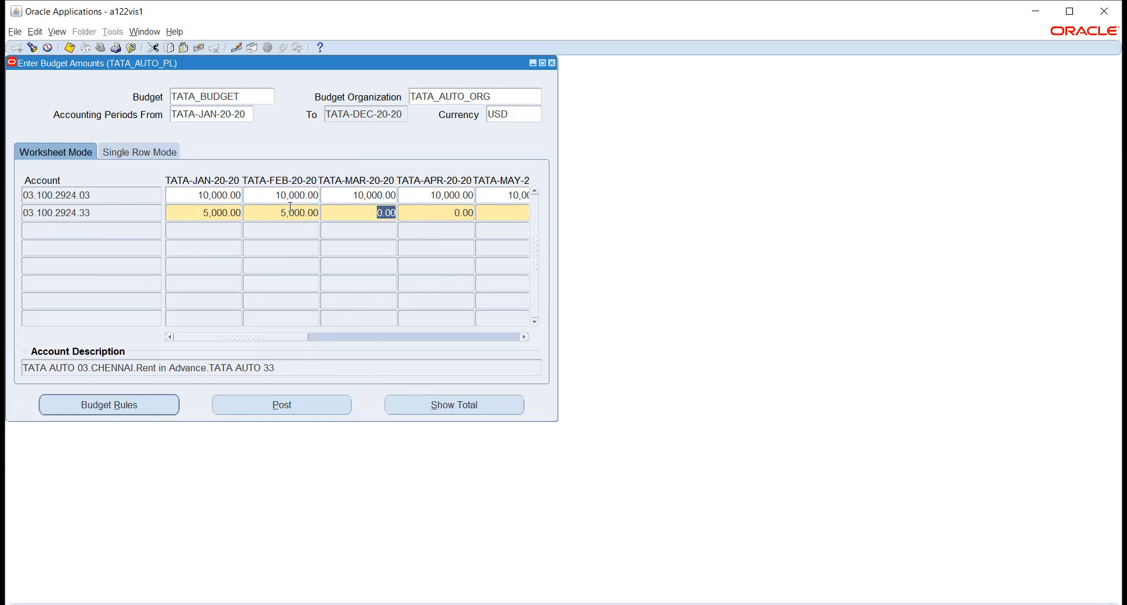
# - Post the entered budget amounts, confirm the budget posting and close the Enter Budget Amounts window
pyautogui.click(289, 397)
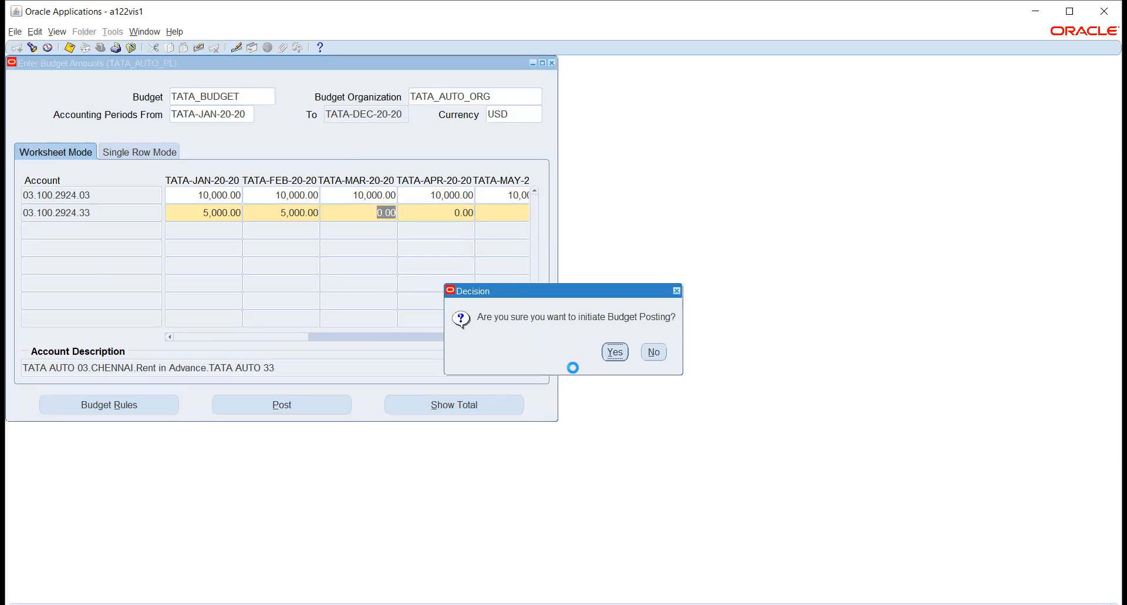
pyautogui.click(614, 349)
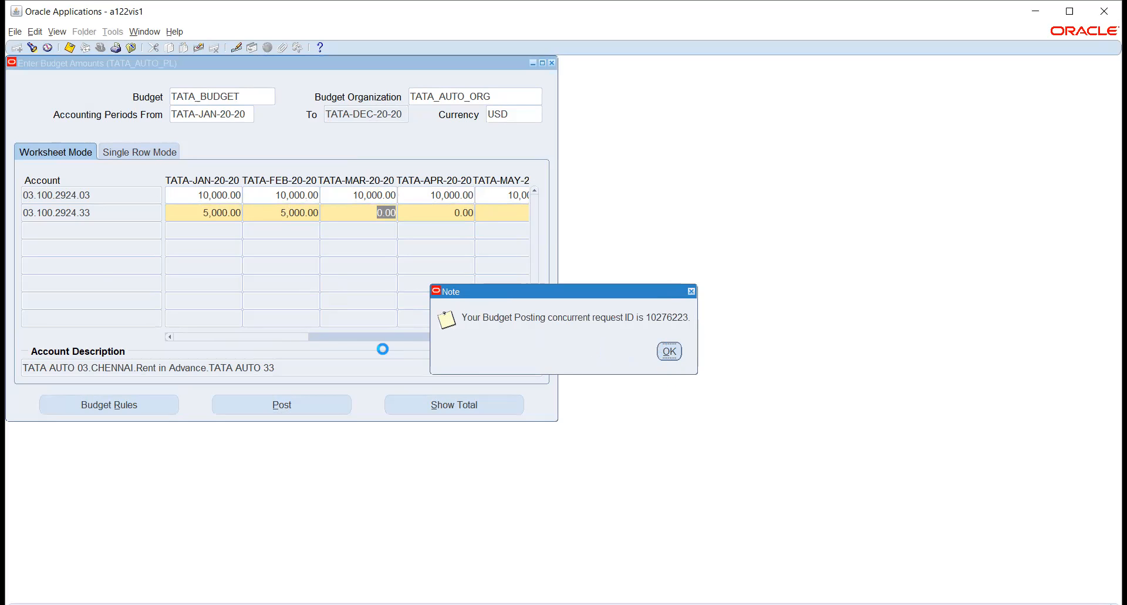
pyautogui.press('Return')
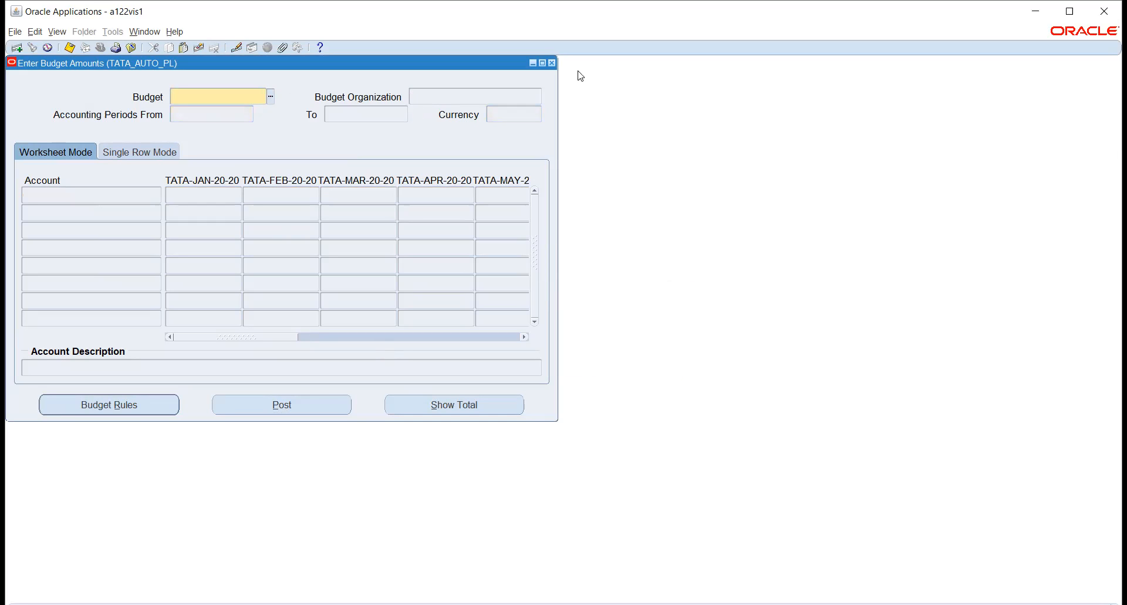
pyautogui.click(552, 63)
# - Find all of my concurrent requests and refresh the list to check the status of the Budget Posting request
pyautogui.click(57, 31)
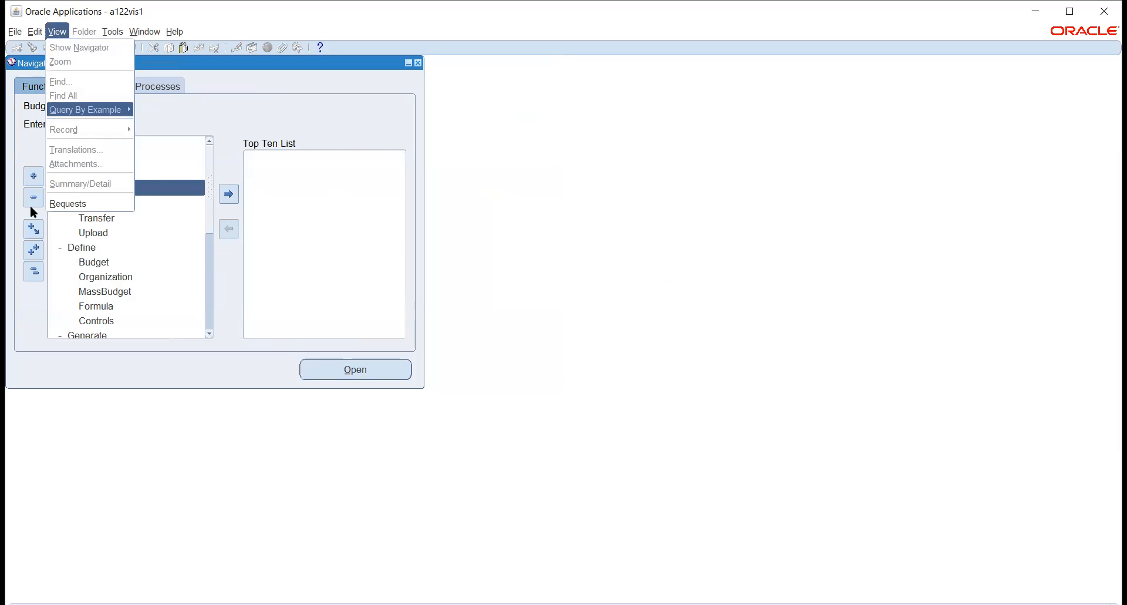
pyautogui.click(68, 204)
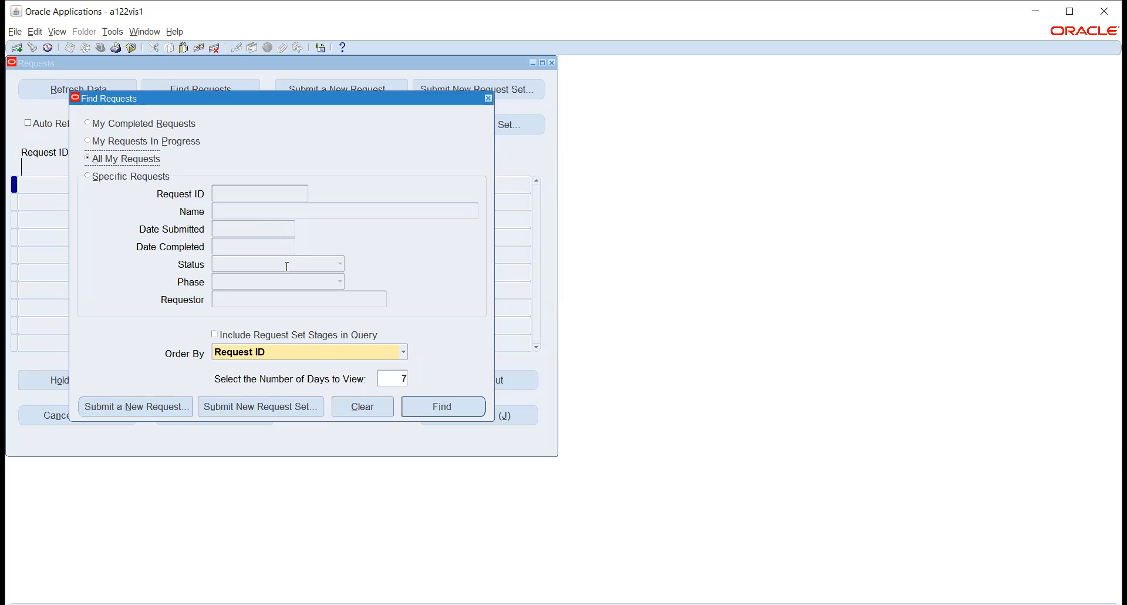
pyautogui.click(431, 405)
pyautogui.click(121, 85)
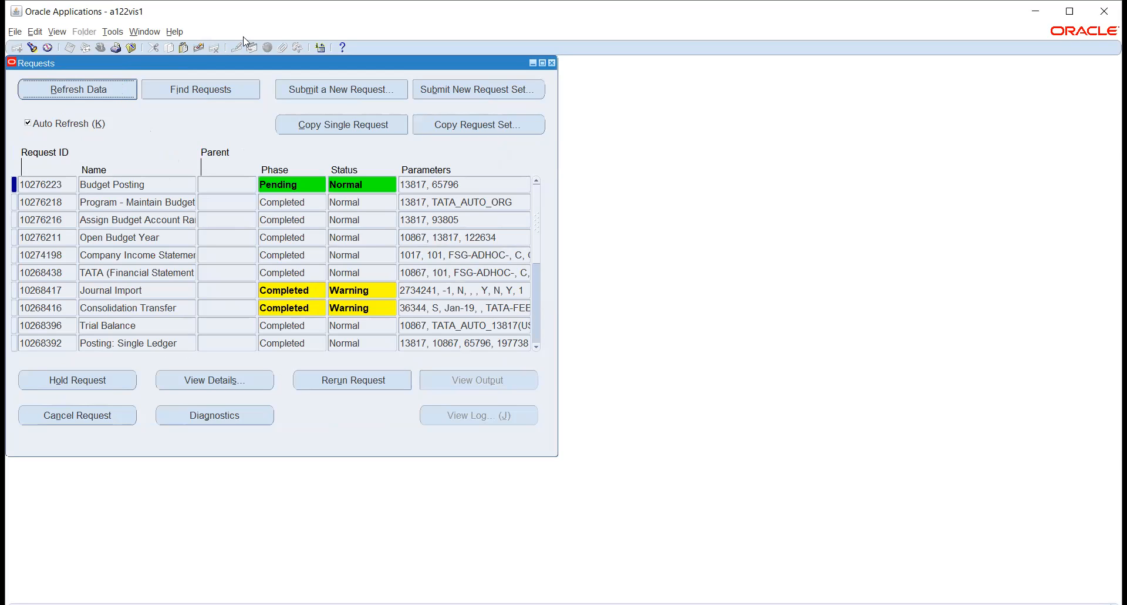
pyautogui.click(76, 92)
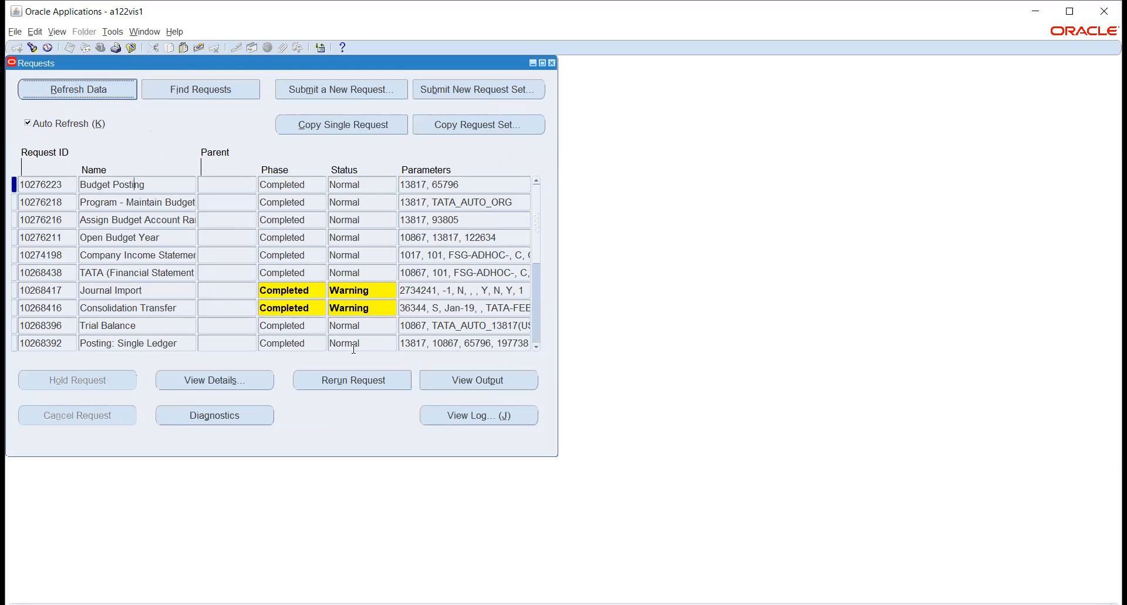
# - View the output of the Budget Posting request and return to the Navigator
pyautogui.moveTo(137, 184); pyautogui.dragTo(80, 184)
pyautogui.click(450, 379)
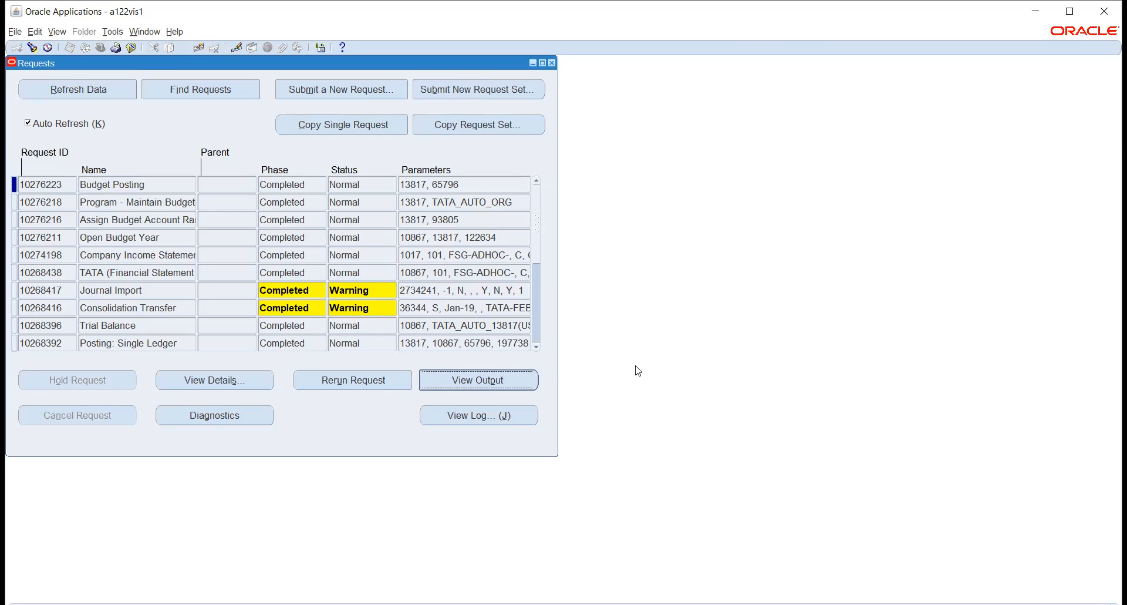
pyautogui.click(668, 358)
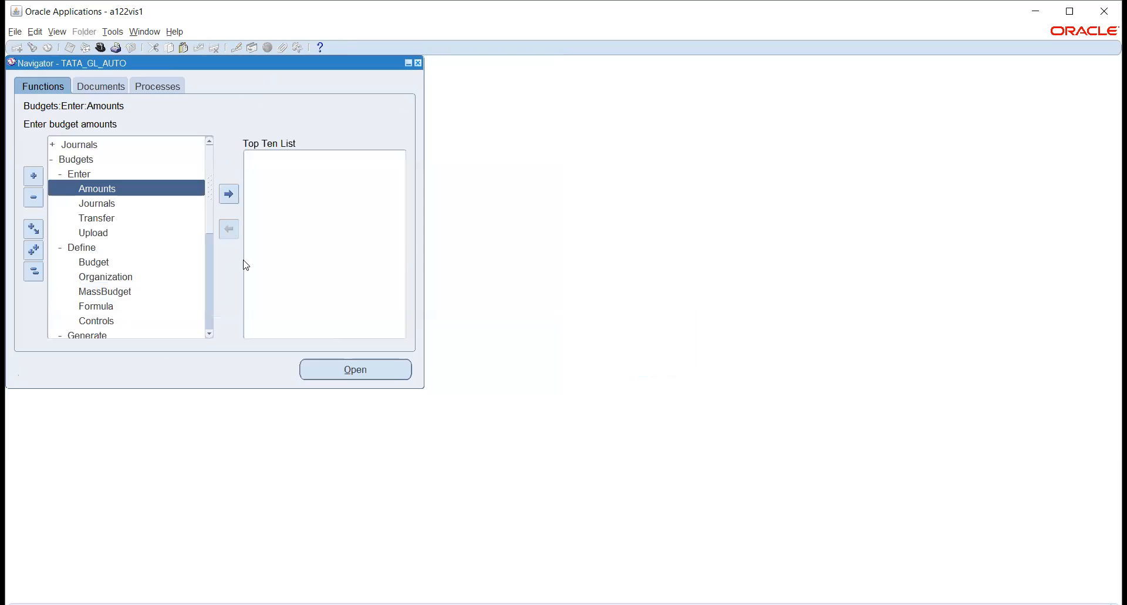
# - Collapse the Navigator tree, reopen the Amounts function under Budgets and Enter, and select budget TATA_BUDGET
pyautogui.click(34, 271)
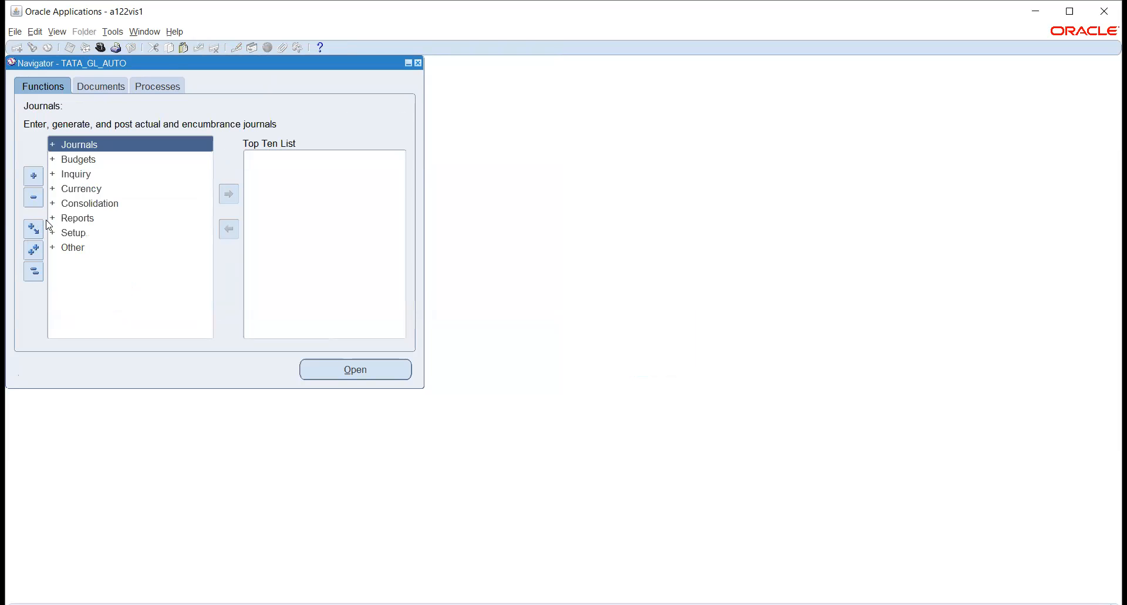
pyautogui.click(80, 159)
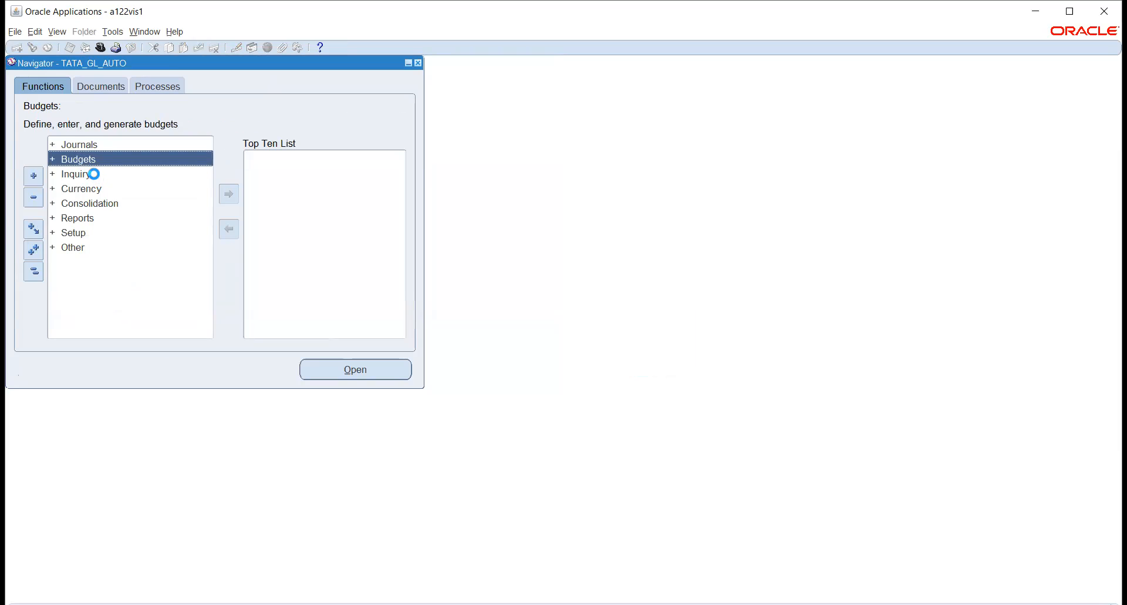
pyautogui.doubleClick(79, 175)
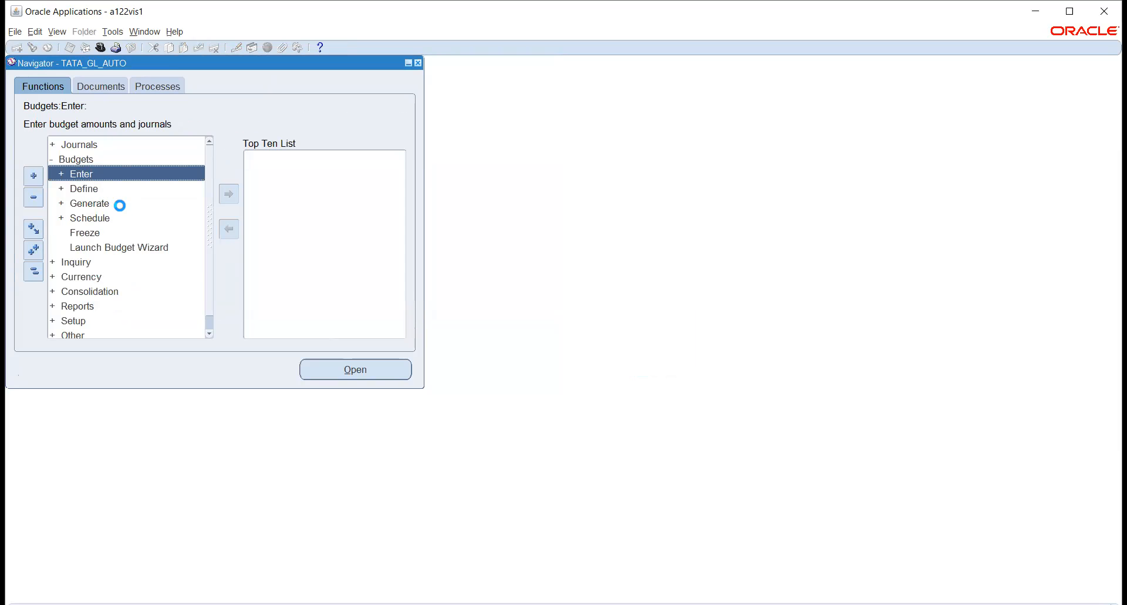
pyautogui.press('Return')
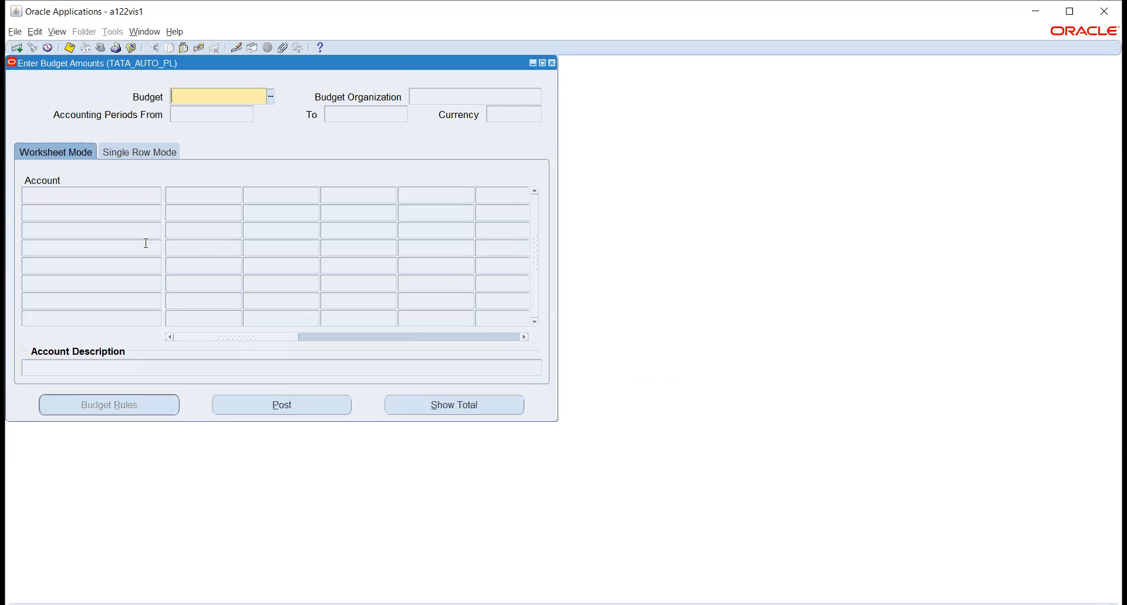
pyautogui.click(270, 96)
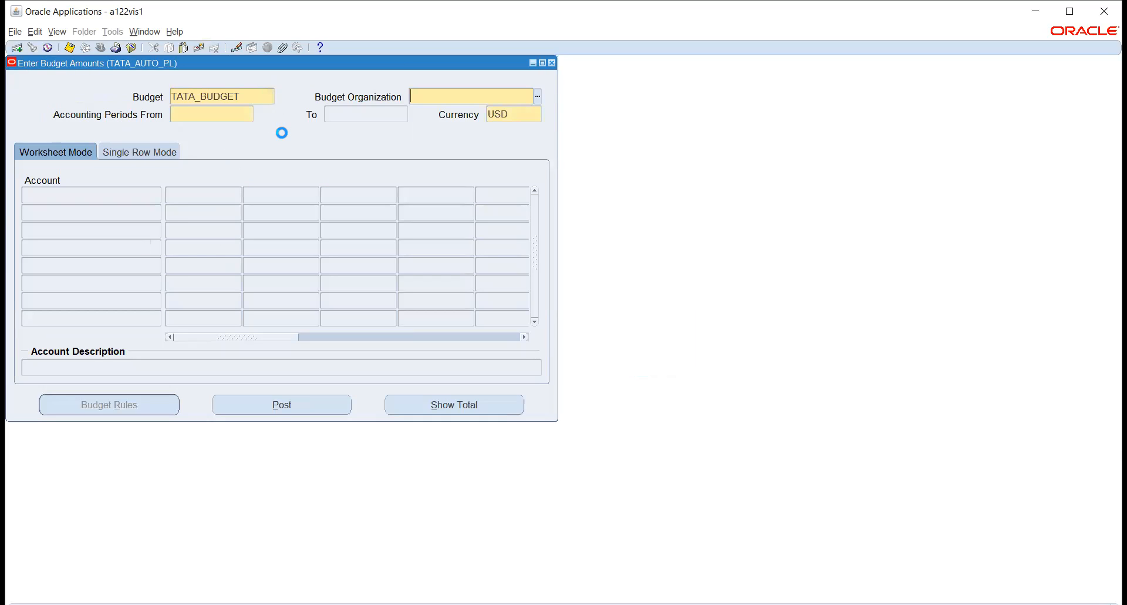
# - Select budget organization TATA_AUTO_ORG, show the total column in the budget worksheet, and close the Enter Budget Amounts window
pyautogui.click(537, 96)
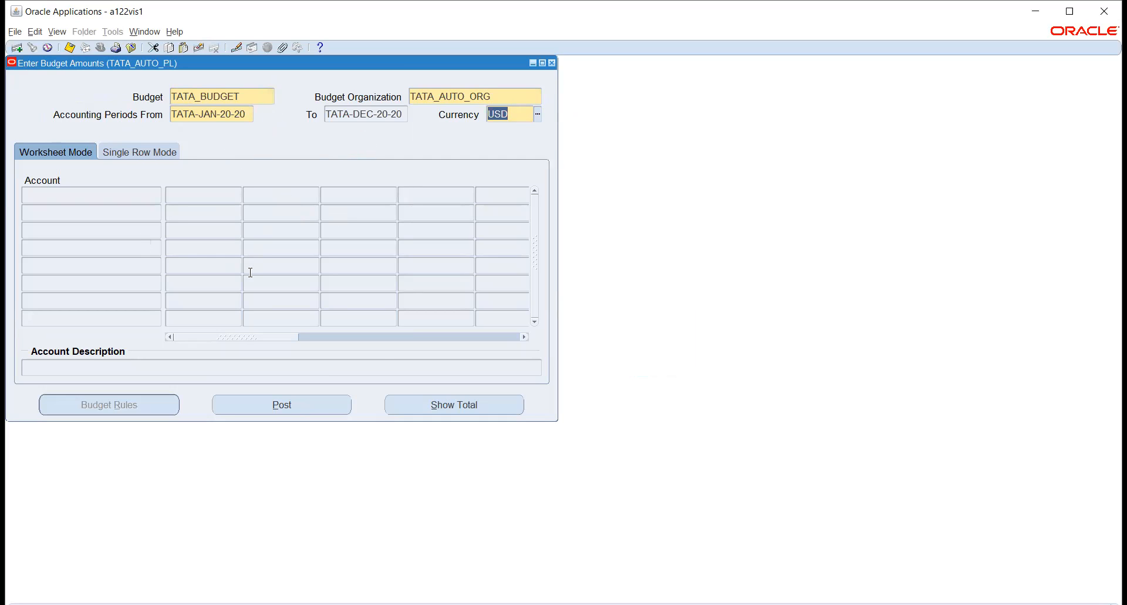
pyautogui.click(446, 405)
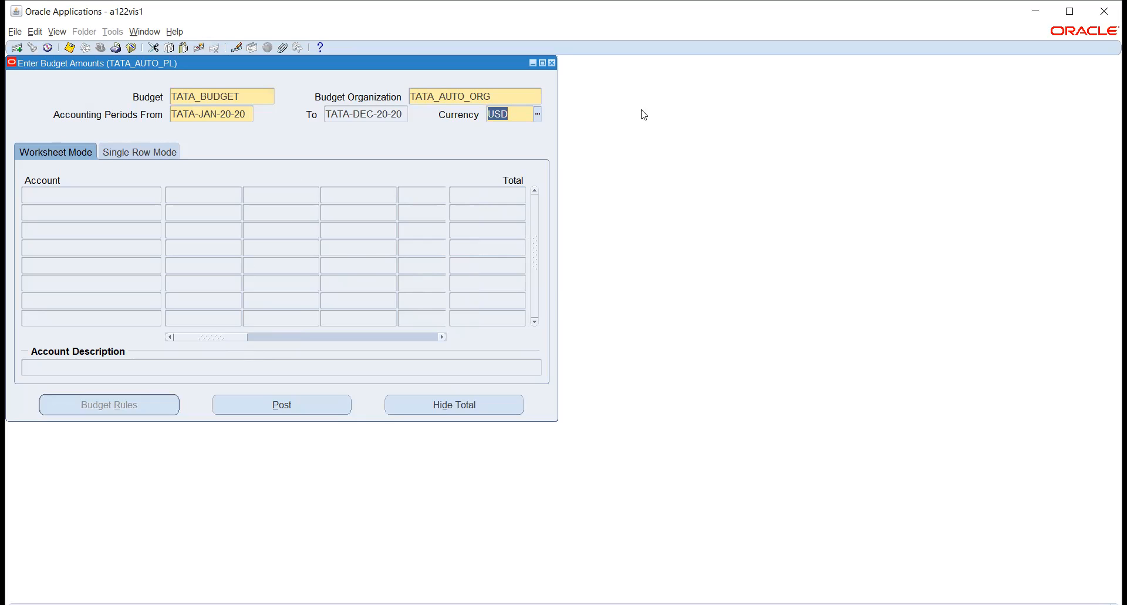
pyautogui.click(552, 63)
# - Launch Accounting Setups from Accounting Setup Manager within the Setup and Financials functions
pyautogui.scroll(-2, 109, 216)
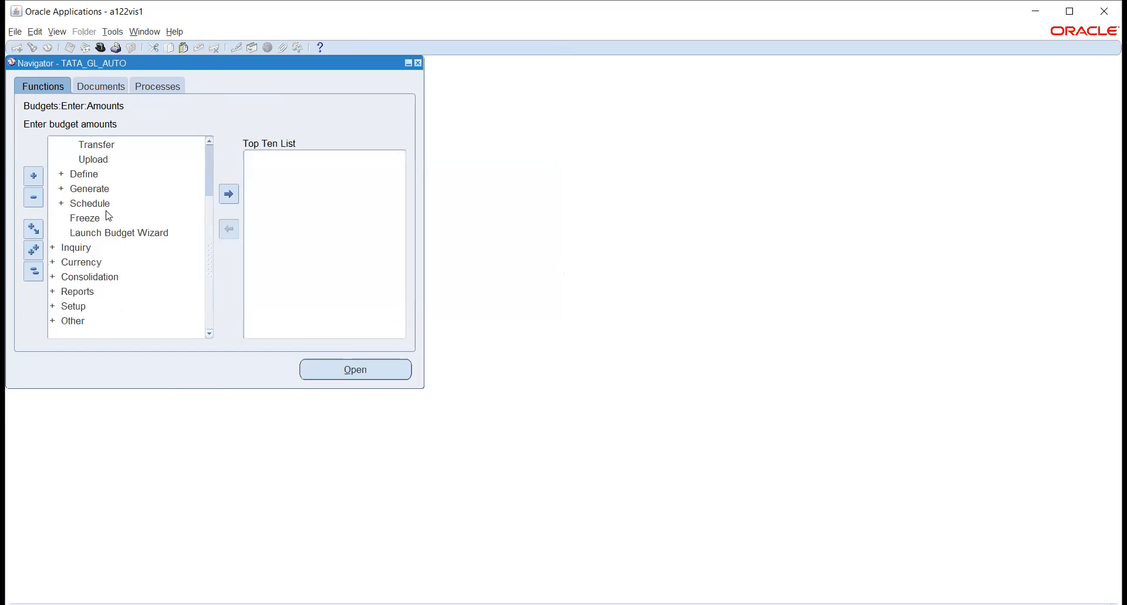
pyautogui.click(70, 305)
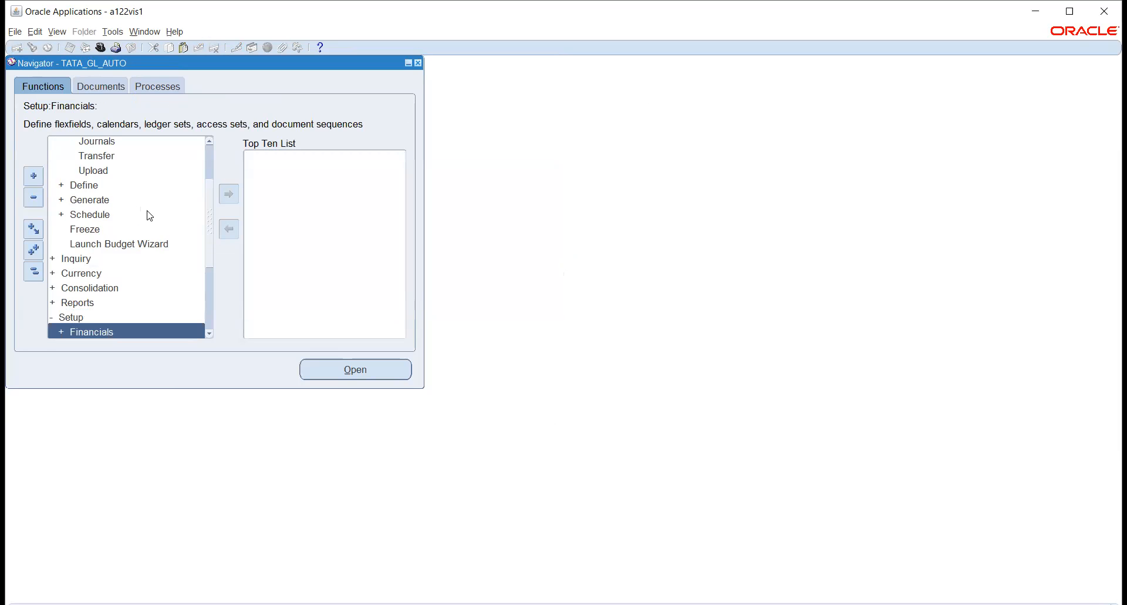
pyautogui.scroll(-4, 148, 215)
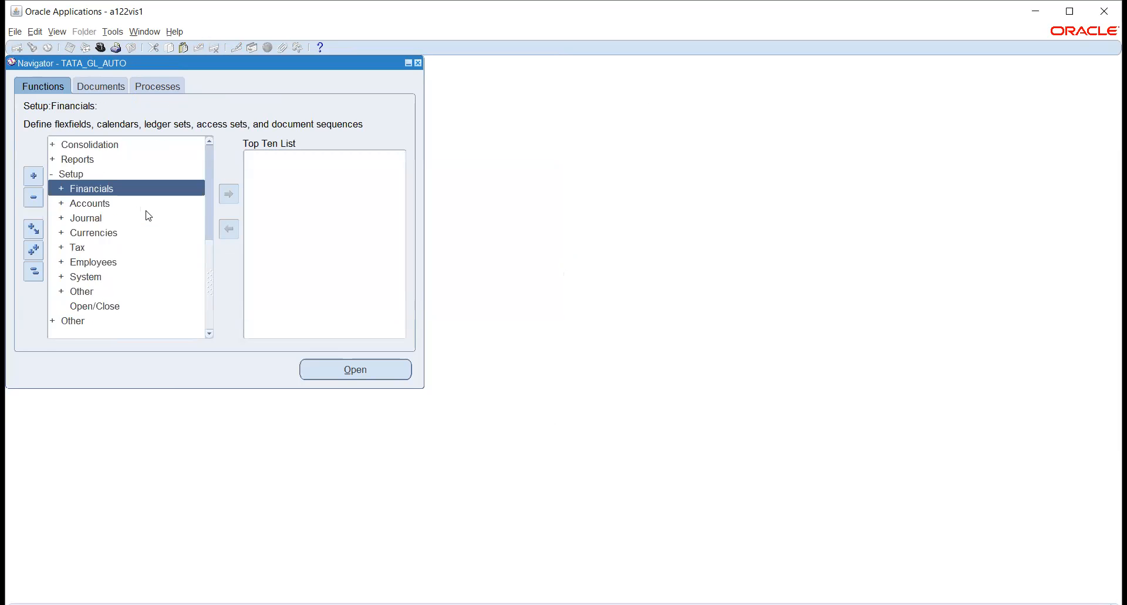
pyautogui.doubleClick(89, 188)
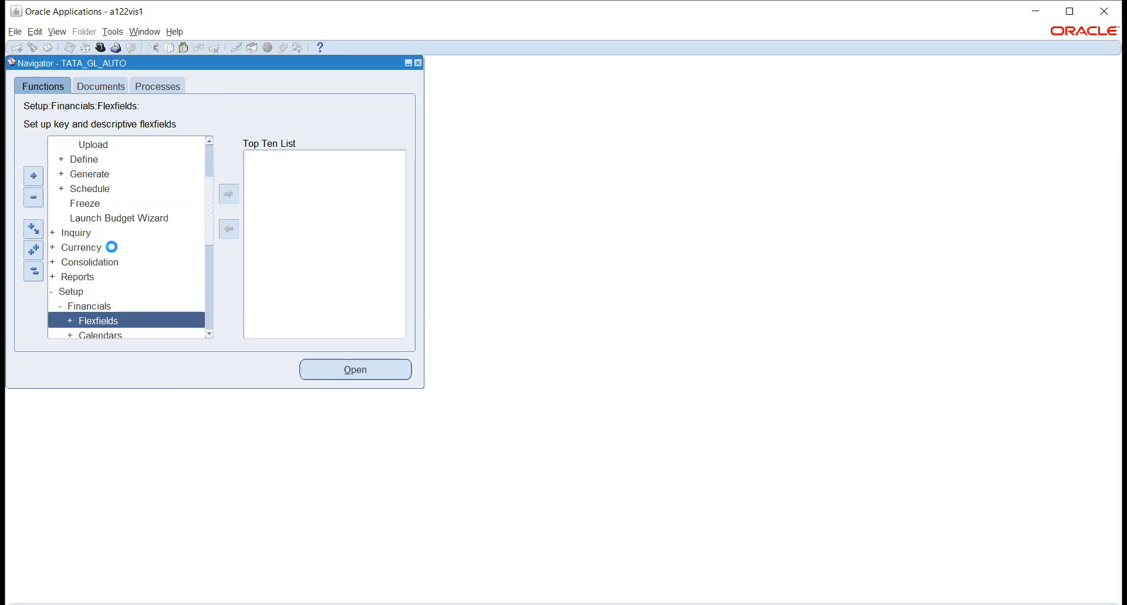
pyautogui.doubleClick(96, 304)
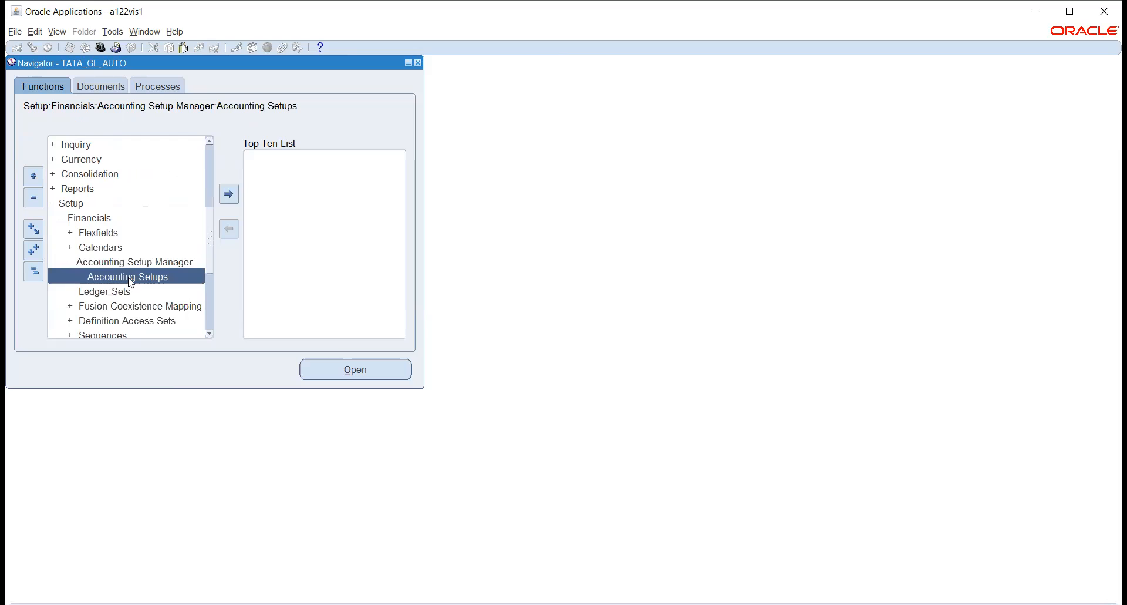
pyautogui.doubleClick(119, 276)
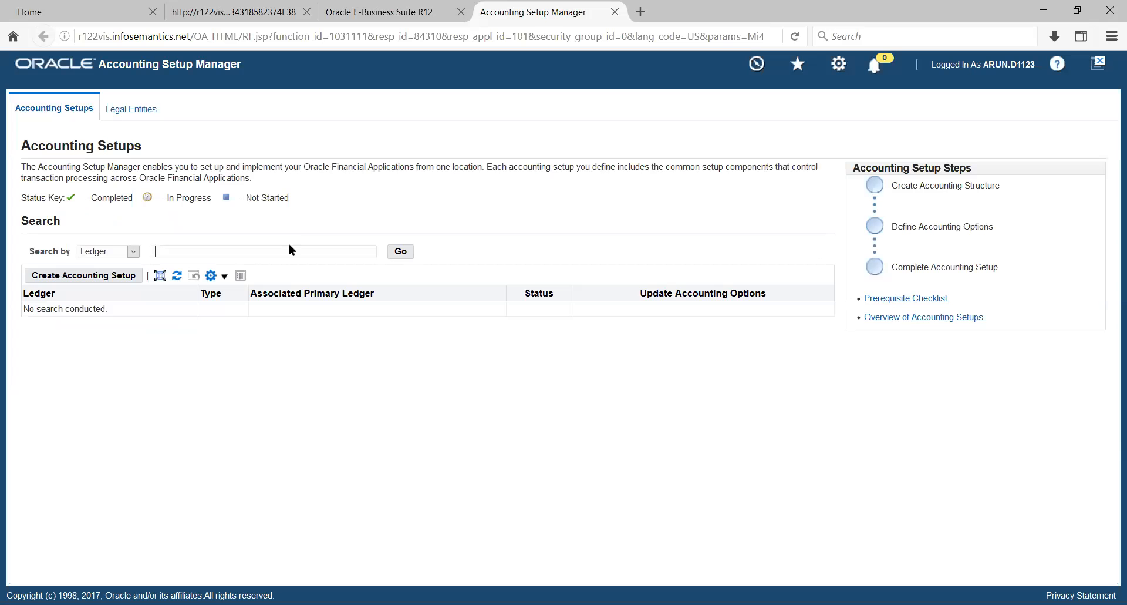
# - Search the ledgers for "tata" and open the accounting options of ledger TATA_AUTO_PL for updating
pyautogui.click(289, 251)
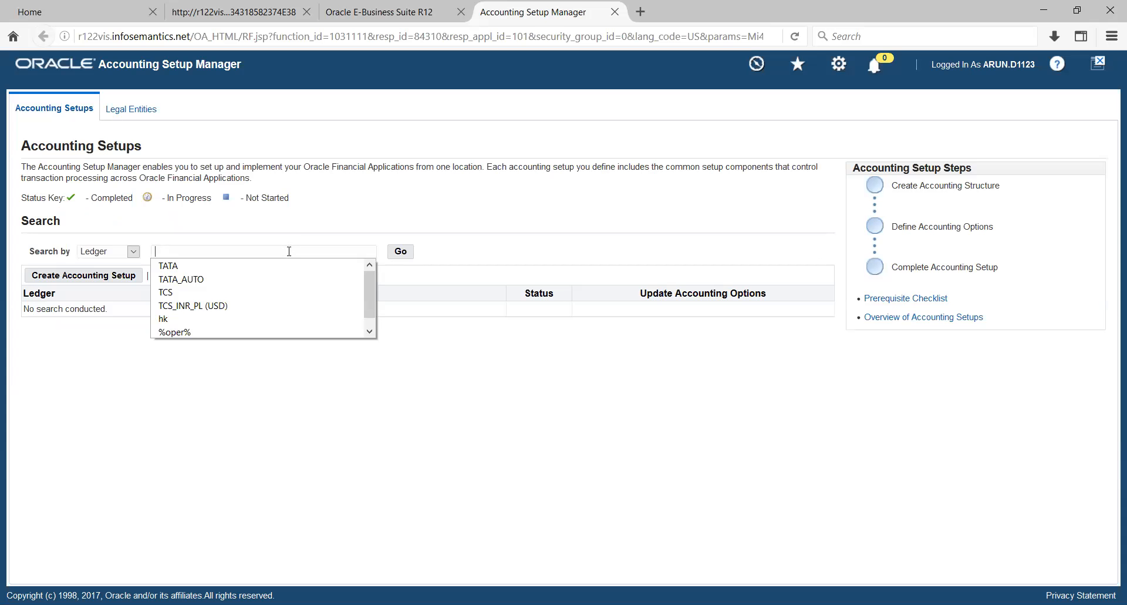
pyautogui.write('tata')
pyautogui.press('Return')
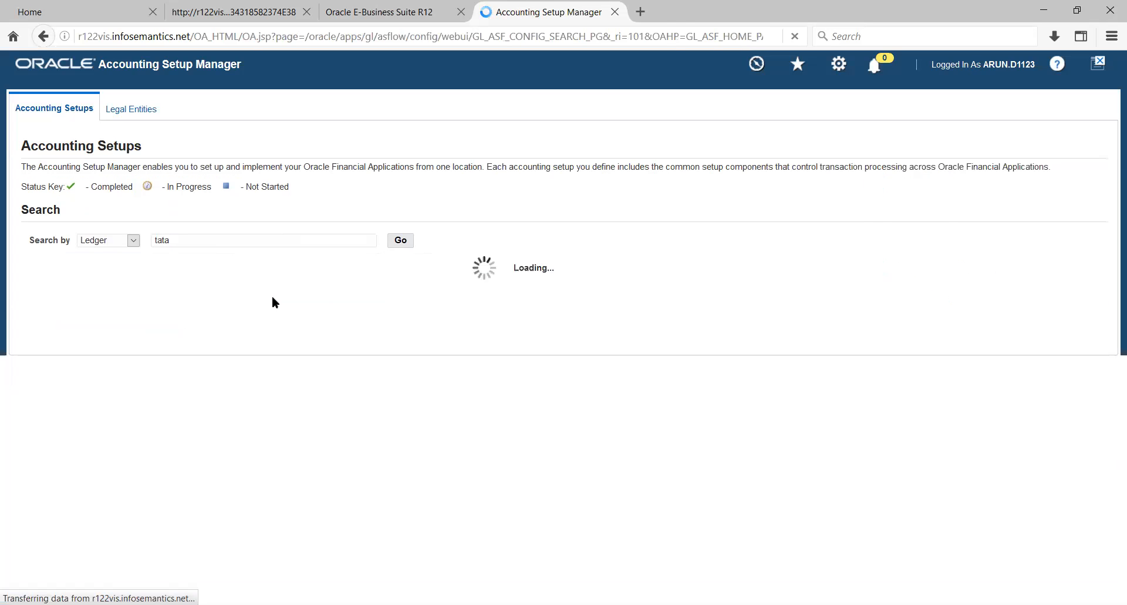
pyautogui.click(403, 252)
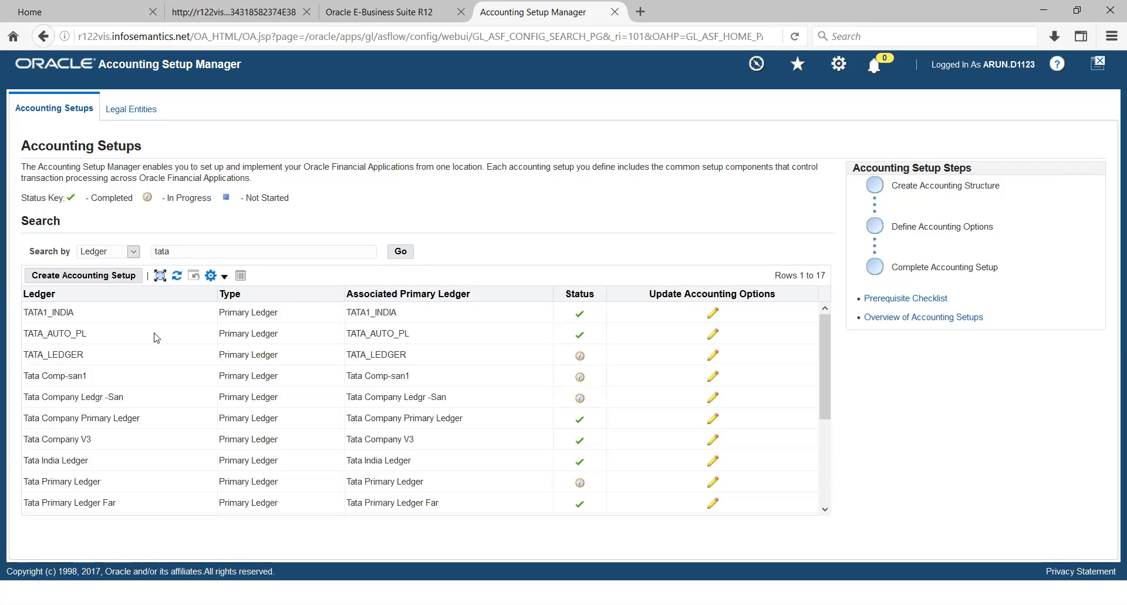
pyautogui.click(712, 333)
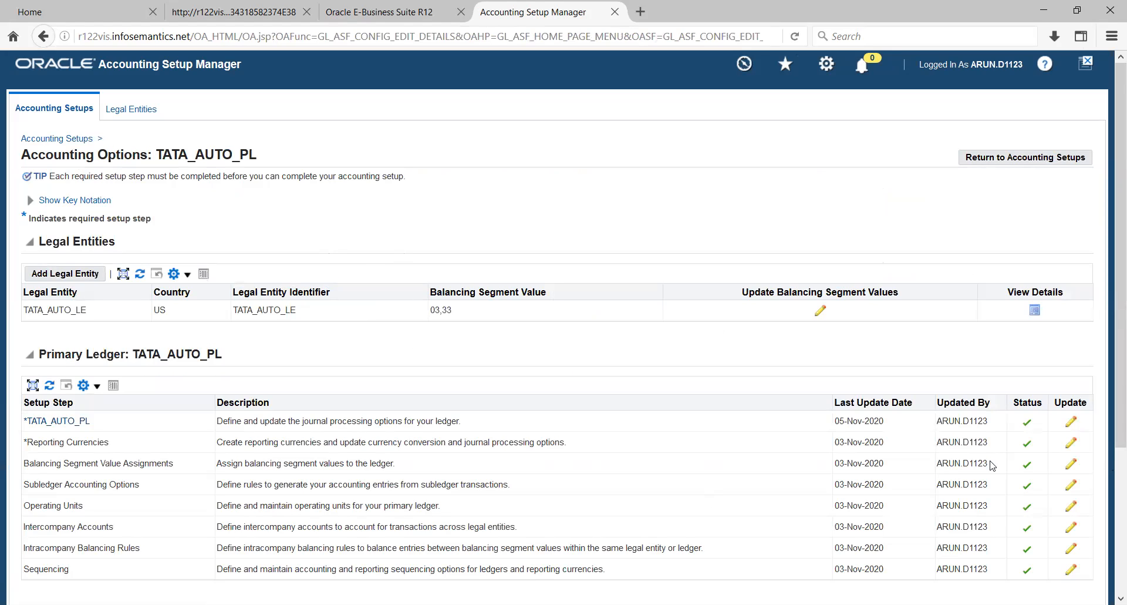
# - Start updating the TATA_AUTO_PL primary ledger definition and advance through Ledger Options to the Advanced Options page
pyautogui.click(1072, 422)
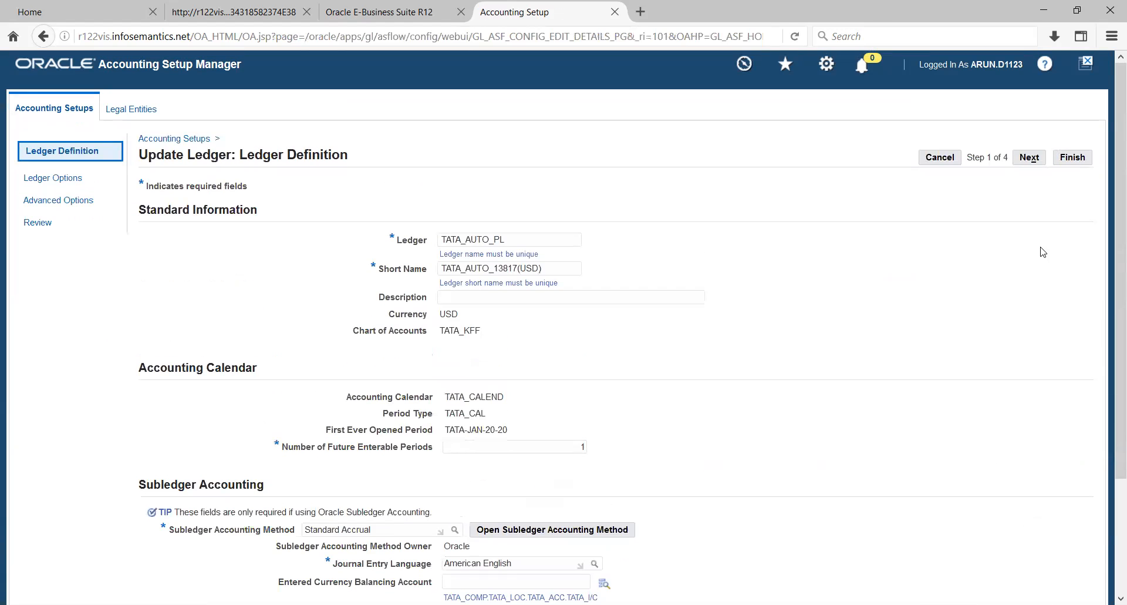
pyautogui.click(1029, 159)
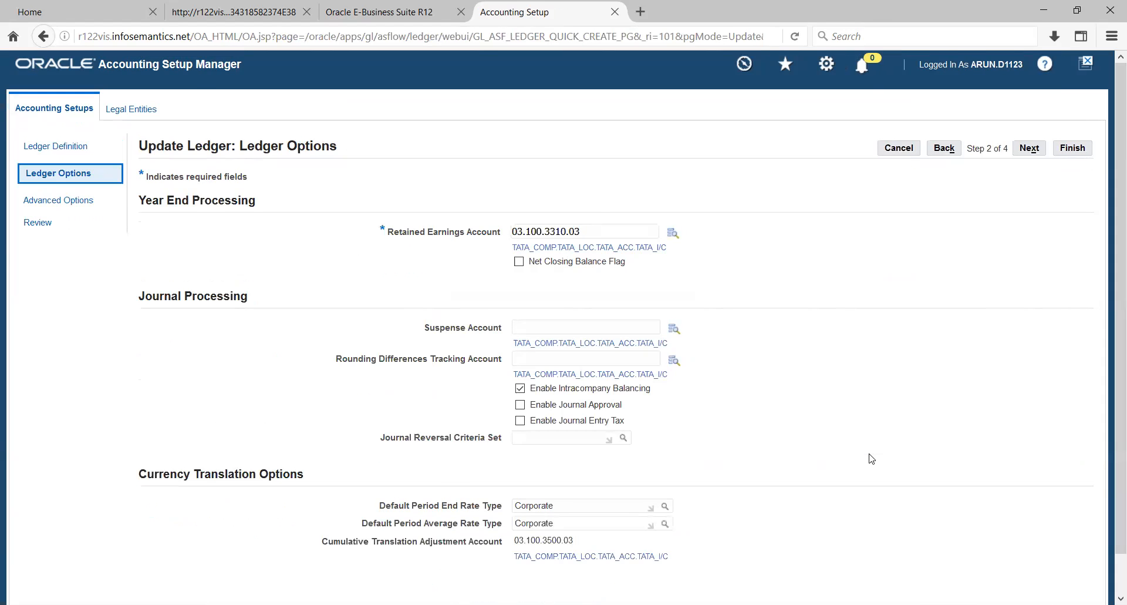
pyautogui.scroll(-2, 399, 280)
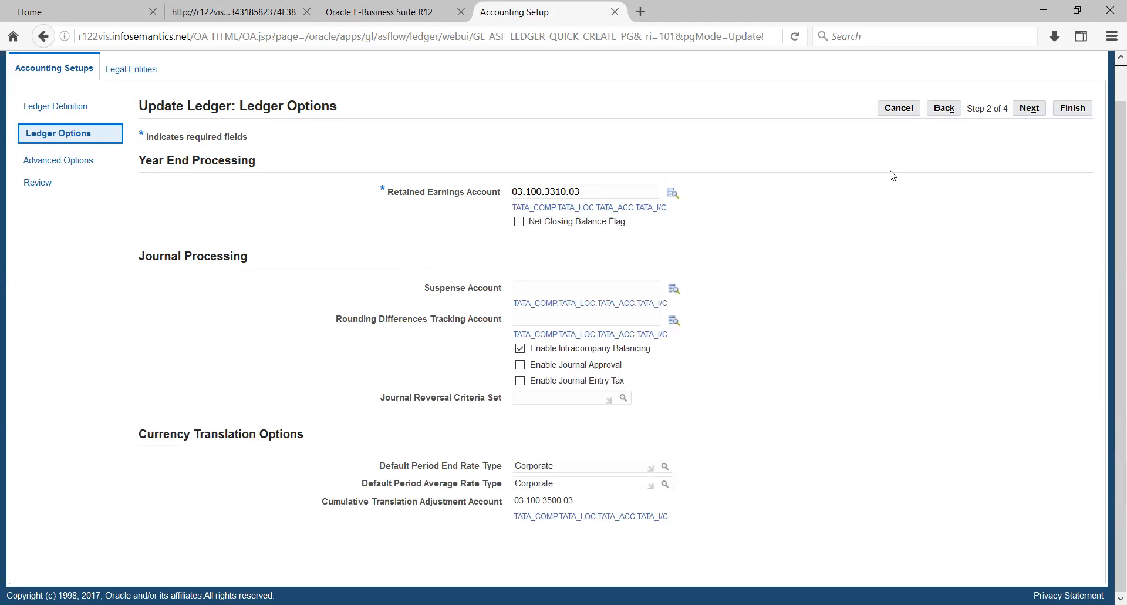
pyautogui.click(1030, 108)
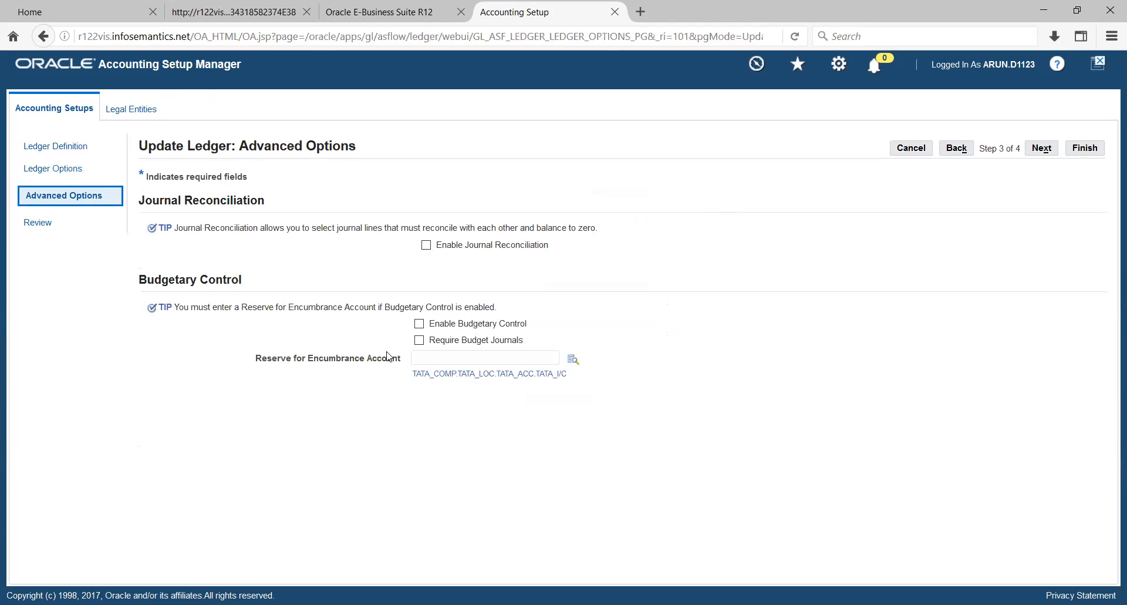
# - Enable Budgetary Control and look up 03.100.9921.03 as the Reserve for Encumbrance Account, using the %ENCUM% account search
pyautogui.click(419, 323)
pyautogui.click(550, 356)
pyautogui.click(573, 364)
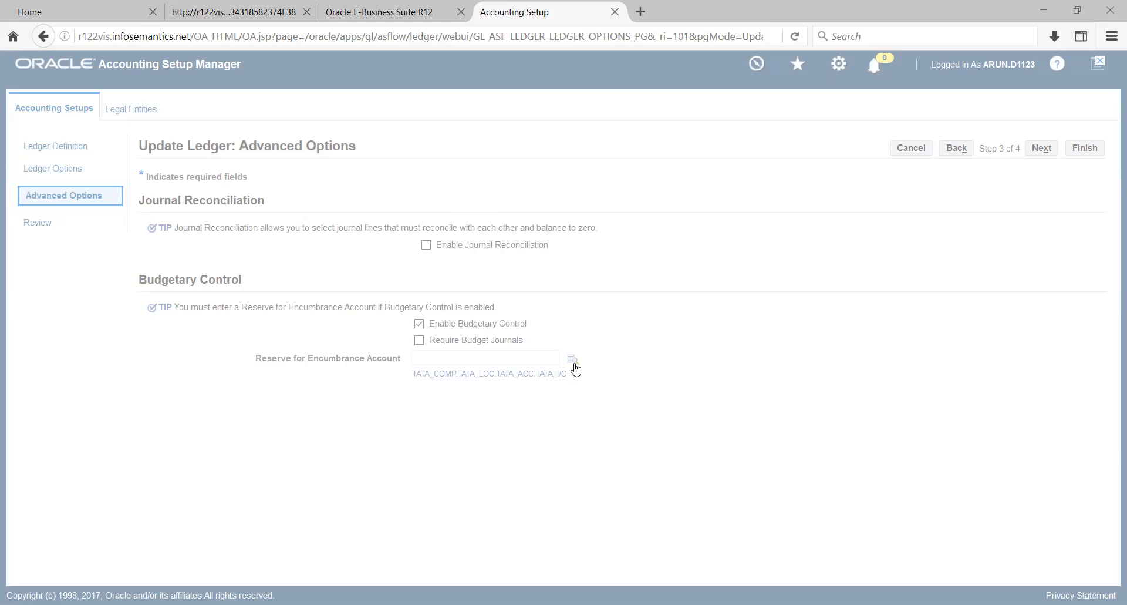
pyautogui.write('%')
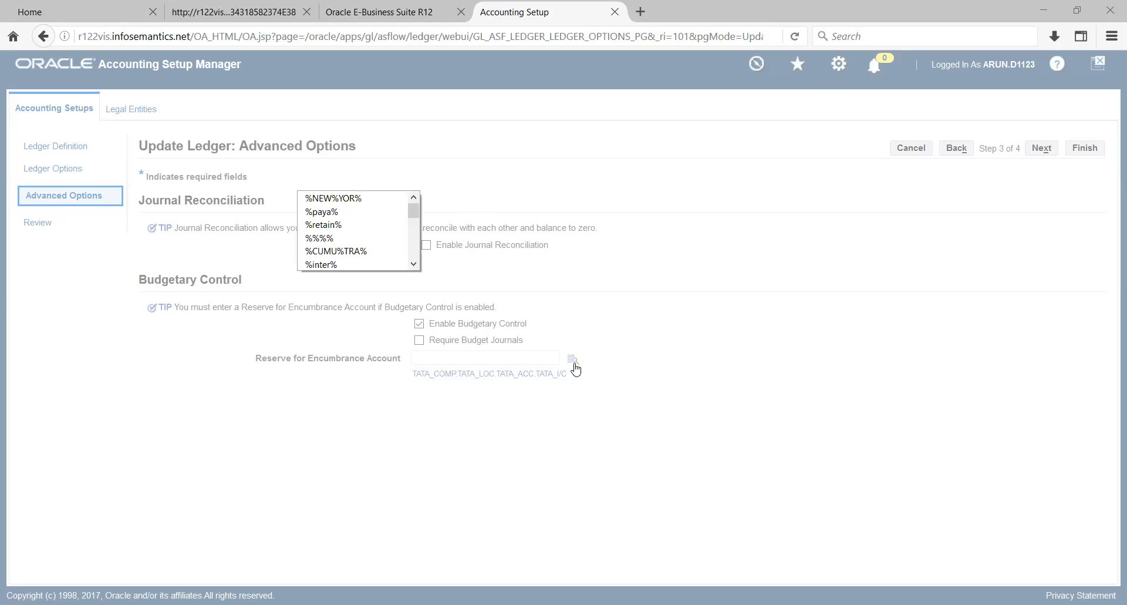
pyautogui.press('Return')
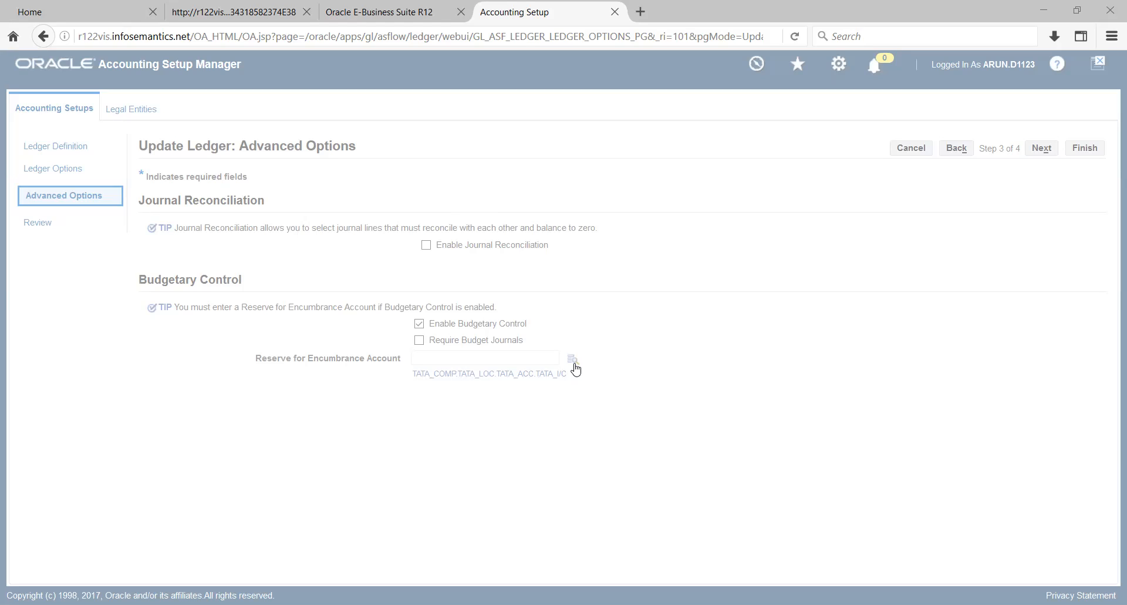
pyautogui.press('Down')
pyautogui.press('Down')
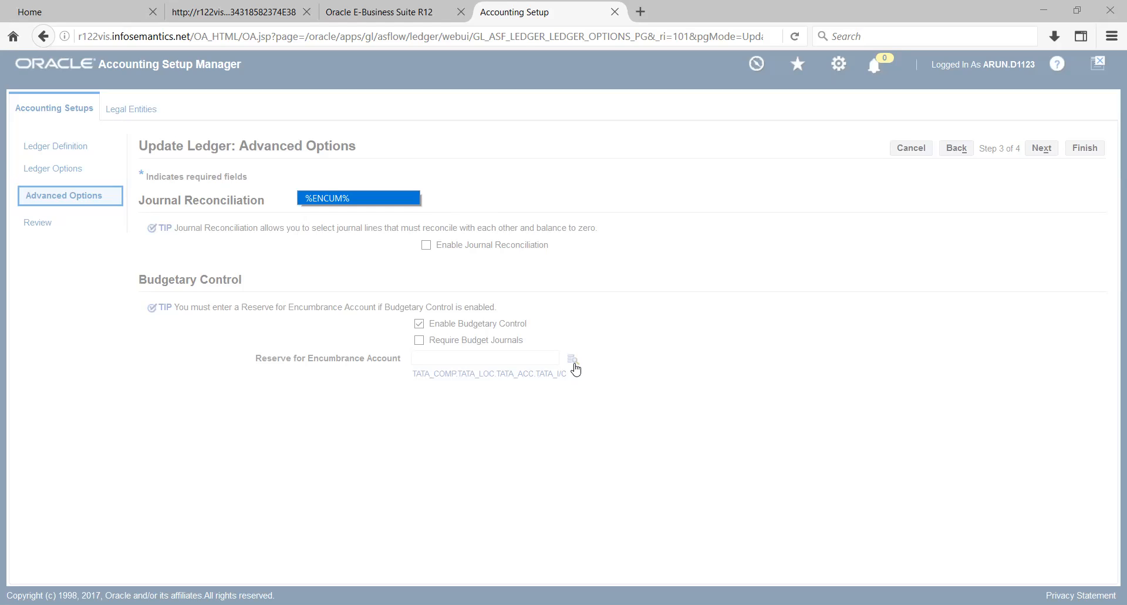
pyautogui.hotkey('shift', 'Tab')
pyautogui.hotkey('alt', 'Down')
pyautogui.press('Down')
pyautogui.press('Return')
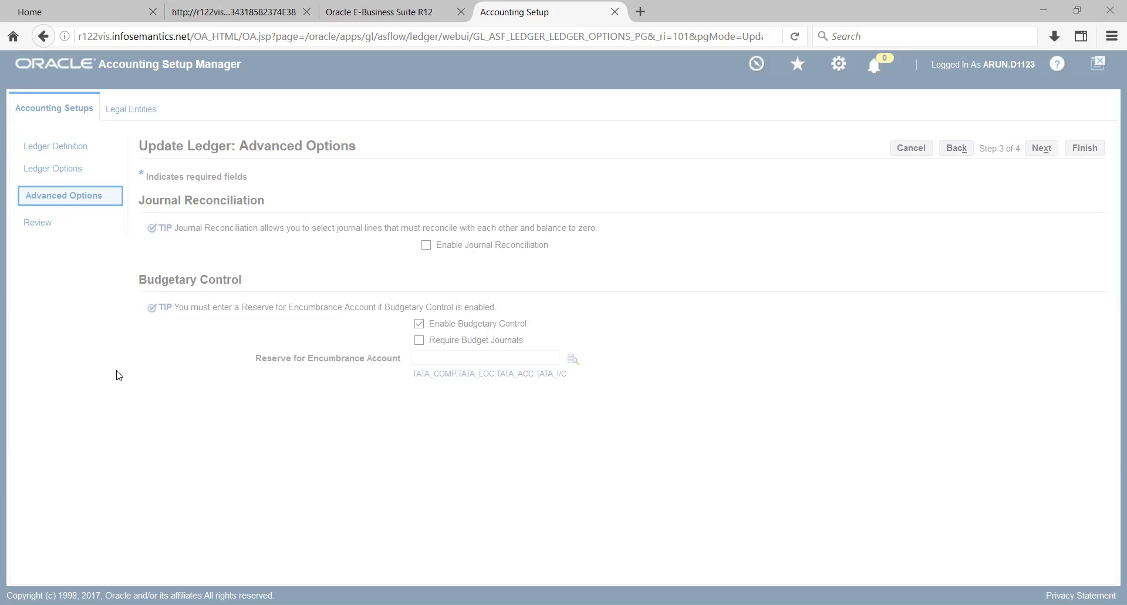
pyautogui.click(833, 318)
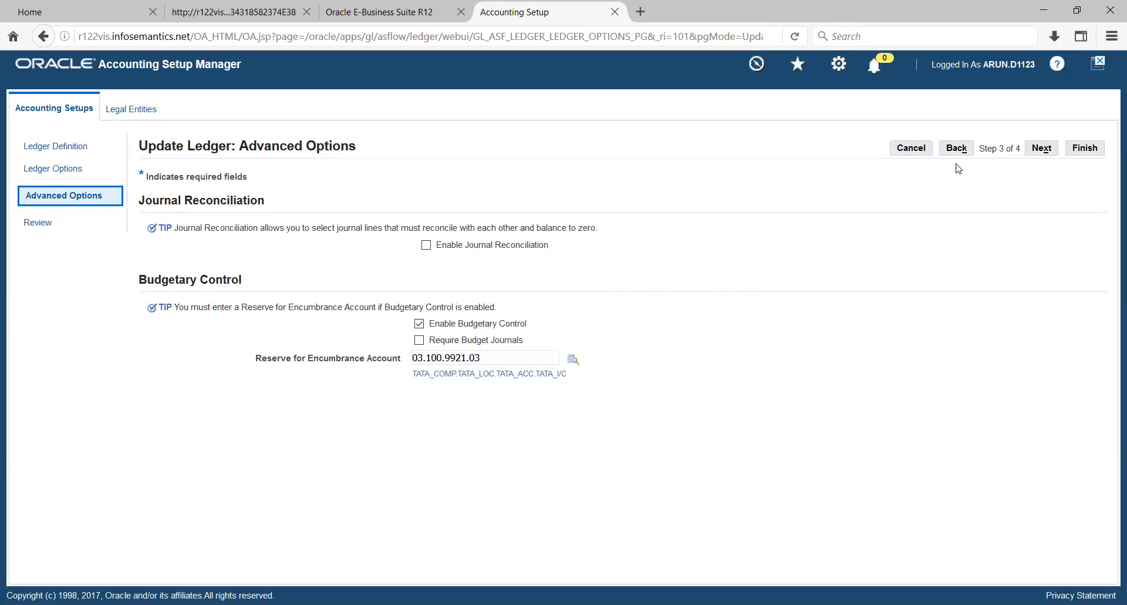
# - Proceed to the ledger review, finish the TATA_AUTO_PL update and return to the Accounting Setups list
pyautogui.click(1041, 148)
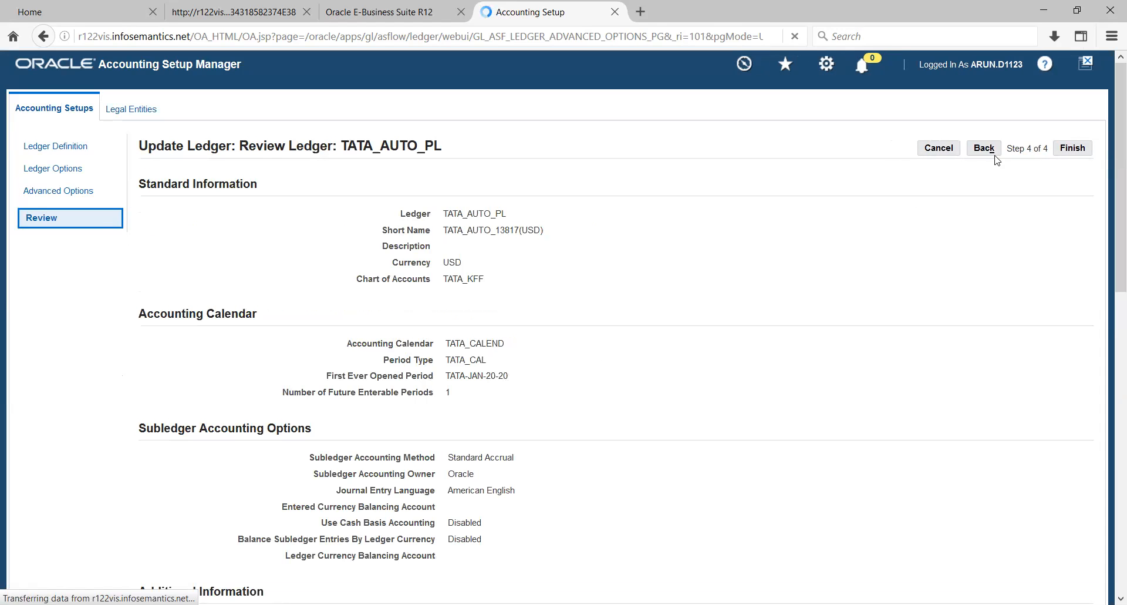
pyautogui.click(1066, 153)
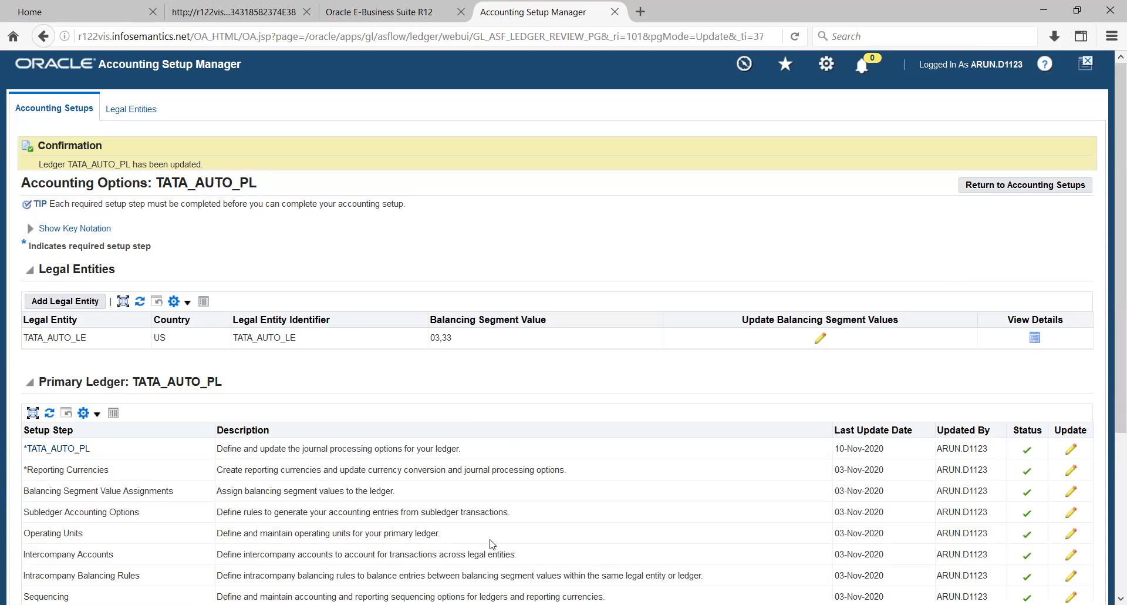
pyautogui.click(993, 191)
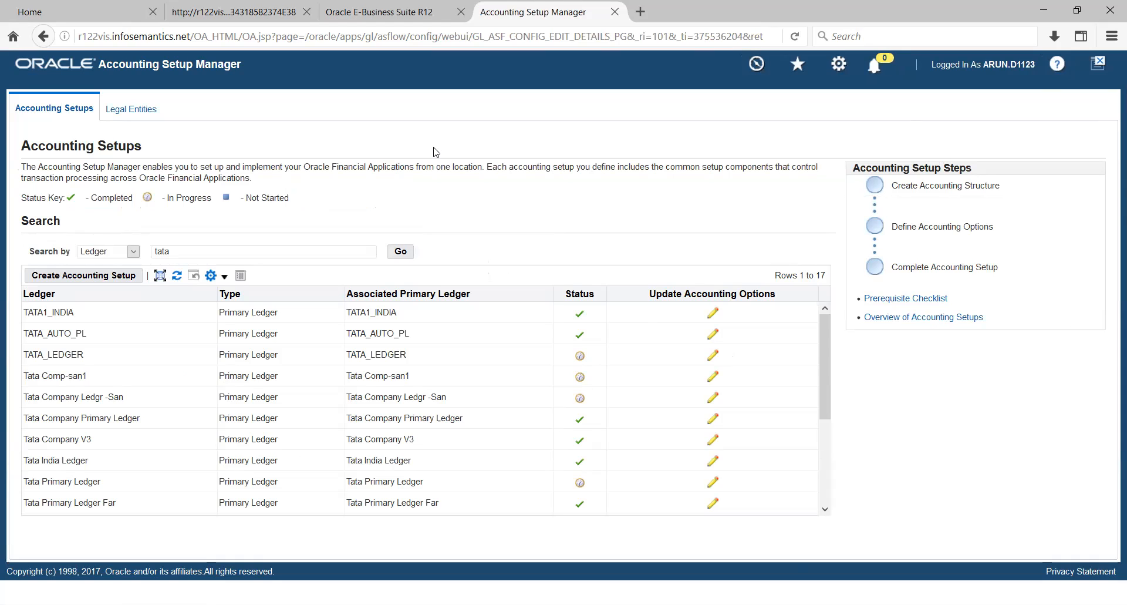
# - Switch back to Oracle Applications, query the TATA_BUDGET definition with the Define Budget function, and close it
pyautogui.hotkey('alt', 'Tab')
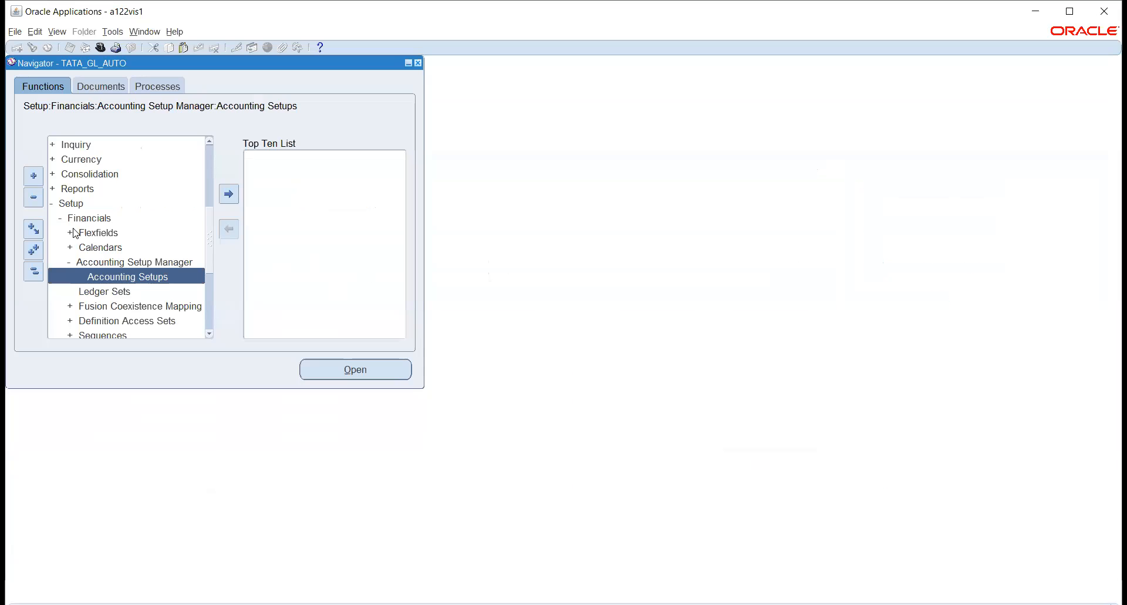
pyautogui.scroll(4, 76, 232)
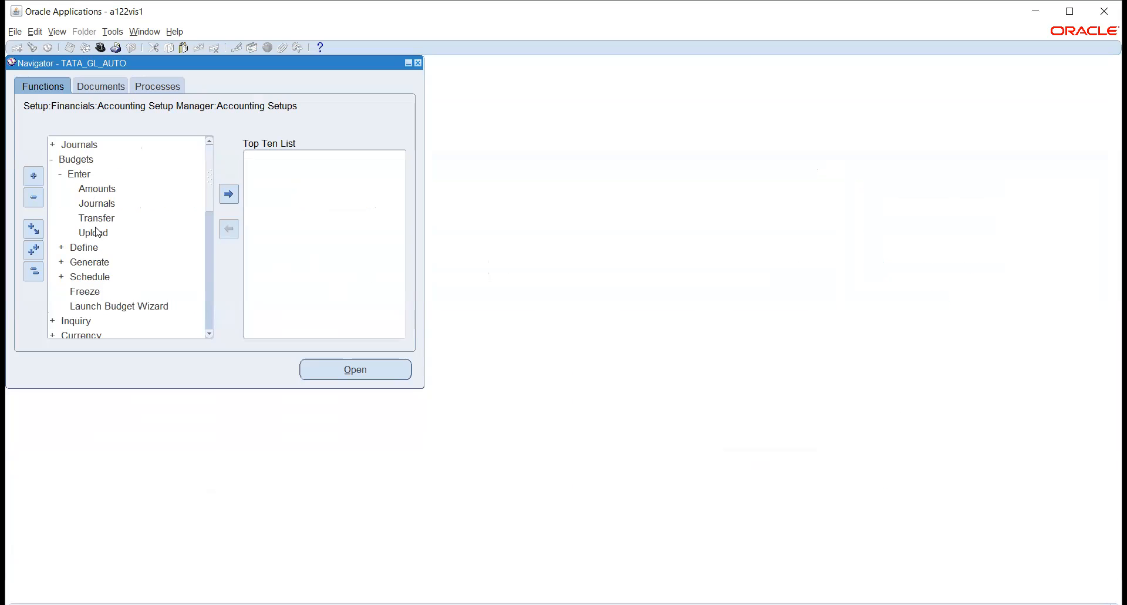
pyautogui.click(93, 248)
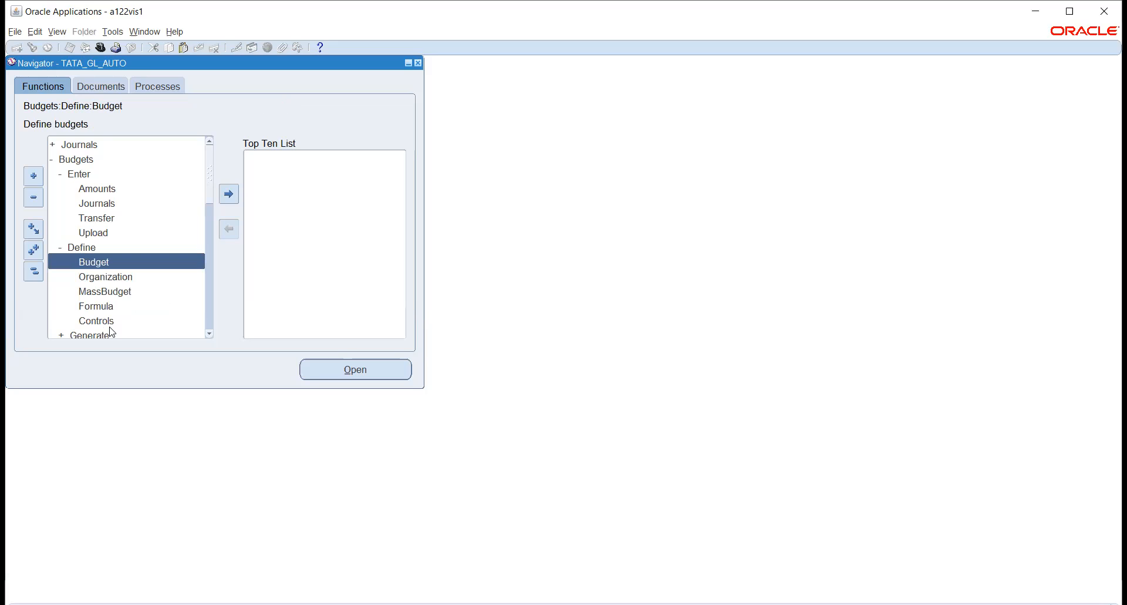
pyautogui.doubleClick(83, 261)
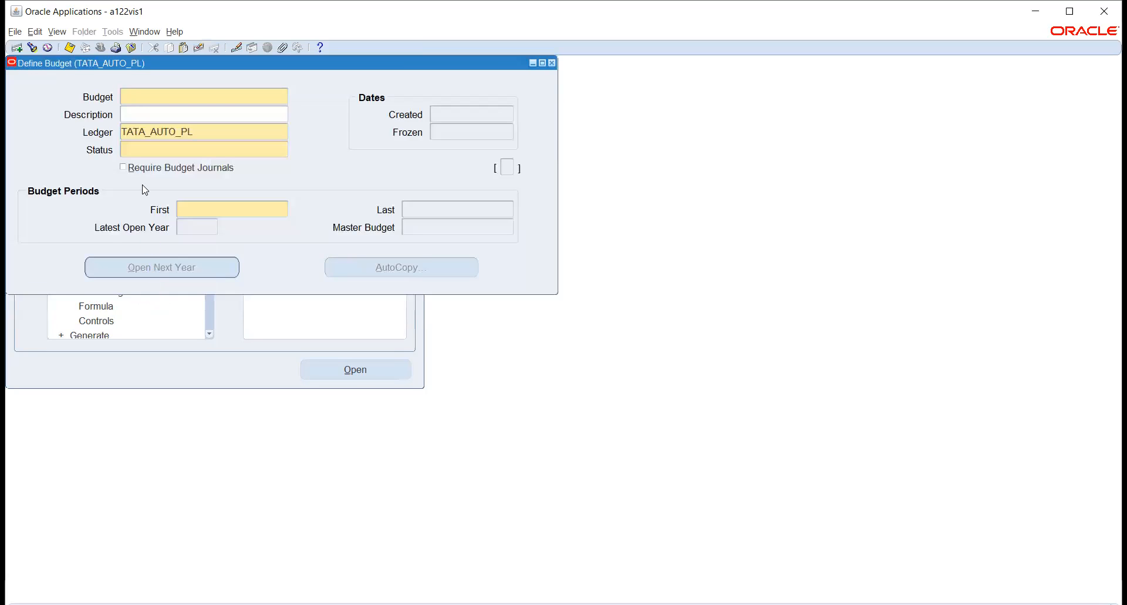
pyautogui.hotkey('ctrl', 'F11')
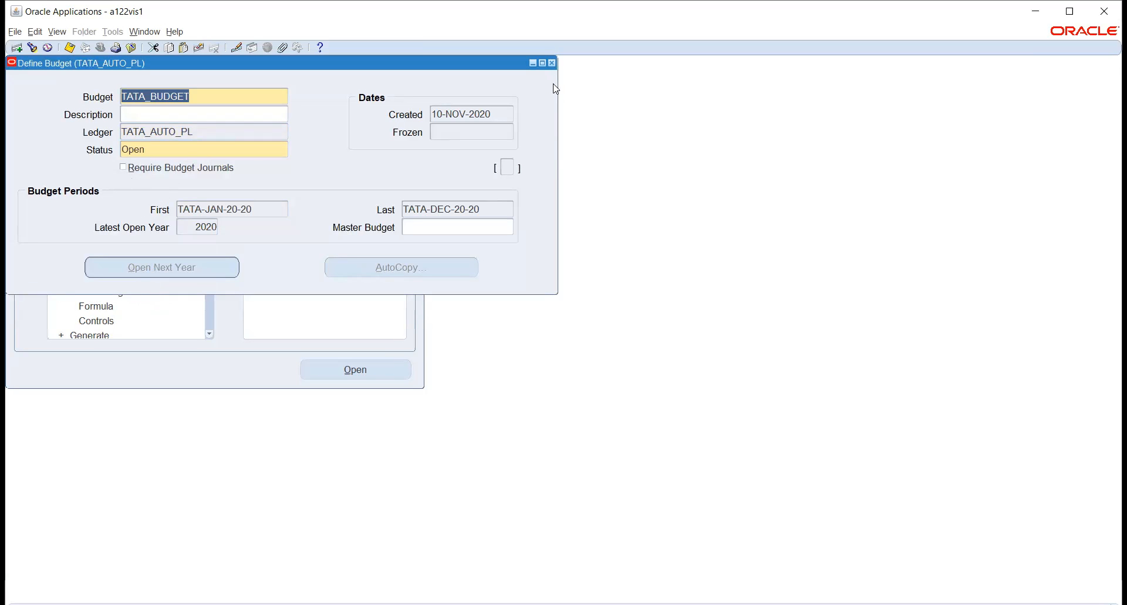
pyautogui.click(551, 64)
# - Open the Budgetary Control options for the TATA_AUTO_ORG account range and review the Funds Check Level choices, keeping Advisory
pyautogui.doubleClick(118, 277)
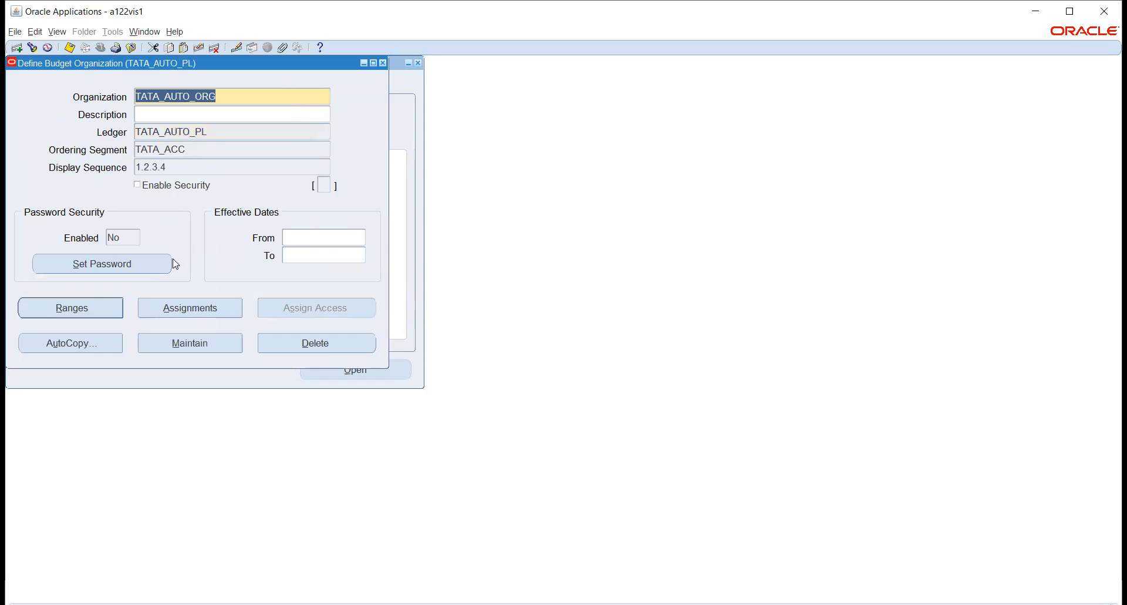
pyautogui.click(89, 305)
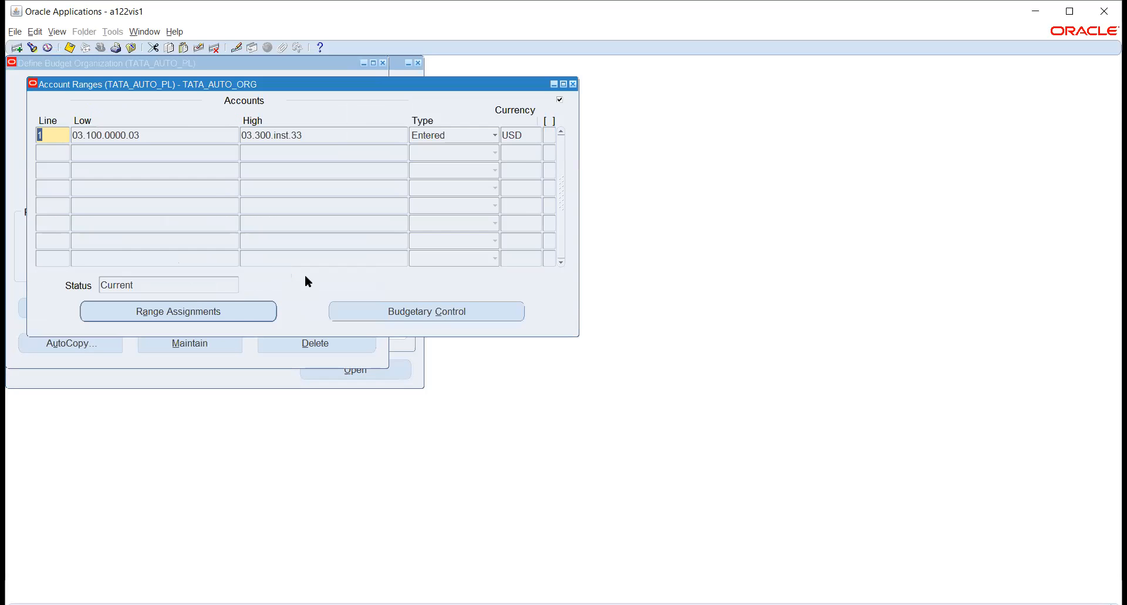
pyautogui.click(372, 307)
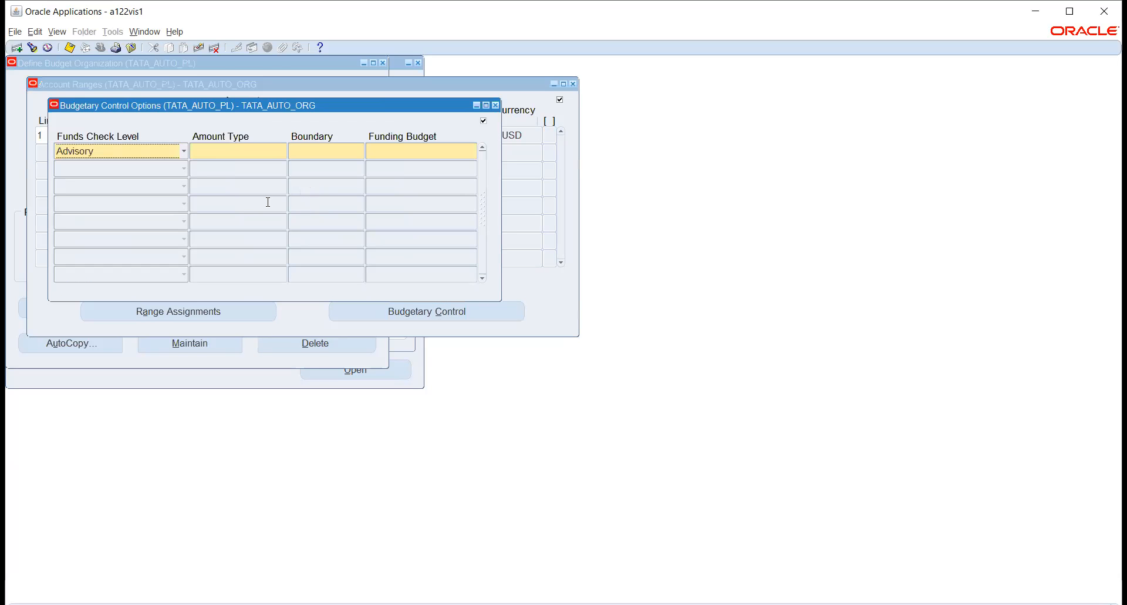
pyautogui.click(128, 154)
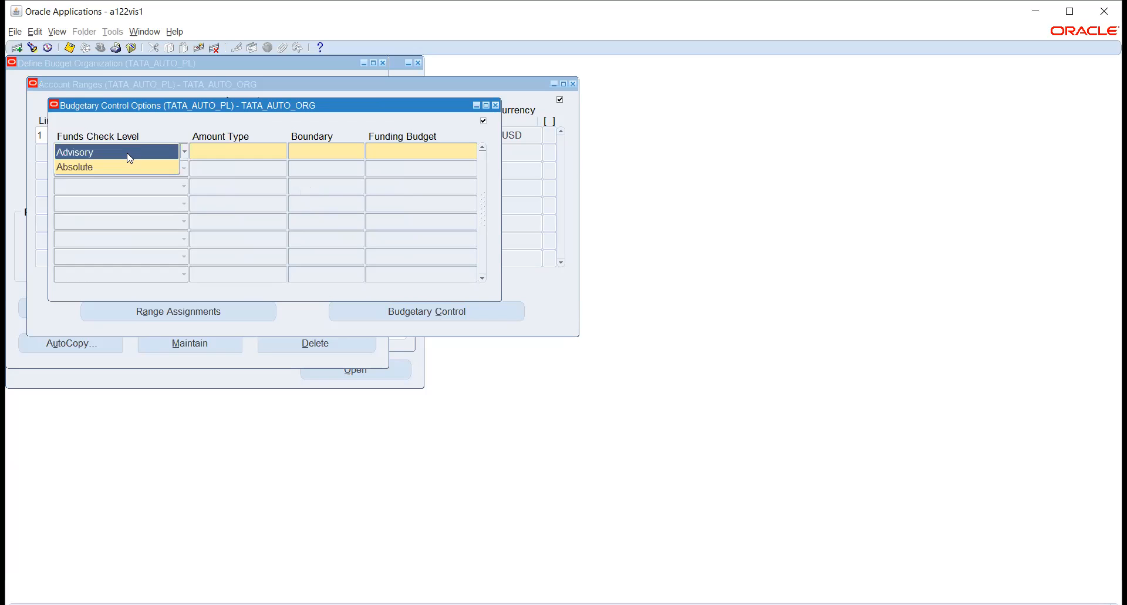
pyautogui.click(172, 128)
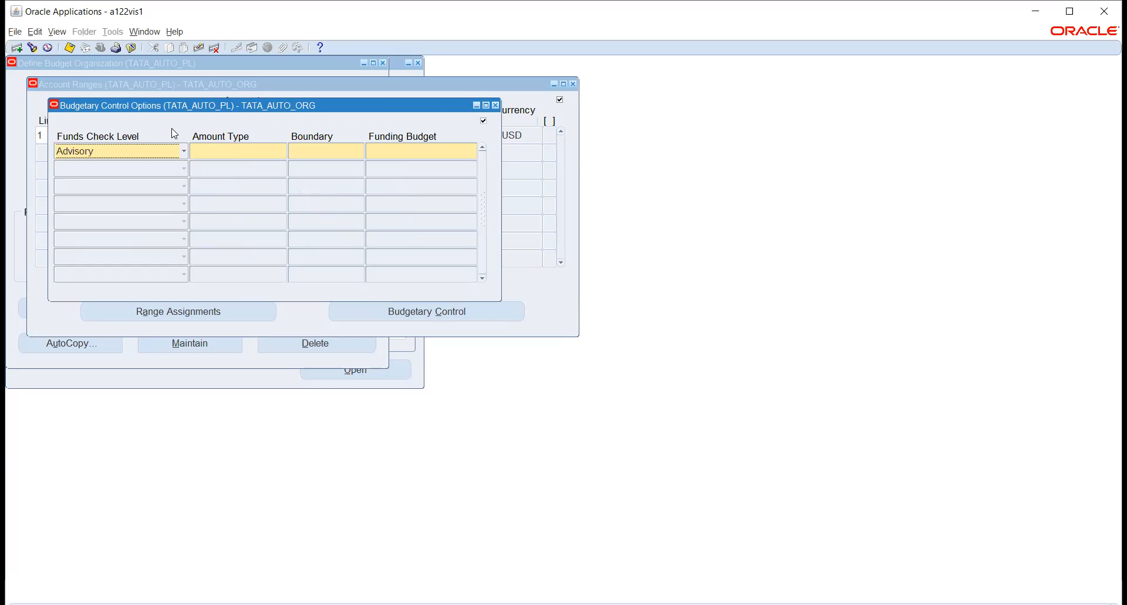
# - Set the account range's budgetary control options to Absolute funds check level, PTD amount type and Period boundary
pyautogui.click(495, 105)
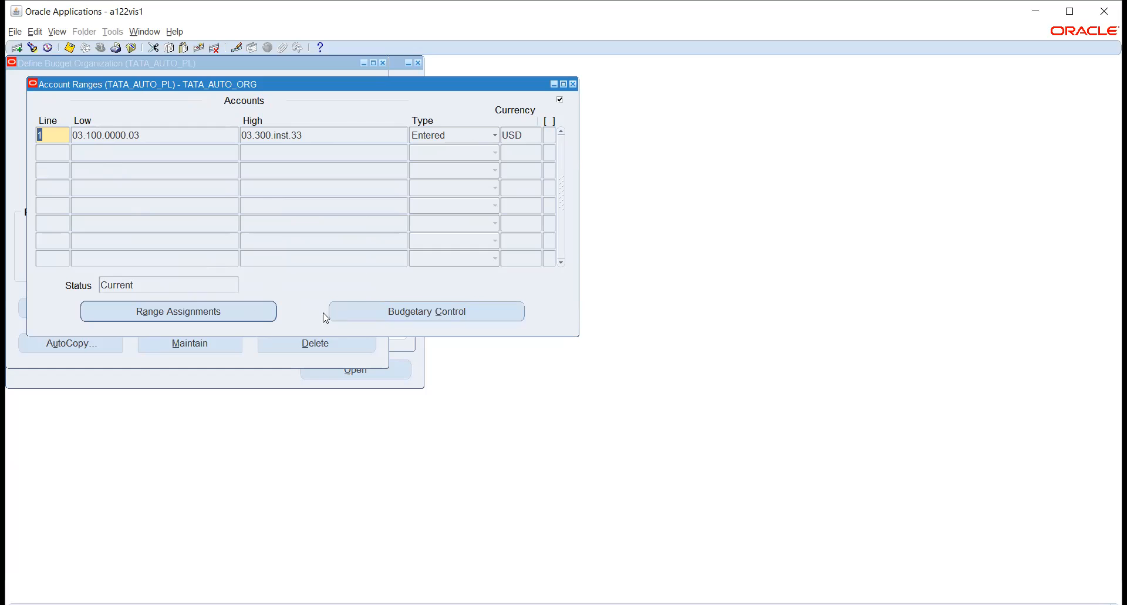
pyautogui.click(361, 308)
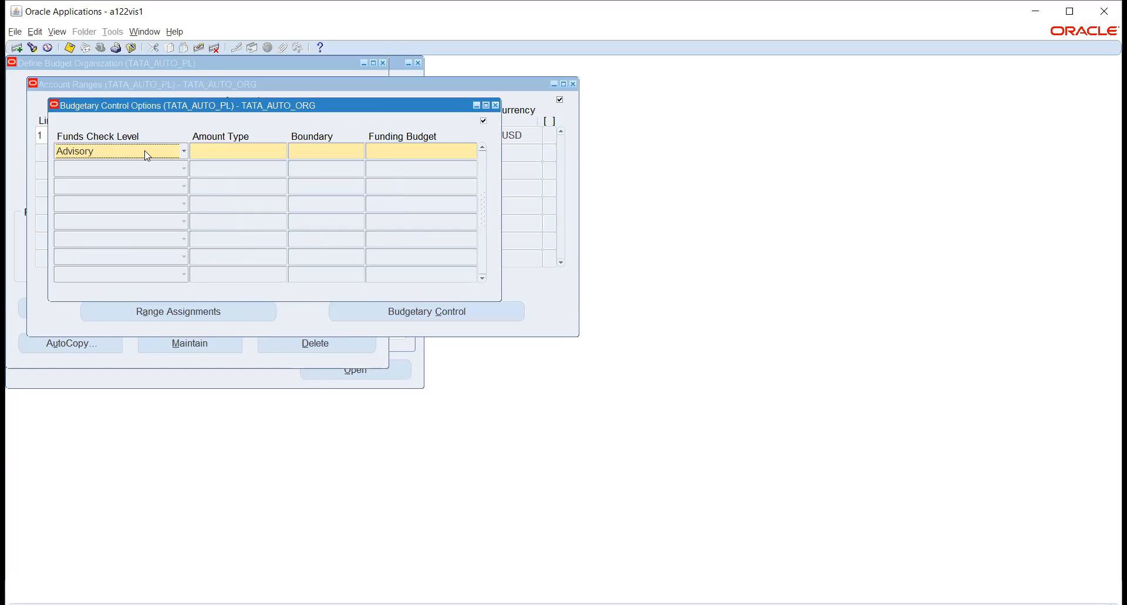
pyautogui.click(147, 154)
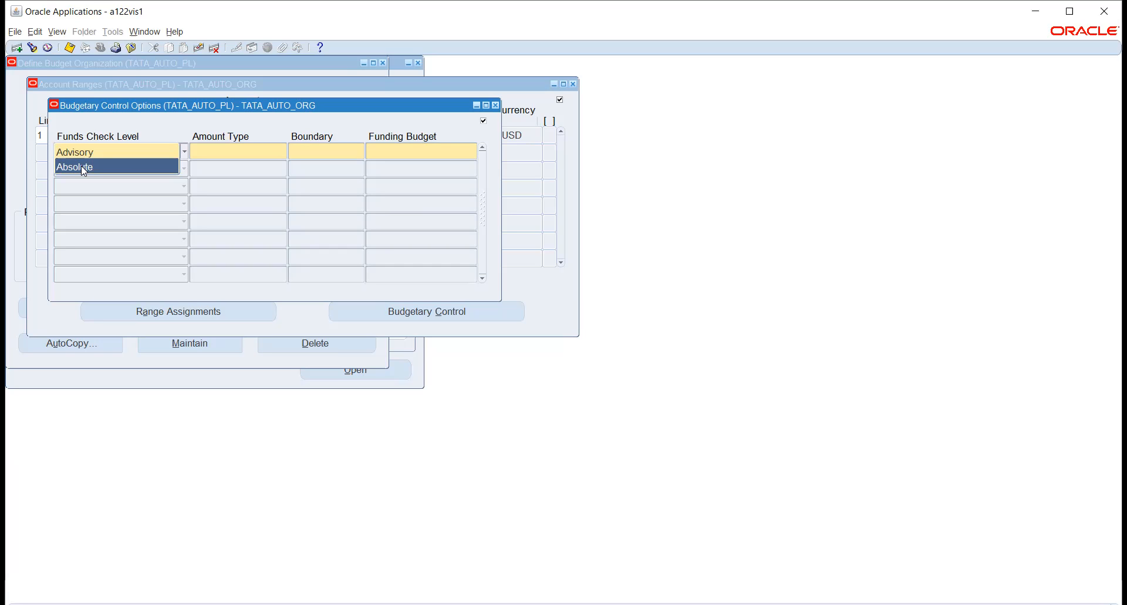
pyautogui.click(83, 168)
pyautogui.click(232, 155)
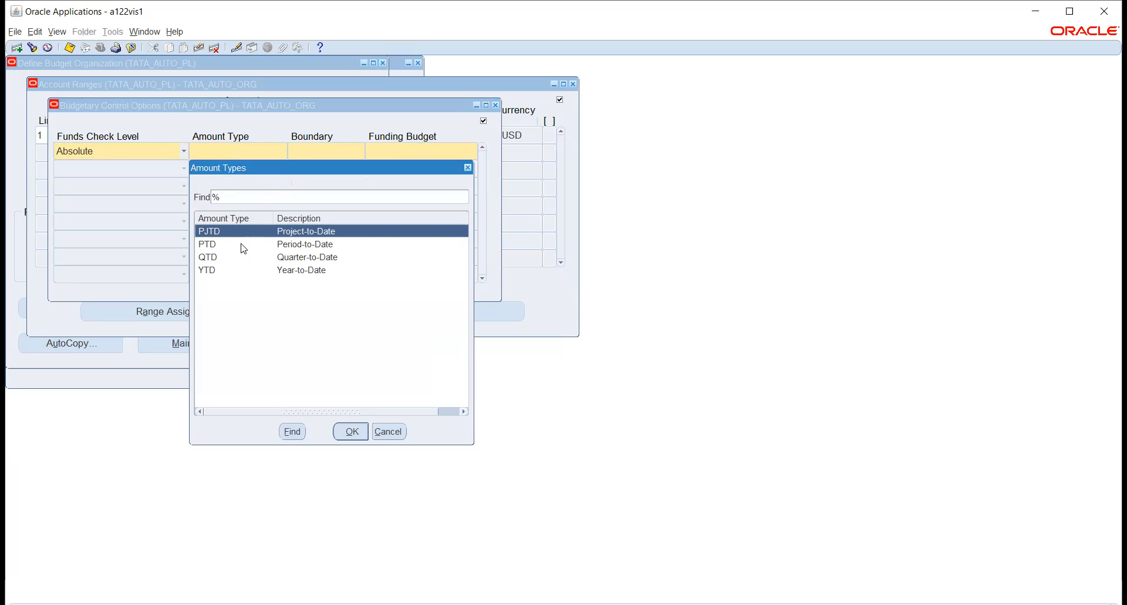
pyautogui.click(242, 245)
pyautogui.click(351, 431)
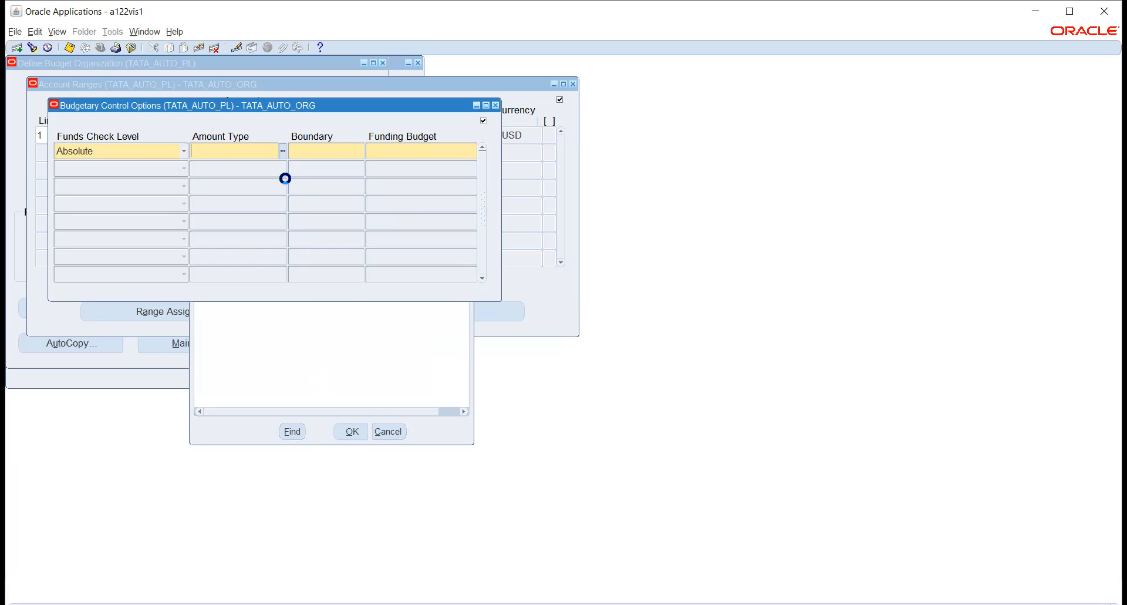
pyautogui.write('Period')
pyautogui.press('Tab')
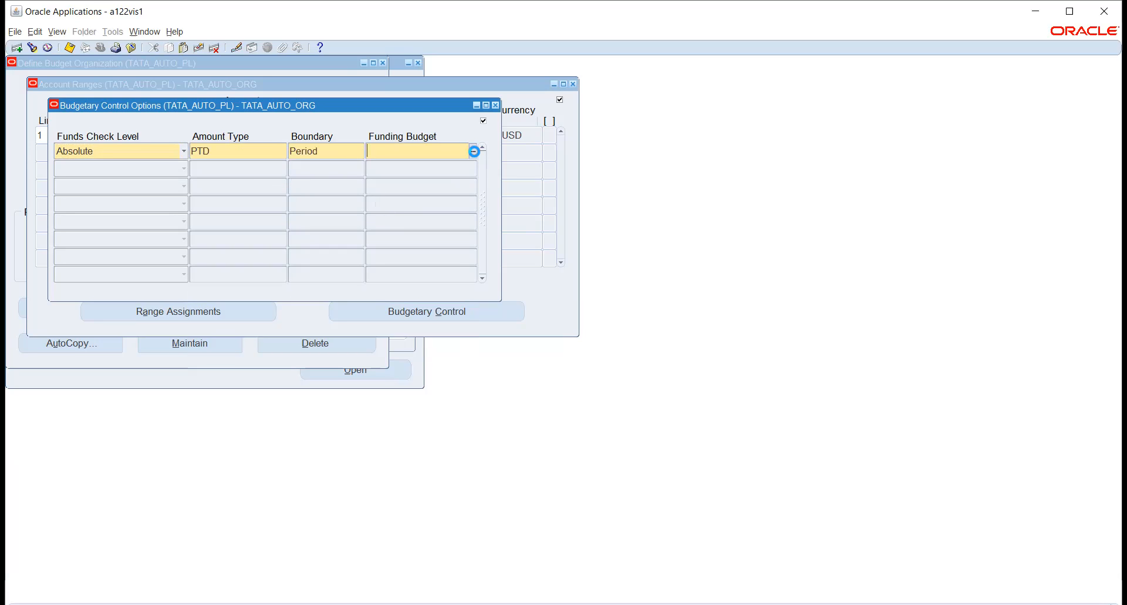
# - Try to pick a Funding Budget for the account range, and discard the unsaved budgetary control entry
pyautogui.click(472, 153)
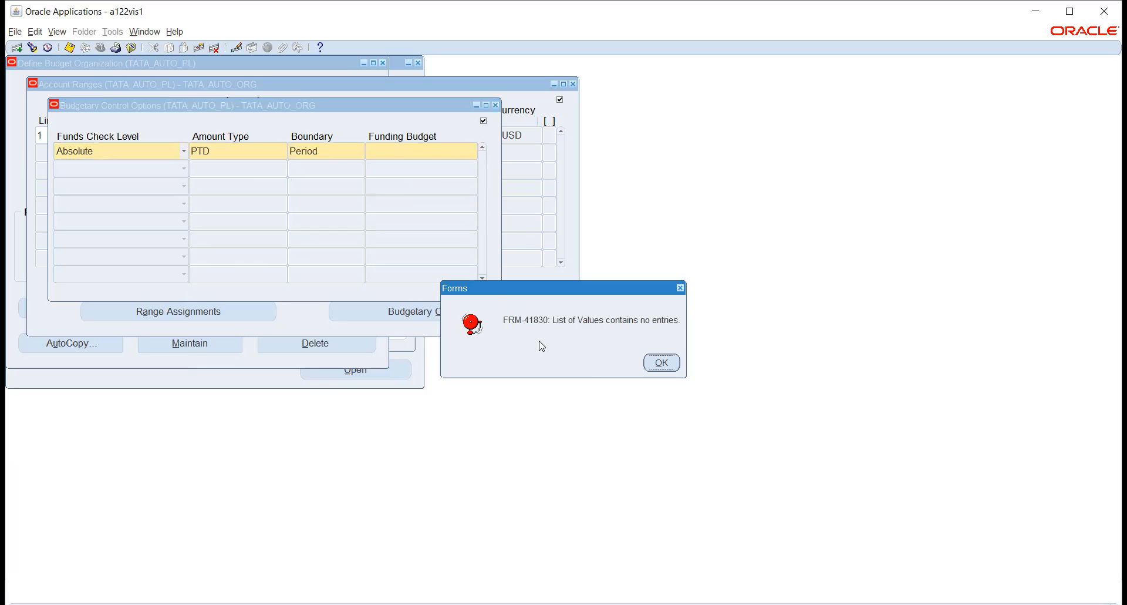
pyautogui.click(661, 362)
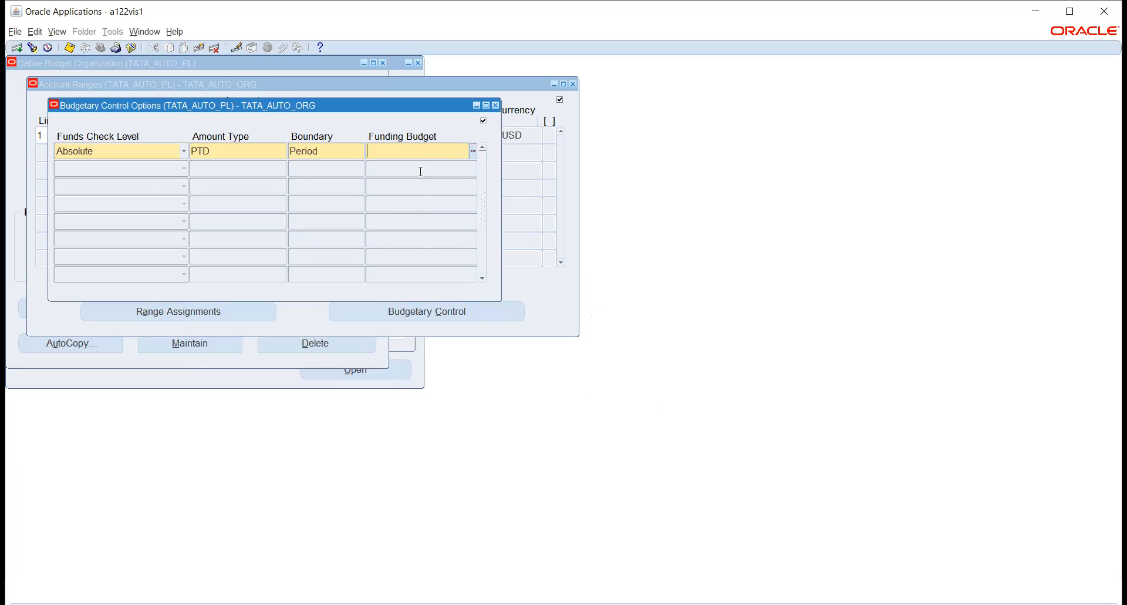
pyautogui.click(194, 49)
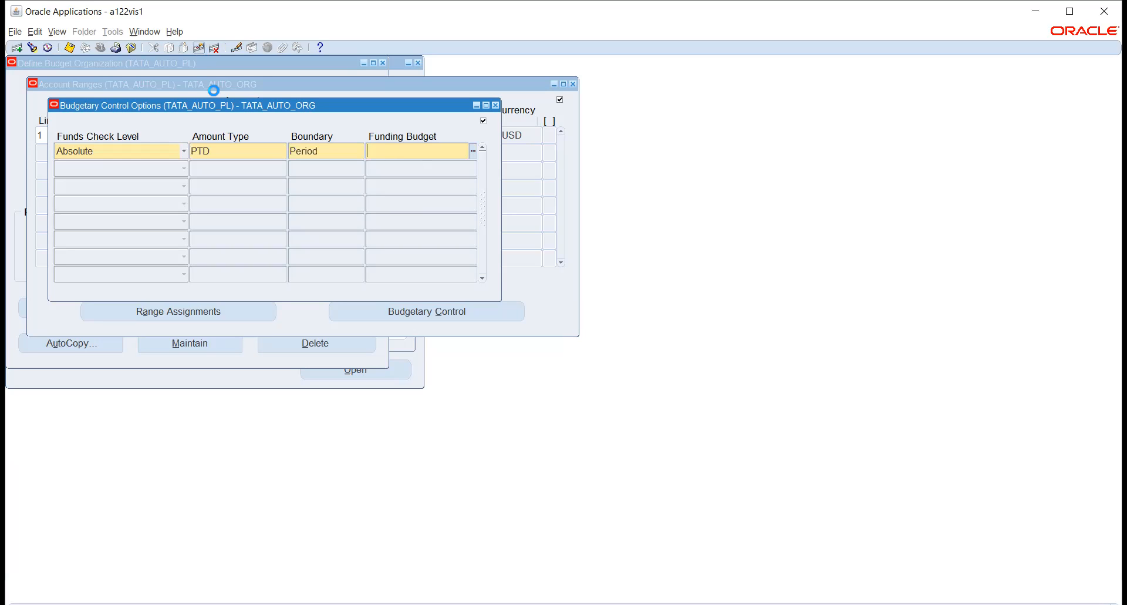
pyautogui.click(496, 106)
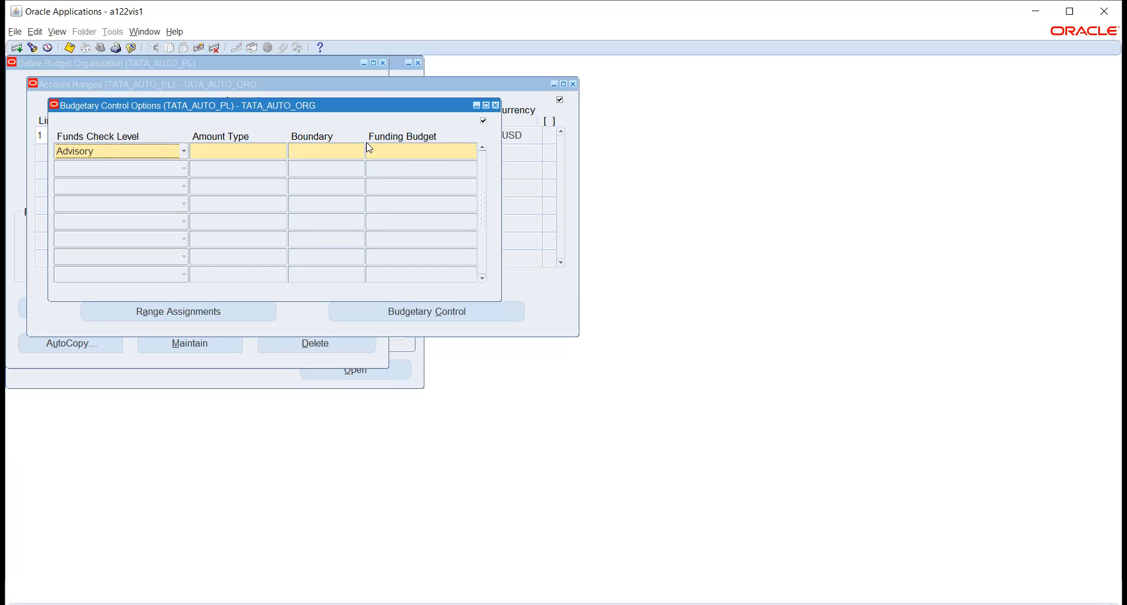
# - Review the range's account assignments and the budgetary control options of account 03.100.1101.03, and return to the Navigator
pyautogui.click(193, 314)
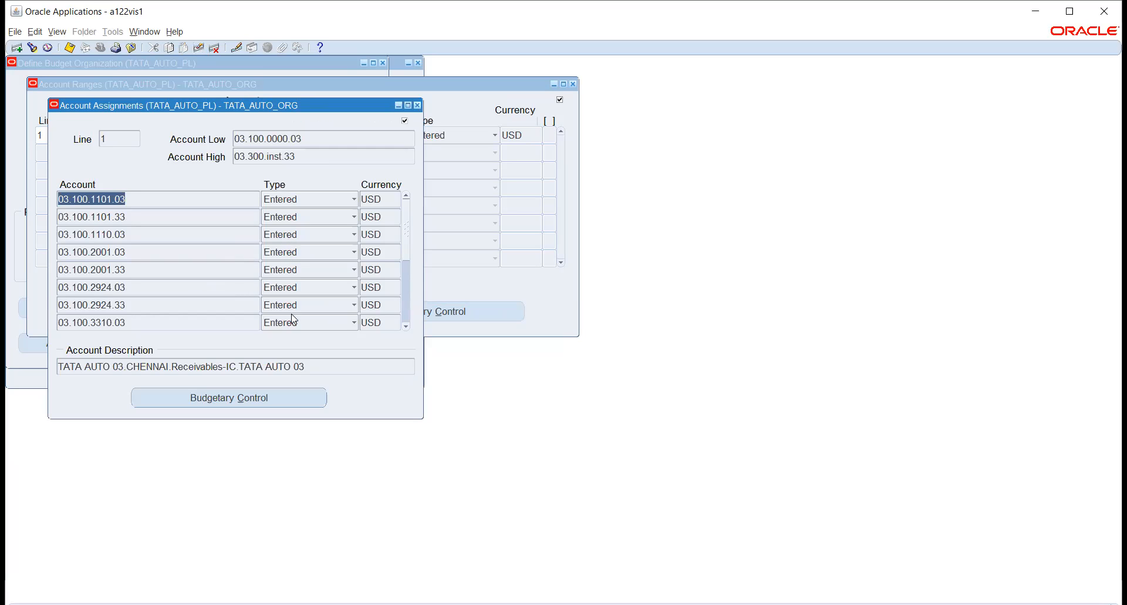
pyautogui.click(256, 401)
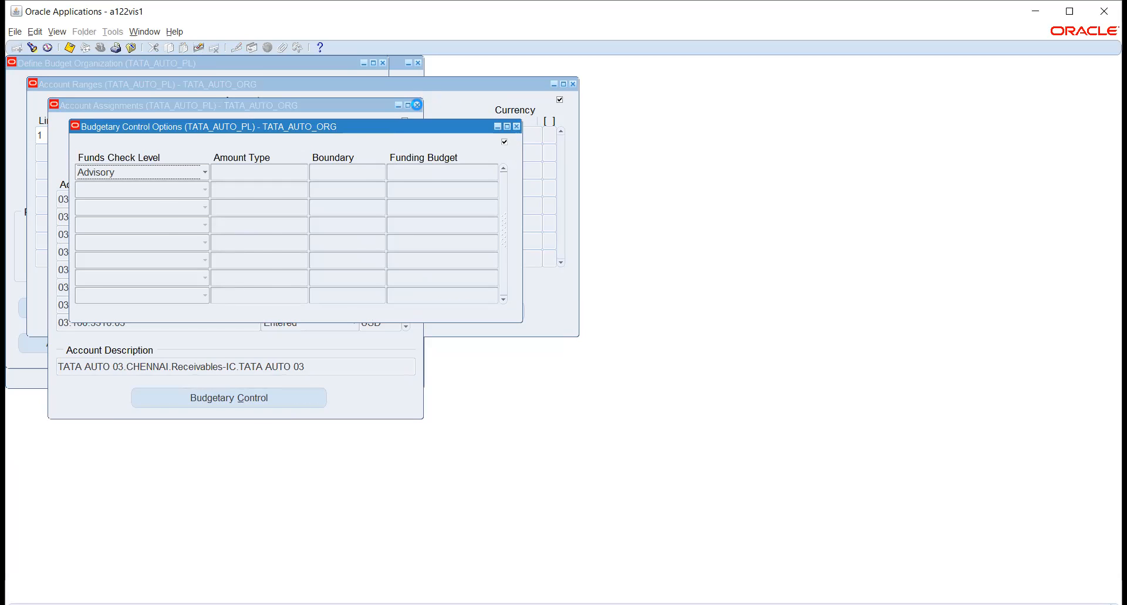
pyautogui.click(417, 105)
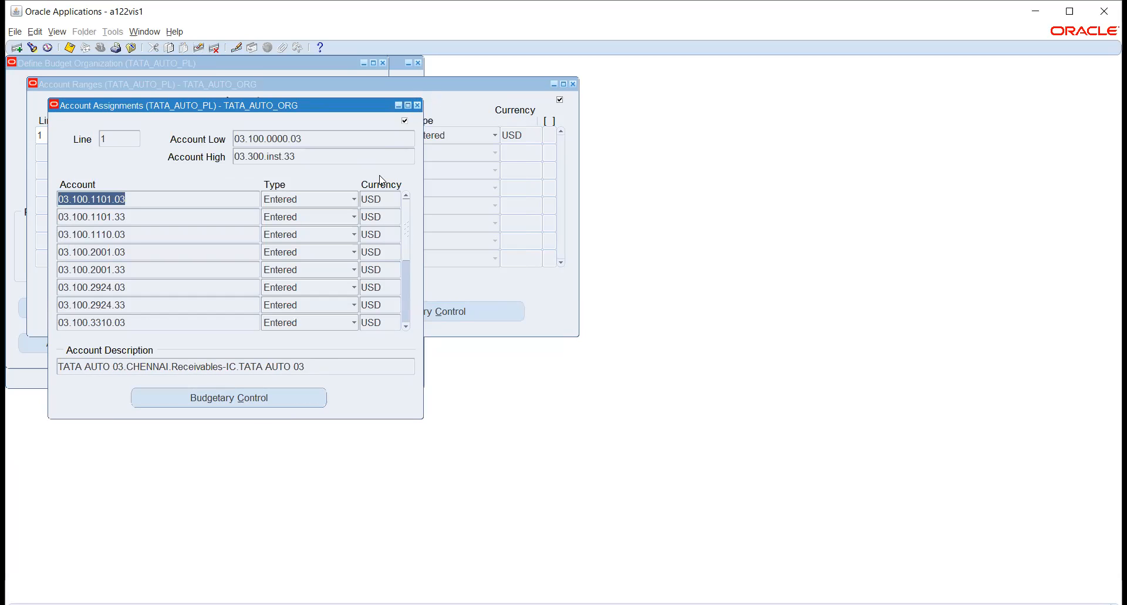
pyautogui.click(573, 84)
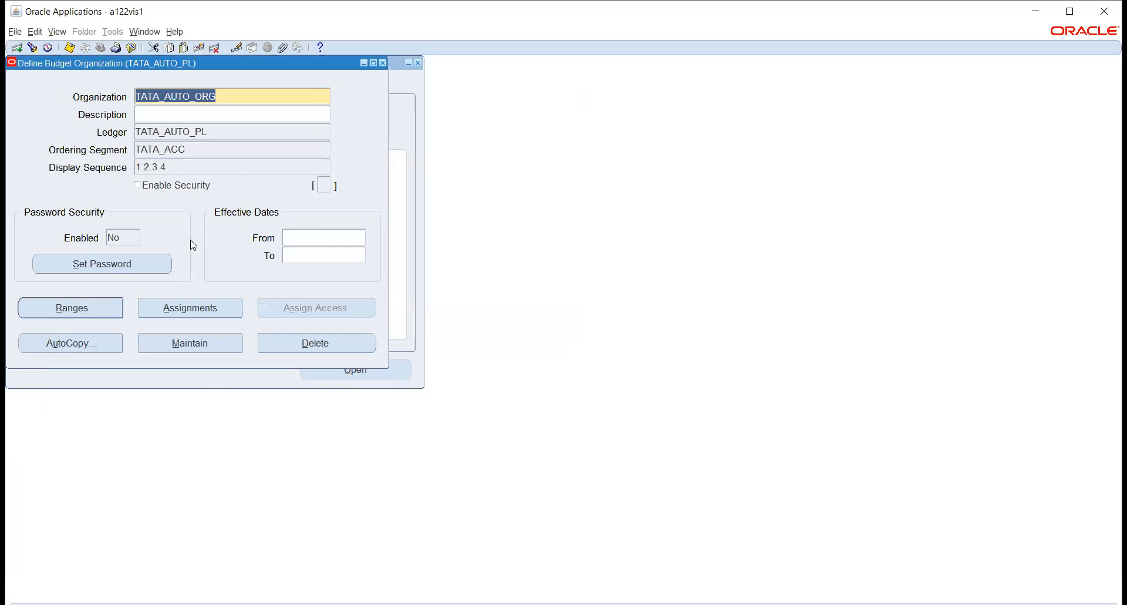
pyautogui.click(383, 63)
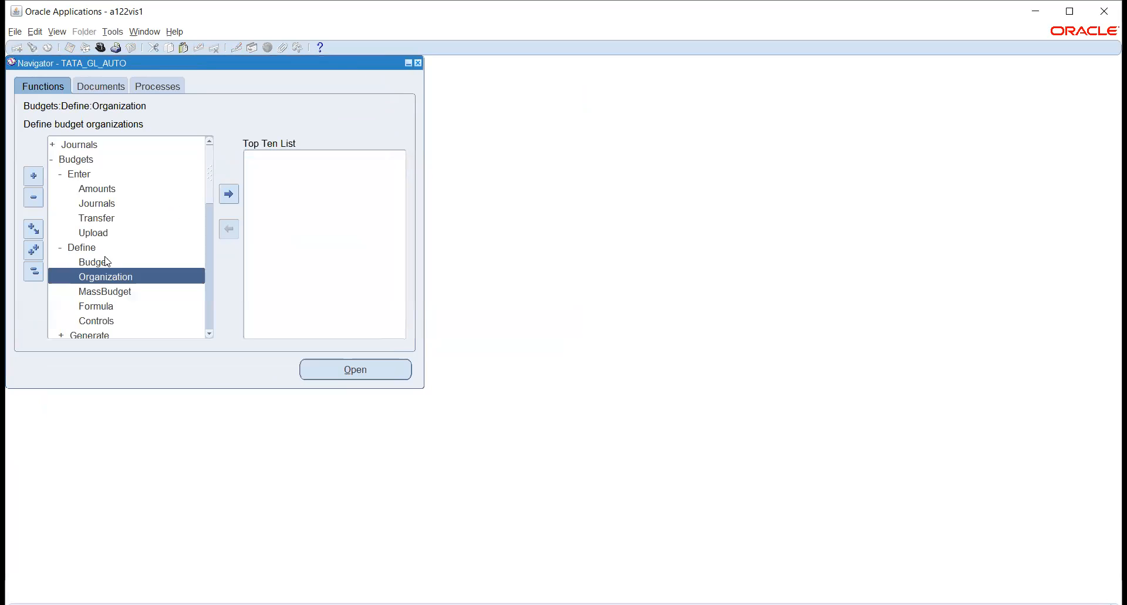
# - Query the TATA_BUDGET definition for ledger TATA_AUTO_PL to check its status and budget periods, and close it
pyautogui.click(94, 258)
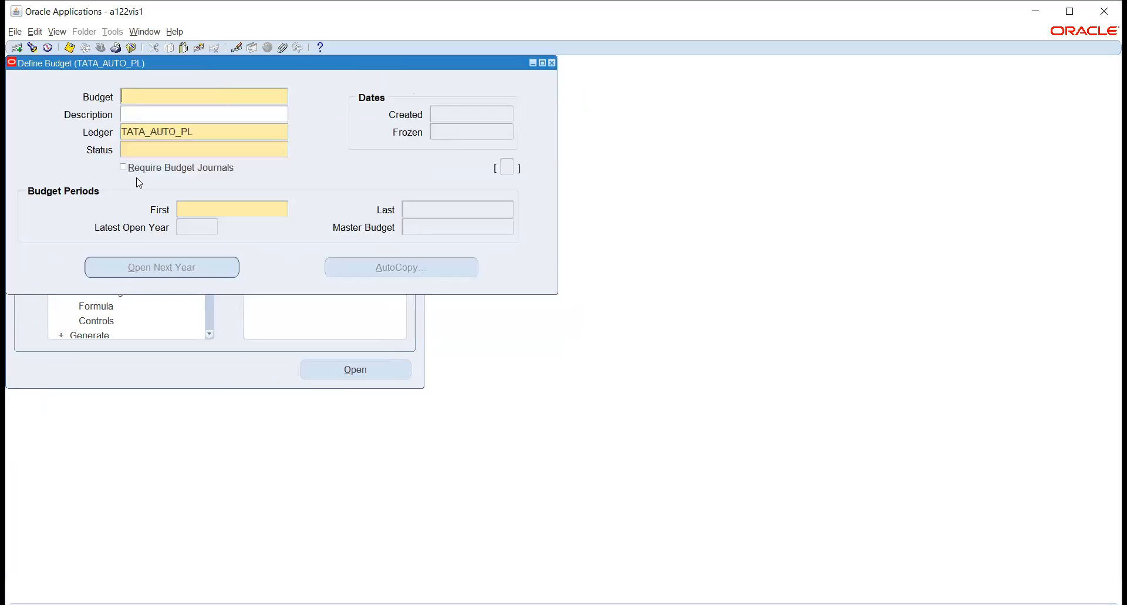
pyautogui.hotkey('ctrl', 'F11')
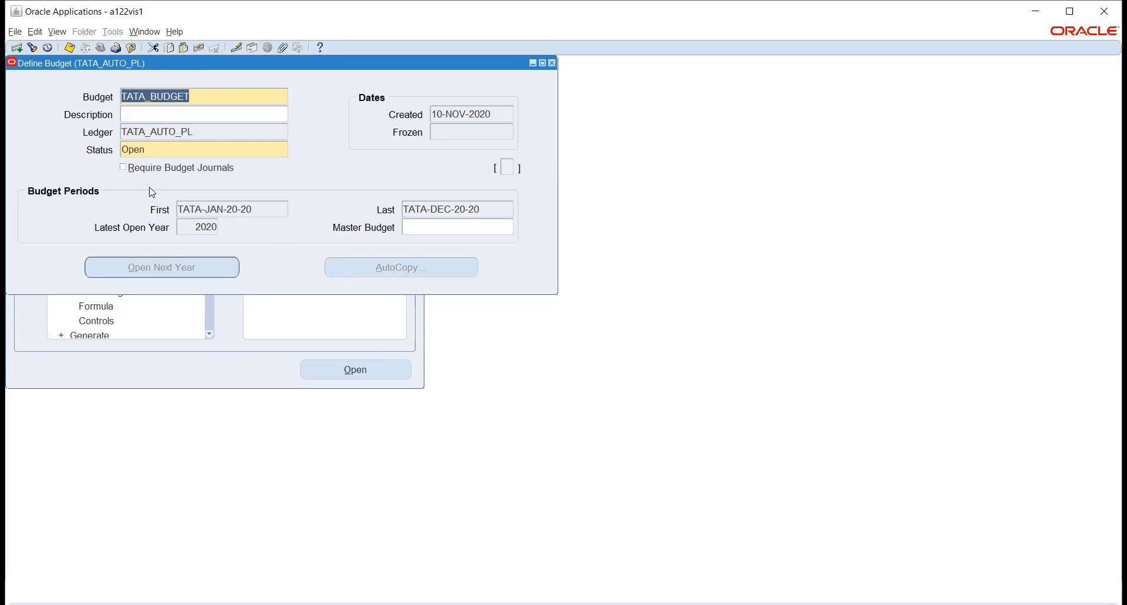
pyautogui.click(552, 63)
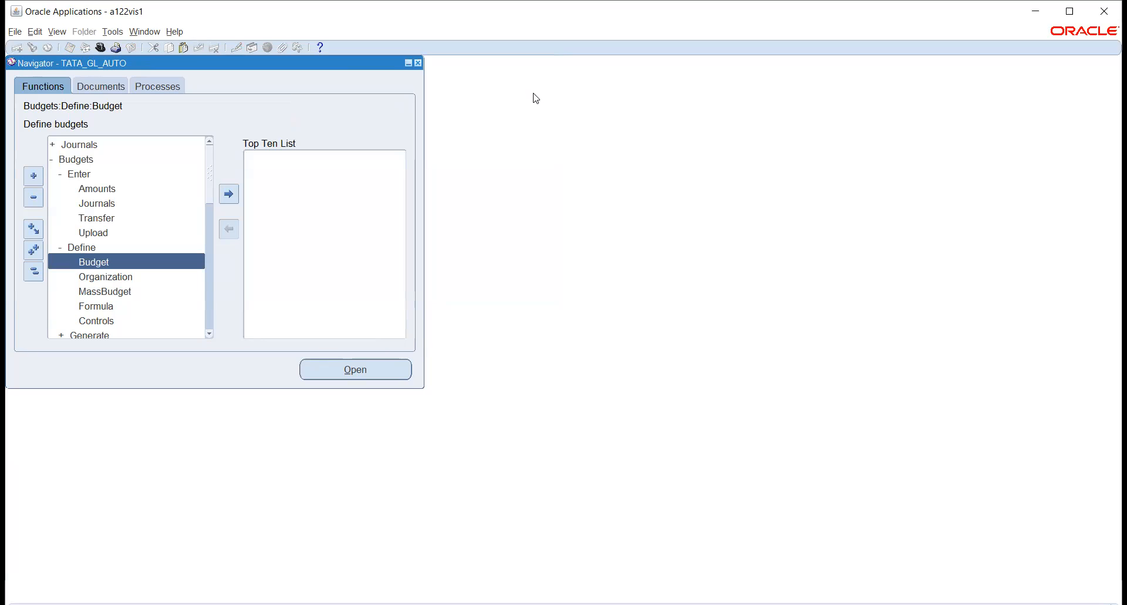
# - Query TATA_AUTO_ORG in Define Budget Organization and check its account assignments
pyautogui.doubleClick(128, 276)
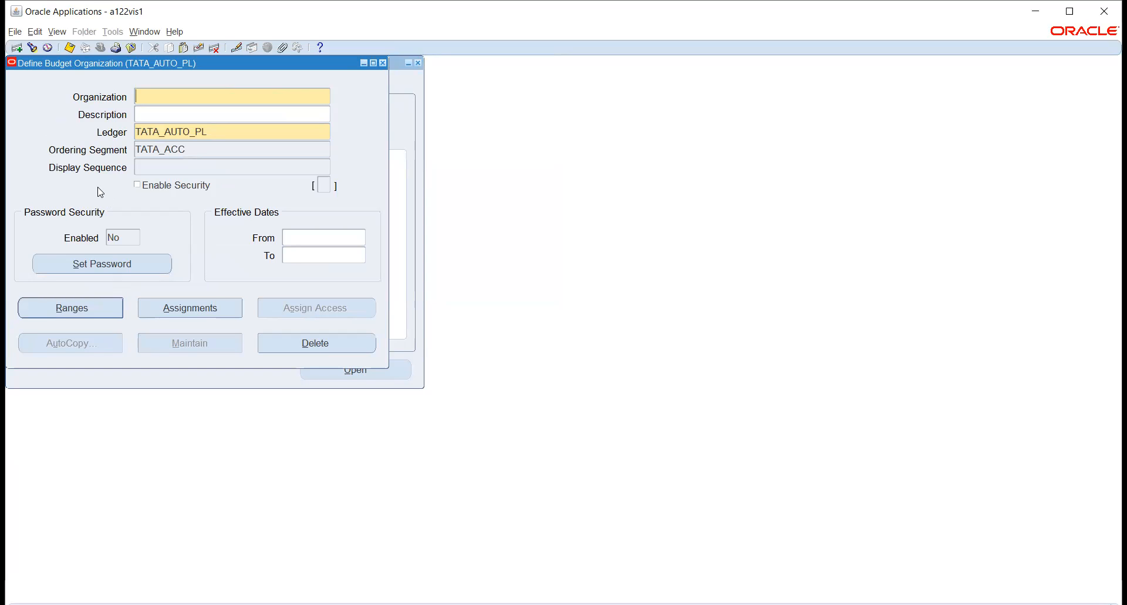
pyautogui.hotkey('ctrl', 'F11')
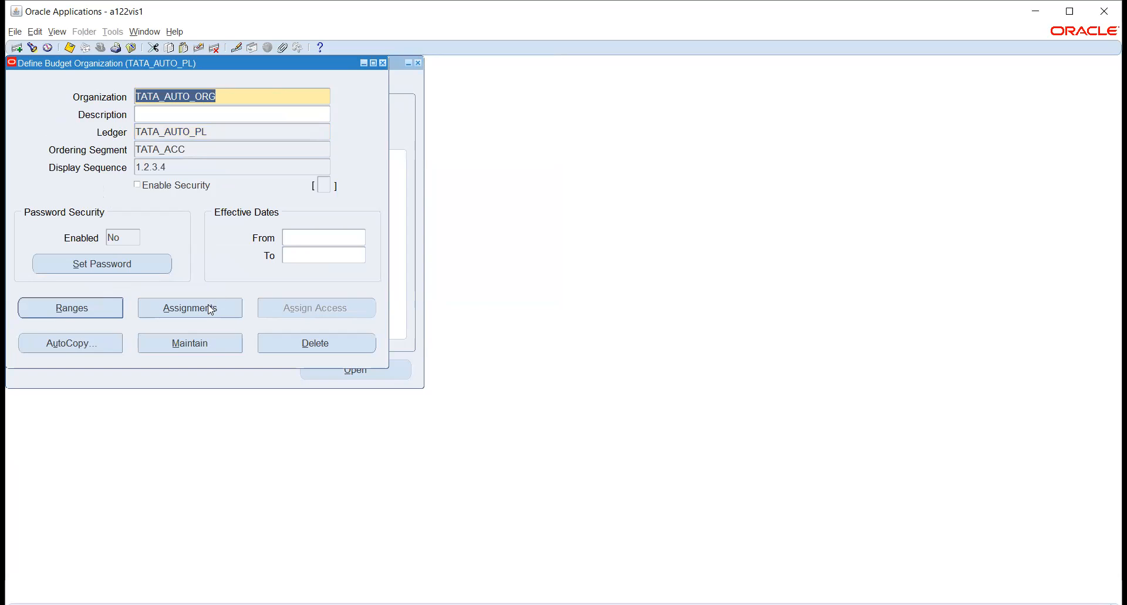
pyautogui.click(187, 308)
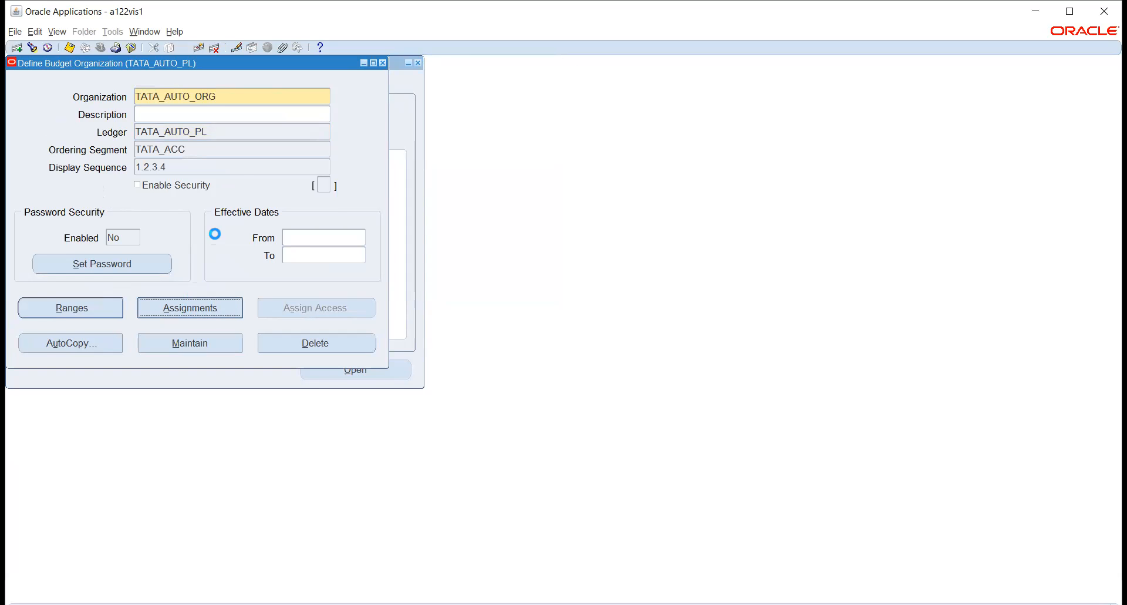
pyautogui.click(396, 84)
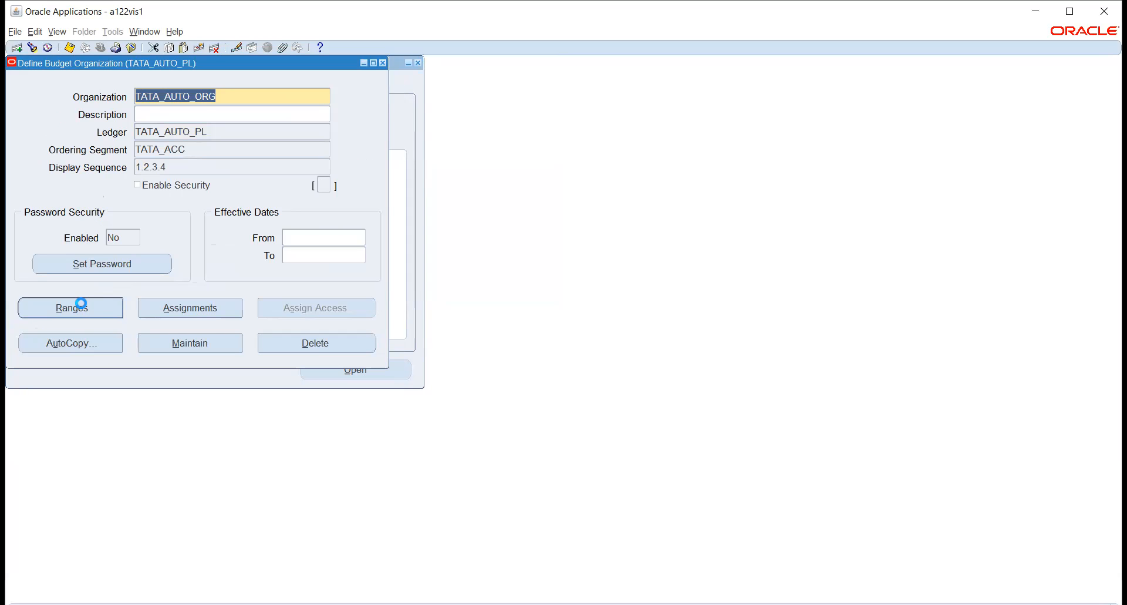
# - Try Absolute as the funds check level for the TATA_AUTO_ORG account range, and discard the budgetary control entry
pyautogui.click(81, 303)
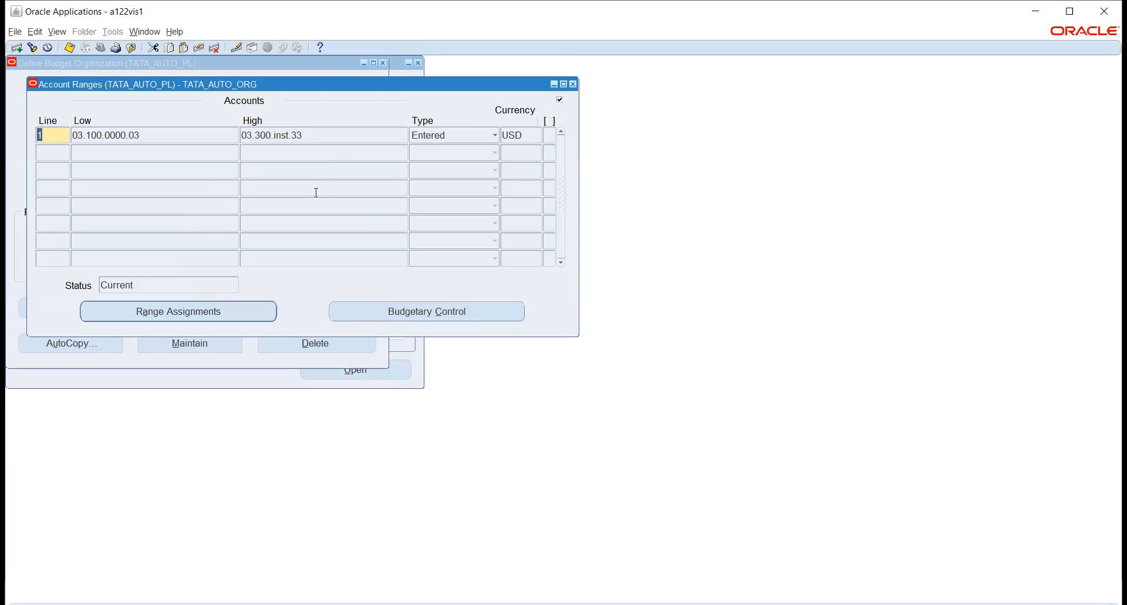
pyautogui.click(383, 310)
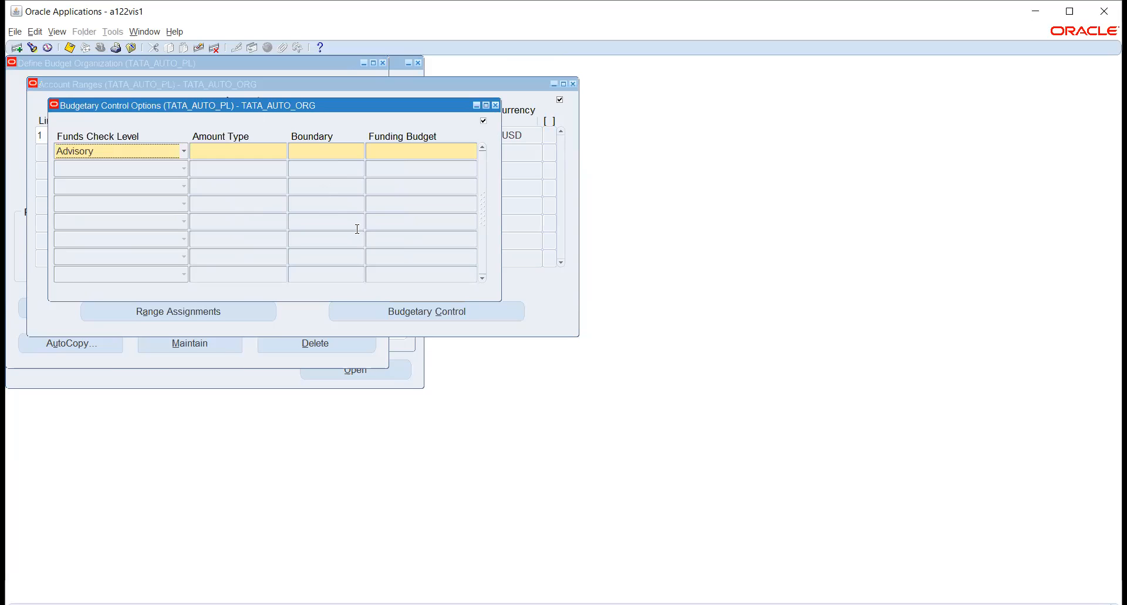
pyautogui.click(162, 150)
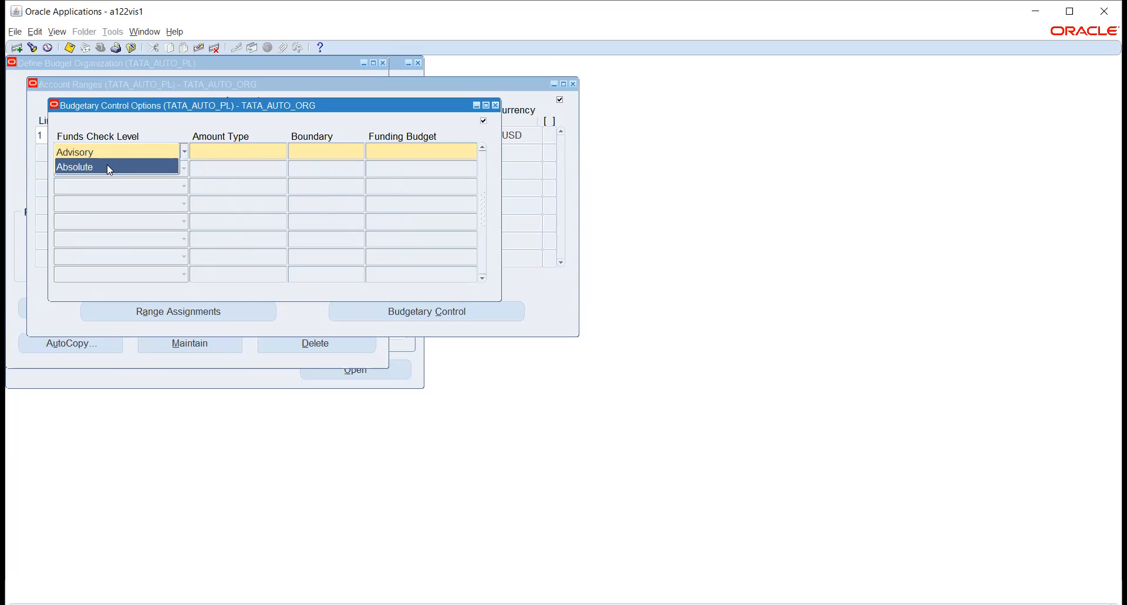
pyautogui.press('Return')
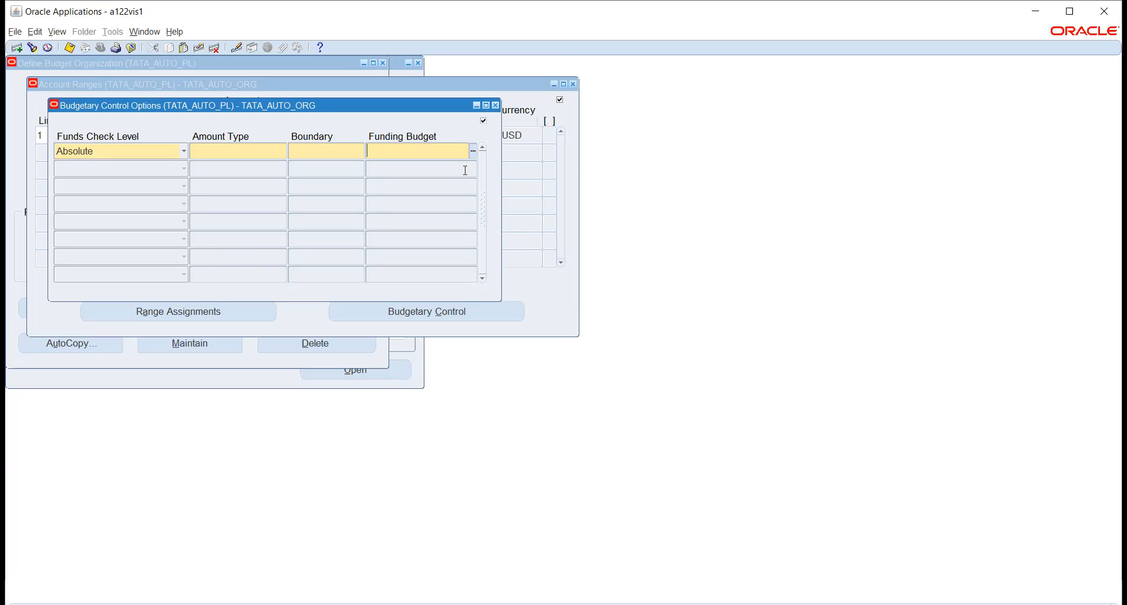
pyautogui.click(495, 106)
pyautogui.click(199, 48)
pyautogui.click(496, 106)
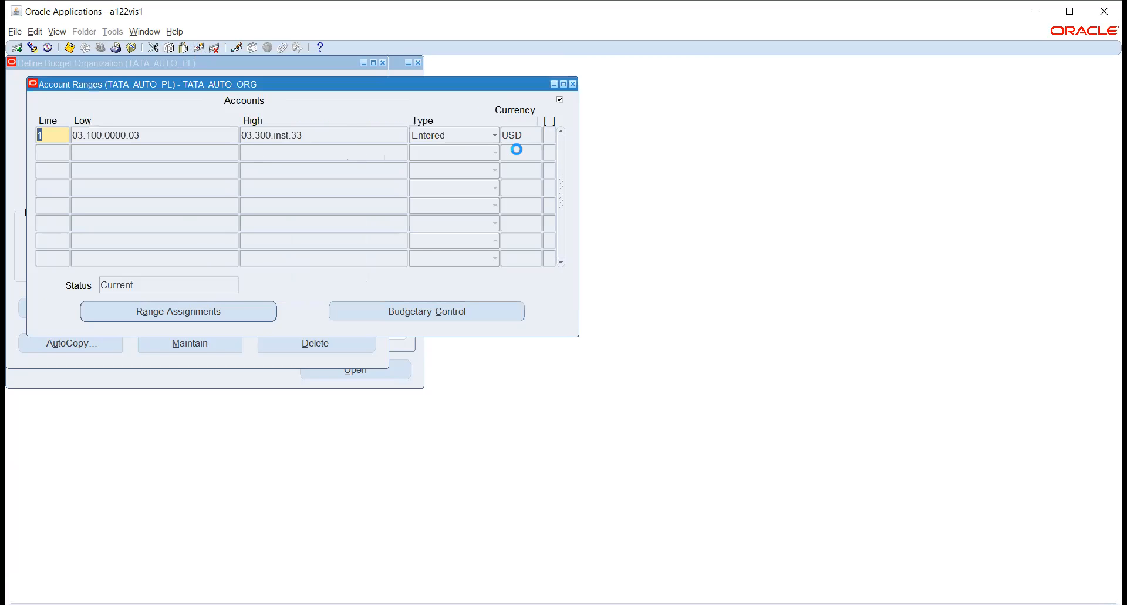
# - Leave the TATA_AUTO_ORG setup, check the Budgetary Control Group form under the budget definitions, and close it
pyautogui.click(573, 83)
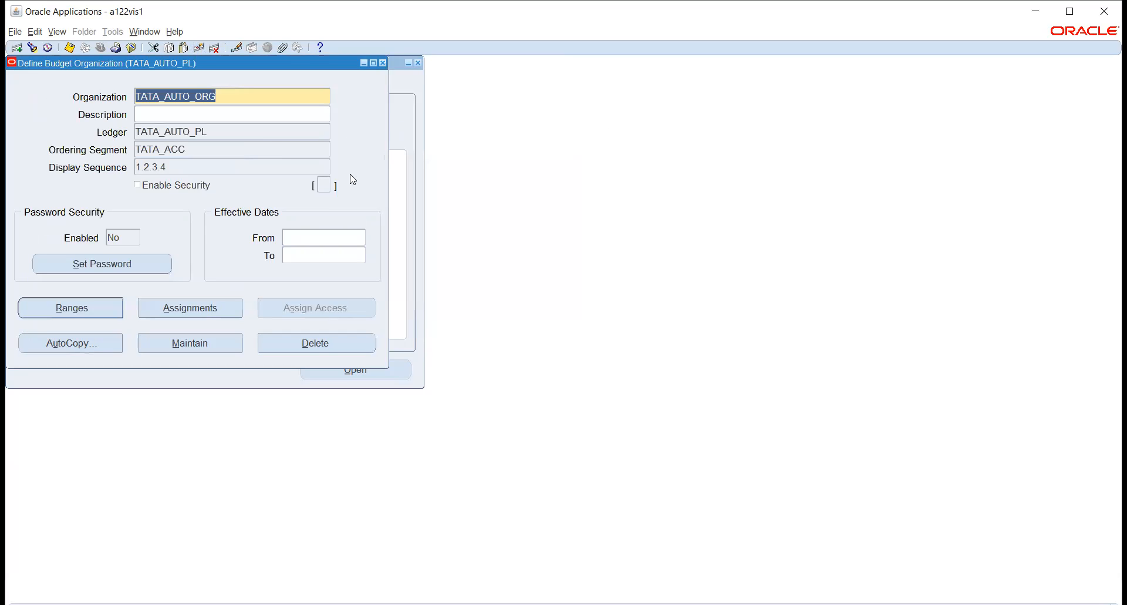
pyautogui.click(382, 65)
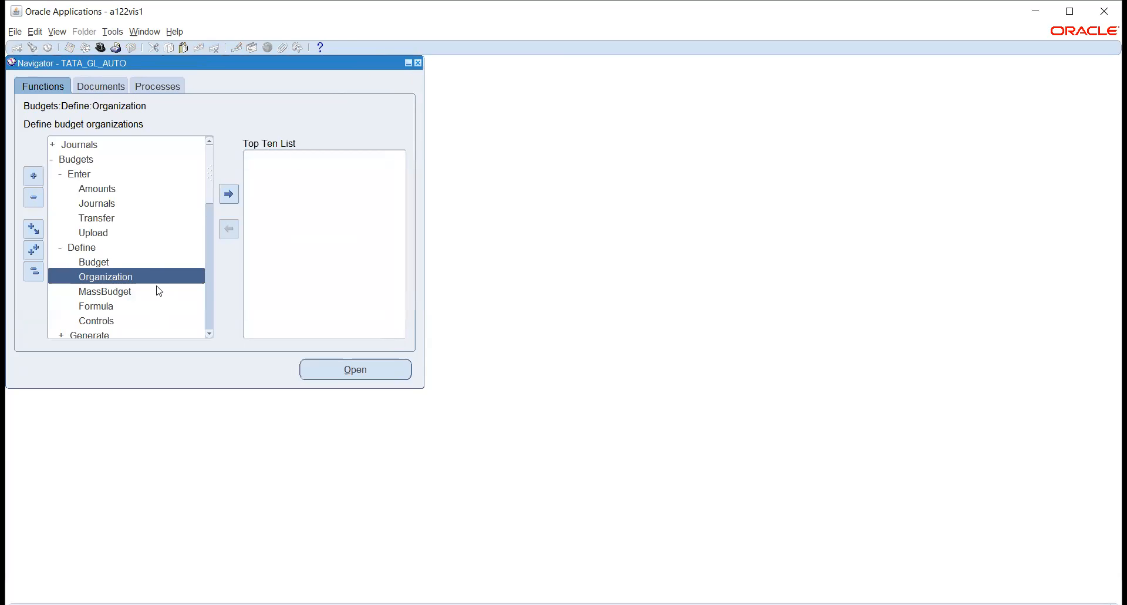
pyautogui.doubleClick(111, 319)
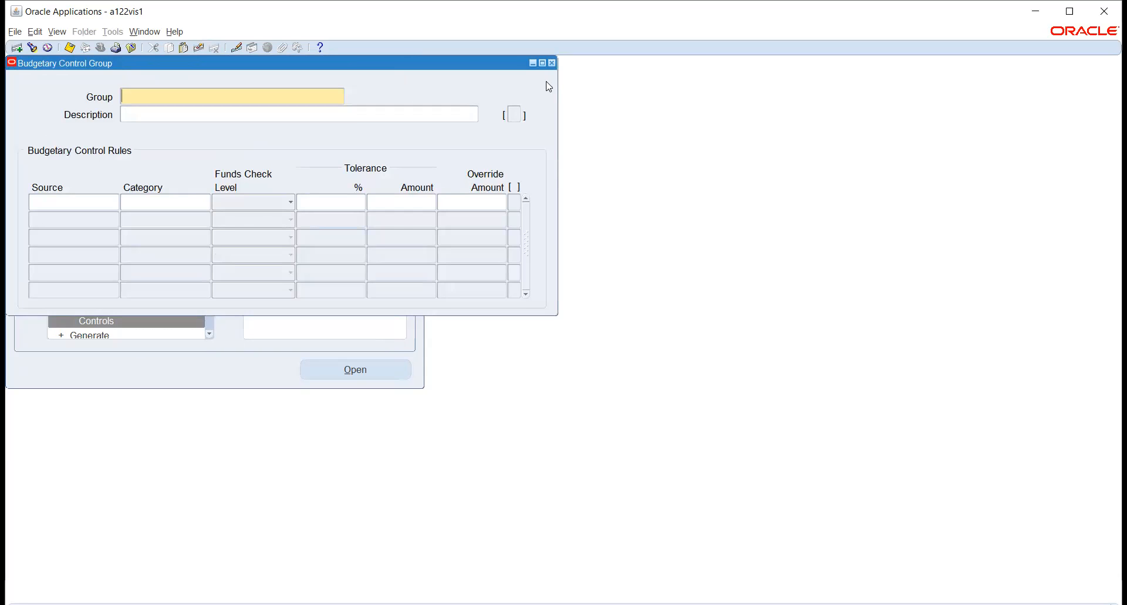
pyautogui.click(553, 61)
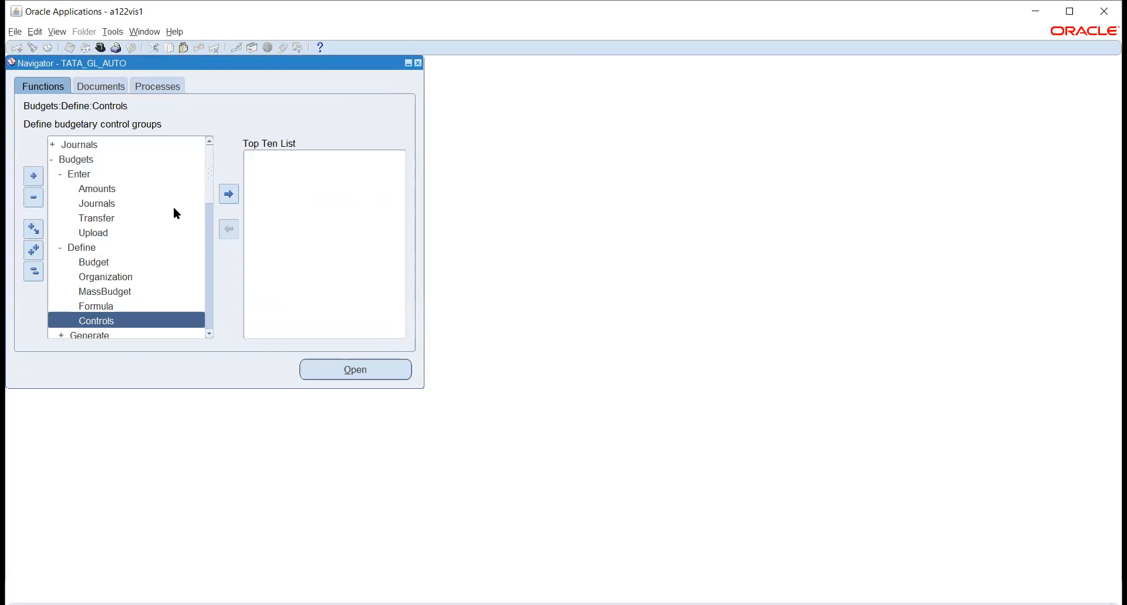
# - Reopen the Define Budget Organization function and query the TATA_AUTO_ORG record
pyautogui.scroll(-1, 175, 206)
pyautogui.scroll(-1, 178, 218)
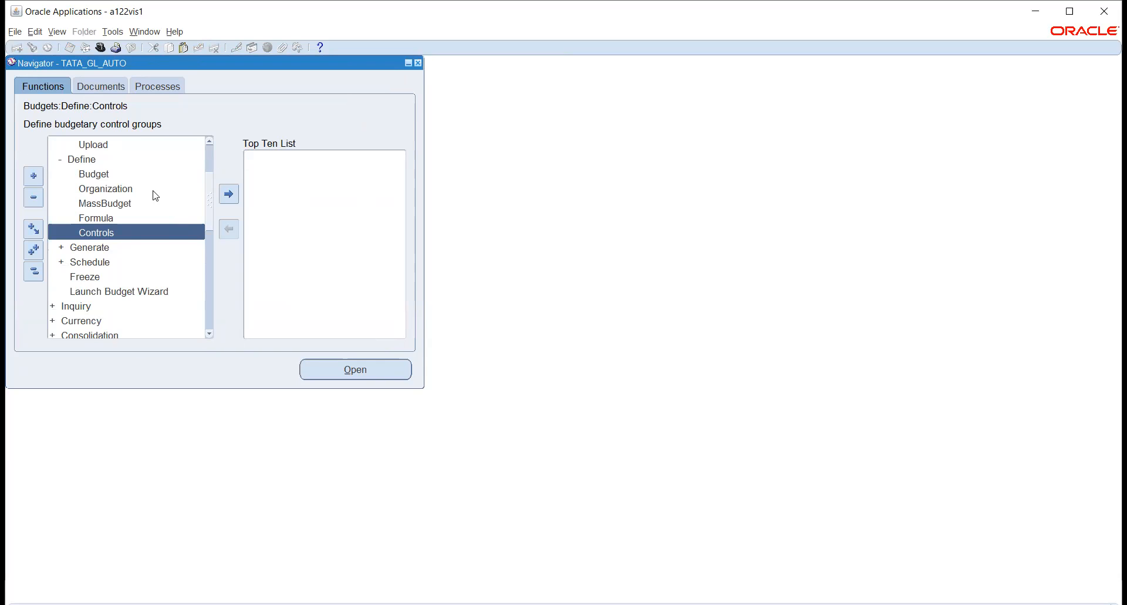
pyautogui.scroll(1, 113, 196)
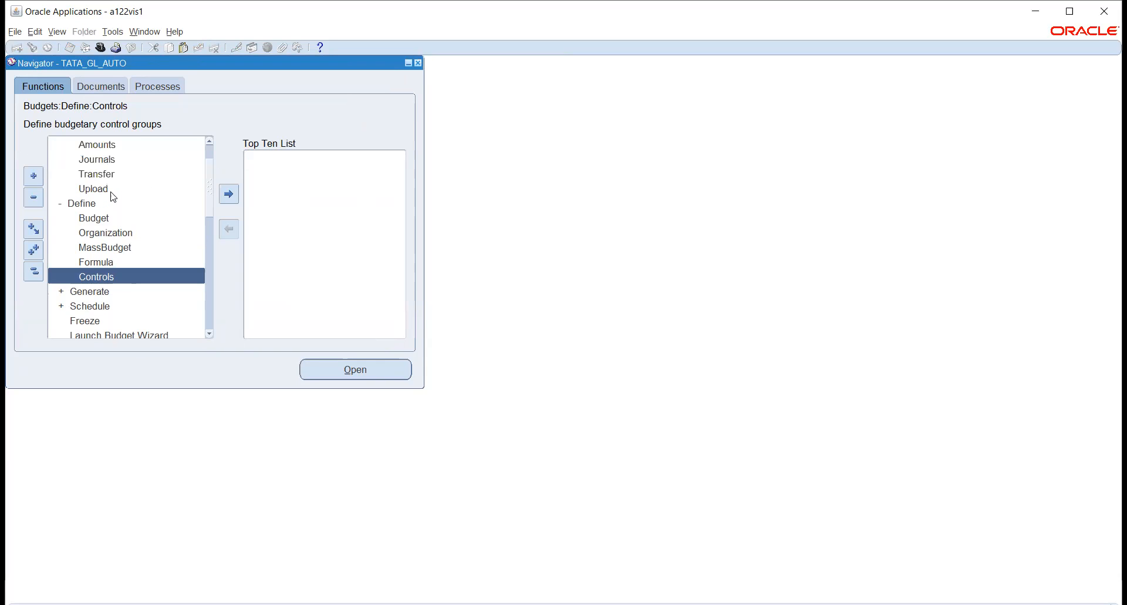
pyautogui.click(108, 233)
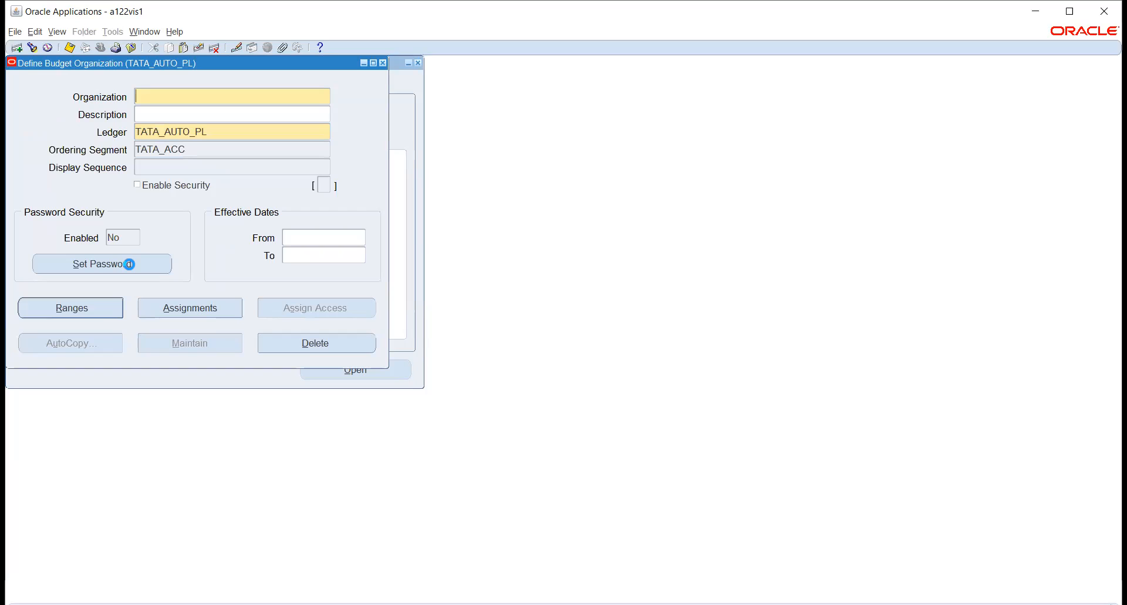
pyautogui.hotkey('ctrl', 'F11')
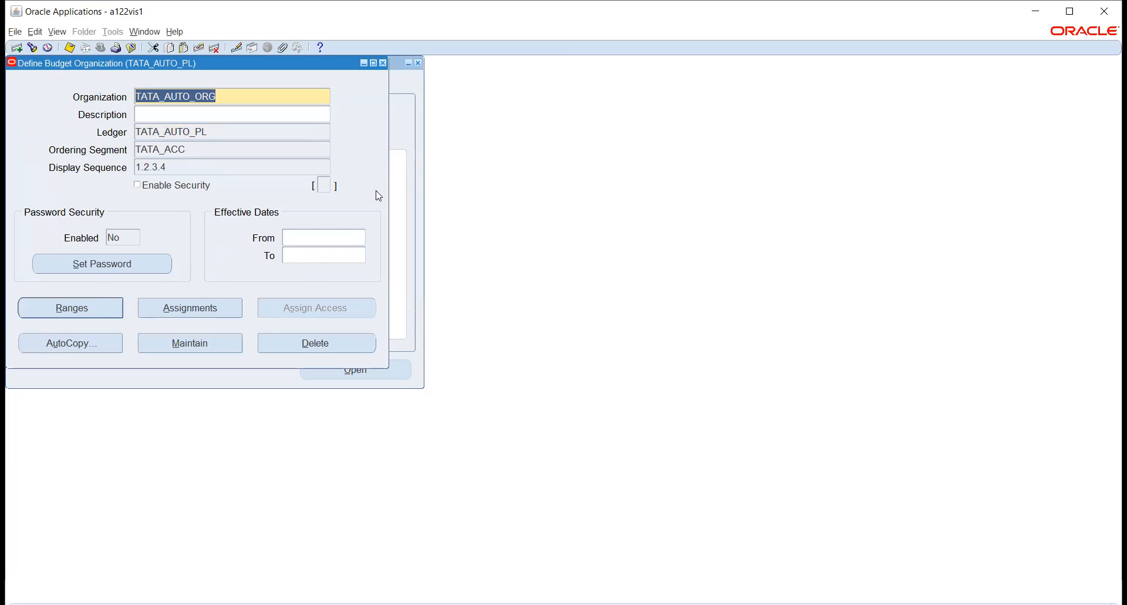
# - Check the account assignments of TATA_AUTO_ORG and their budgetary control options, and close the assignments window
pyautogui.click(199, 308)
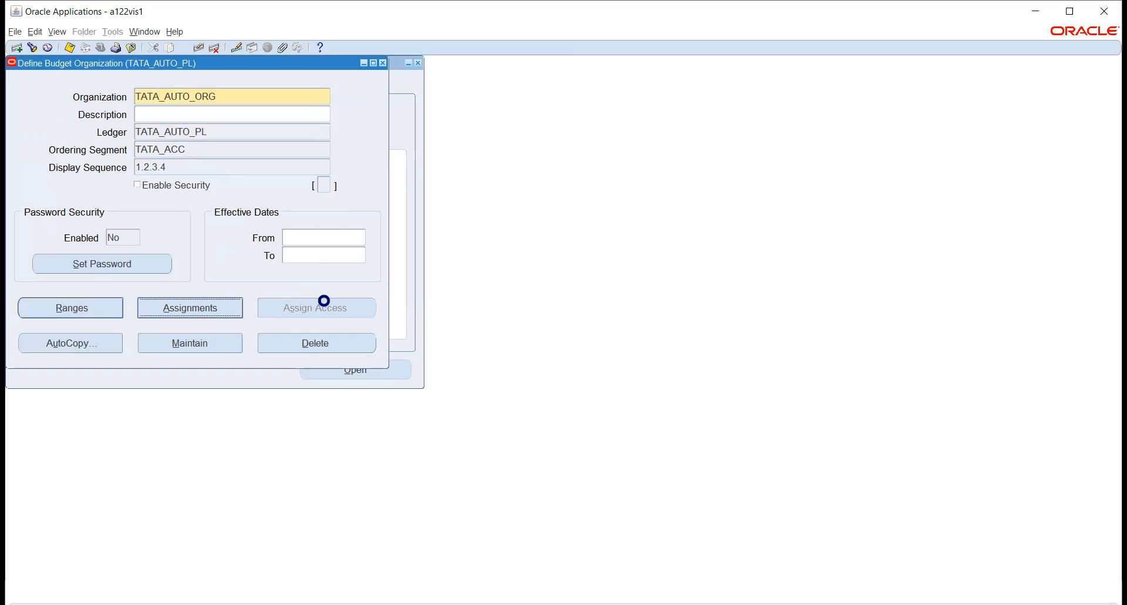
pyautogui.click(228, 372)
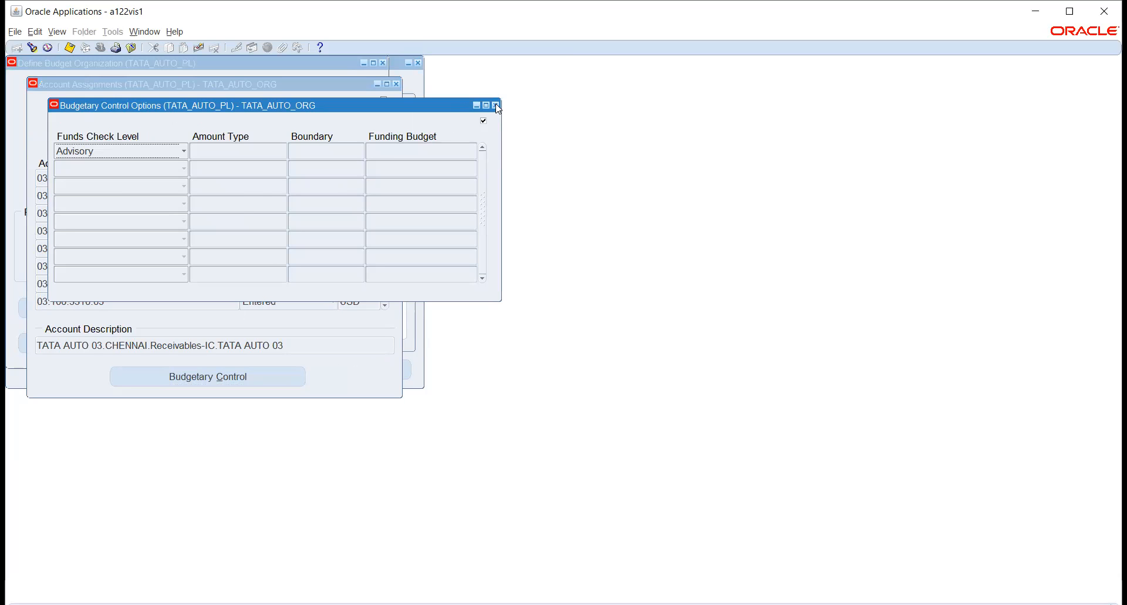
pyautogui.click(396, 84)
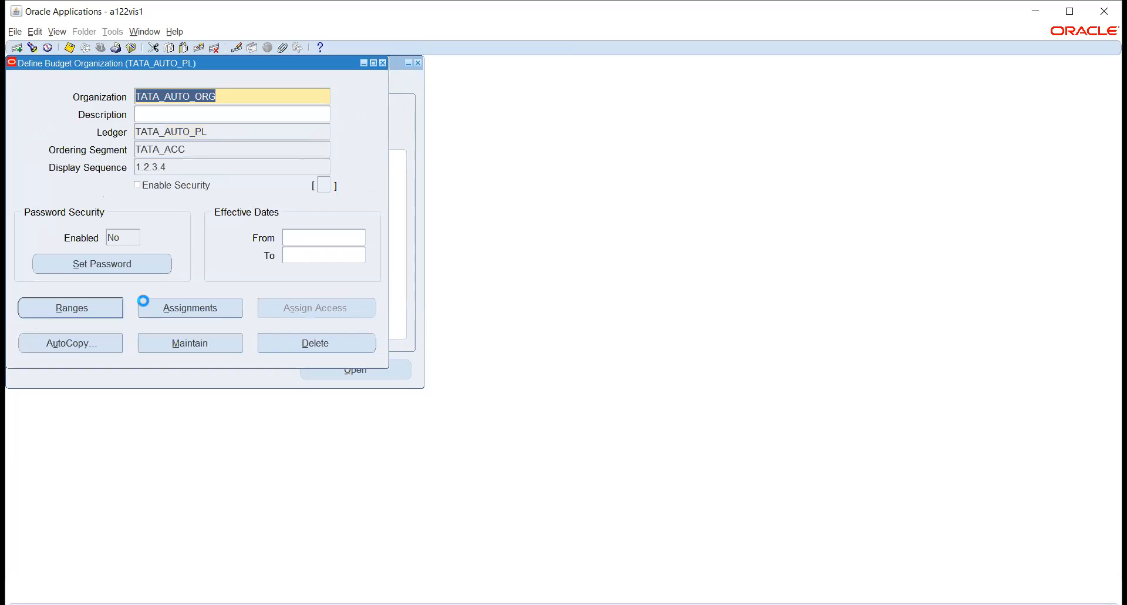
pyautogui.click(151, 311)
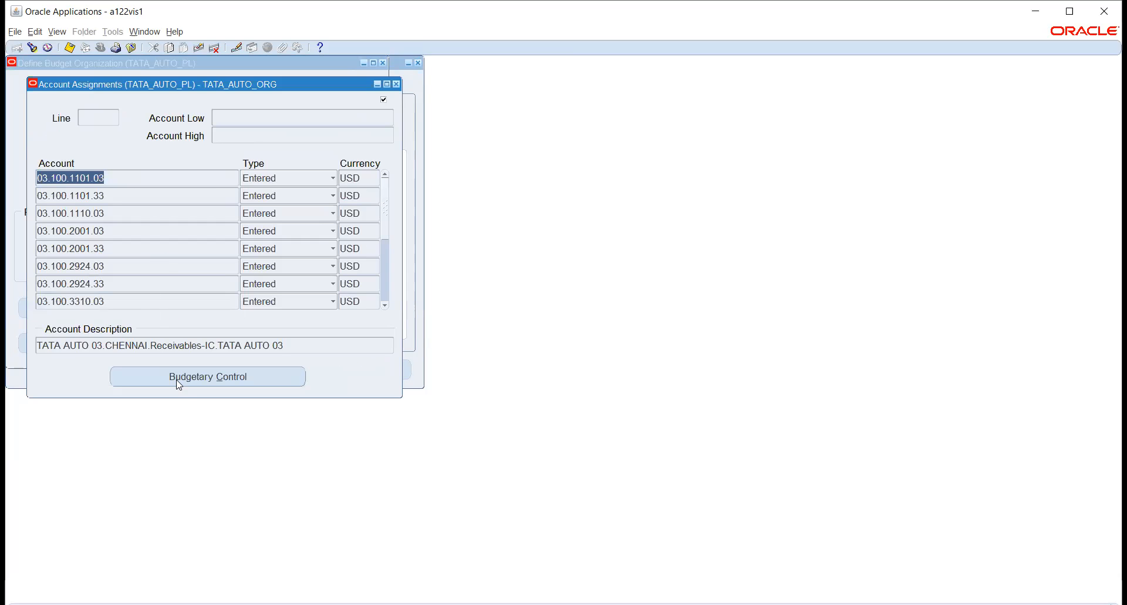
pyautogui.click(396, 85)
# - Check the budgetary control options of the TATA_AUTO_ORG account range, including the funding budget field, and close Define Budget Organization
pyautogui.click(99, 316)
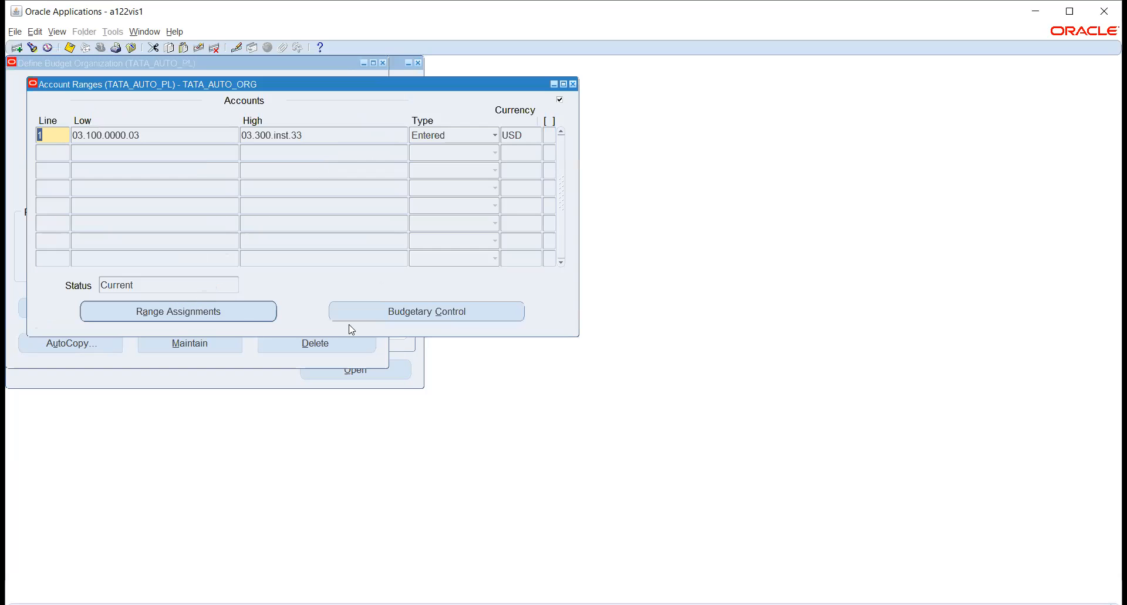
pyautogui.click(381, 313)
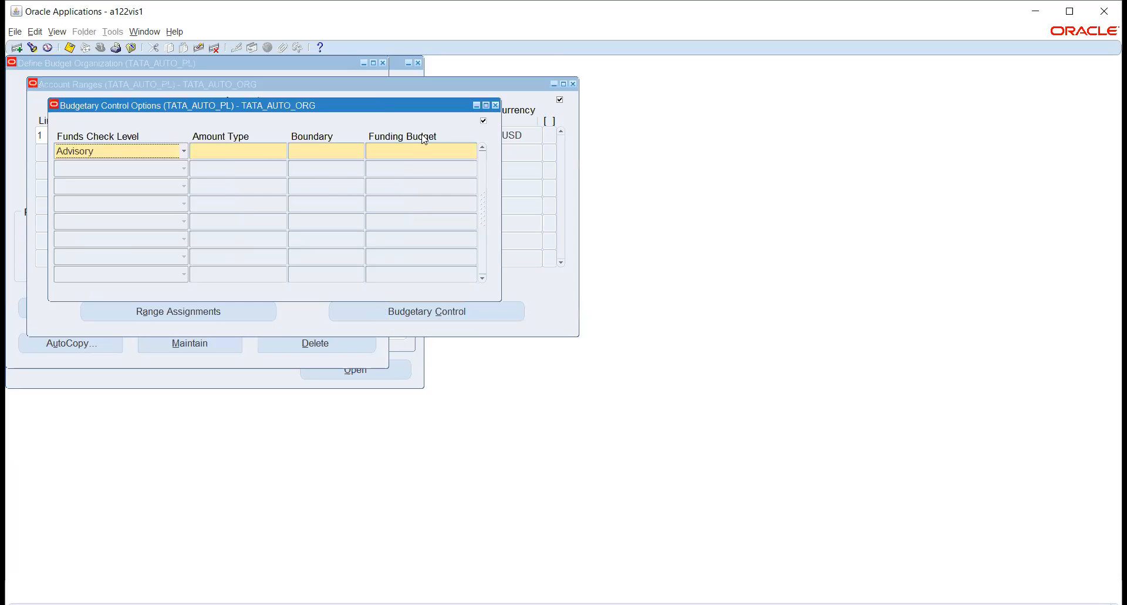
pyautogui.click(448, 152)
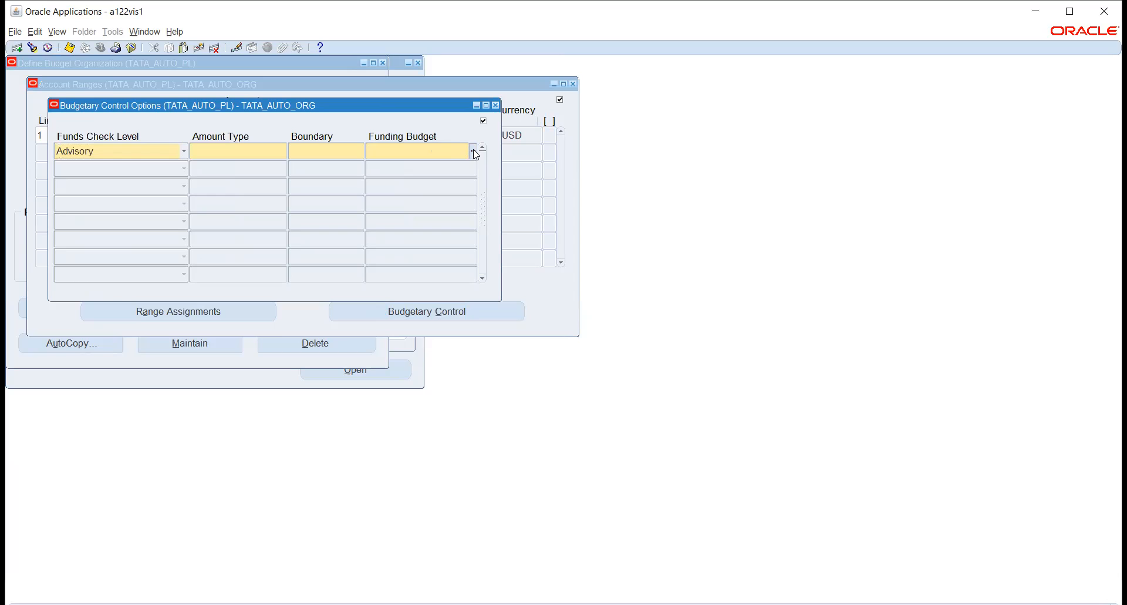
pyautogui.click(496, 105)
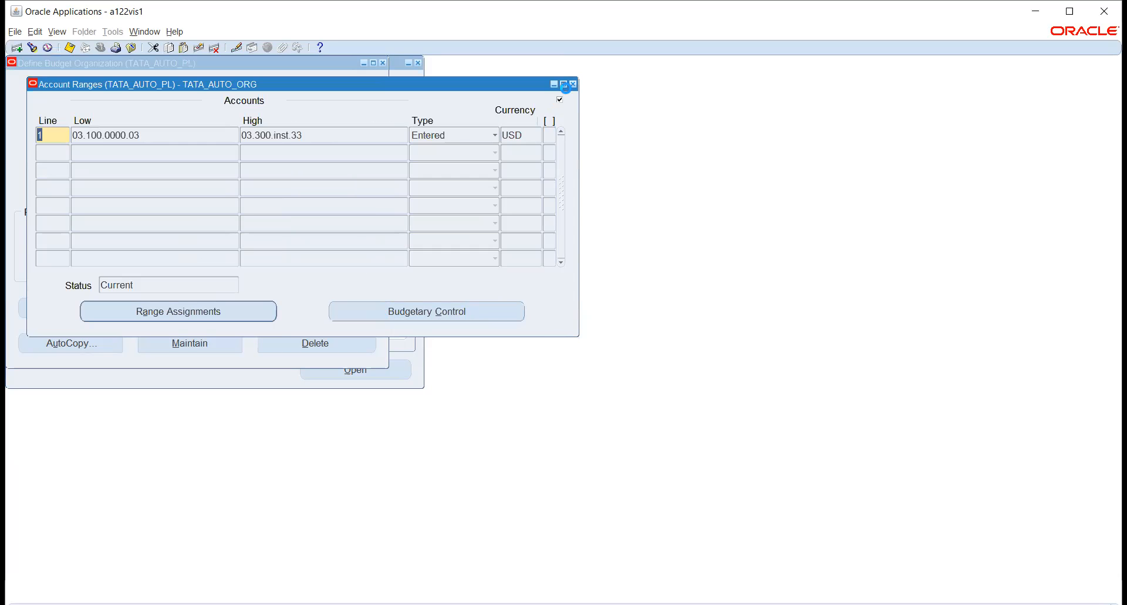
pyautogui.click(574, 85)
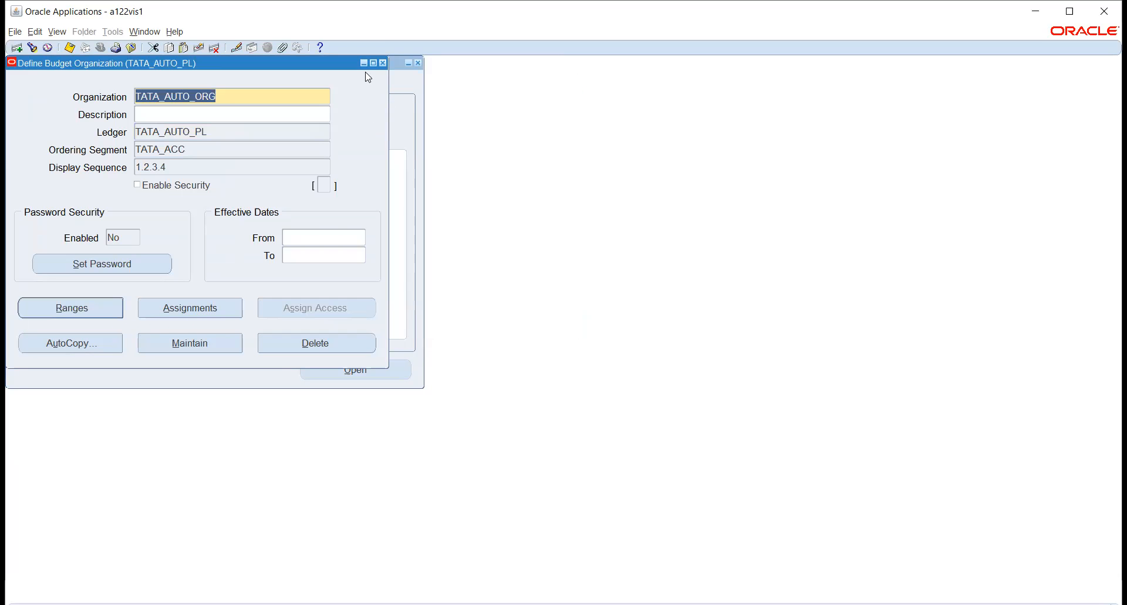
pyautogui.click(383, 62)
# - Switch to the Payables, Vision Operations (USA) responsibility
pyautogui.click(100, 50)
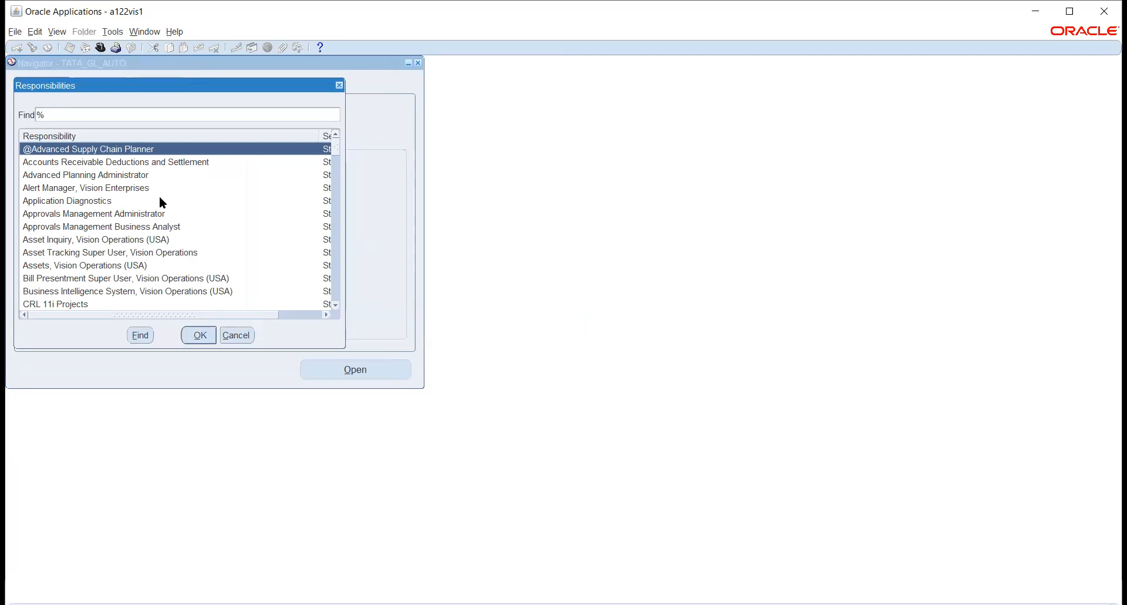
pyautogui.write('pay')
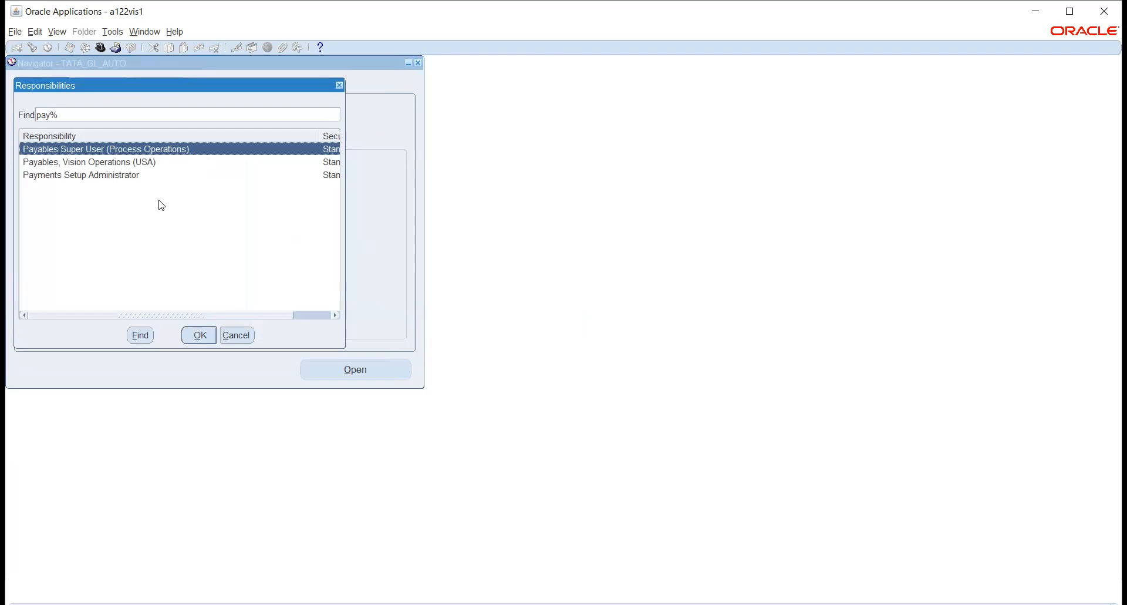
pyautogui.press('Down')
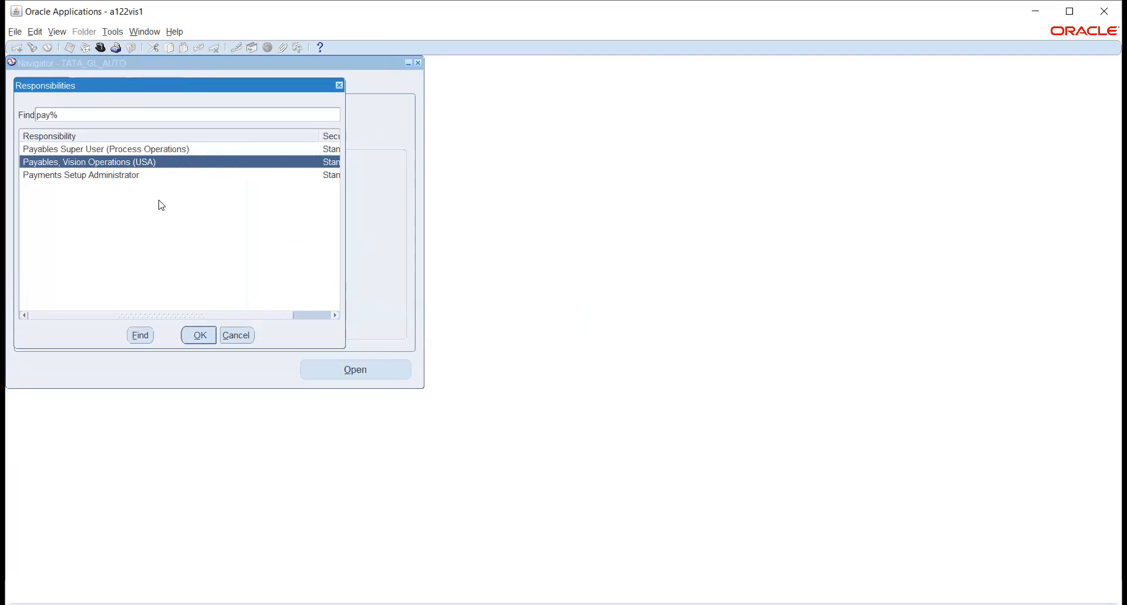
pyautogui.press('Return')
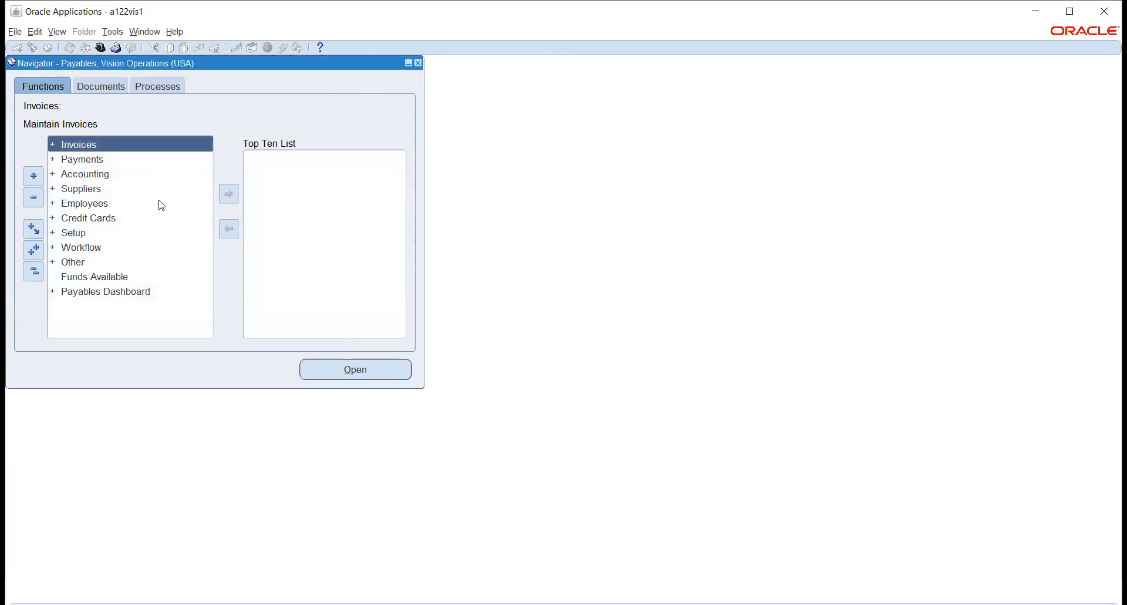
# - View the Financials Options form in the Payables setup options, and close it
pyautogui.click(70, 234)
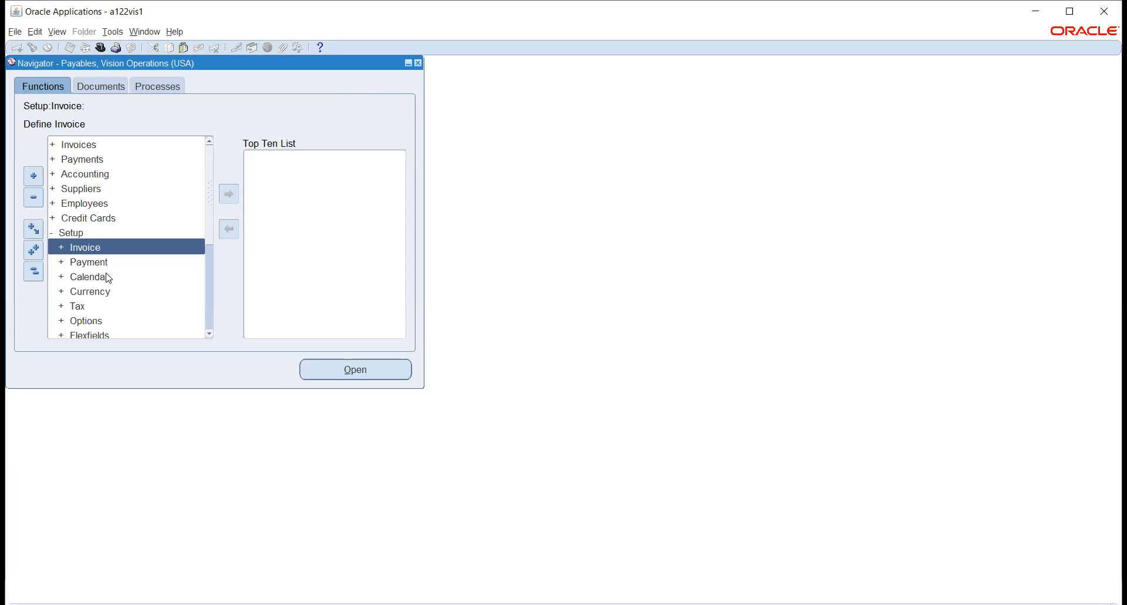
pyautogui.scroll(-1, 108, 277)
pyautogui.scroll(1, 108, 278)
pyautogui.scroll(-1, 108, 278)
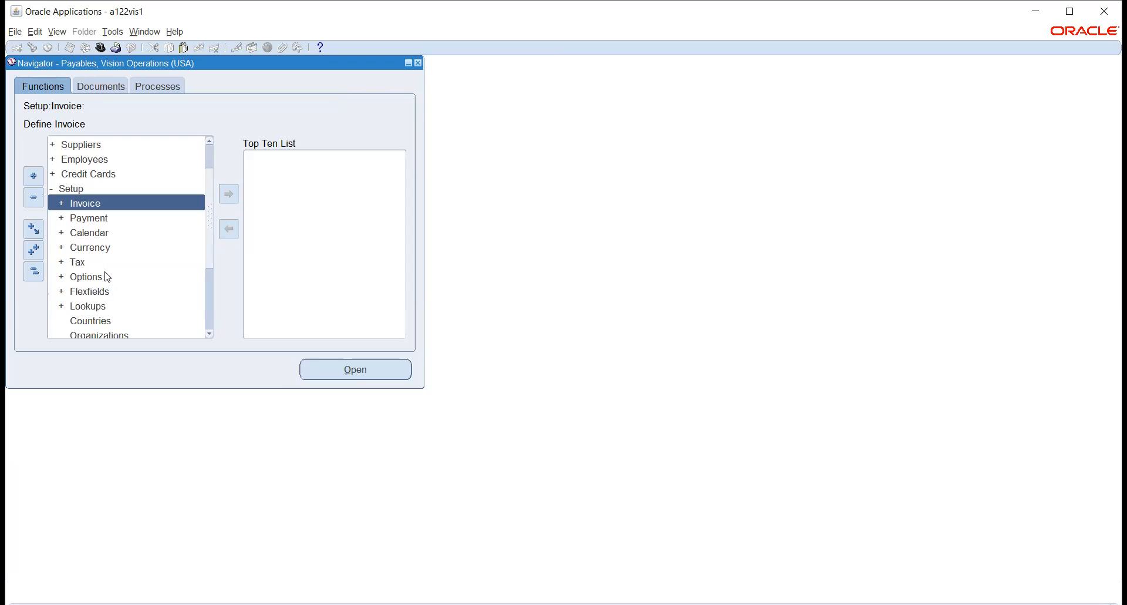
pyautogui.click(88, 278)
pyautogui.doubleClick(88, 278)
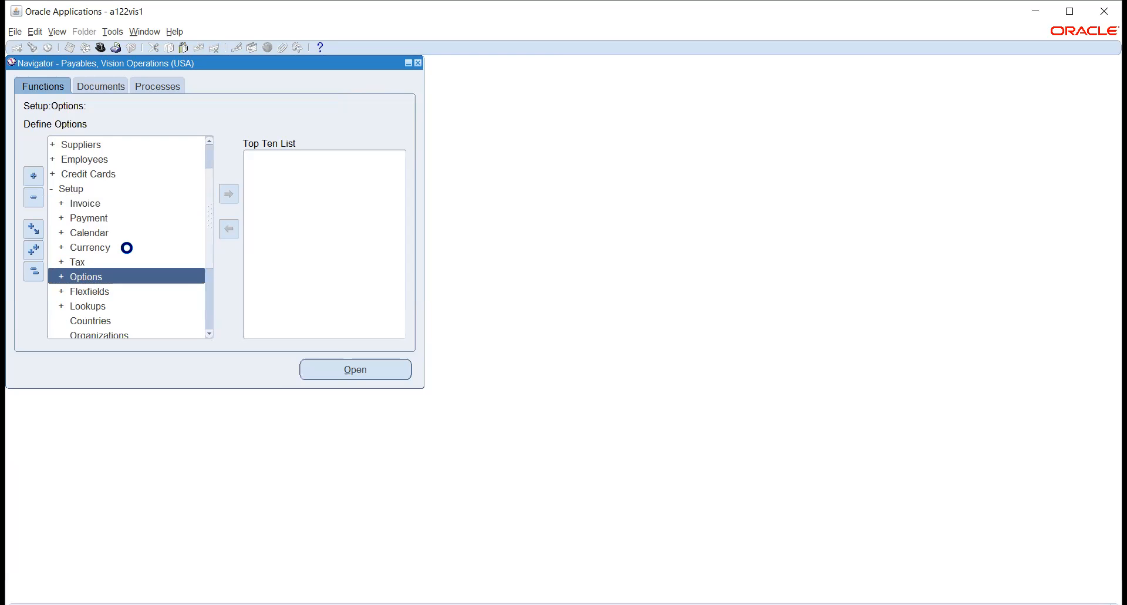
pyautogui.scroll(-1, 126, 232)
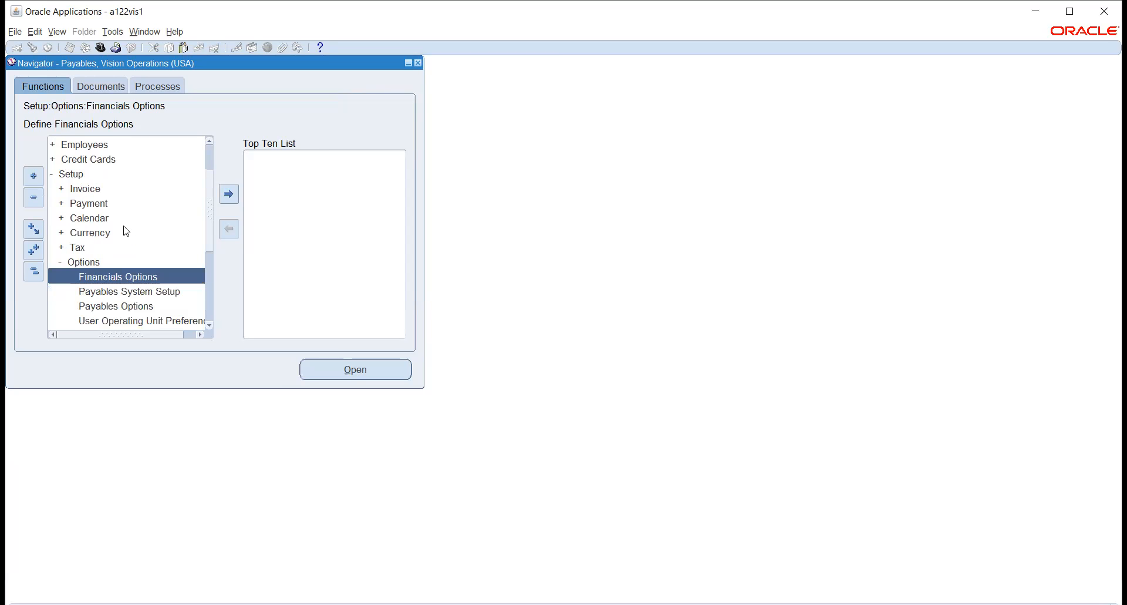
pyautogui.doubleClick(122, 278)
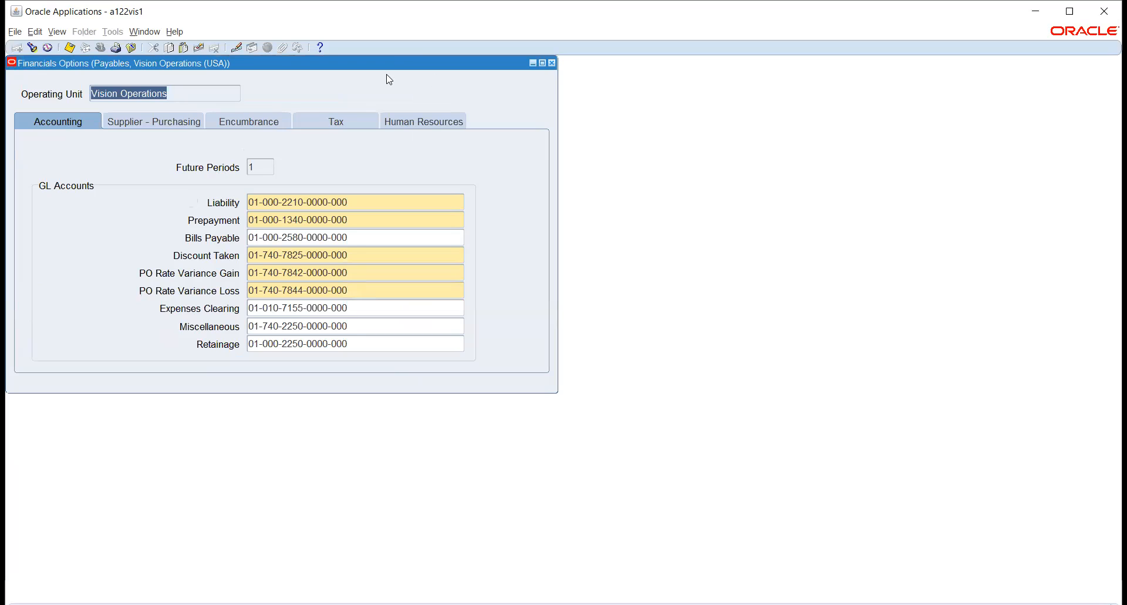
pyautogui.click(552, 63)
# - Switch to the Human Resources, Vision Enterprises responsibility and open the organization Description function under Work Structures
pyautogui.click(101, 47)
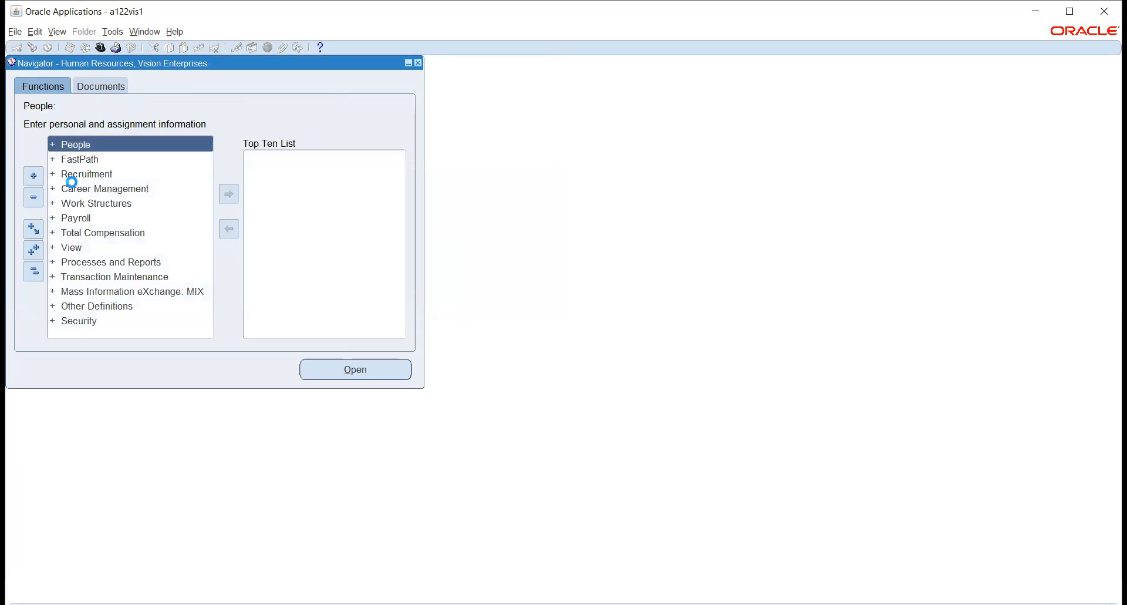
pyautogui.click(74, 203)
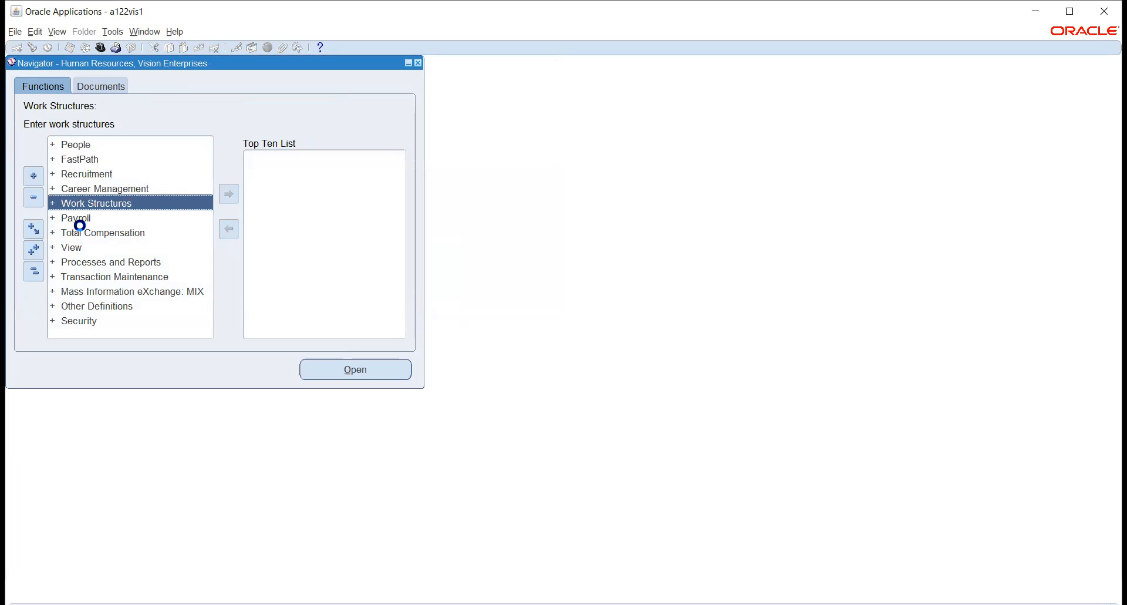
pyautogui.click(85, 234)
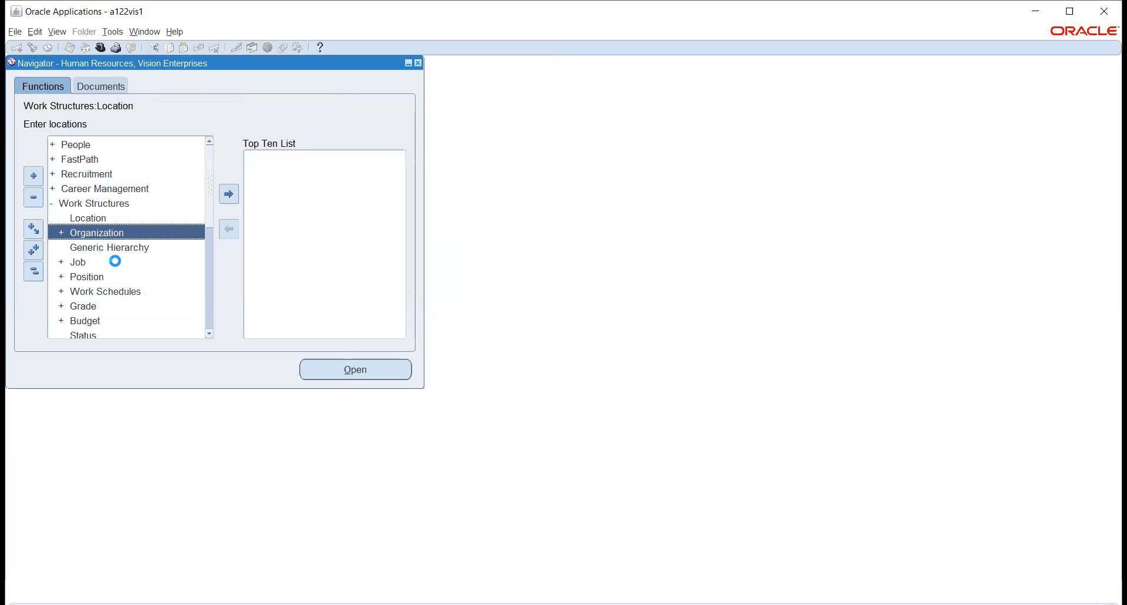
pyautogui.click(100, 248)
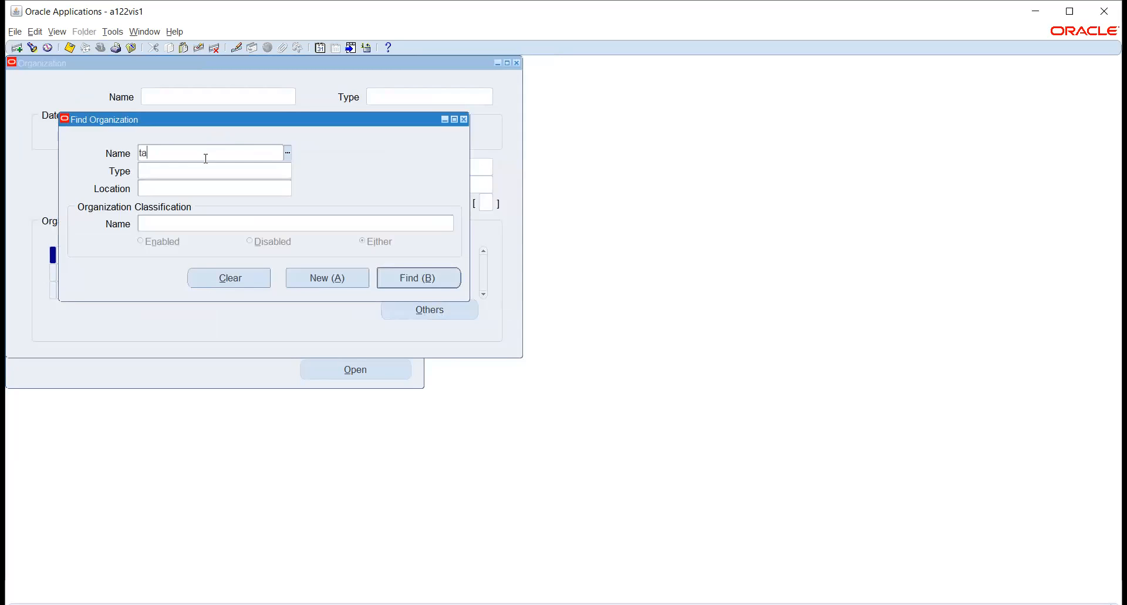
# - Find the organization TATA_AUTO_03, view its record, and close the Organization form
pyautogui.press('BackSpace')
pyautogui.press('BackSpace')
pyautogui.press('BackSpace')
pyautogui.press('Tab')
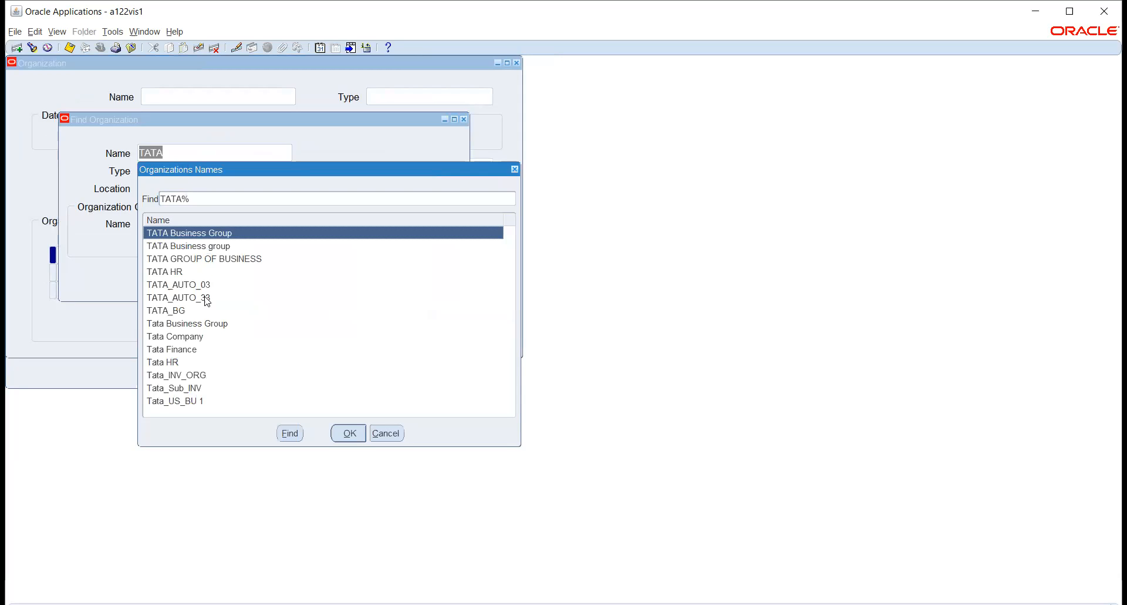
pyautogui.click(176, 284)
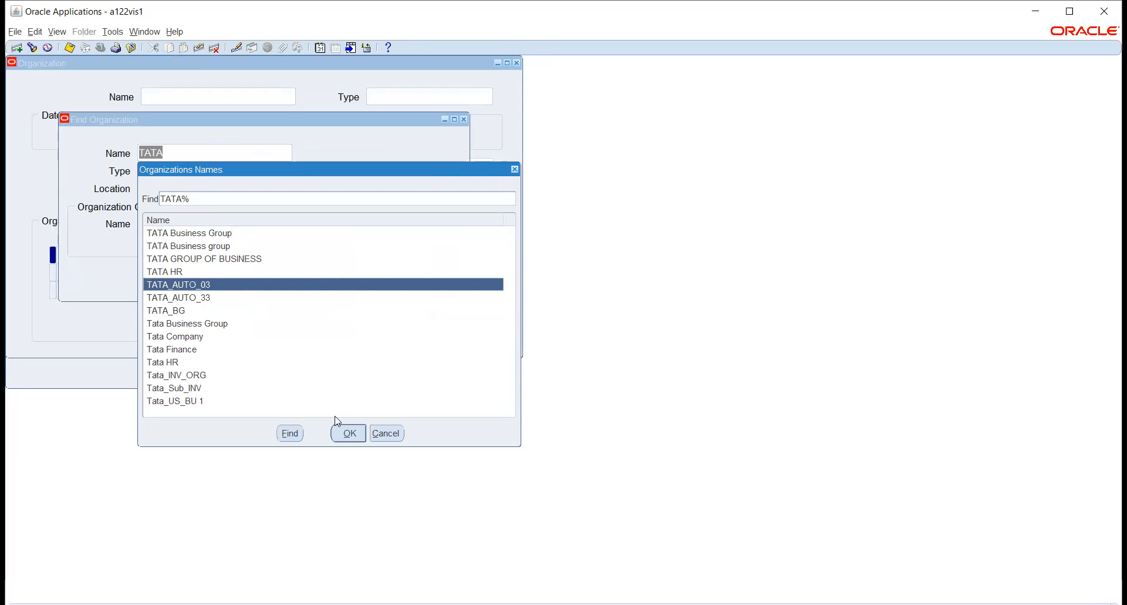
pyautogui.click(348, 433)
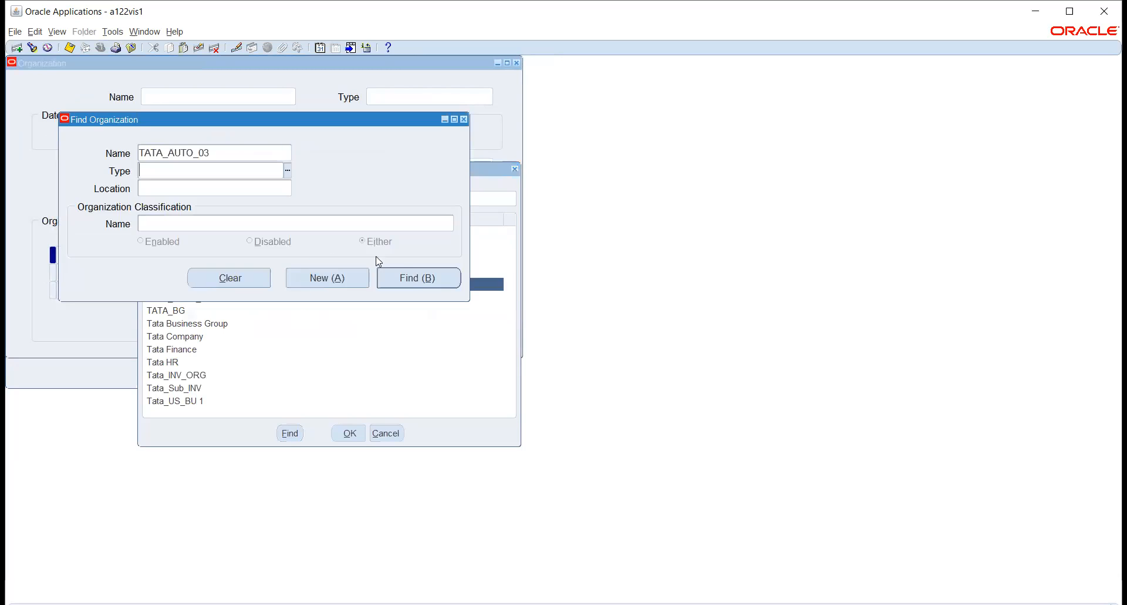
pyautogui.click(413, 278)
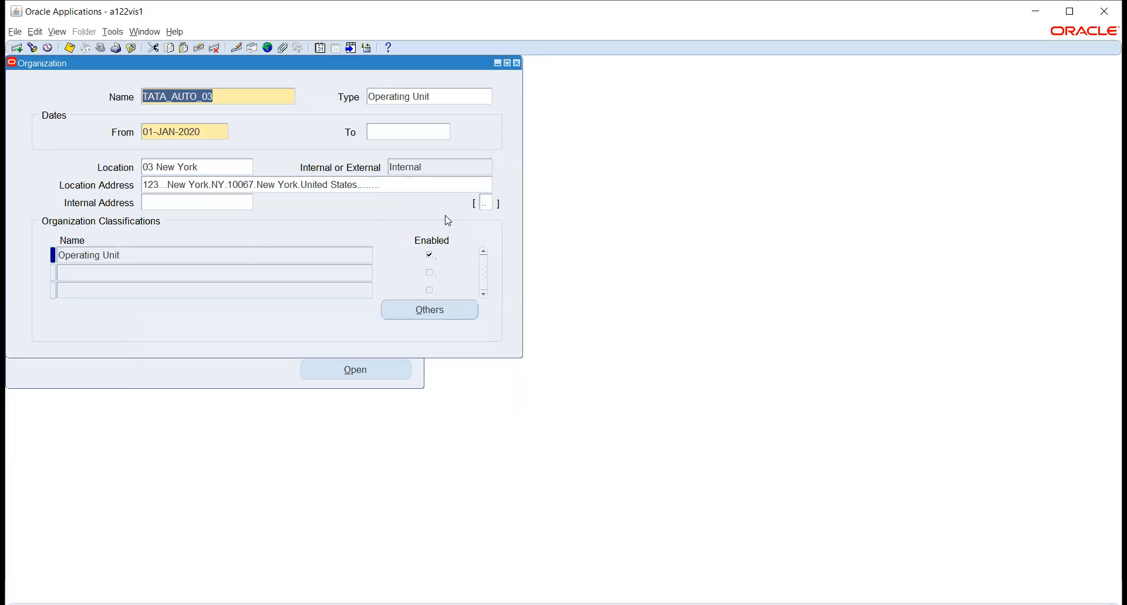
pyautogui.press('F4')
# - Switch to the System Administrator Vision responsibility, check the Find System Profile Values form, and close it
pyautogui.click(100, 47)
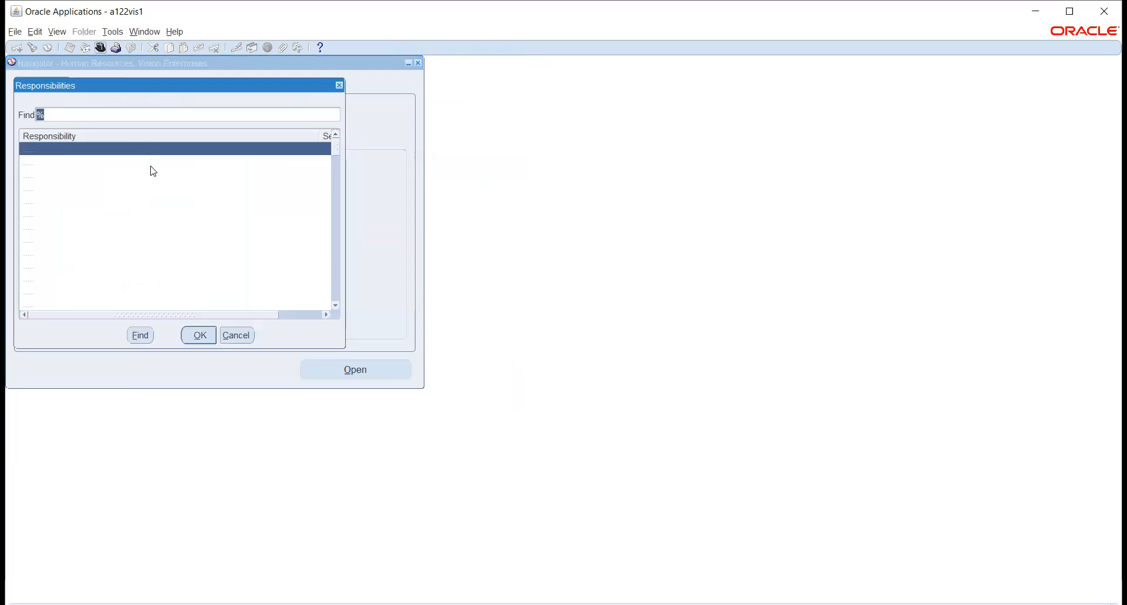
pyautogui.press('Escape')
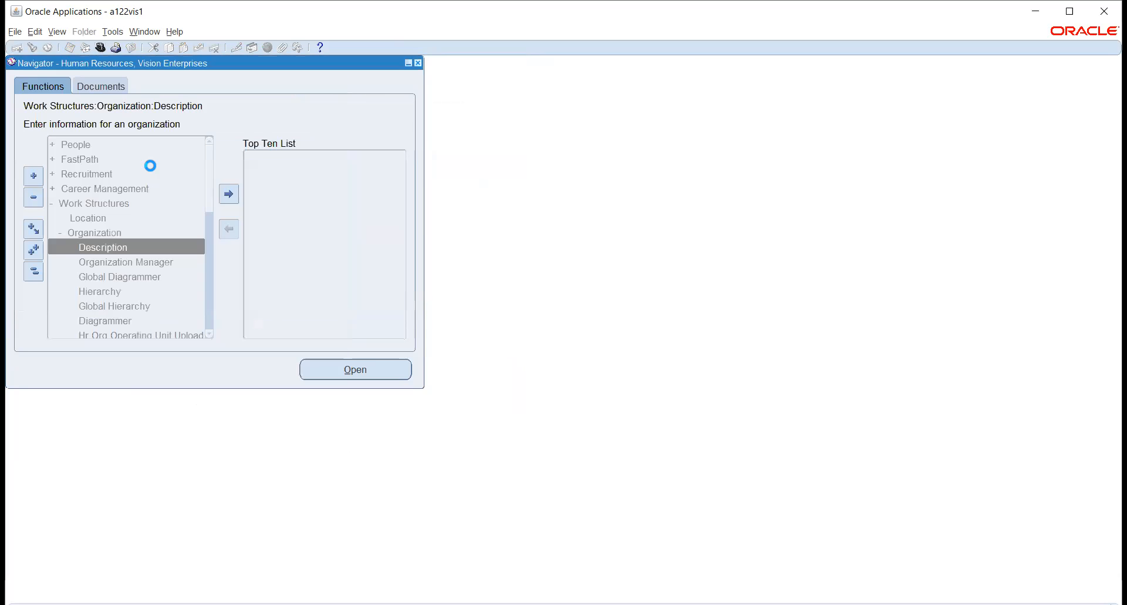
pyautogui.click(151, 164)
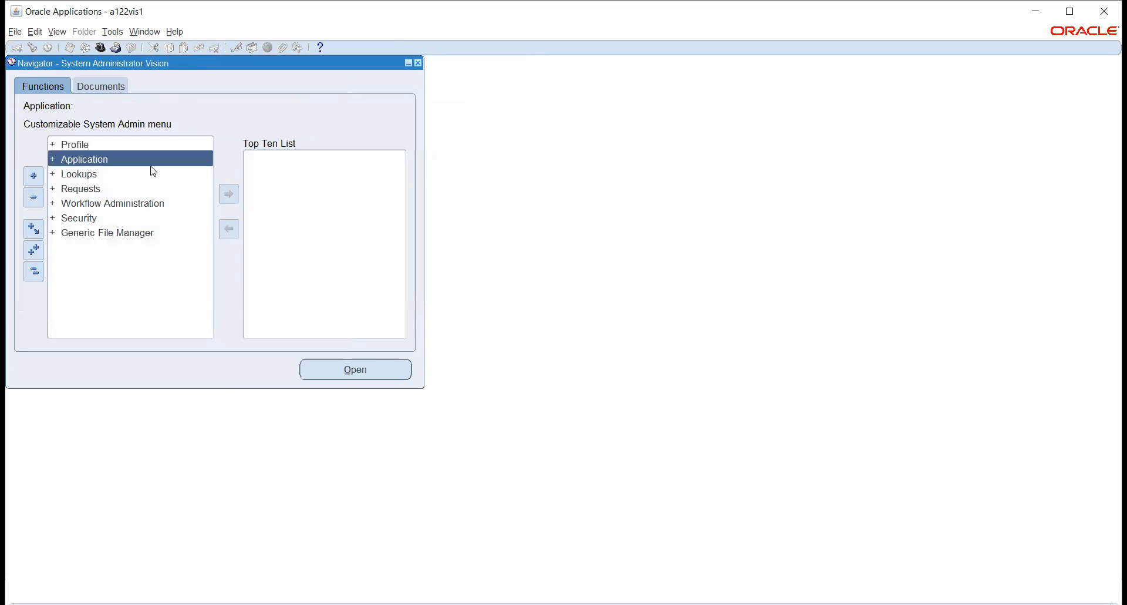
pyautogui.press('Up')
pyautogui.press('Return')
pyautogui.press('Return')
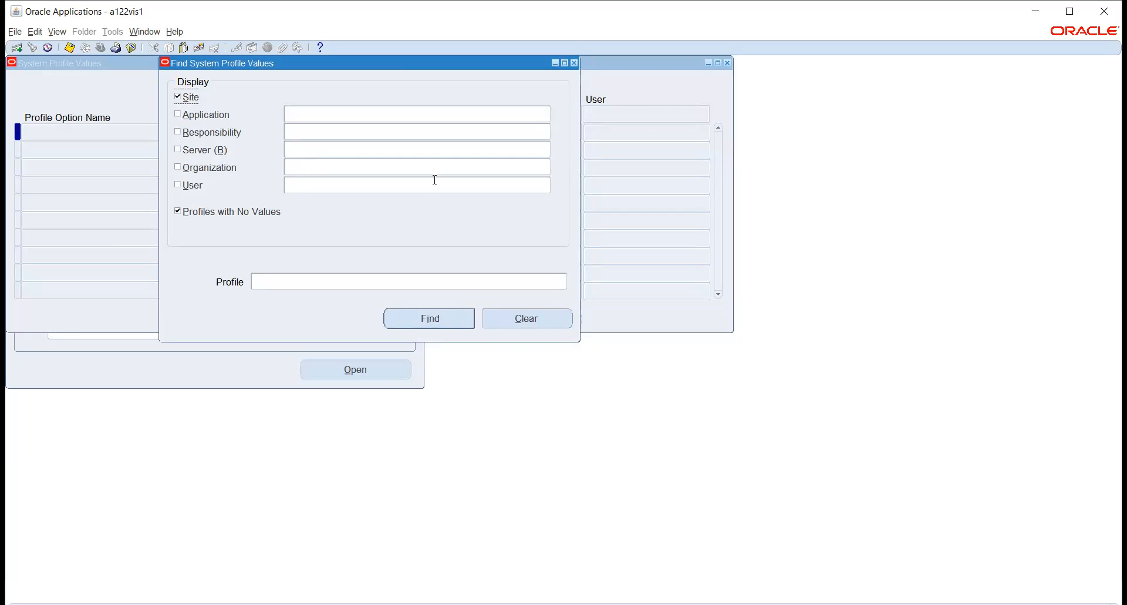
pyautogui.press('F4')
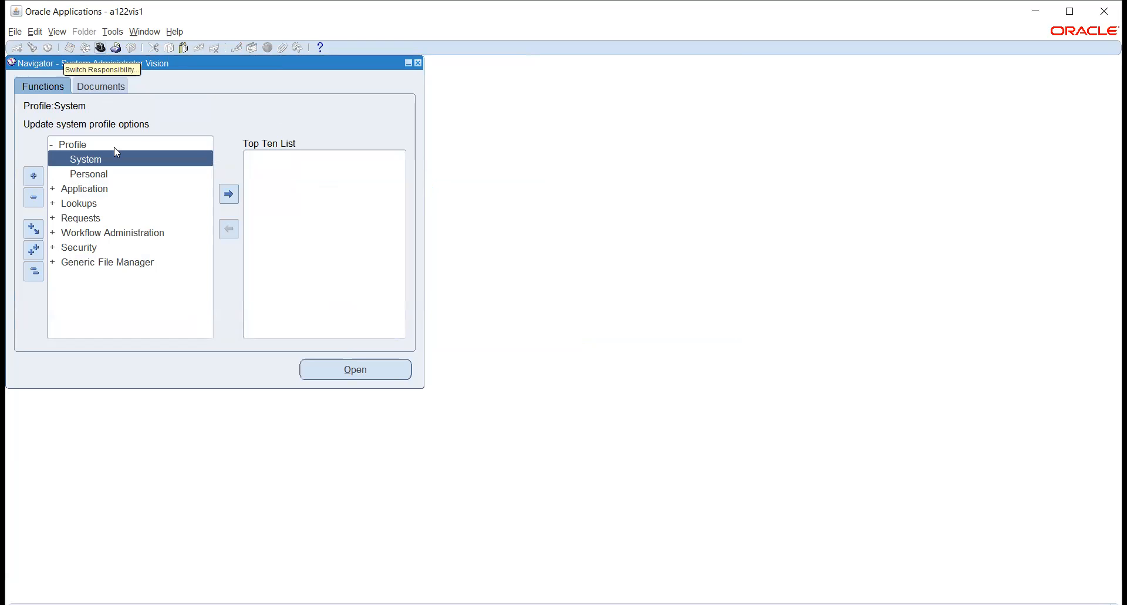
# - Open the function for defining responsibilities under Security > Responsibility
pyautogui.click(91, 245)
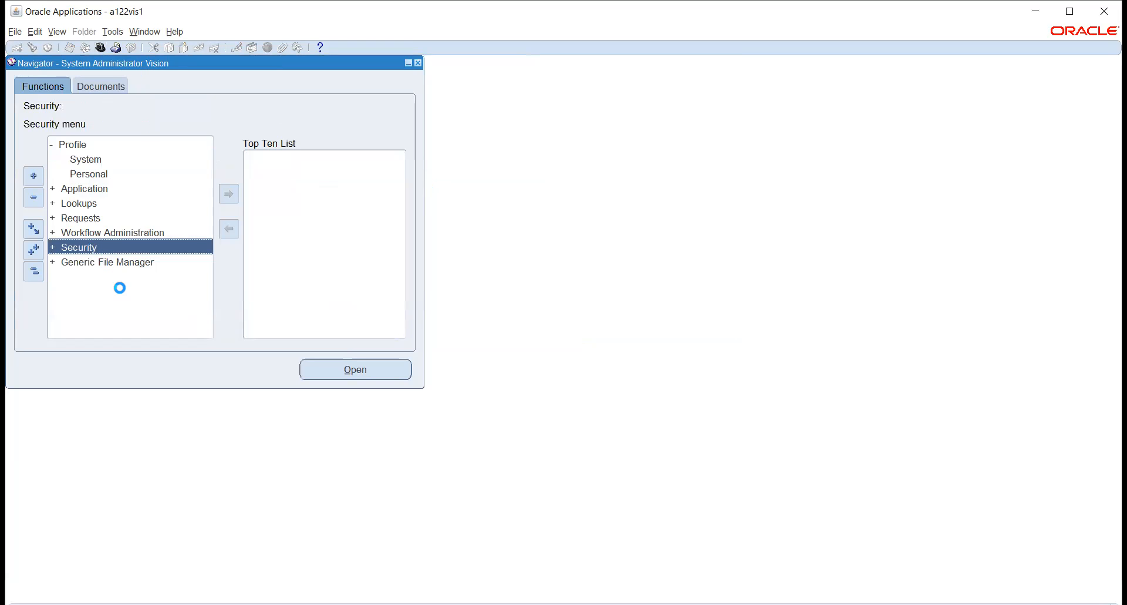
pyautogui.click(100, 276)
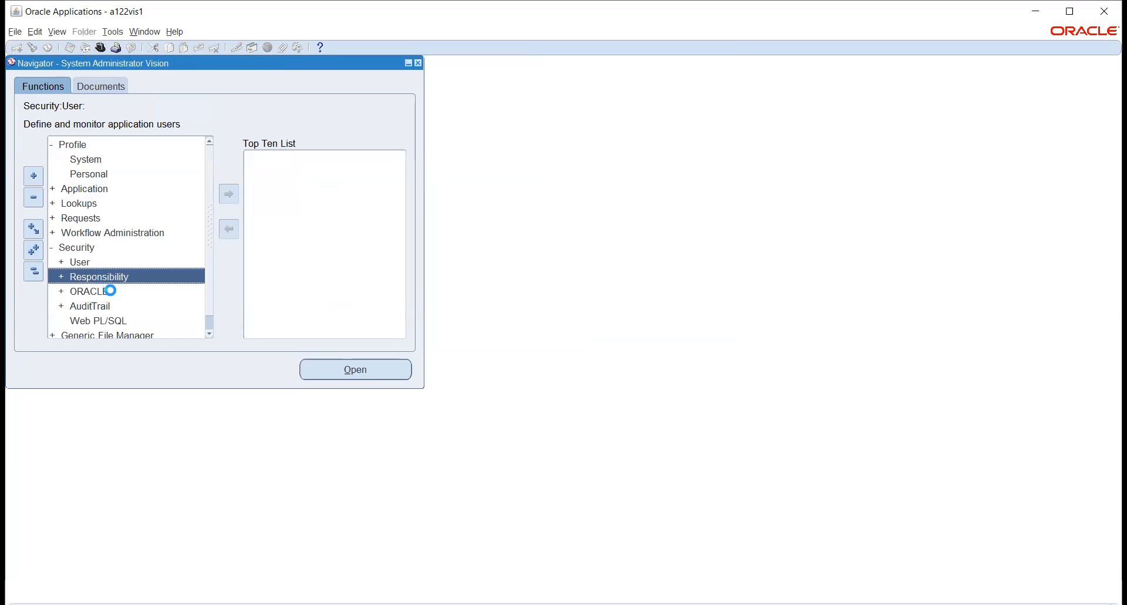
pyautogui.click(109, 290)
pyautogui.doubleClick(97, 291)
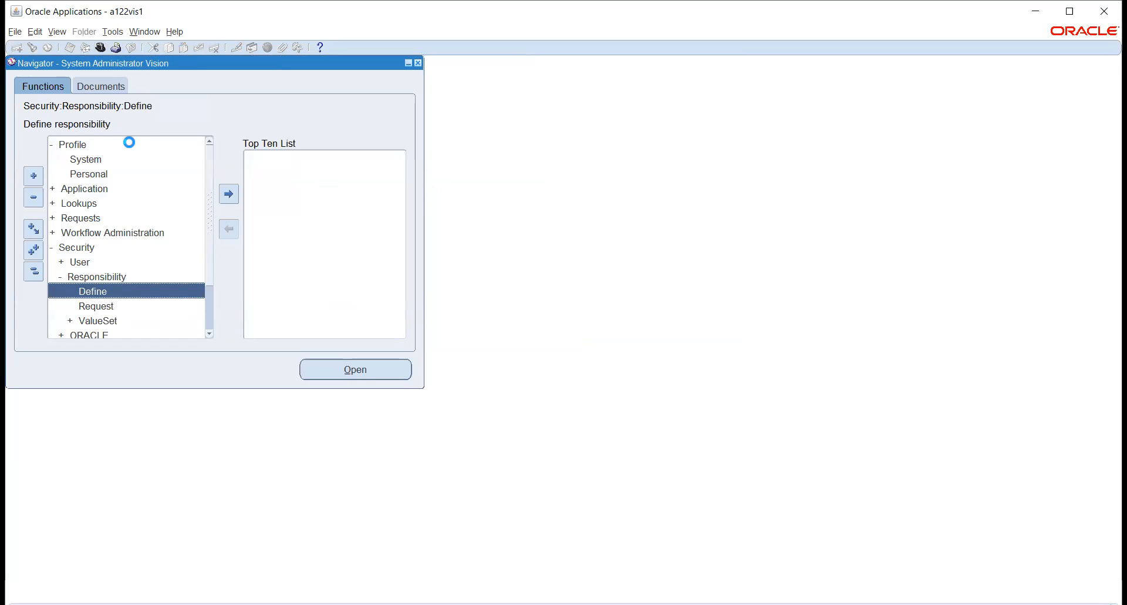
# - Find responsibilities starting with "payaBL", load Payables, Vision Operations (USA), and copy its menu name AP_NAVIGATE_GUI12
pyautogui.click(32, 47)
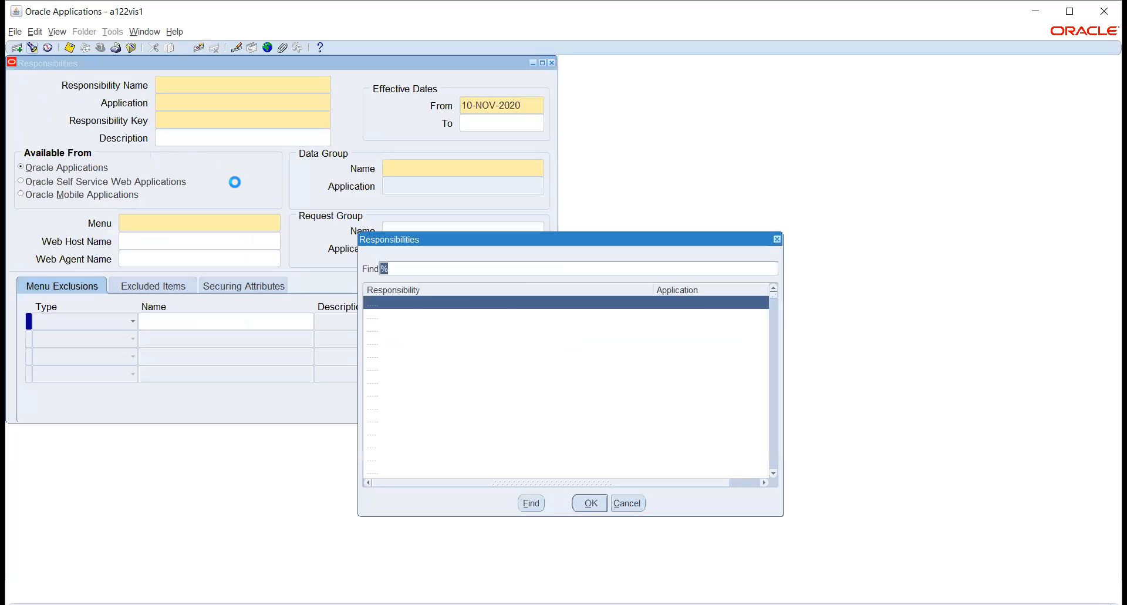
pyautogui.write('payaBL')
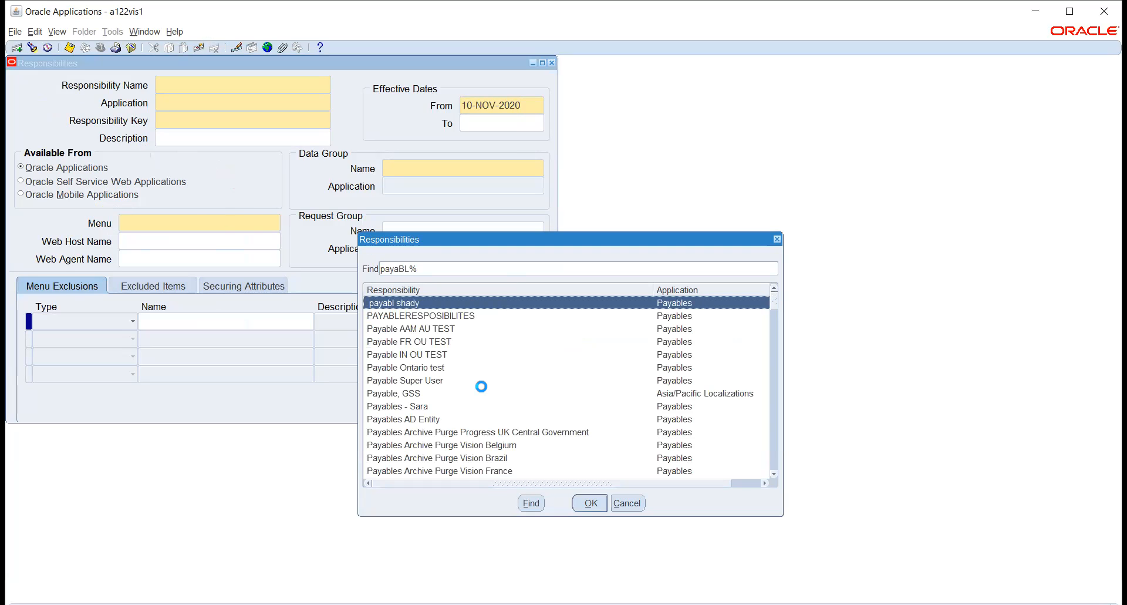
pyautogui.scroll(-5, 478, 383)
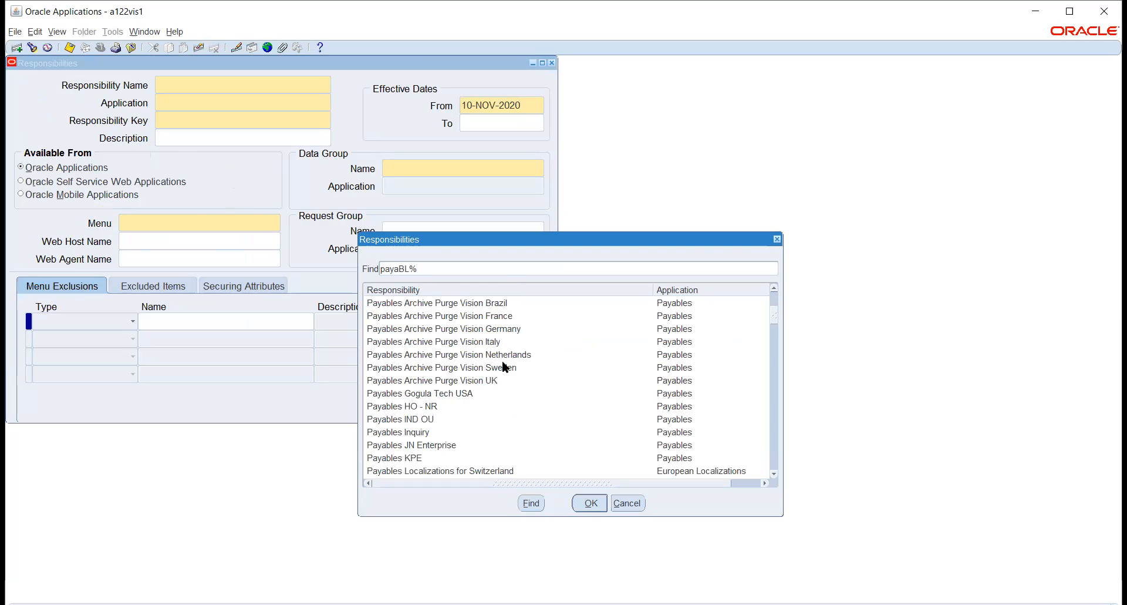
pyautogui.scroll(-5, 504, 365)
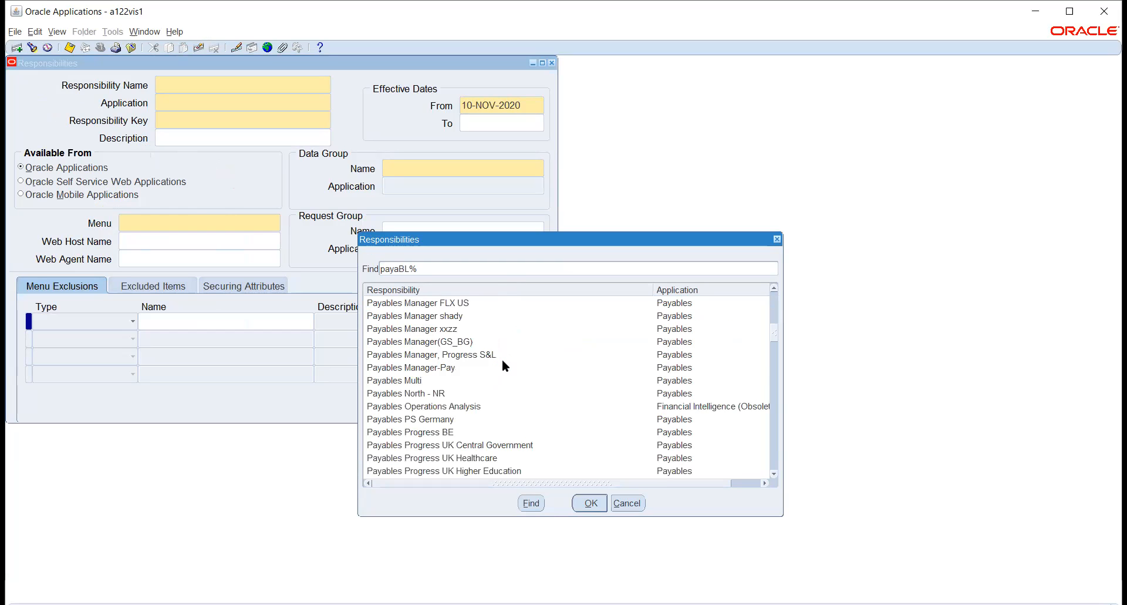
pyautogui.scroll(-4, 503, 361)
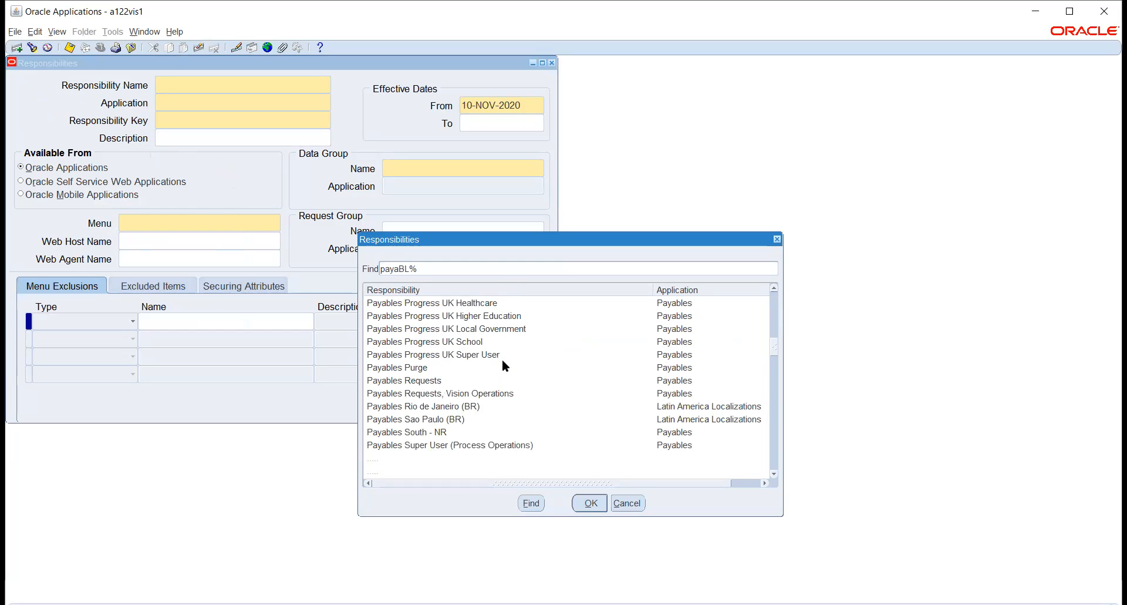
pyautogui.scroll(-5, 503, 360)
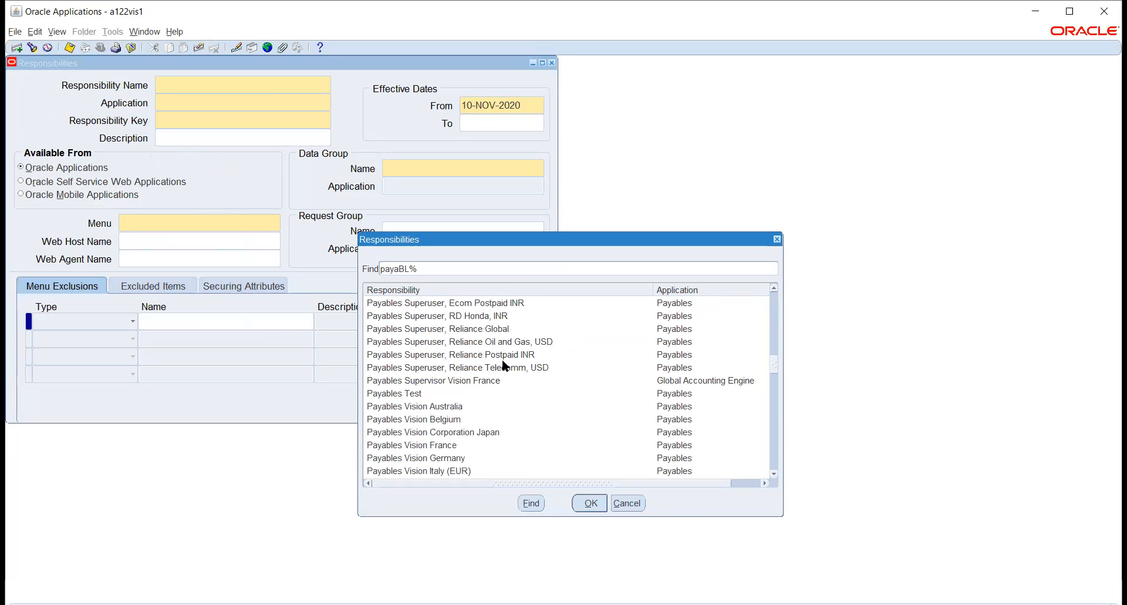
pyautogui.scroll(-2, 503, 365)
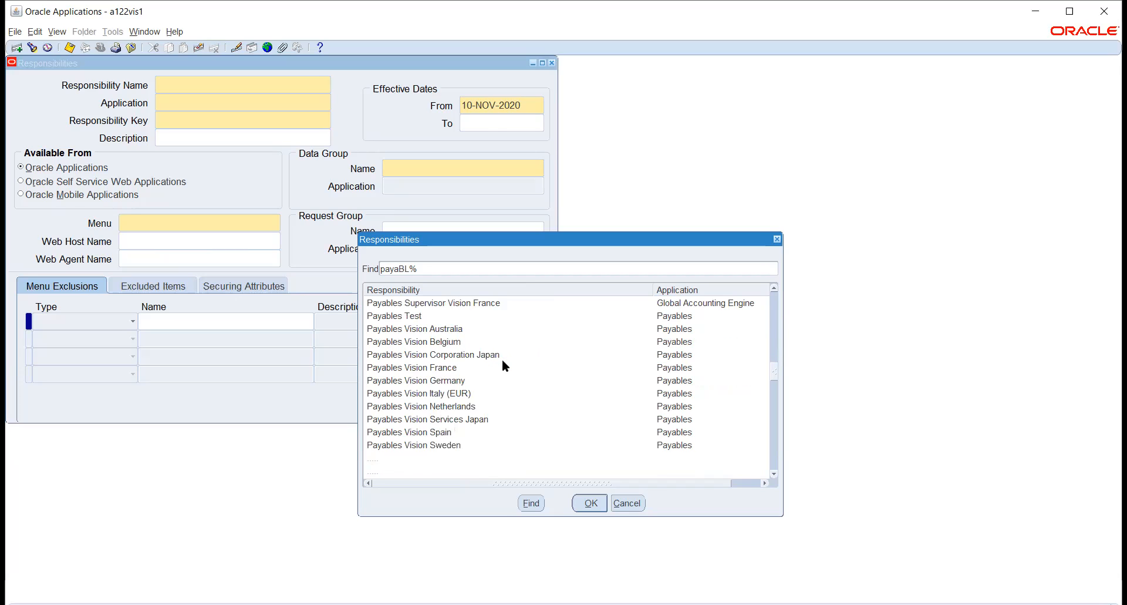
pyautogui.scroll(-6, 502, 360)
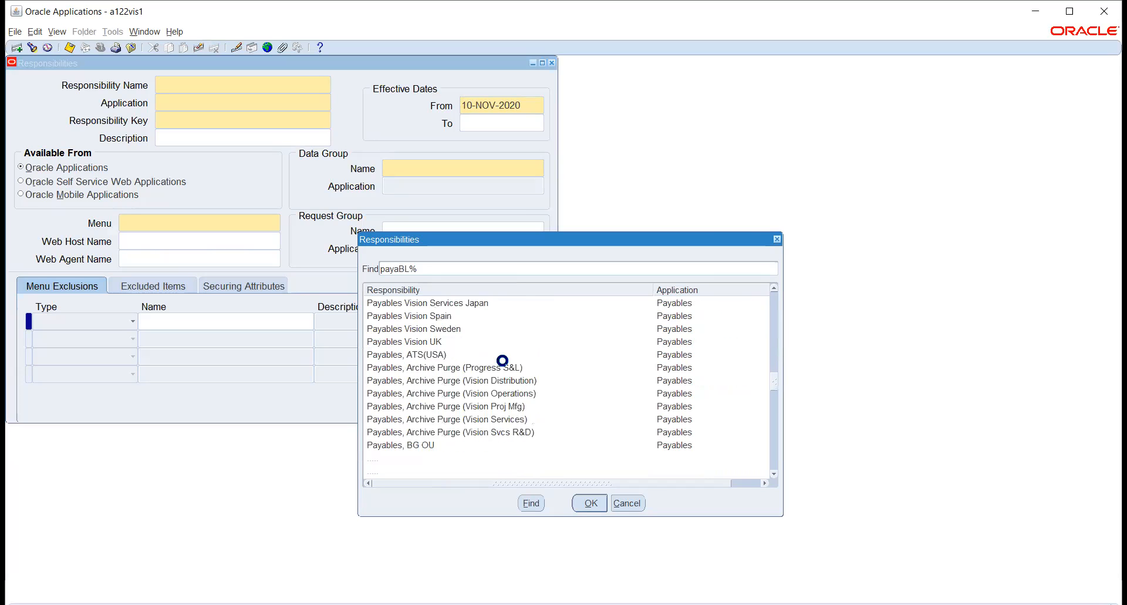
pyautogui.scroll(-2, 503, 360)
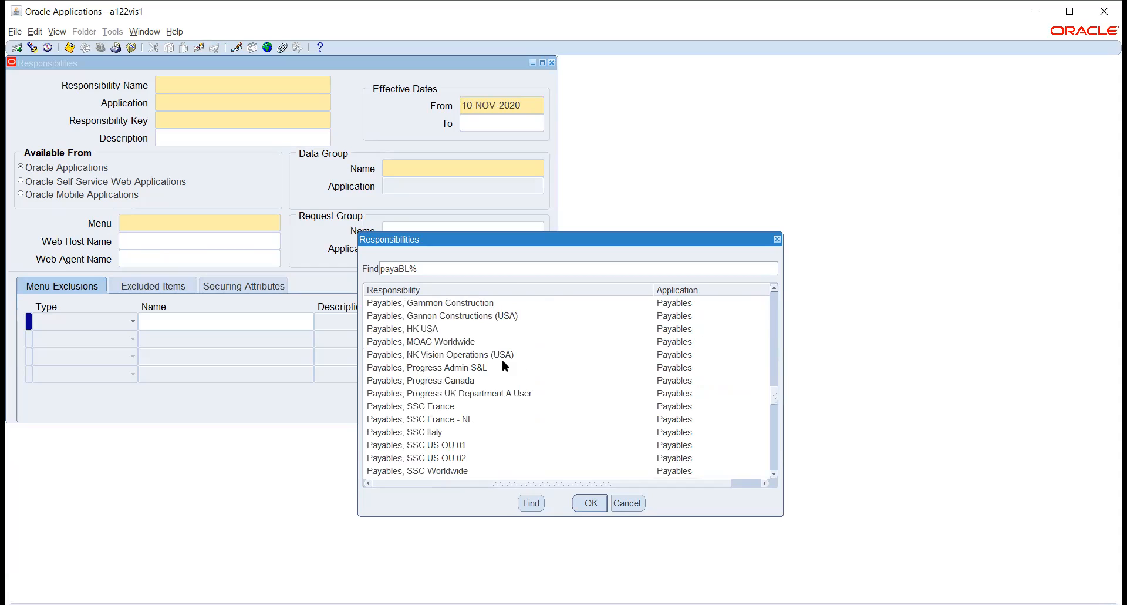
pyautogui.scroll(-1, 502, 361)
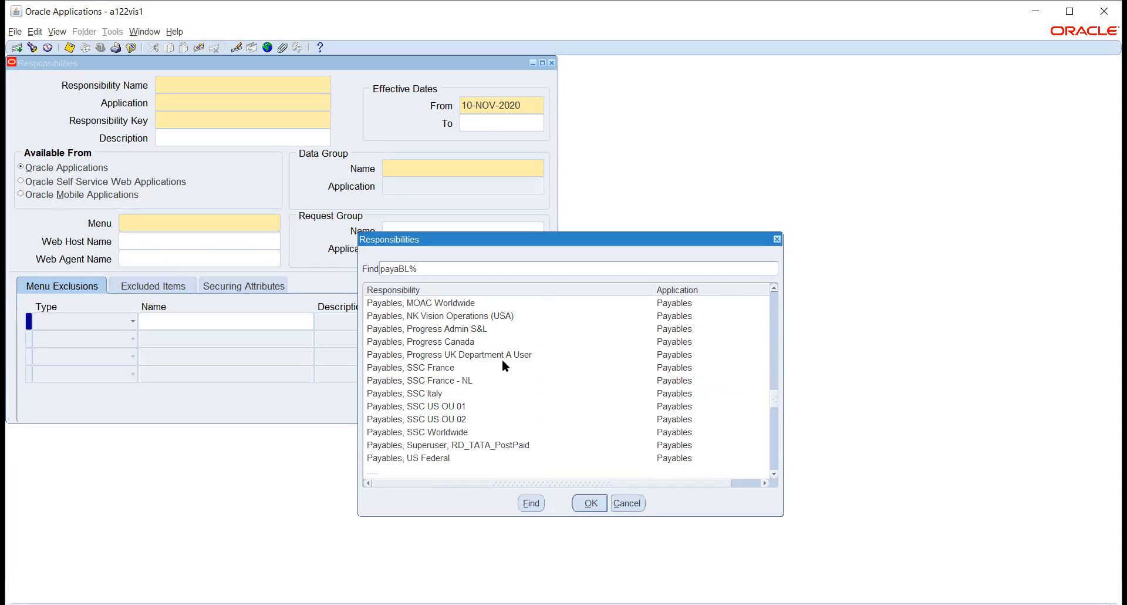
pyautogui.scroll(-1, 502, 360)
pyautogui.scroll(-1, 502, 361)
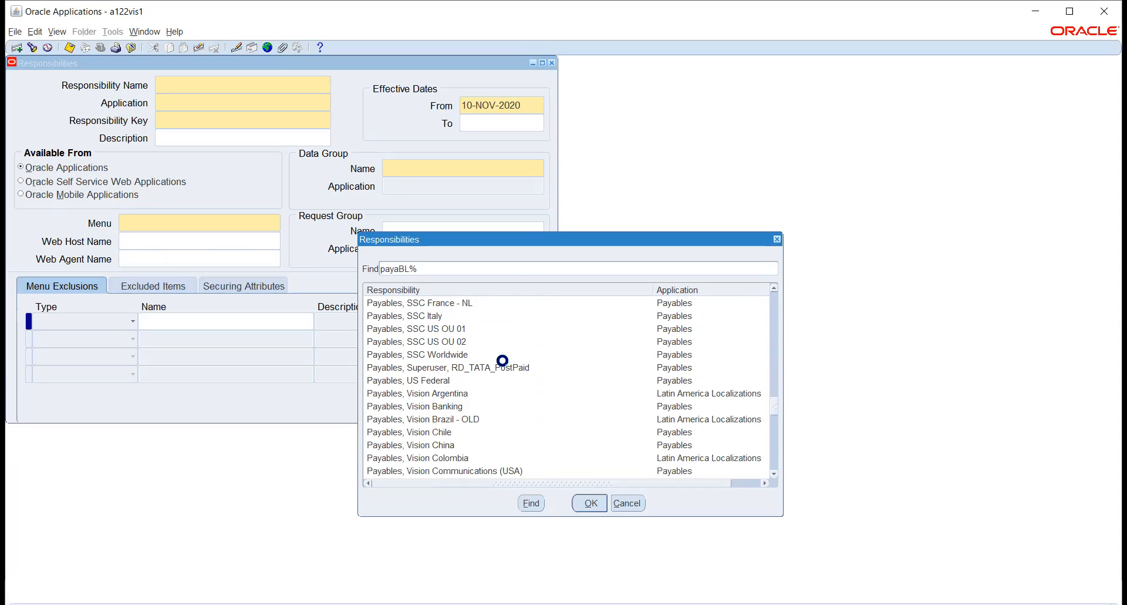
pyautogui.scroll(-2, 502, 360)
pyautogui.scroll(-1, 503, 360)
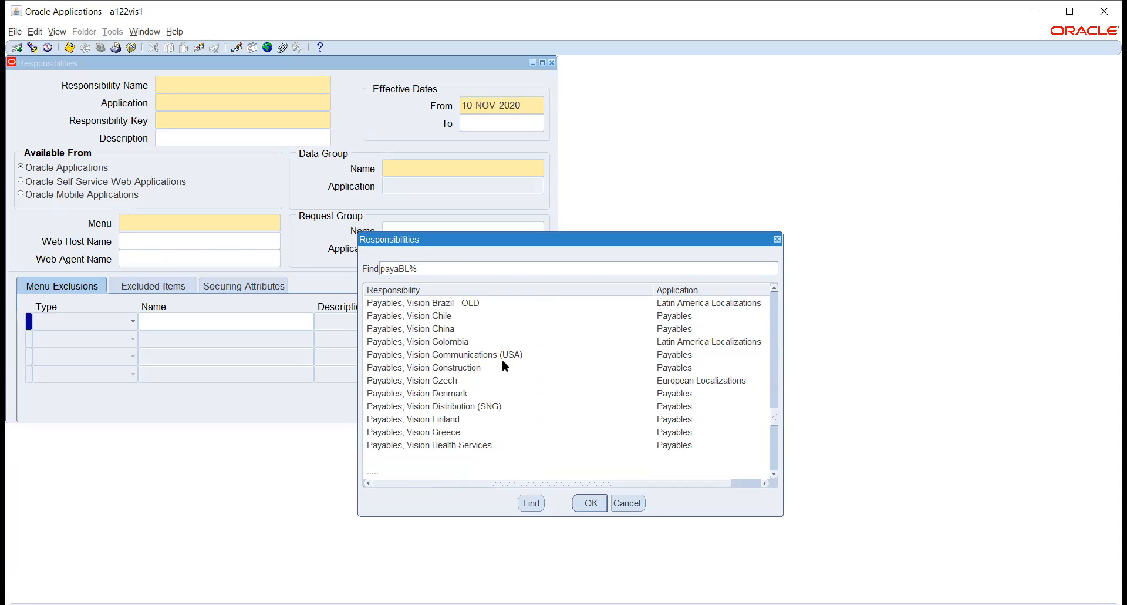
pyautogui.scroll(-2, 503, 360)
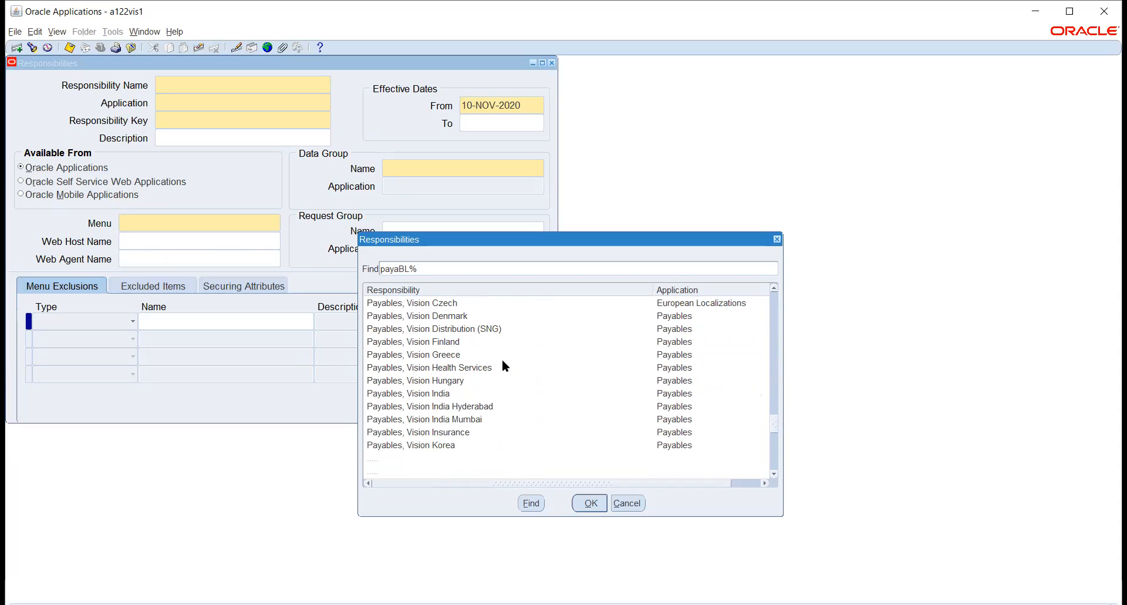
pyautogui.scroll(-1, 502, 360)
pyautogui.scroll(-2, 502, 361)
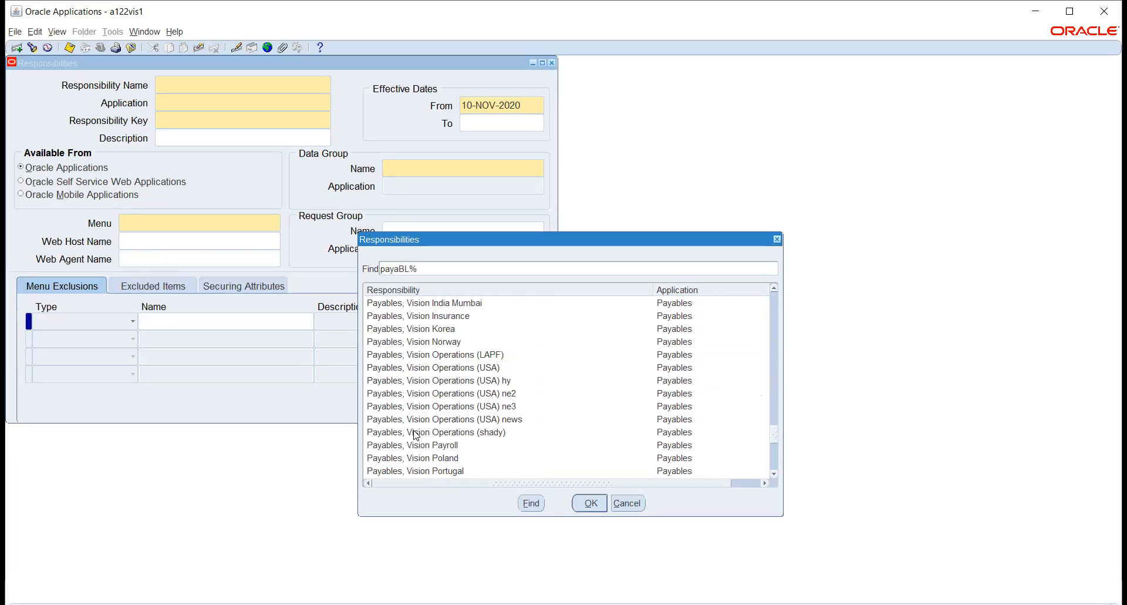
pyautogui.click(419, 370)
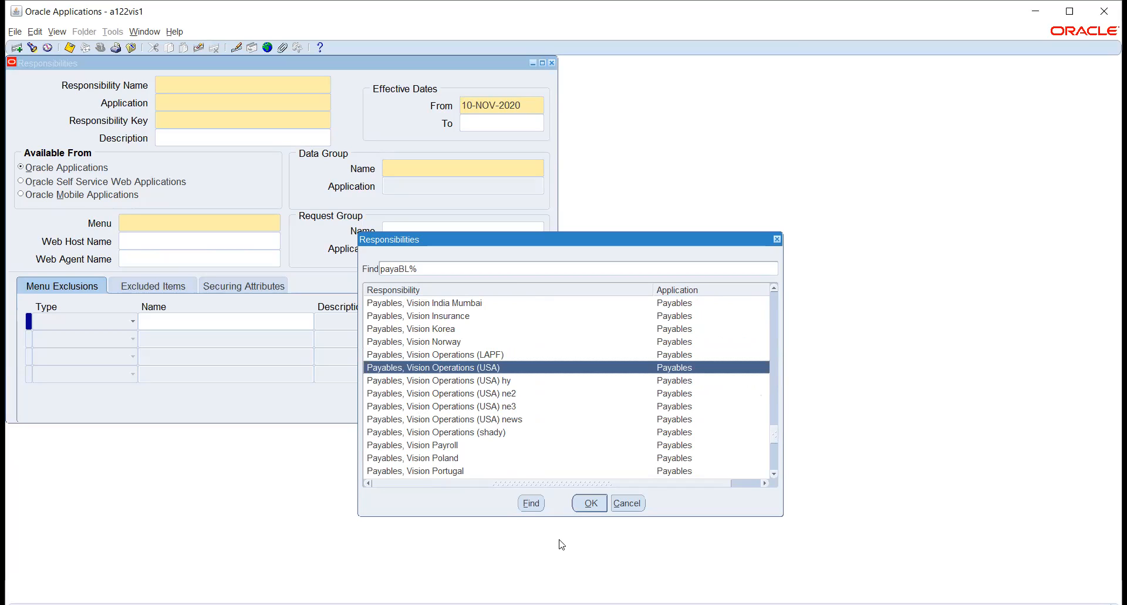
pyautogui.click(590, 503)
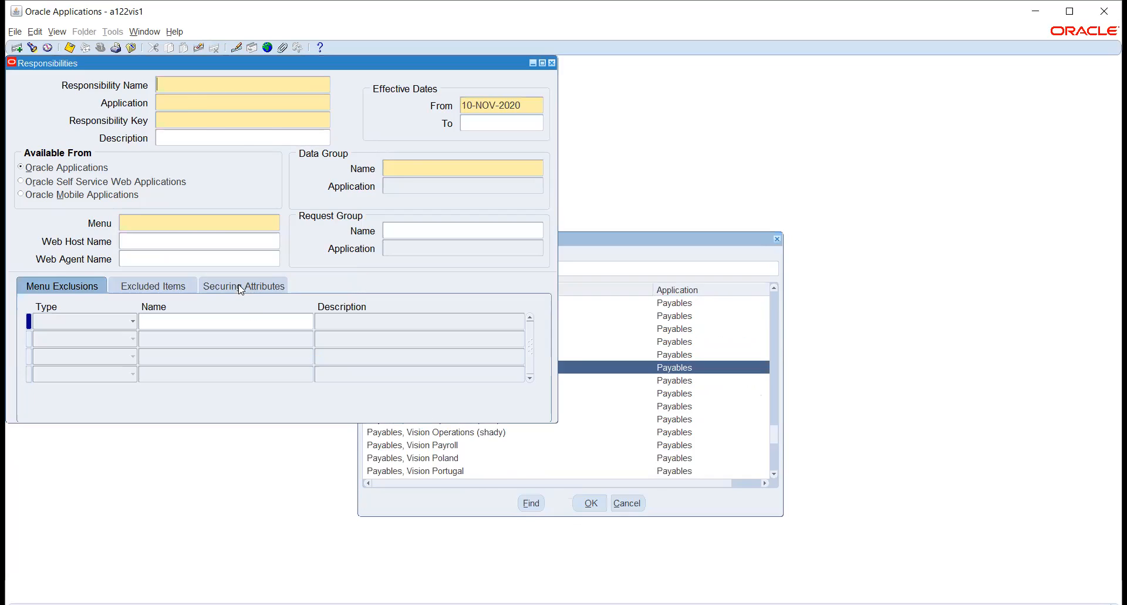
pyautogui.doubleClick(240, 223)
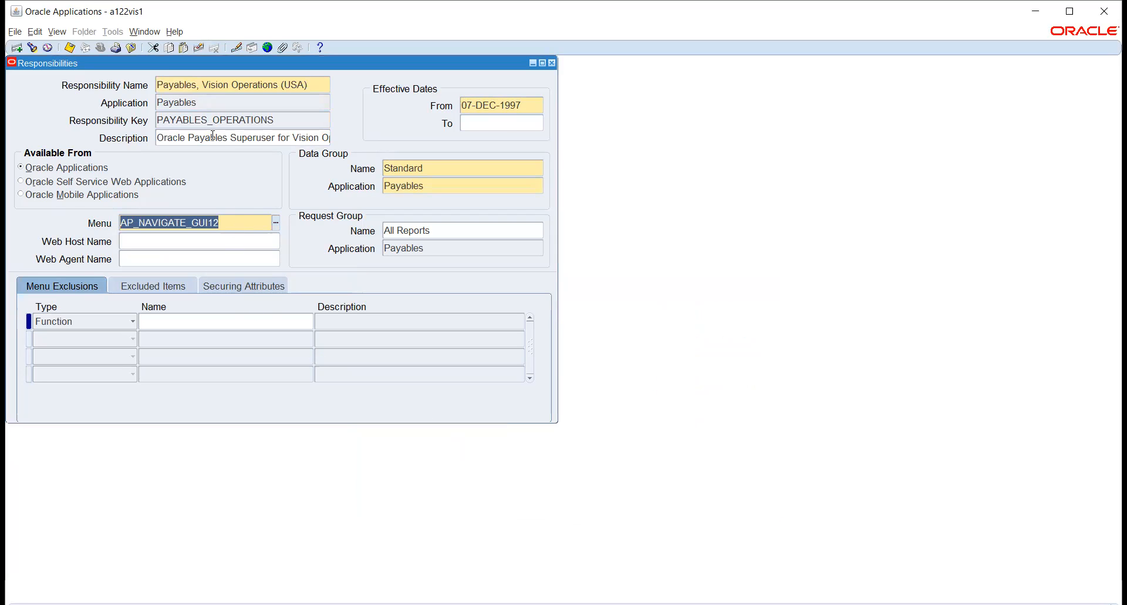
# - Start a new responsibility record named TATA_PAYABLE with application Payables and responsibility key TATA_PAYABLE
pyautogui.moveTo(212, 88); pyautogui.dragTo(77, 82)
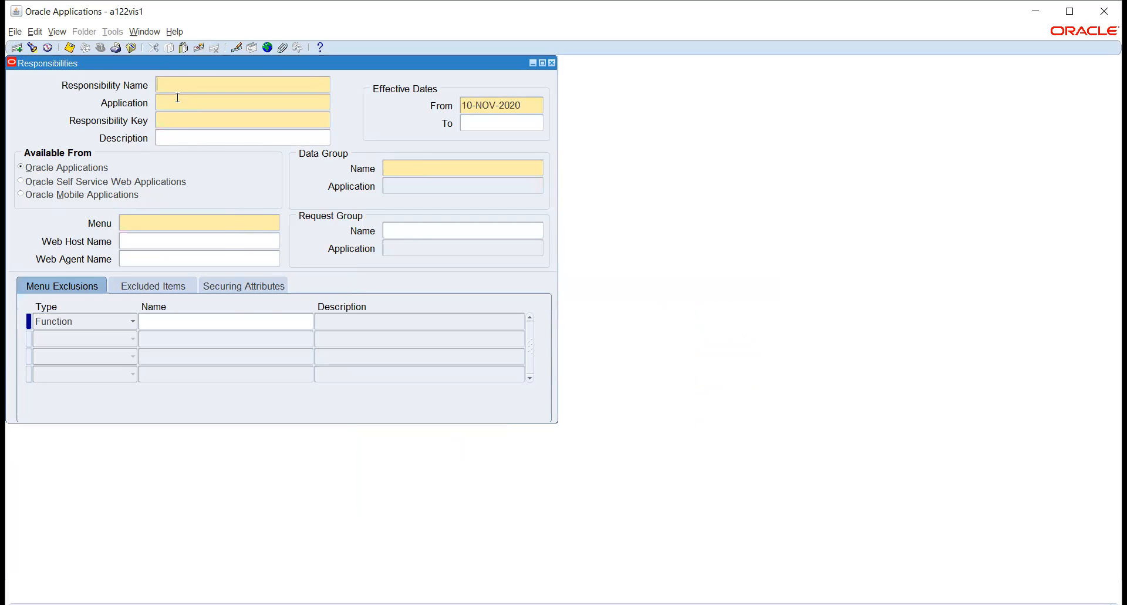
pyautogui.write('TATA_PAYA')
pyautogui.press('Tab')
pyautogui.write('Payab')
pyautogui.press('Tab')
pyautogui.write('TATA_PAYABLE')
pyautogui.press('Tab')
# - Set the new responsibility's data group to Standard with application Payables, and its menu to AP_NAVIGATE_GUI12
pyautogui.click(491, 171)
pyautogui.write('STA')
pyautogui.press('Tab')
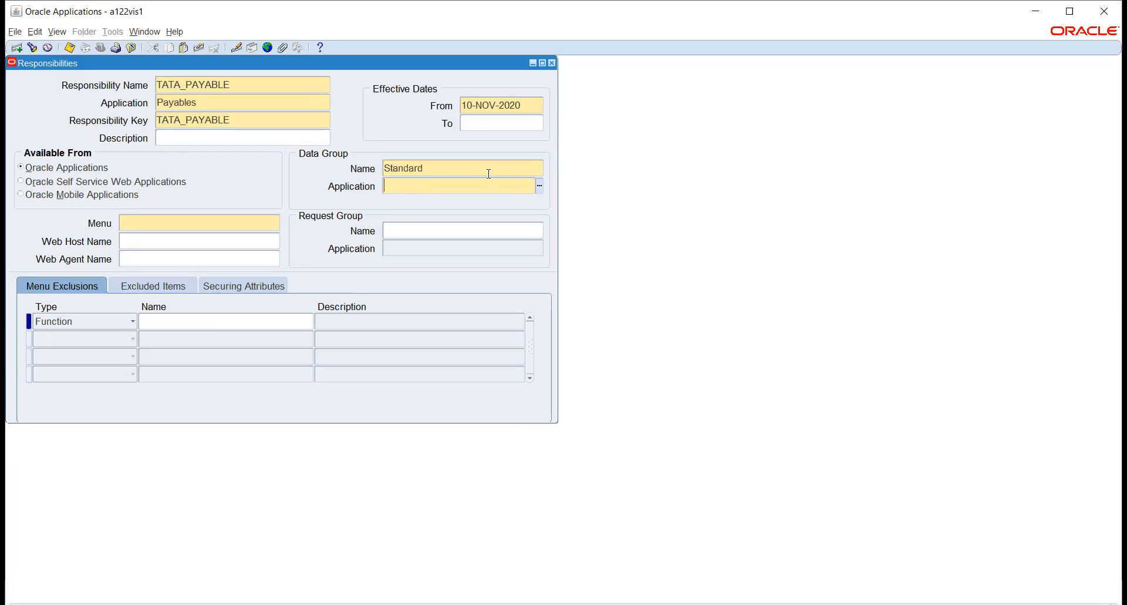
pyautogui.write('PAYA')
pyautogui.press('Tab')
pyautogui.write('AP_NAVIGATE_GUI12')
pyautogui.press('Tab')
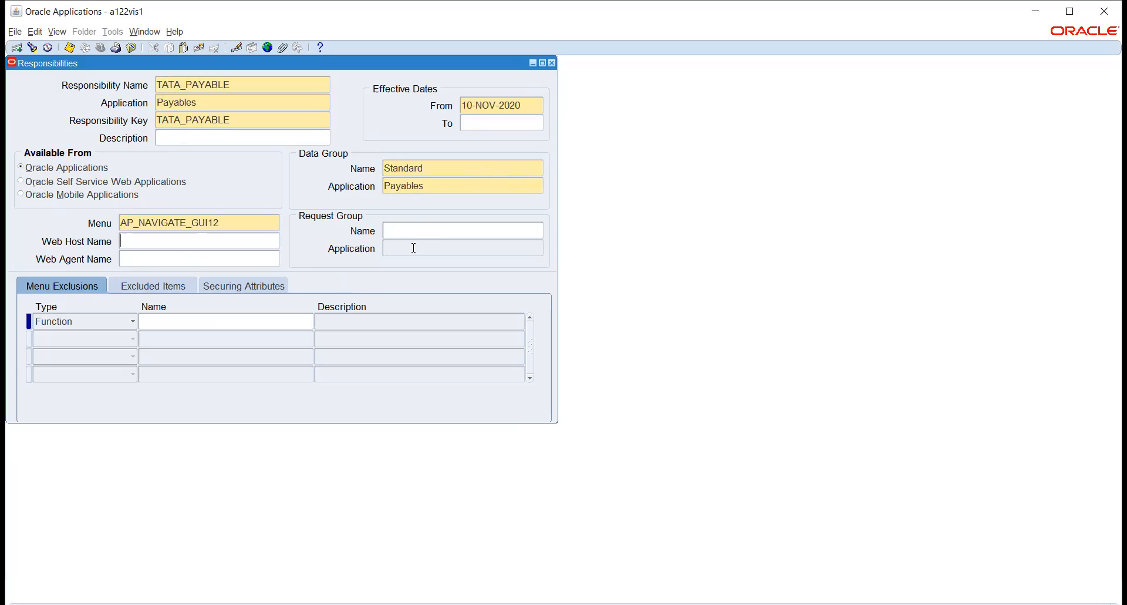
# - Assign the All Reports request group of the Payables application to TATA_PAYABLE
pyautogui.write('ALL REP')
pyautogui.press('Tab')
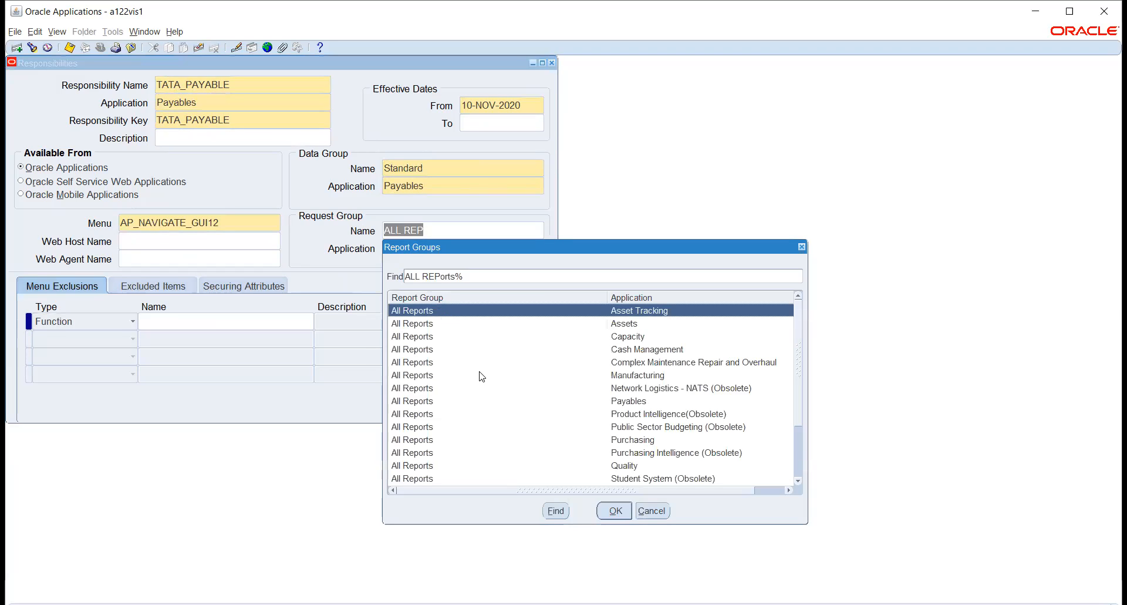
pyautogui.click(622, 402)
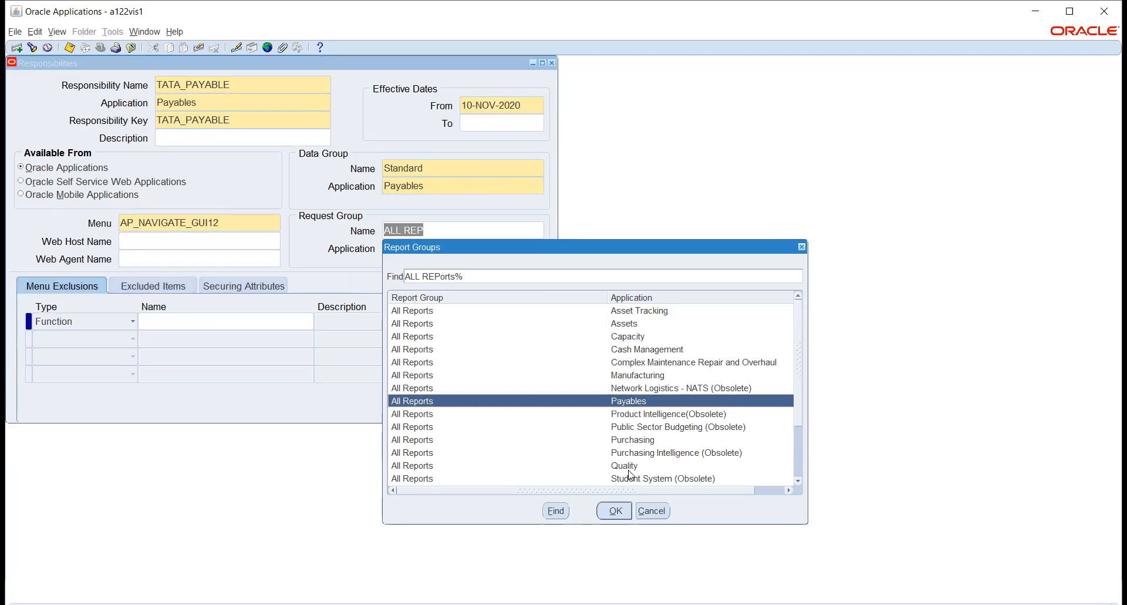
pyautogui.click(615, 510)
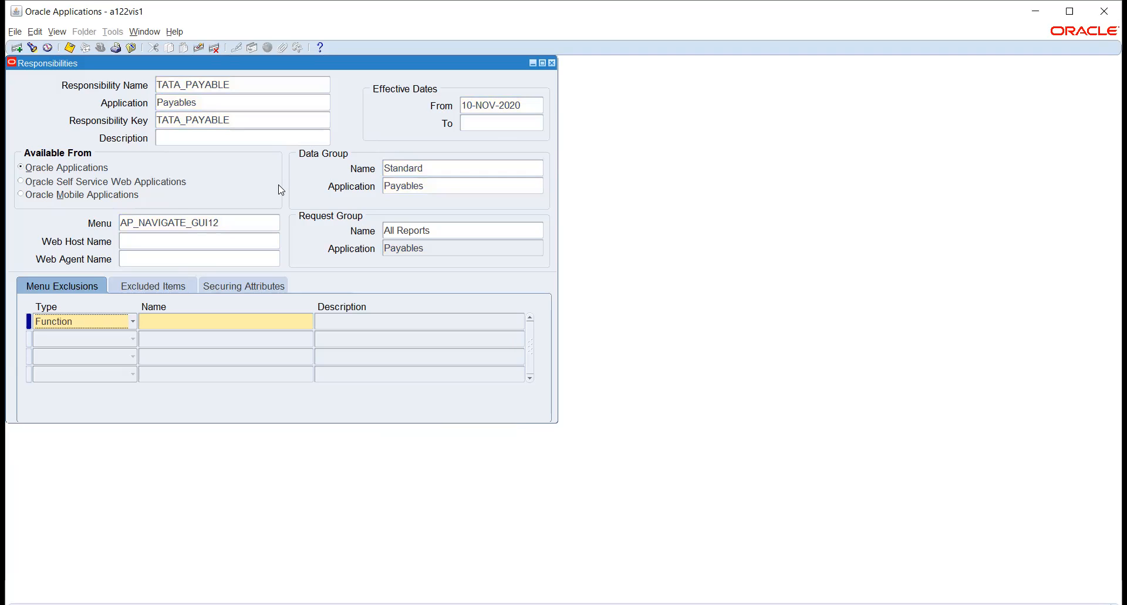
# - Set the responsibility's effective start date to 01-JAN-2020, and close the Responsibilities form
pyautogui.click(528, 104)
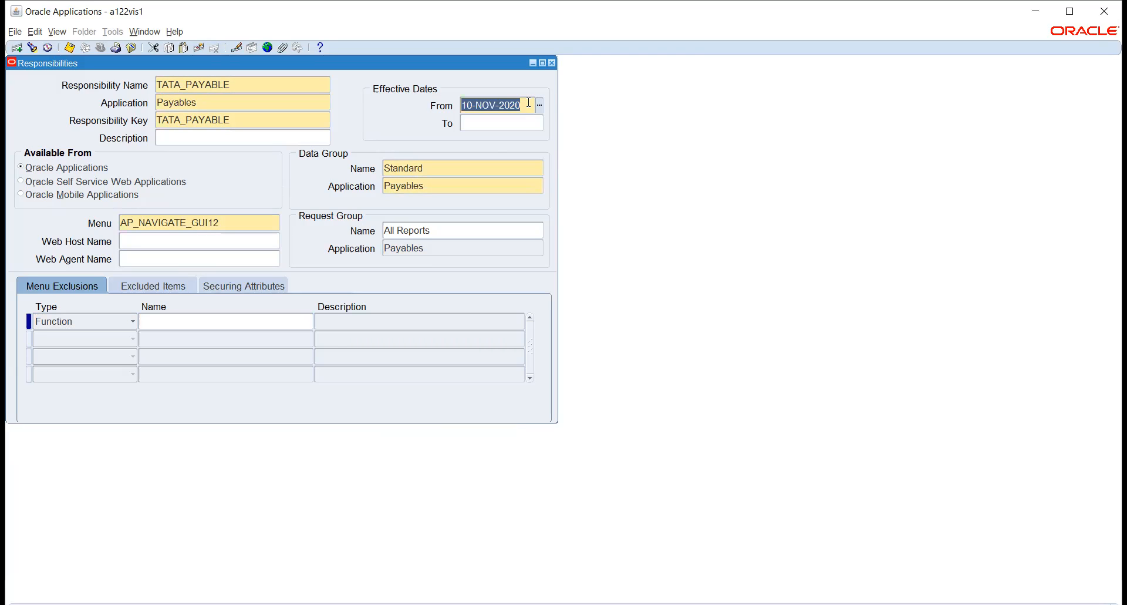
pyautogui.write('1-')
pyautogui.write('JAN-2020')
pyautogui.press('Tab')
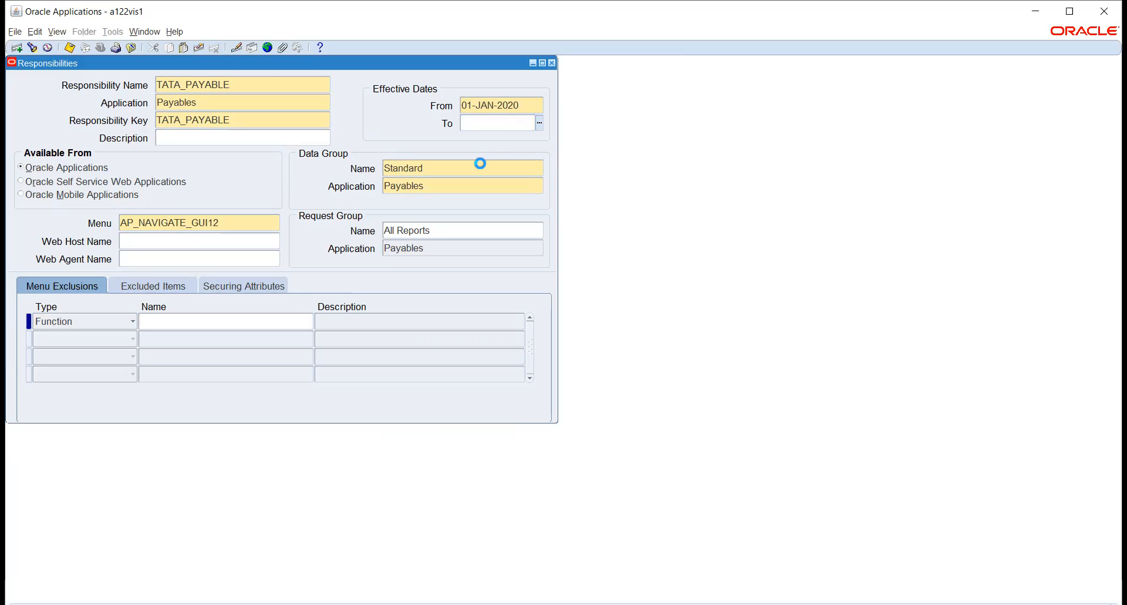
pyautogui.click(550, 63)
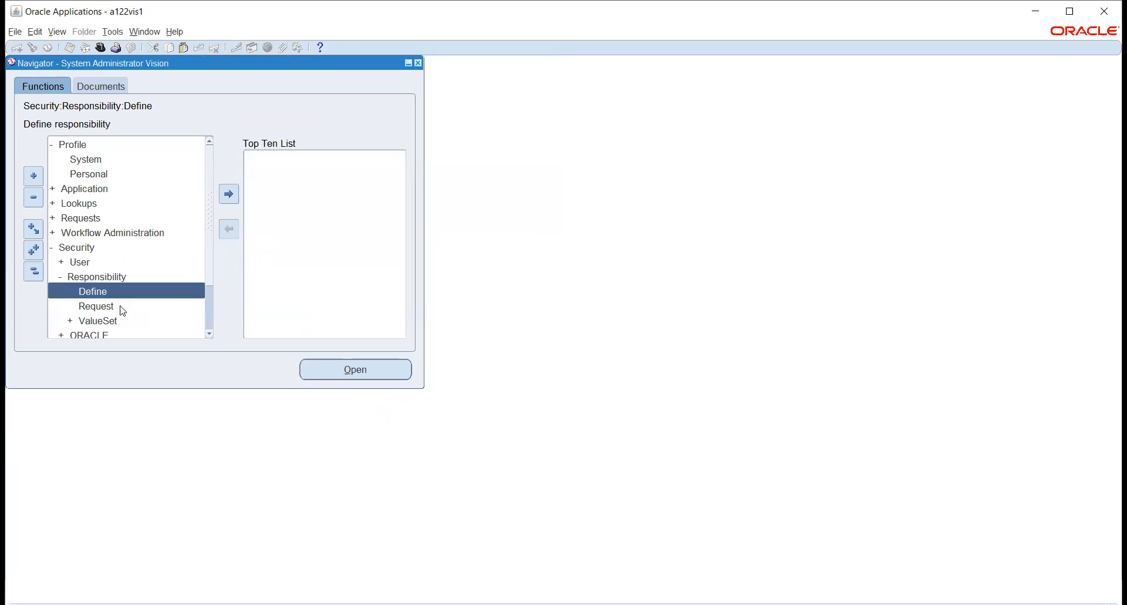
# - Open the Users form under Security, and query the existing user account by its user name
pyautogui.click(84, 261)
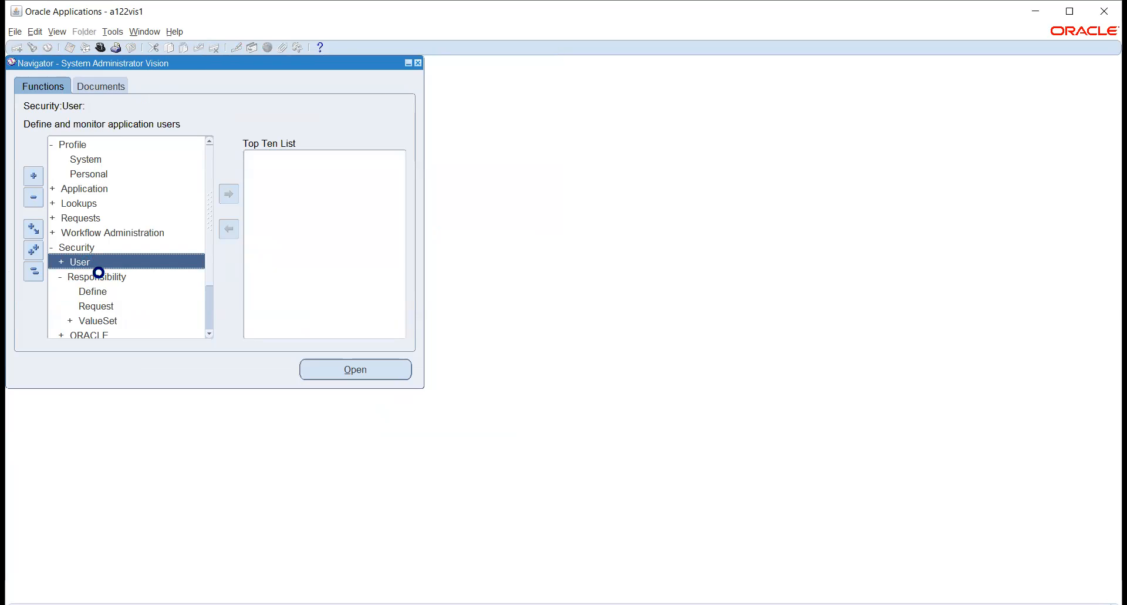
pyautogui.doubleClick(99, 274)
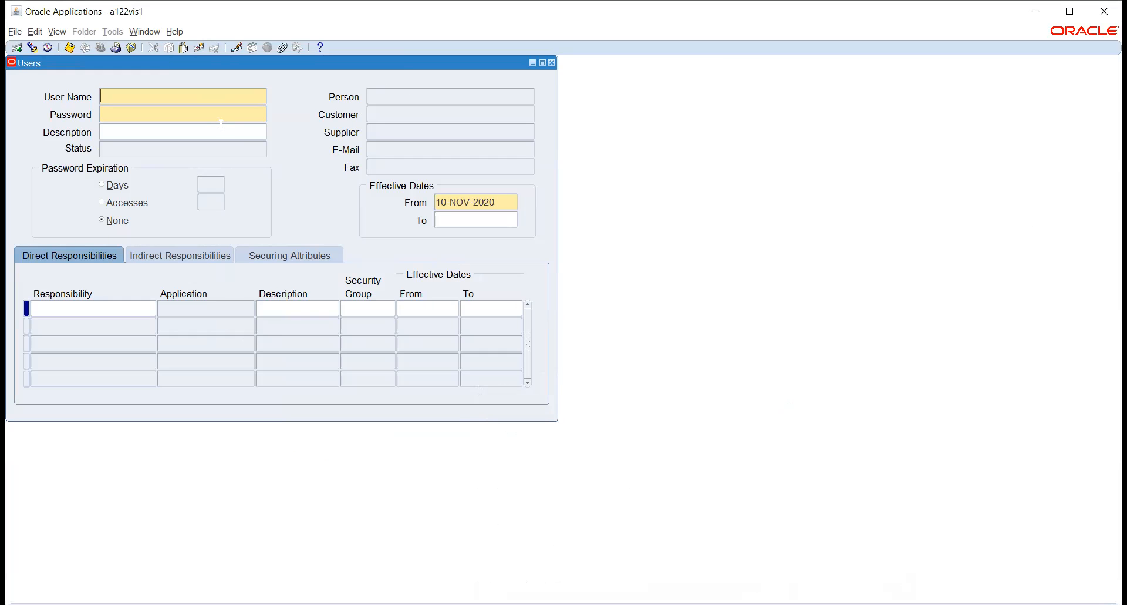
pyautogui.press('F11')
pyautogui.write('ARUN.D1123')
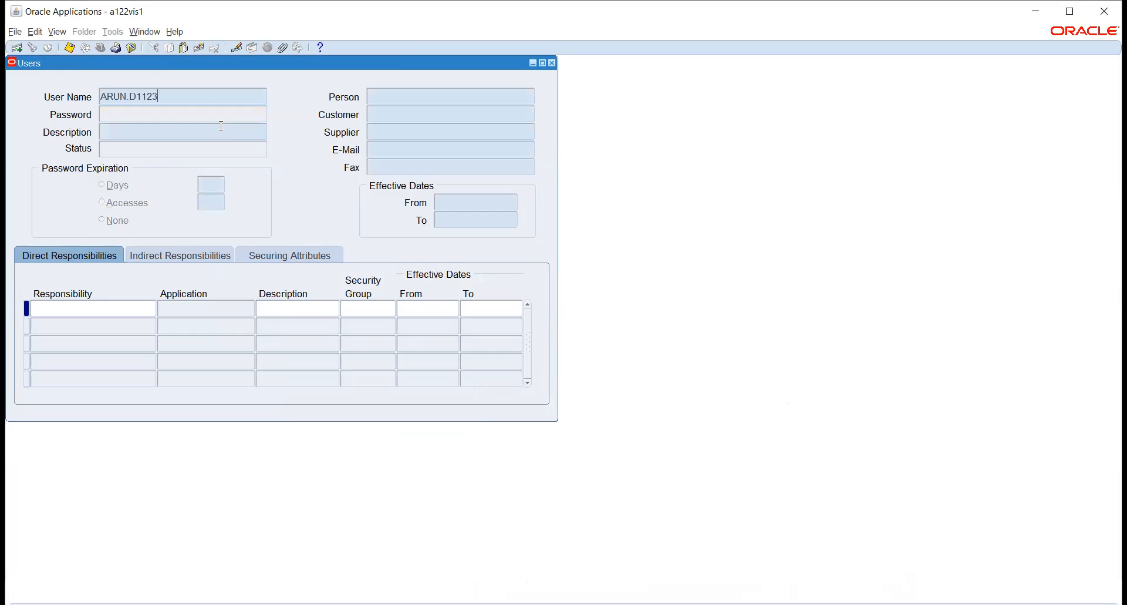
pyautogui.hotkey('ctrl', 'F11')
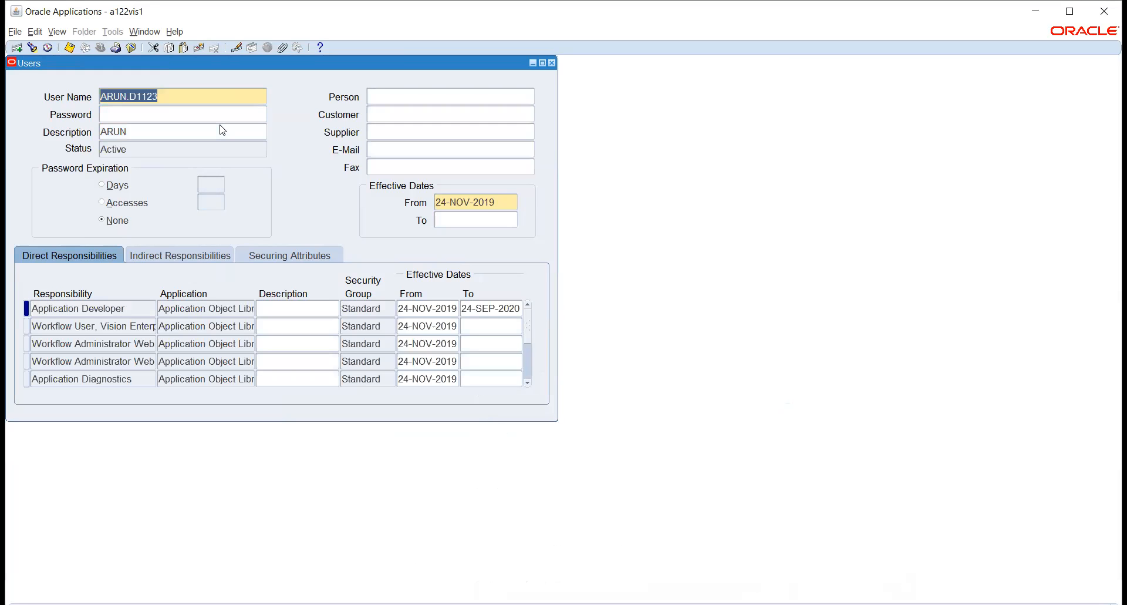
# - Add a direct responsibility row to the user account and assign the TATA_PAYABLE responsibility of Payables
pyautogui.click(79, 327)
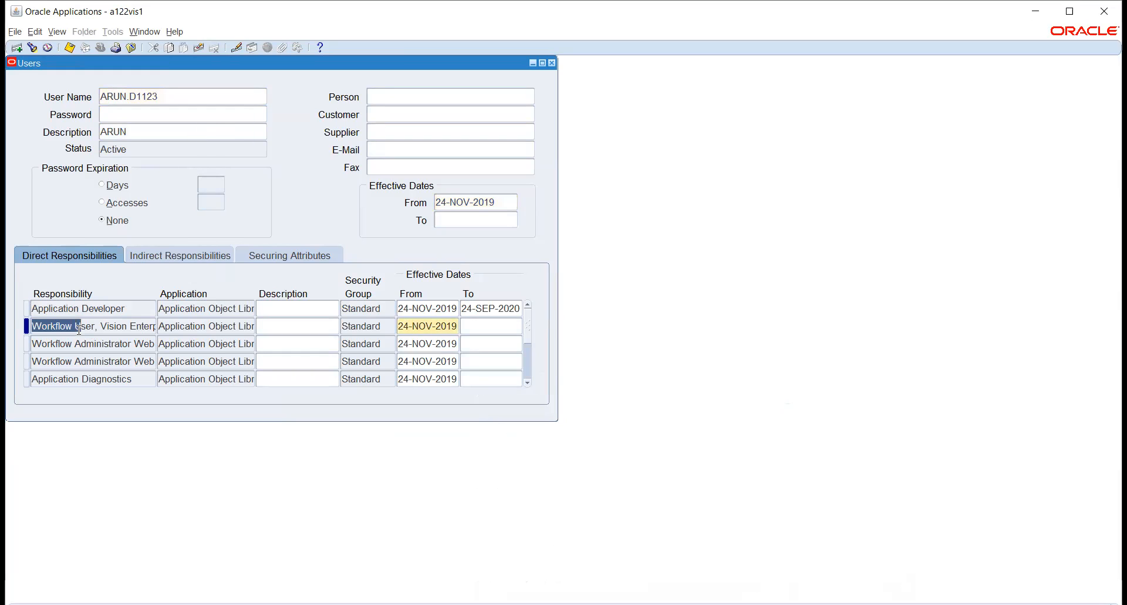
pyautogui.hotkey('ctrl', 'Down')
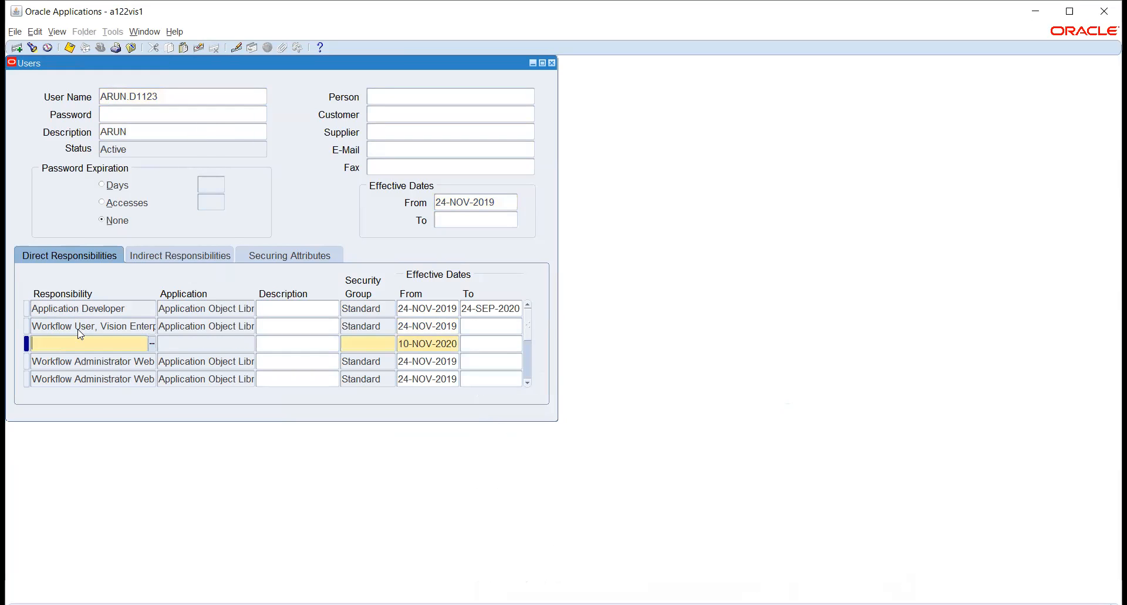
pyautogui.hotkey('alt', 'Tab')
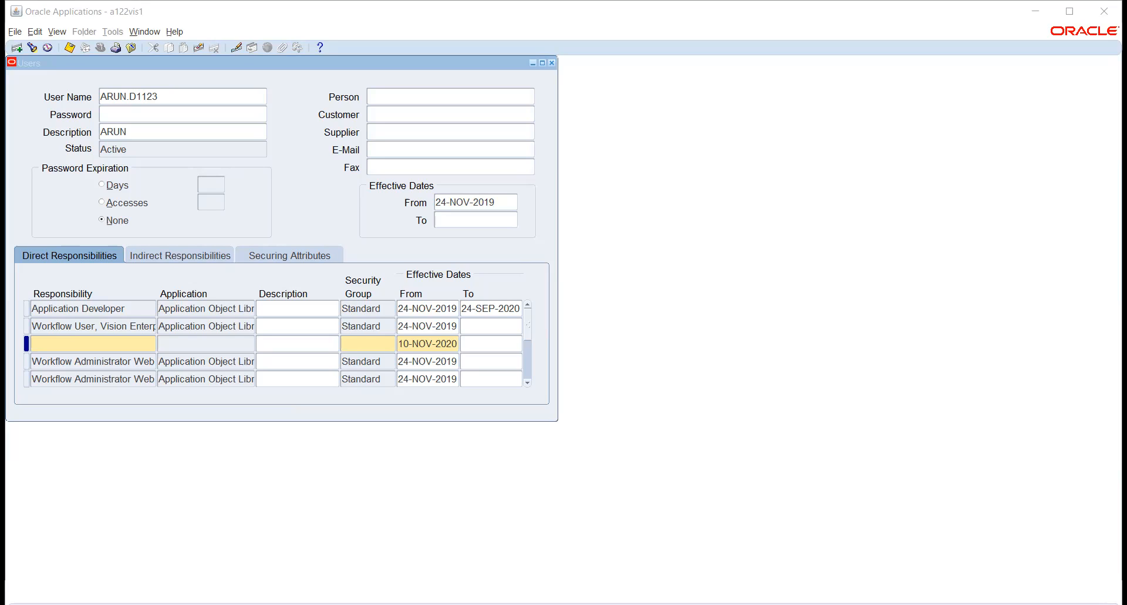
pyautogui.click(152, 289)
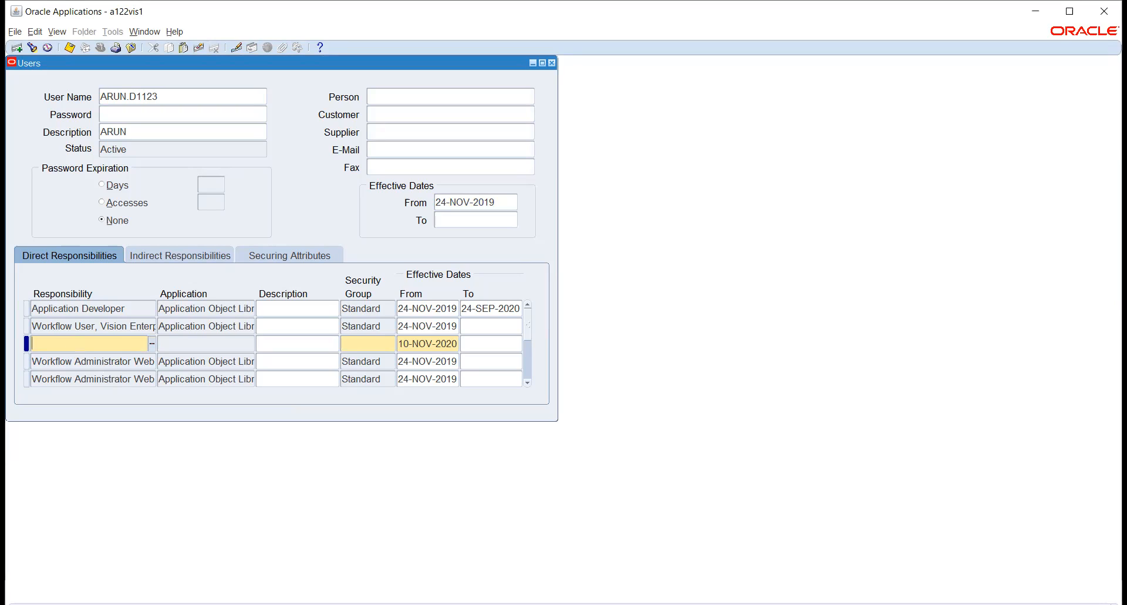
pyautogui.write('TATA')
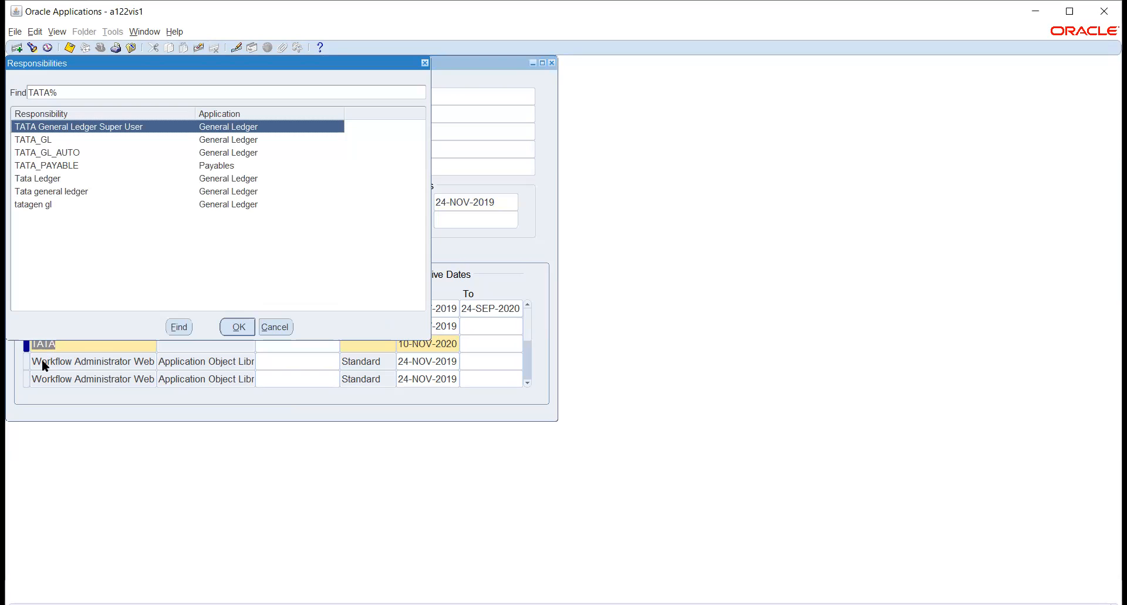
pyautogui.click(48, 166)
pyautogui.doubleClick(46, 169)
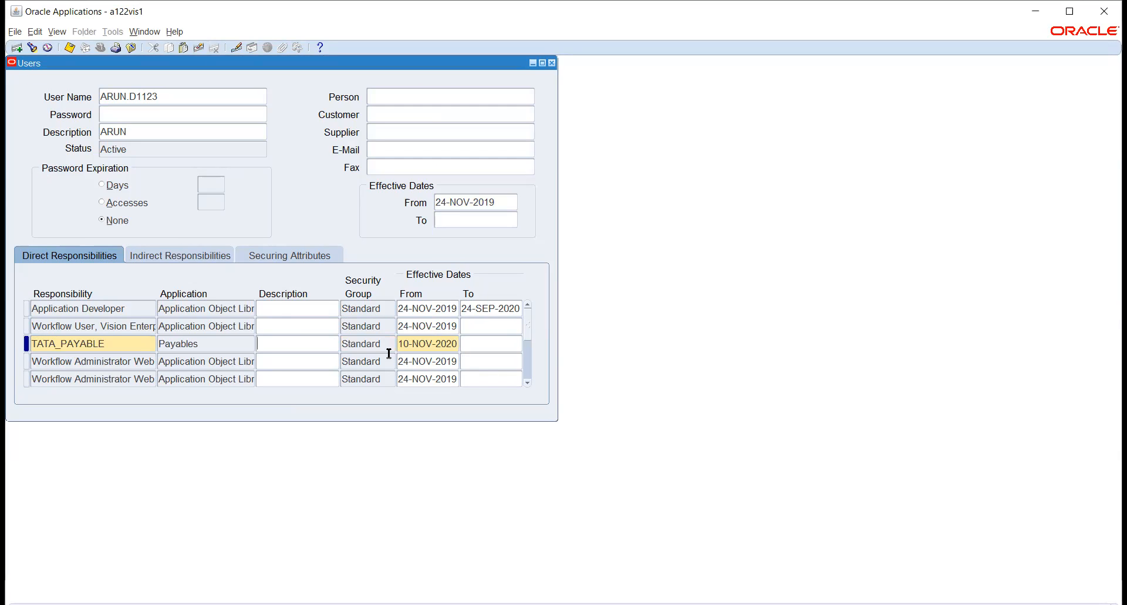
# - Set the start date of the user's TATA_PAYABLE assignment to 1JAN20, and close the Users form
pyautogui.click(417, 343)
pyautogui.doubleClick(417, 345)
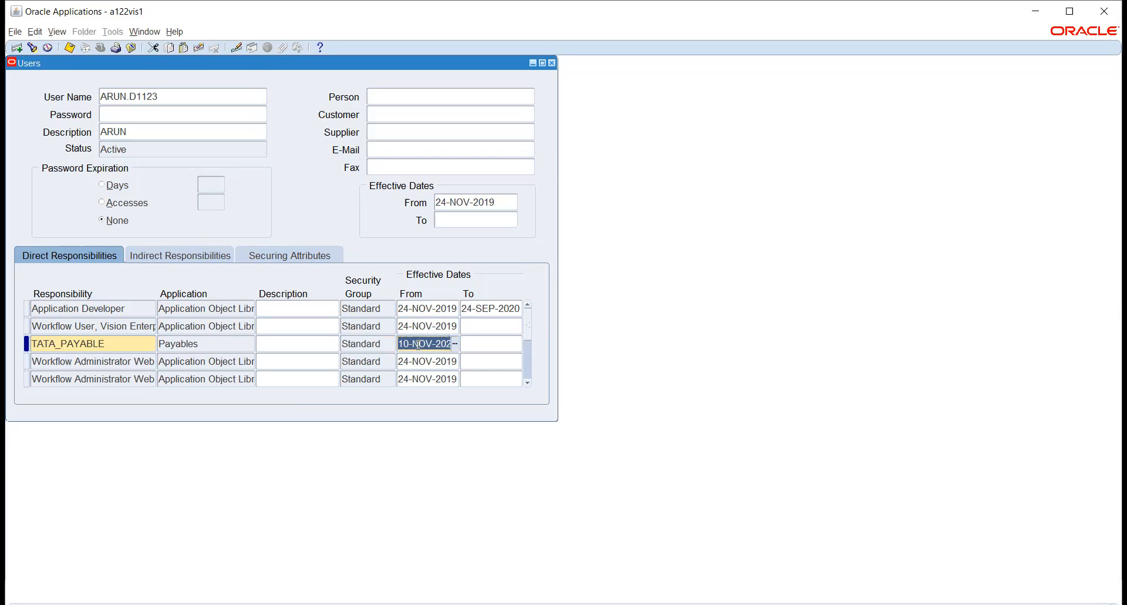
pyautogui.write('1JAN20')
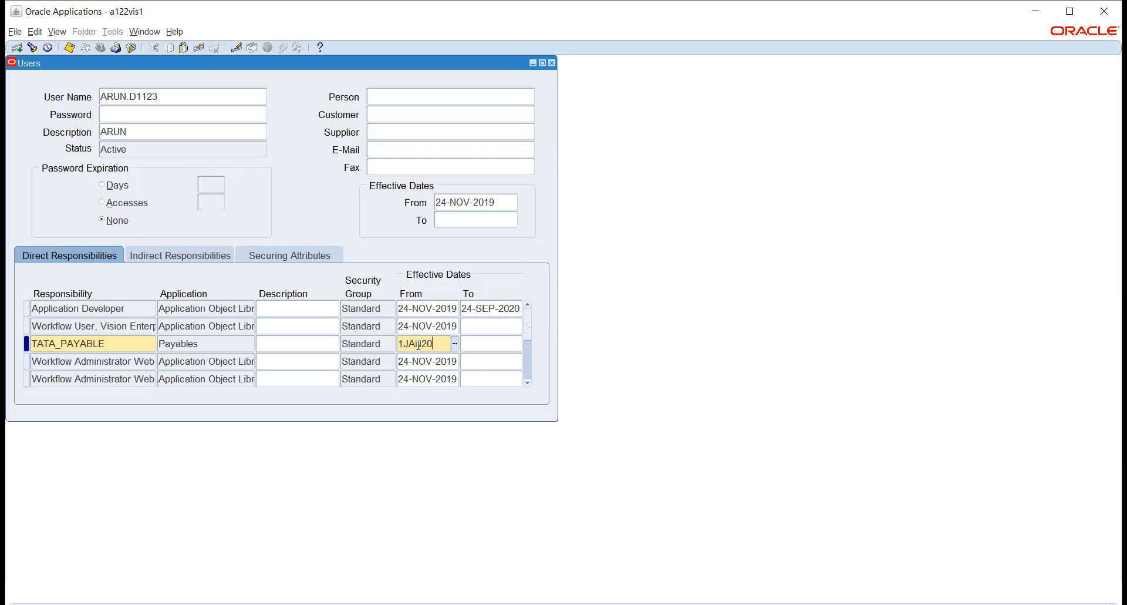
pyautogui.press('Tab')
pyautogui.click(552, 62)
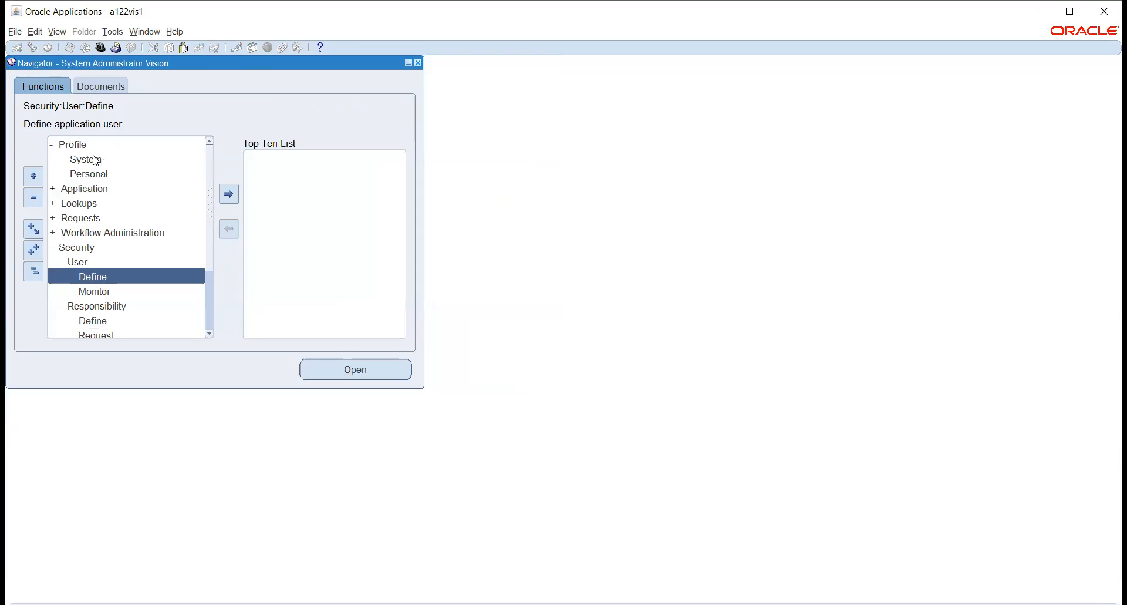
pyautogui.doubleClick(95, 159)
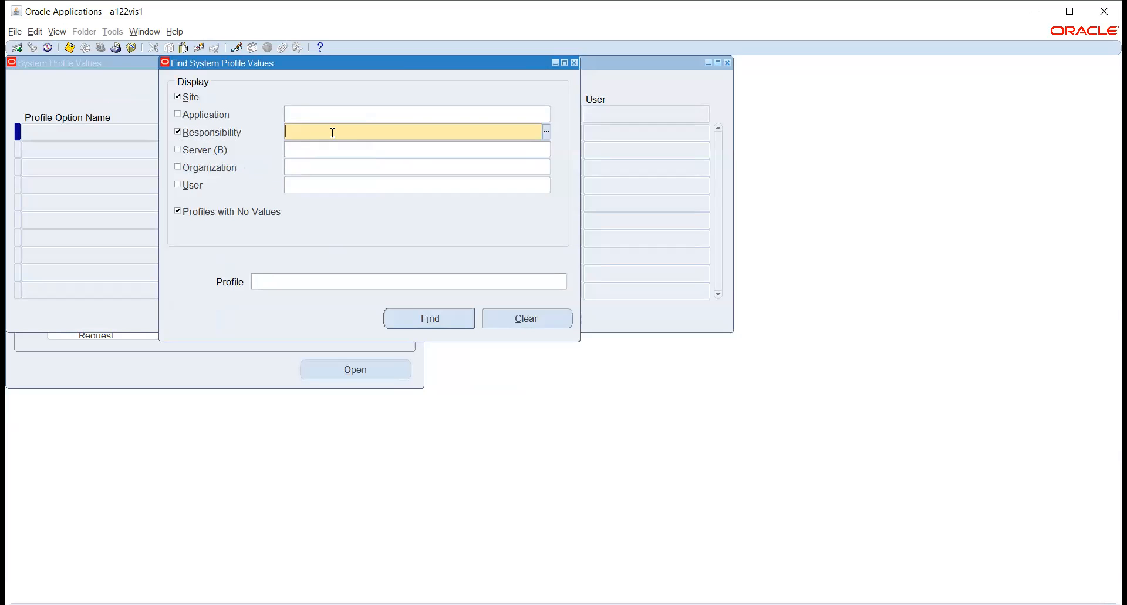
pyautogui.write('TATA PA')
pyautogui.hotkey('shift', 'Home')
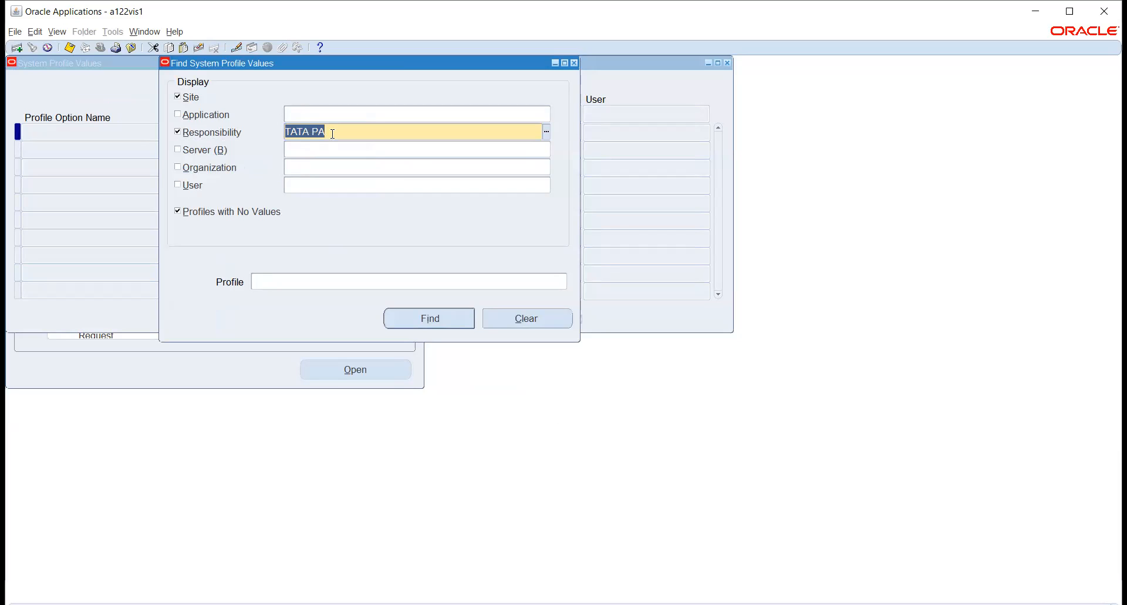
pyautogui.press('BackSpace')
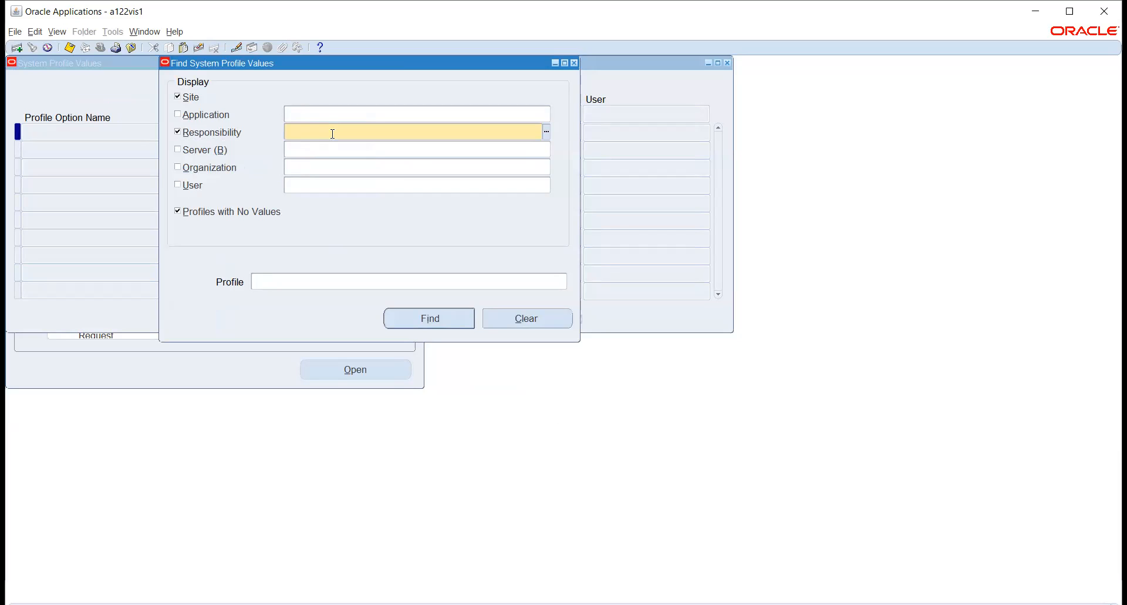
pyautogui.write('TATA')
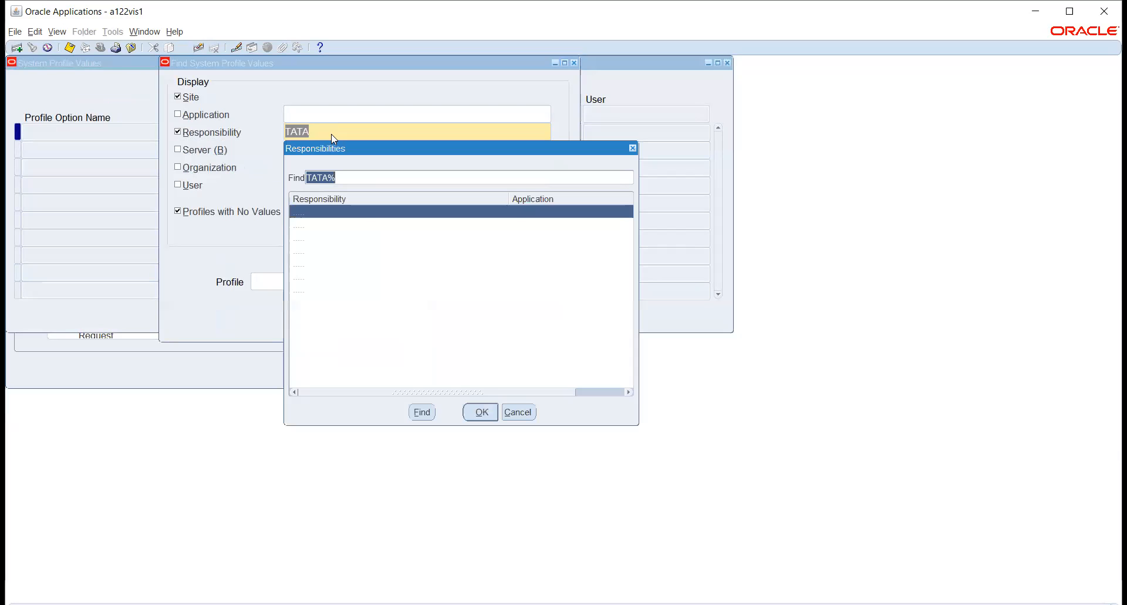
pyautogui.press('Down')
pyautogui.press('Down')
pyautogui.press('Down')
pyautogui.press('Return')
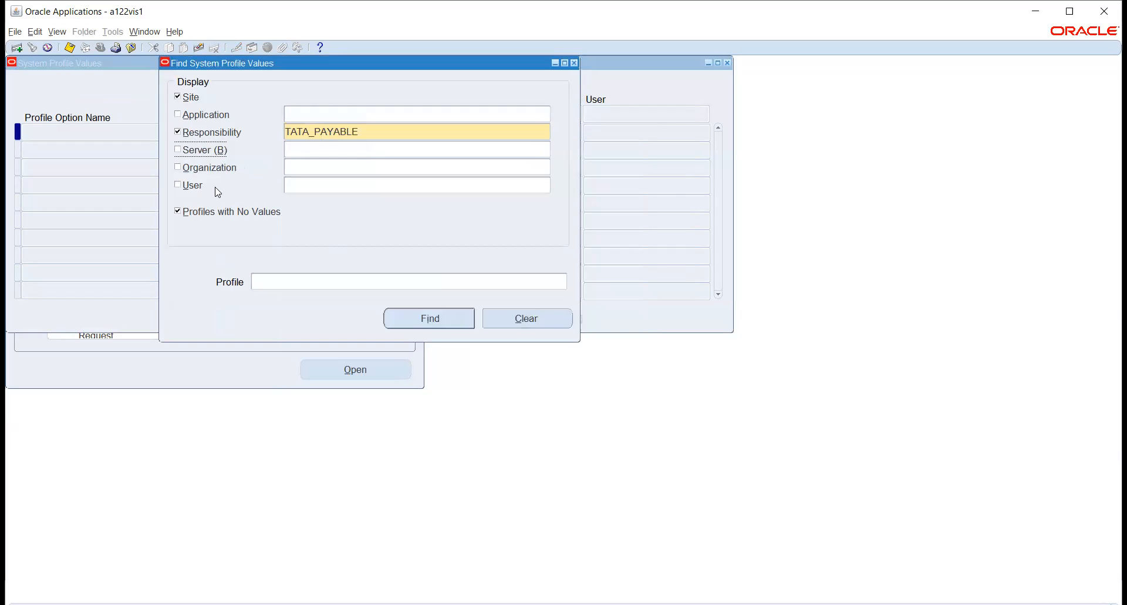
pyautogui.click(472, 276)
pyautogui.click(575, 63)
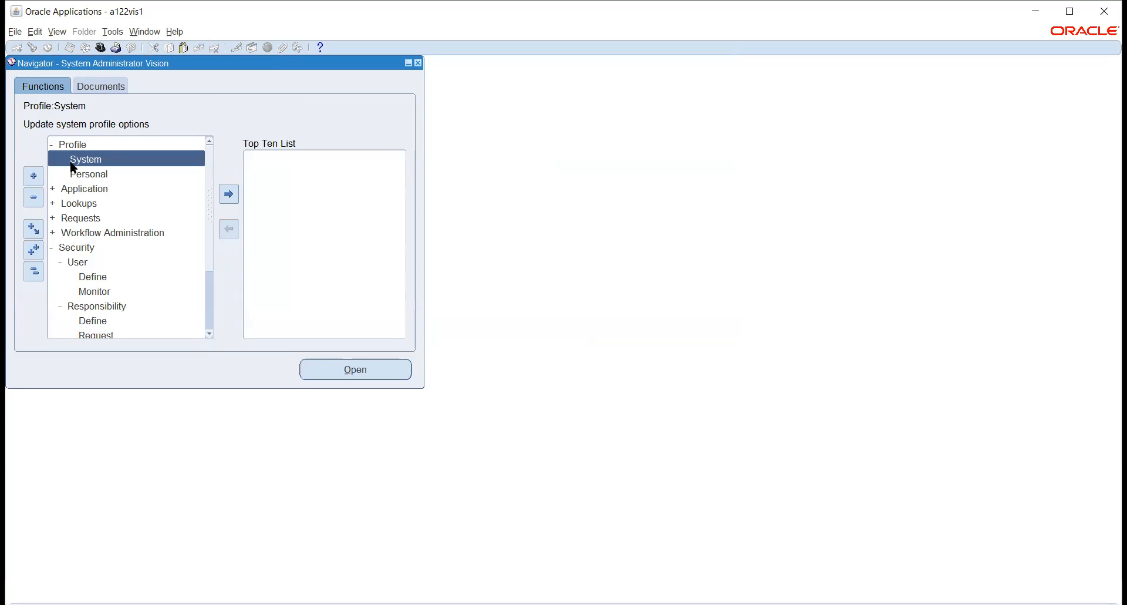
# - Open the system profile search and restrict it to the TATA_PAYABLE responsibility
pyautogui.click(34, 271)
pyautogui.doubleClick(74, 144)
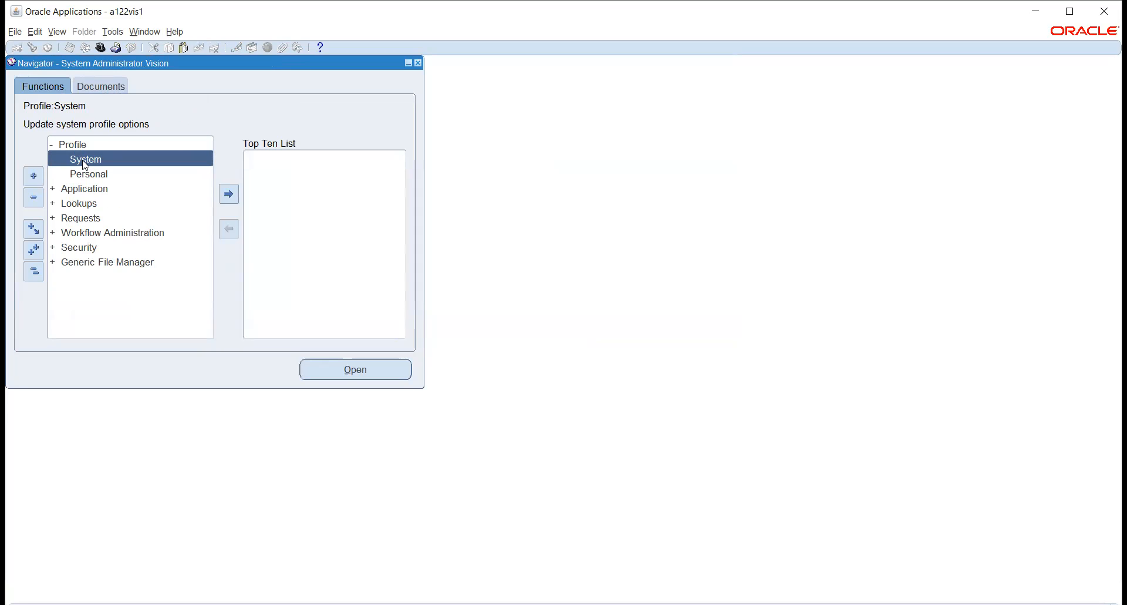
pyautogui.doubleClick(82, 160)
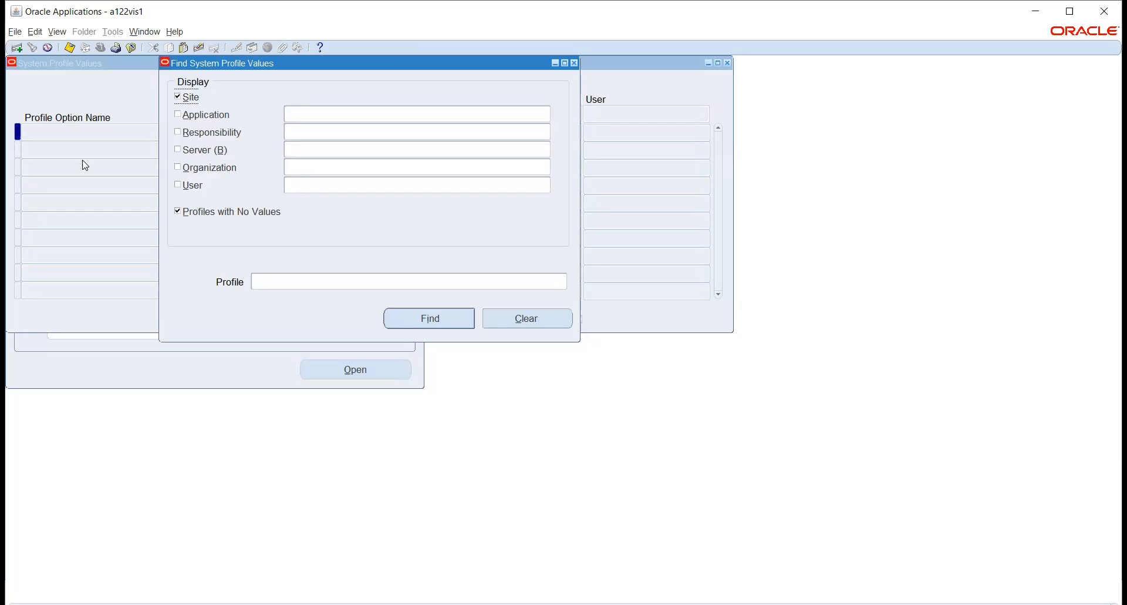
pyautogui.click(189, 133)
pyautogui.write('TATA')
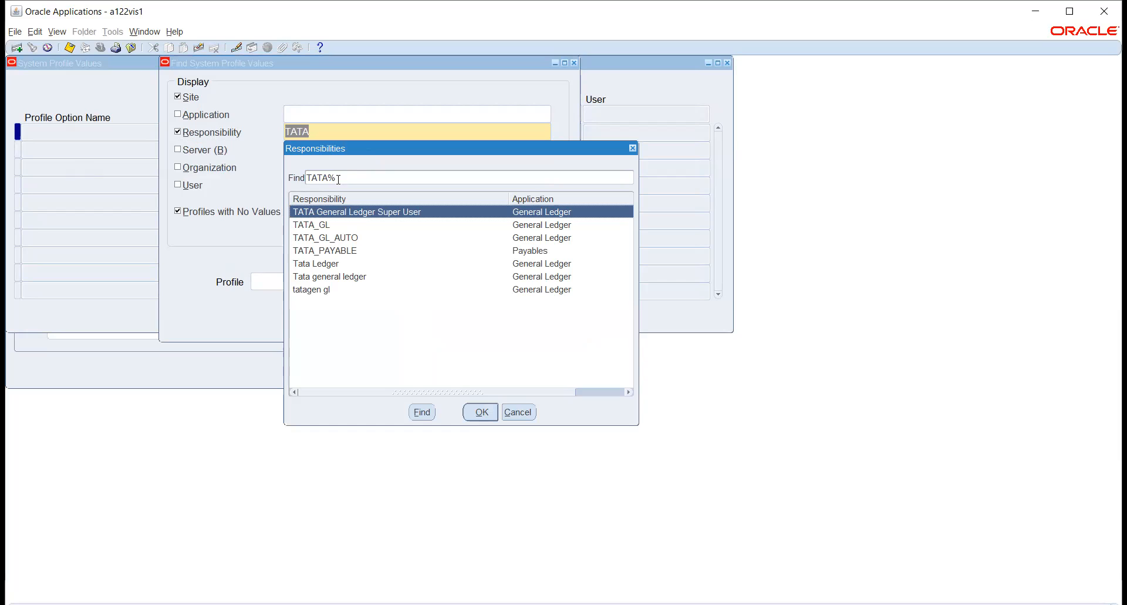
pyautogui.click(346, 252)
pyautogui.click(480, 412)
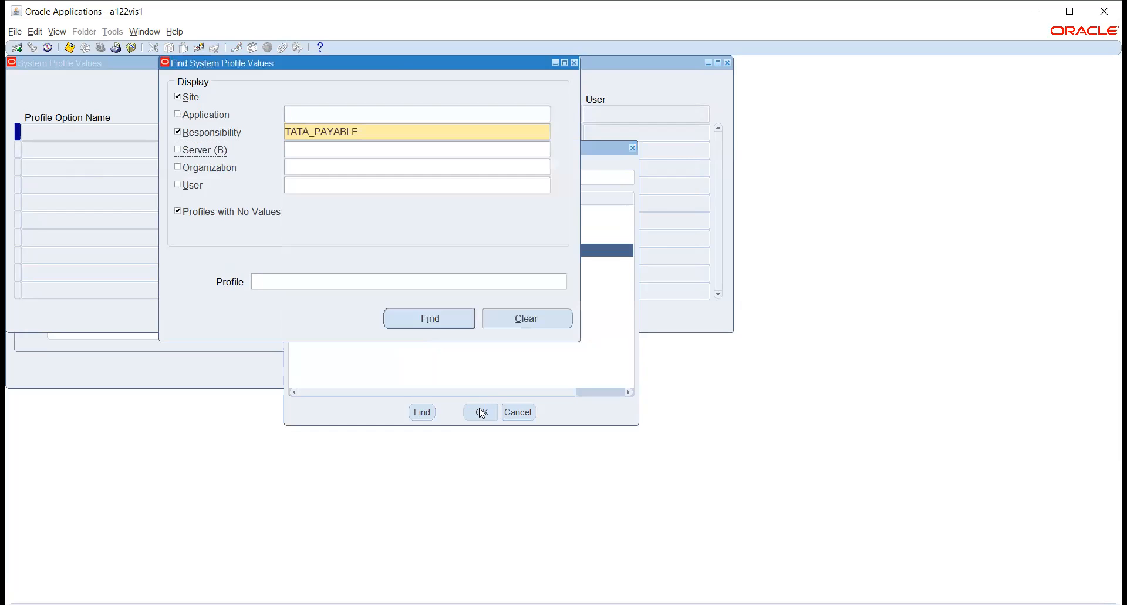
# - Choose the MO: Operating Unit profile by searching for %mo%OPER%, and find its values for the responsibility
pyautogui.click(386, 281)
pyautogui.click(562, 282)
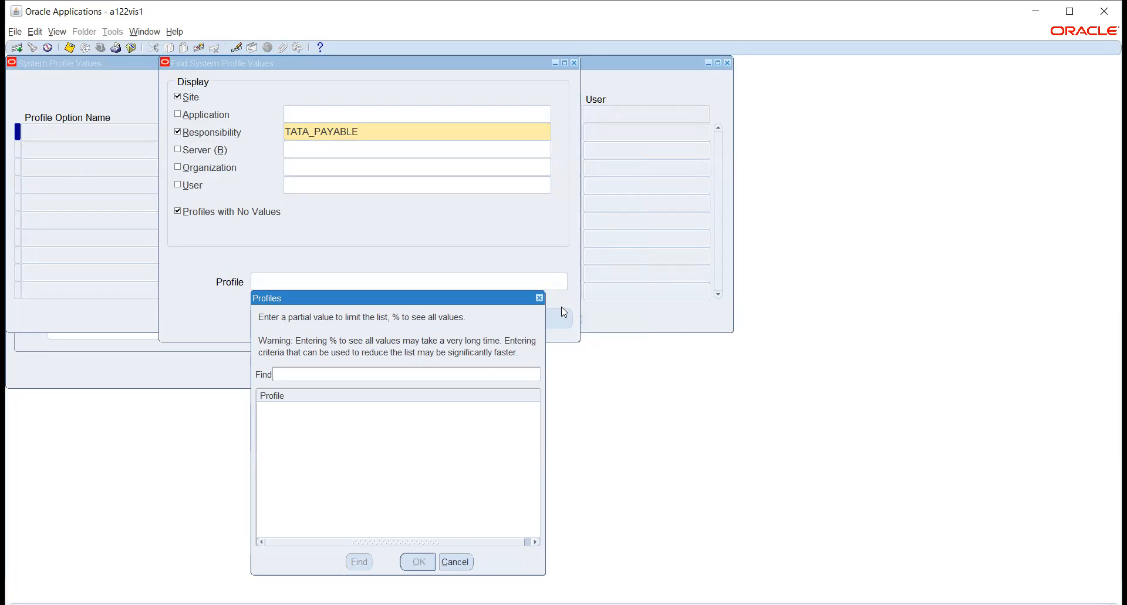
pyautogui.write('%mo%OPER%')
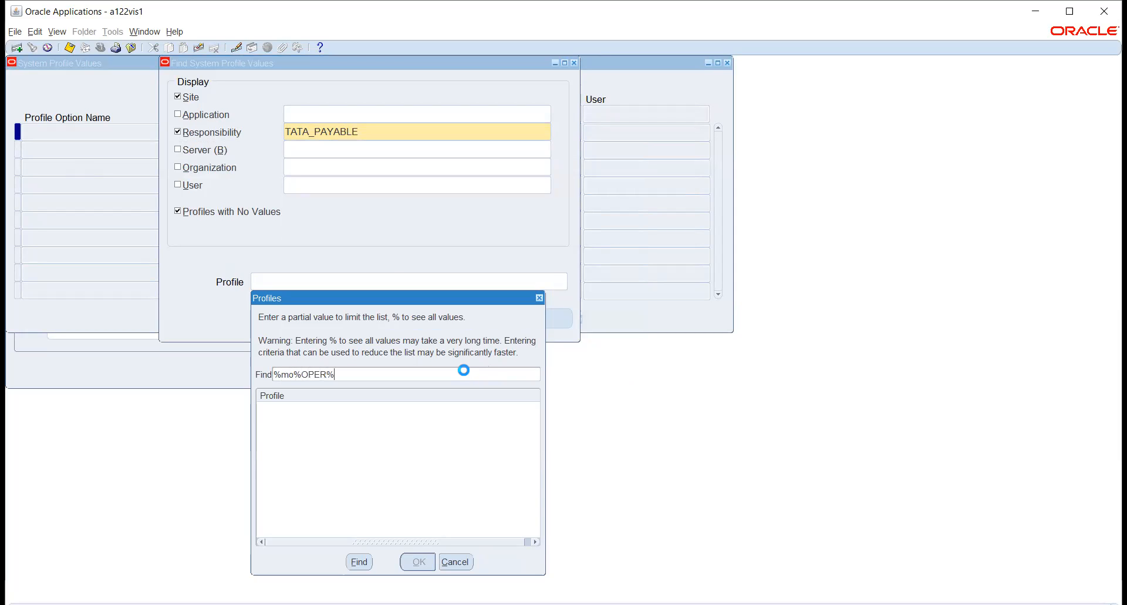
pyautogui.press('Return')
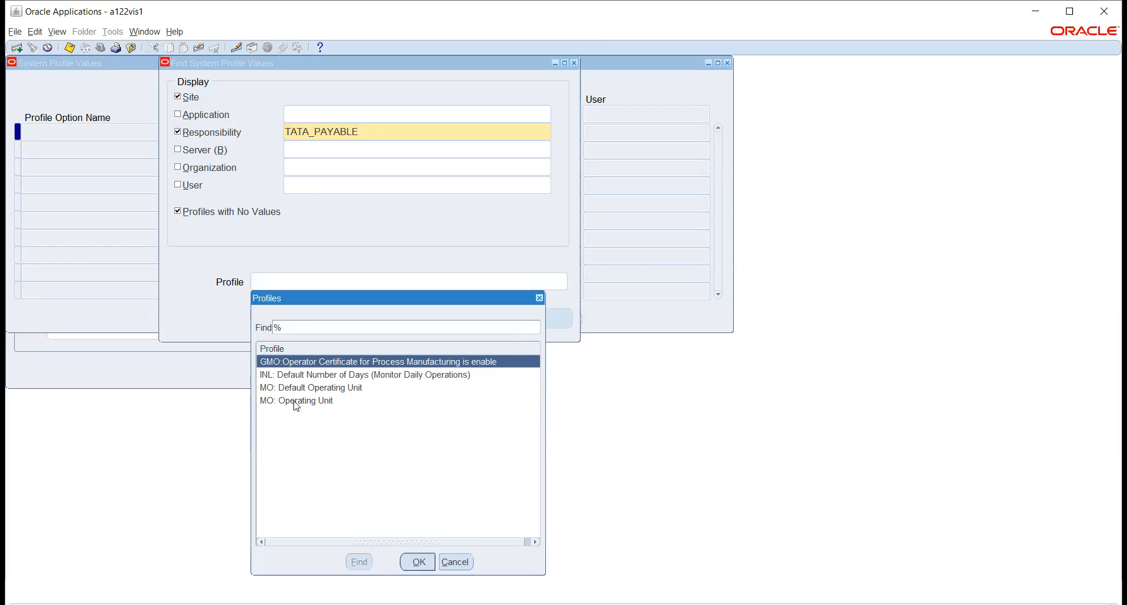
pyautogui.click(315, 399)
pyautogui.click(417, 561)
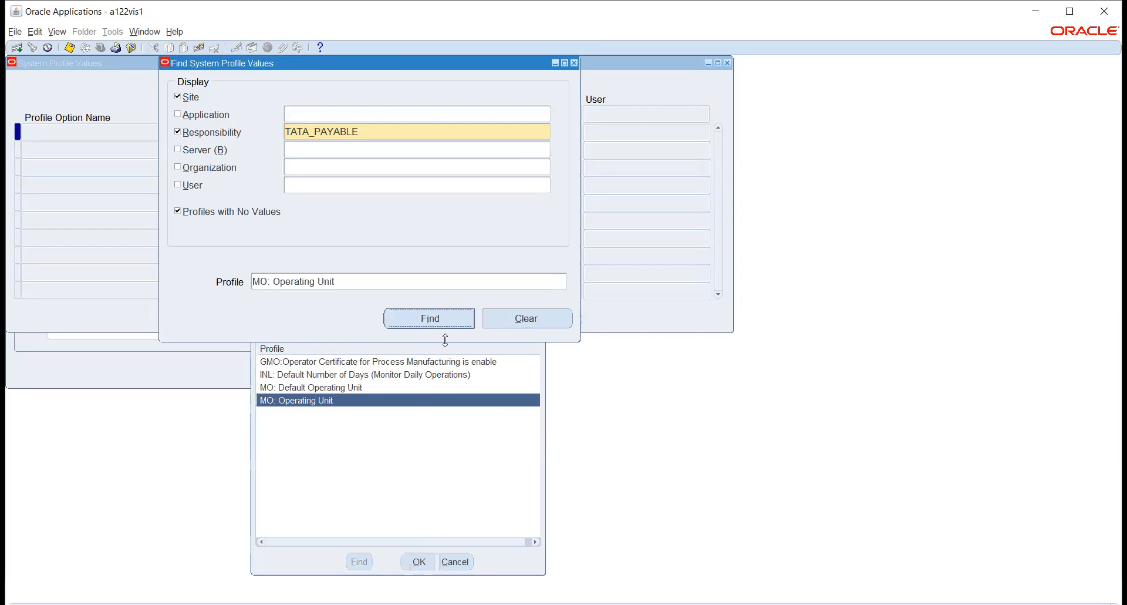
pyautogui.click(417, 309)
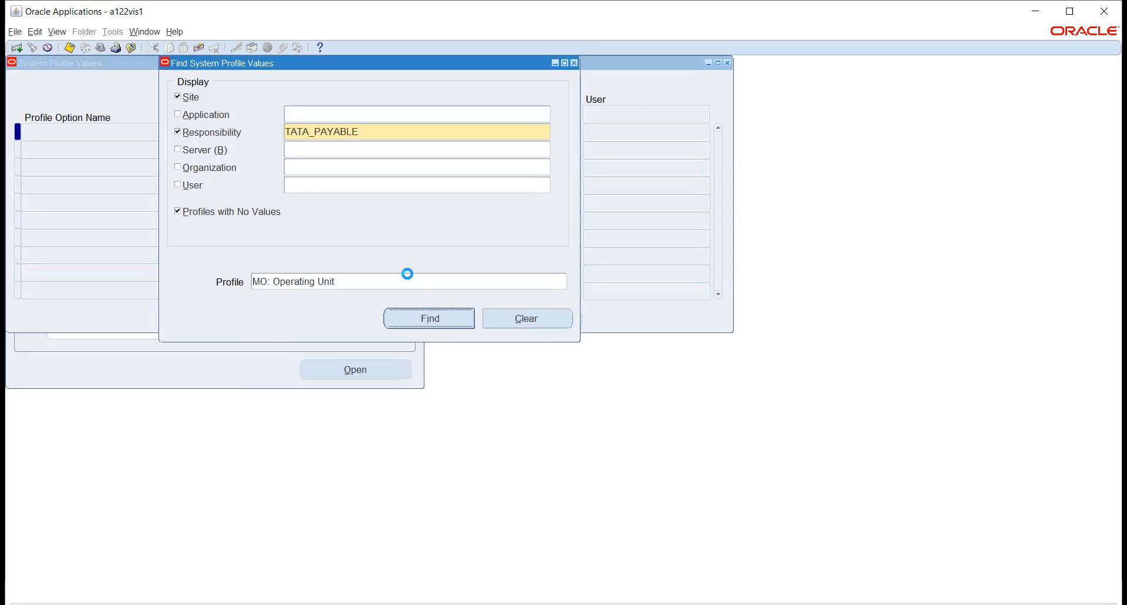
# - Set MO: Operating Unit to TATA_AUTO_03 at responsibility level for TATA_PAYABLE
pyautogui.click(503, 130)
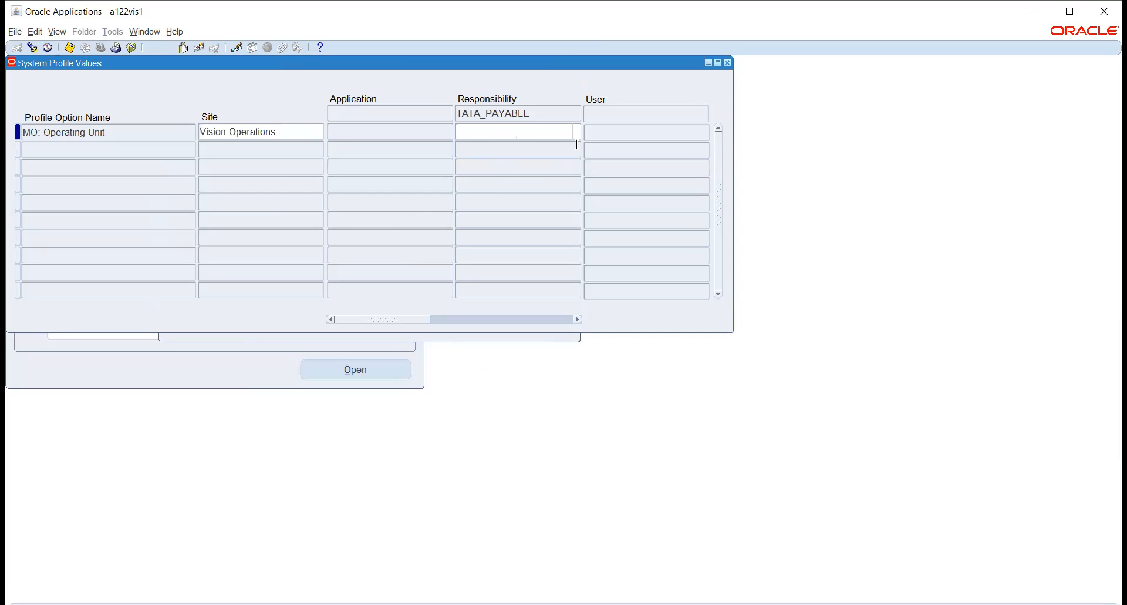
pyautogui.click(576, 132)
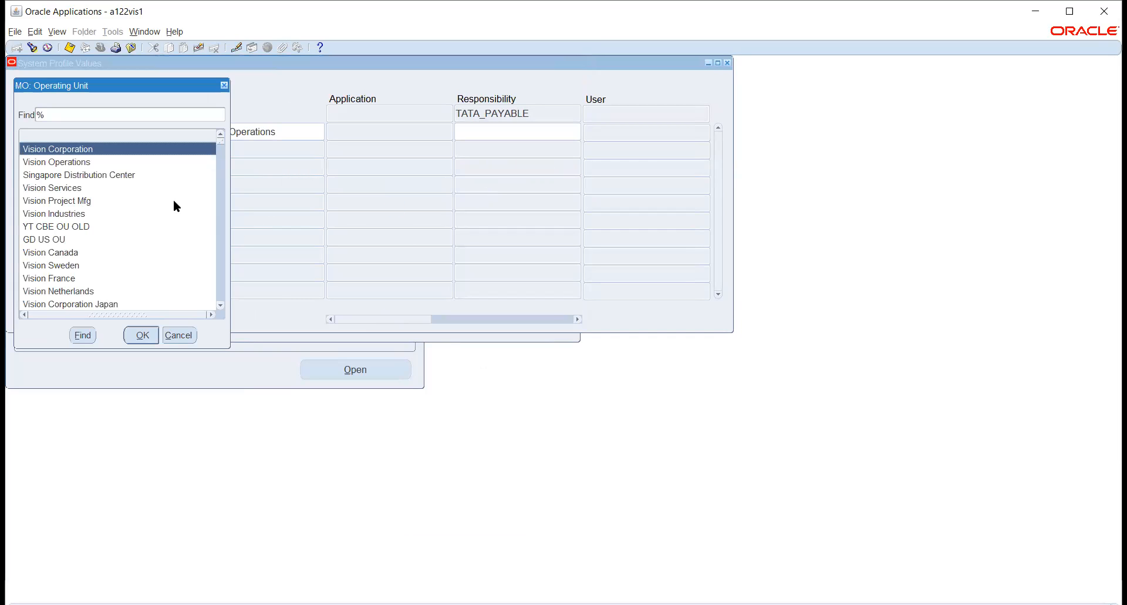
pyautogui.write('t')
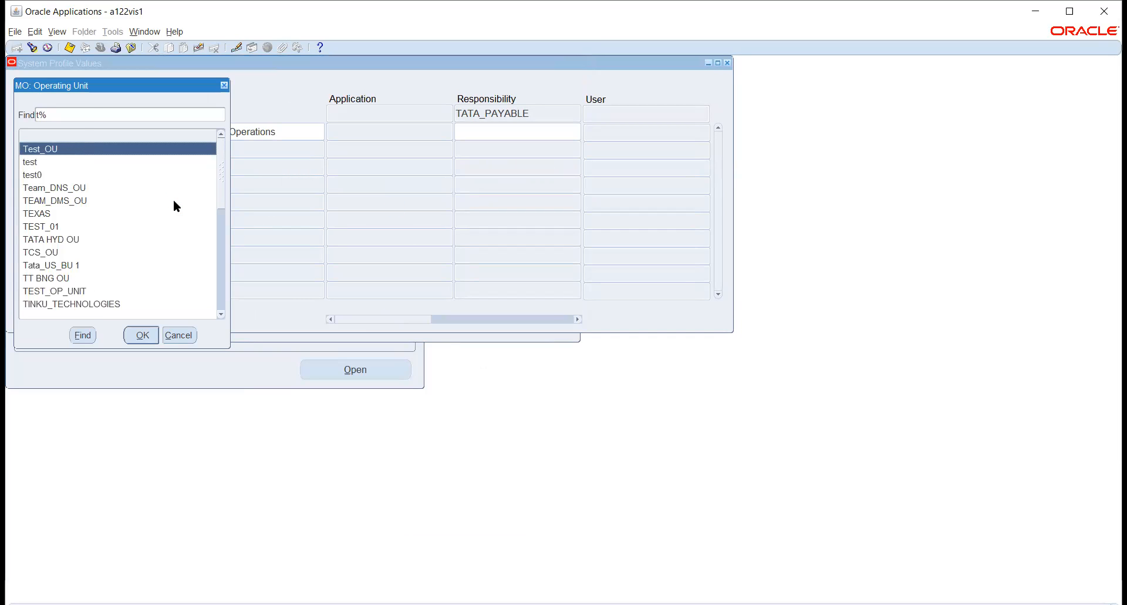
pyautogui.write('a')
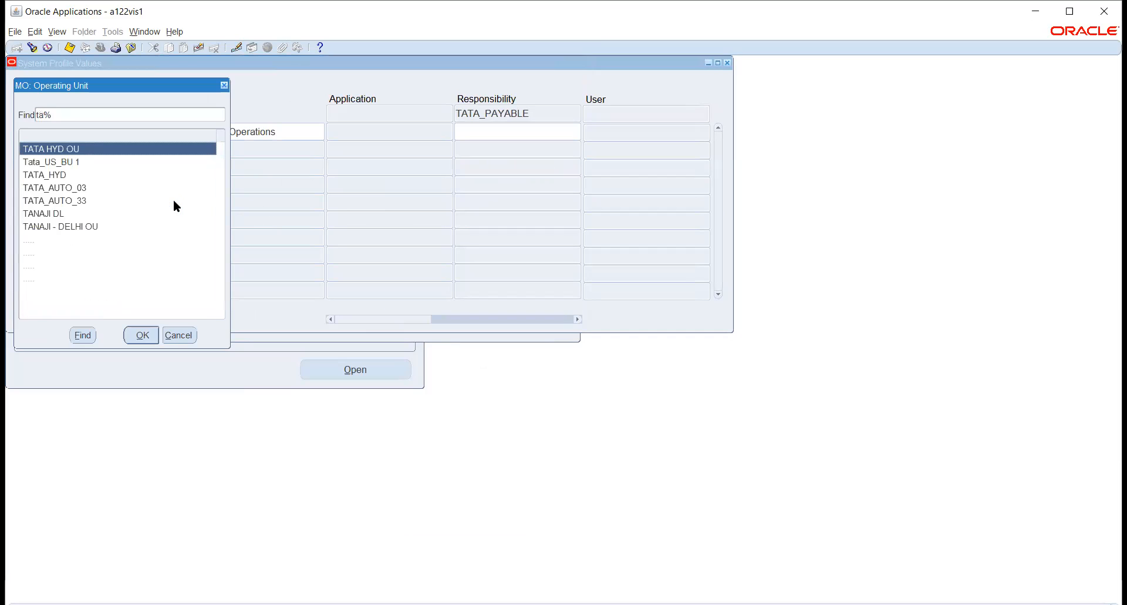
pyautogui.press('Down')
pyautogui.press('Down')
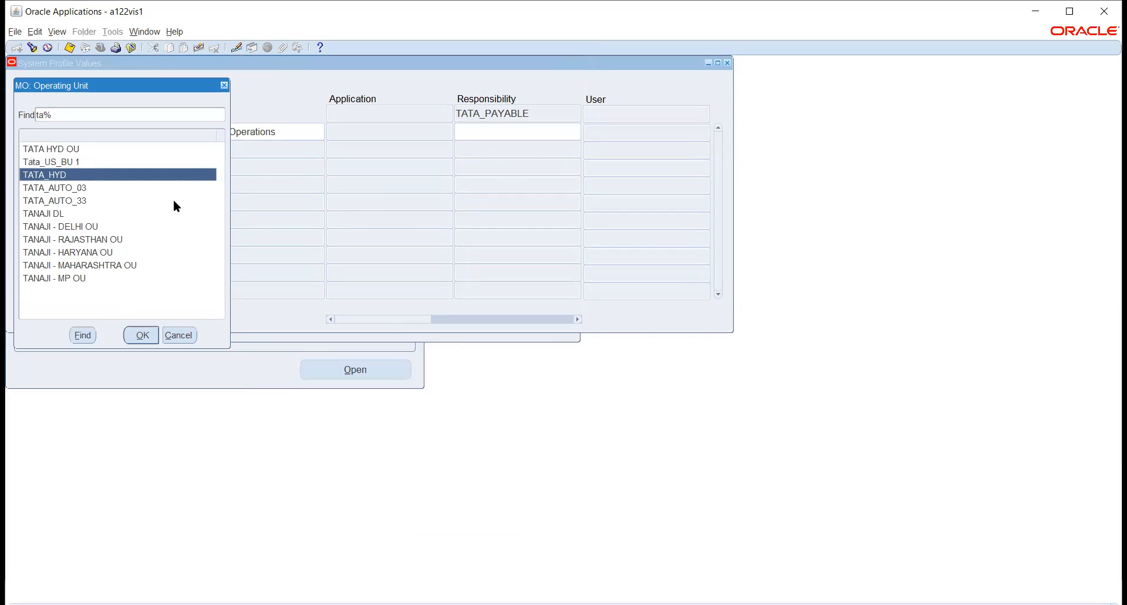
pyautogui.press('Down')
pyautogui.press('Return')
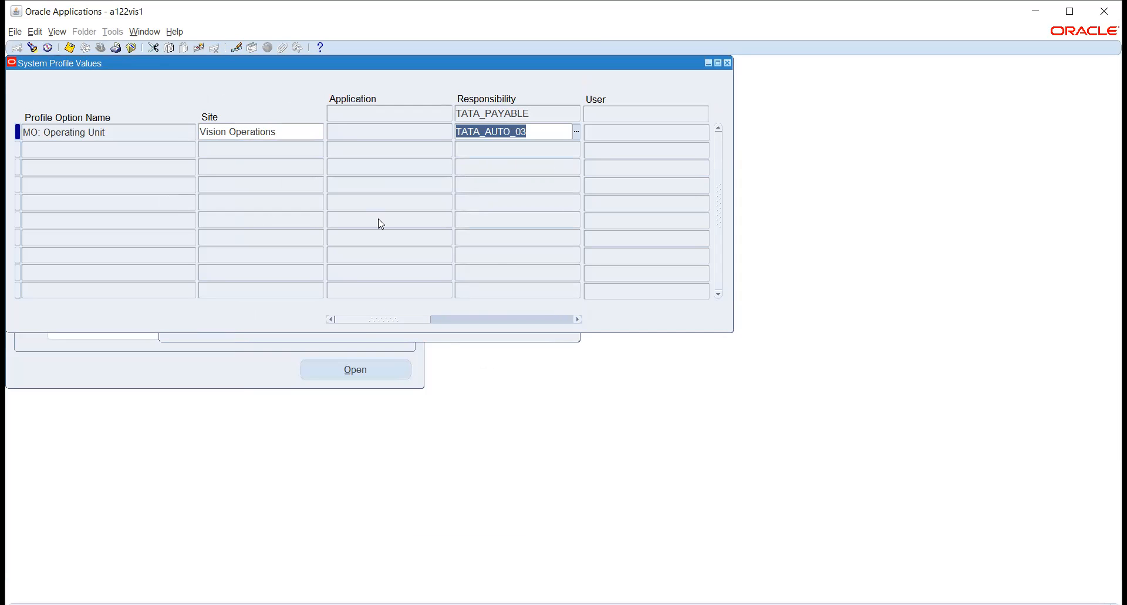
# - Choose the MO: Default Operating Unit profile by searching for %MO%OPE%, and find its values for TATA_PAYABLE
pyautogui.click(450, 337)
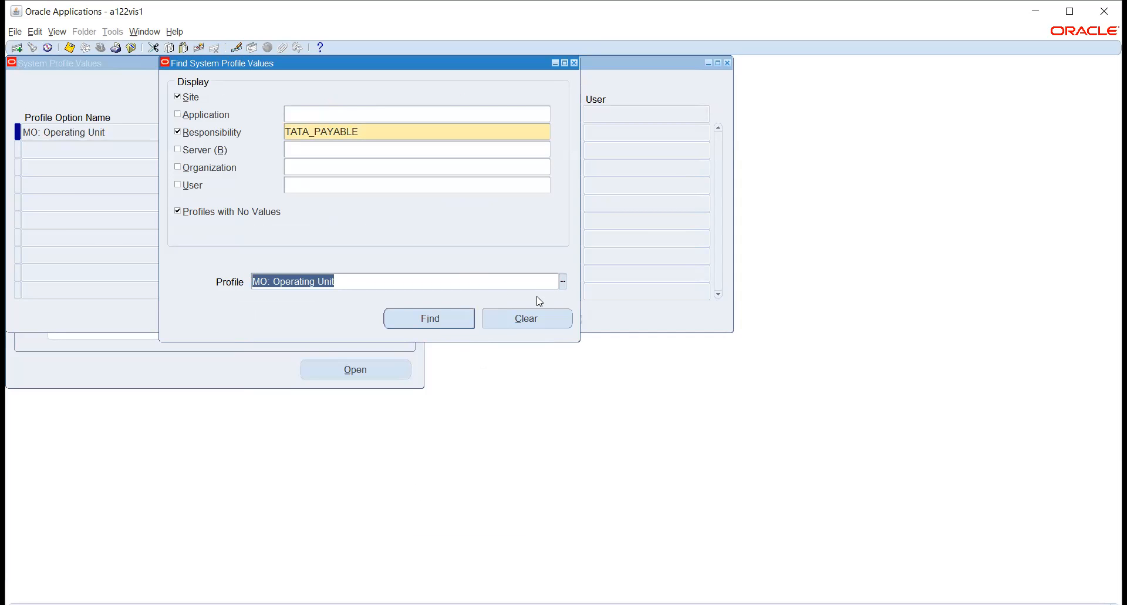
pyautogui.click(562, 281)
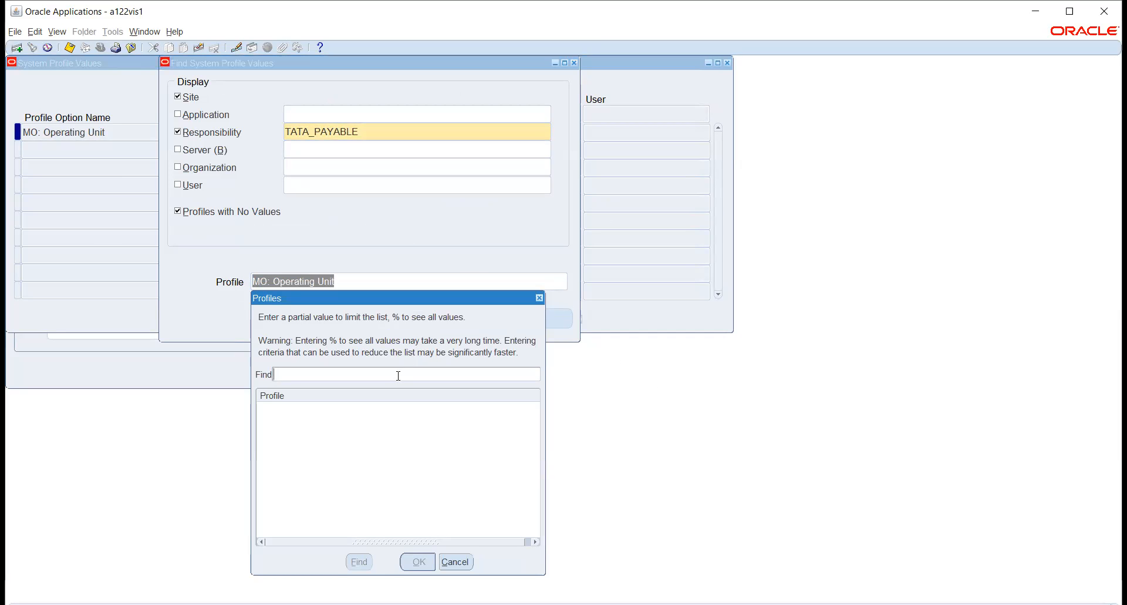
pyautogui.write('%MO%OPE%')
pyautogui.press('Return')
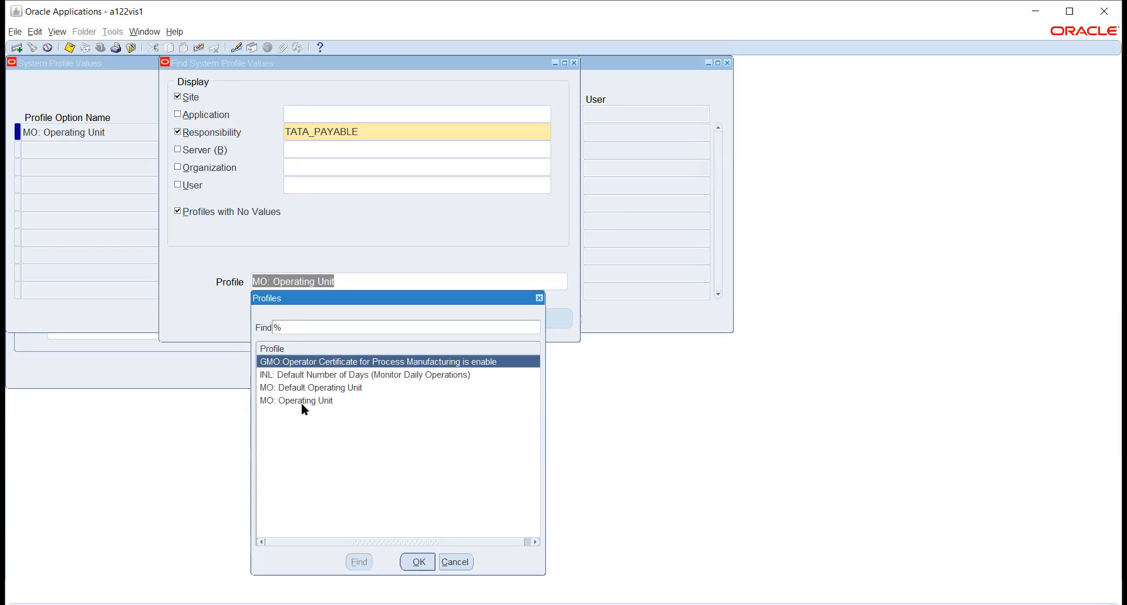
pyautogui.click(297, 388)
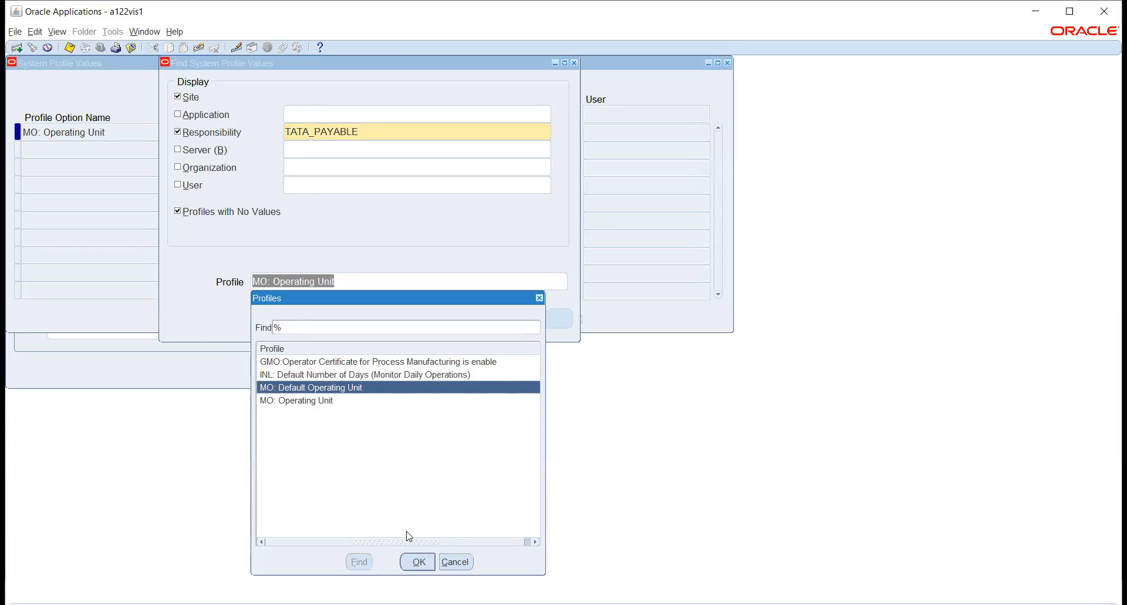
pyautogui.click(419, 561)
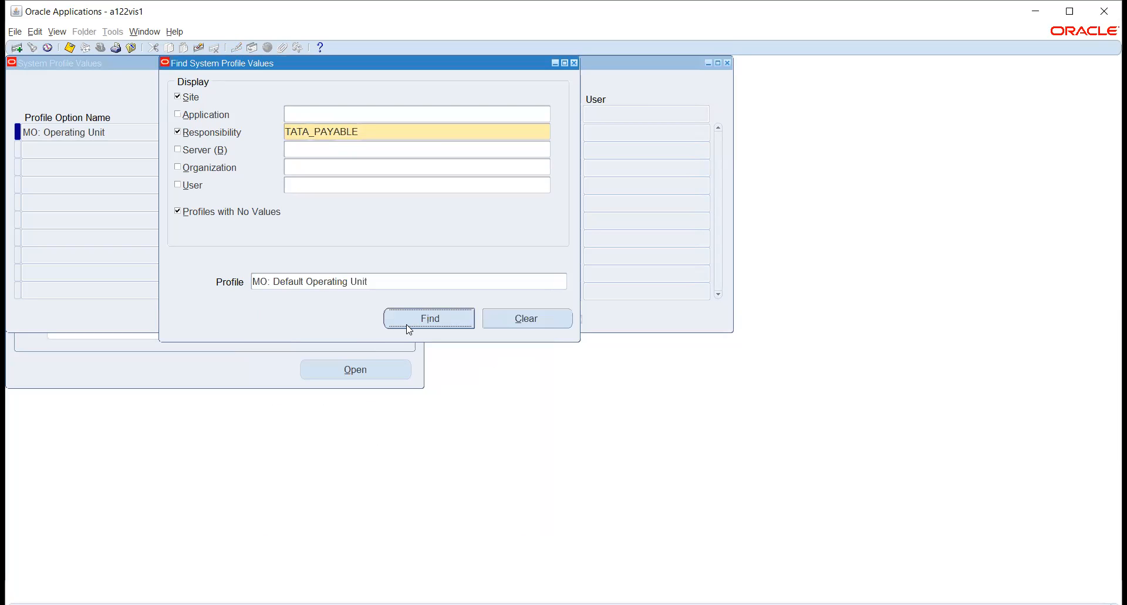
pyautogui.click(409, 325)
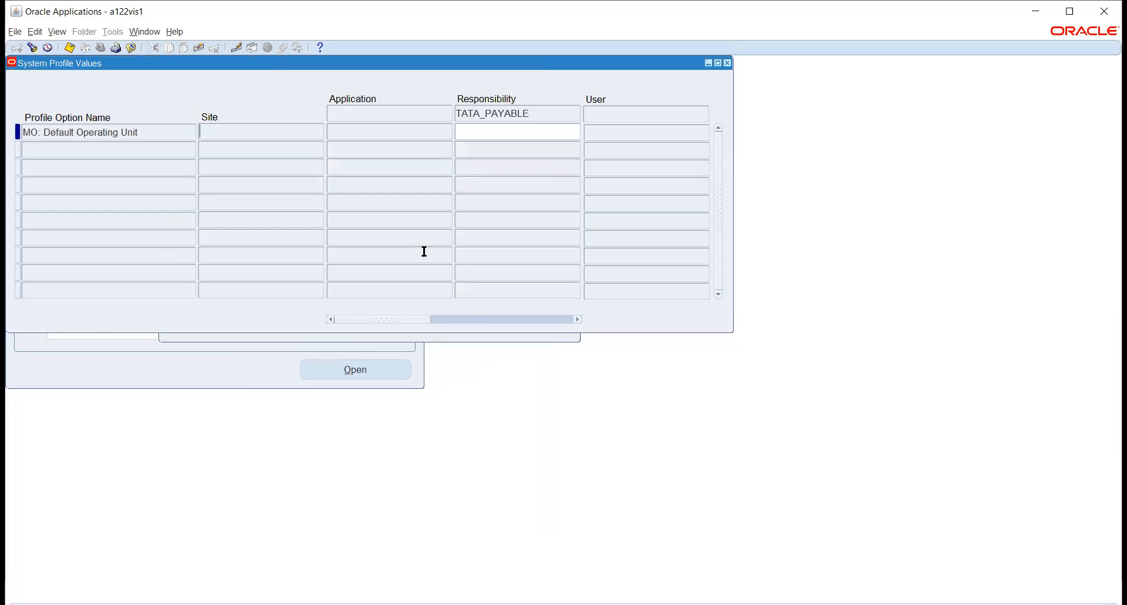
# - Set MO: Default Operating Unit to TATA_AUTO_03 at responsibility level for TATA_PAYABLE, and close the profile values form
pyautogui.click(518, 132)
pyautogui.click(575, 129)
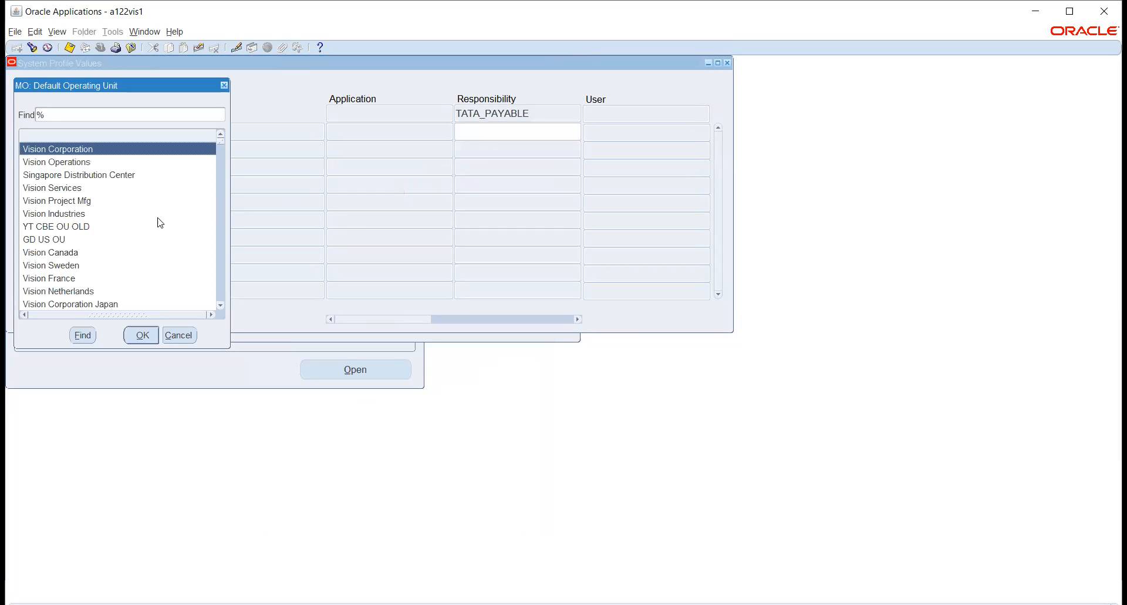
pyautogui.write('m')
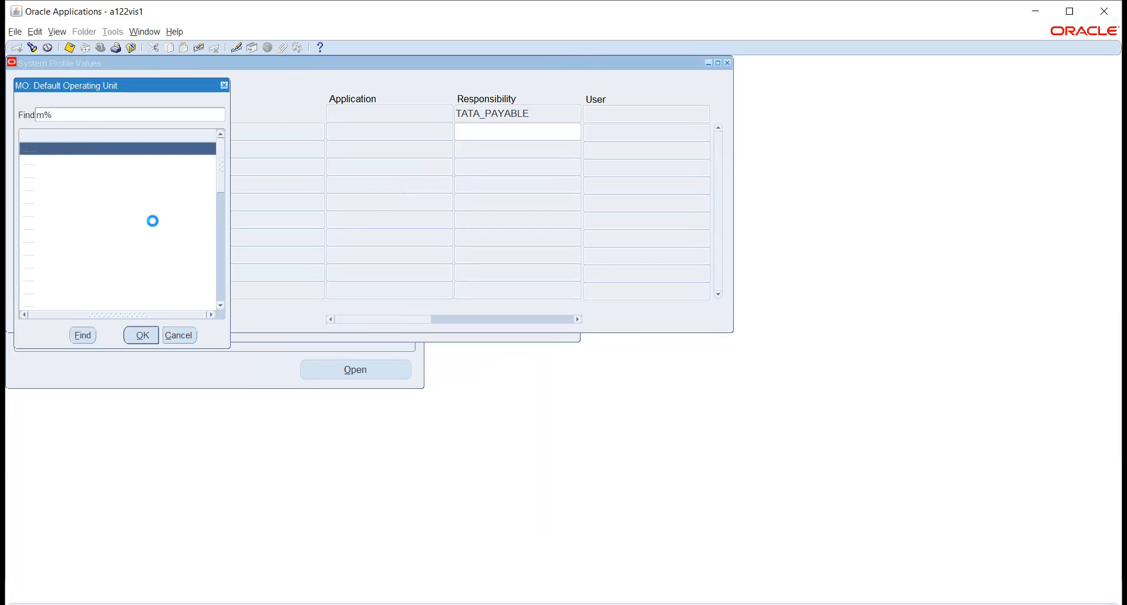
pyautogui.press('BackSpace')
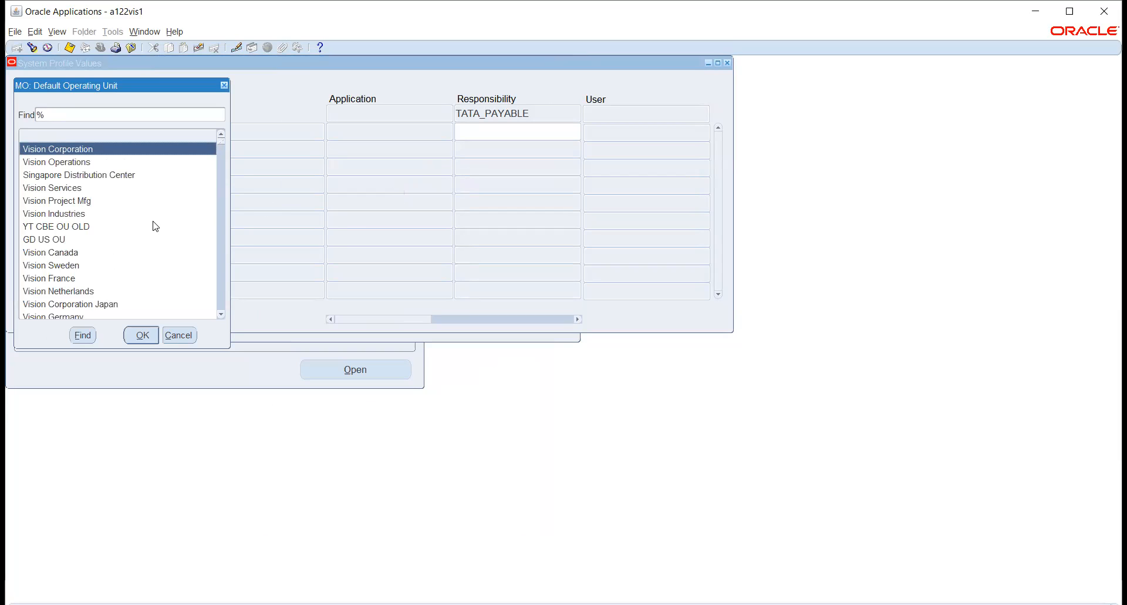
pyautogui.write('ta')
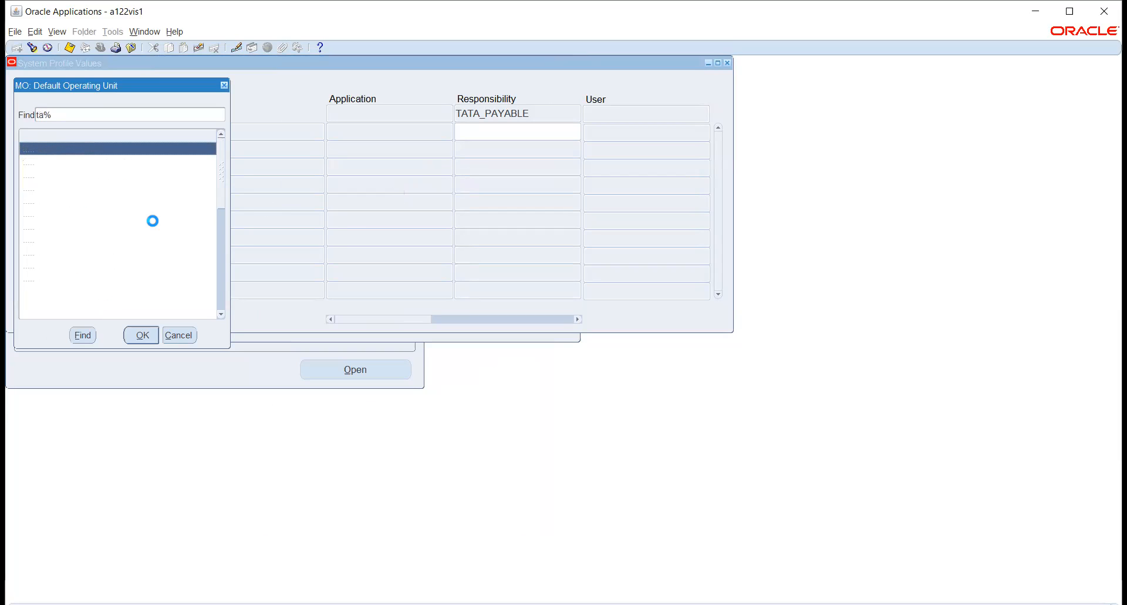
pyautogui.press('Down')
pyautogui.press('Down')
pyautogui.press('Down')
pyautogui.press('Return')
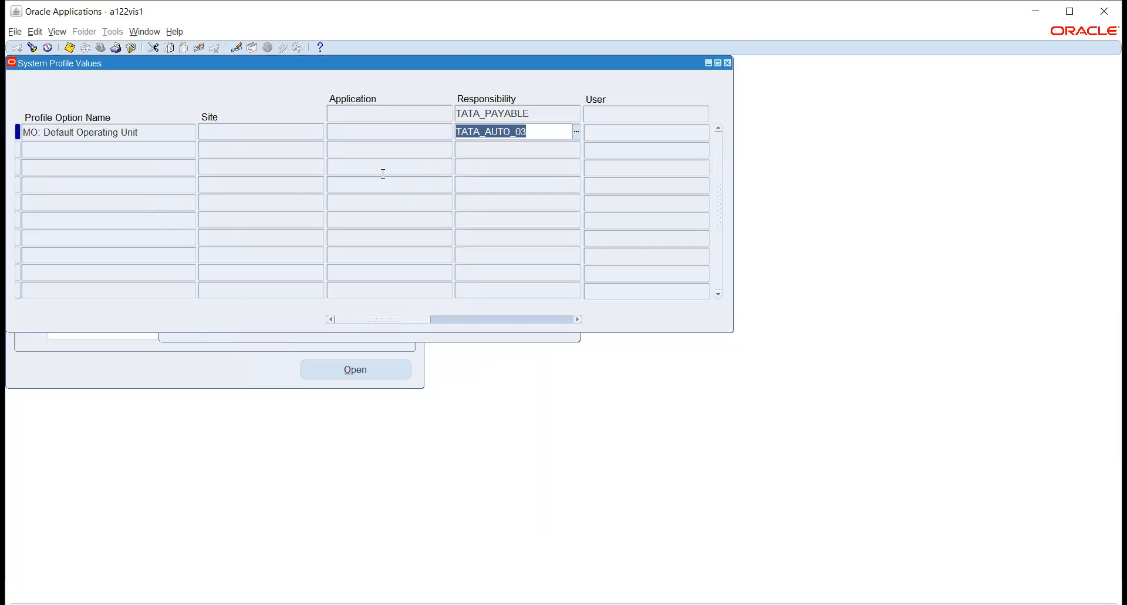
pyautogui.click(727, 62)
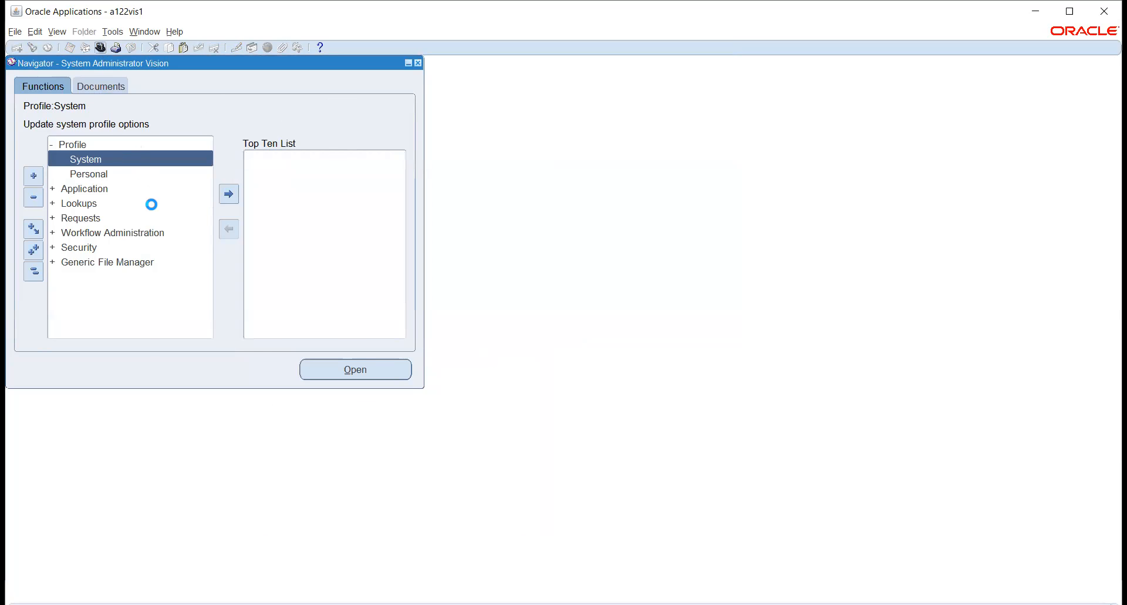
# - Switch to the TATA_PAYABLE responsibility, filtering the responsibilities by t%
pyautogui.write('t%')
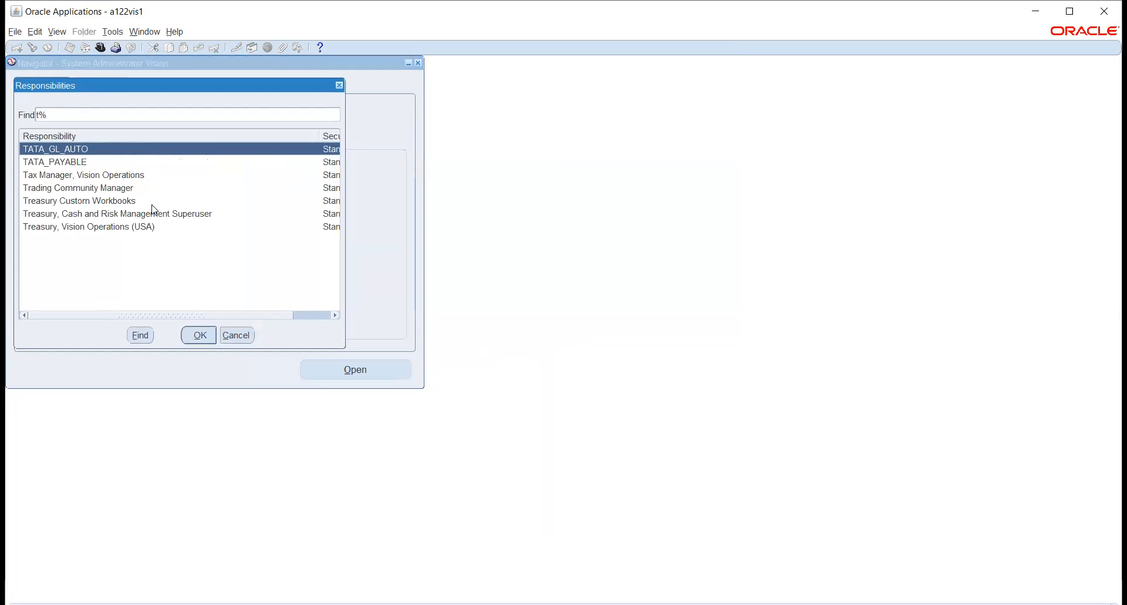
pyautogui.click(74, 162)
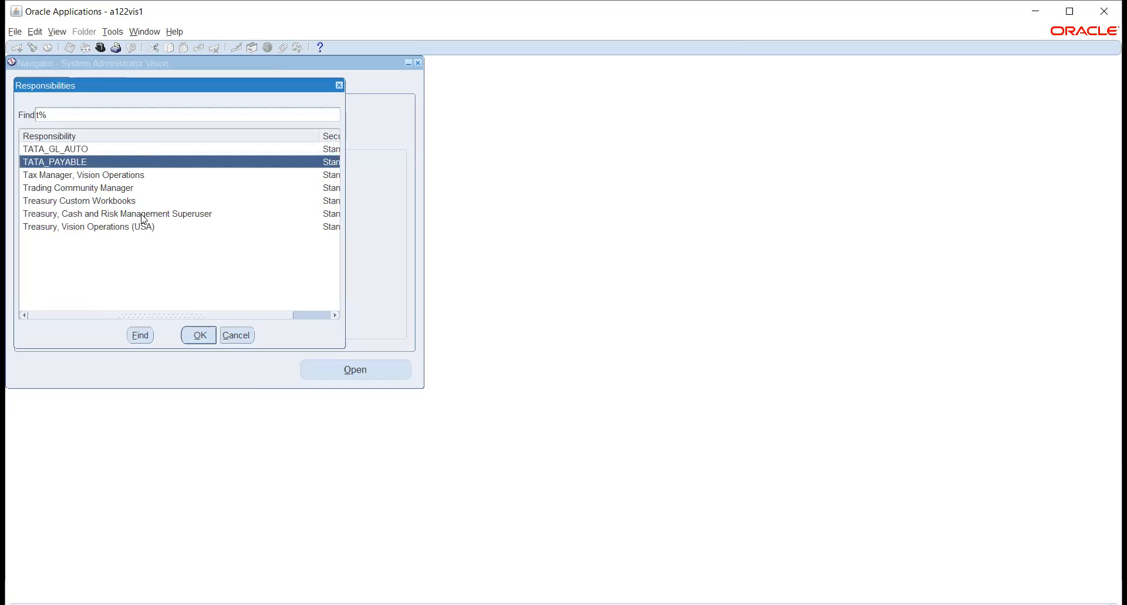
pyautogui.click(200, 335)
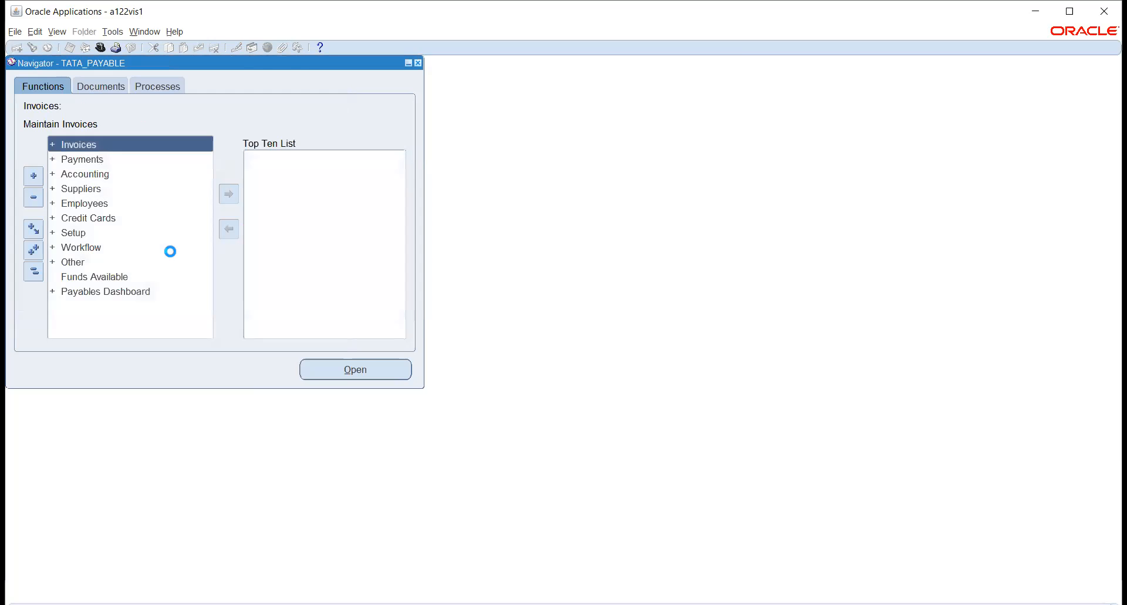
# - Open the Financials Options form from the payables setup options
pyautogui.doubleClick(71, 233)
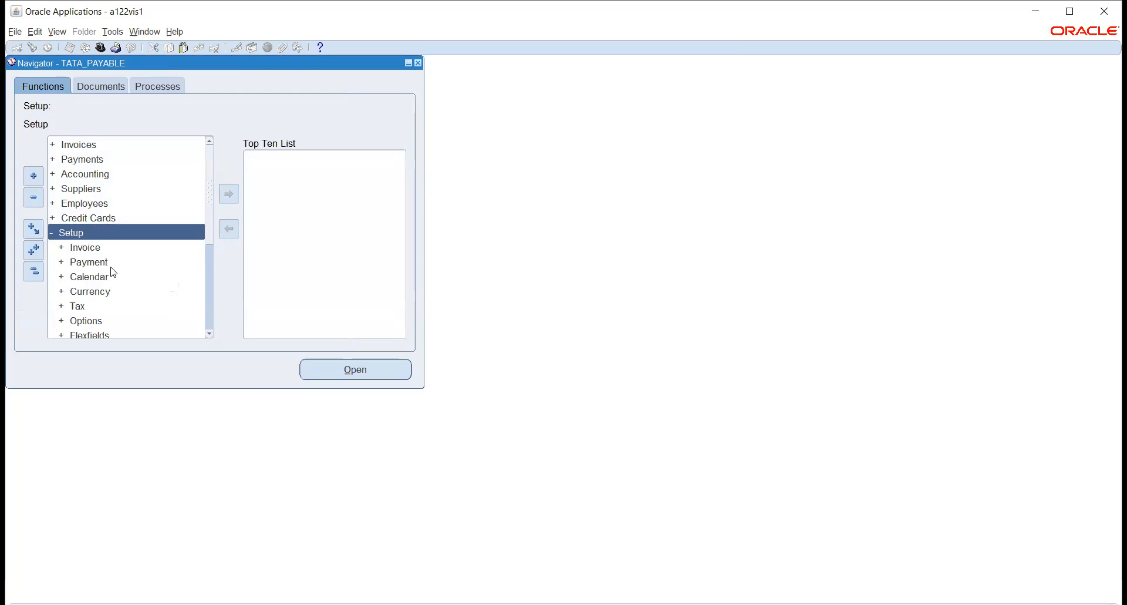
pyautogui.scroll(-1, 115, 272)
pyautogui.doubleClick(92, 277)
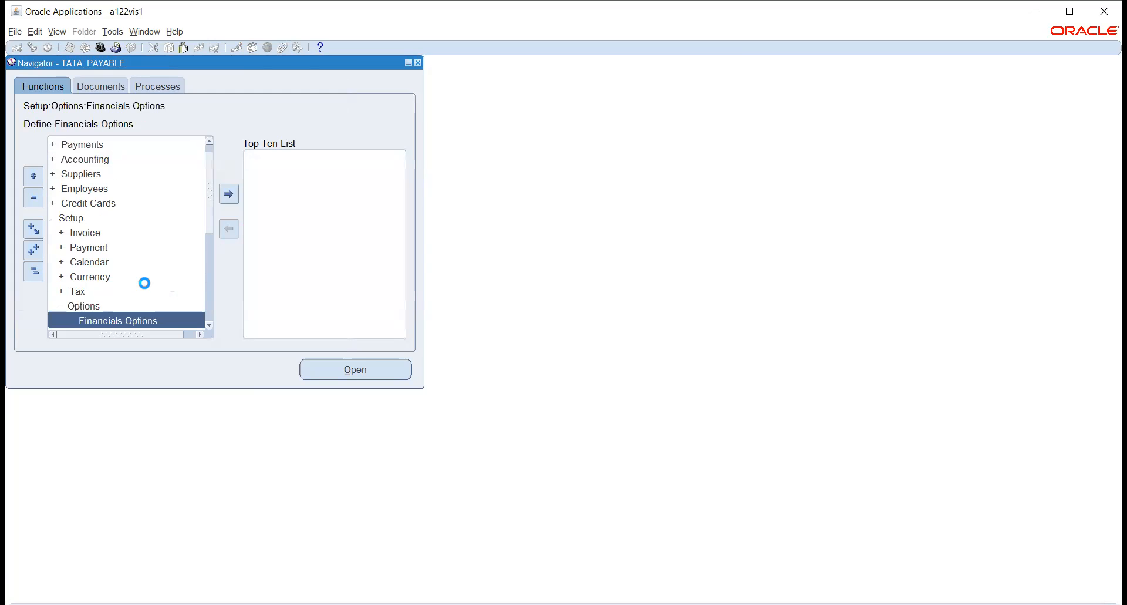
pyautogui.scroll(-1, 140, 286)
pyautogui.doubleClick(122, 276)
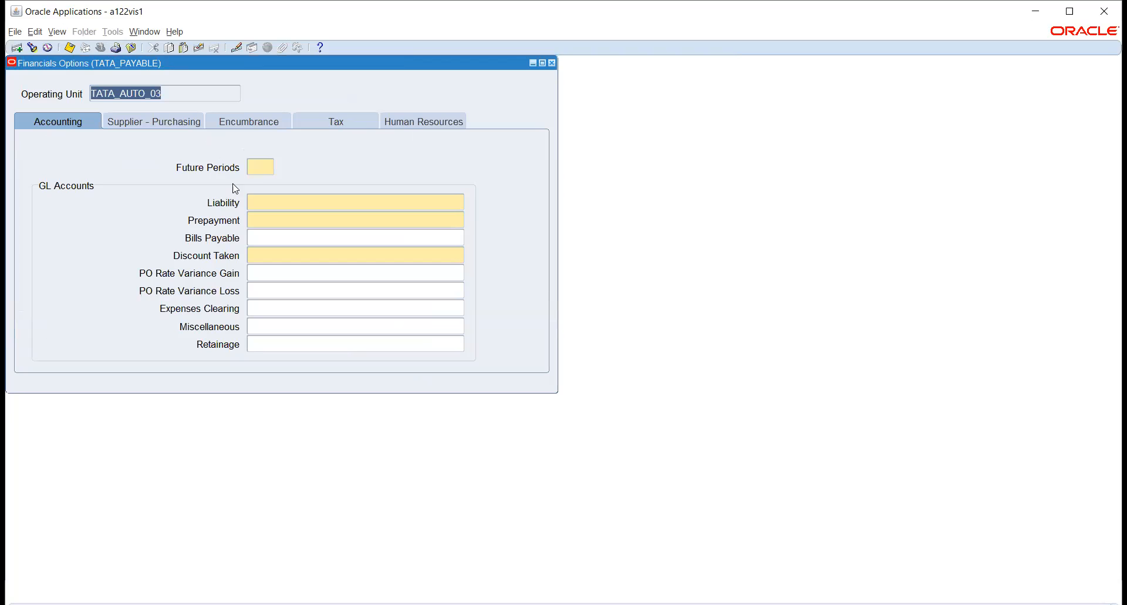
pyautogui.click(262, 167)
pyautogui.write('1')
pyautogui.press('Tab')
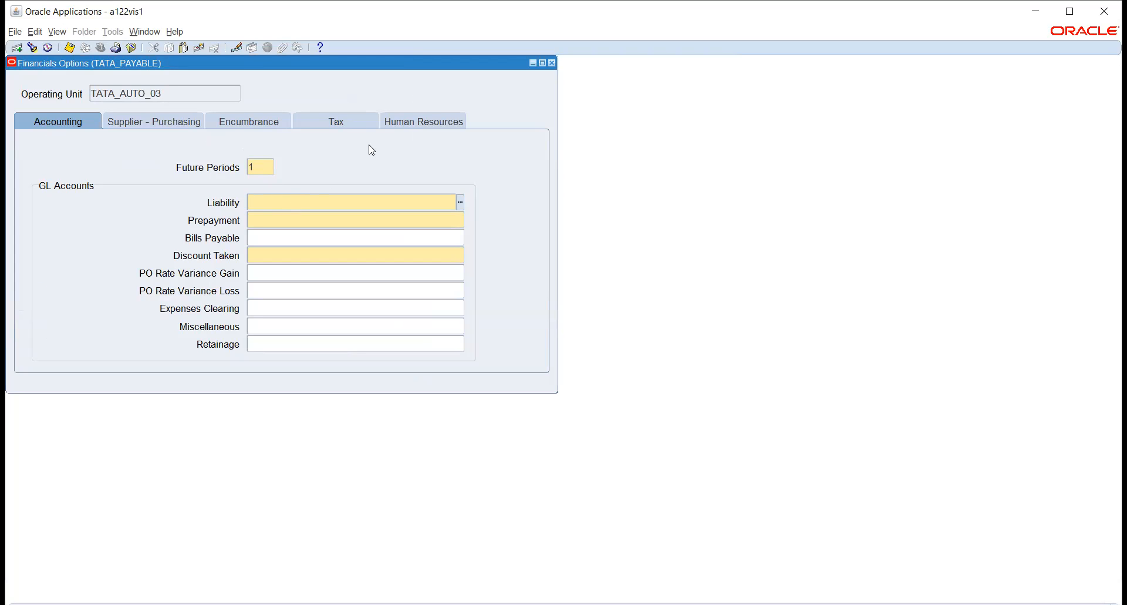
pyautogui.click(551, 64)
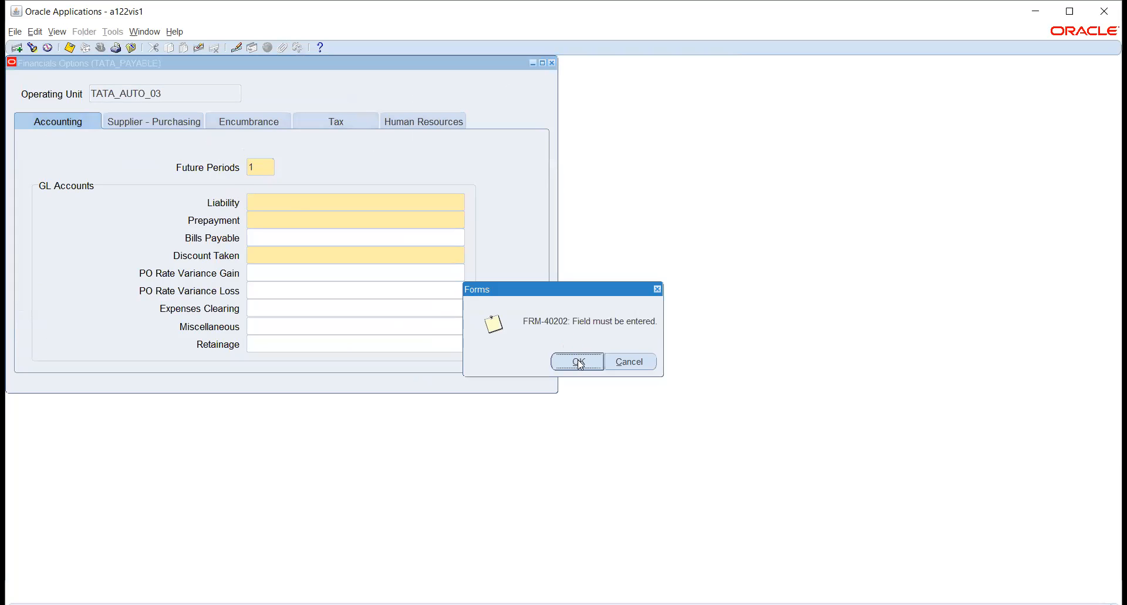
pyautogui.click(578, 358)
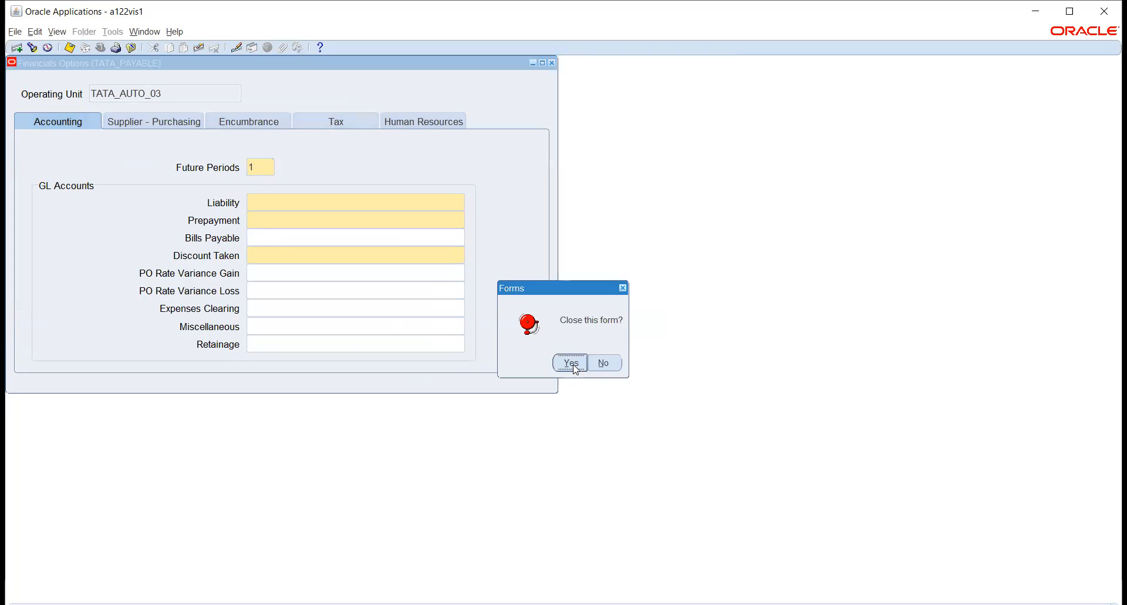
pyautogui.click(571, 363)
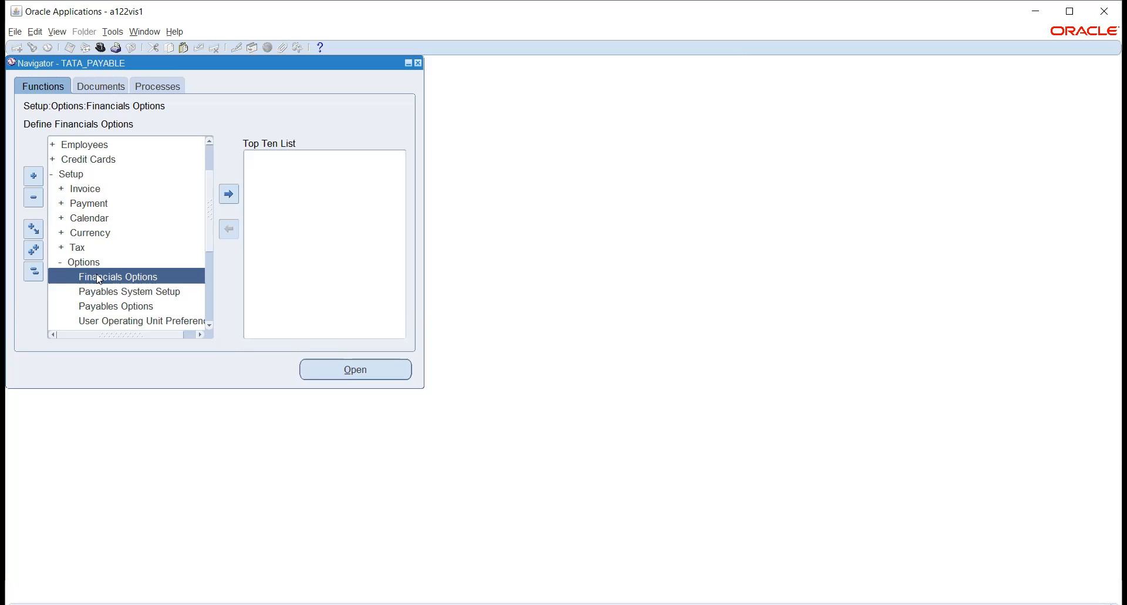
pyautogui.click(348, 372)
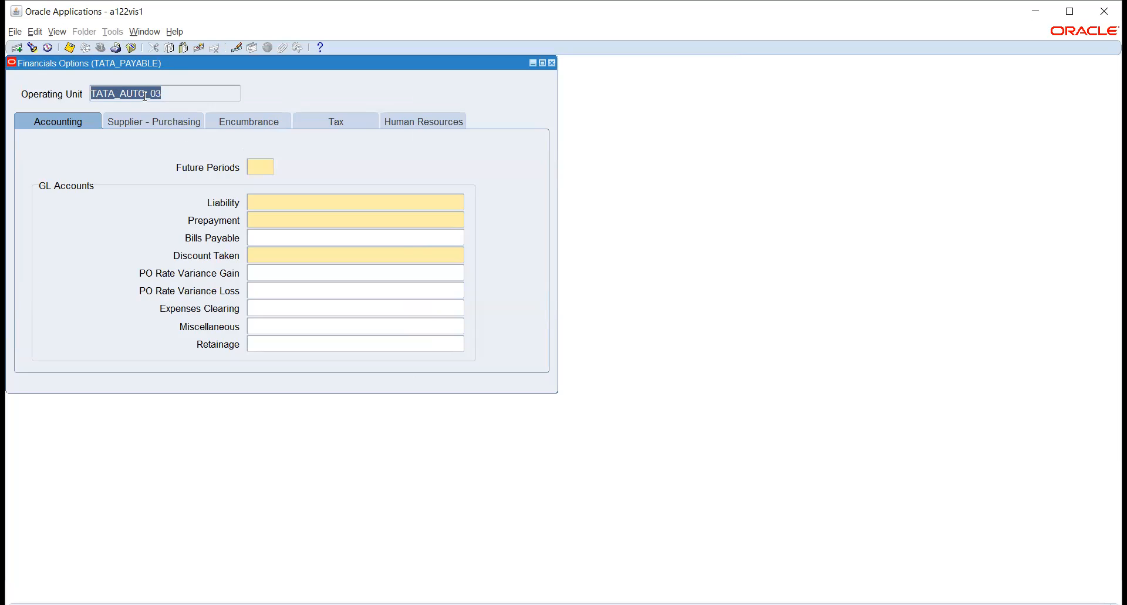
# - Set Future Periods to 1, and start the Liability account with TATA_COMP 03 and TATA_LOC 100 (CHENNAI)
pyautogui.click(260, 169)
pyautogui.press('Tab')
pyautogui.click(460, 202)
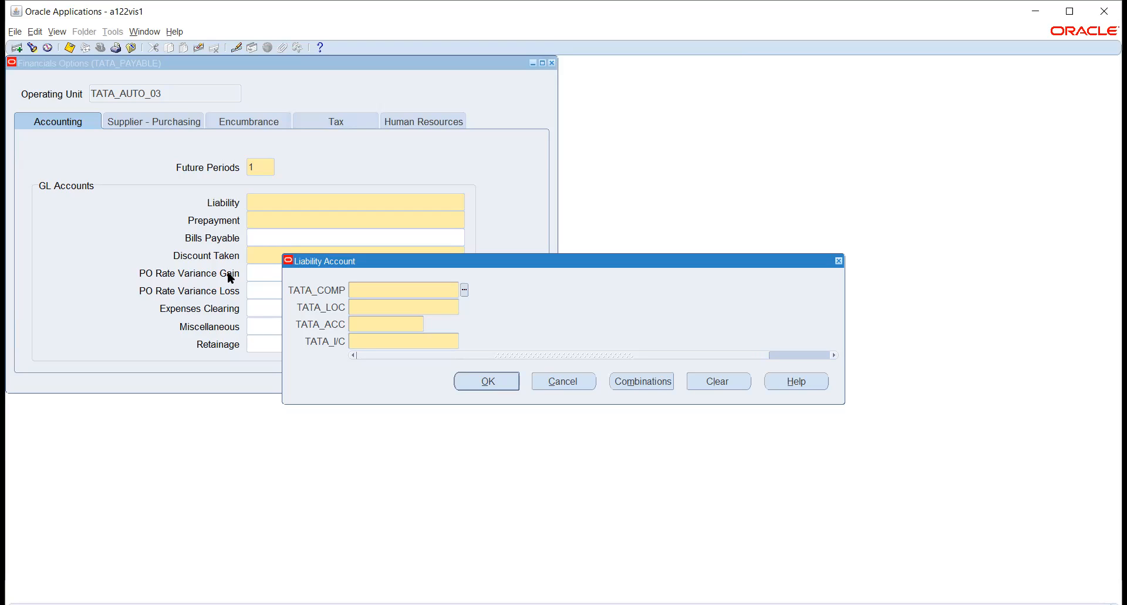
pyautogui.click(464, 290)
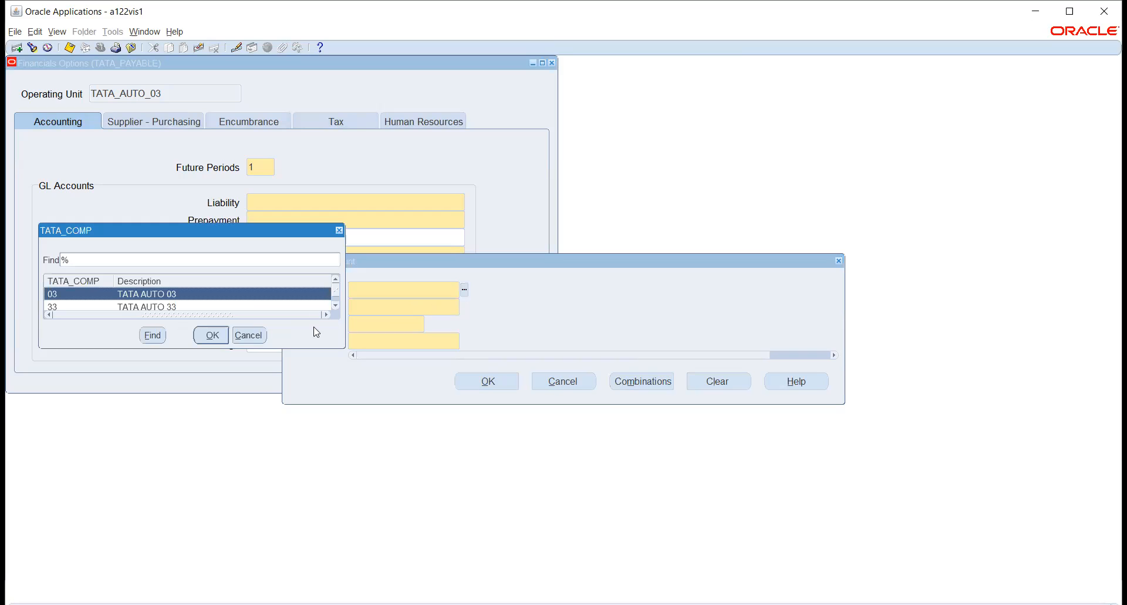
pyautogui.click(209, 333)
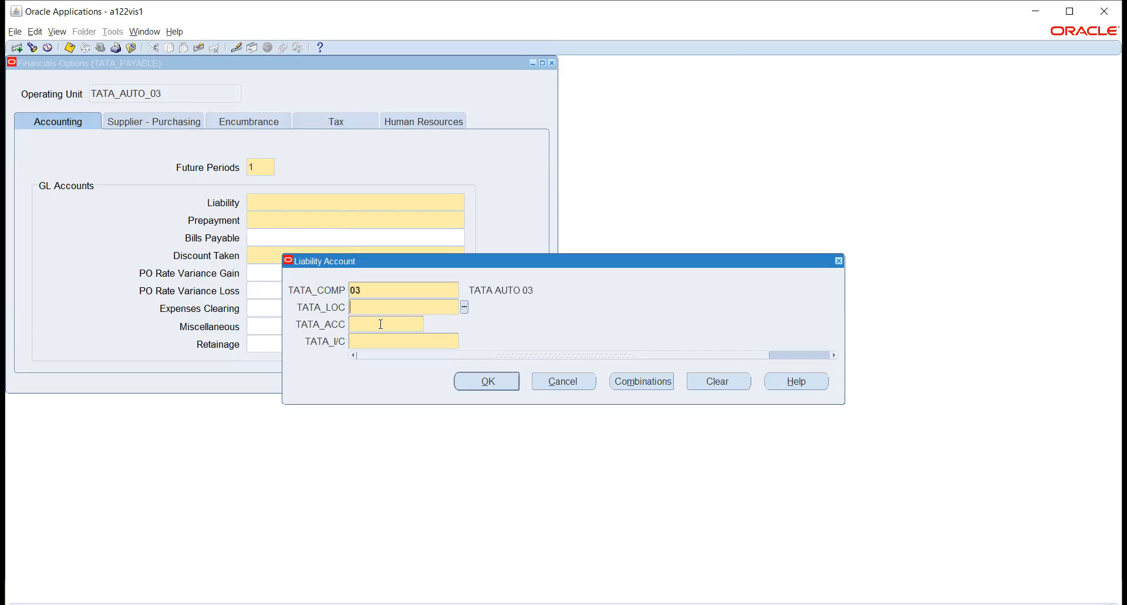
pyautogui.click(464, 307)
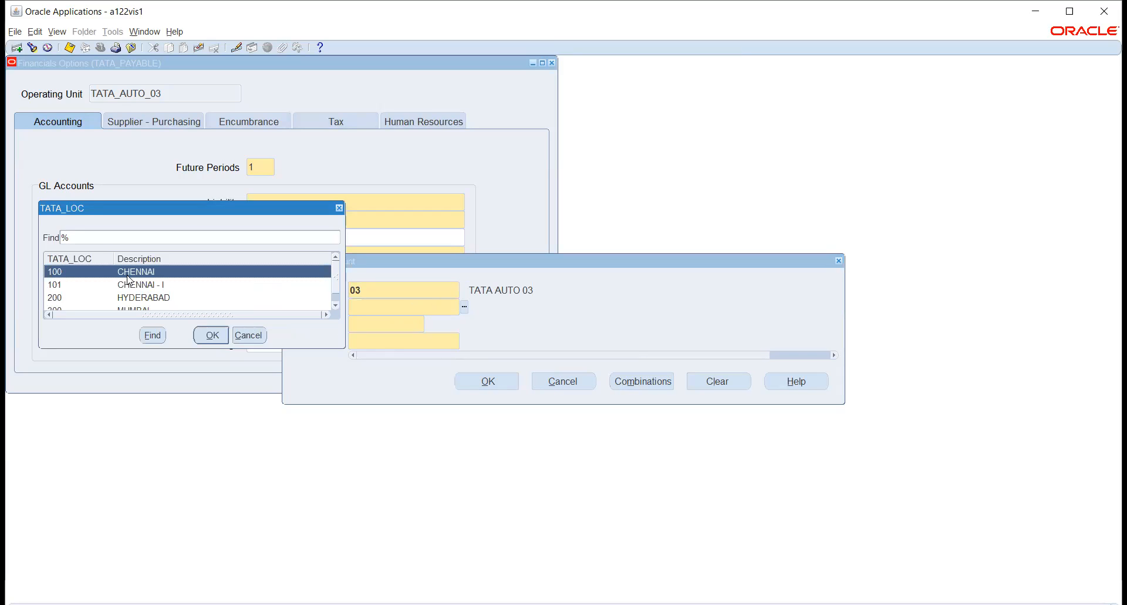
pyautogui.click(211, 335)
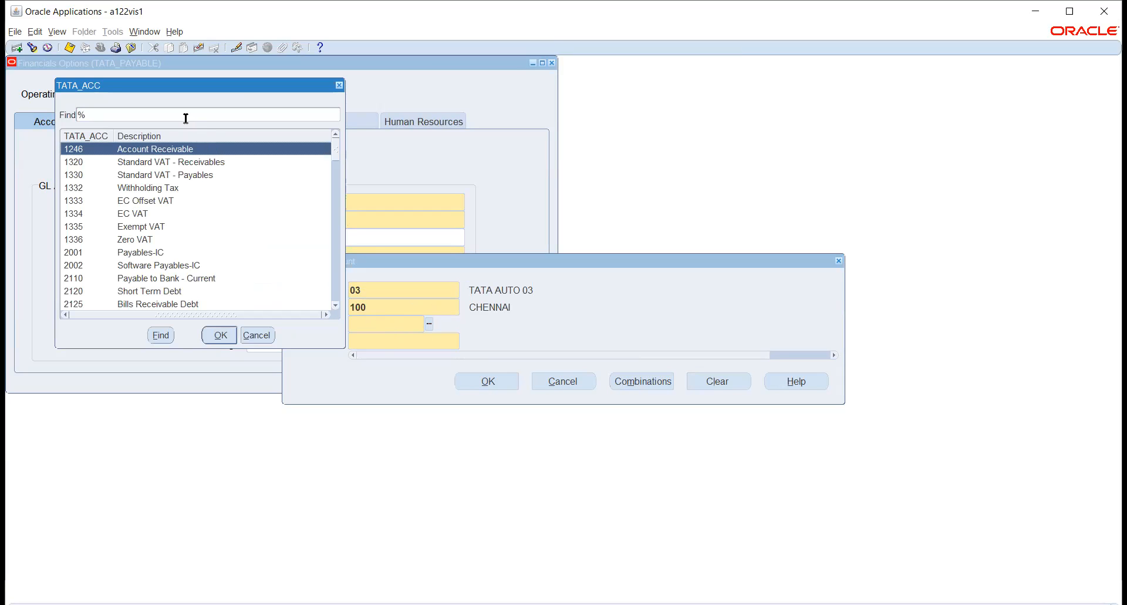
# - Complete the Liability account with TATA_ACC 2208 (New- Supplier Liability Account), found by searching for LIAB, and TATA_I/C 03
pyautogui.write('LIAB%')
pyautogui.press('Return')
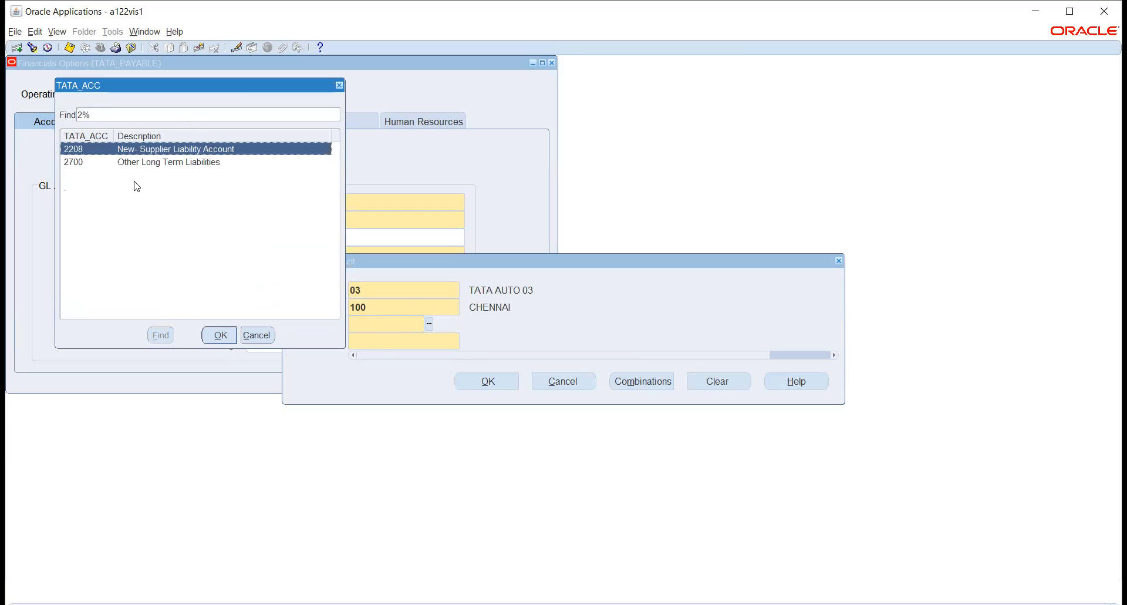
pyautogui.click(218, 336)
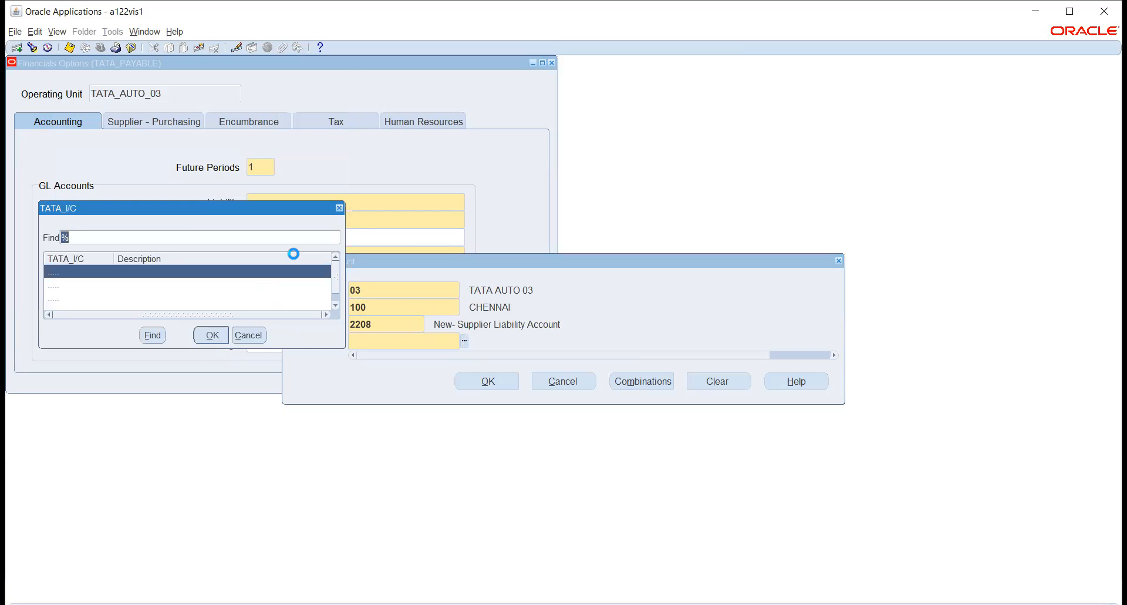
pyautogui.click(211, 335)
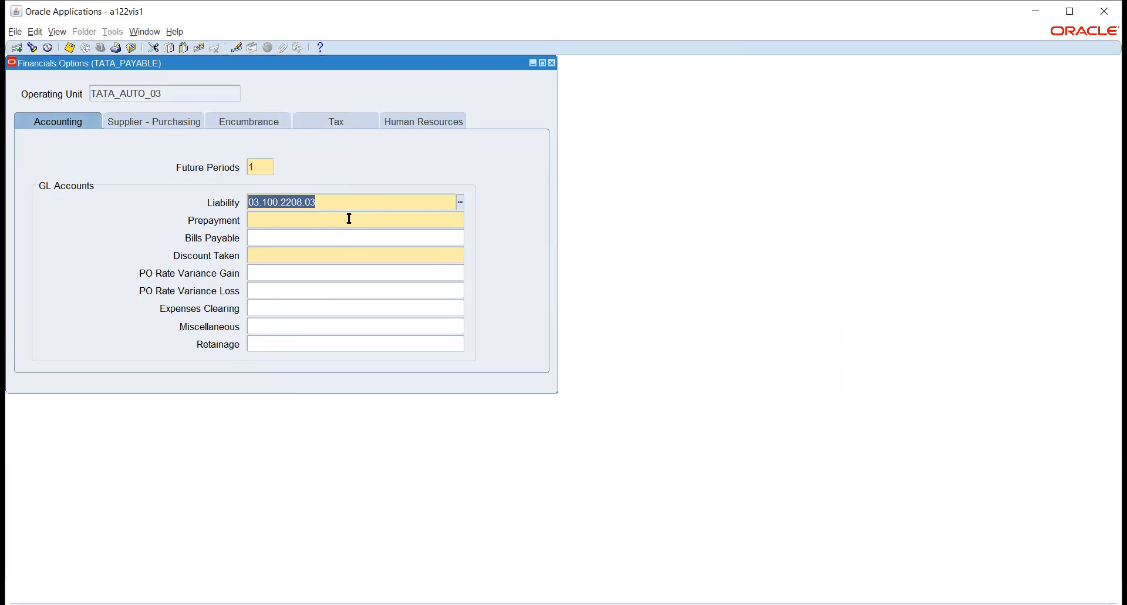
# - Set the Prepayment account to 03.100.1340.03 by duplicating the Liability account and replacing its TATA_ACC segment through a search for PREP
pyautogui.click(349, 219)
pyautogui.hotkey('shift', 'F5')
pyautogui.click(460, 220)
pyautogui.doubleClick(397, 324)
pyautogui.click(429, 324)
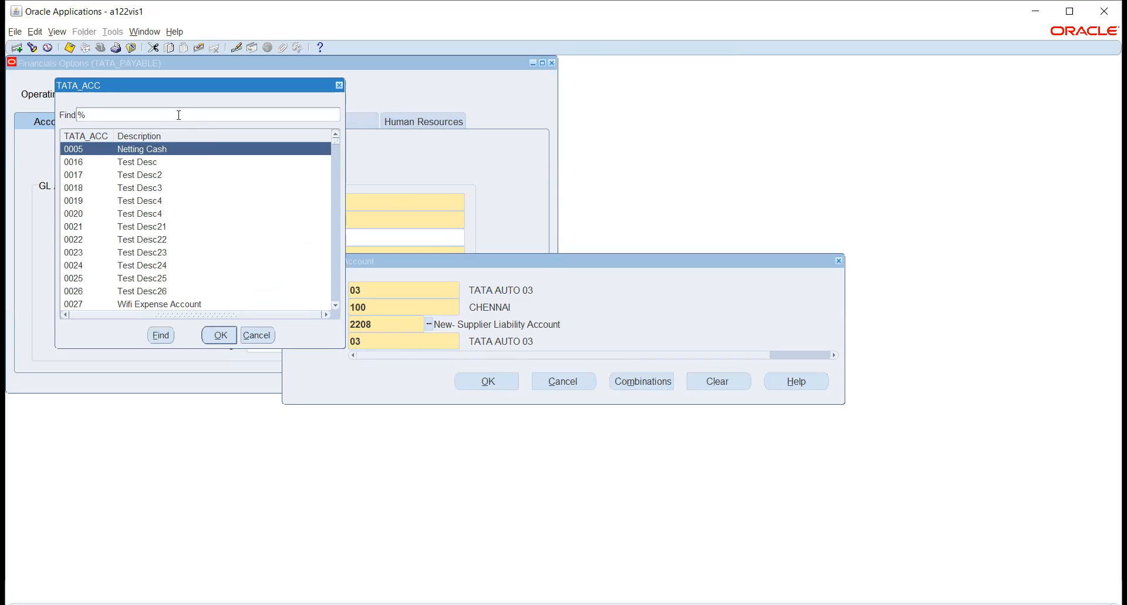
pyautogui.write('PREP')
pyautogui.write('%')
pyautogui.press('Return')
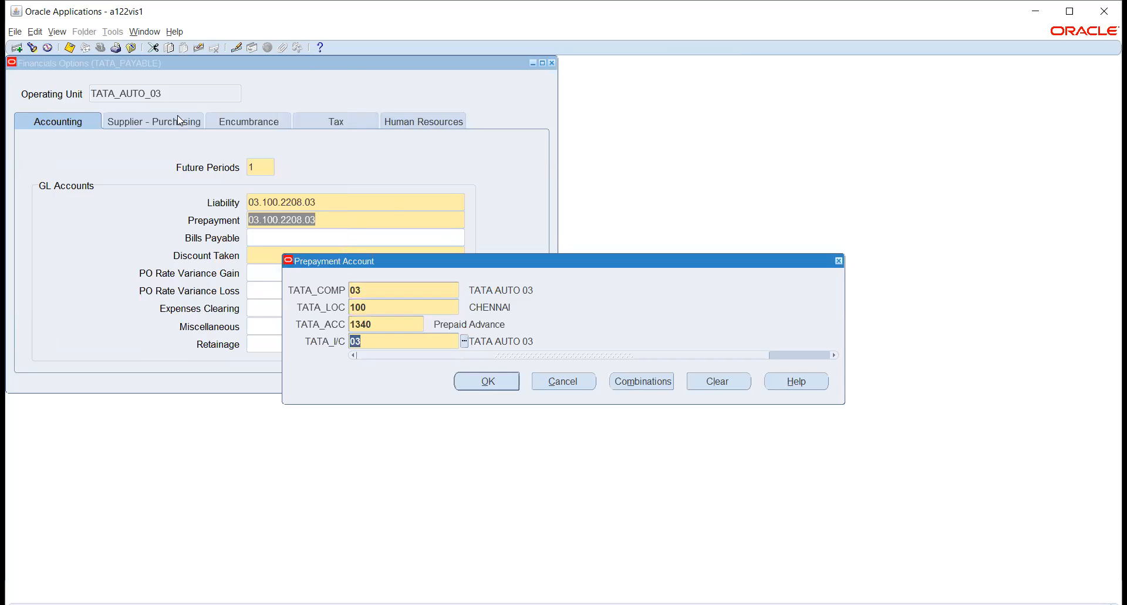
pyautogui.click(492, 374)
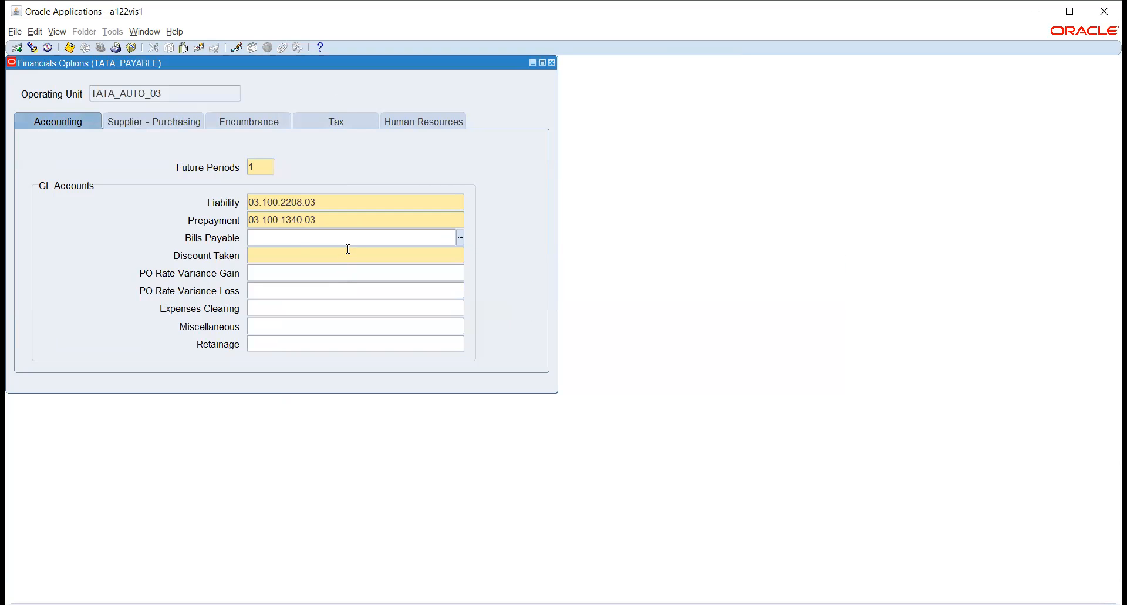
# - Set the Discount Taken account to 03.100.4170.03 by entering 03.100.2208.03 and replacing its TATA_ACC segment with 4170 (Payment Discount) from a discount account search
pyautogui.click(352, 254)
pyautogui.write('03.100.2208.03')
pyautogui.click(462, 257)
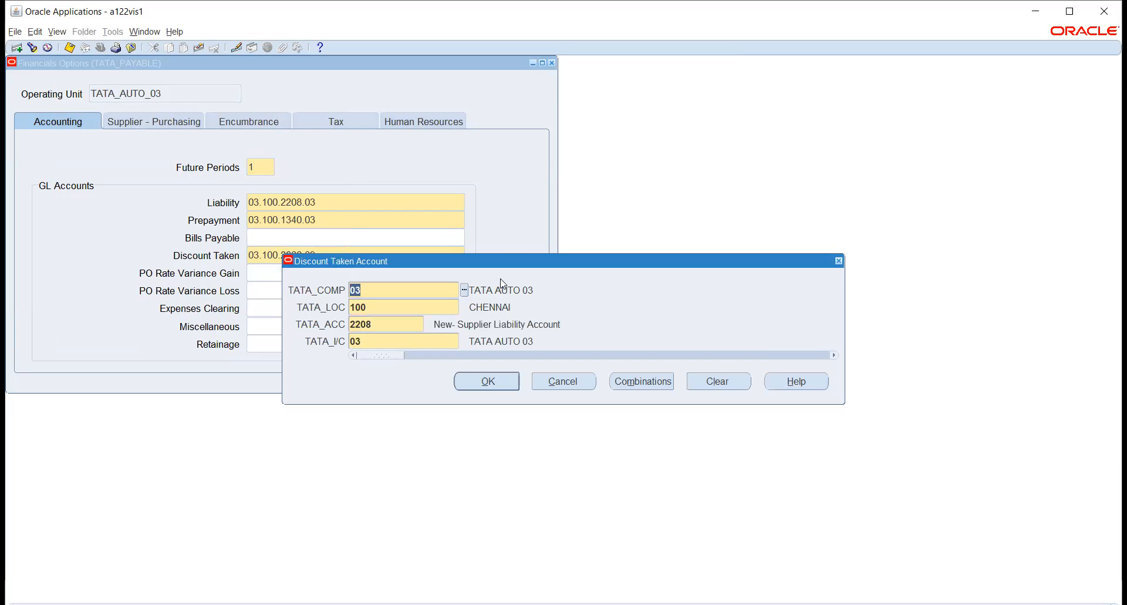
pyautogui.click(400, 323)
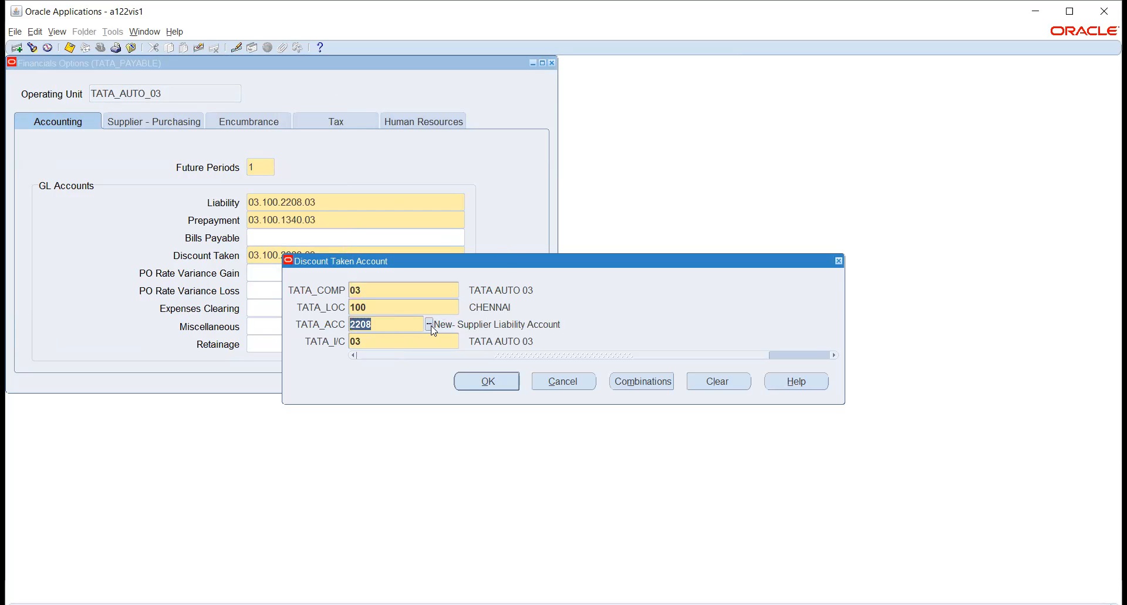
pyautogui.click(431, 324)
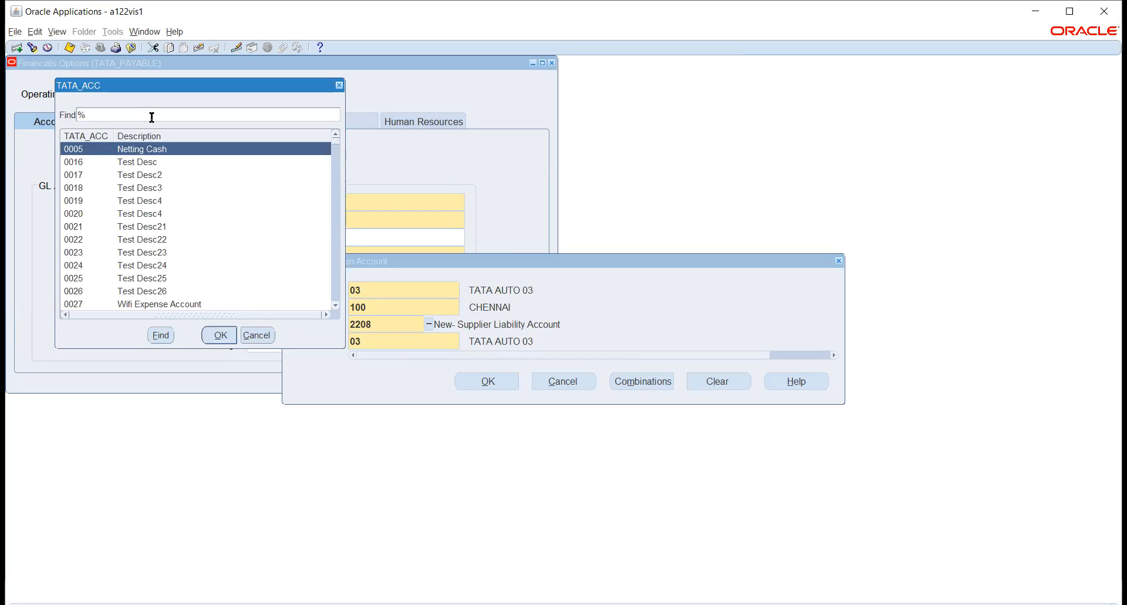
pyautogui.press('Return')
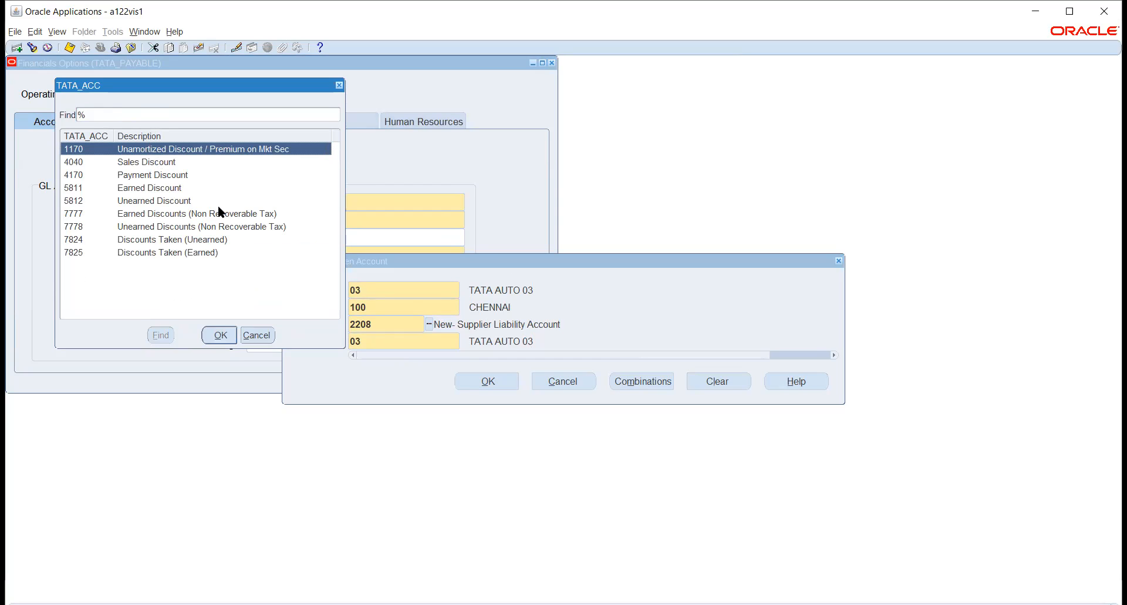
pyautogui.click(210, 179)
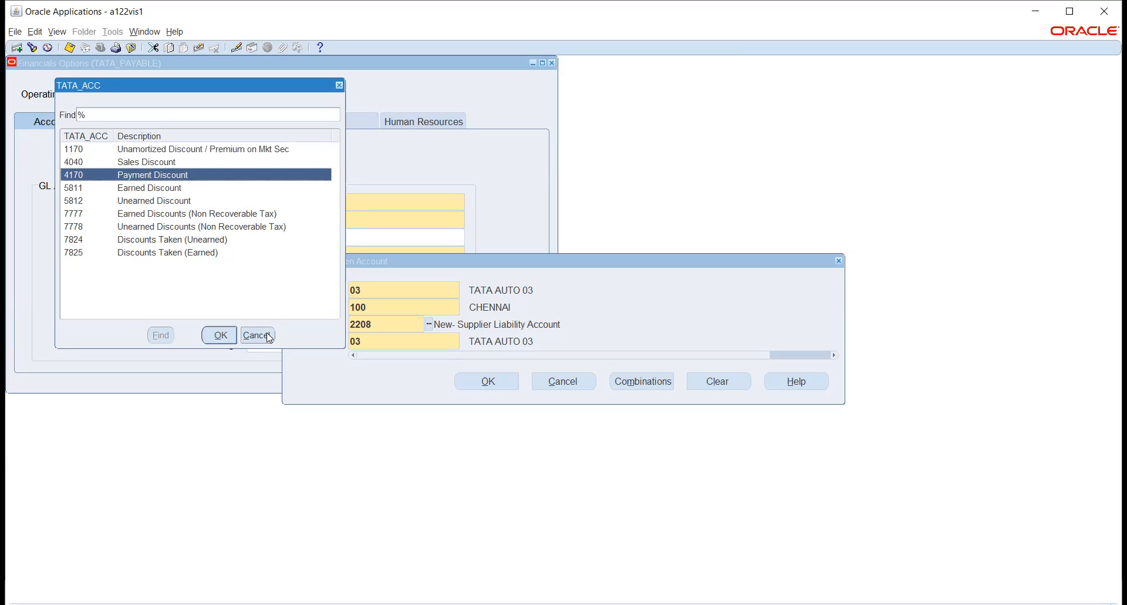
pyautogui.click(228, 334)
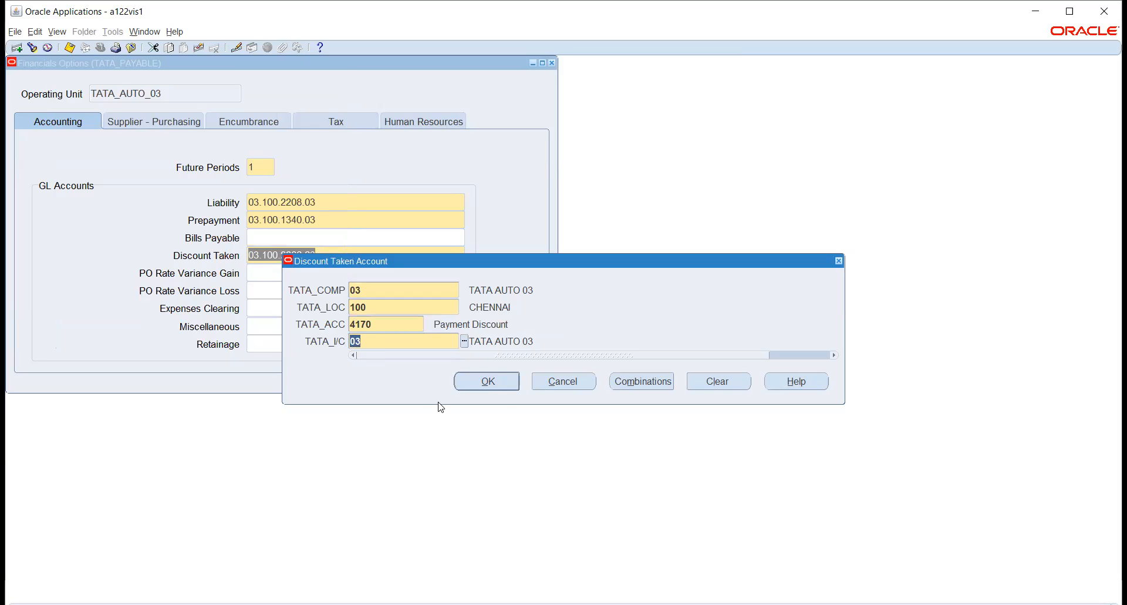
pyautogui.click(488, 381)
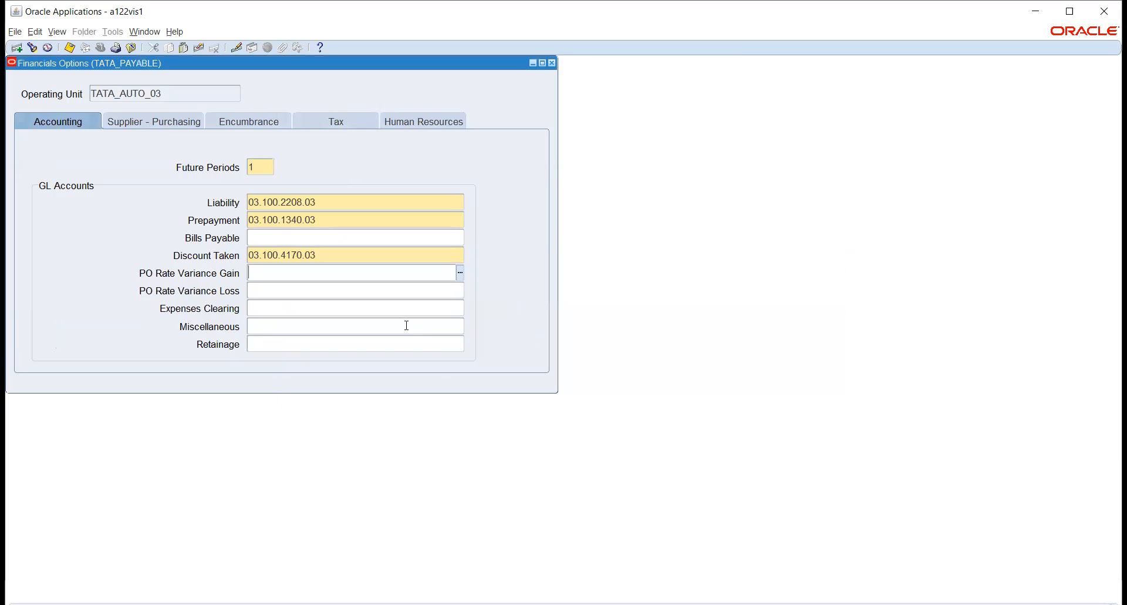
# - Try to choose an inventory organization in the supplier-purchasing options of TATA_AUTO_03, and close the Financials Options form
pyautogui.click(407, 325)
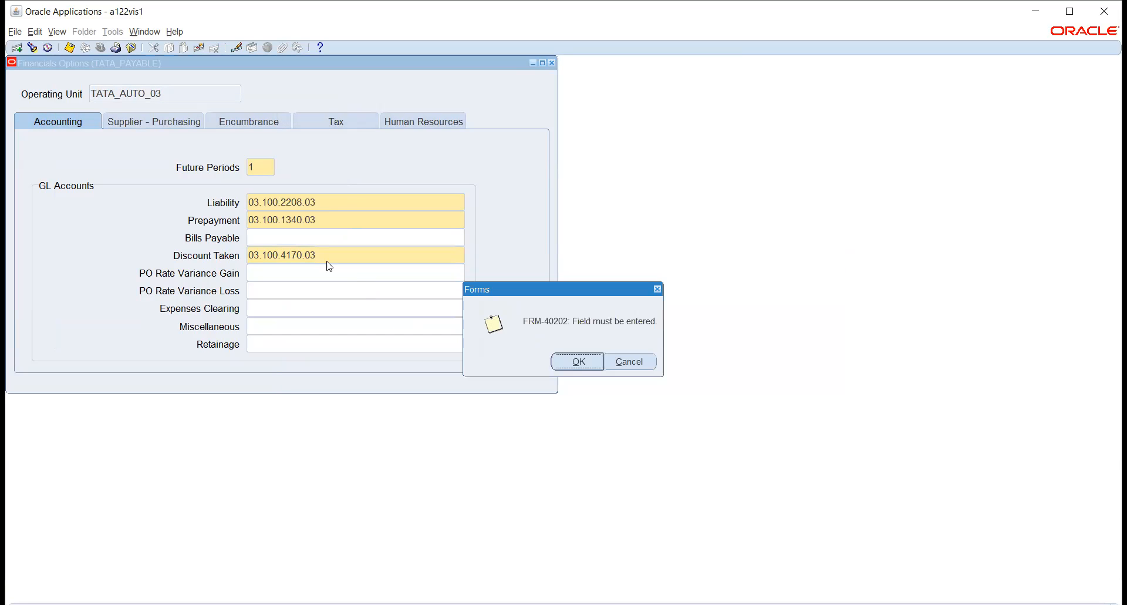
pyautogui.click(574, 360)
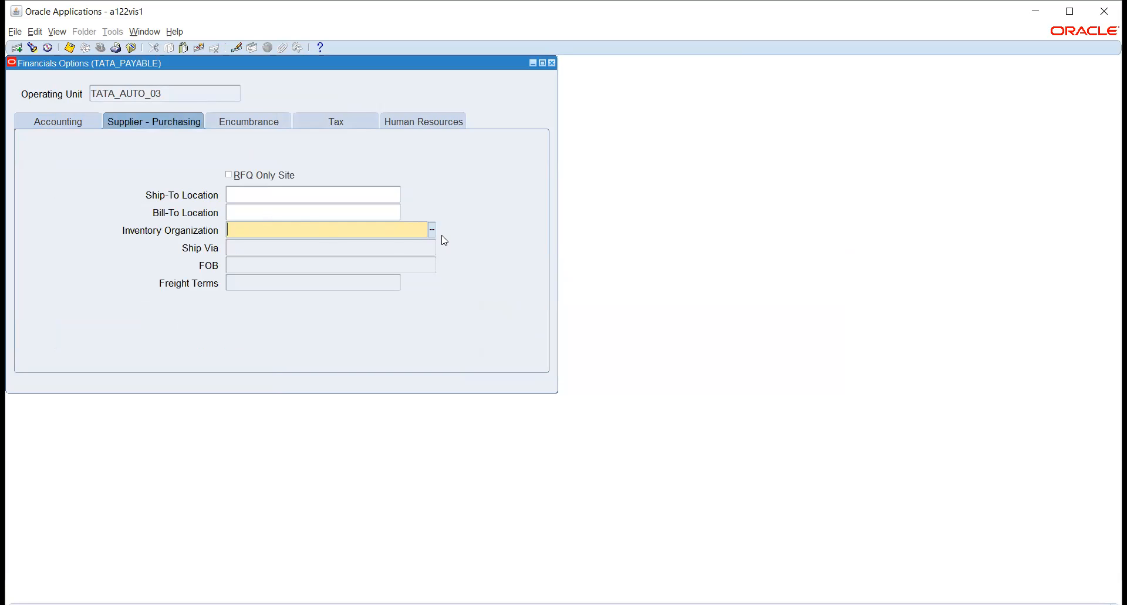
pyautogui.click(434, 232)
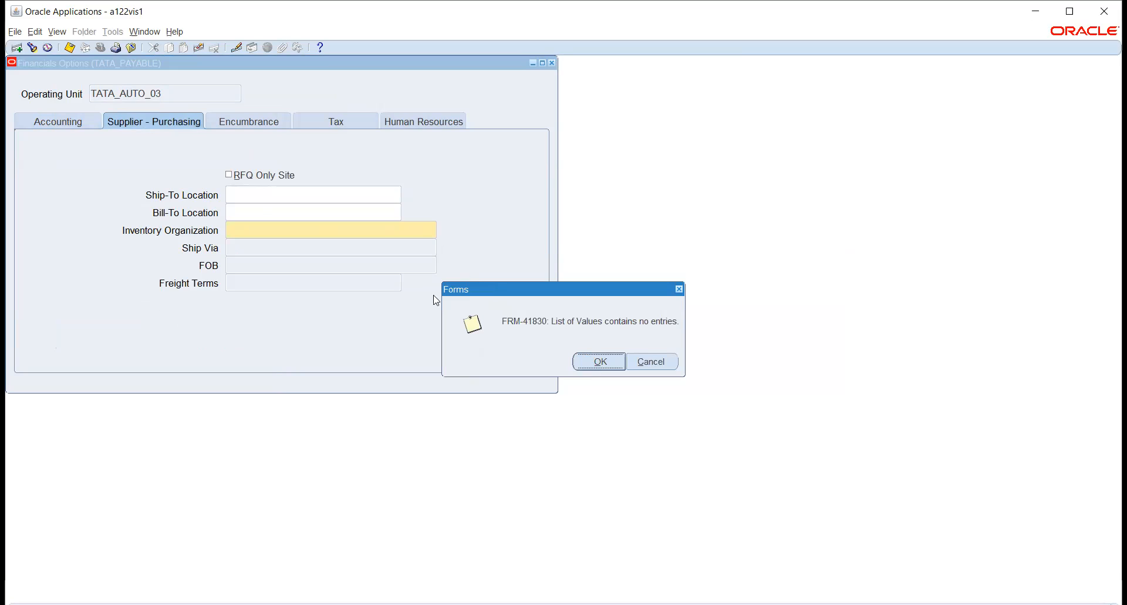
pyautogui.click(596, 361)
pyautogui.click(553, 64)
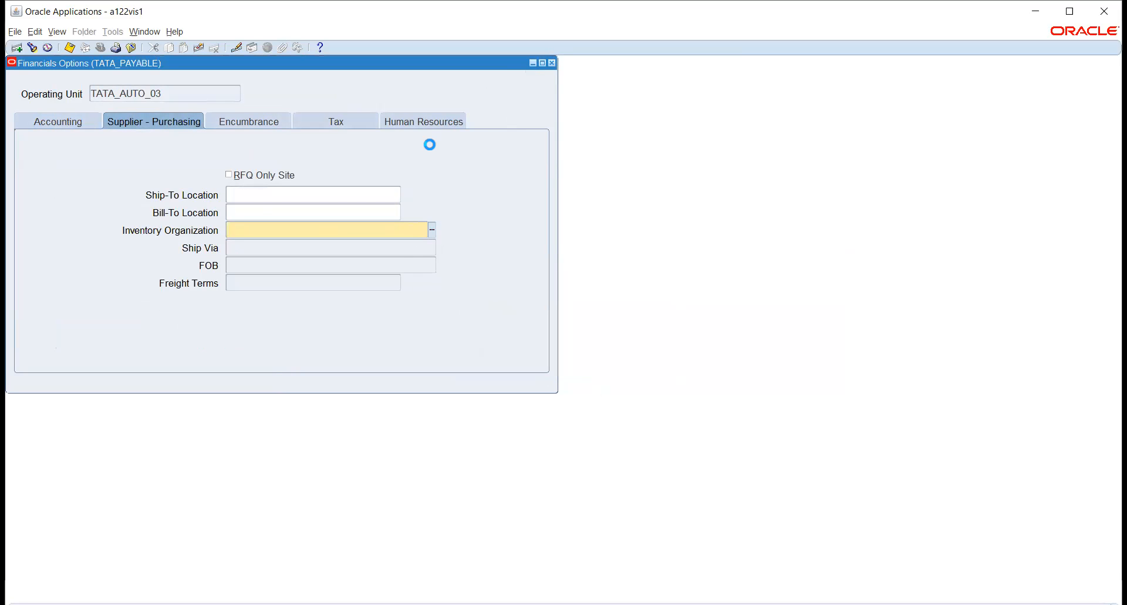
pyautogui.click(566, 362)
pyautogui.click(572, 360)
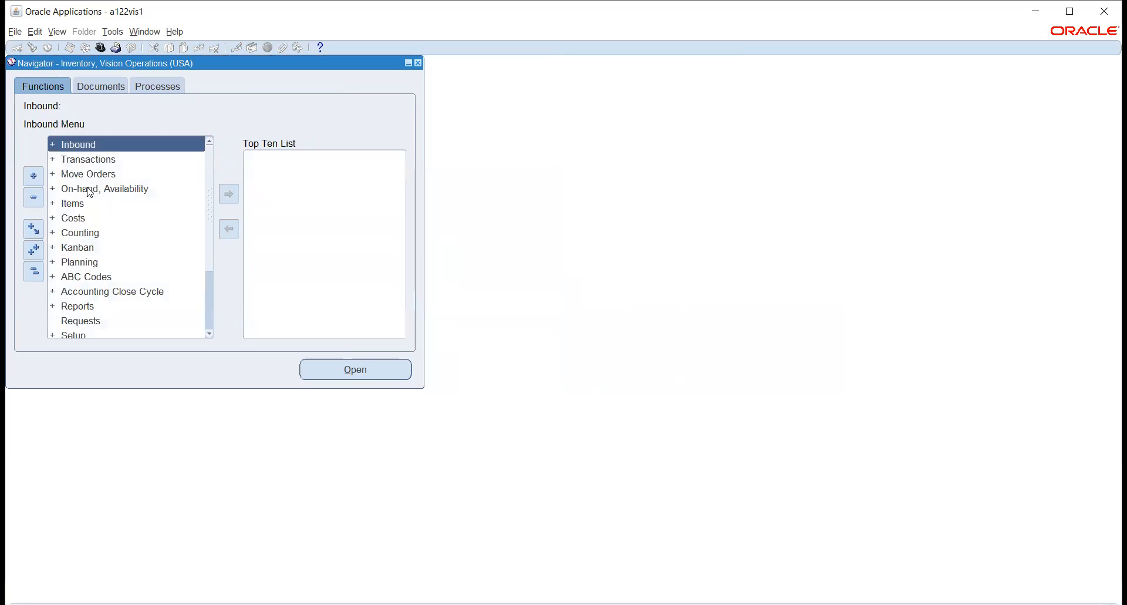
pyautogui.scroll(-2, 86, 199)
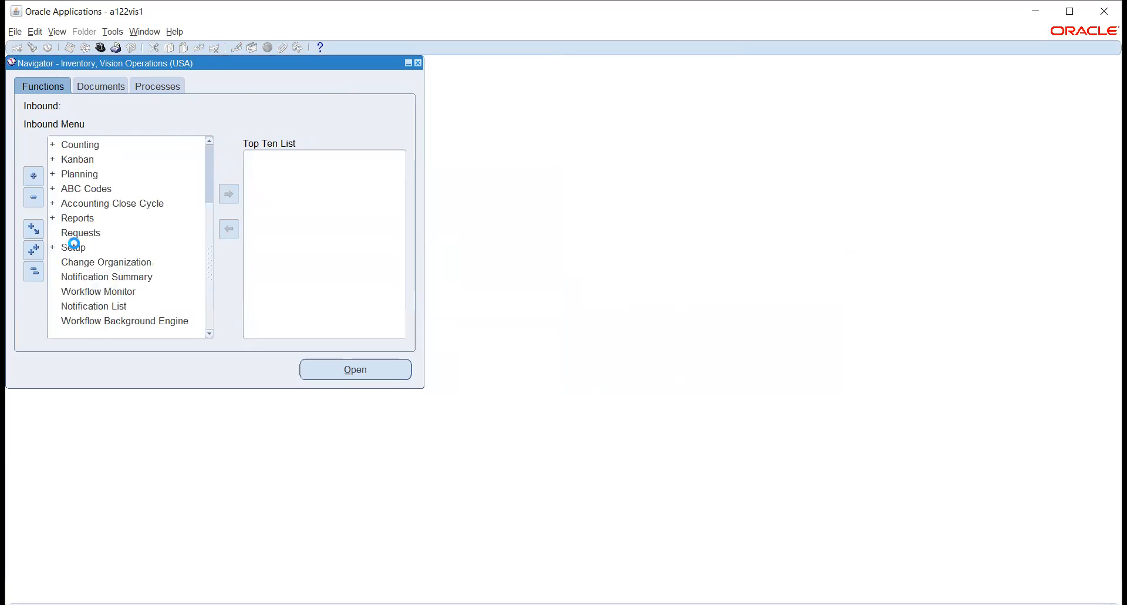
pyautogui.click(75, 248)
pyautogui.doubleClick(117, 248)
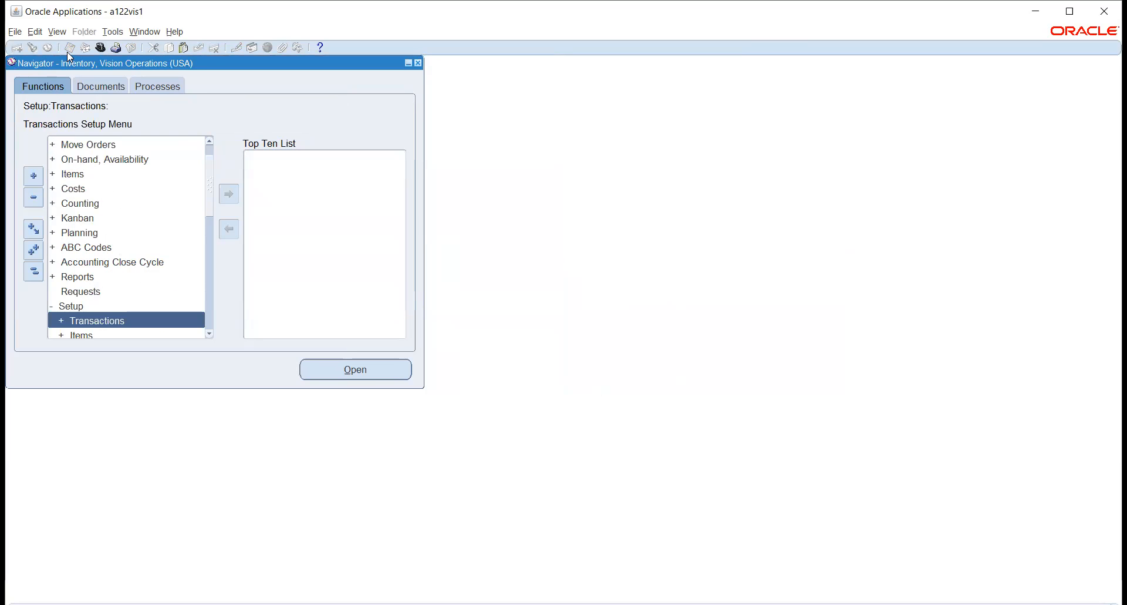
# - Switch to the Human Resources, Vision Enterprises responsibility and start a new organization record from Work Structures
pyautogui.click(100, 48)
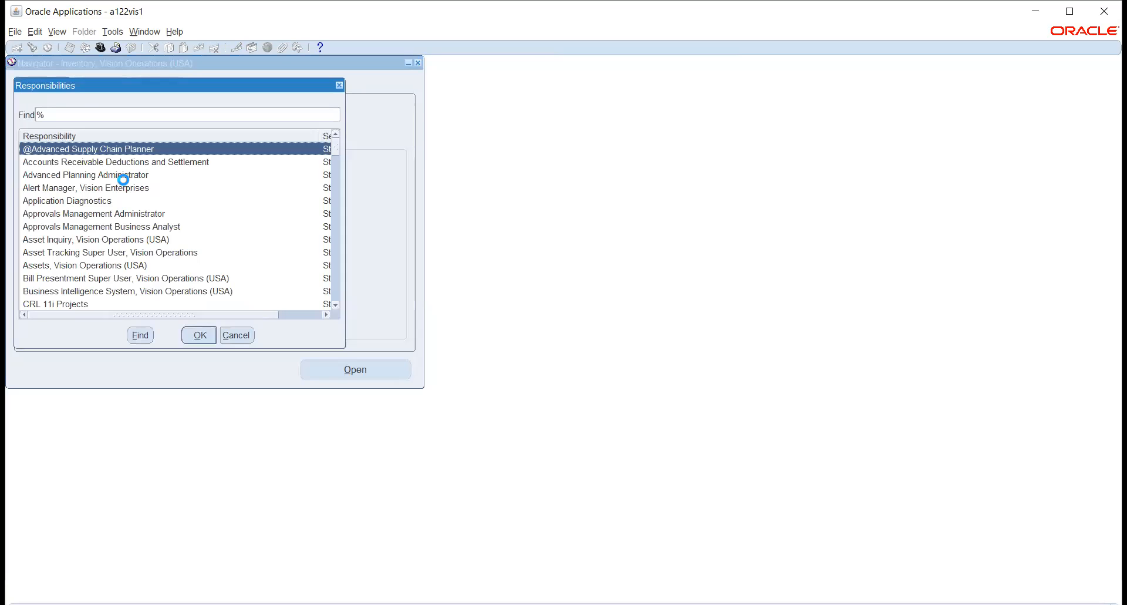
pyautogui.doubleClick(124, 185)
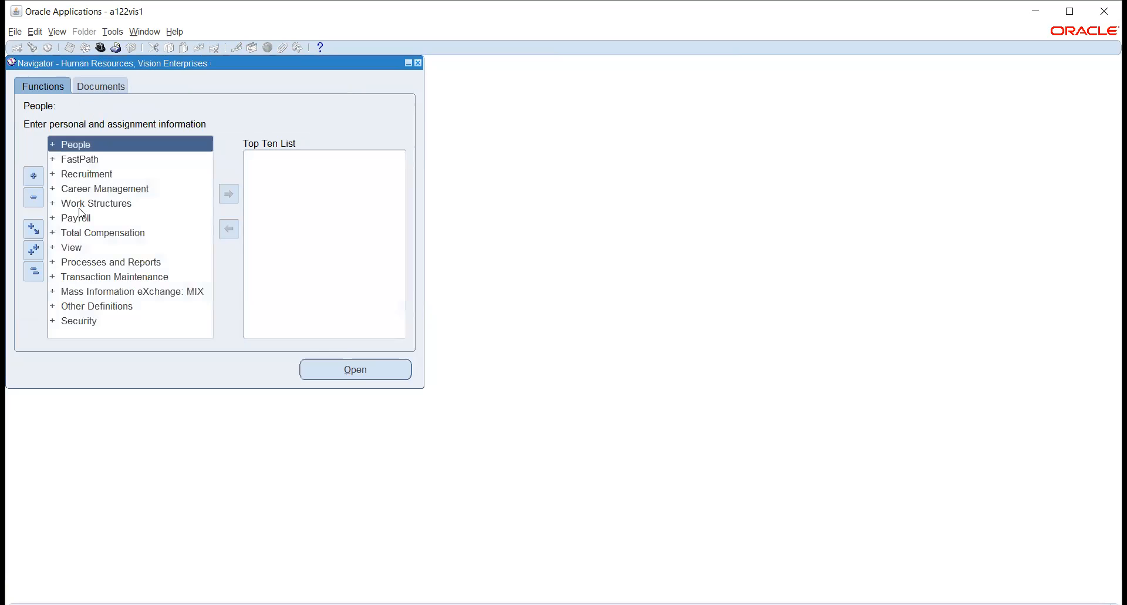
pyautogui.click(78, 204)
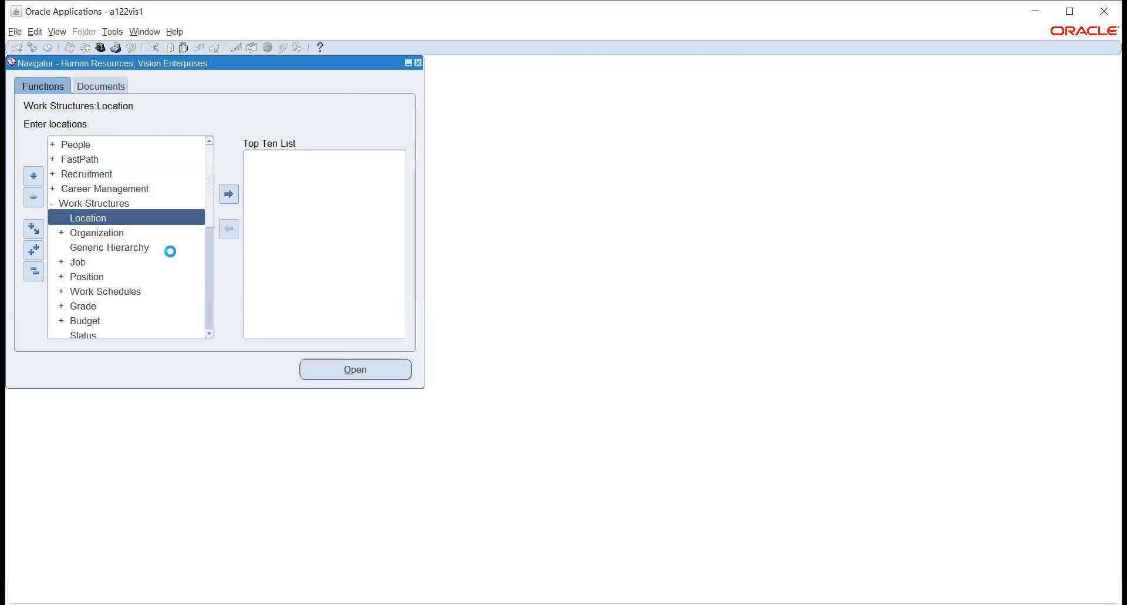
pyautogui.doubleClick(94, 234)
pyautogui.click(103, 248)
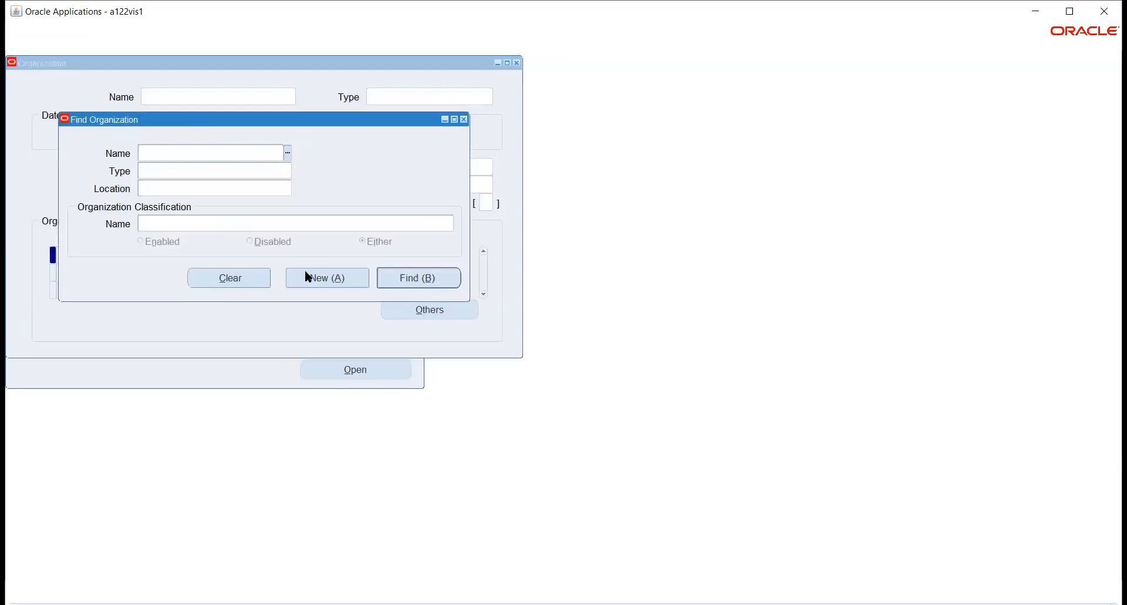
pyautogui.click(313, 283)
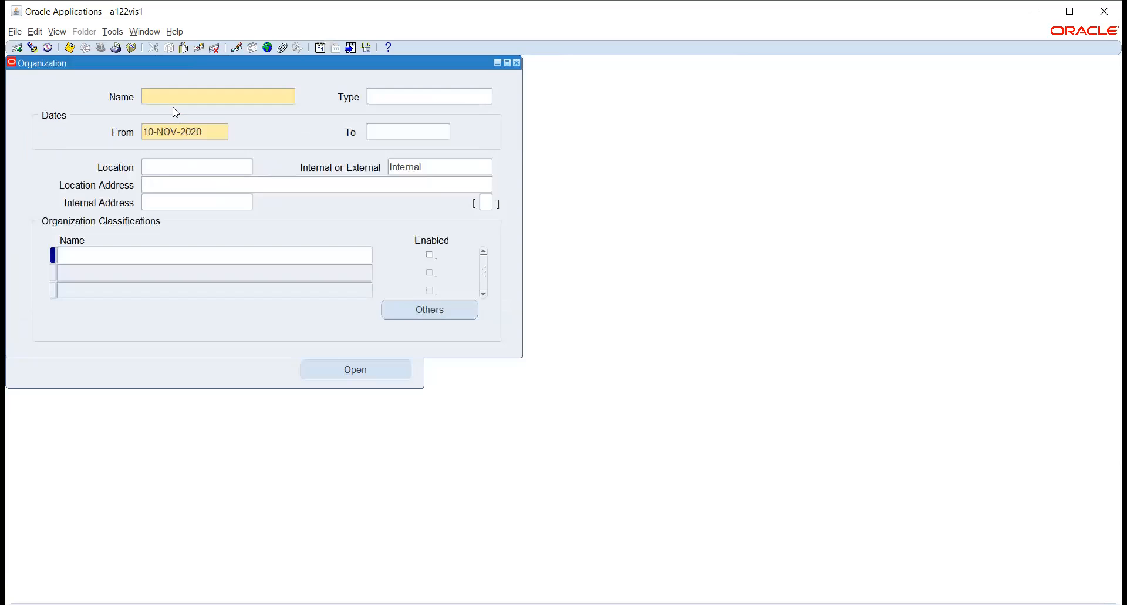
# - Name the organization TATA_AUTO_INV, set its type to Inventory Organization and its start date to 01-JAN-2020
pyautogui.write('TATA_AUTO_INV')
pyautogui.press('Tab')
pyautogui.click(201, 127)
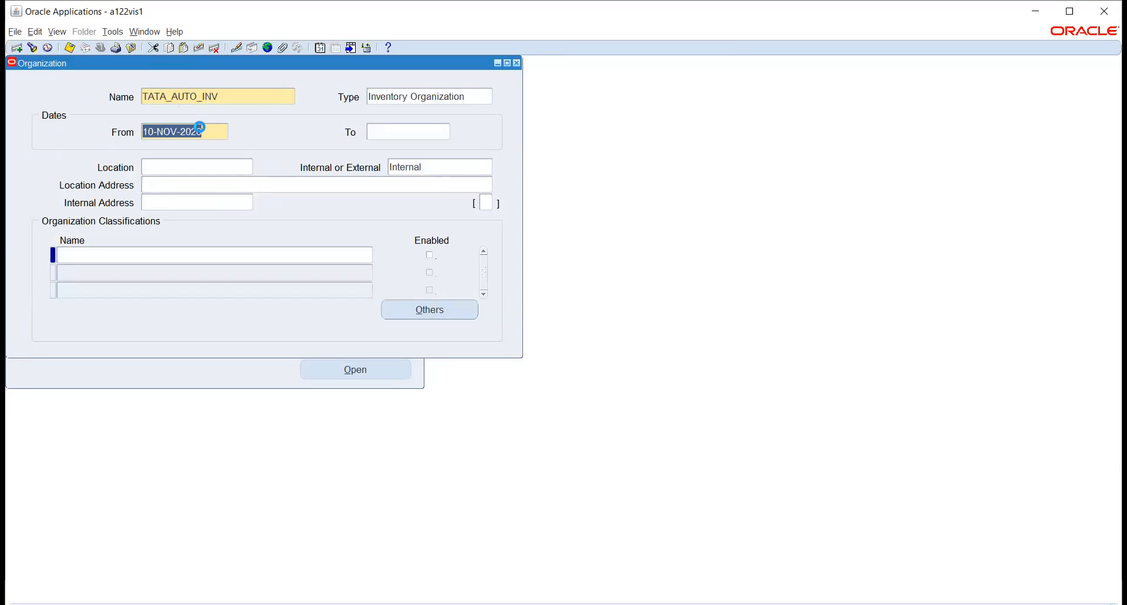
pyautogui.write('1-')
pyautogui.write('JAN-2020')
pyautogui.press('Tab')
# - Assign the location 03 New York to the TATA_AUTO_INV organization and save the record
pyautogui.click(218, 162)
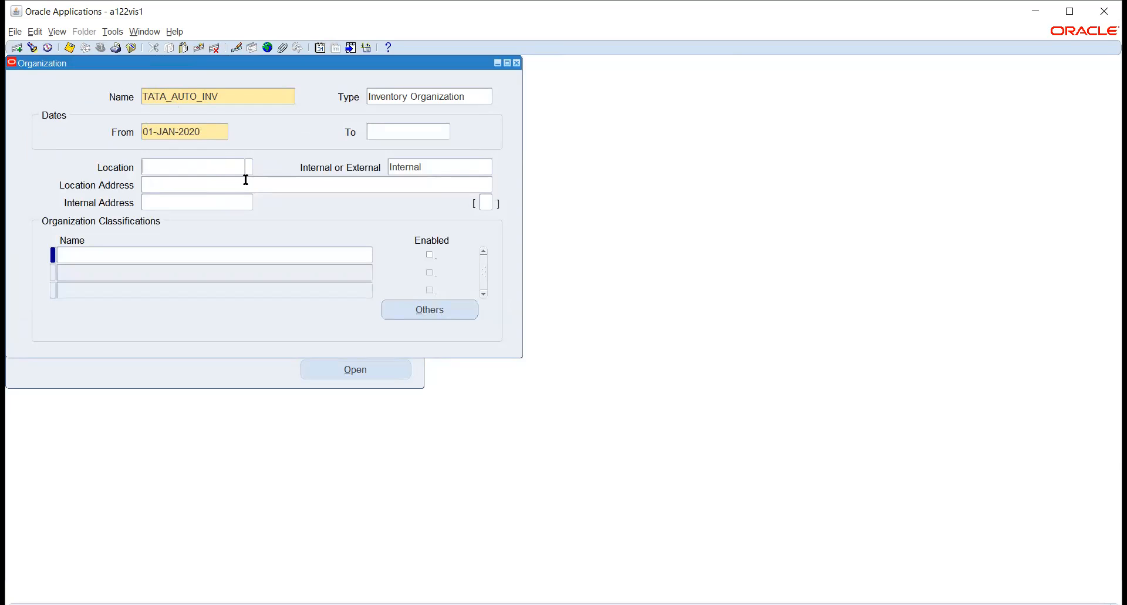
pyautogui.click(251, 169)
pyautogui.write('%')
pyautogui.press('Return')
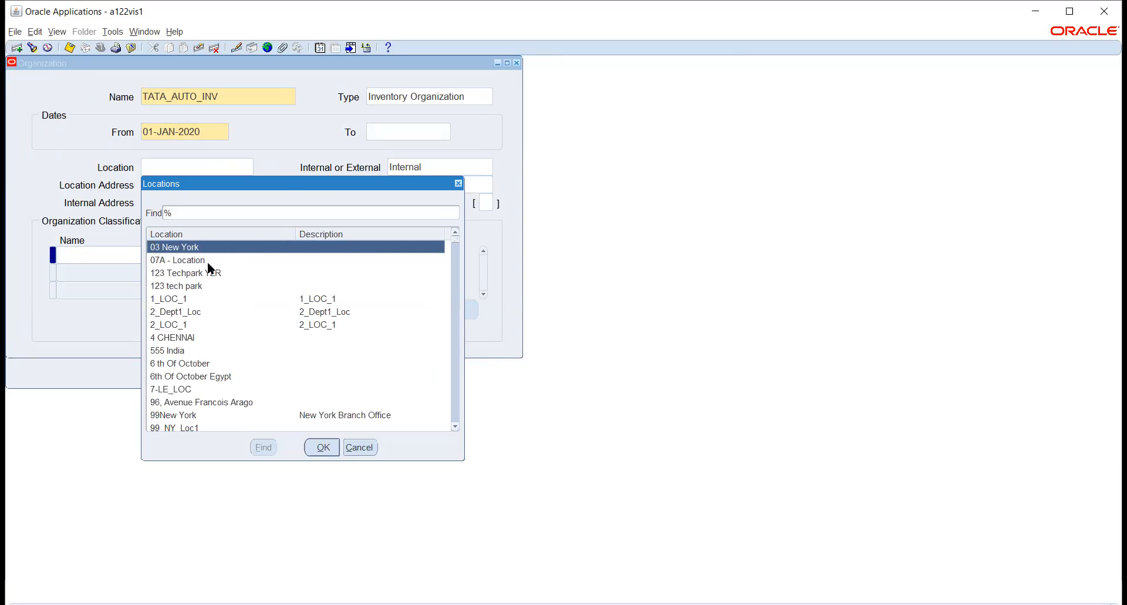
pyautogui.click(318, 448)
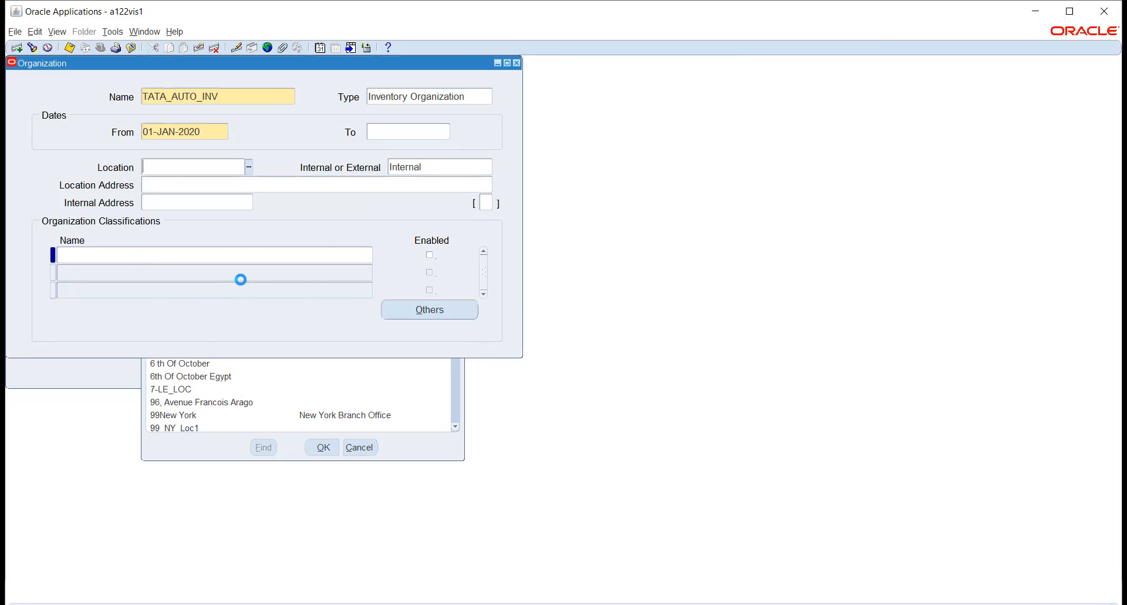
pyautogui.click(322, 253)
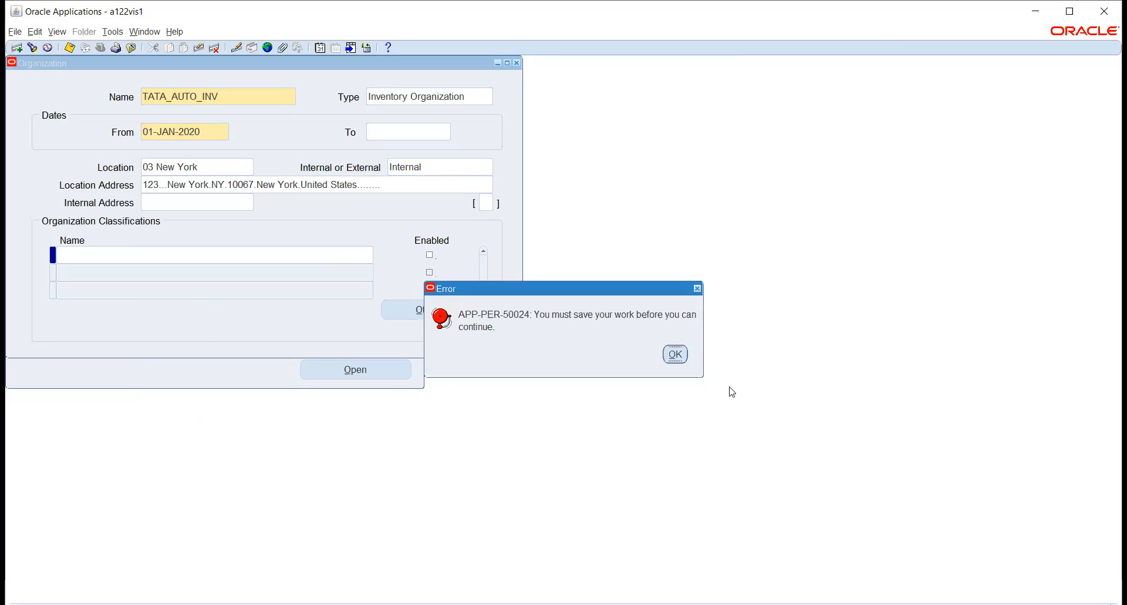
pyautogui.click(675, 354)
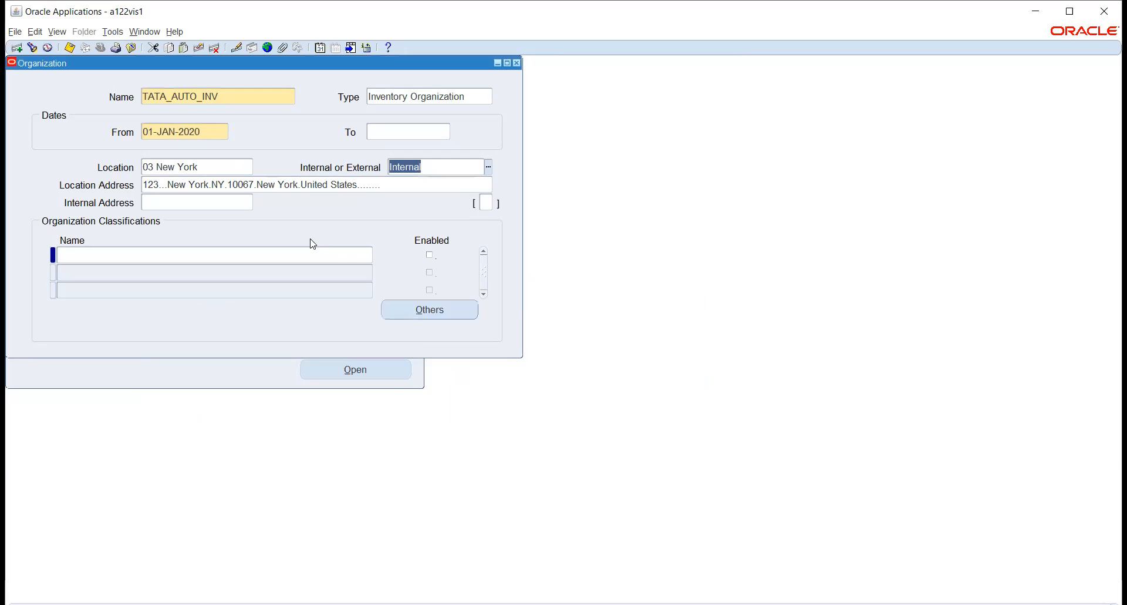
pyautogui.hotkey('ctrl', 's')
# - Add the Inventory Organization classification to TATA_AUTO_INV and enable it
pyautogui.click(292, 255)
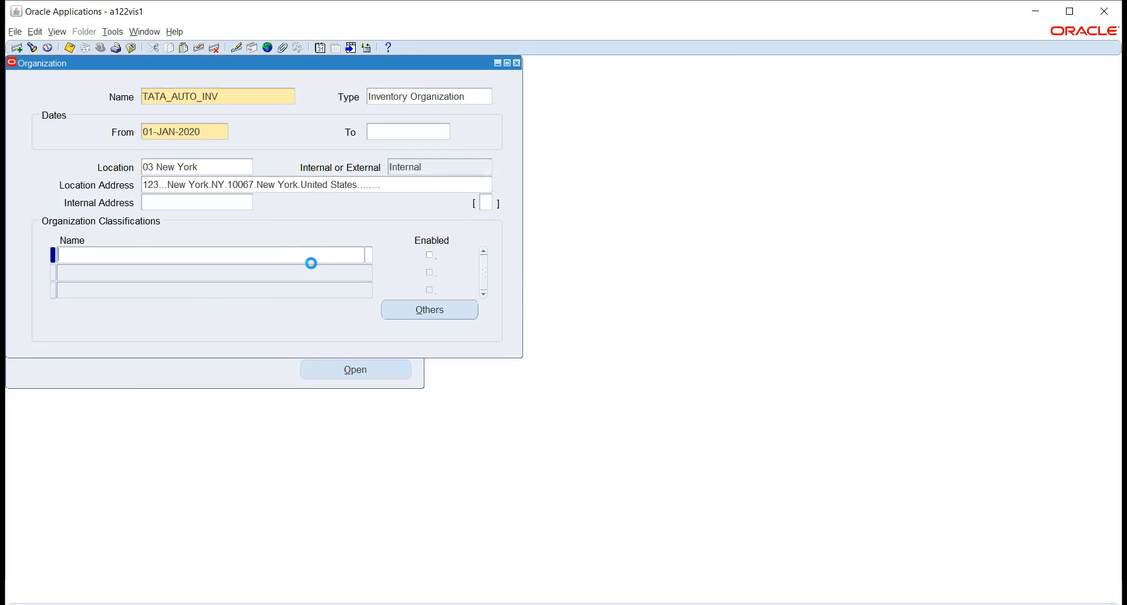
pyautogui.write('IN')
pyautogui.press('Tab')
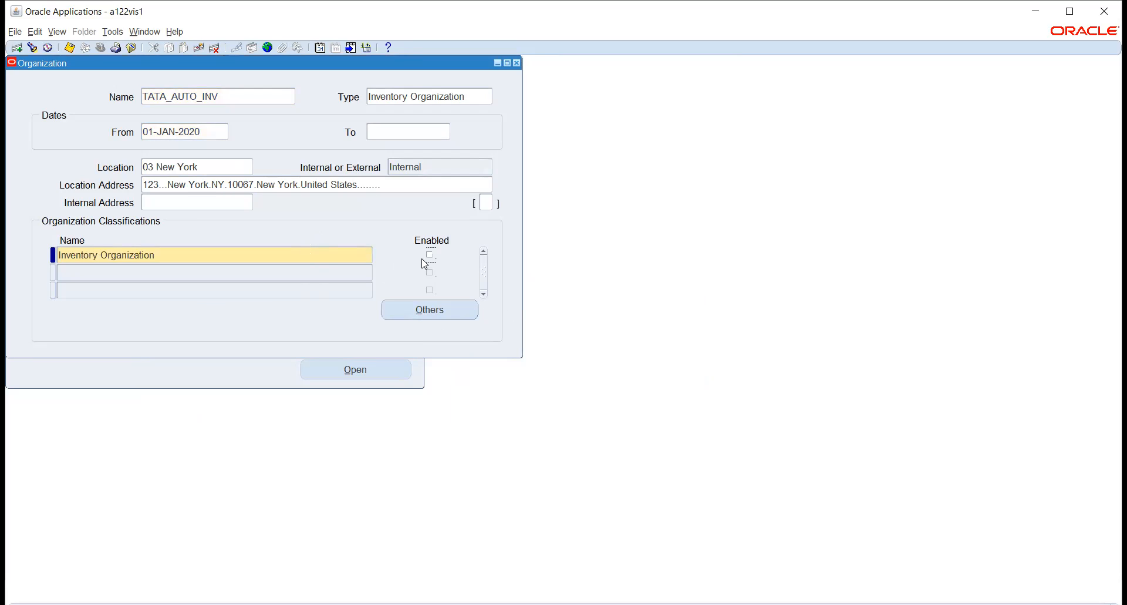
pyautogui.click(431, 258)
# - Open the Accounting Information of the Inventory Organization classification and set the primary ledger to TATA_AUTO_13817(USD)
pyautogui.click(421, 310)
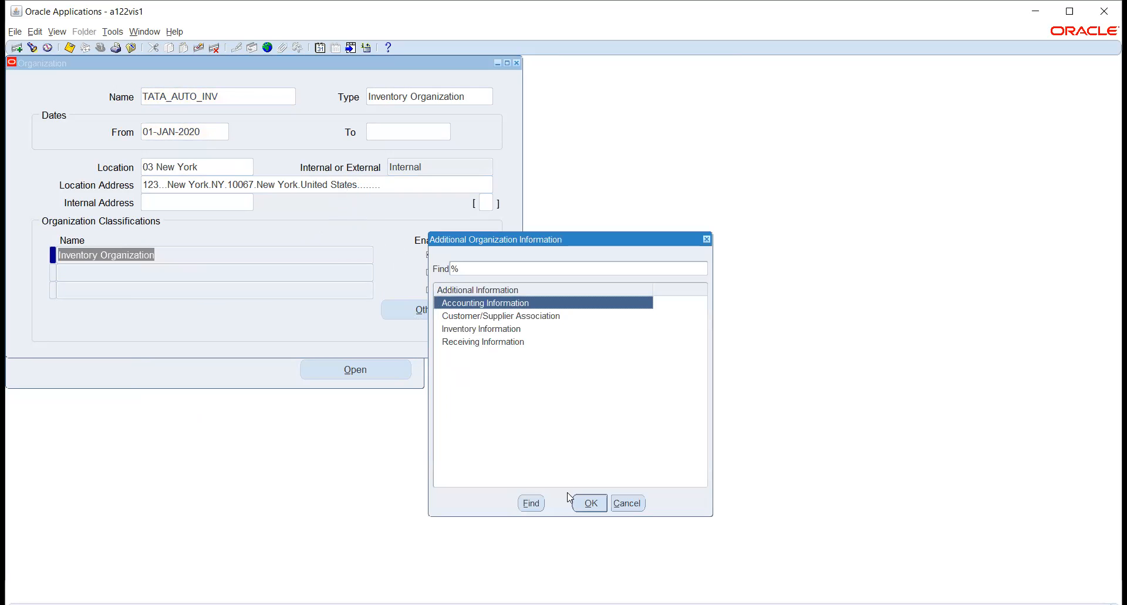
pyautogui.click(586, 508)
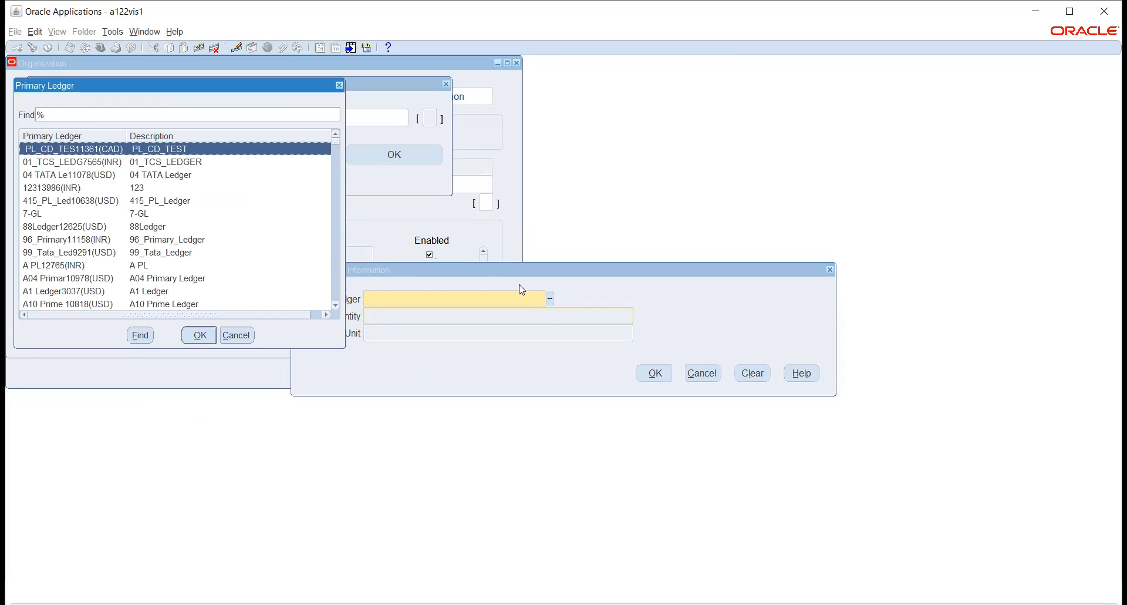
pyautogui.write('ta')
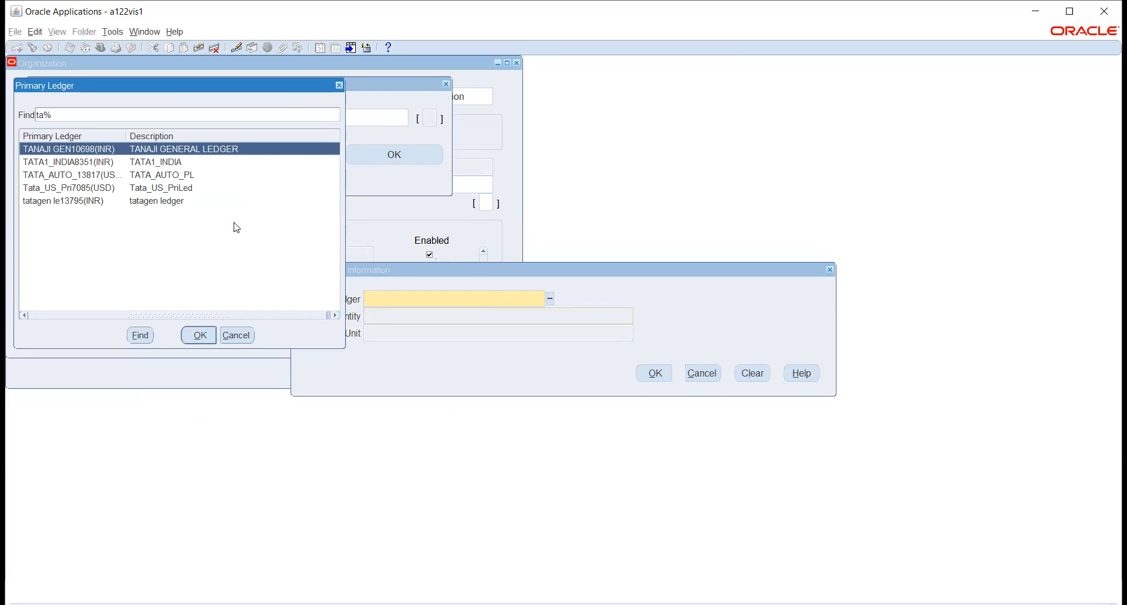
pyautogui.click(49, 176)
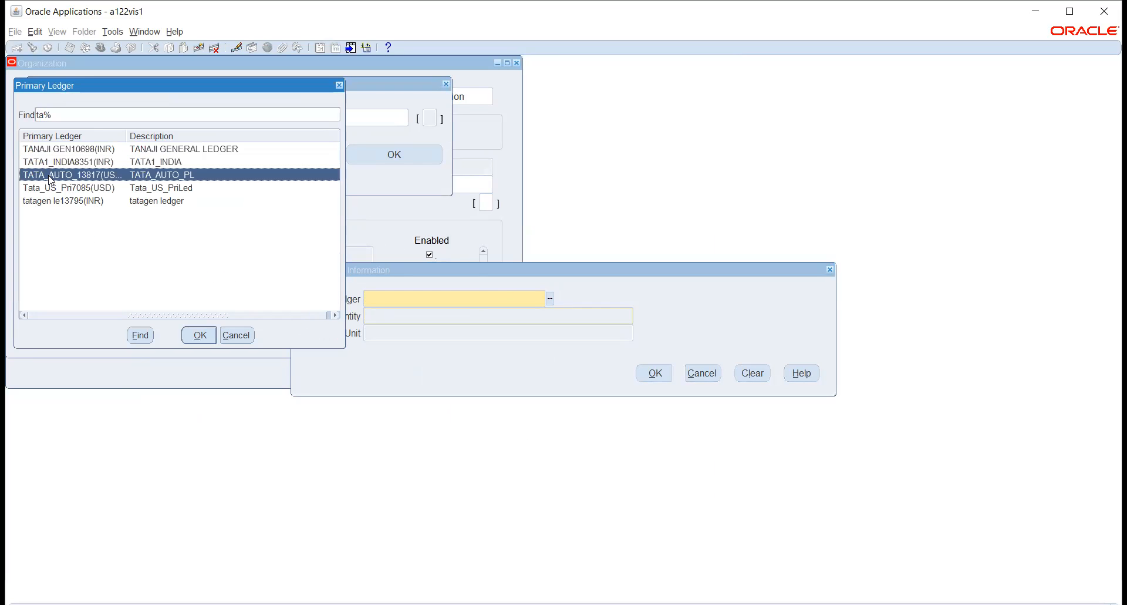
pyautogui.click(194, 335)
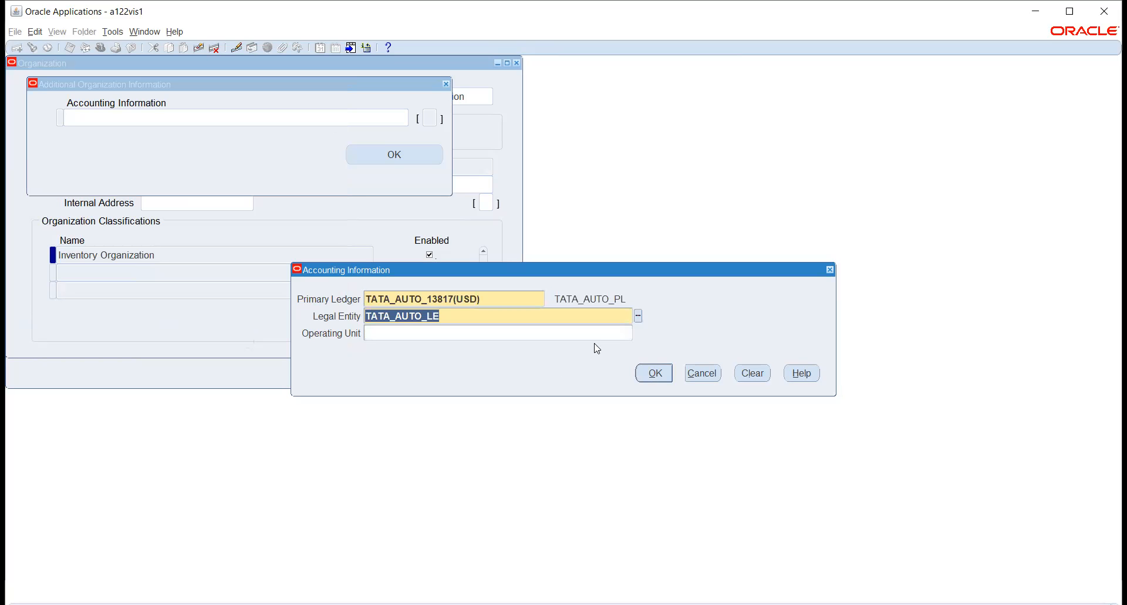
# - Set the operating unit to TATA_AUTO_03 in the accounting information and save the changes
pyautogui.click(596, 334)
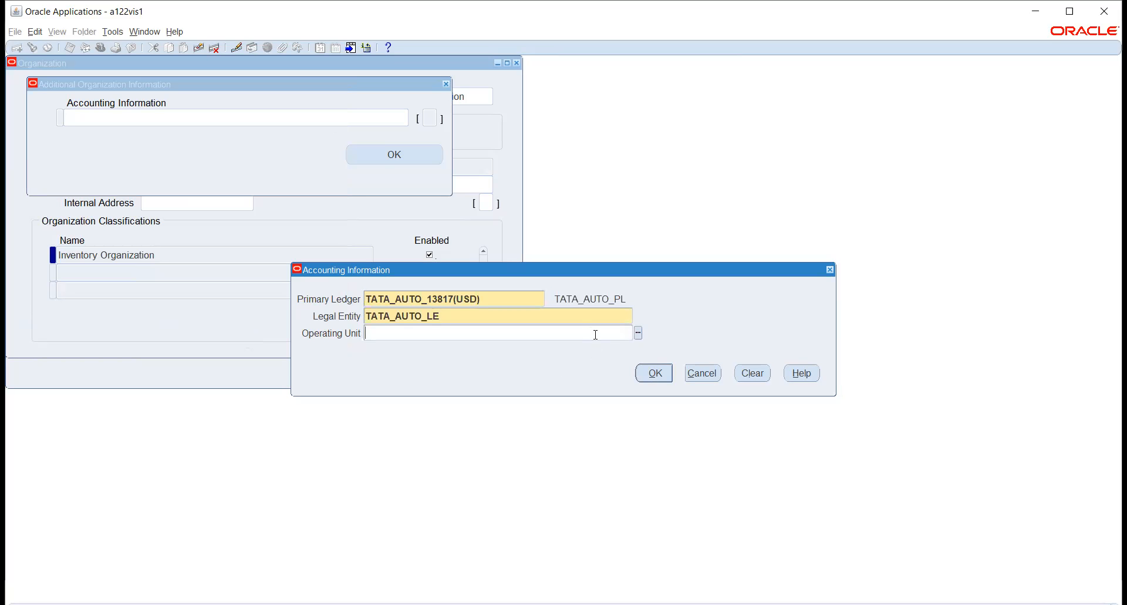
pyautogui.click(638, 333)
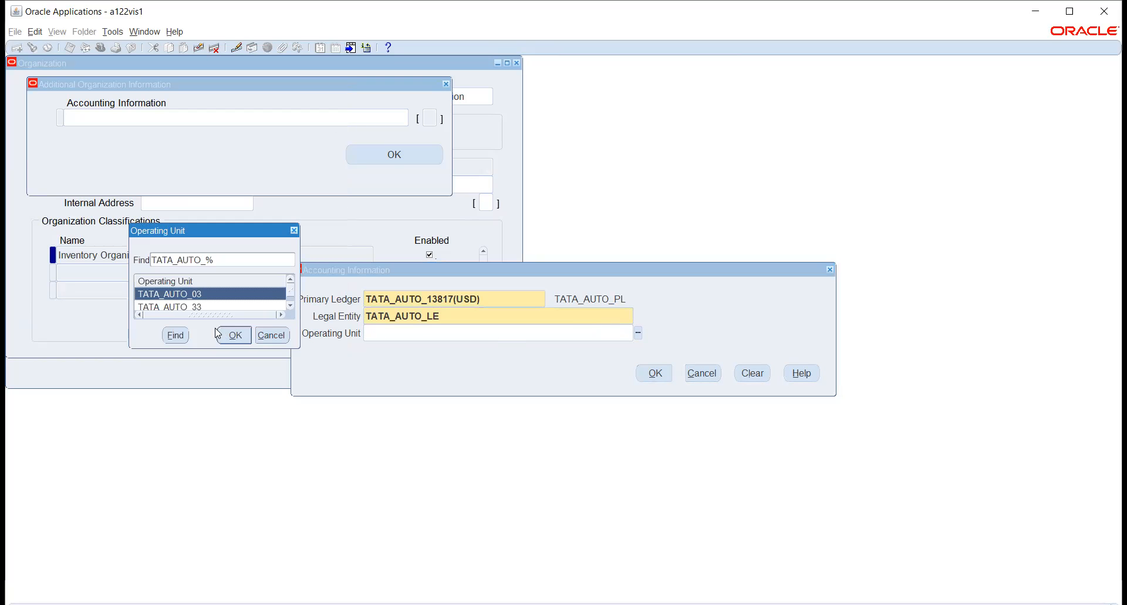
pyautogui.click(234, 335)
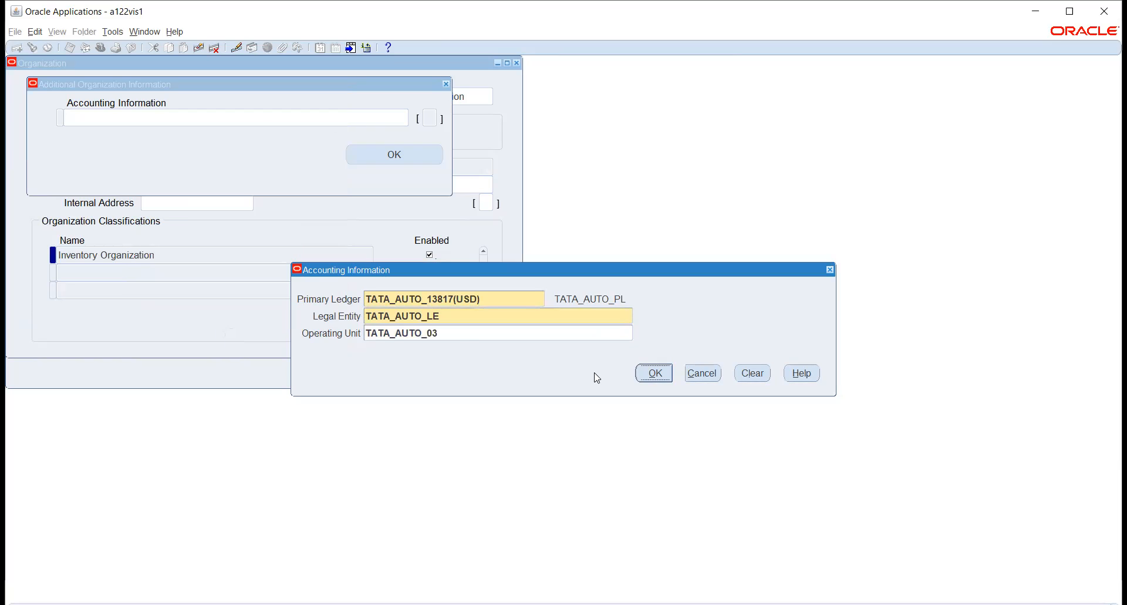
pyautogui.click(651, 374)
pyautogui.click(367, 156)
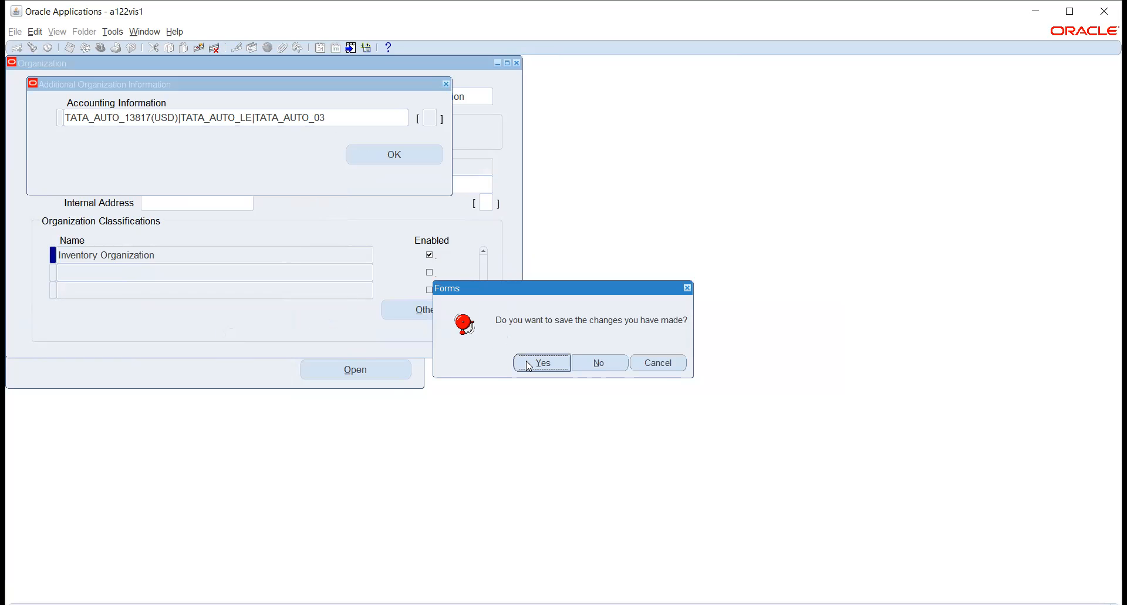
pyautogui.click(528, 364)
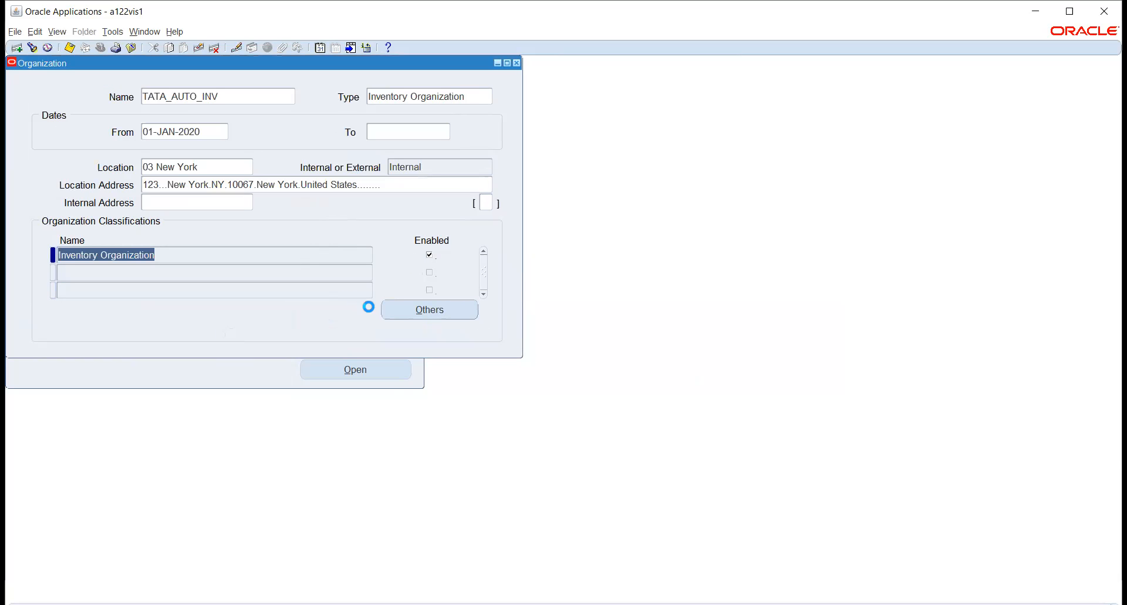
# - View the additional information types of the Inventory Organization classification, dismiss the list and close the Organization form
pyautogui.click(392, 311)
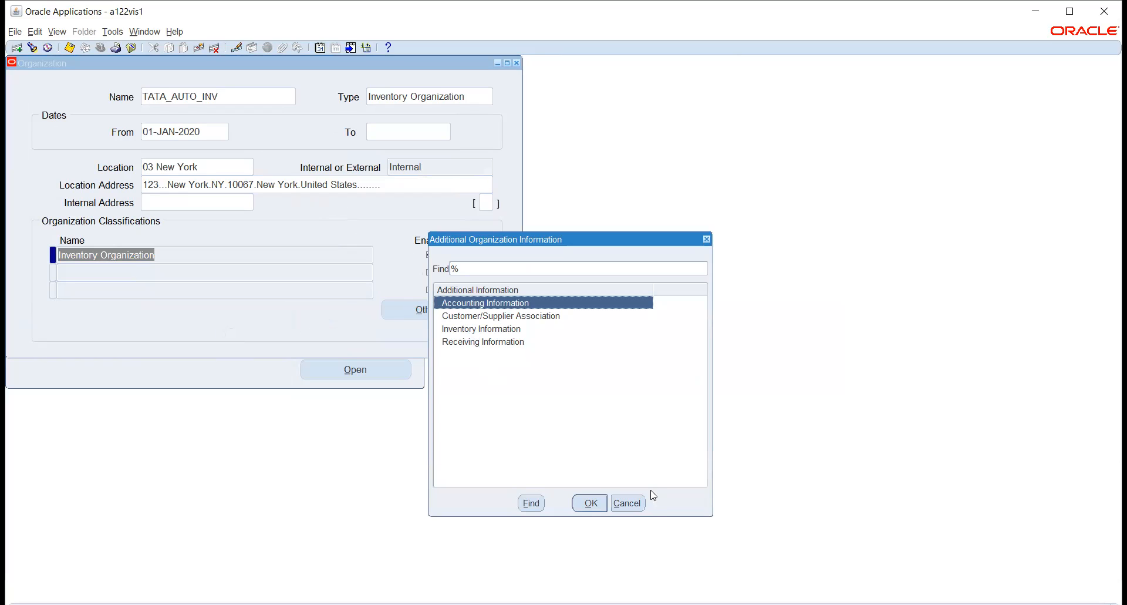
pyautogui.click(628, 503)
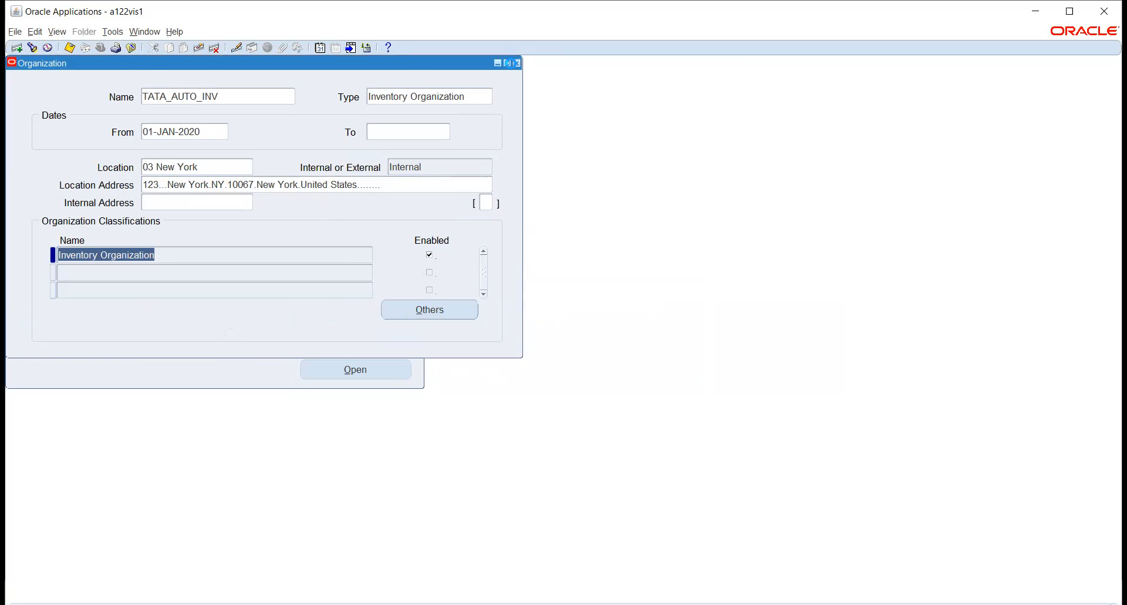
pyautogui.click(517, 63)
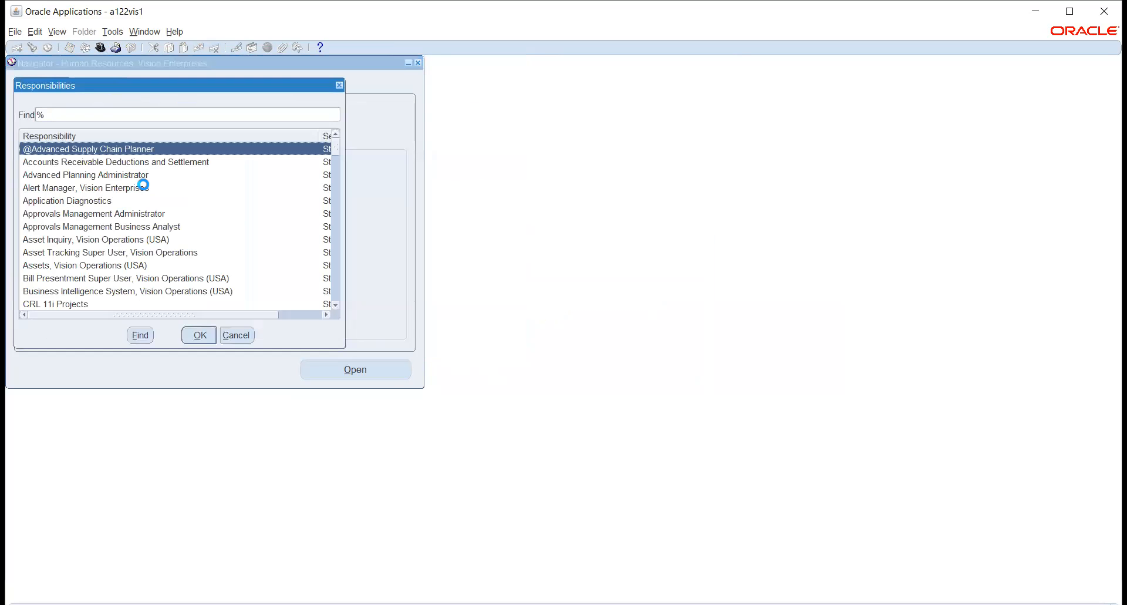
# - Switch to the TATA_PAYABLE responsibility and expand its Setup functions
pyautogui.write('t')
pyautogui.press('Down')
pyautogui.press('Return')
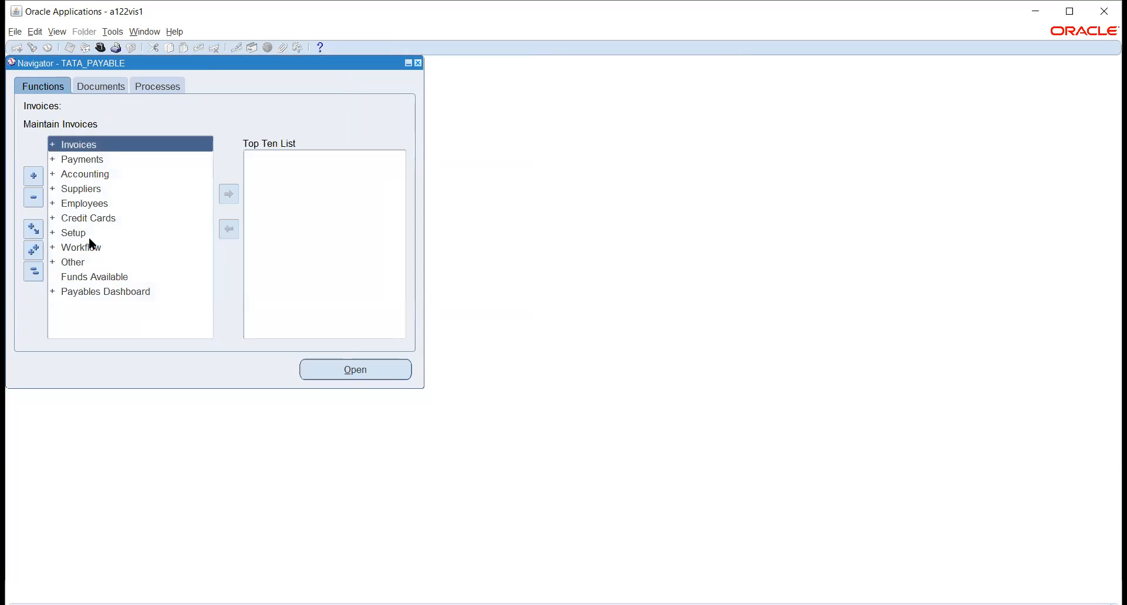
pyautogui.click(74, 232)
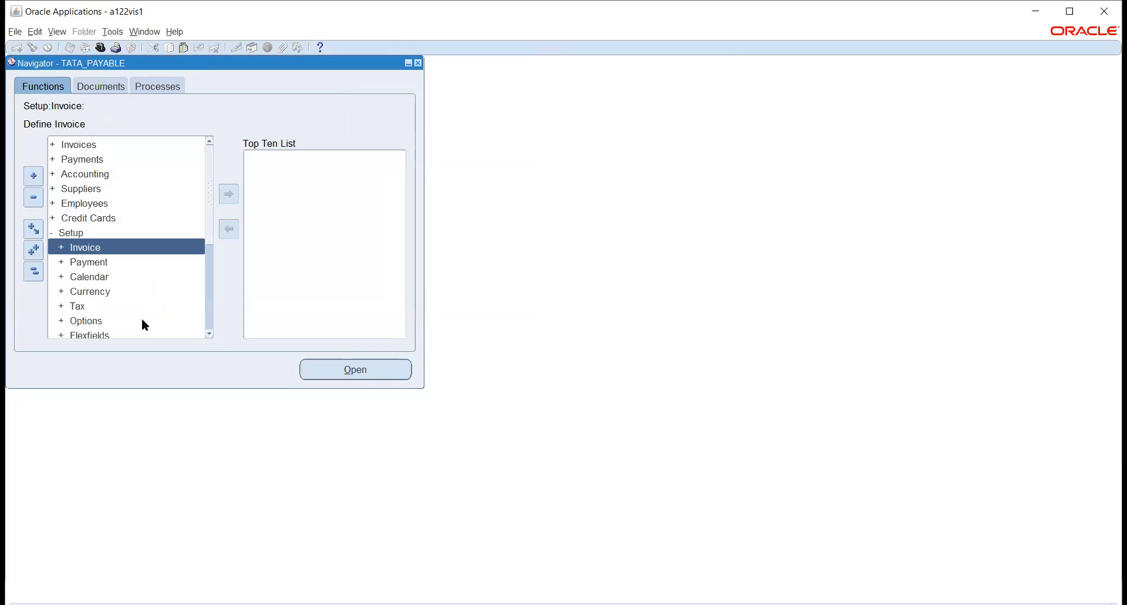
# - Look up the available inventory organizations in the Supplier - Purchasing settings of the Financials Options and close the form
pyautogui.click(81, 320)
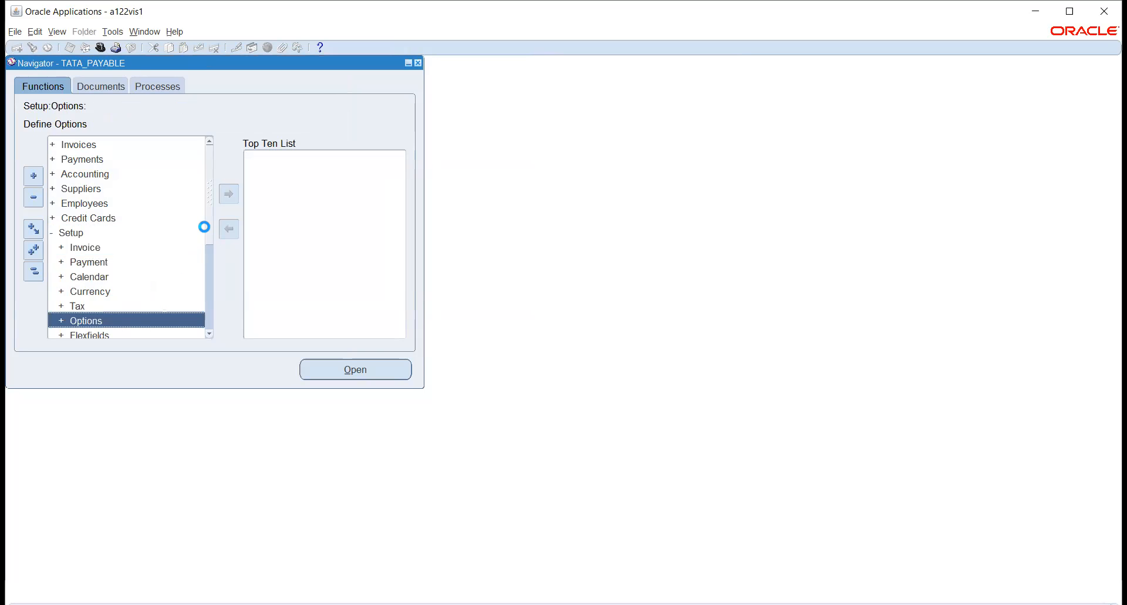
pyautogui.scroll(-1, 142, 240)
pyautogui.press('Return')
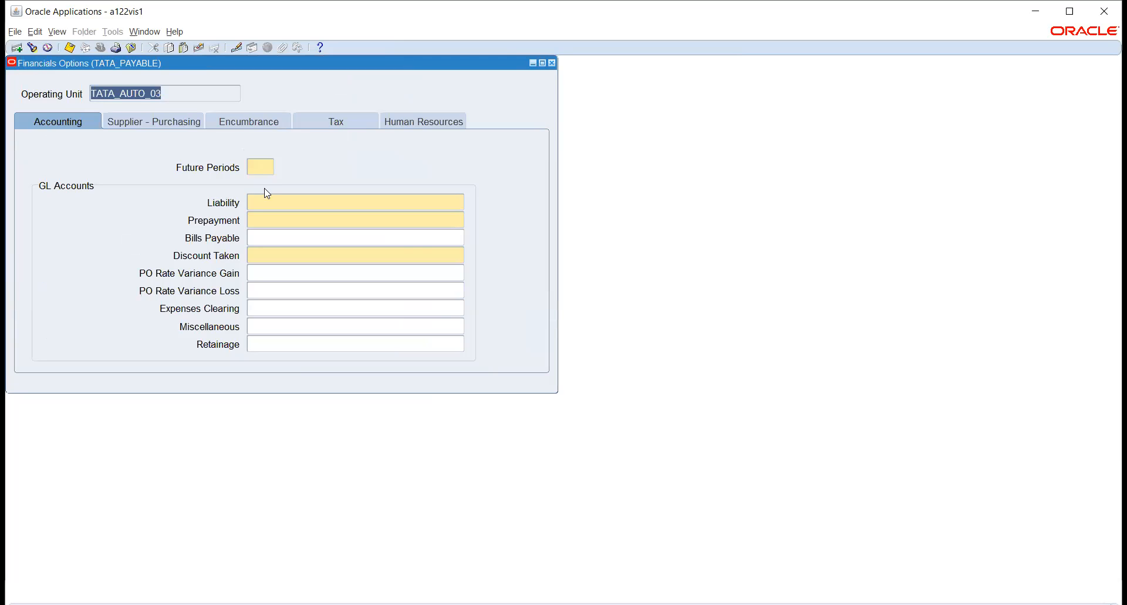
pyautogui.click(164, 121)
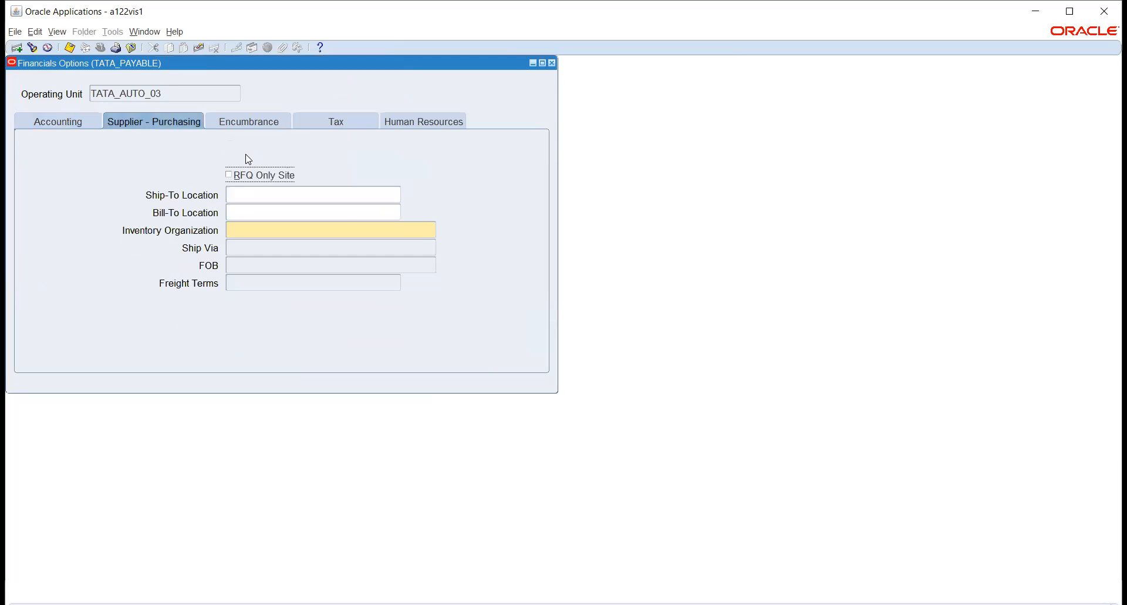
pyautogui.click(346, 230)
pyautogui.click(434, 232)
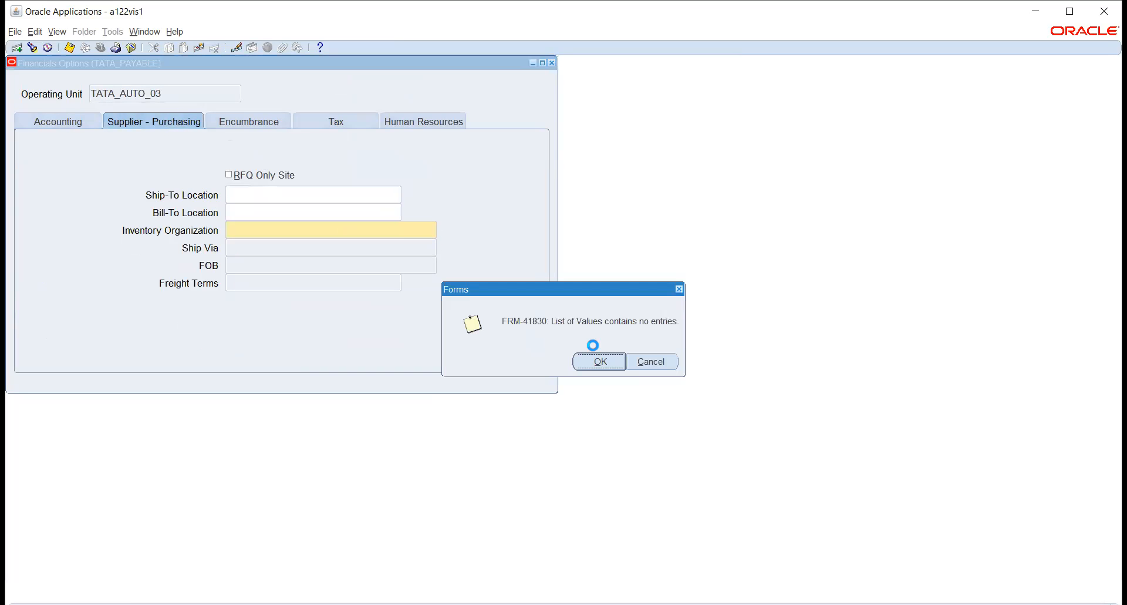
pyautogui.click(601, 363)
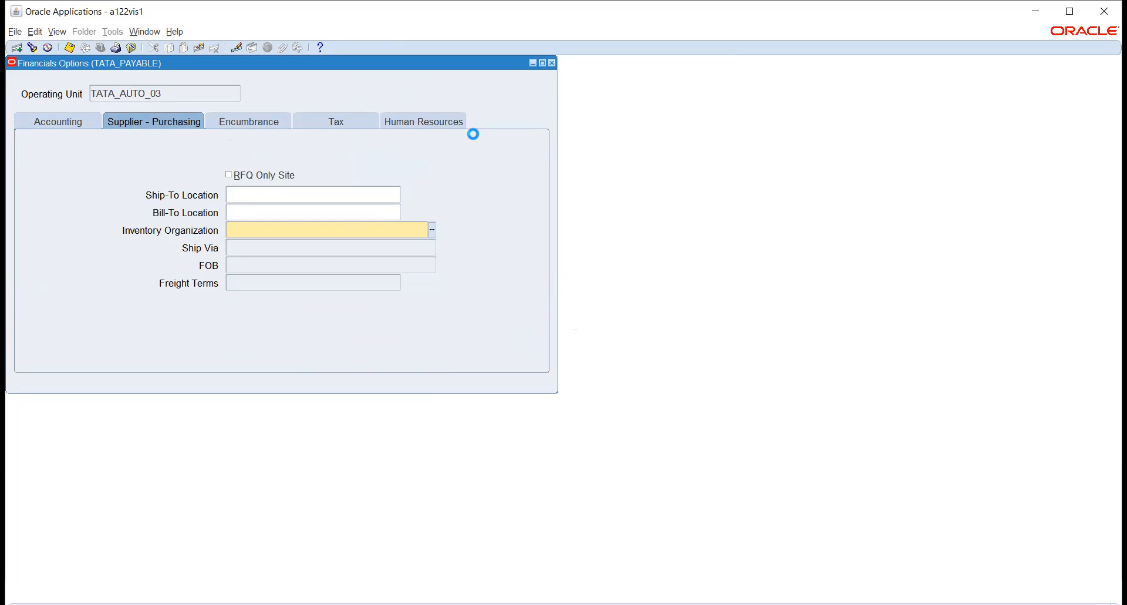
pyautogui.click(579, 360)
pyautogui.click(571, 363)
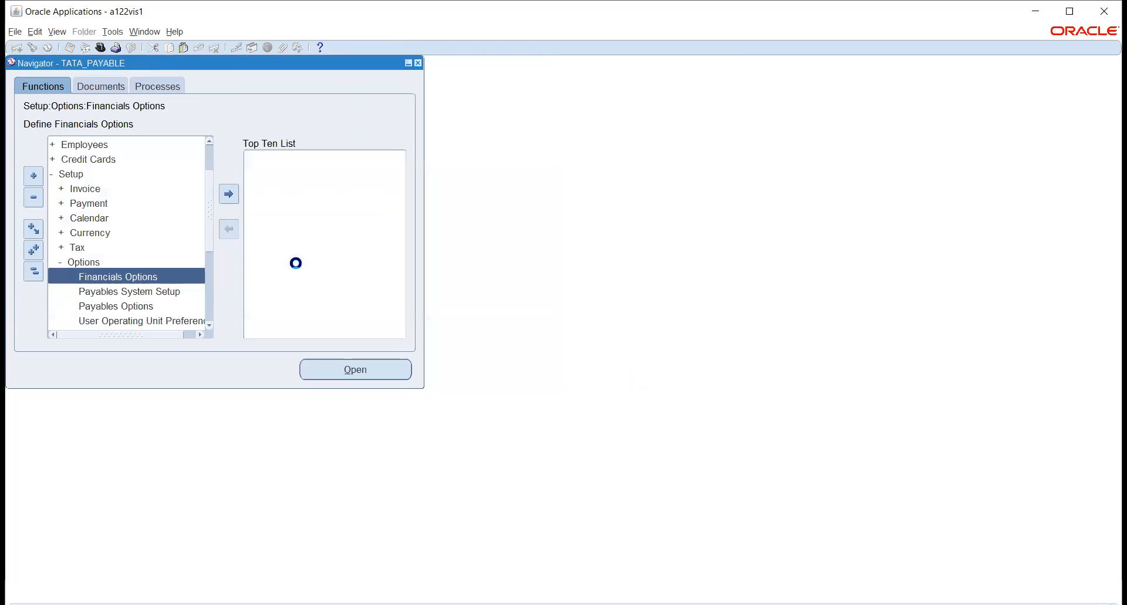
# - Switch to the Human Resources, Vision Enterprises responsibility and open the Organization form from Work Structures
pyautogui.click(100, 48)
pyautogui.write('t')
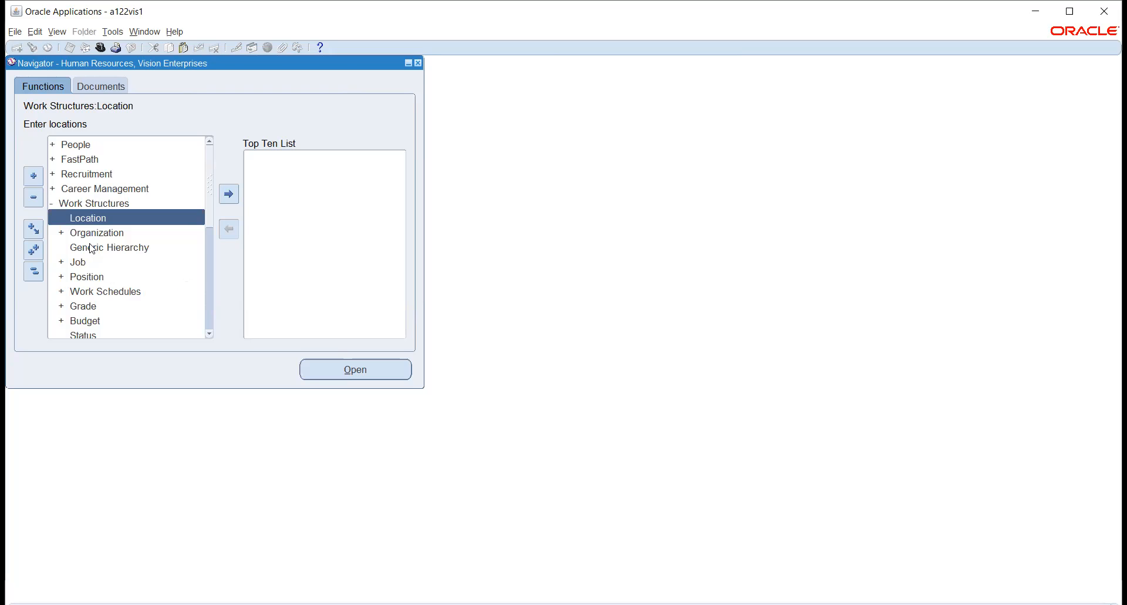
pyautogui.click(85, 234)
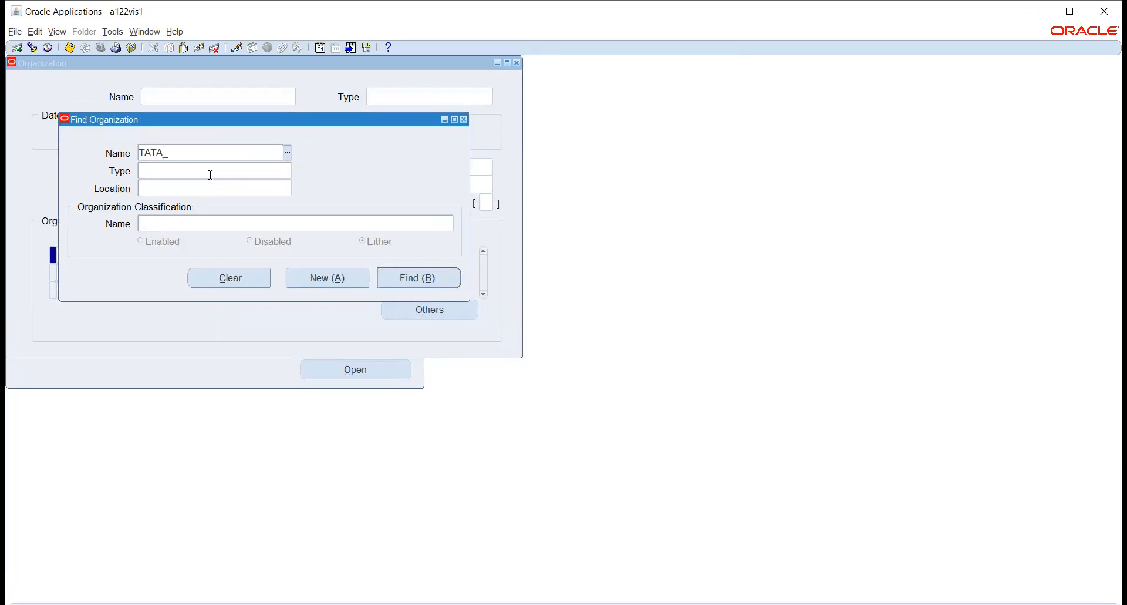
# - Find the organization TATA_AUTO_INV and open the Inventory Information of its Inventory Organization classification
pyautogui.write('TO_INV')
pyautogui.click(210, 174)
pyautogui.click(389, 285)
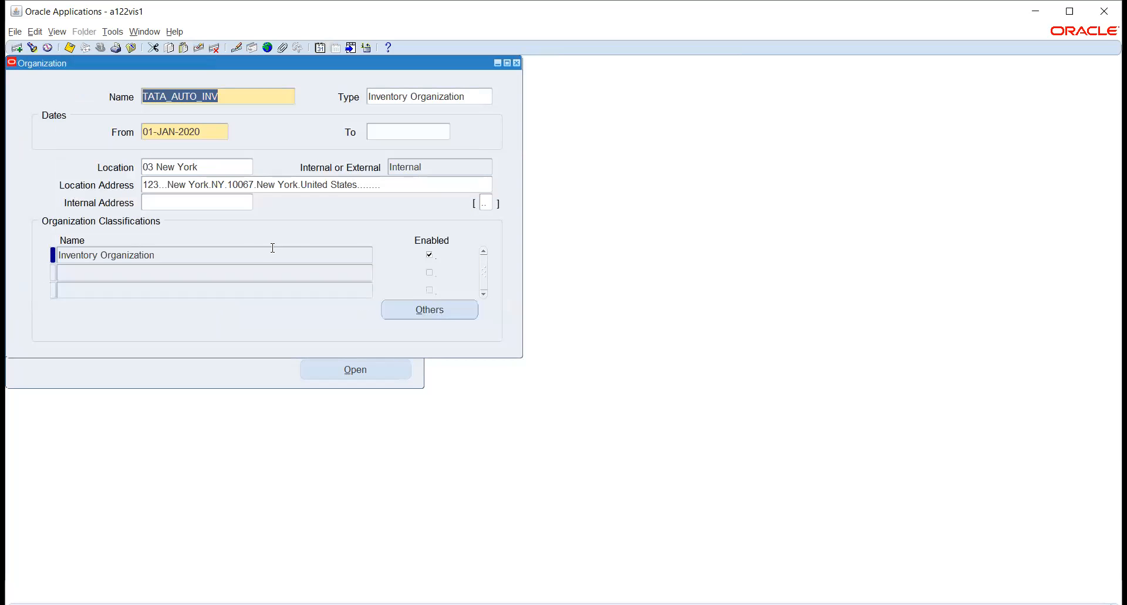
pyautogui.click(425, 309)
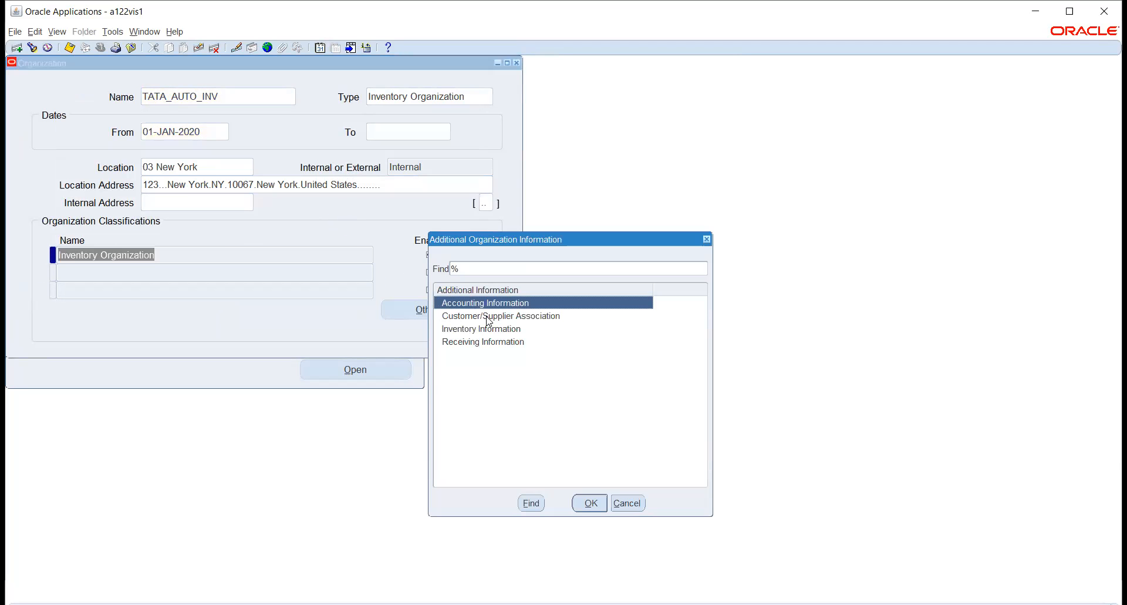
pyautogui.click(479, 331)
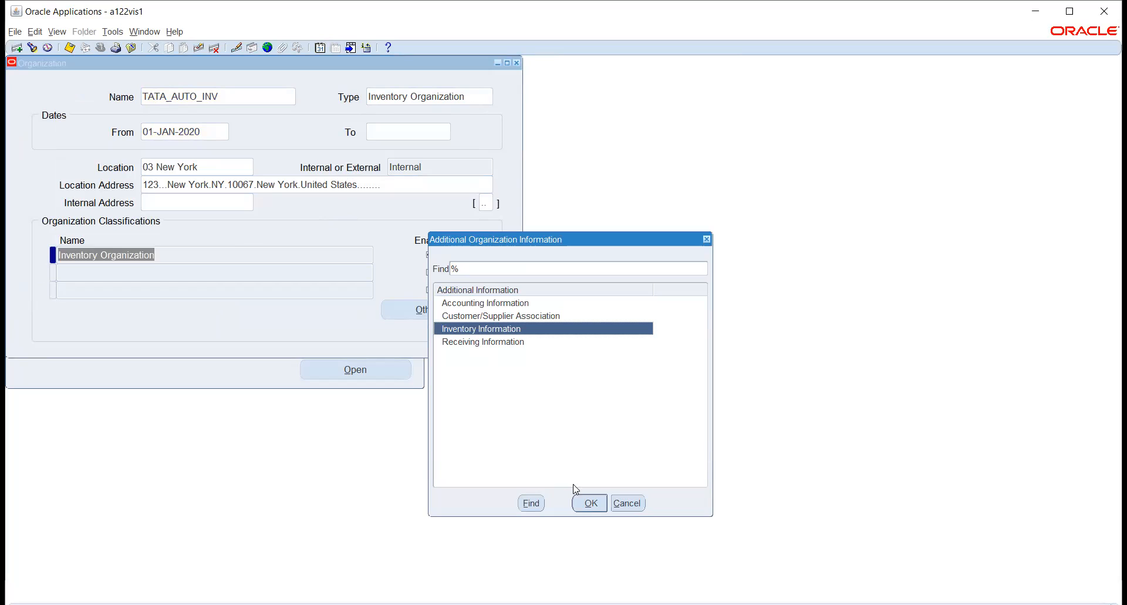
pyautogui.click(589, 503)
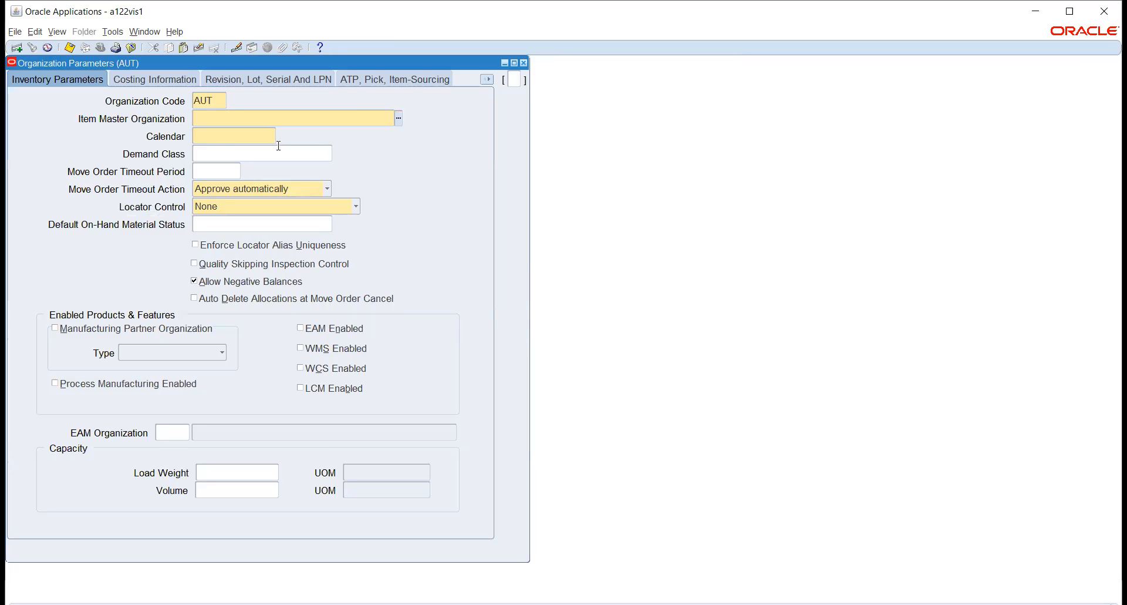
# - In the inventory parameters, set the item master organization to TATA_AUTO_INV and the calendar to ASN_WDC
pyautogui.click(398, 119)
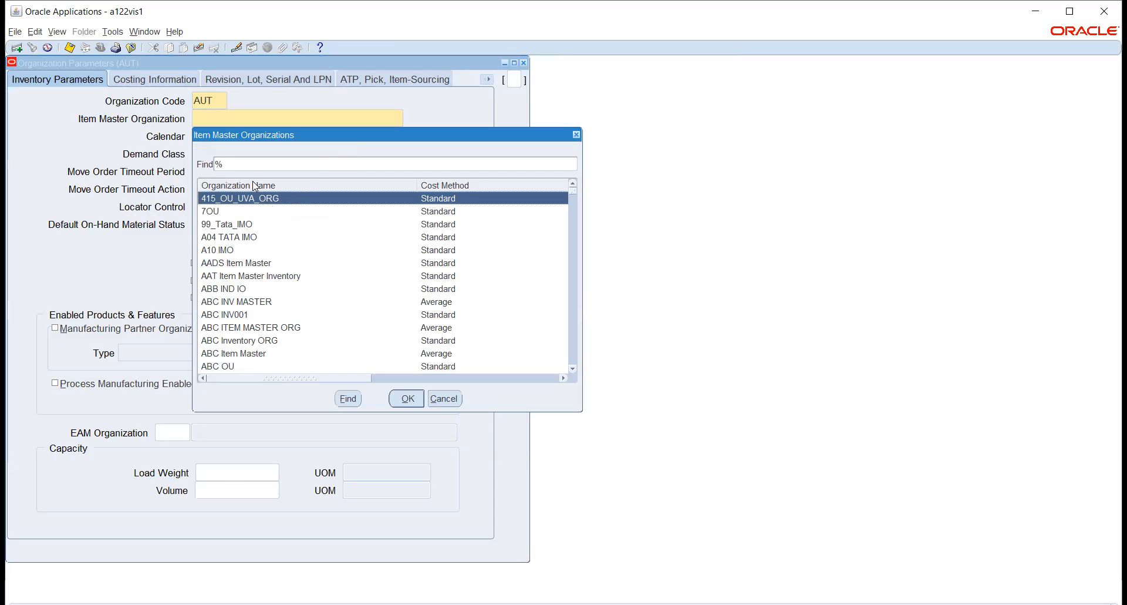
pyautogui.write('t')
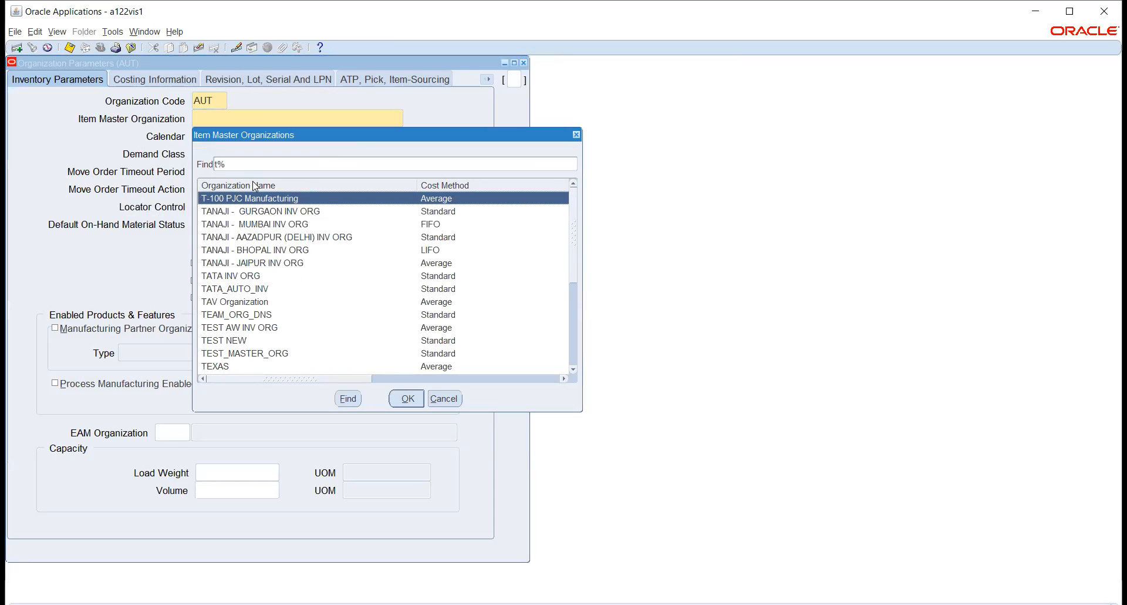
pyautogui.write('a')
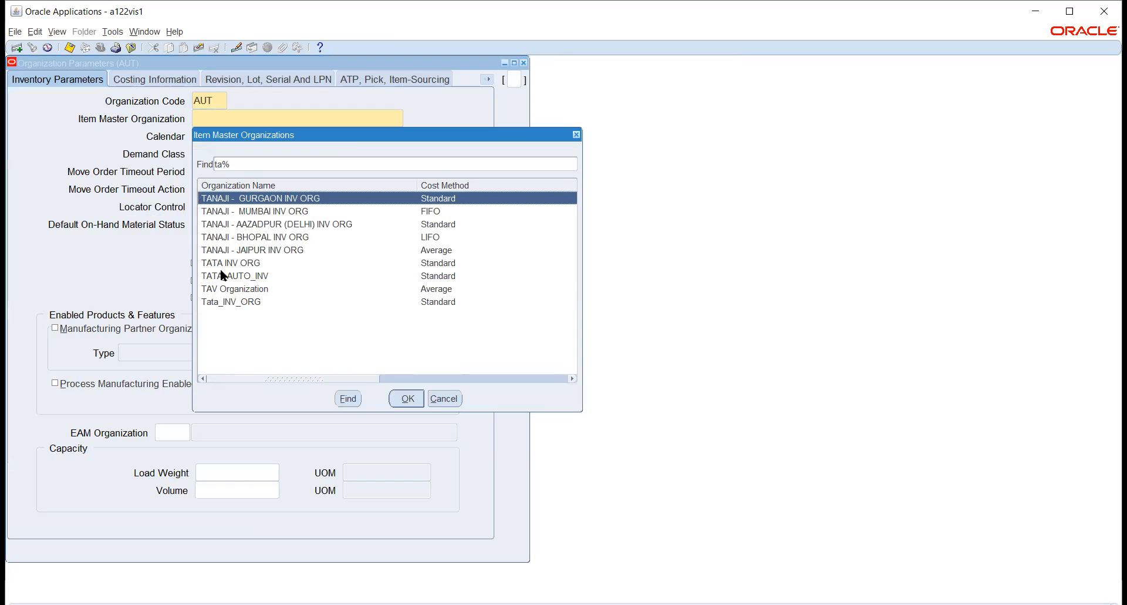
pyautogui.click(244, 277)
pyautogui.click(398, 397)
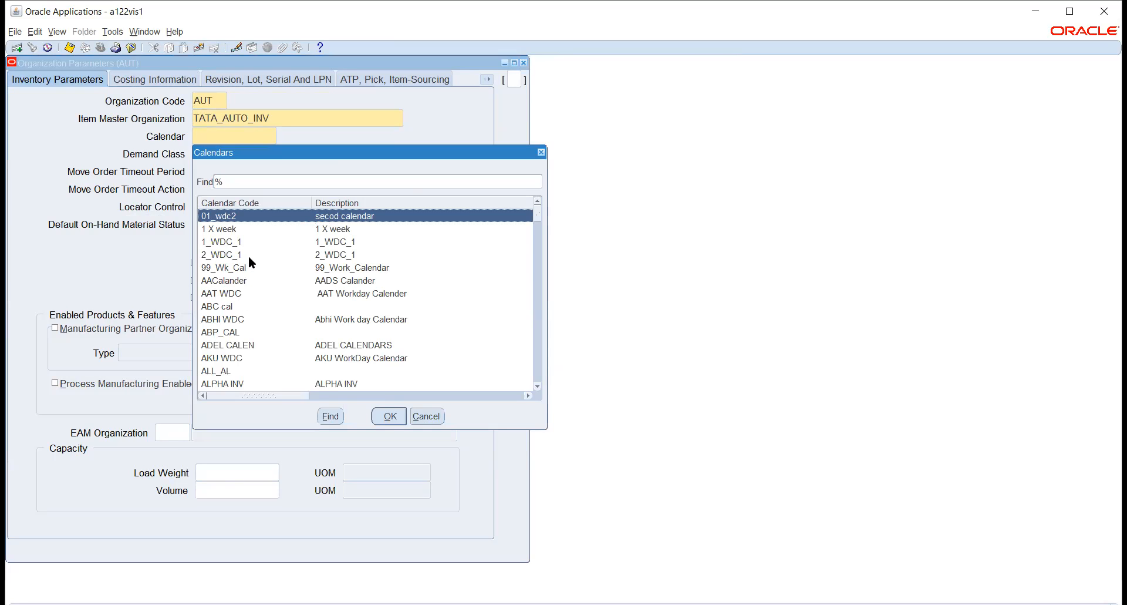
pyautogui.scroll(-2, 249, 255)
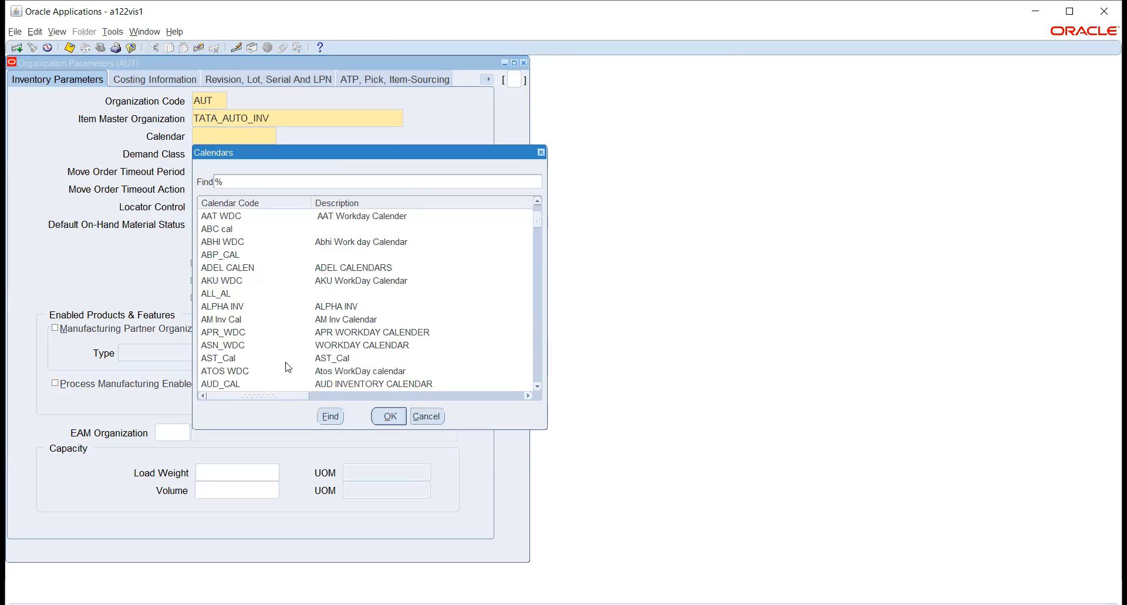
pyautogui.click(246, 346)
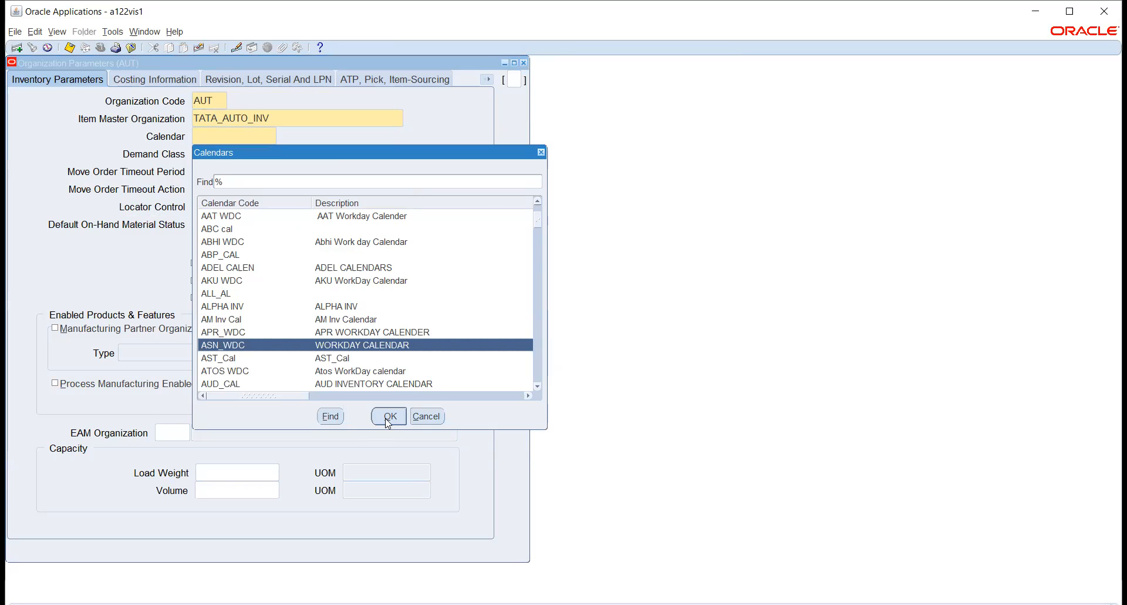
pyautogui.click(387, 416)
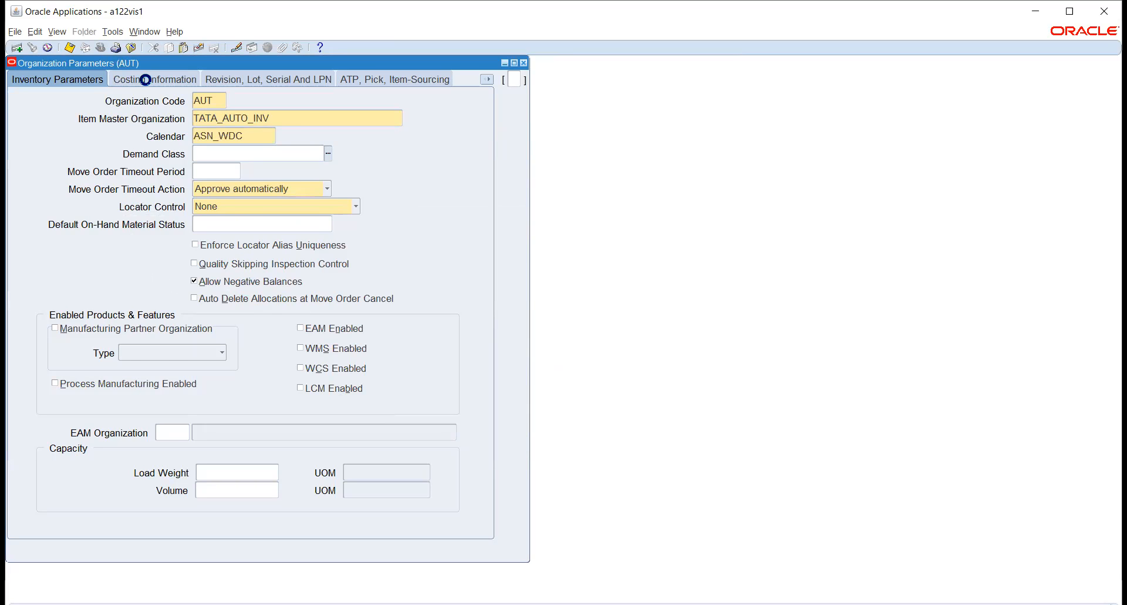
# - Set the costing method of TATA_AUTO_INV to Standard in the costing information
pyautogui.click(297, 125)
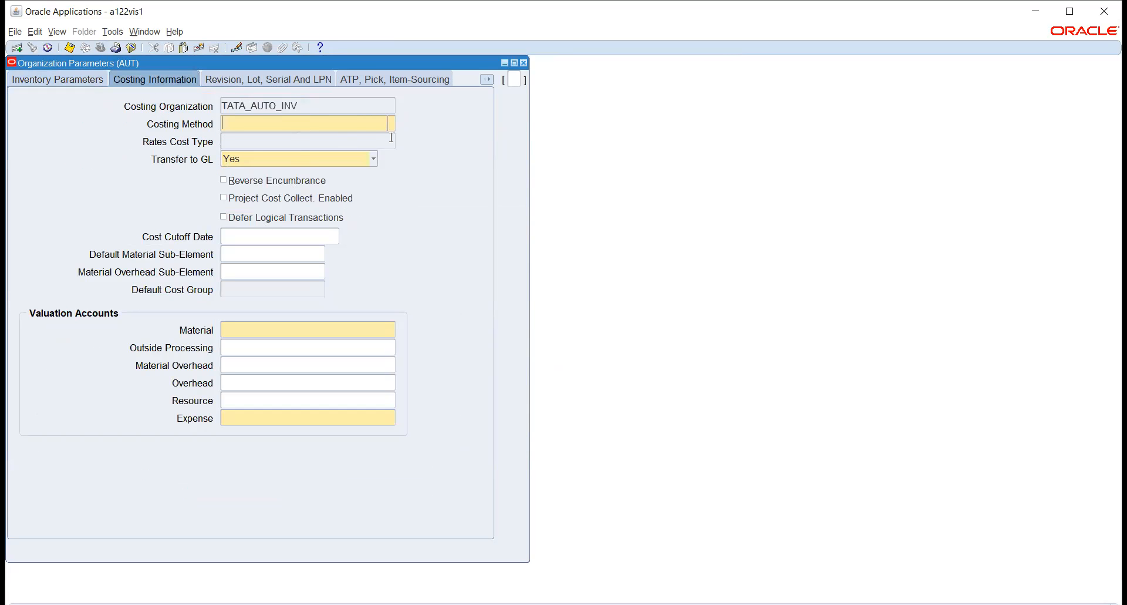
pyautogui.hotkey('ctrl', 'l')
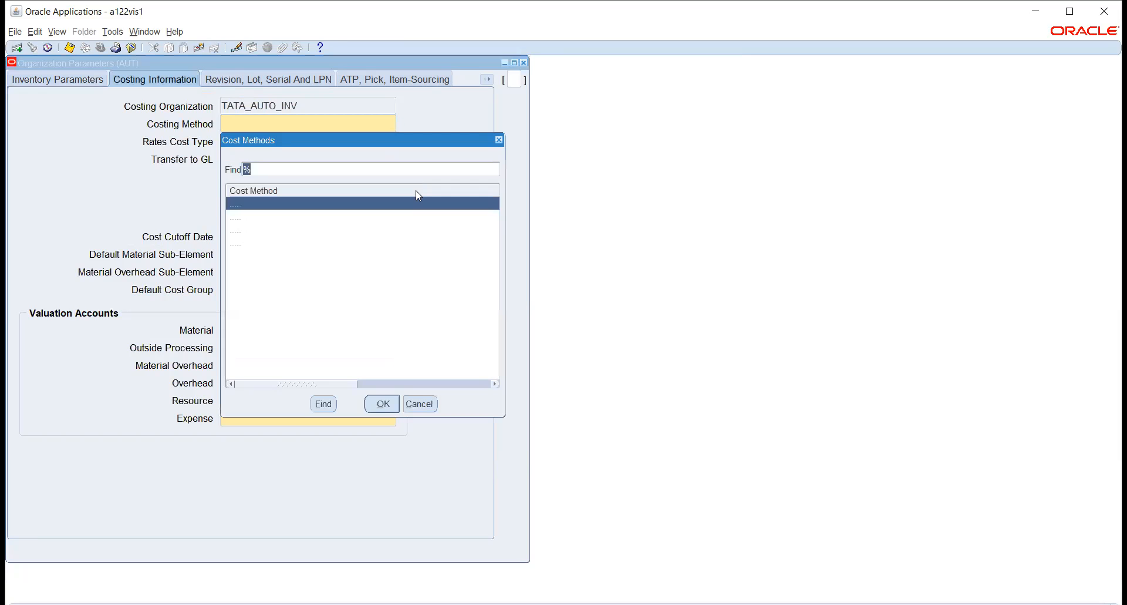
pyautogui.click(383, 404)
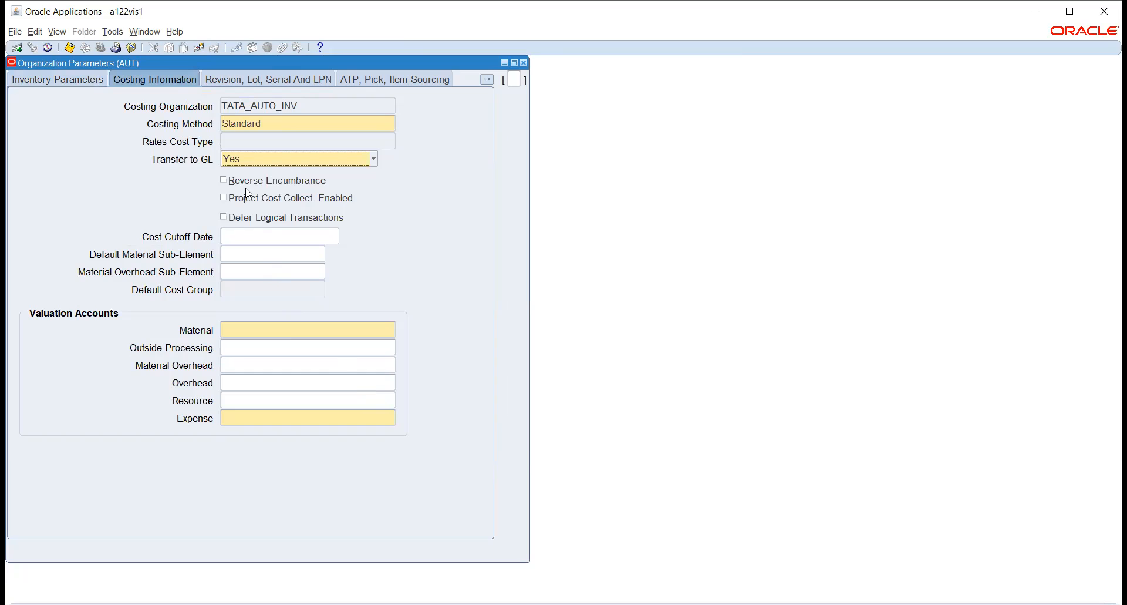
pyautogui.click(55, 79)
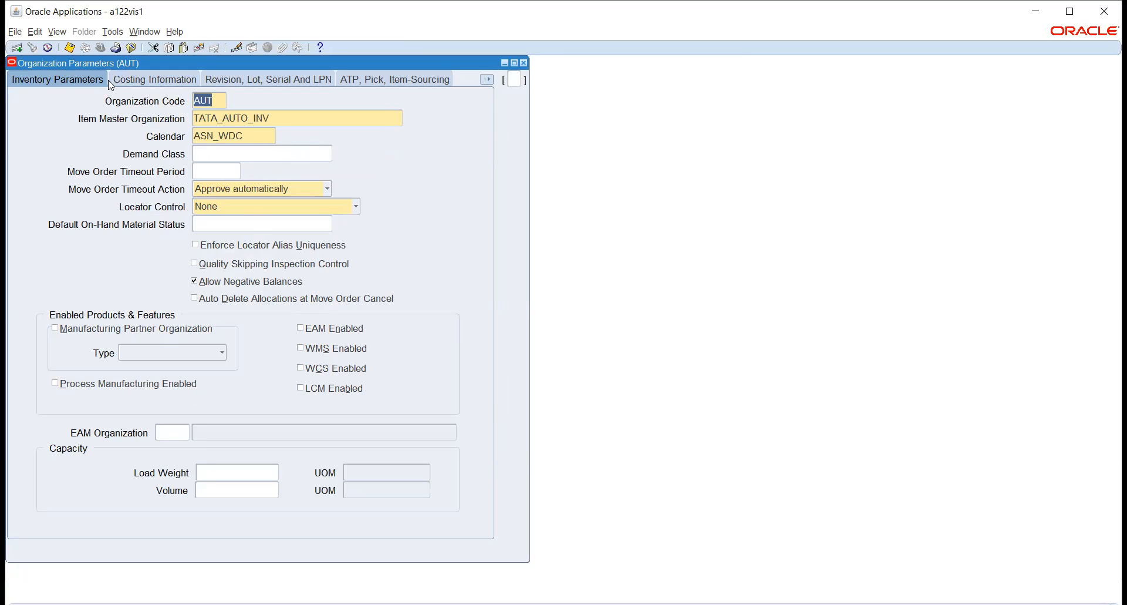
pyautogui.click(138, 79)
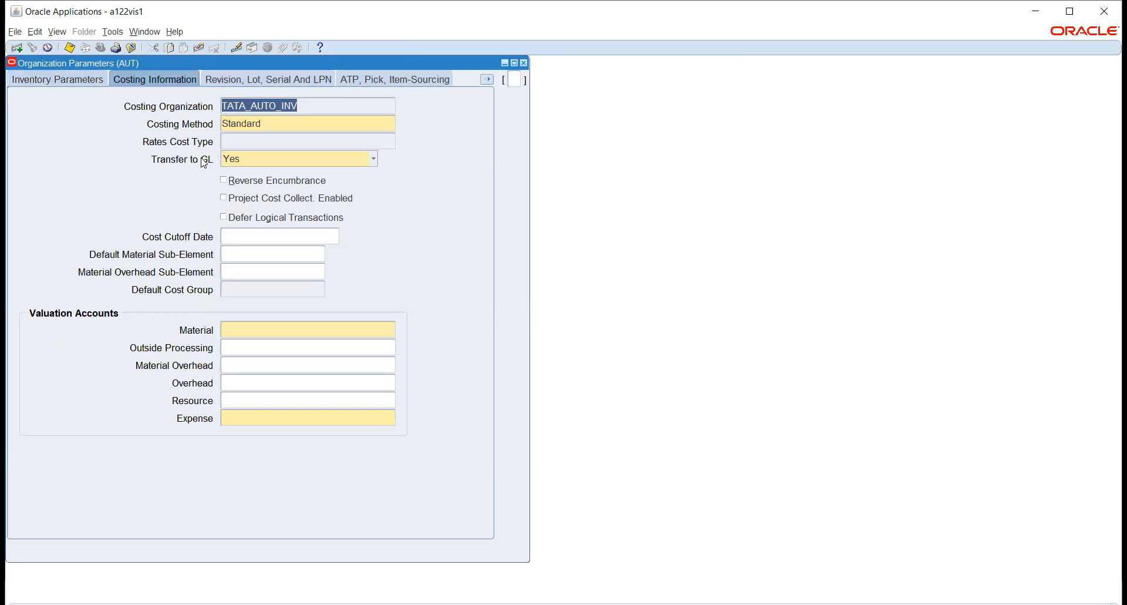
# - Set the Material valuation account to 03.100.100.03, choosing company 03, location 100, account 100 (Material) and intercompany 03
pyautogui.click(332, 329)
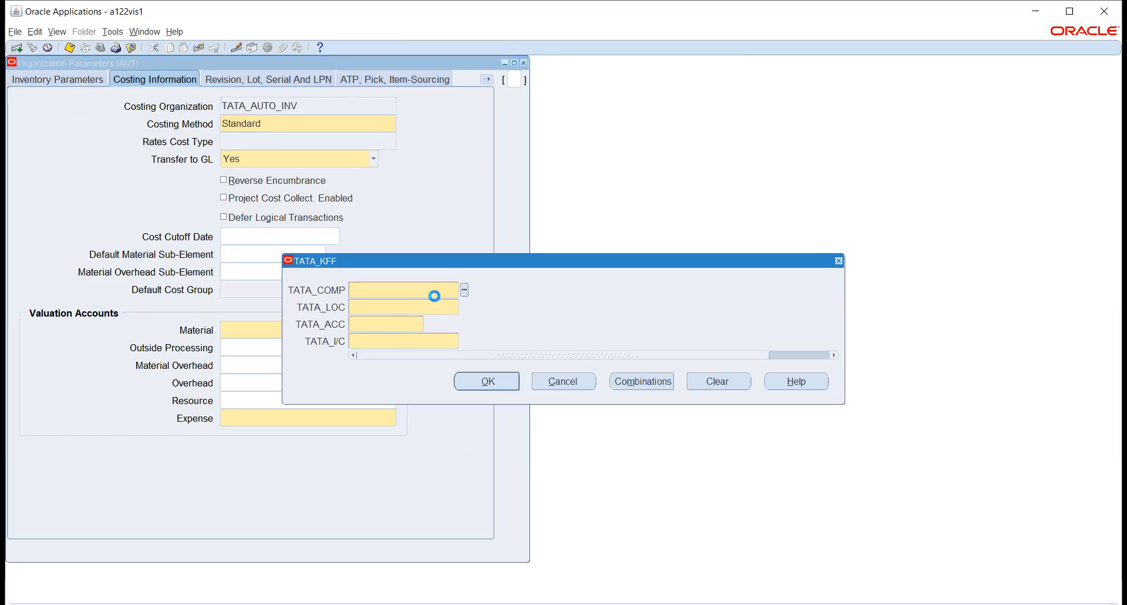
pyautogui.click(464, 290)
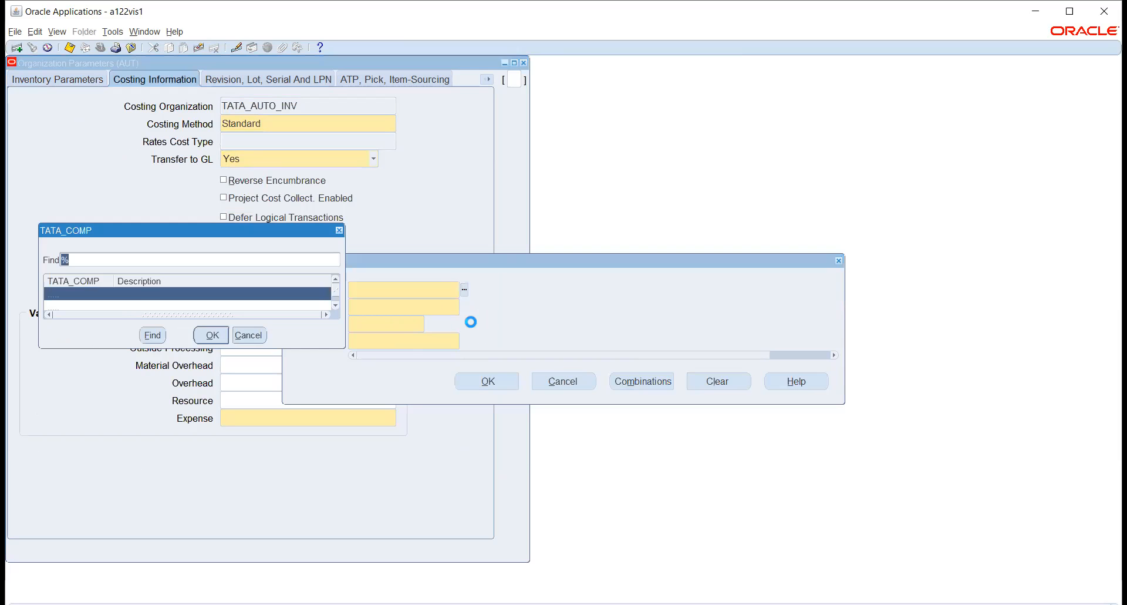
pyautogui.click(213, 334)
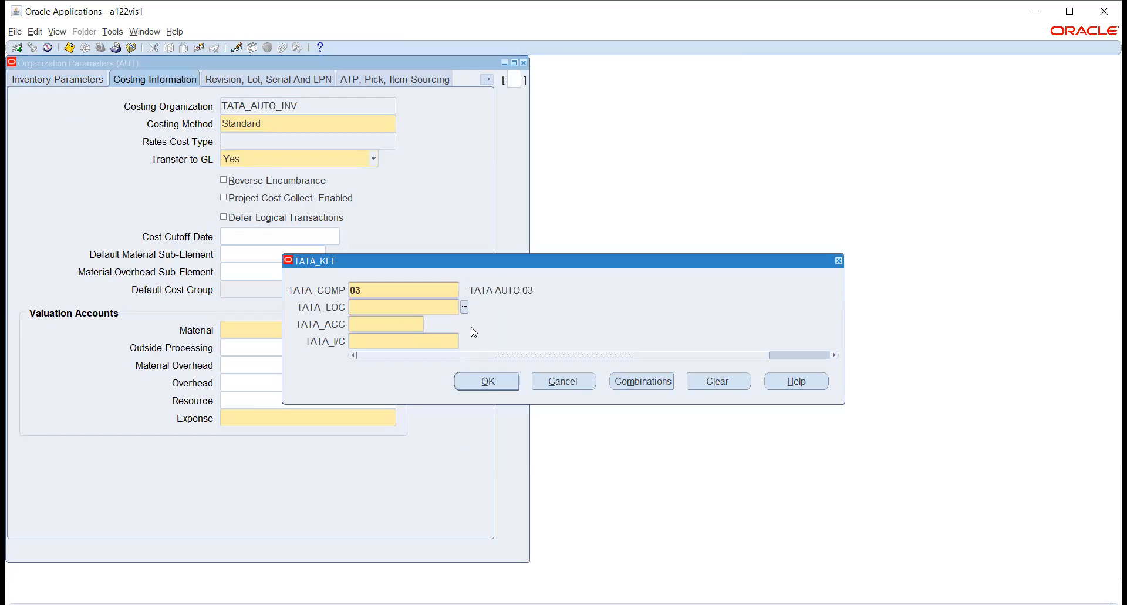
pyautogui.click(464, 307)
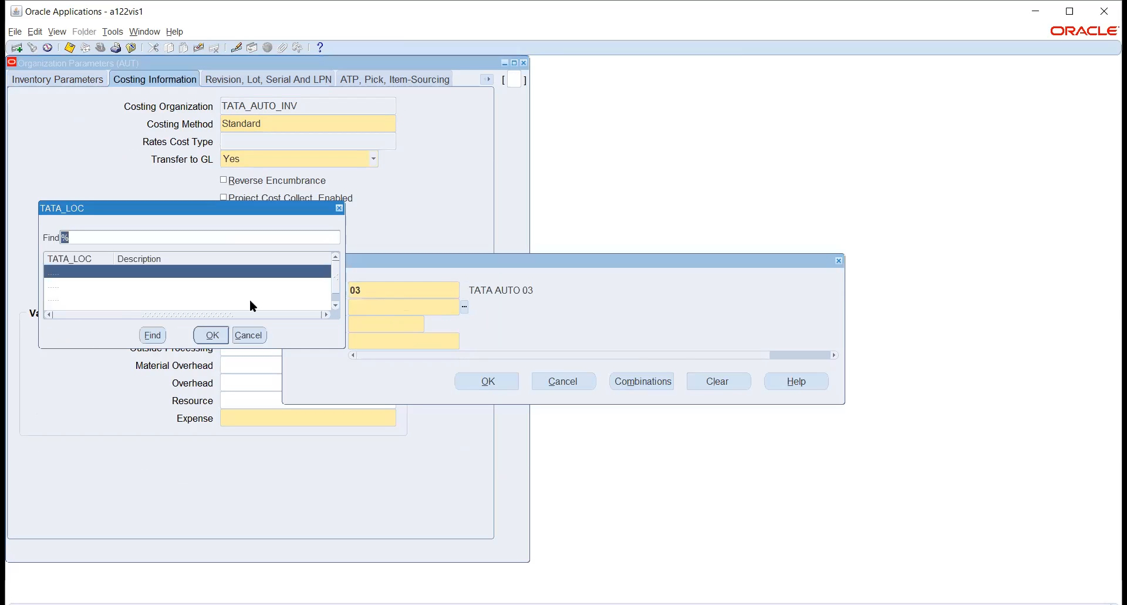
pyautogui.click(213, 334)
pyautogui.click(429, 325)
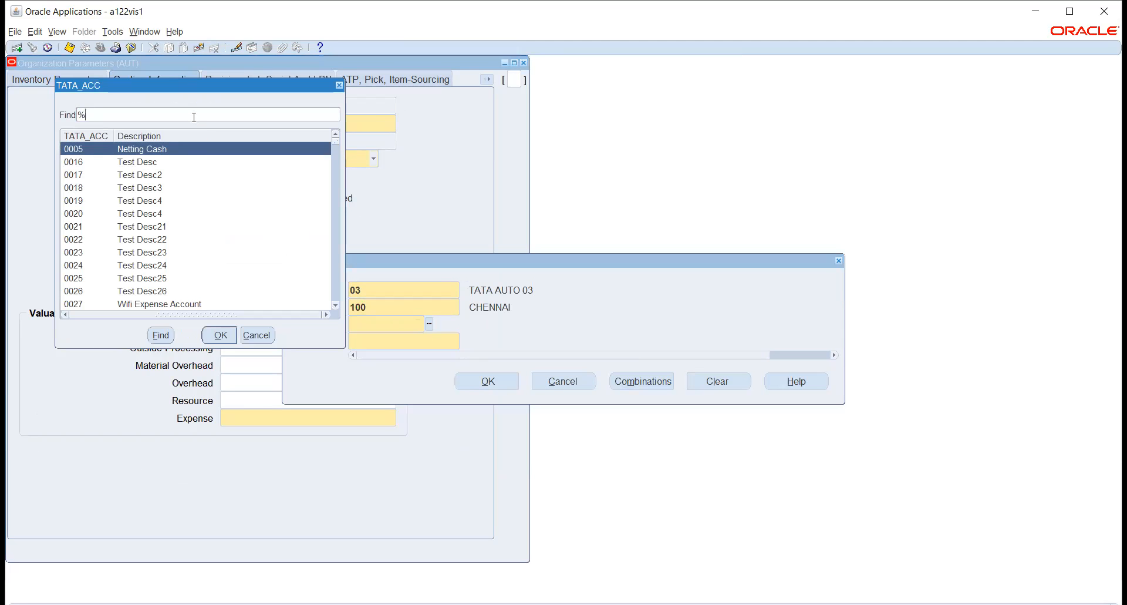
pyautogui.moveTo(195, 84); pyautogui.dragTo(659, 154)
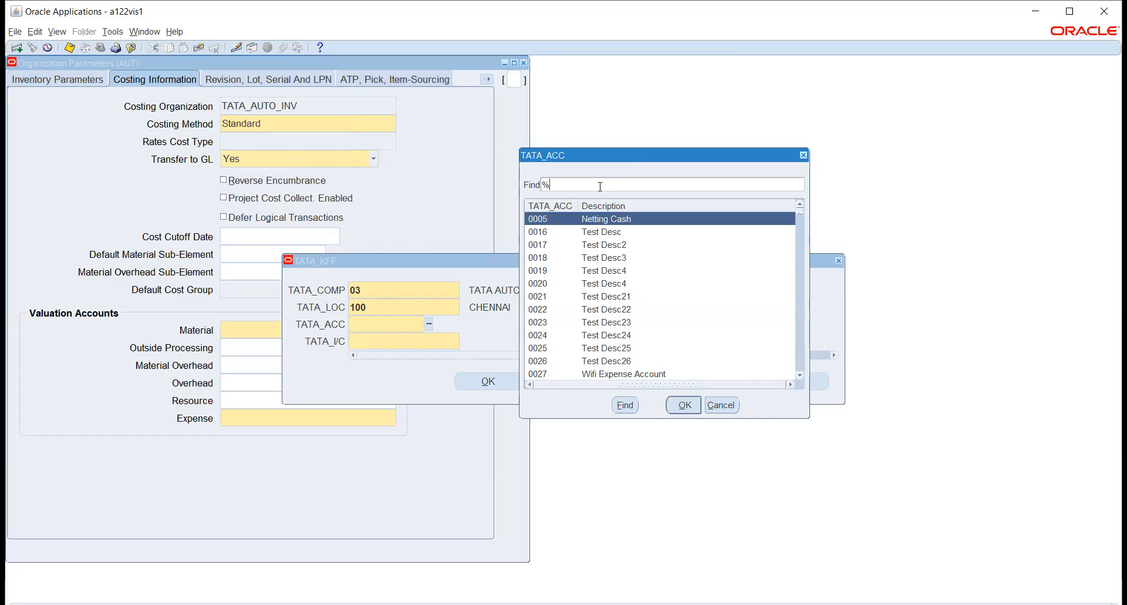
pyautogui.write('IAL')
pyautogui.press('Return')
pyautogui.click(683, 405)
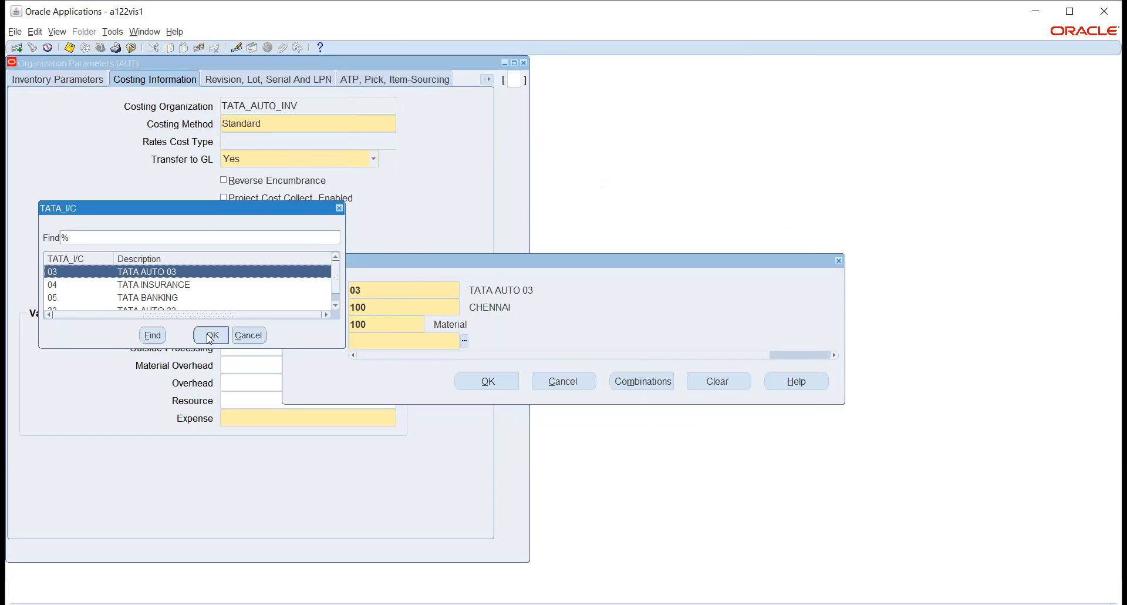
pyautogui.click(211, 335)
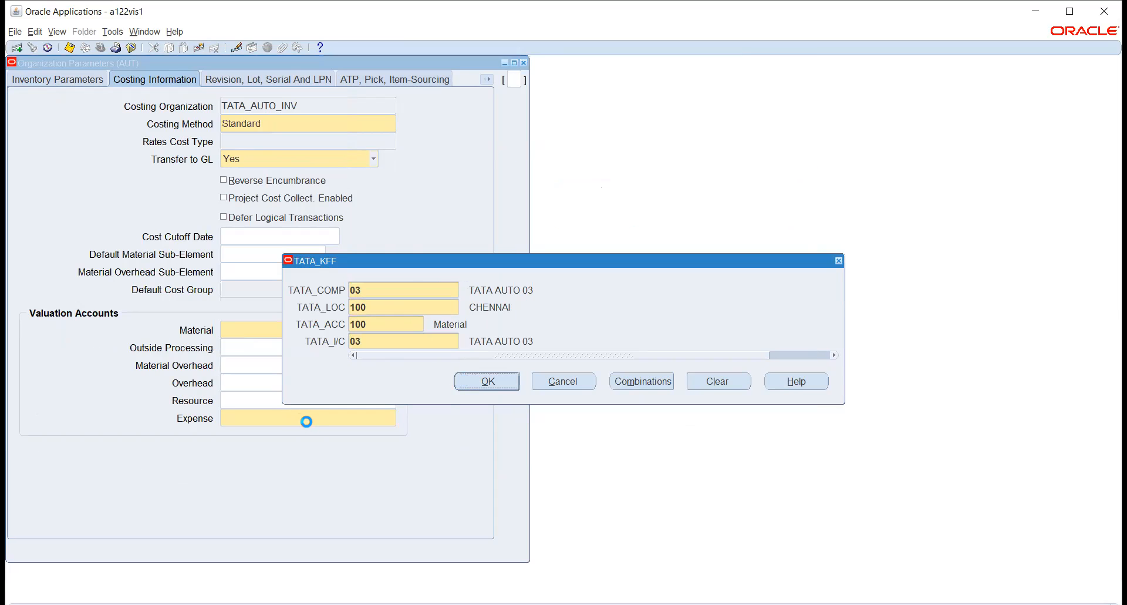
pyautogui.press('Return')
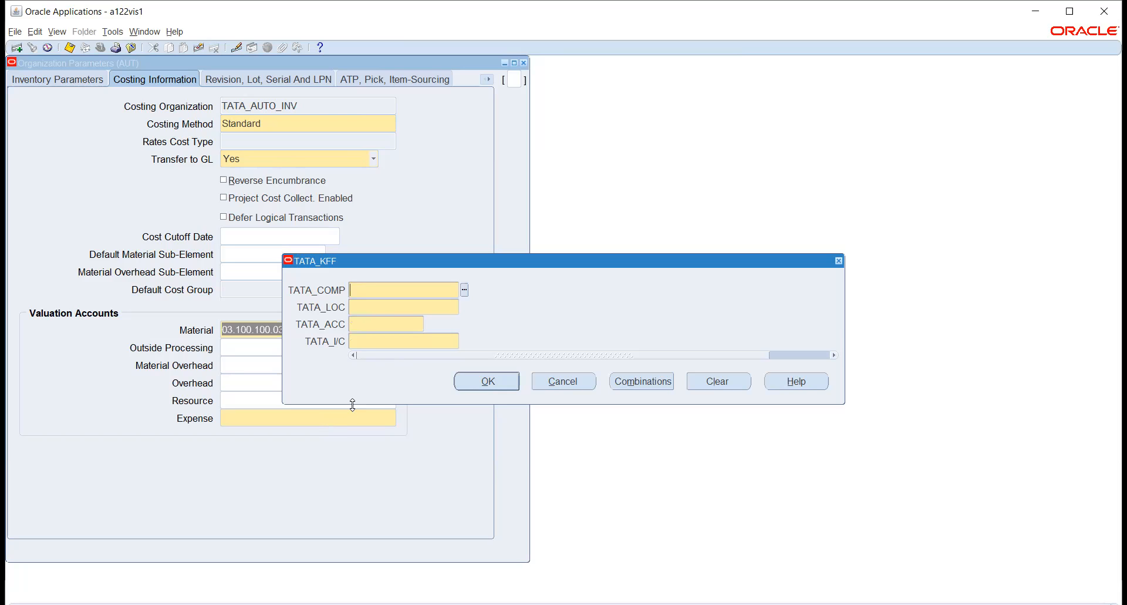
# - Choose company 03 and location 100 for the Outside Processing valuation account
pyautogui.moveTo(439, 263); pyautogui.dragTo(605, 271)
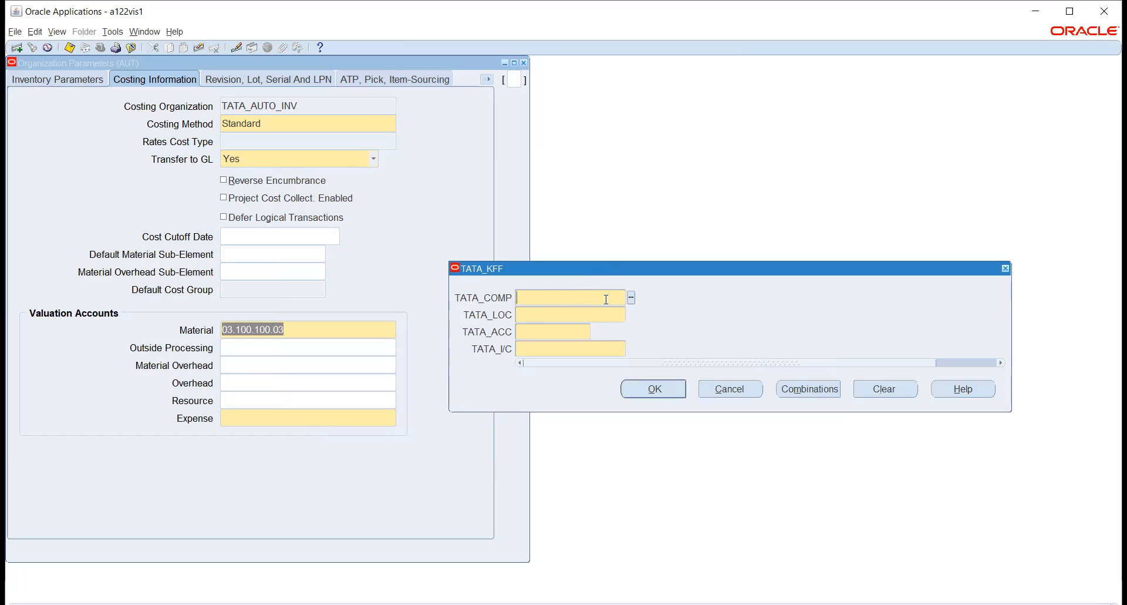
pyautogui.click(631, 298)
pyautogui.click(211, 335)
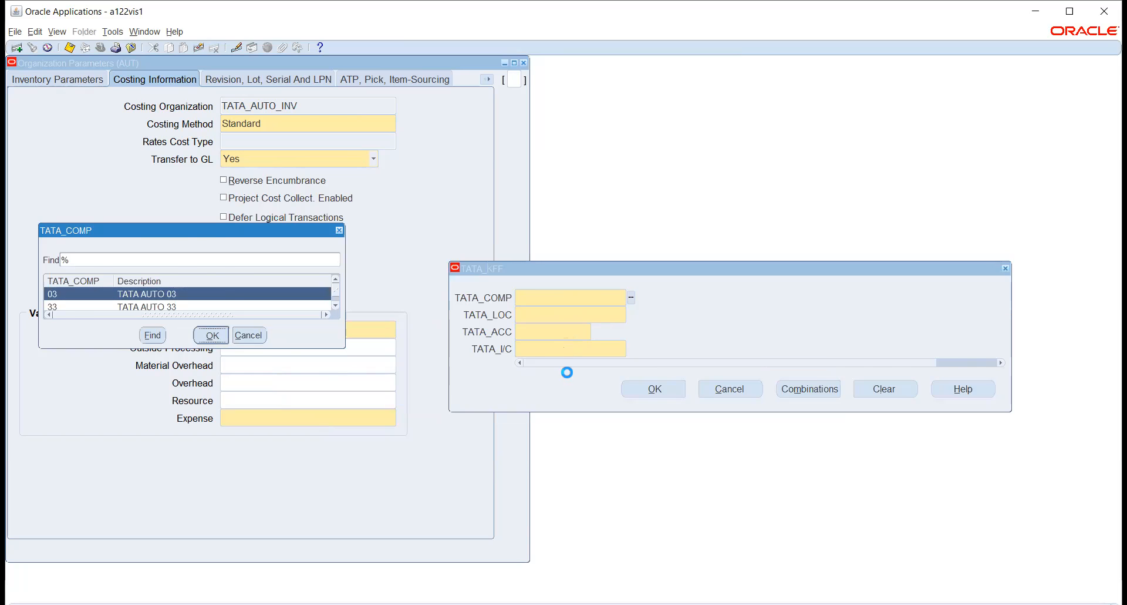
pyautogui.click(630, 314)
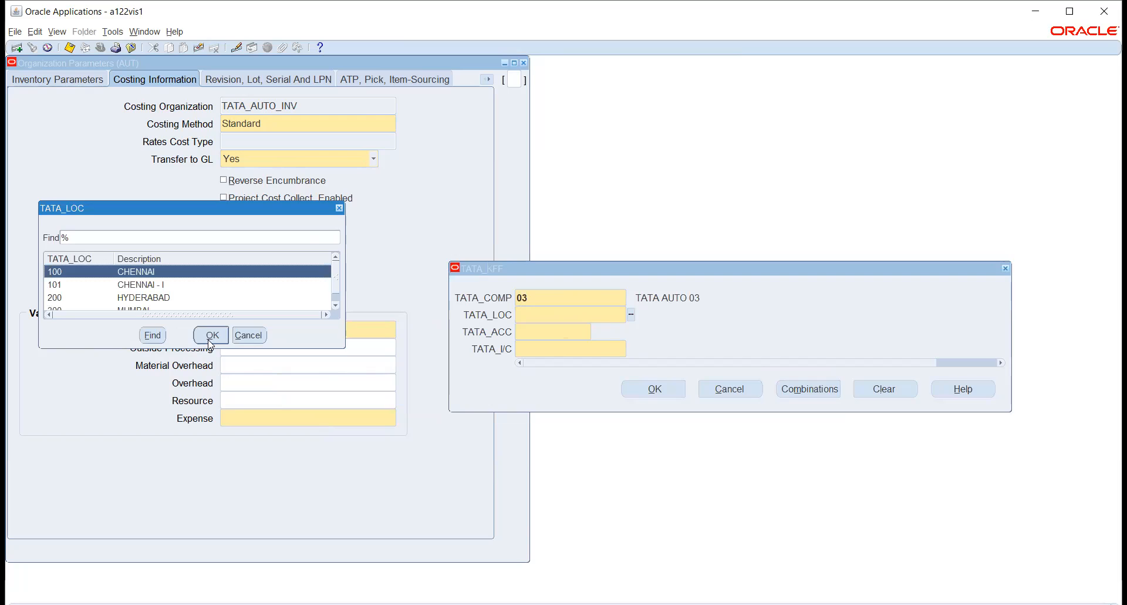
pyautogui.click(211, 335)
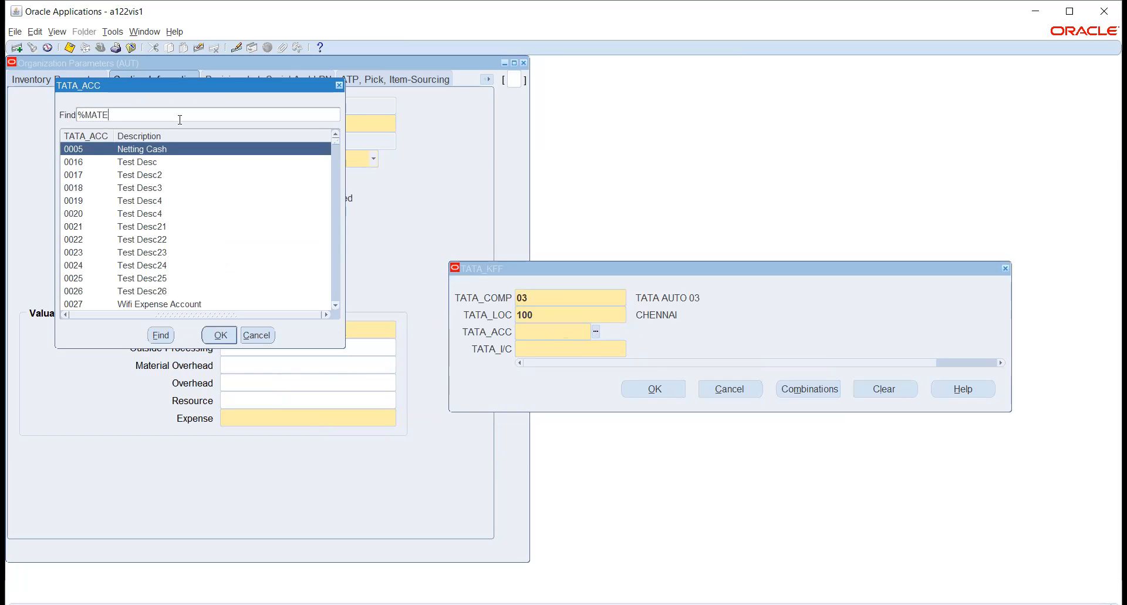
# - Complete the Outside Processing valuation account as 03.100.1420.03, choosing account 1420 (Inventory Material Overhead Value) and intercompany 03
pyautogui.click(180, 120)
pyautogui.write('MATERI%')
pyautogui.press('Return')
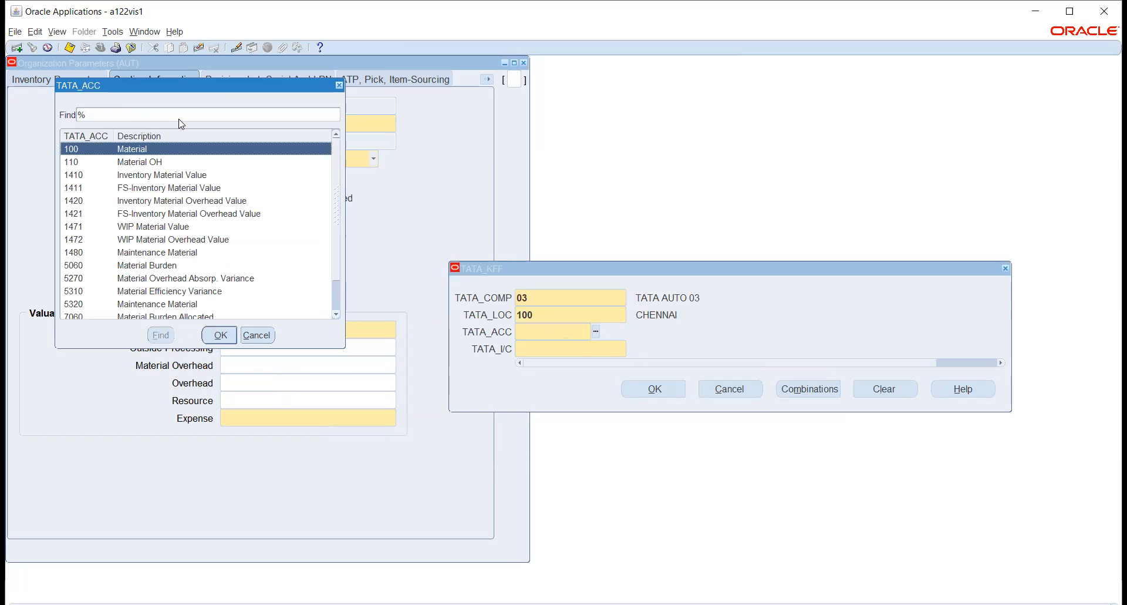
pyautogui.press('Down')
pyautogui.press('Down')
pyautogui.press('Down')
pyautogui.press('Down')
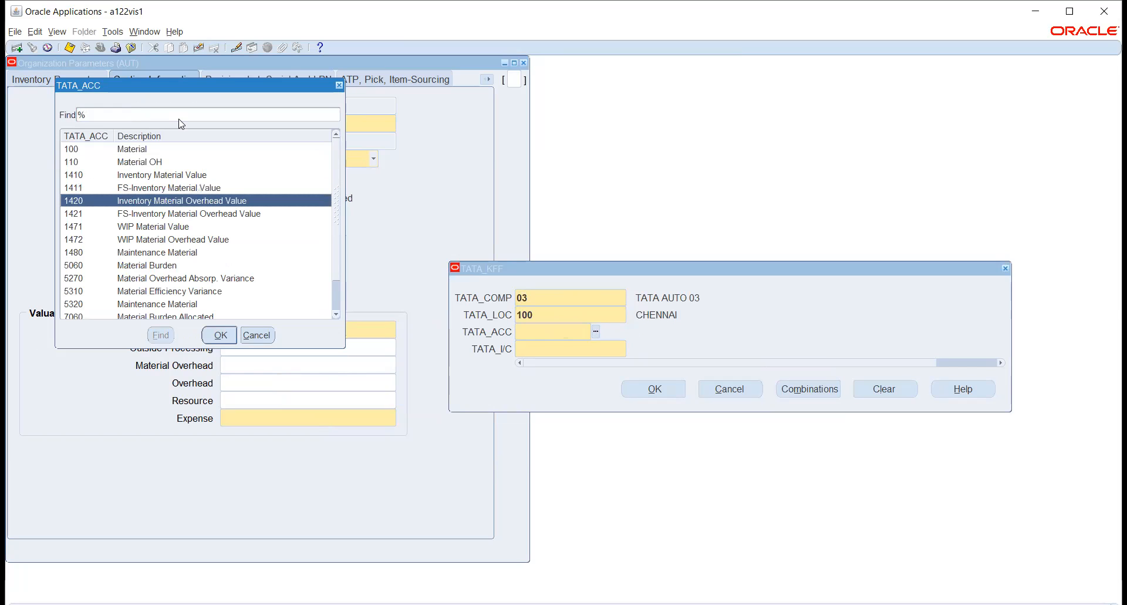
pyautogui.press('Return')
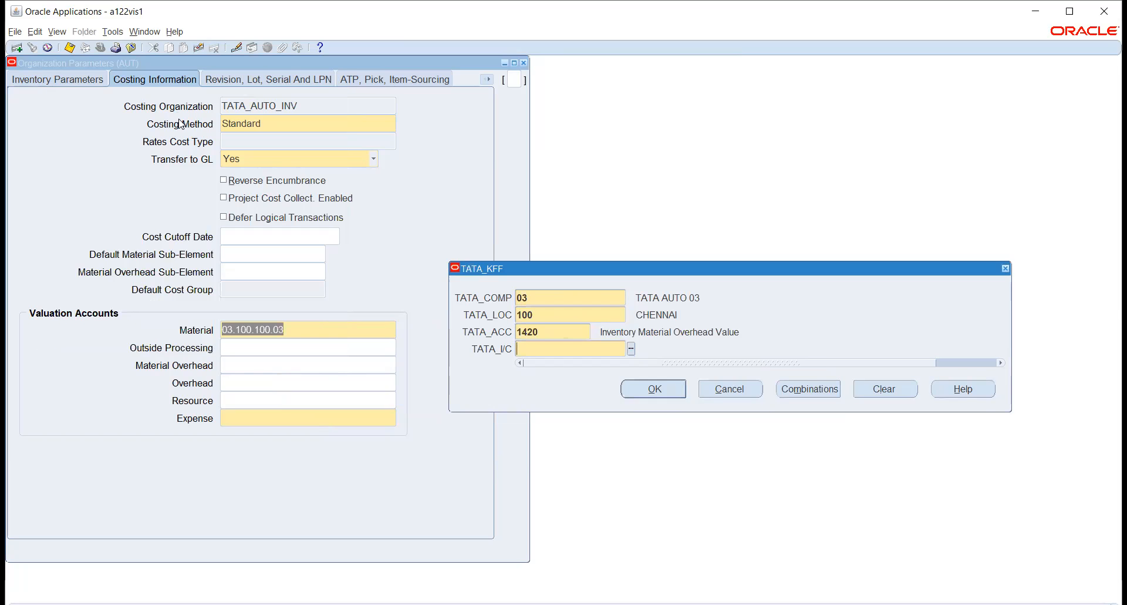
pyautogui.click(631, 349)
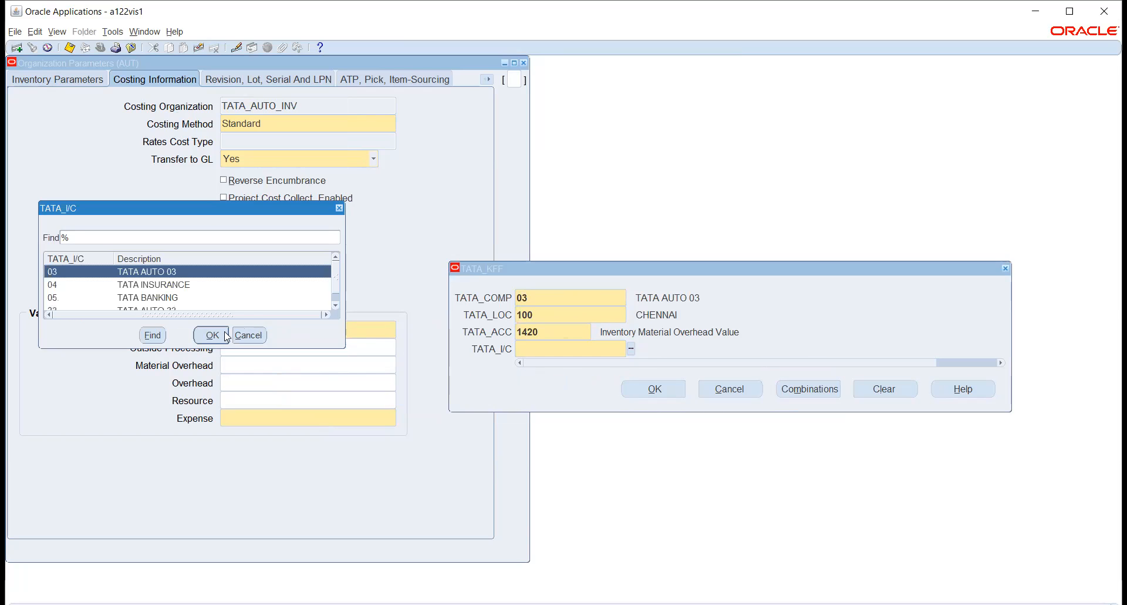
pyautogui.click(227, 336)
pyautogui.press('Return')
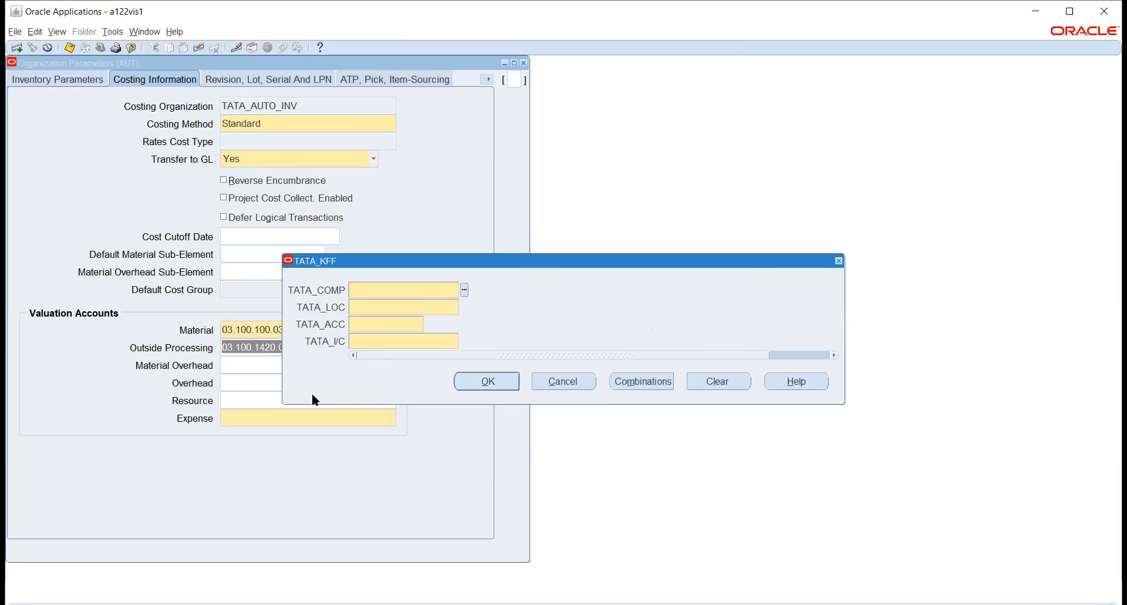
# - Skip the optional overhead and resource accounts and choose company 03 and location 100 for the Expense valuation account
pyautogui.click(561, 382)
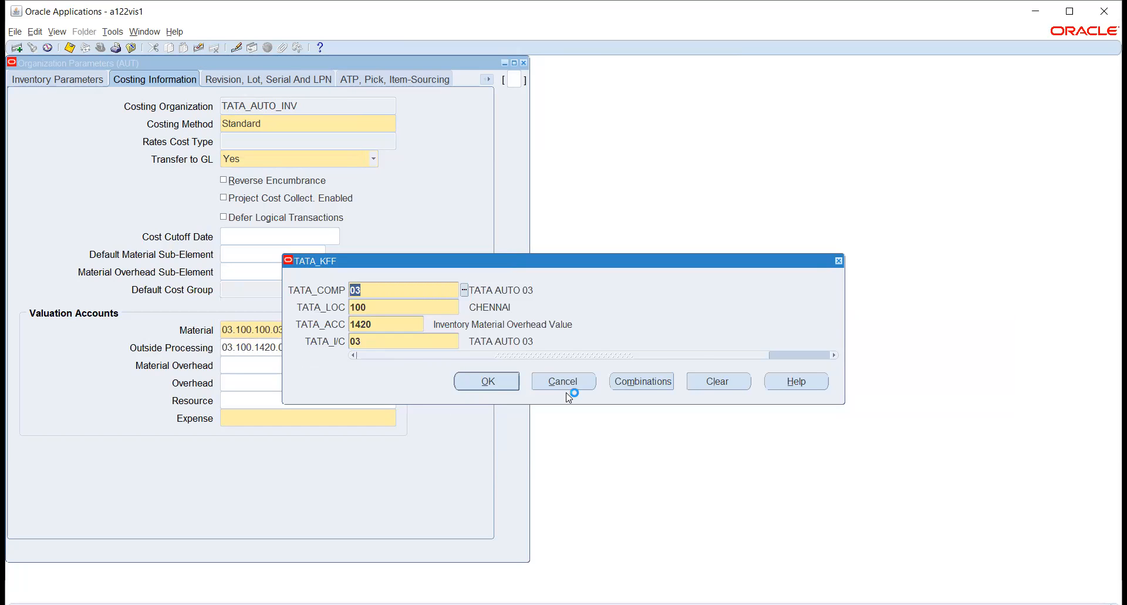
pyautogui.click(491, 384)
pyautogui.click(557, 385)
pyautogui.click(288, 415)
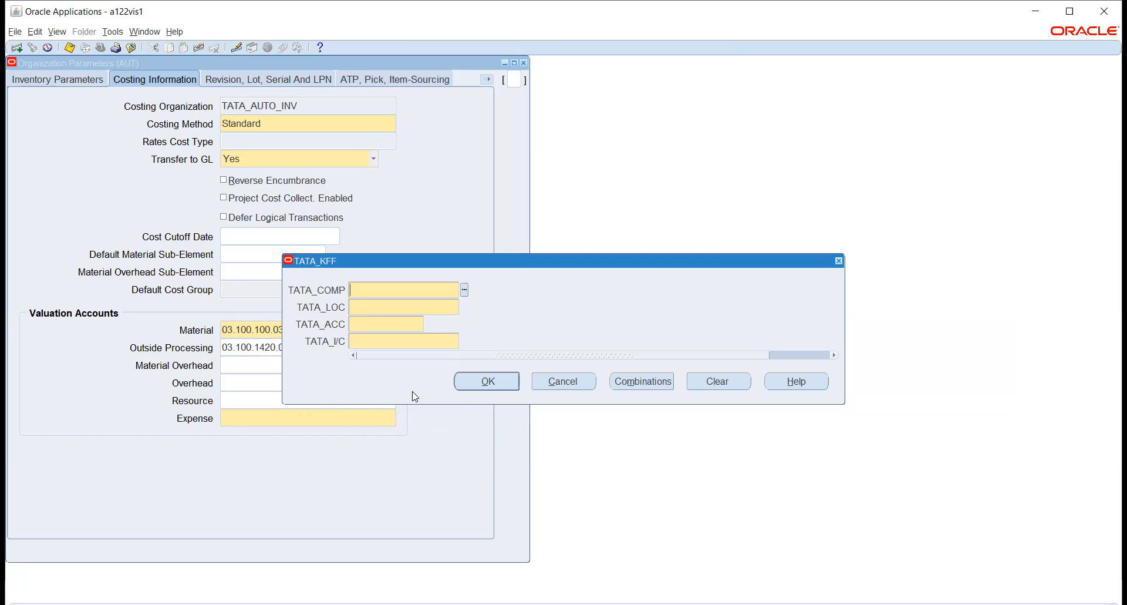
pyautogui.click(463, 290)
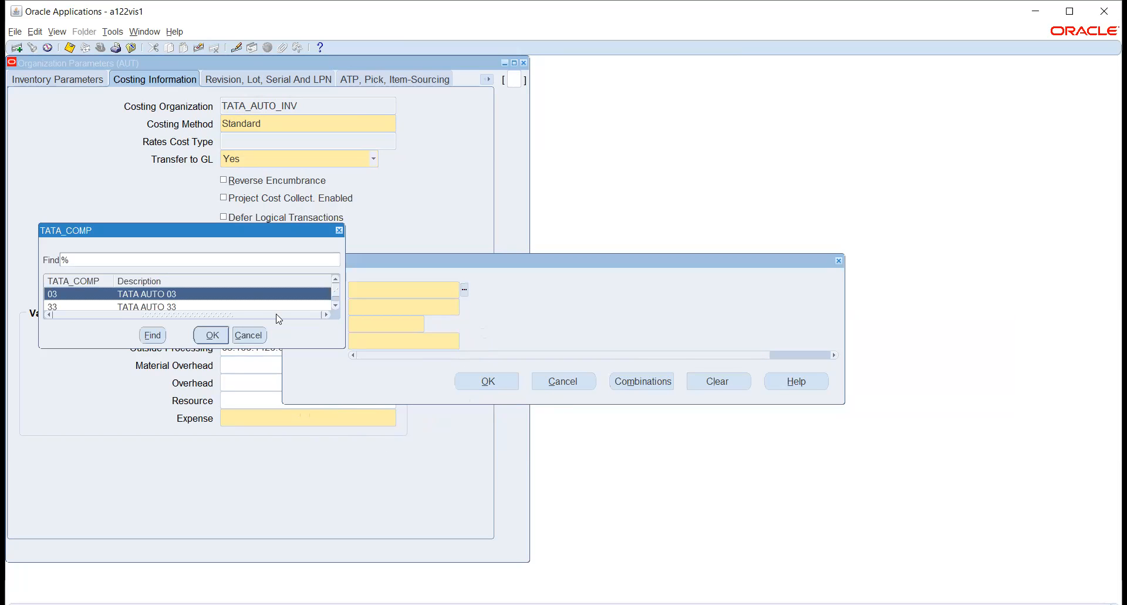
pyautogui.click(213, 335)
pyautogui.click(464, 307)
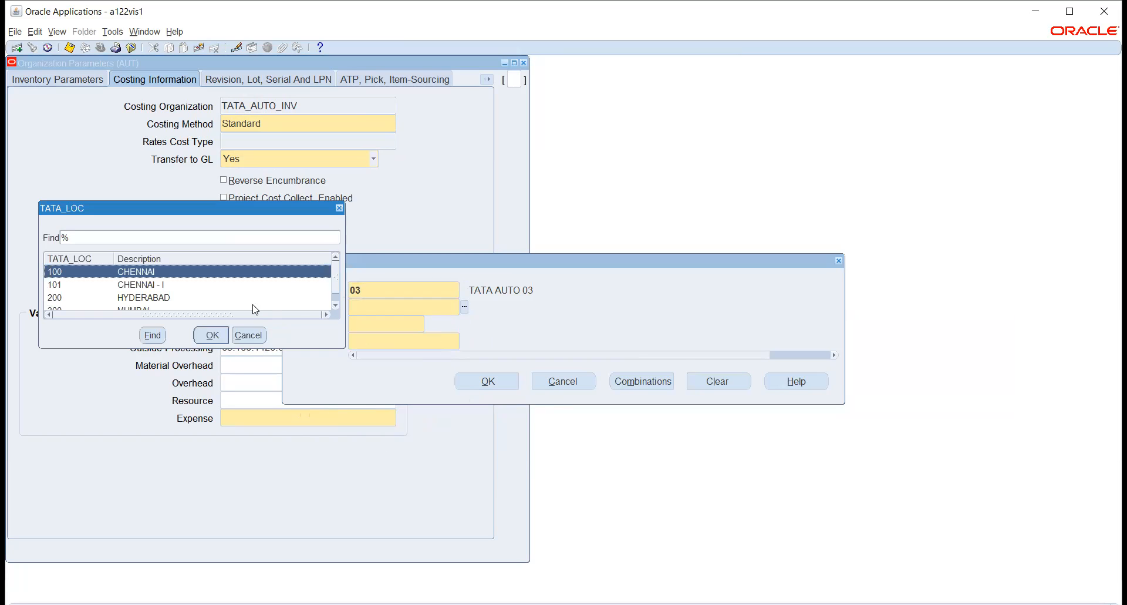
pyautogui.click(212, 335)
# - Complete the Expense valuation account with account 1480 (Maintenance Material) and intercompany 03
pyautogui.click(430, 323)
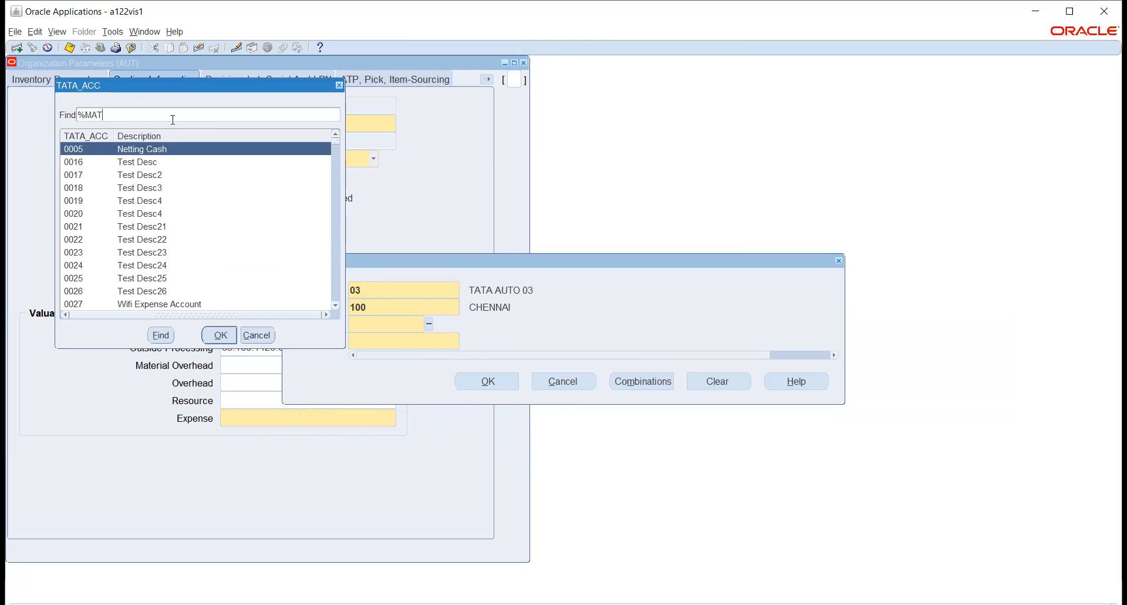
pyautogui.write('MATERI%')
pyautogui.press('Return')
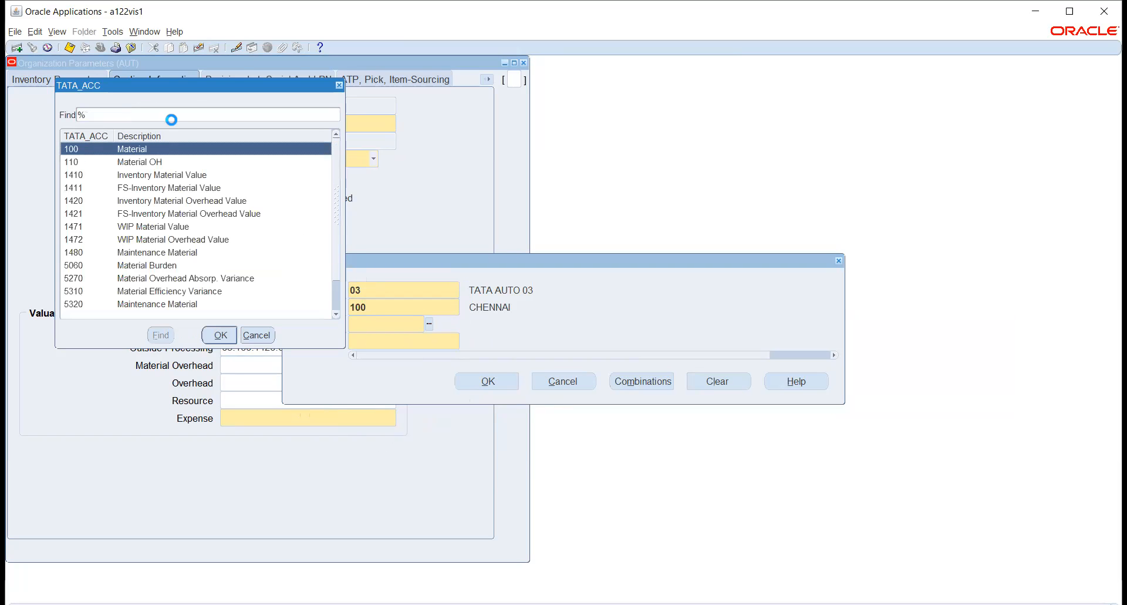
pyautogui.click(180, 253)
pyautogui.click(220, 336)
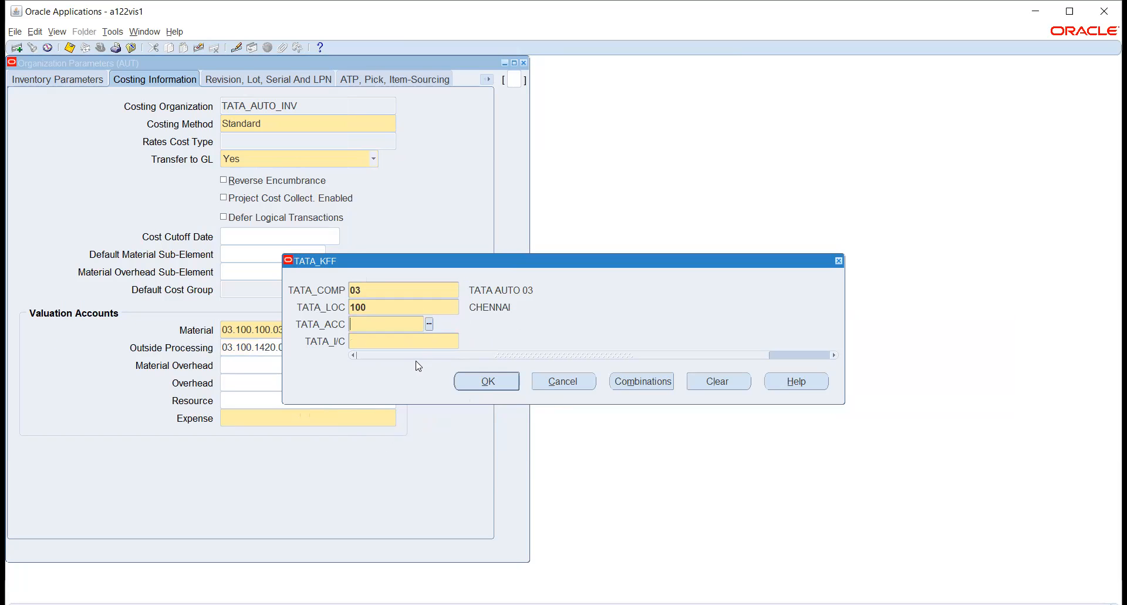
pyautogui.click(464, 341)
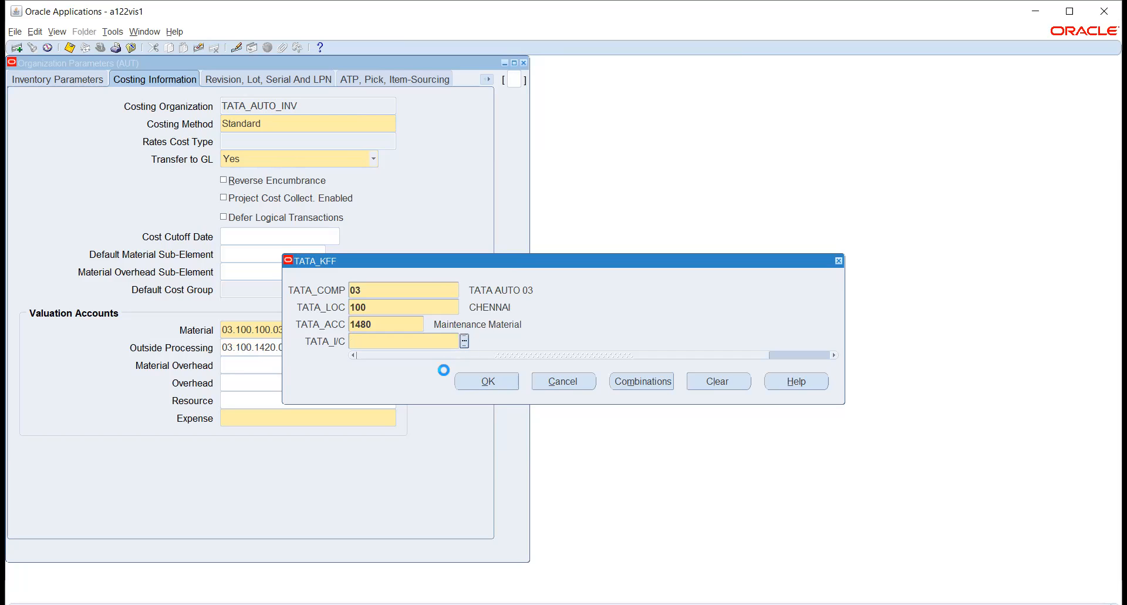
pyautogui.click(221, 336)
pyautogui.click(470, 382)
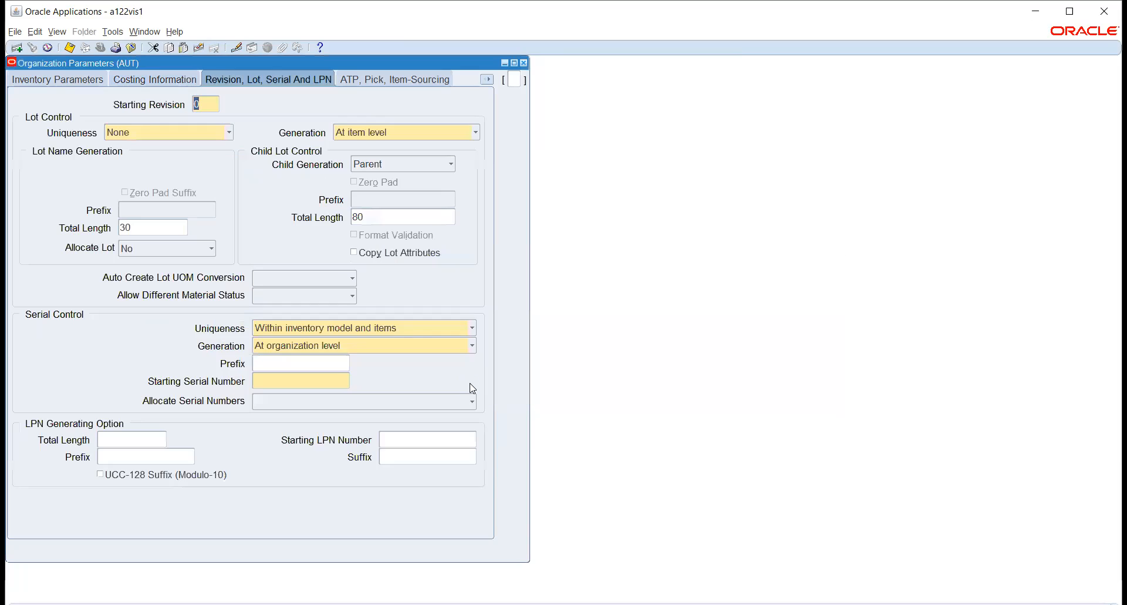
# - Set the Starting Serial Number under Serial Control to 1 and go through the ATP, picking and inter-organization settings
pyautogui.click(292, 381)
pyautogui.press('Tab')
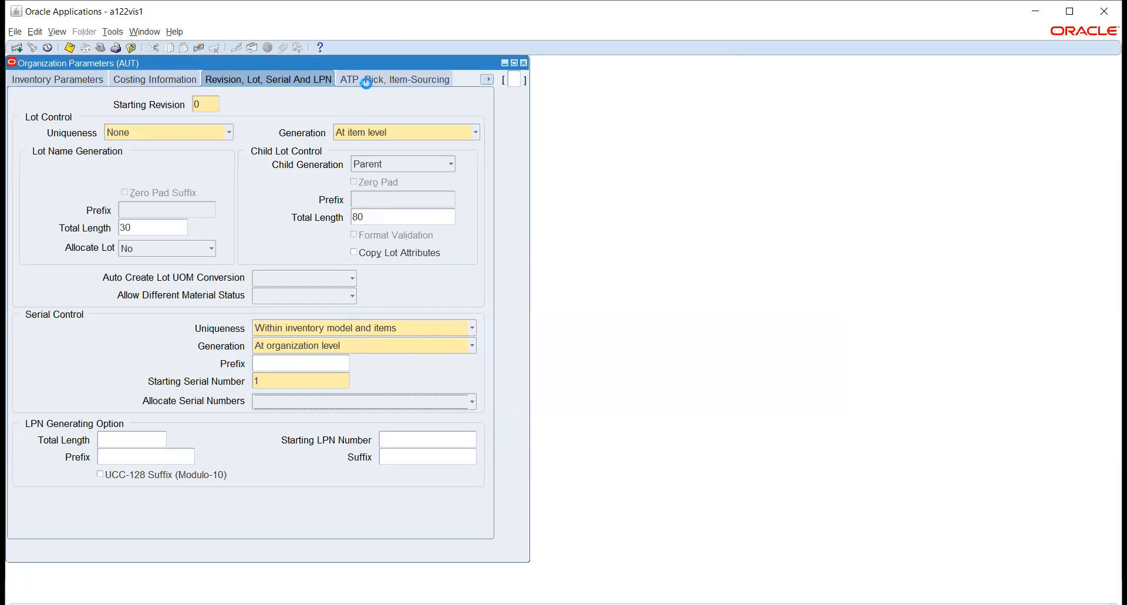
pyautogui.click(389, 81)
pyautogui.click(487, 81)
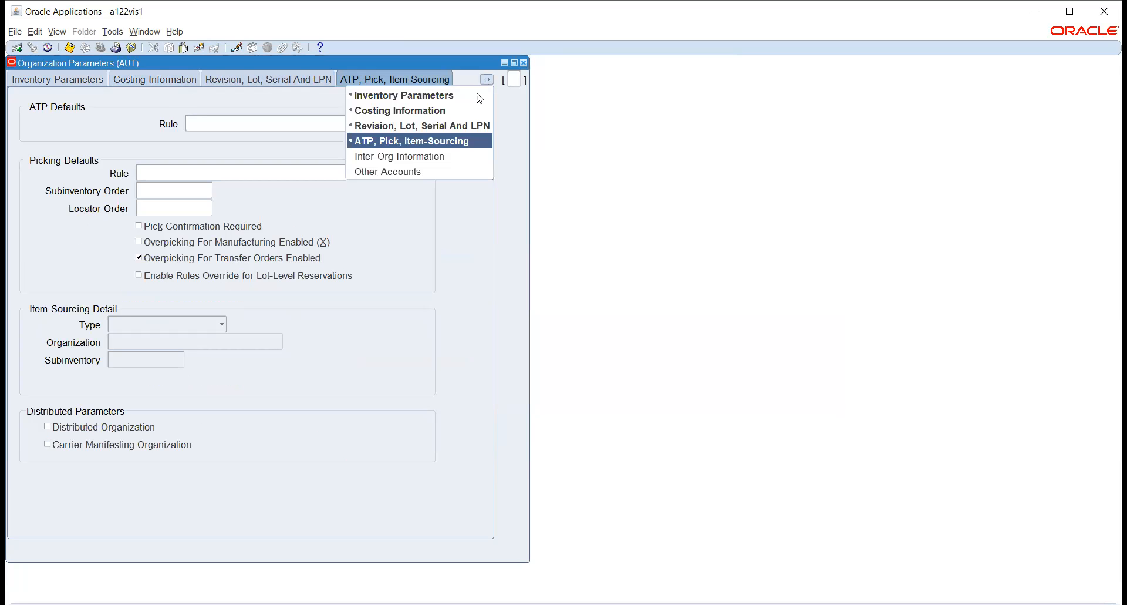
pyautogui.click(373, 157)
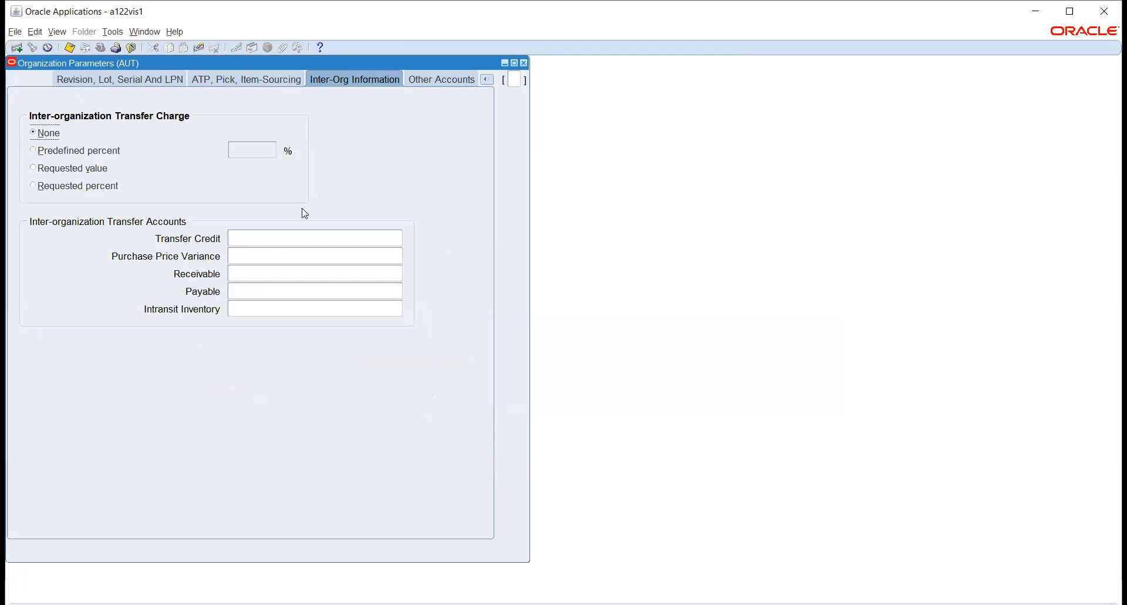
# - Set the Purchase Price Variance receiving account to 03.100.5210.03, choosing company 03, location 100, account 5210 and intercompany 03
pyautogui.click(455, 84)
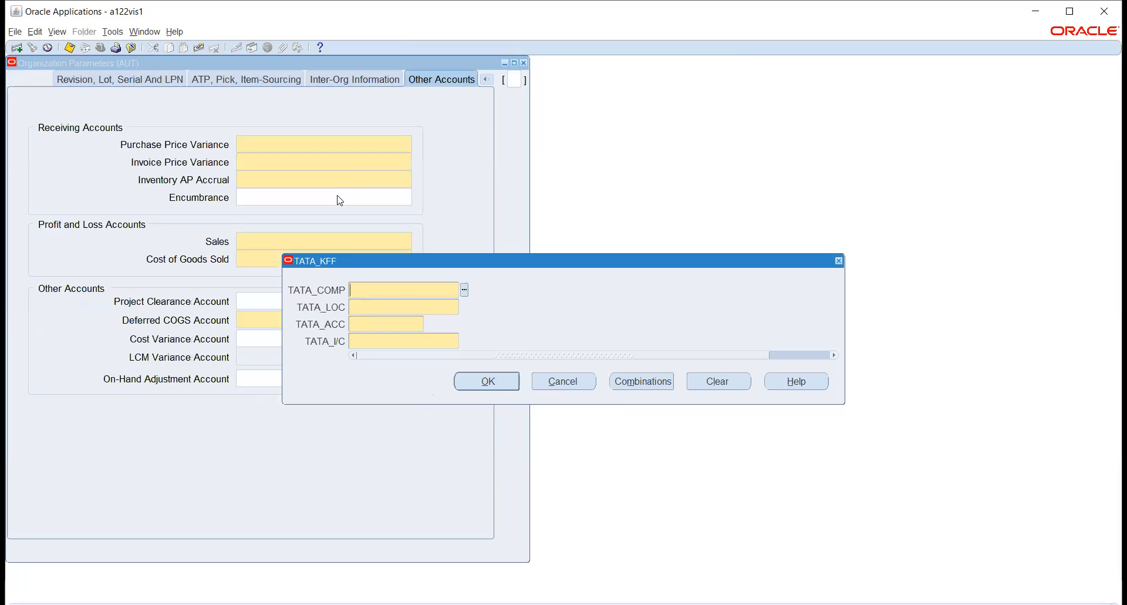
pyautogui.click(464, 289)
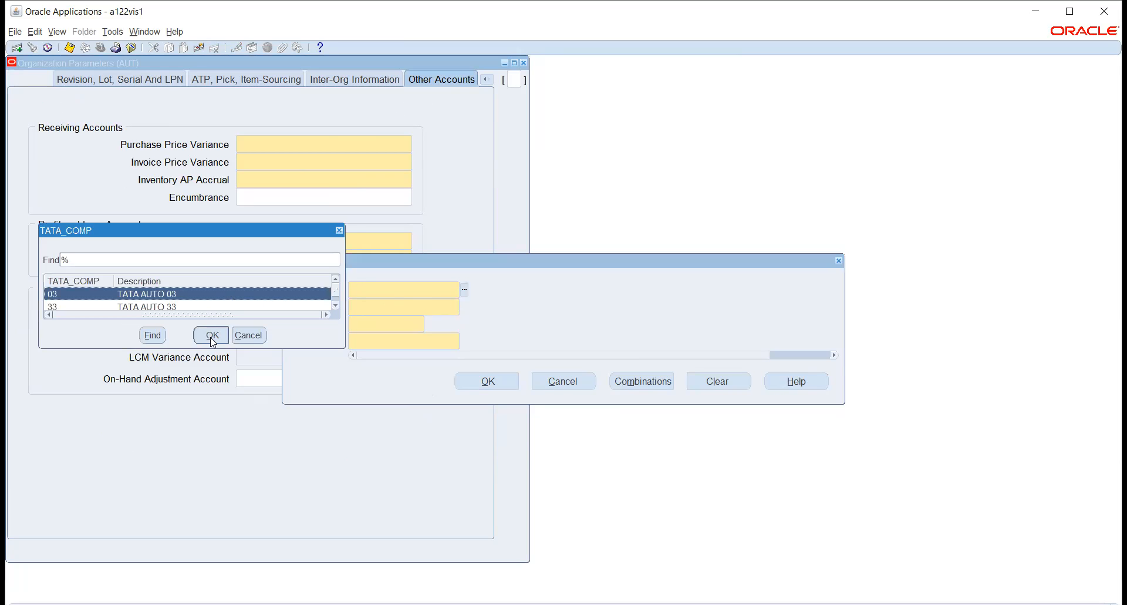
pyautogui.click(212, 335)
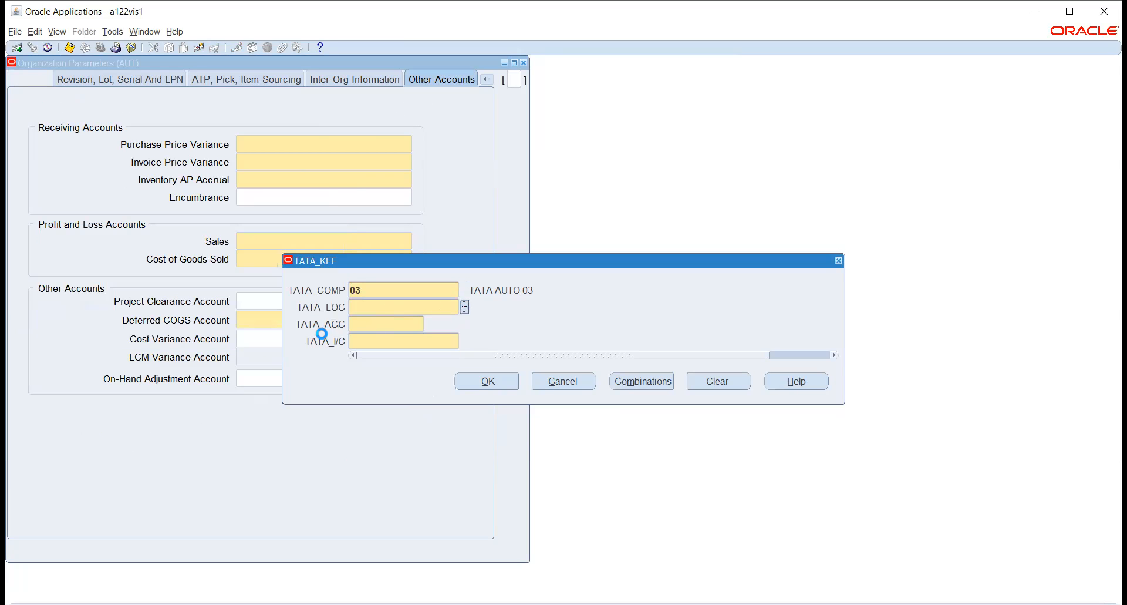
pyautogui.click(221, 339)
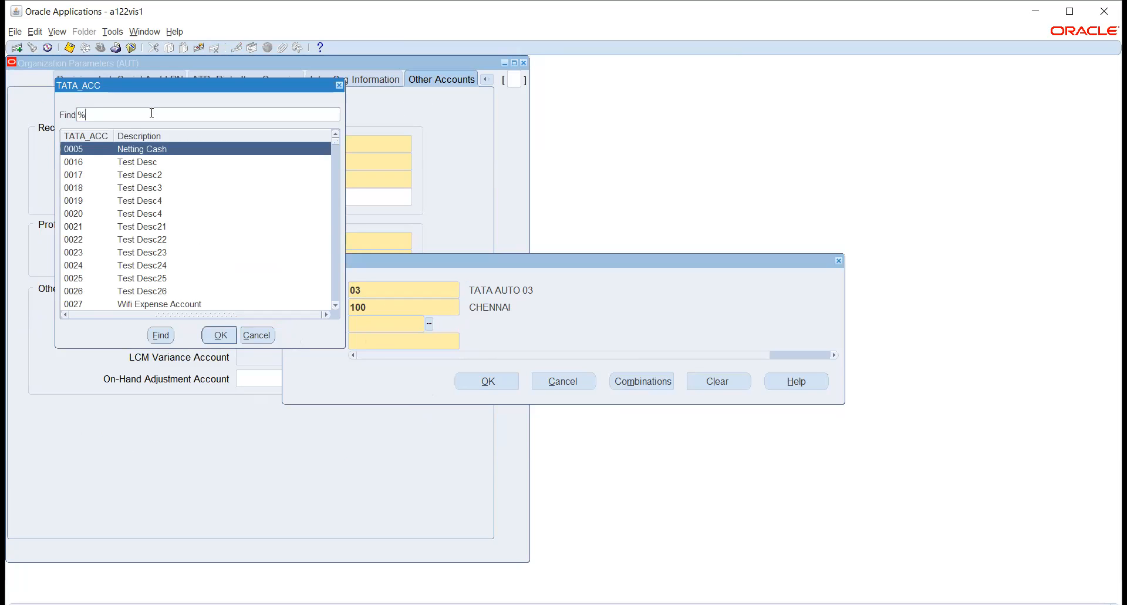
pyautogui.write('PUR%')
pyautogui.press('Return')
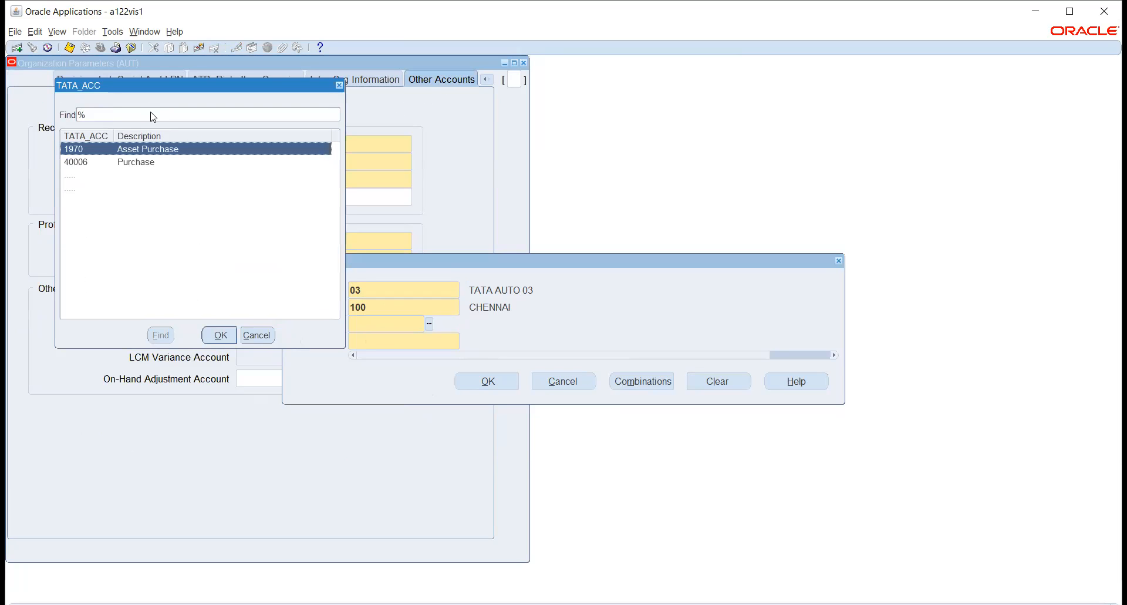
pyautogui.press('Down')
pyautogui.press('Down')
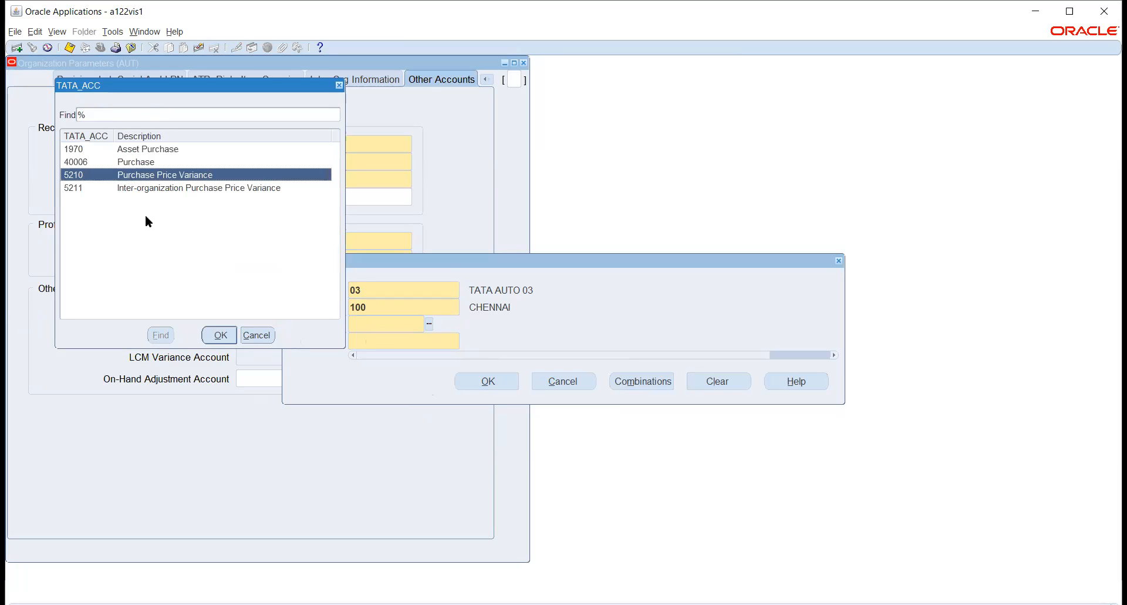
pyautogui.click(218, 335)
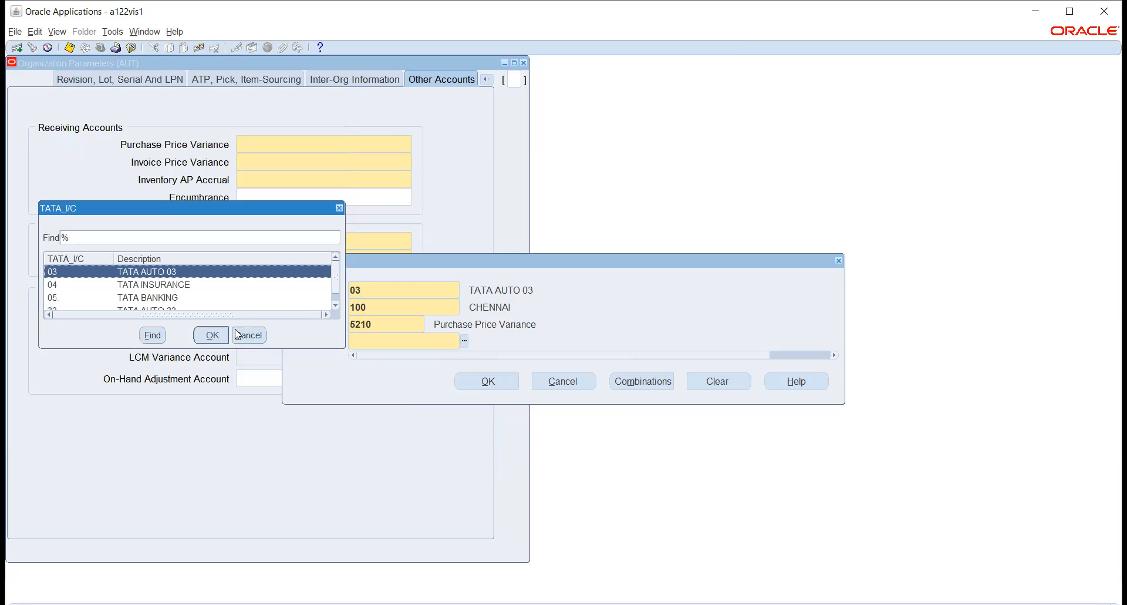
pyautogui.click(212, 337)
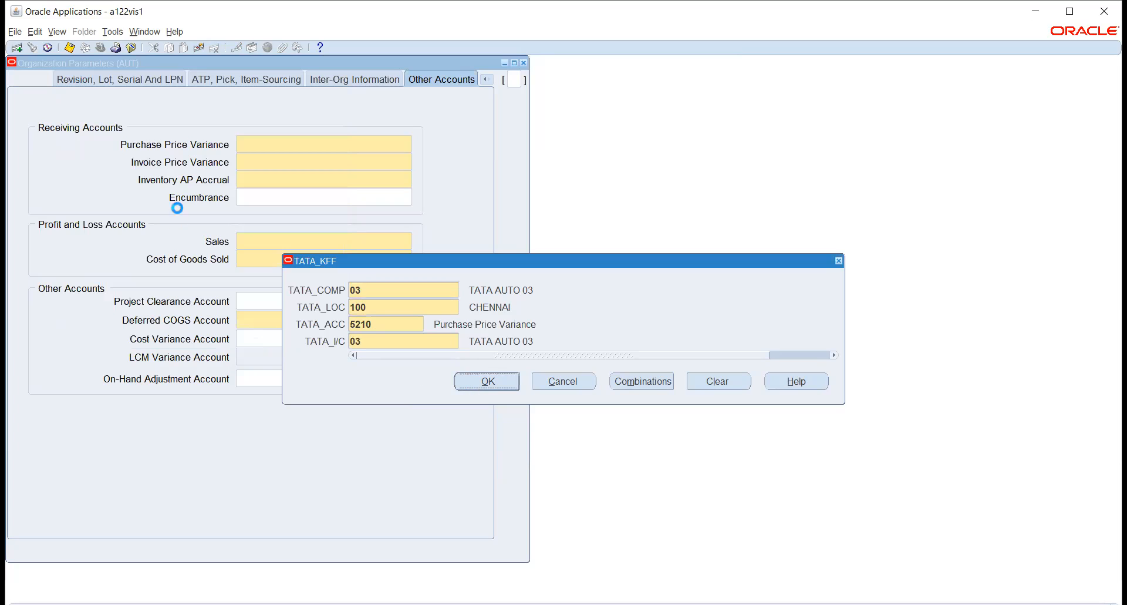
pyautogui.press('Return')
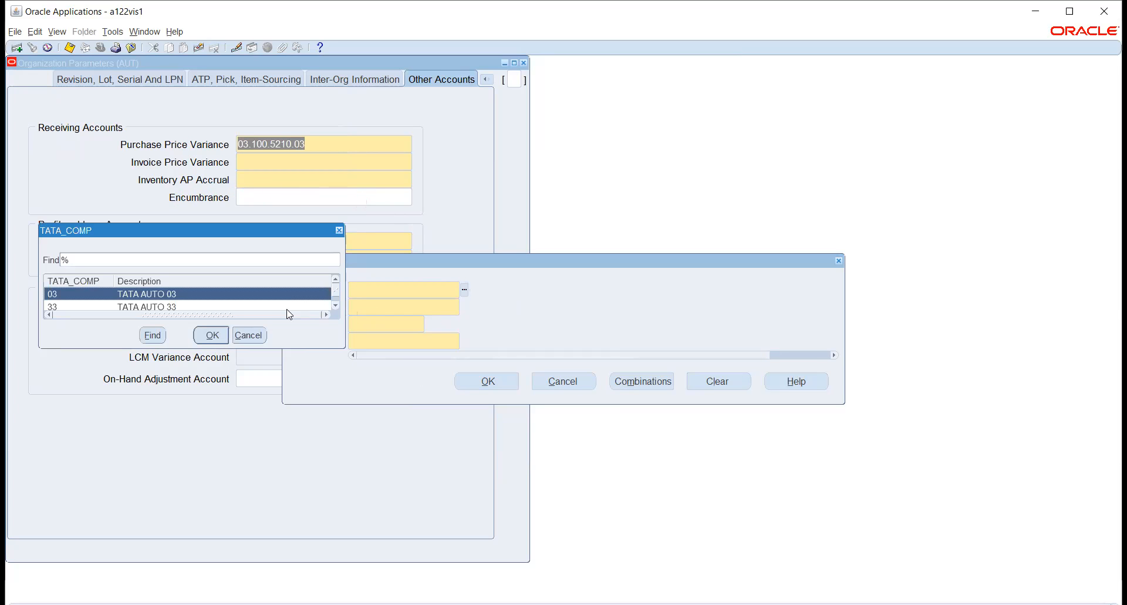
# - Set the Invoice Price Variance receiving account to 03.100.5220.03, choosing company 03, location 100, account 5220 and intercompany 03
pyautogui.click(213, 335)
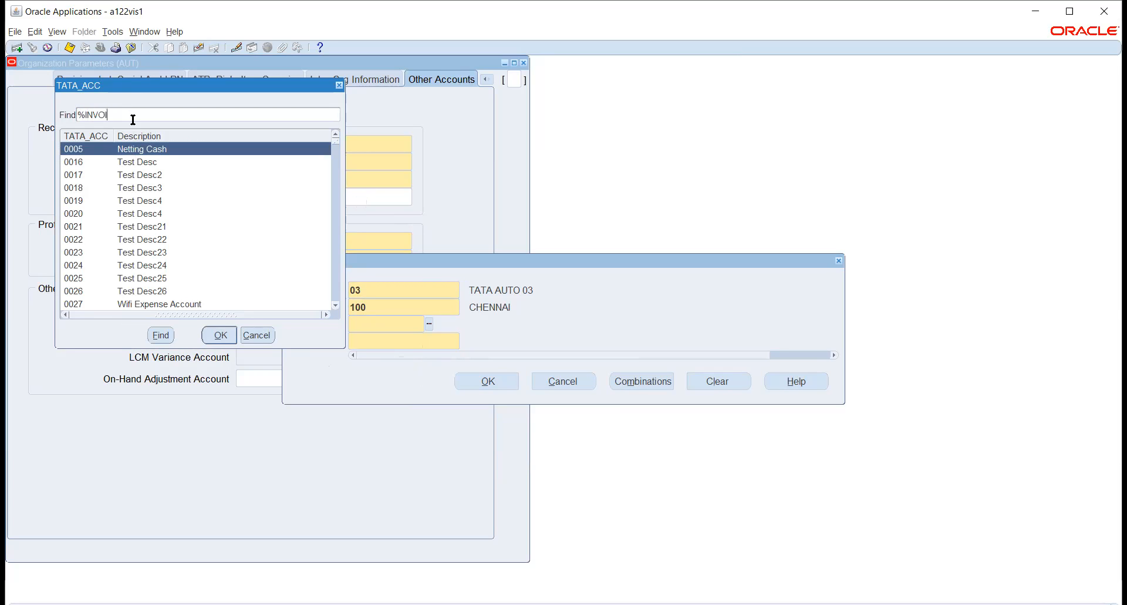
pyautogui.write('%')
pyautogui.press('Return')
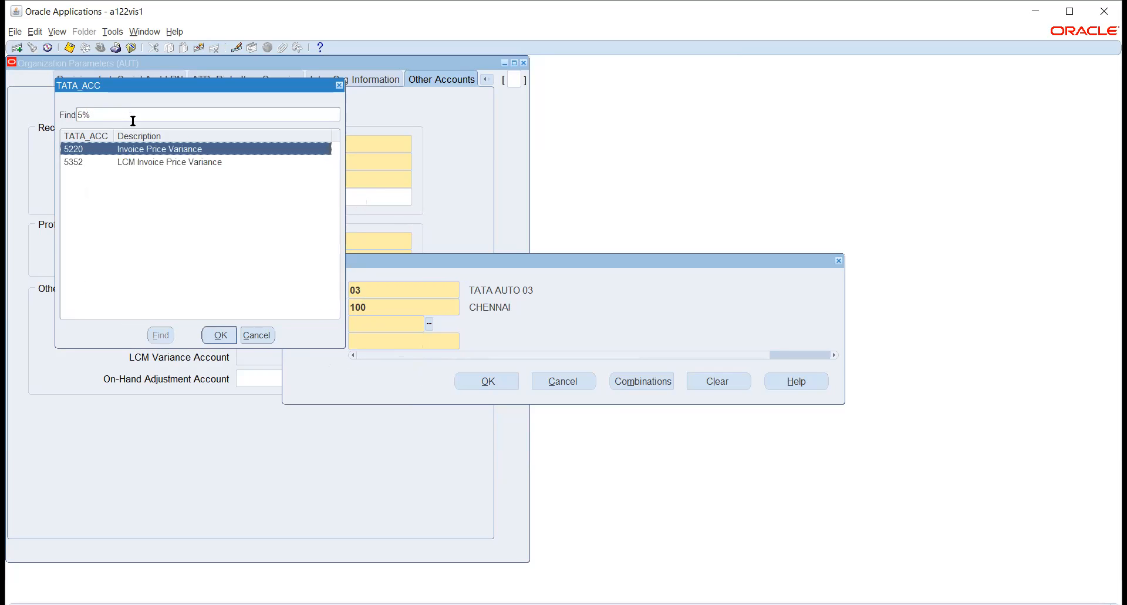
pyautogui.click(221, 335)
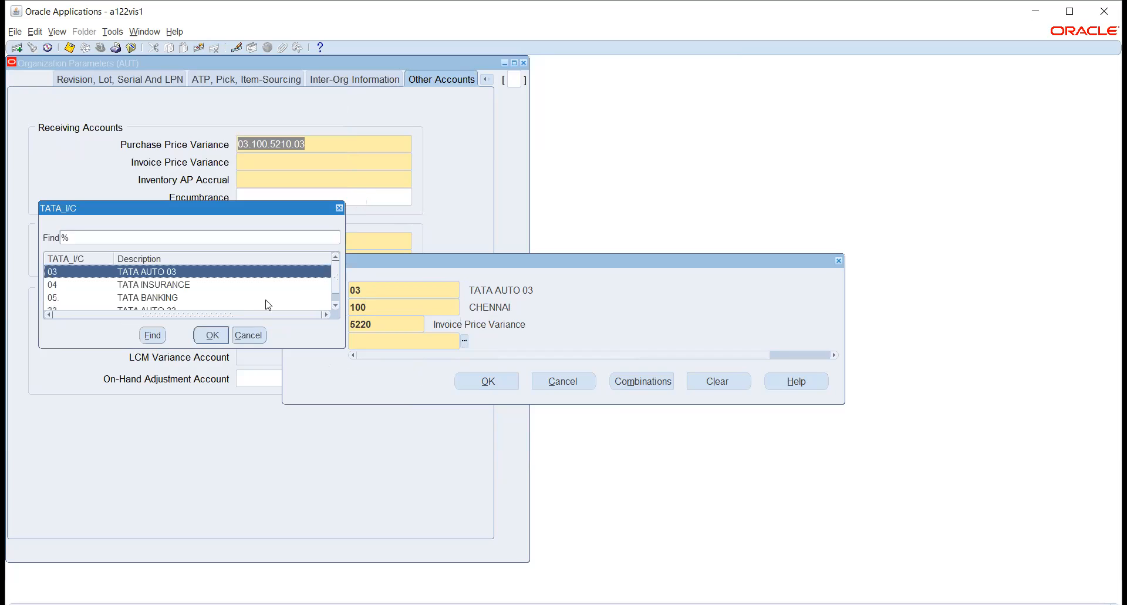
pyautogui.click(211, 335)
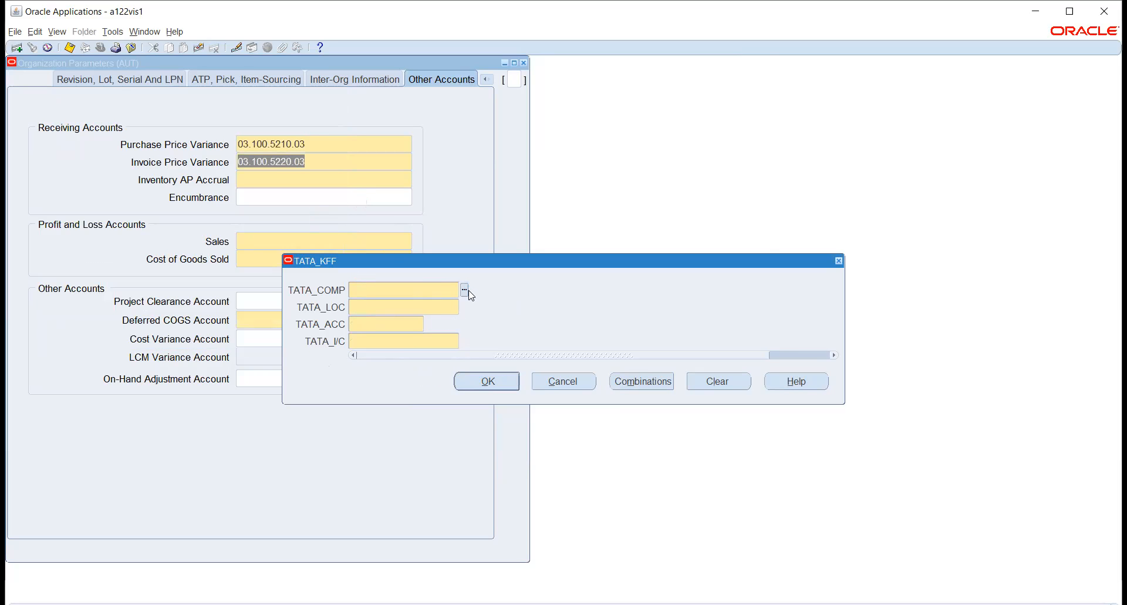
# - Set the Inventory AP Accrual receiving account to 03.100.2929.03, choosing company 03, location 100, account 2929 and intercompany 03
pyautogui.click(463, 291)
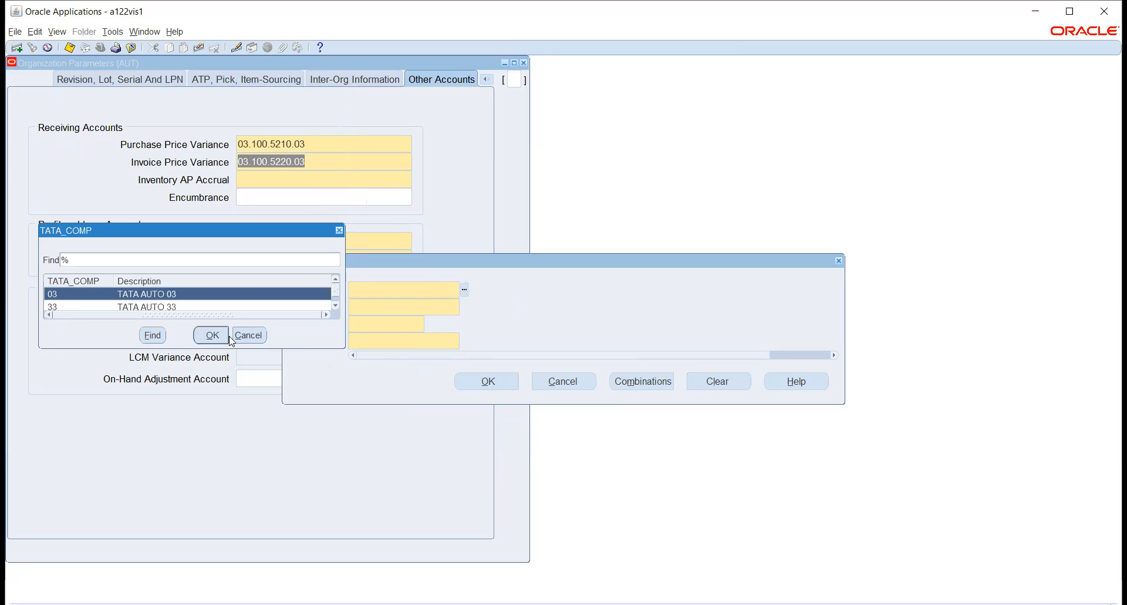
pyautogui.click(212, 336)
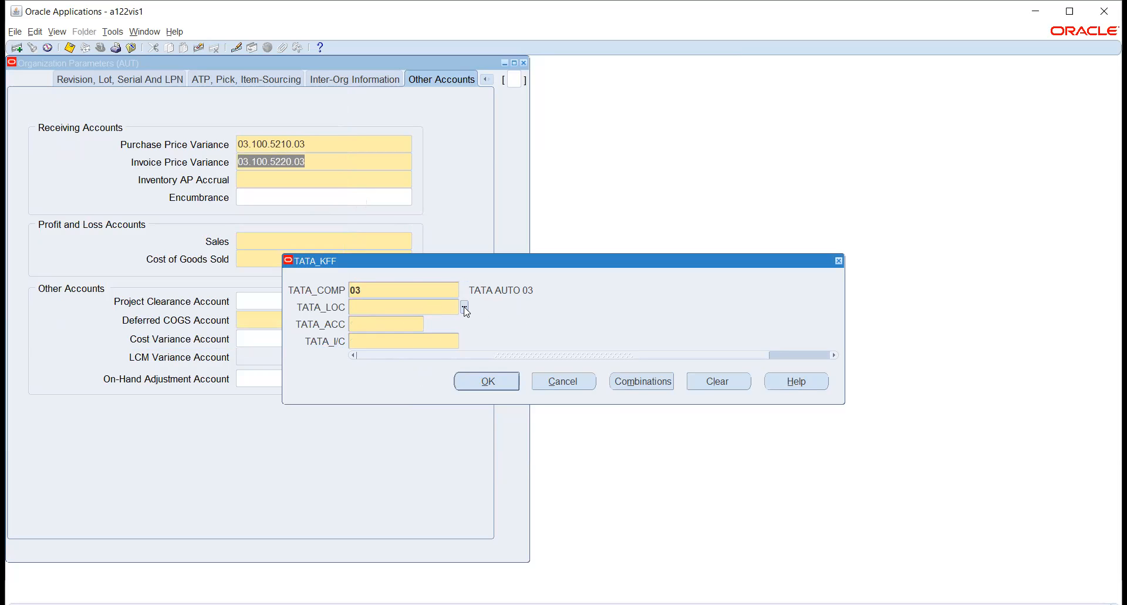
pyautogui.click(464, 306)
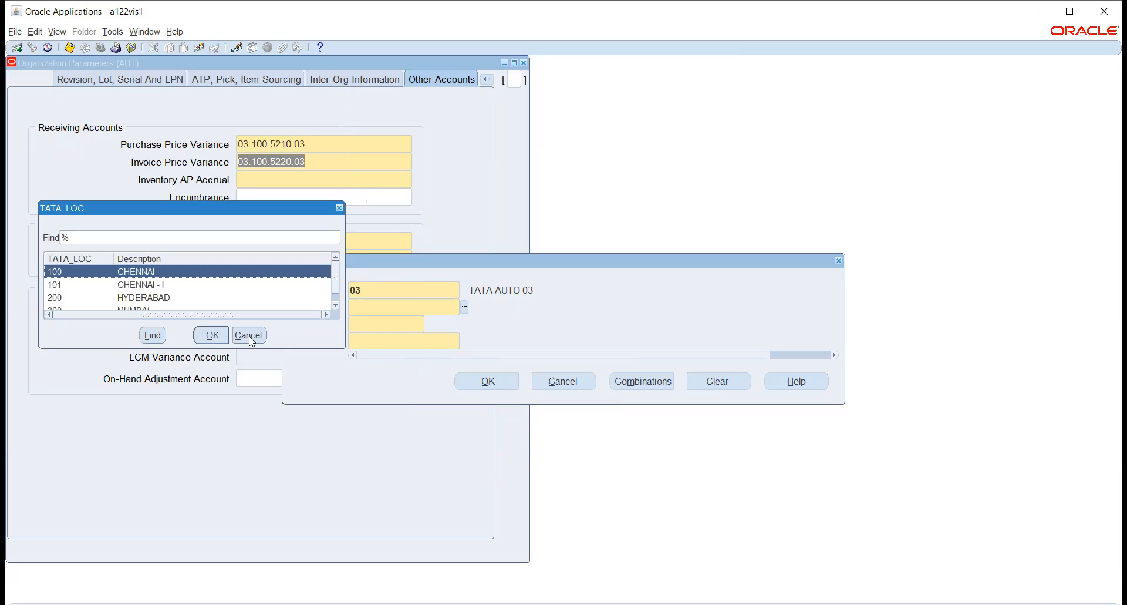
pyautogui.click(214, 336)
pyautogui.click(429, 324)
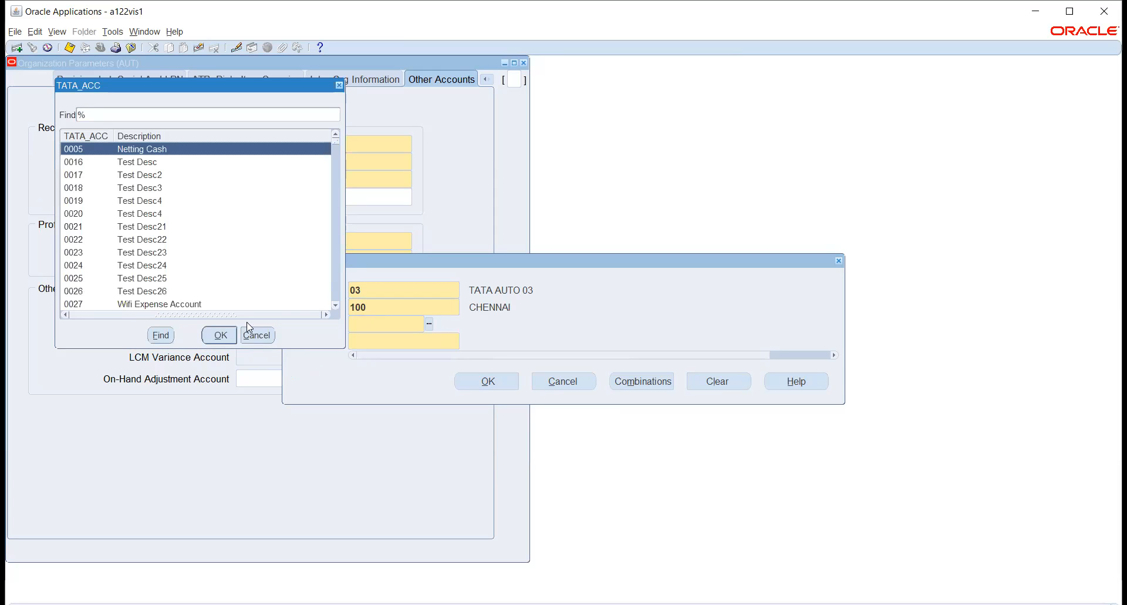
pyautogui.moveTo(167, 87); pyautogui.dragTo(501, 144)
pyautogui.click(479, 174)
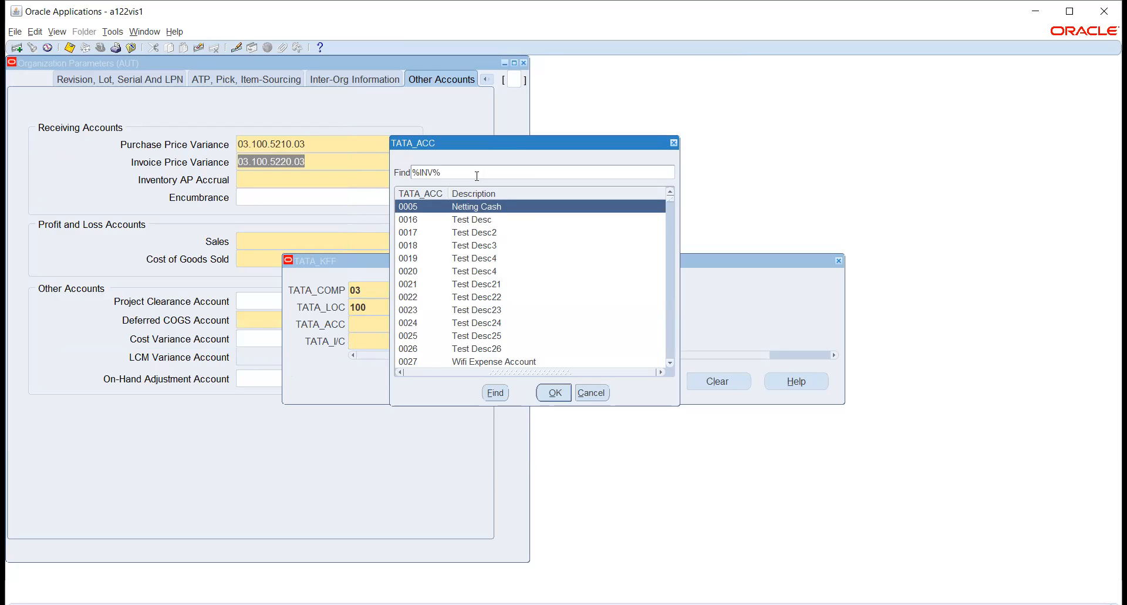
pyautogui.write('INV%ap%')
pyautogui.press('Return')
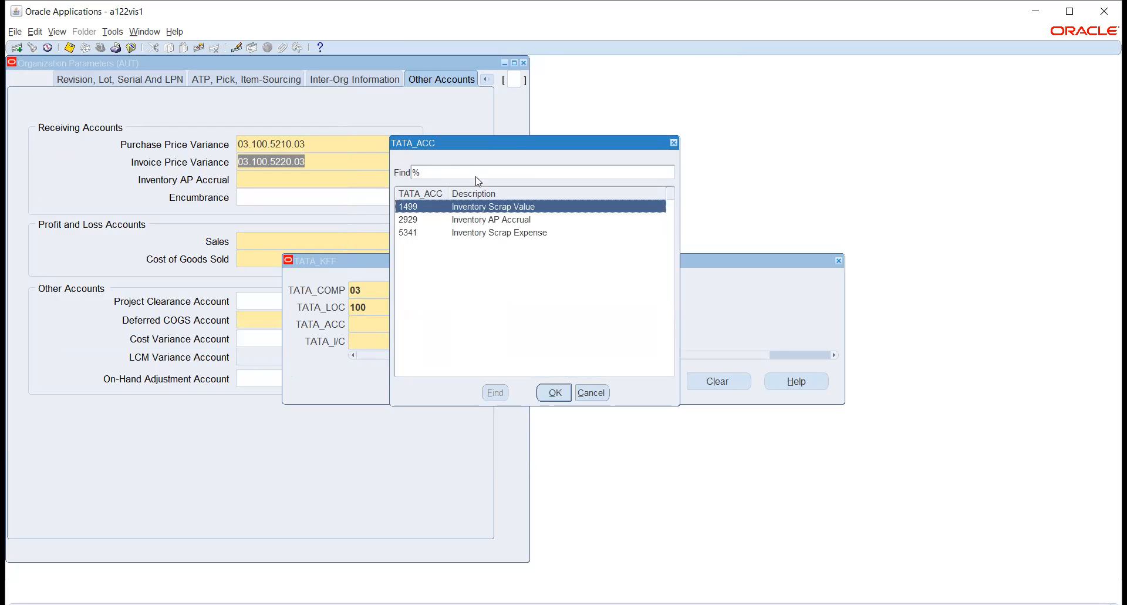
pyautogui.click(482, 225)
pyautogui.click(554, 392)
pyautogui.click(464, 341)
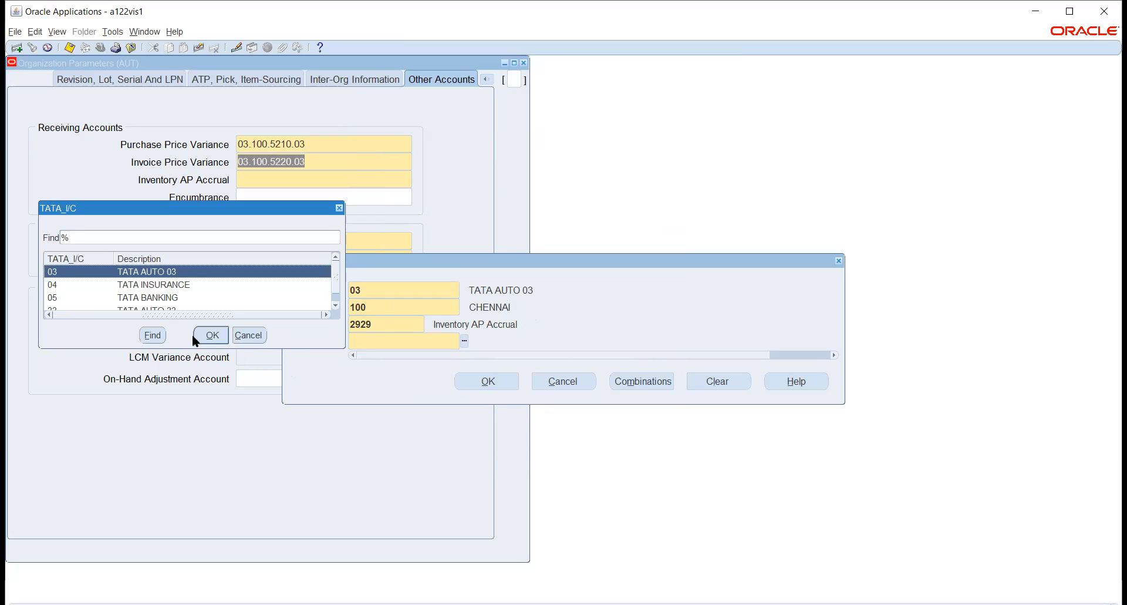
pyautogui.click(210, 335)
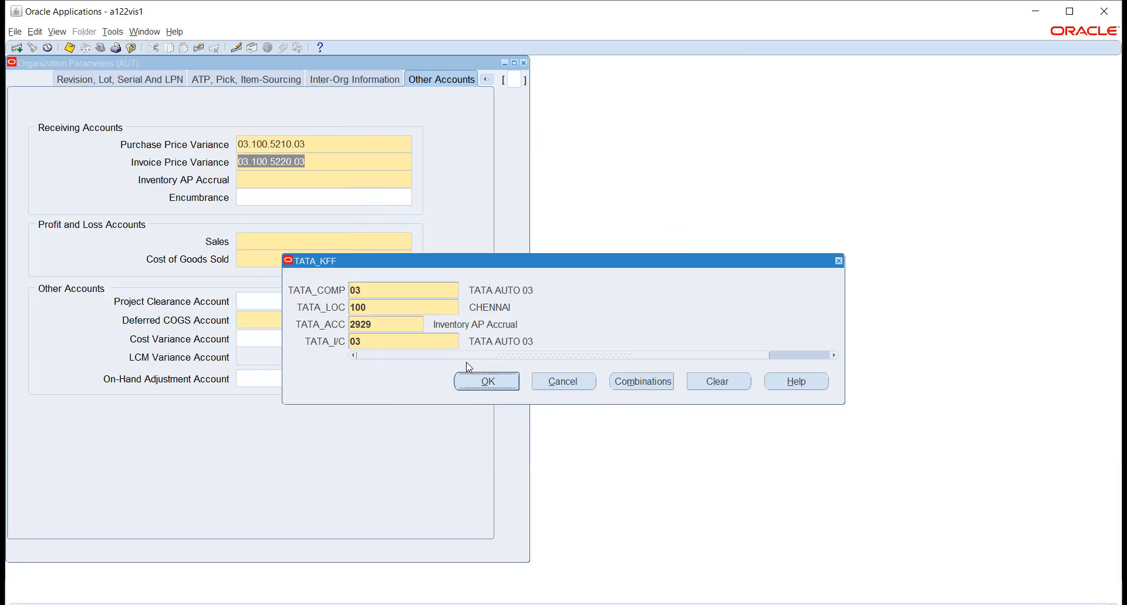
pyautogui.click(473, 380)
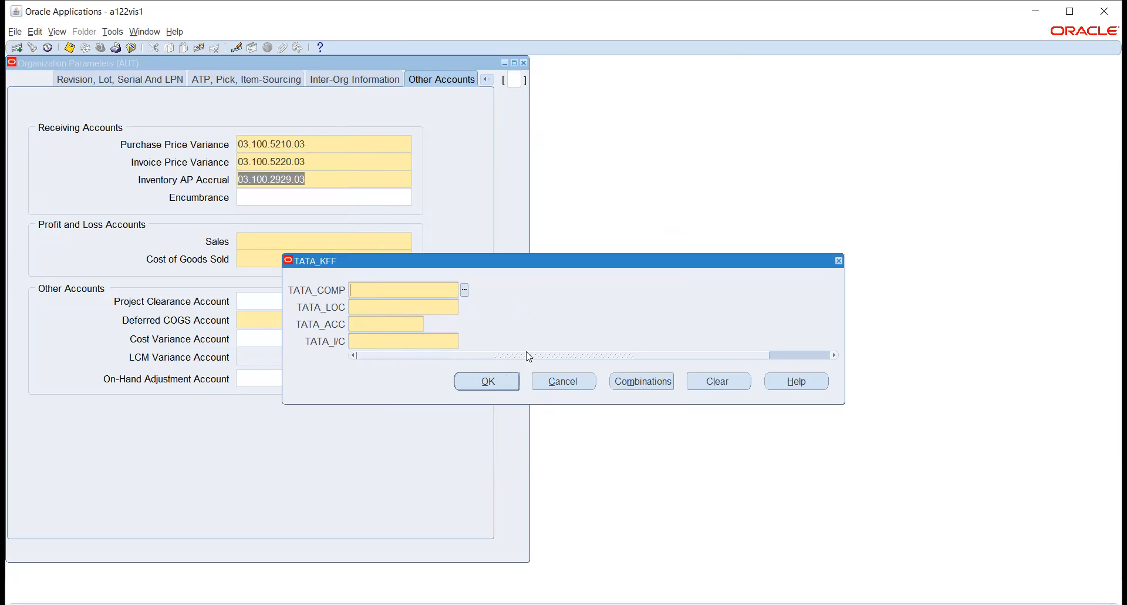
# - Set the Encumbrance receiving account to 03.100.9920.03, choosing company 03, location 100, account 9920 and intercompany 03
pyautogui.click(465, 291)
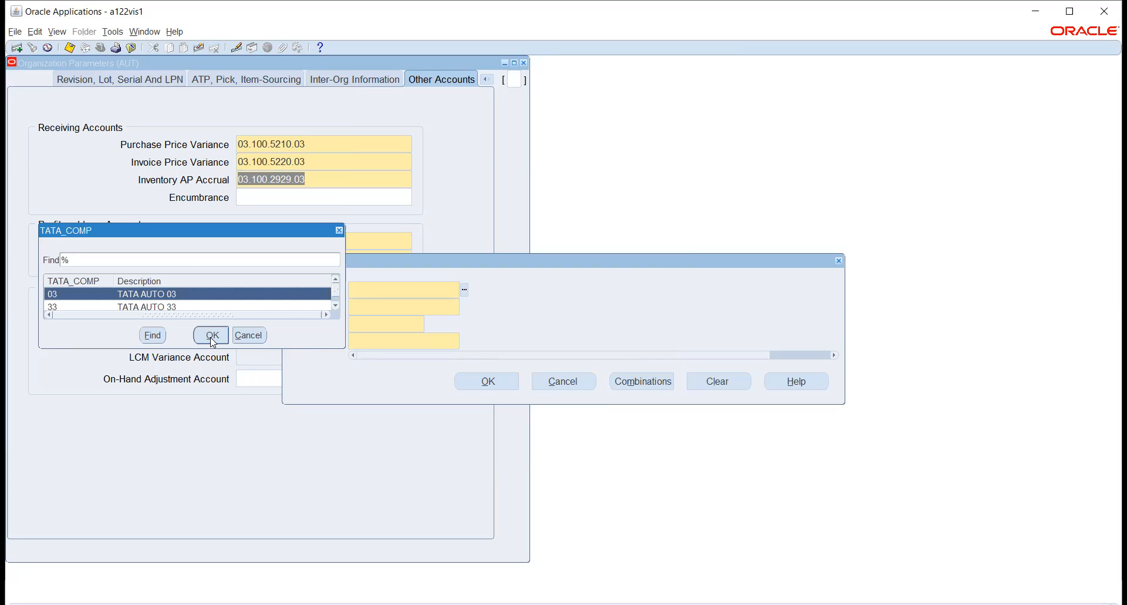
pyautogui.click(212, 336)
pyautogui.click(464, 307)
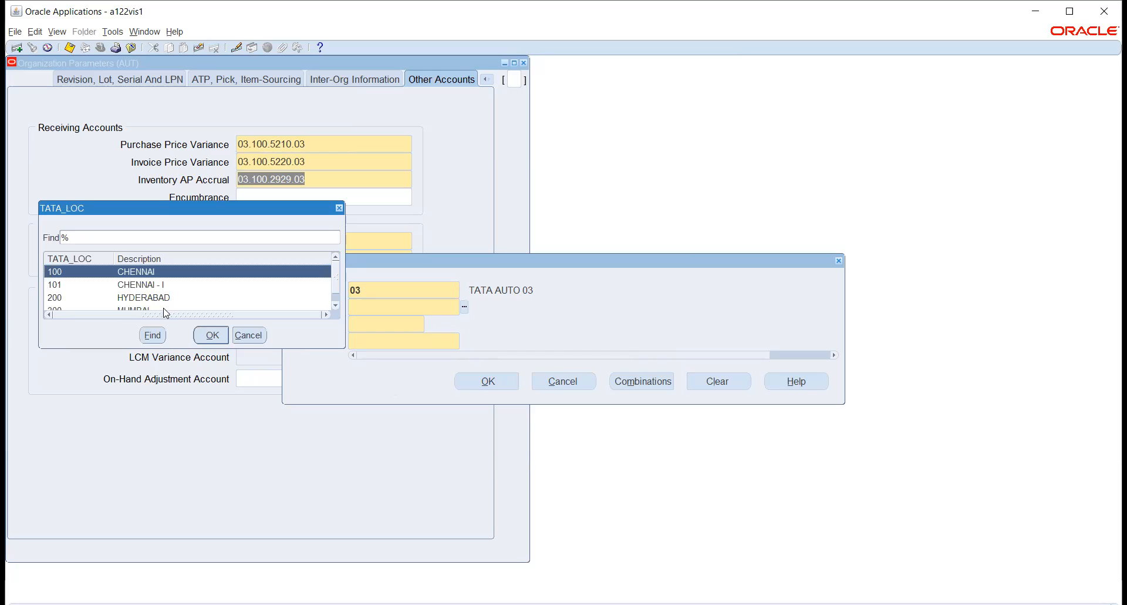
pyautogui.click(205, 336)
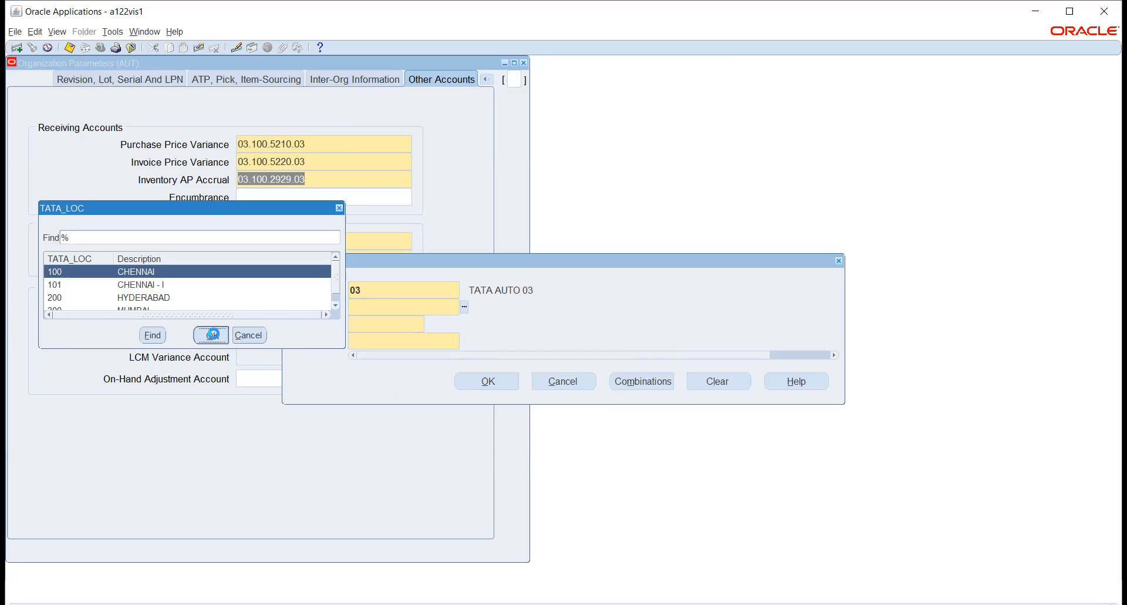
pyautogui.click(429, 323)
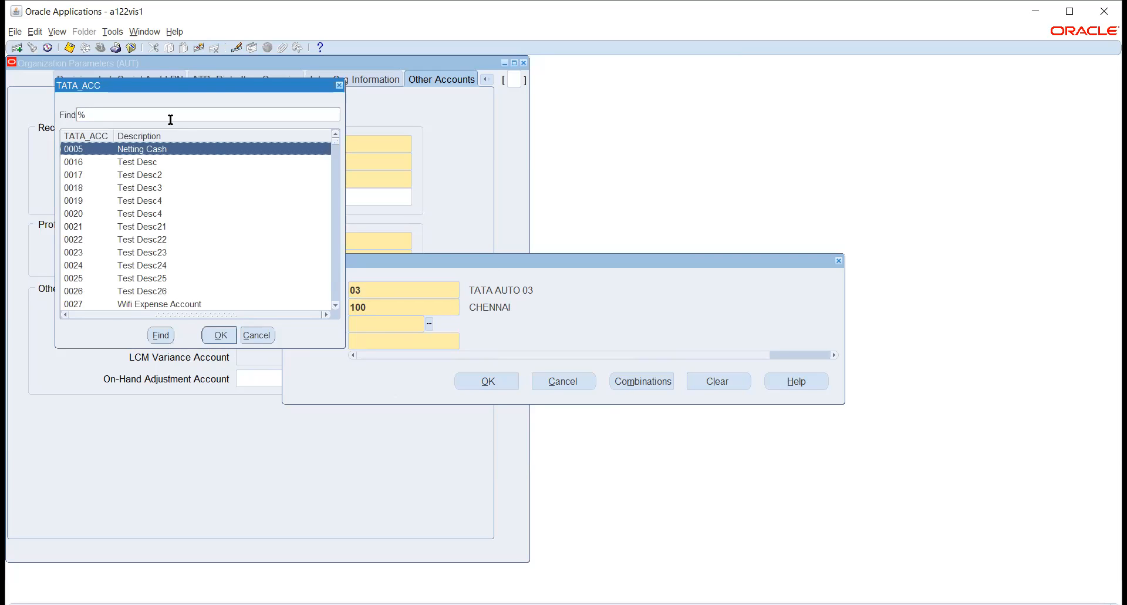
pyautogui.moveTo(172, 84); pyautogui.dragTo(615, 166)
pyautogui.click(559, 199)
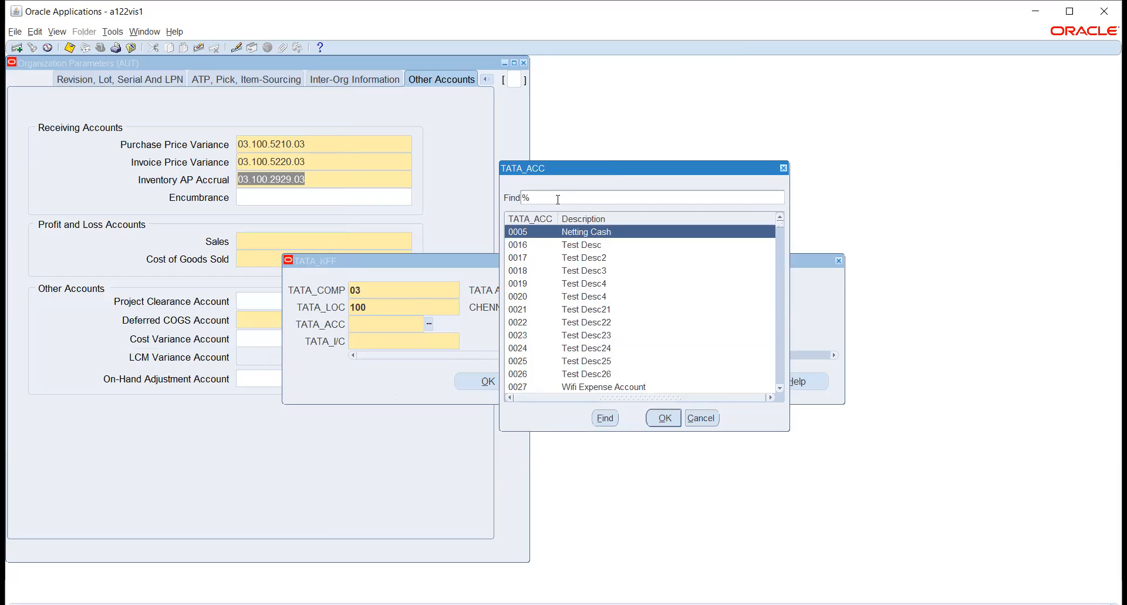
pyautogui.write('ENCUM%')
pyautogui.press('Return')
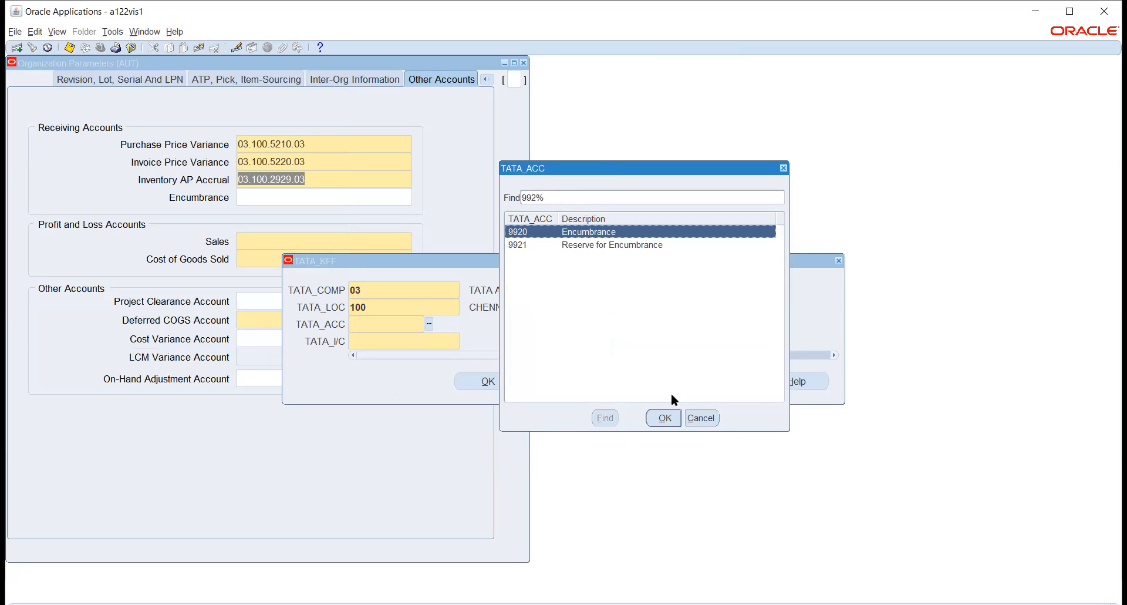
pyautogui.click(663, 418)
pyautogui.click(463, 342)
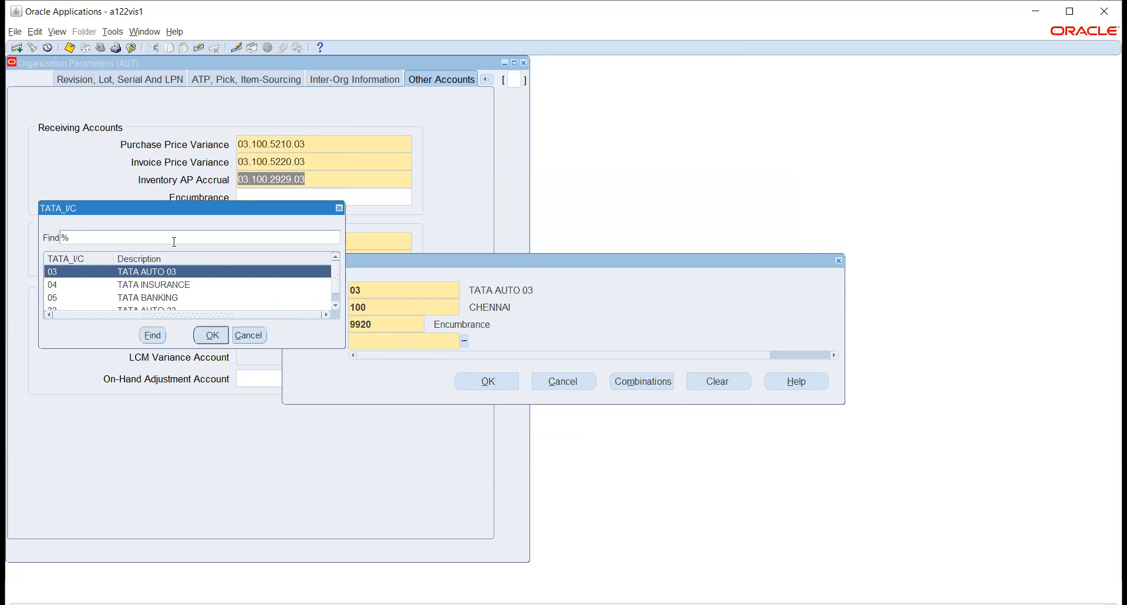
pyautogui.click(210, 334)
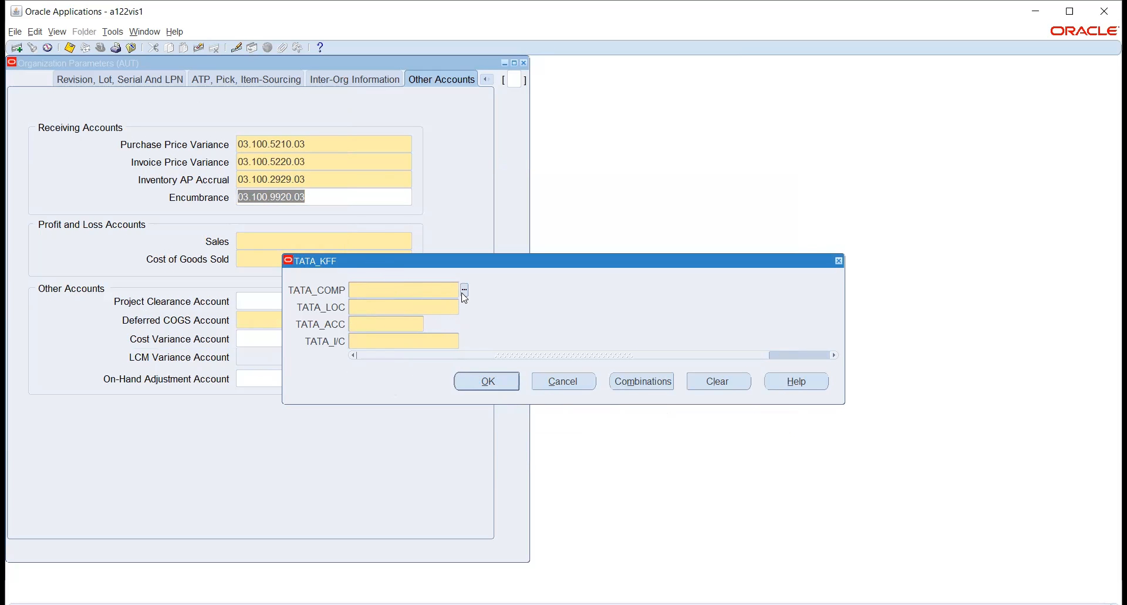
# - Set the Sales profit and loss account to 03.100.40005.03, choosing company 03, location 100, account 40005 and intercompany 03
pyautogui.click(463, 291)
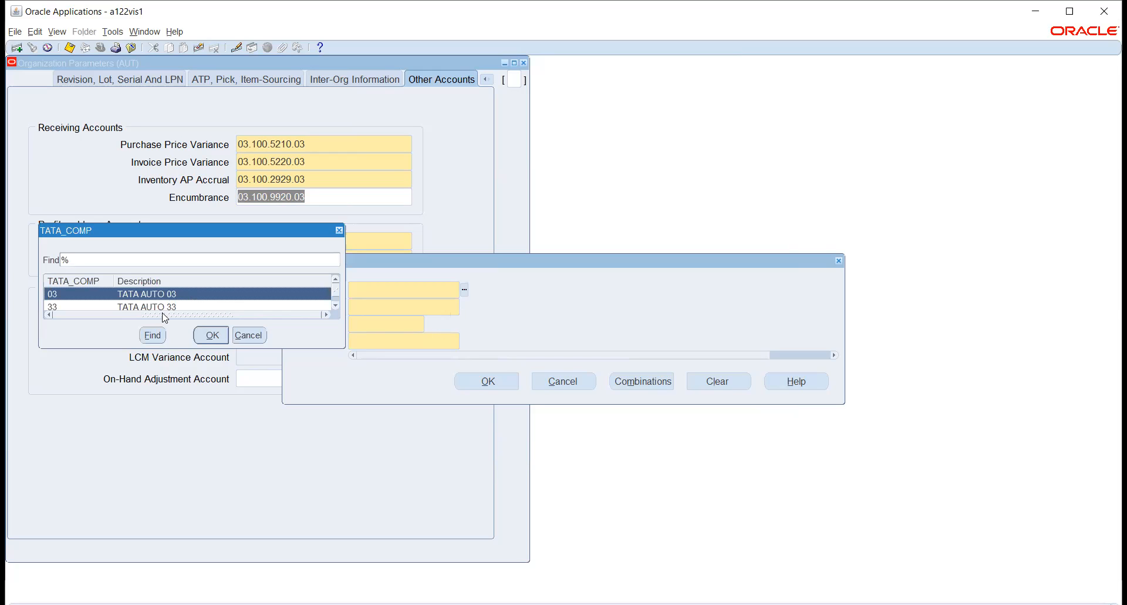
pyautogui.click(200, 329)
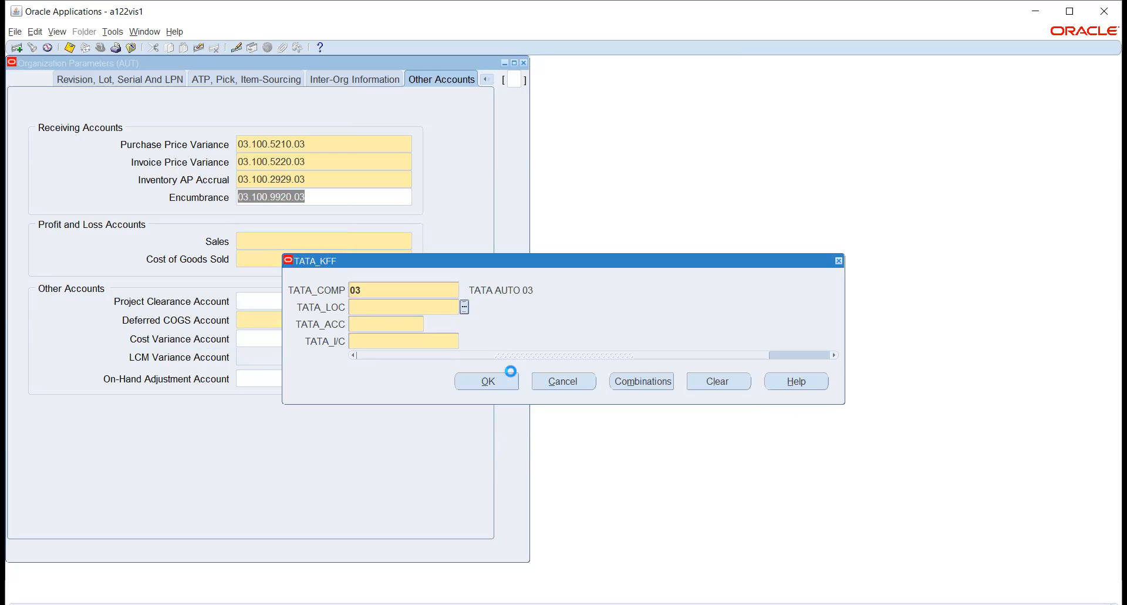
pyautogui.doubleClick(434, 307)
pyautogui.click(200, 338)
pyautogui.click(430, 324)
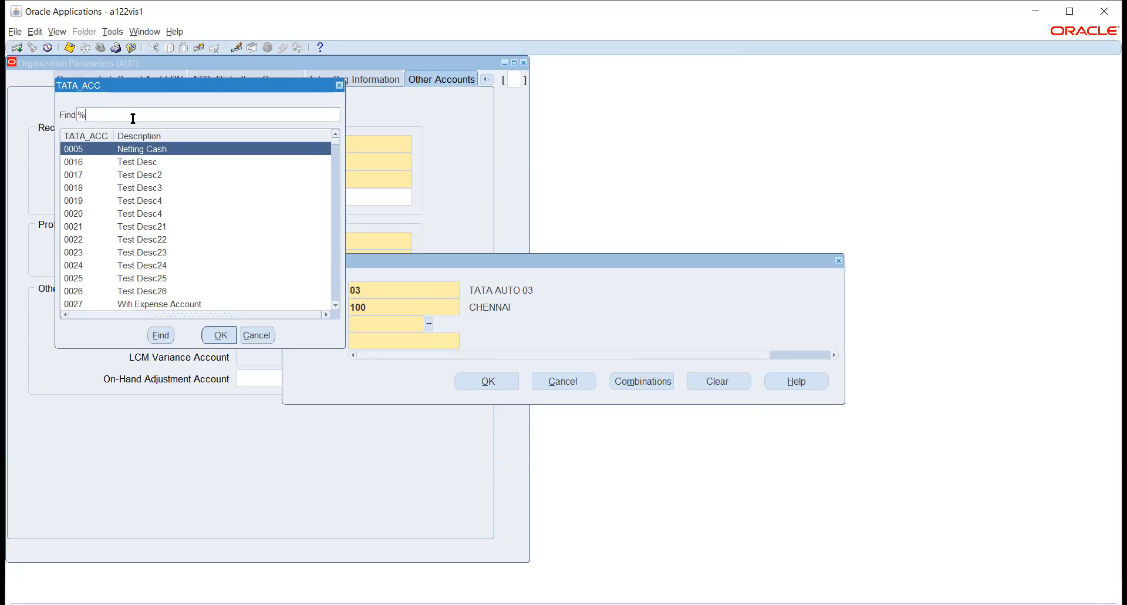
pyautogui.moveTo(133, 91); pyautogui.dragTo(625, 101)
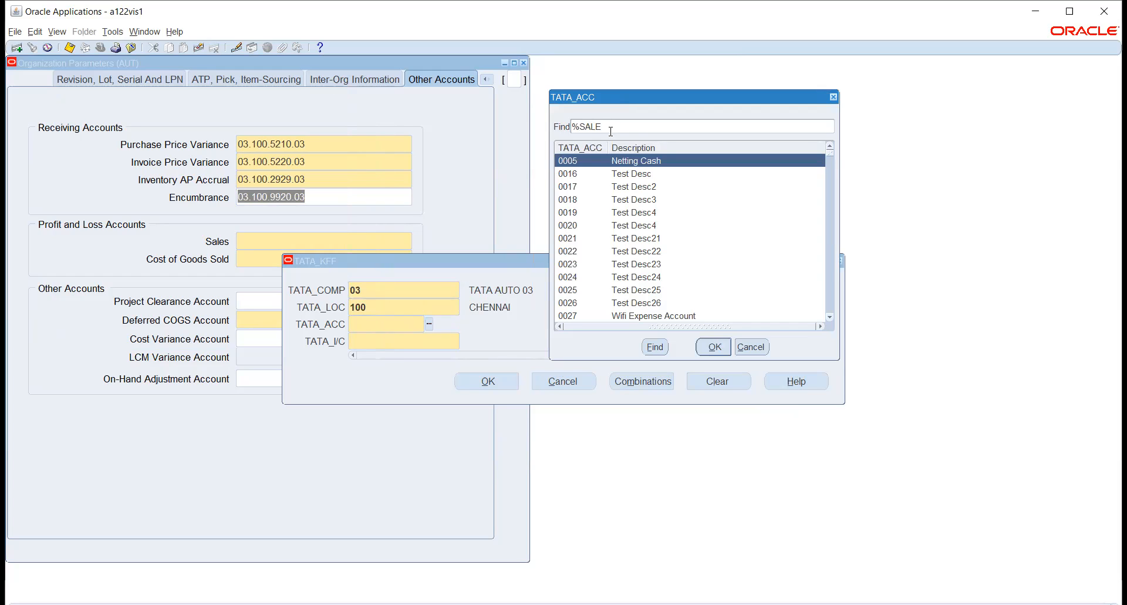
pyautogui.press('Return')
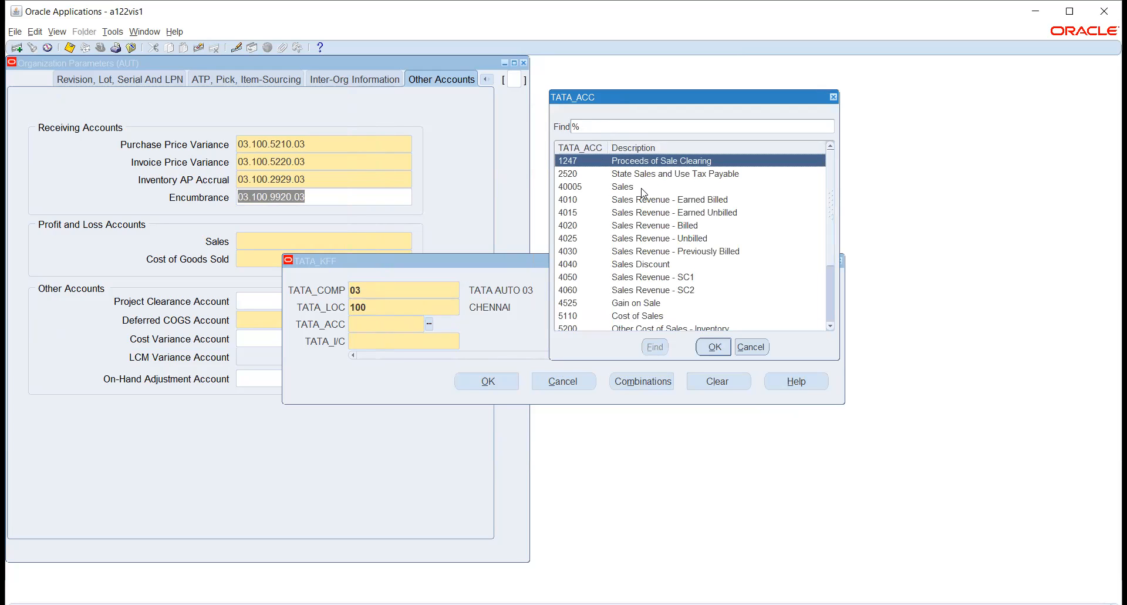
pyautogui.click(642, 188)
pyautogui.click(715, 346)
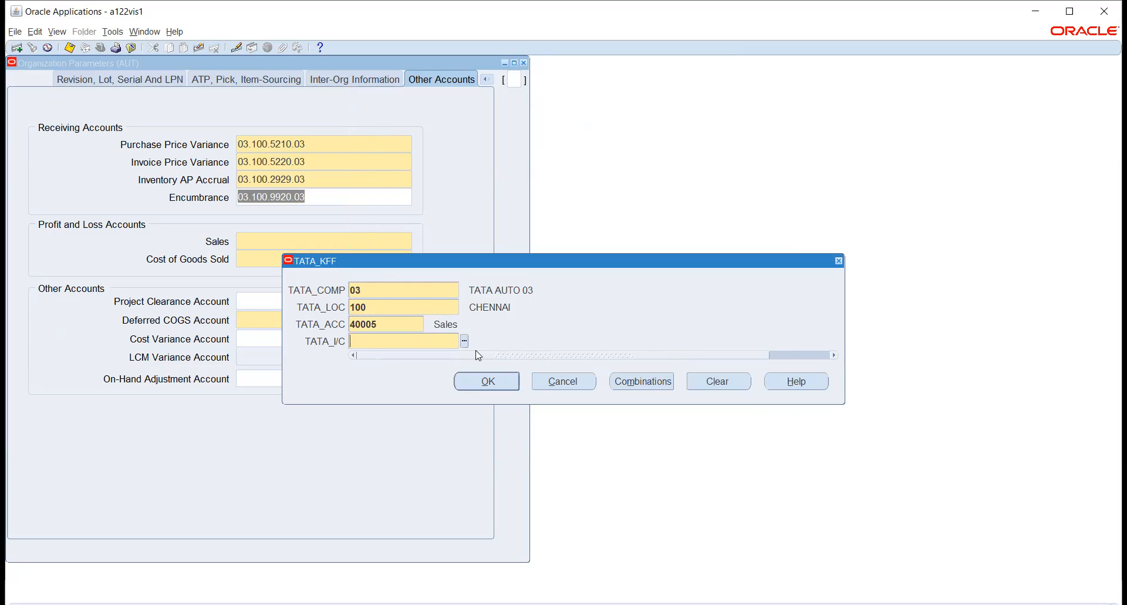
pyautogui.click(465, 342)
pyautogui.click(213, 340)
pyautogui.click(461, 382)
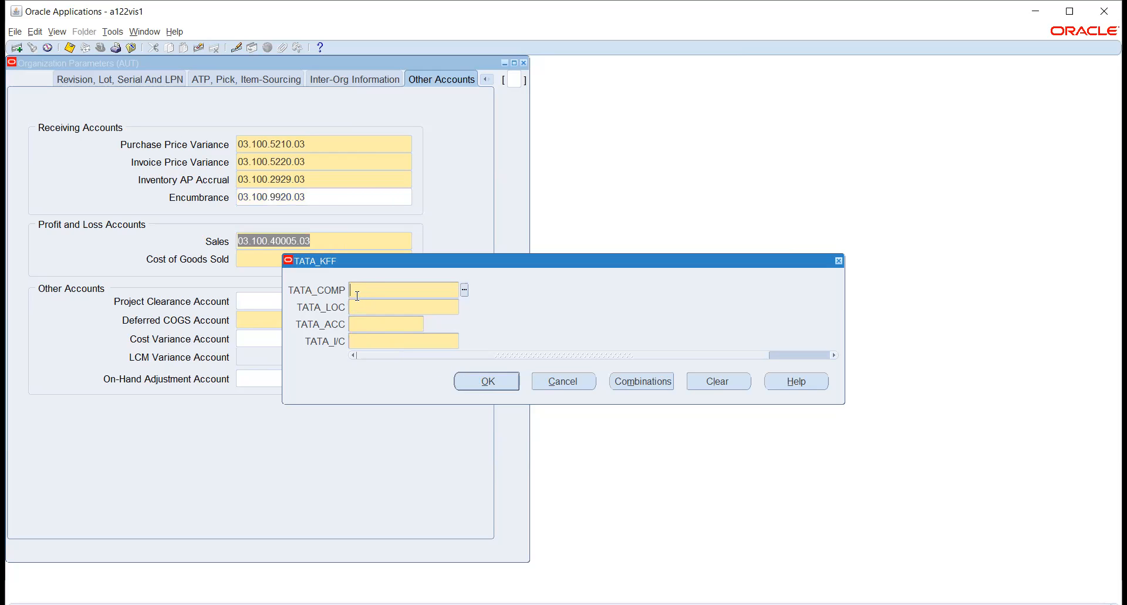
# - Set the Cost of Goods Sold account to company 03, location 100, account 8005 (COGS) and intercompany 03
pyautogui.click(462, 291)
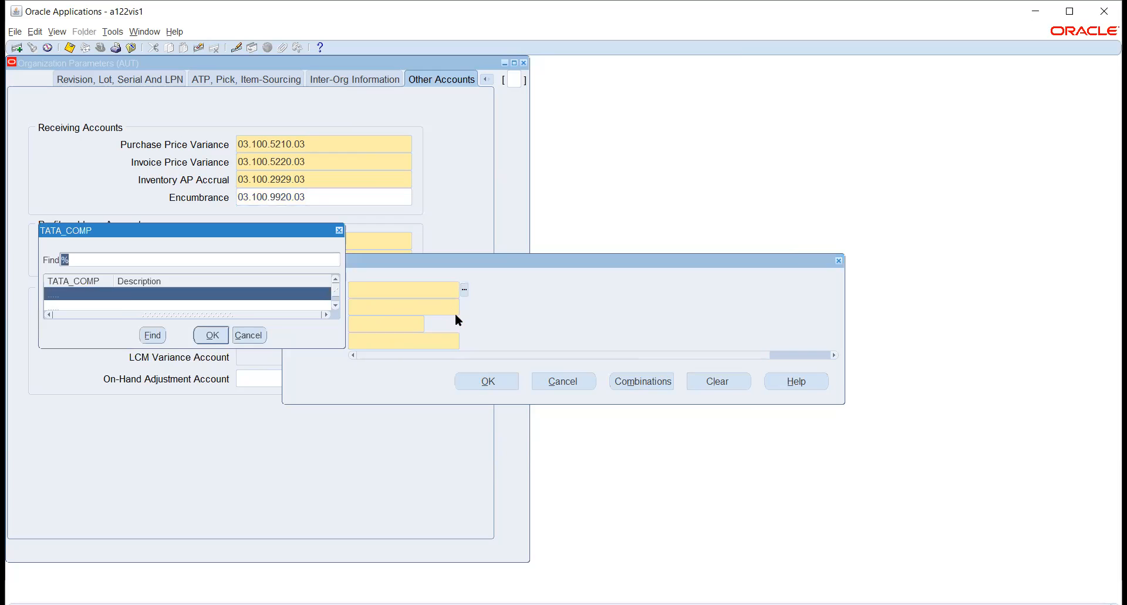
pyautogui.click(221, 340)
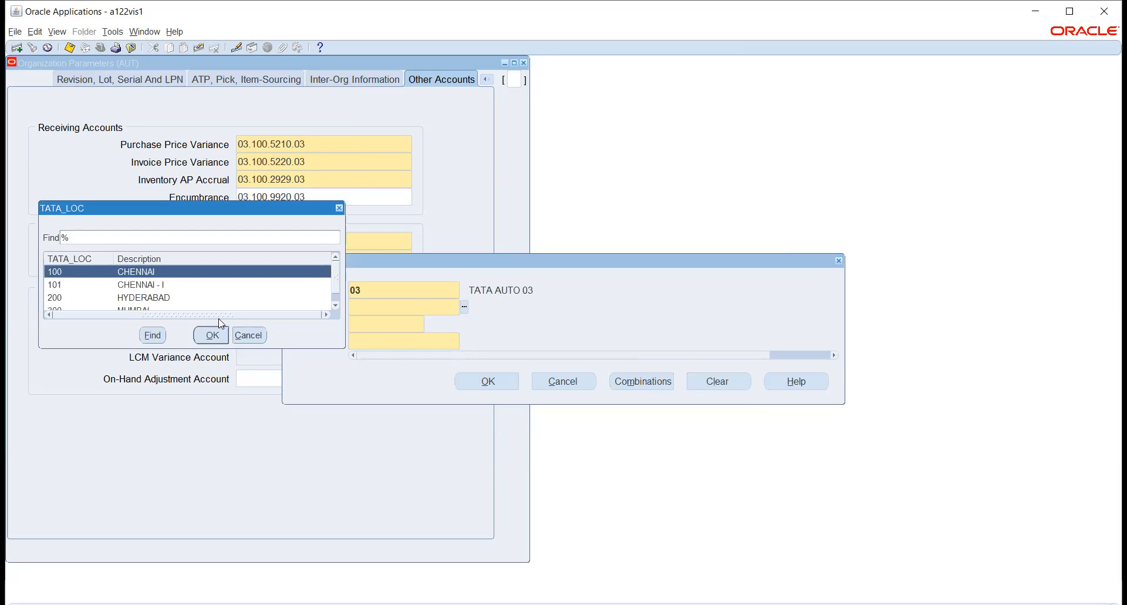
pyautogui.click(209, 335)
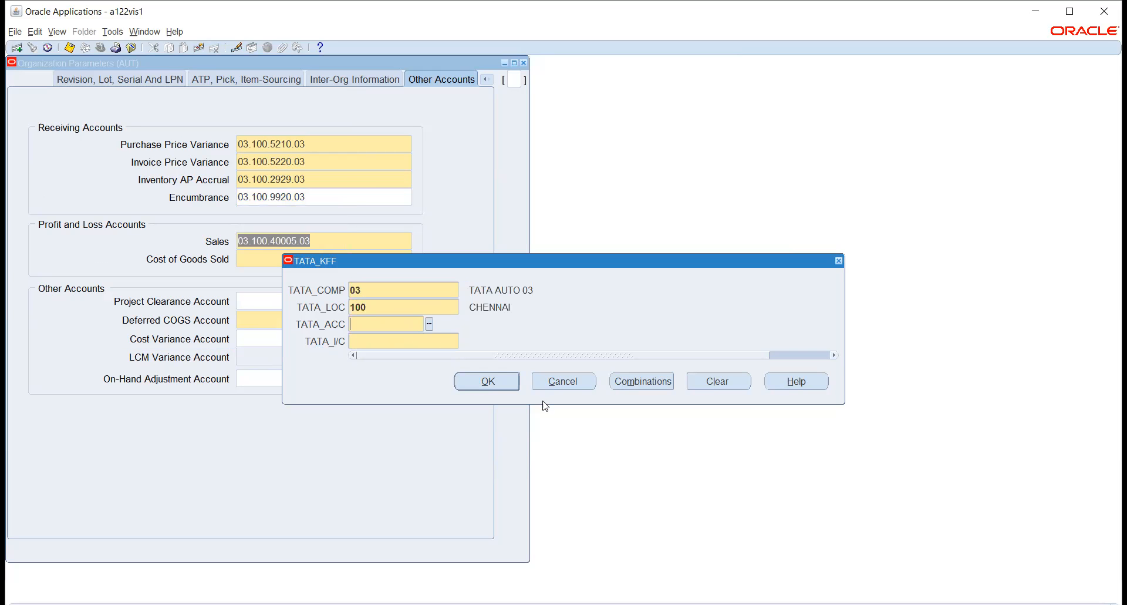
pyautogui.click(430, 326)
pyautogui.moveTo(122, 89); pyautogui.dragTo(498, 141)
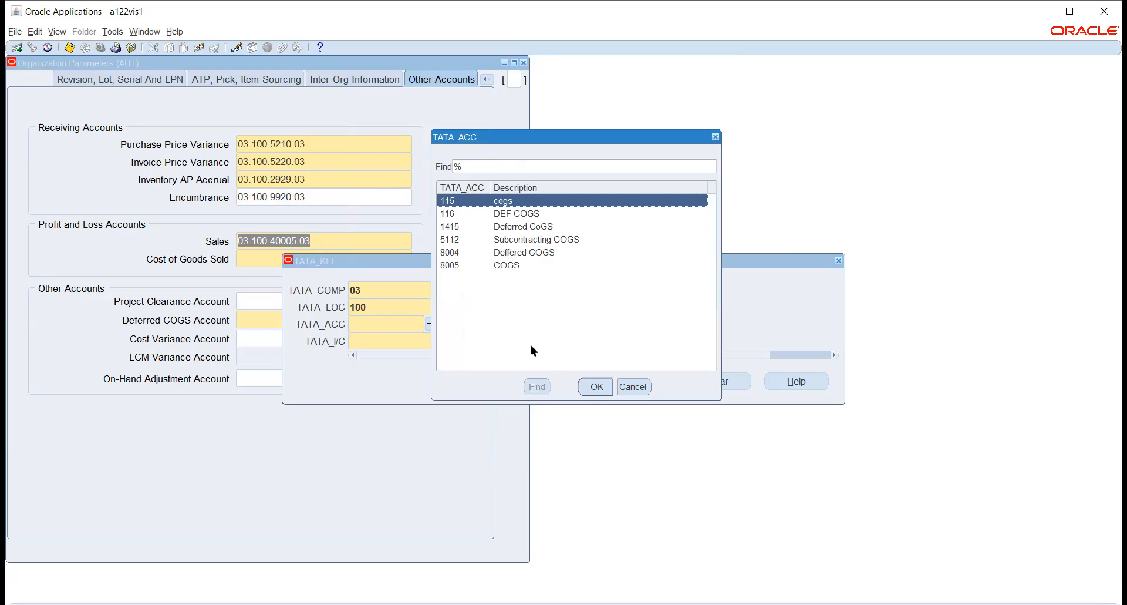
pyautogui.click(508, 265)
pyautogui.click(596, 389)
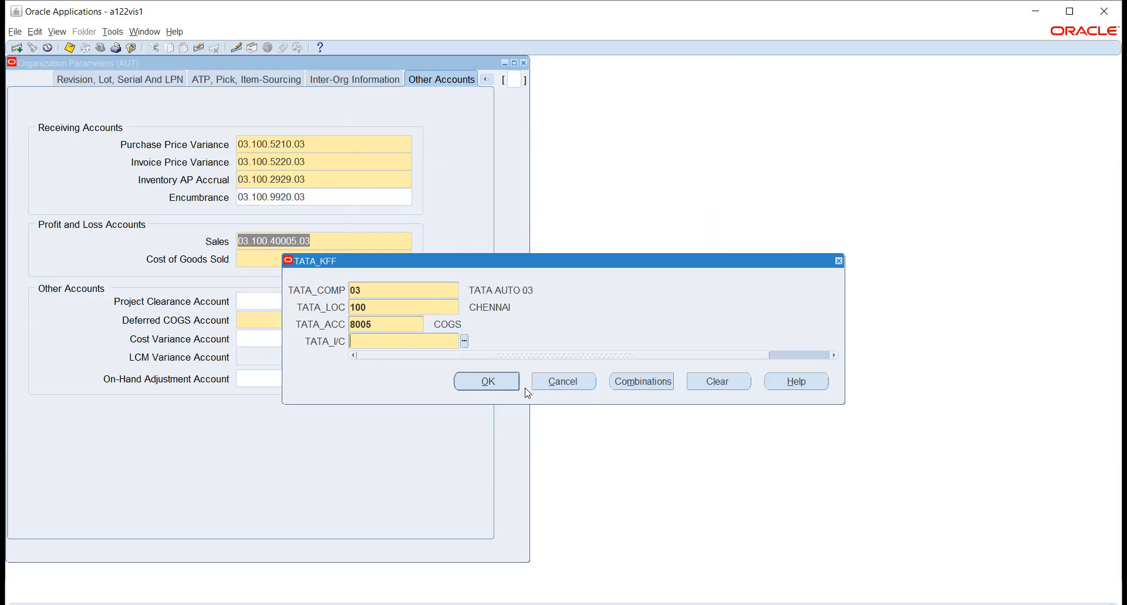
pyautogui.click(464, 341)
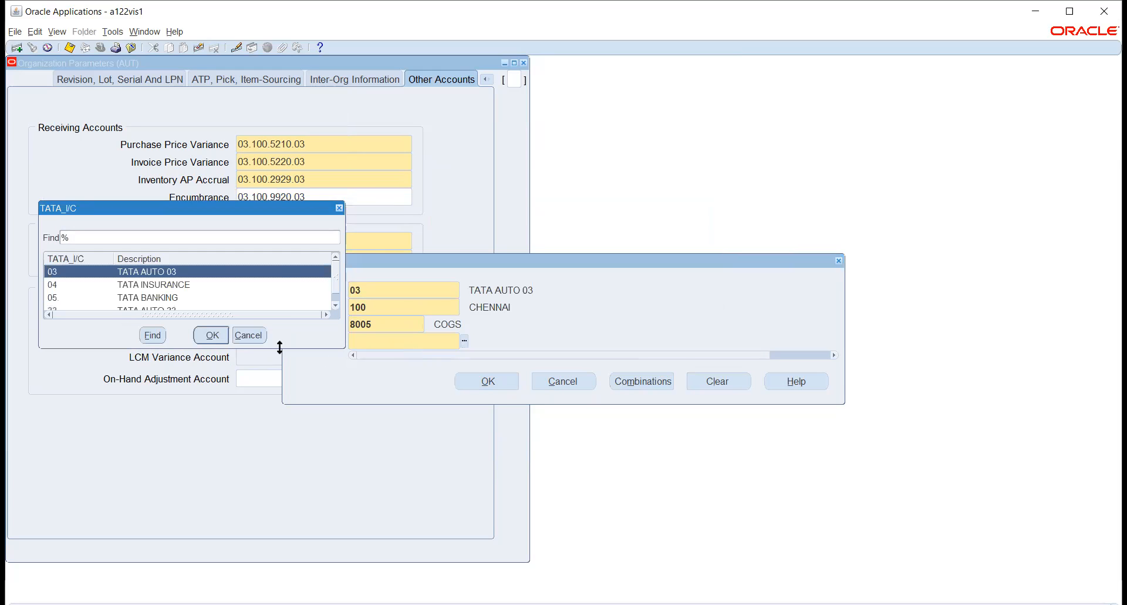
pyautogui.click(211, 335)
pyautogui.click(487, 381)
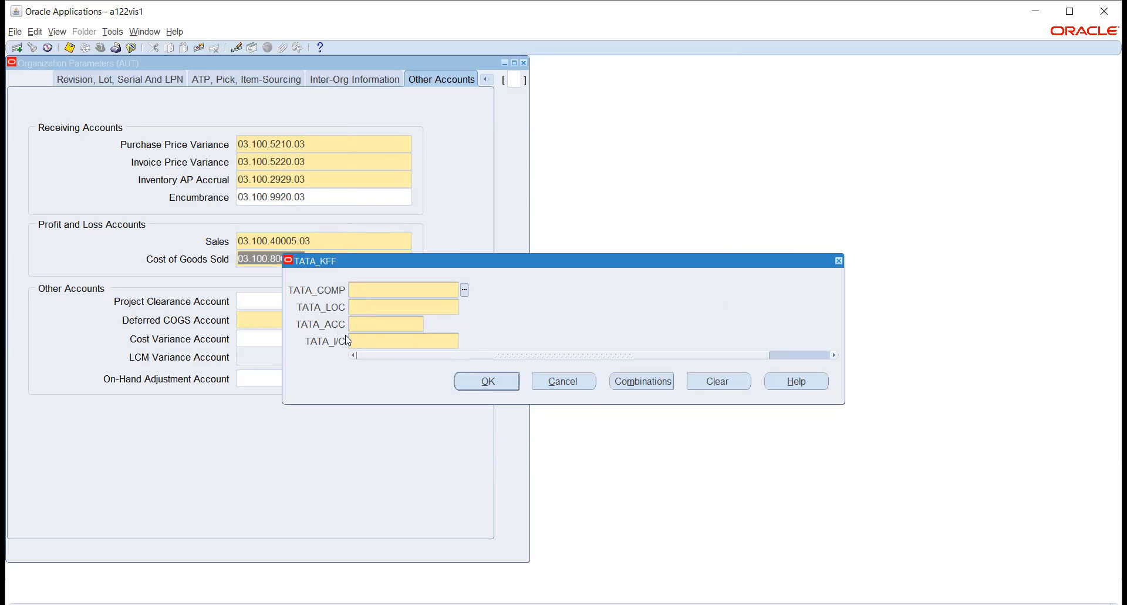
# - Set the Deferred COGS Account to 03.100.8004.03, choosing company 03, location 100, account 8004 and intercompany 03, and leave the Cost Variance Account empty
pyautogui.click(571, 383)
pyautogui.click(464, 291)
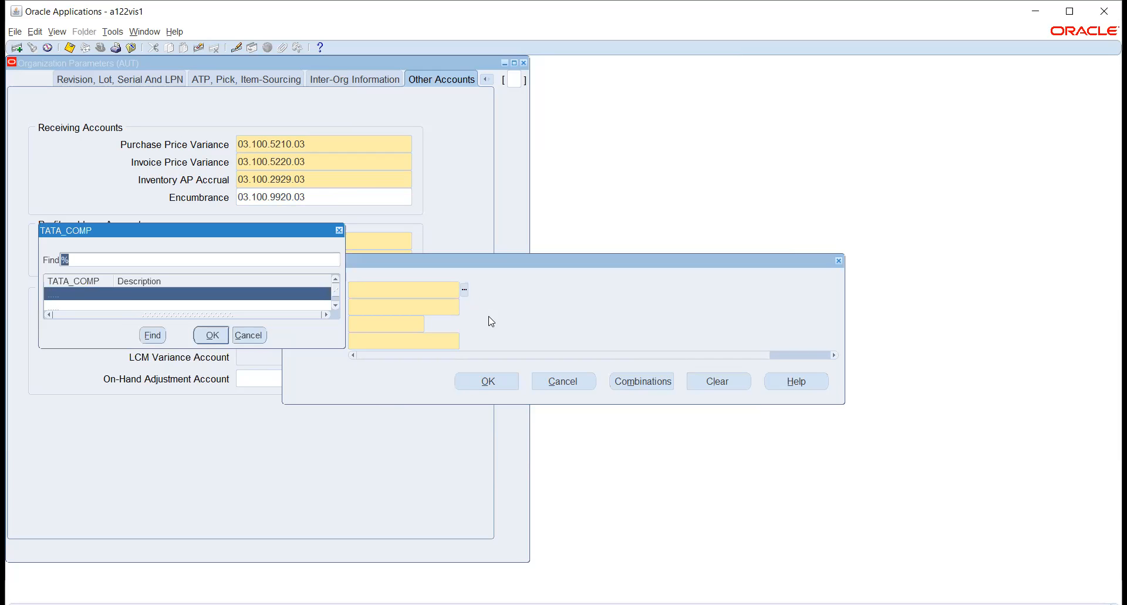
pyautogui.click(213, 335)
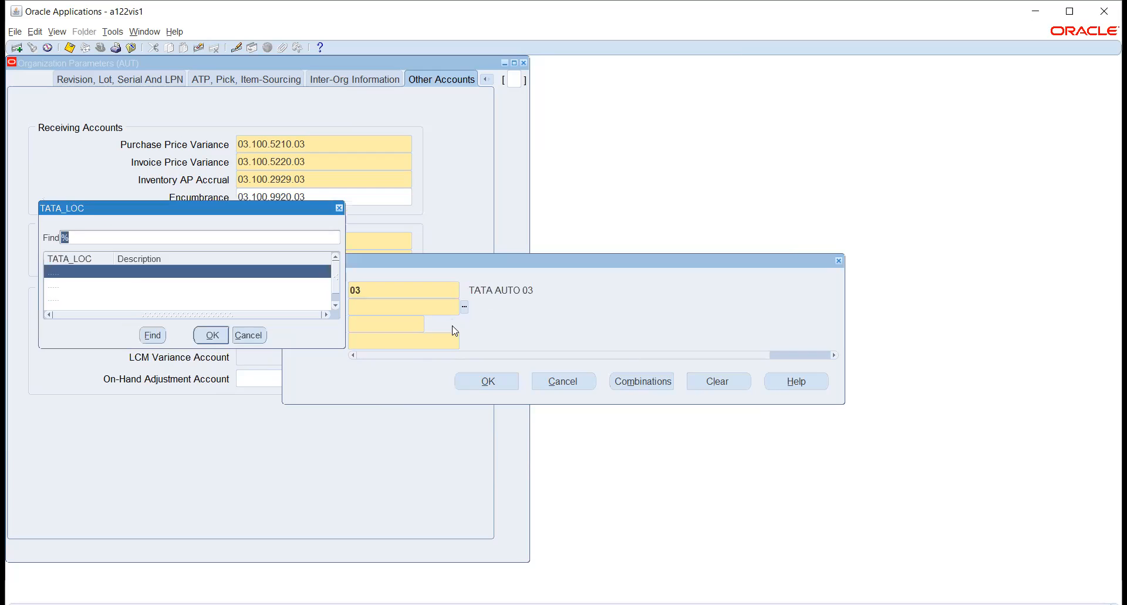
pyautogui.click(210, 335)
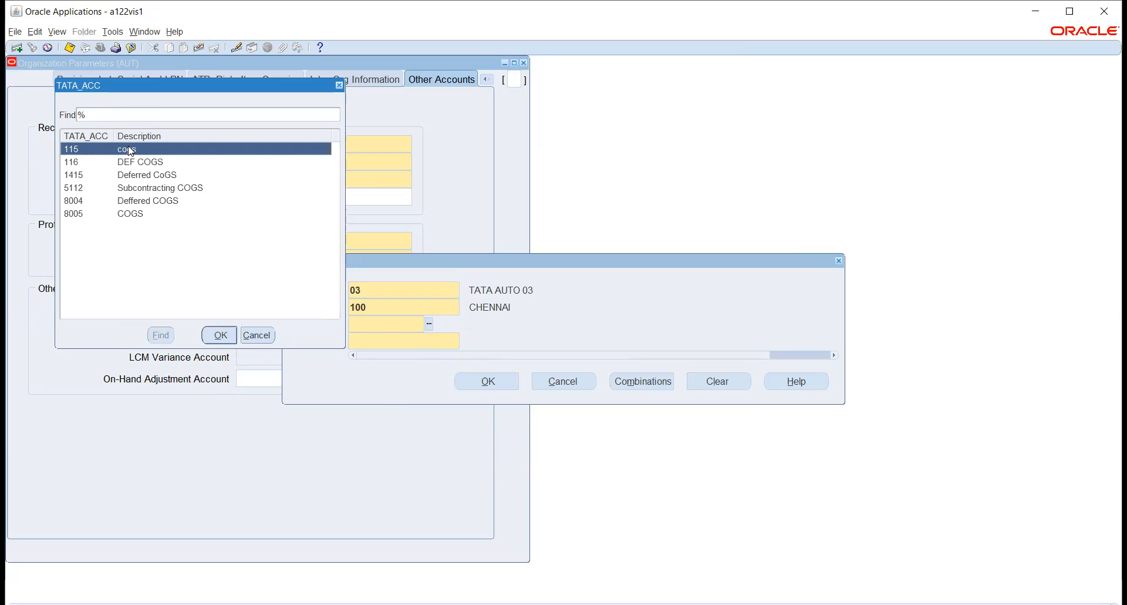
pyautogui.click(130, 176)
pyautogui.click(147, 202)
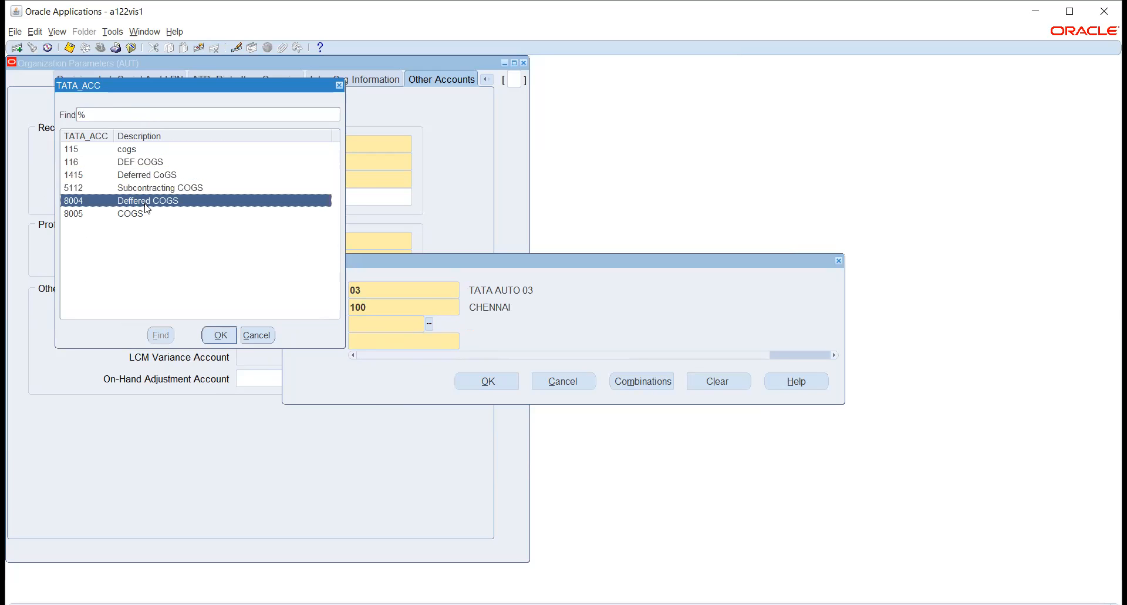
pyautogui.click(220, 336)
pyautogui.click(463, 340)
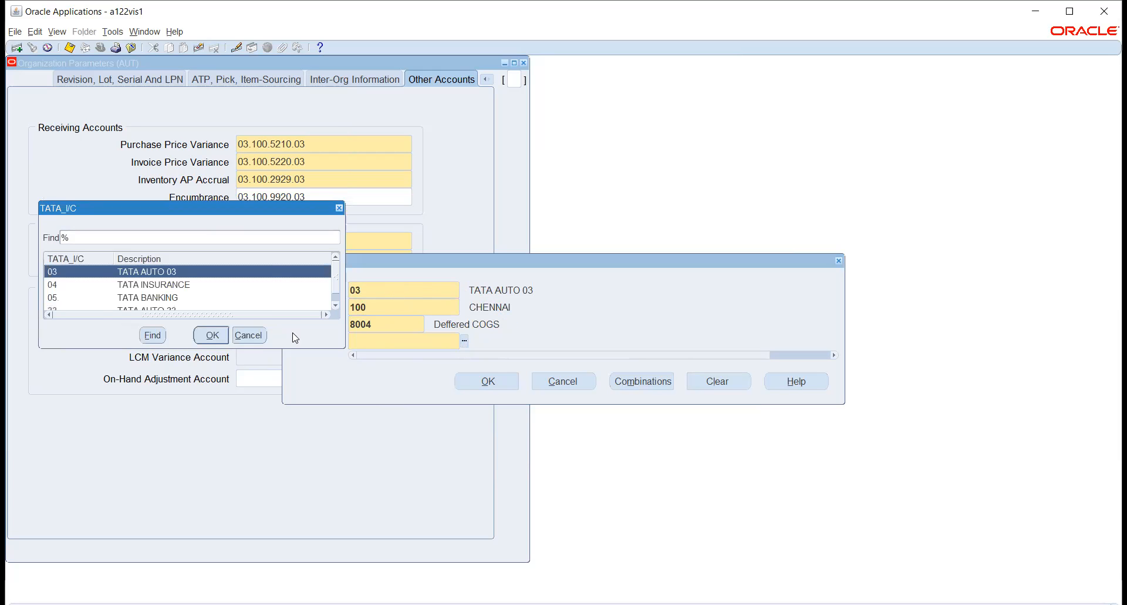
pyautogui.click(222, 333)
pyautogui.click(480, 382)
pyautogui.click(562, 379)
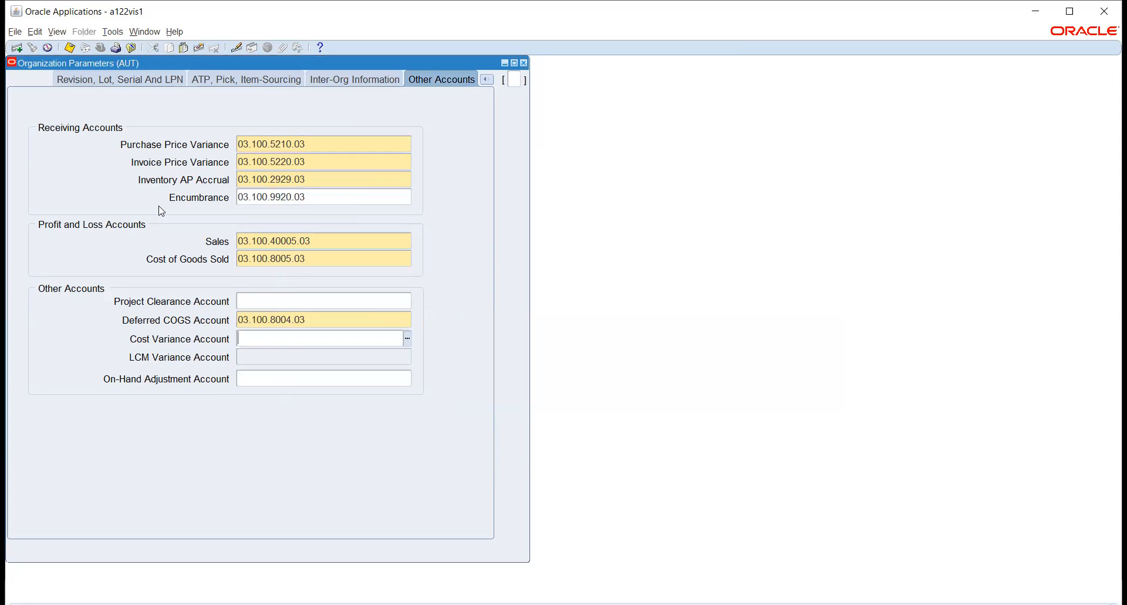
# - Save the organization parameters, acknowledging the costing method note and leaving the Cost Variance Account unset
pyautogui.click(70, 47)
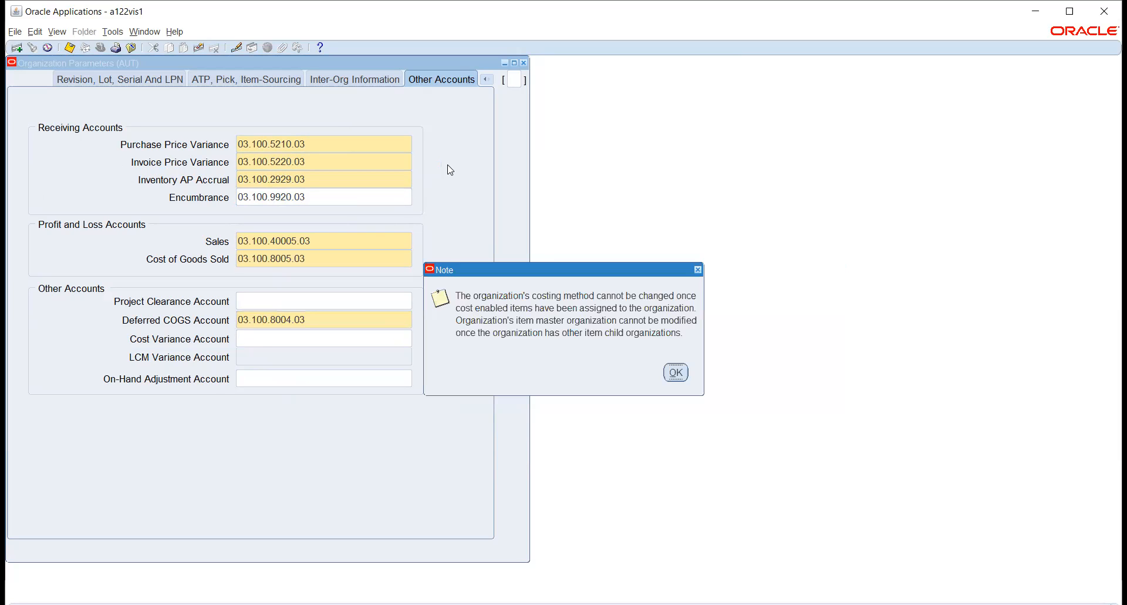
pyautogui.click(676, 374)
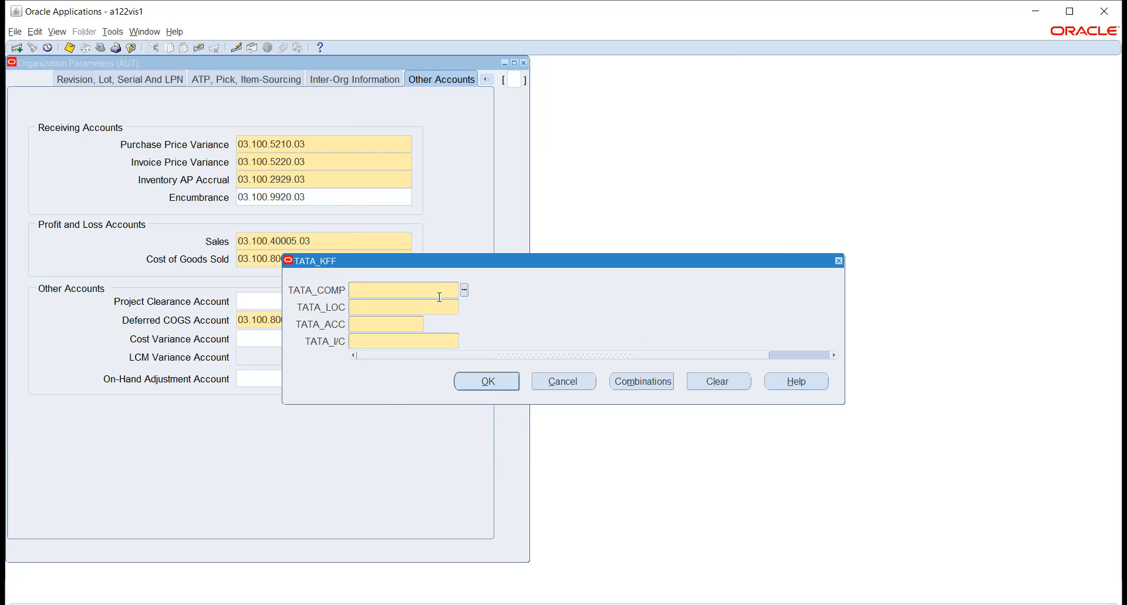
pyautogui.click(549, 380)
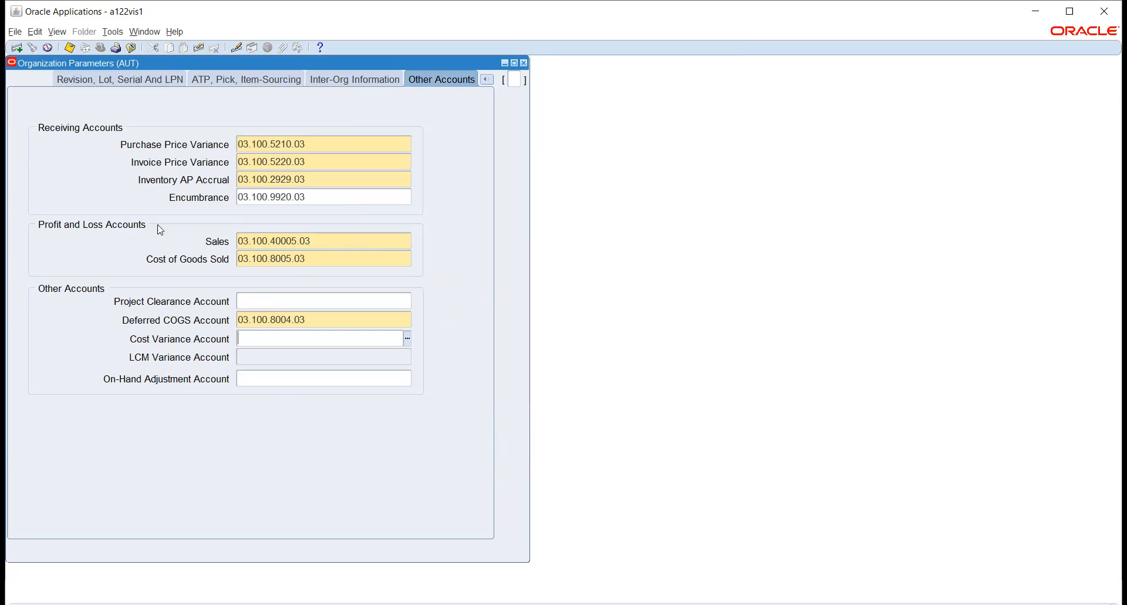
pyautogui.click(69, 48)
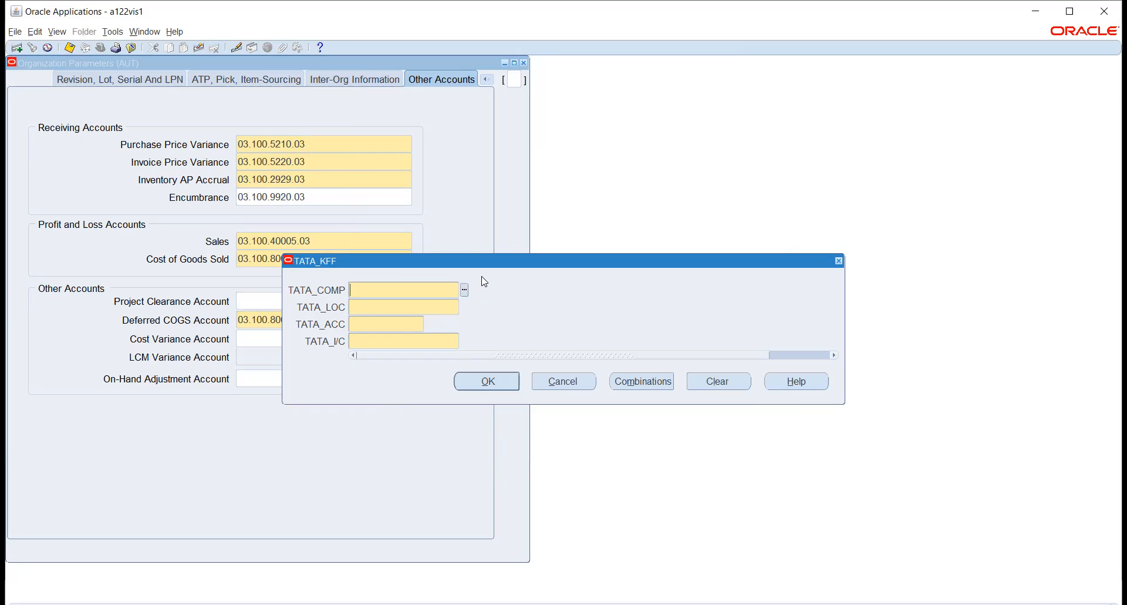
pyautogui.click(464, 290)
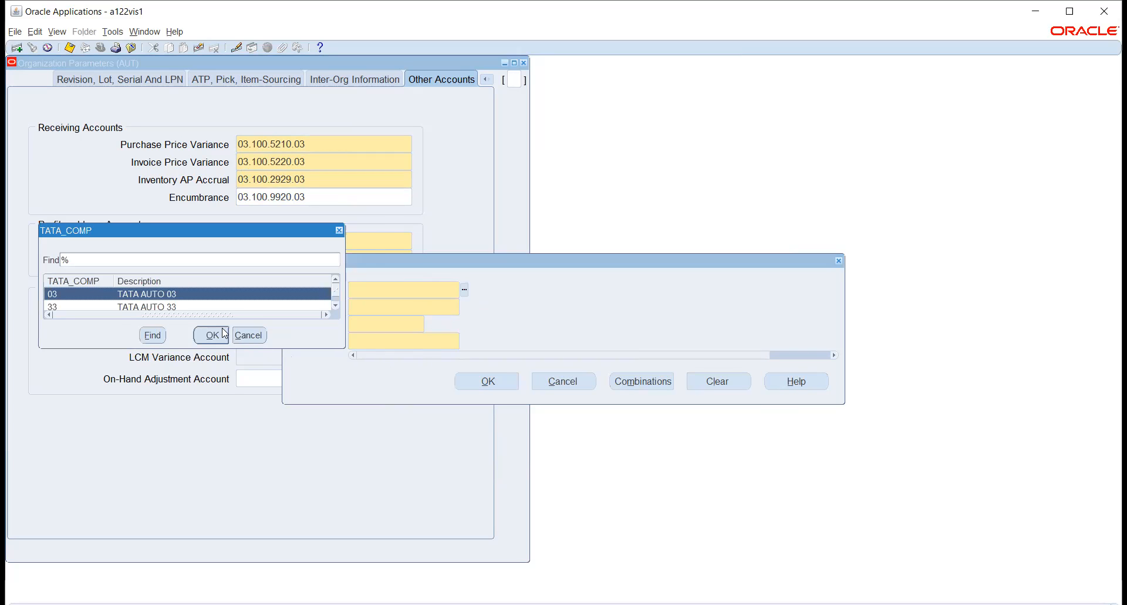
pyautogui.click(223, 330)
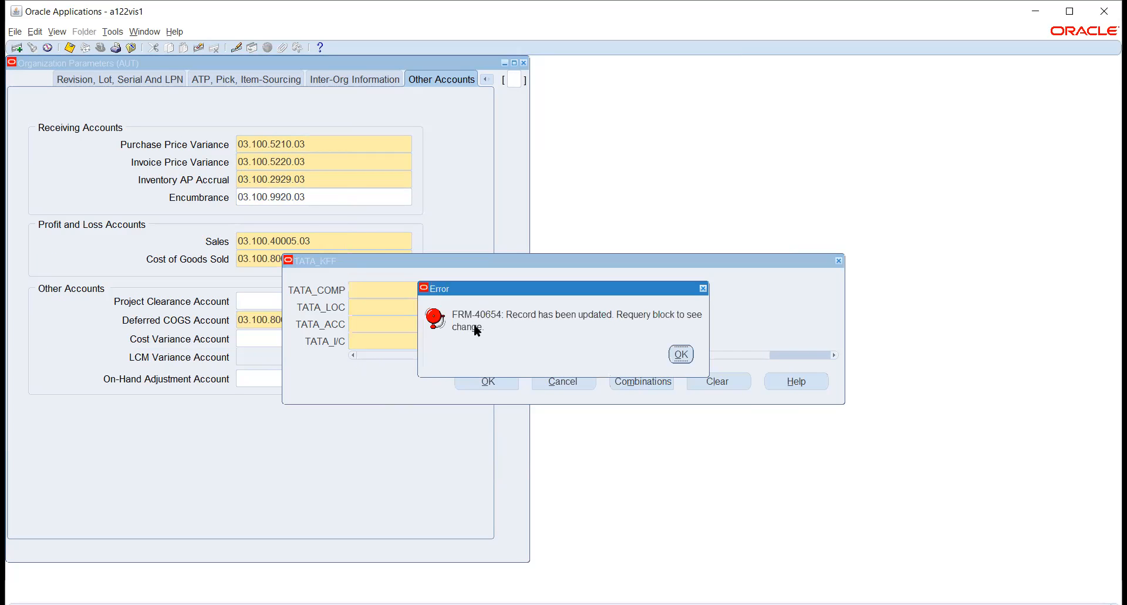
pyautogui.click(680, 354)
pyautogui.click(565, 381)
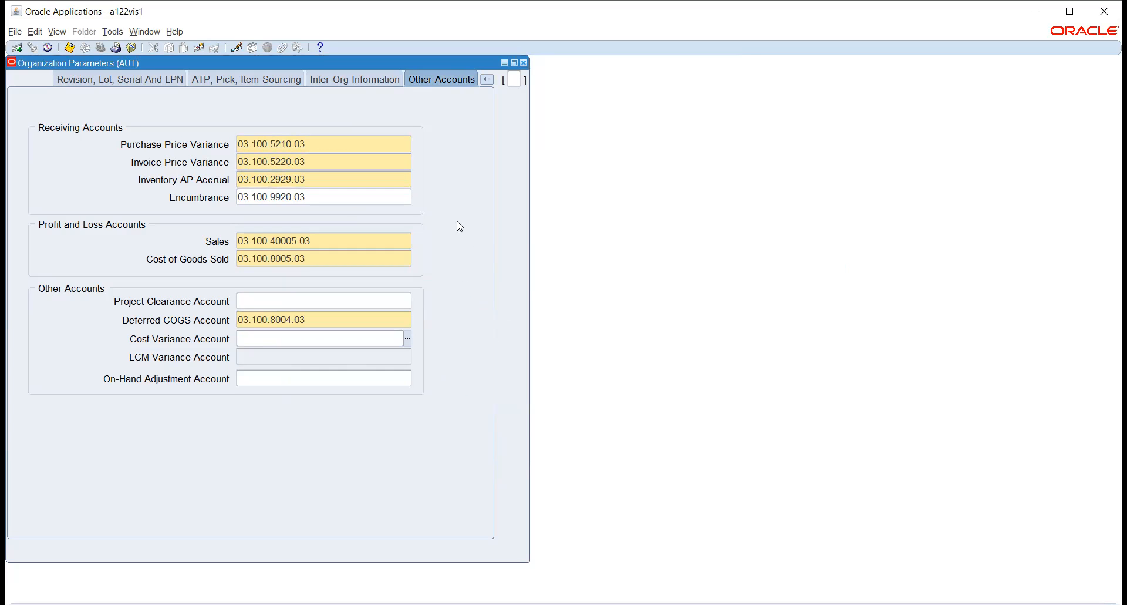
# - Close the organization parameters and organization forms and switch to the System Administrator Vision responsibility
pyautogui.click(524, 63)
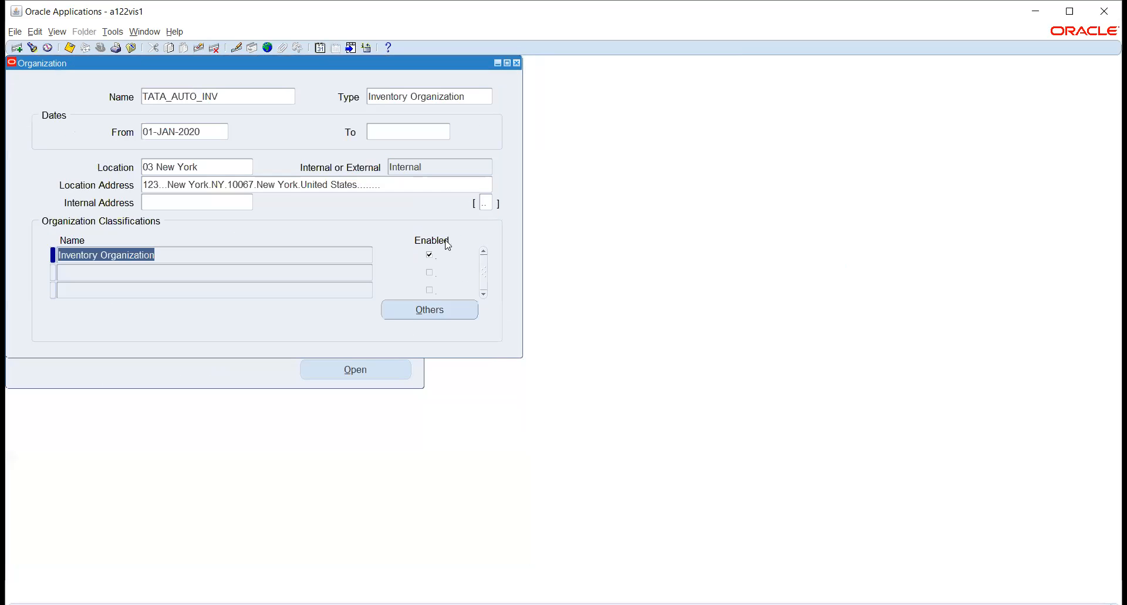
pyautogui.click(516, 63)
pyautogui.click(59, 33)
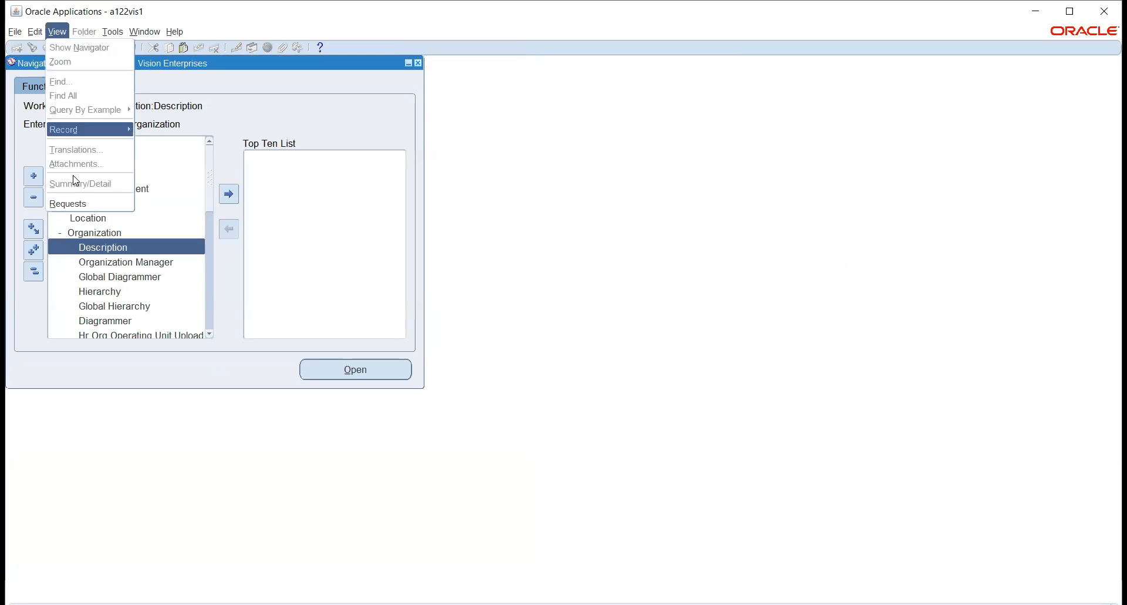
pyautogui.click(165, 103)
pyautogui.click(100, 49)
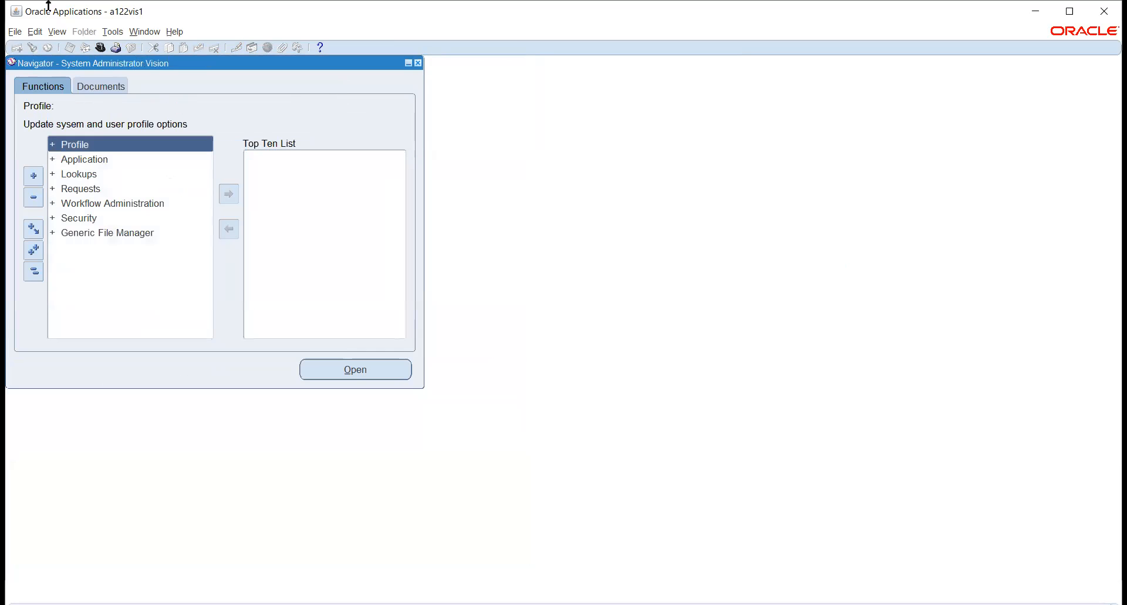
# - Start a new single request and choose Workflow Background Process as the program to run
pyautogui.click(63, 32)
pyautogui.click(83, 198)
pyautogui.click(160, 407)
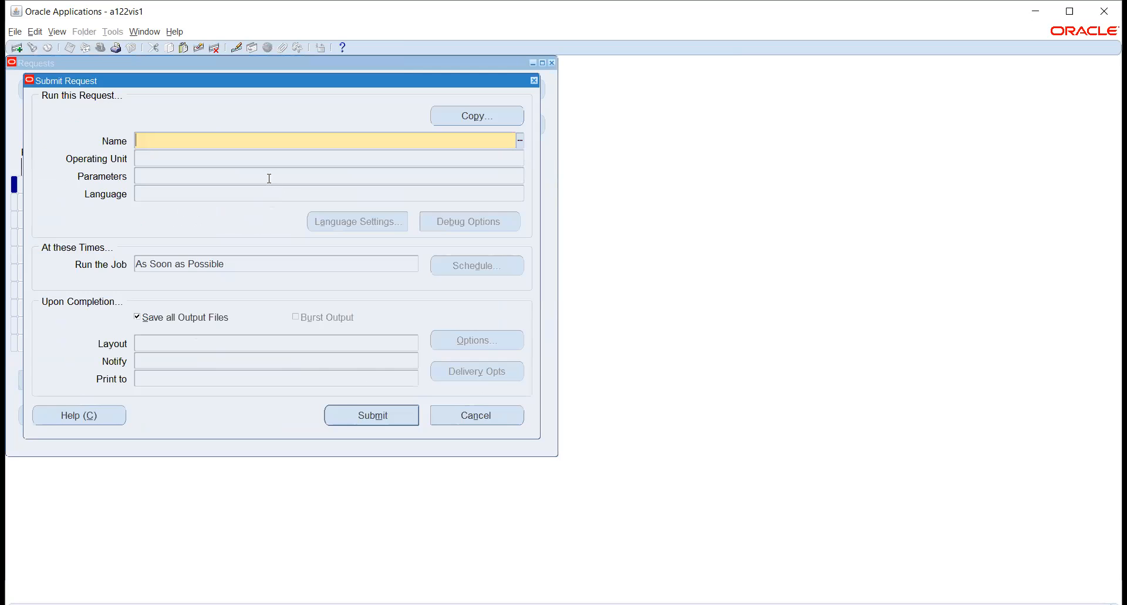
pyautogui.write('WORKFL')
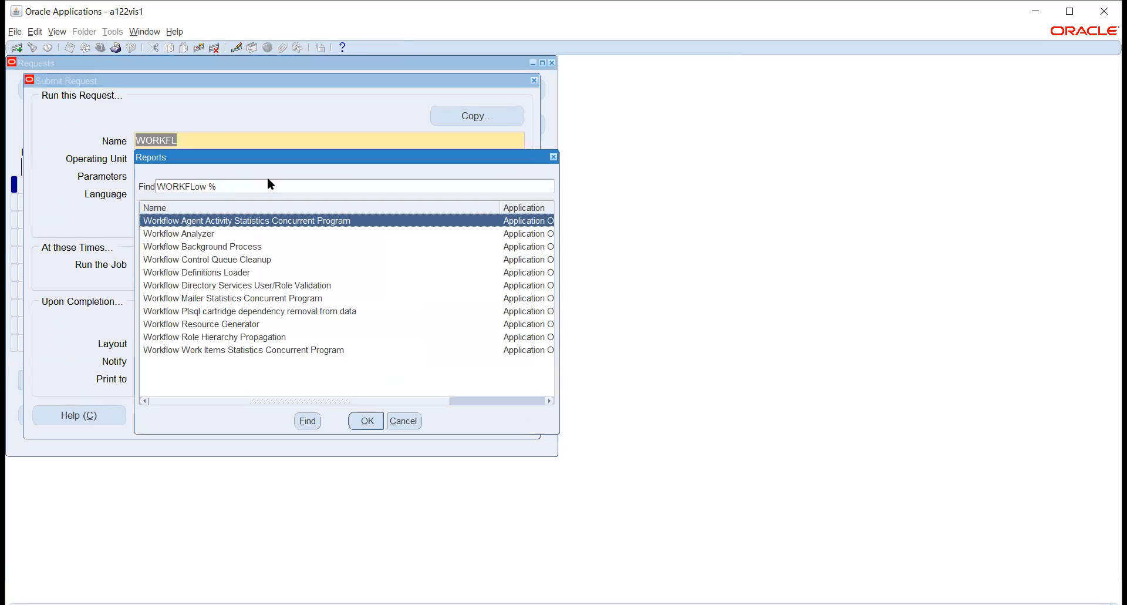
pyautogui.press('Down')
pyautogui.press('Down')
pyautogui.press('Down')
pyautogui.press('Down')
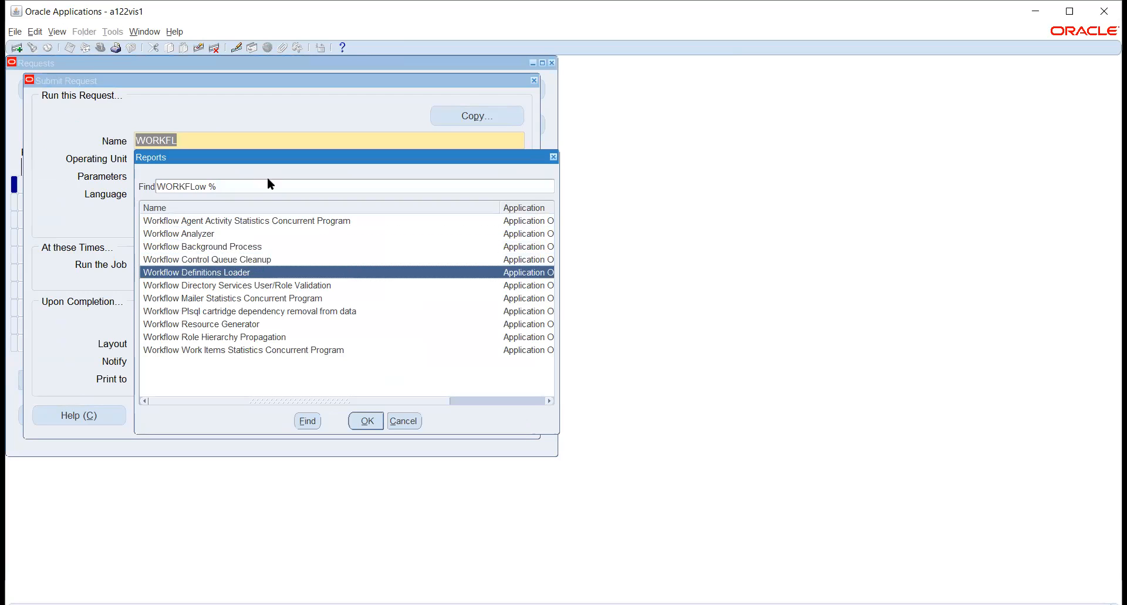
pyautogui.press('Down')
pyautogui.press('Down')
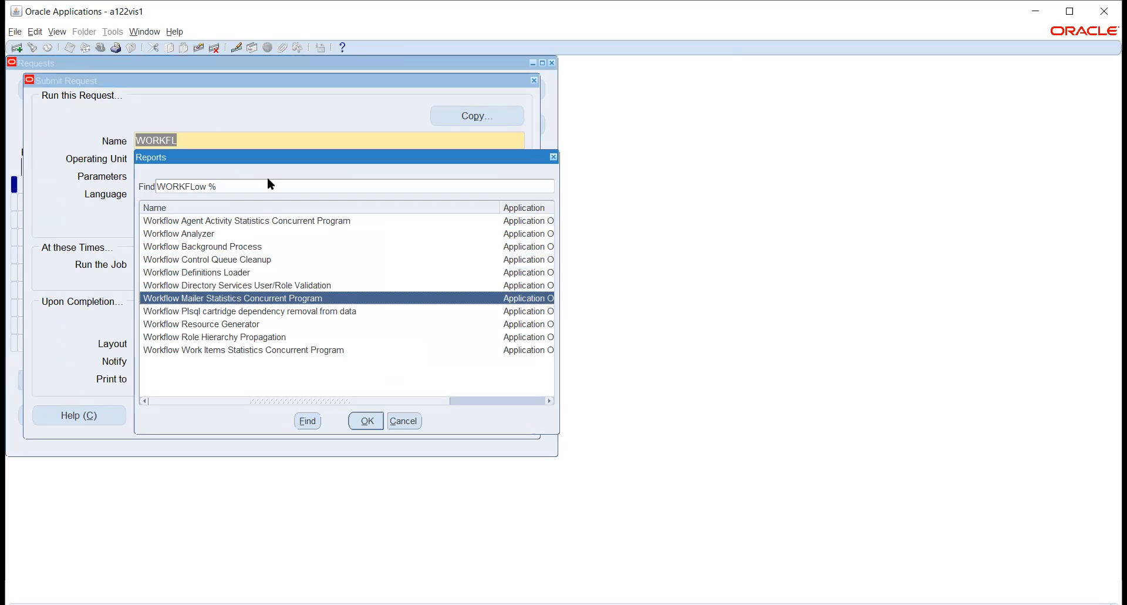
pyautogui.press('Up')
pyautogui.press('Up')
pyautogui.press('Up')
pyautogui.press('Up')
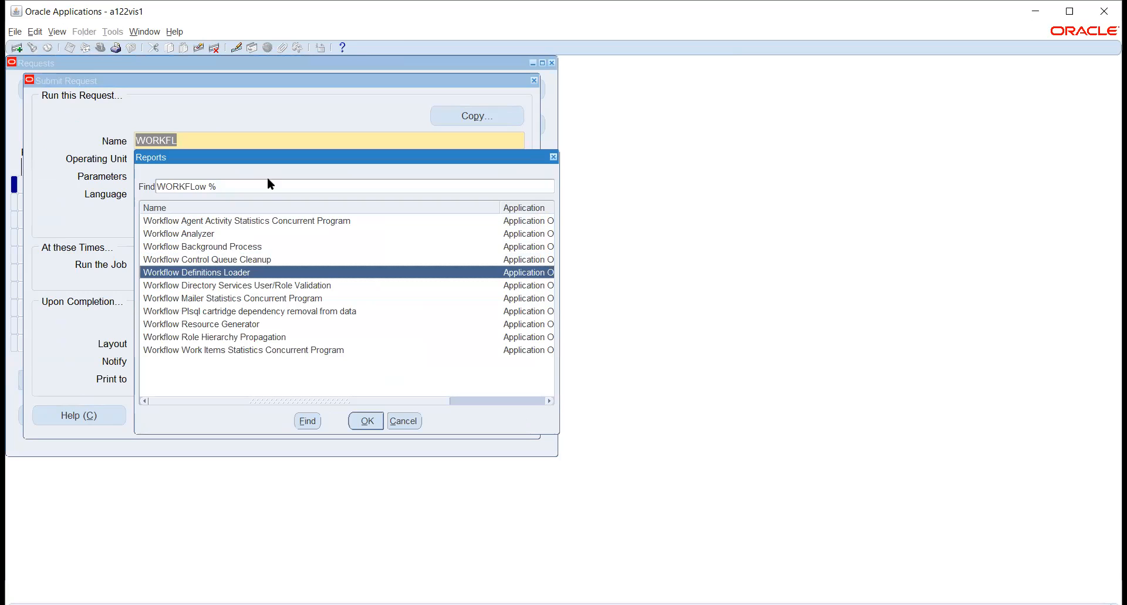
pyautogui.press('Return')
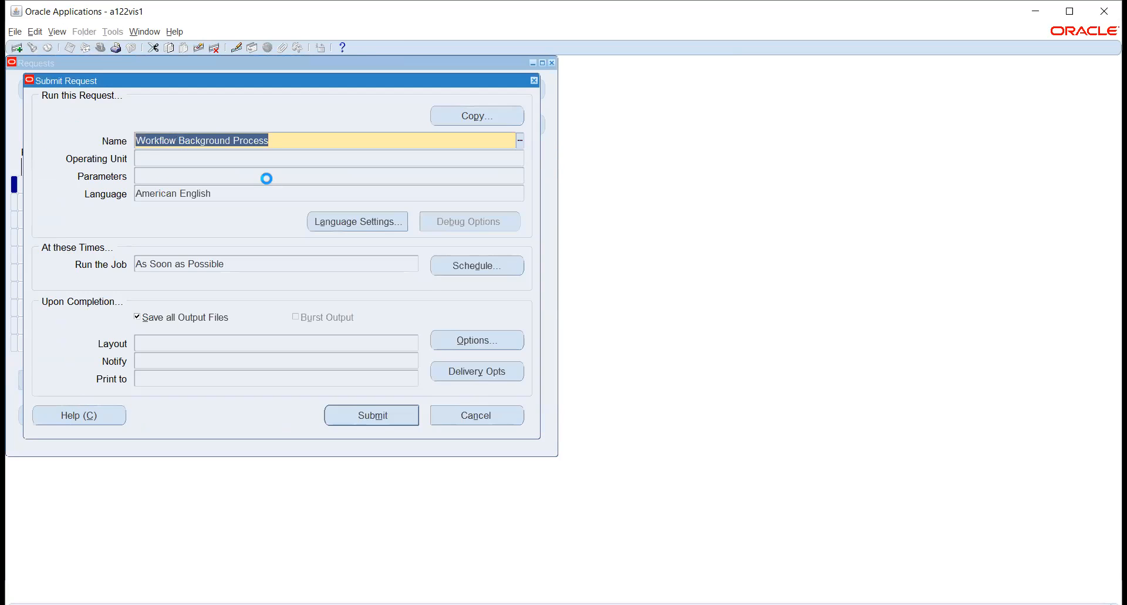
# - Set both the Process Deferred and Process Timeout parameters to Yes and accept the parameters
pyautogui.click(482, 325)
pyautogui.click(506, 326)
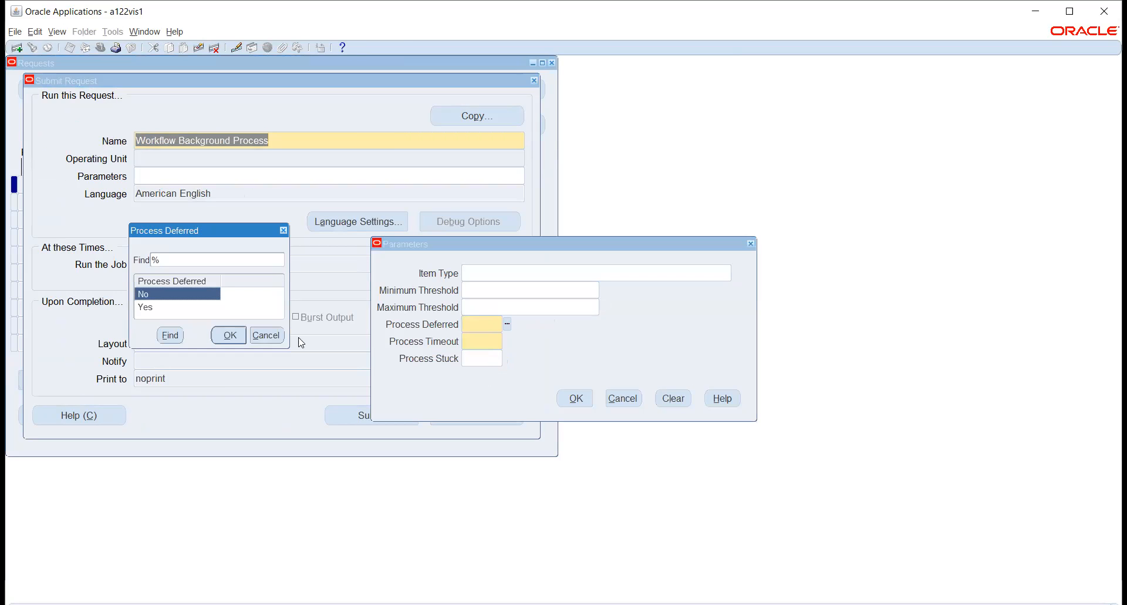
pyautogui.click(151, 307)
pyautogui.click(218, 337)
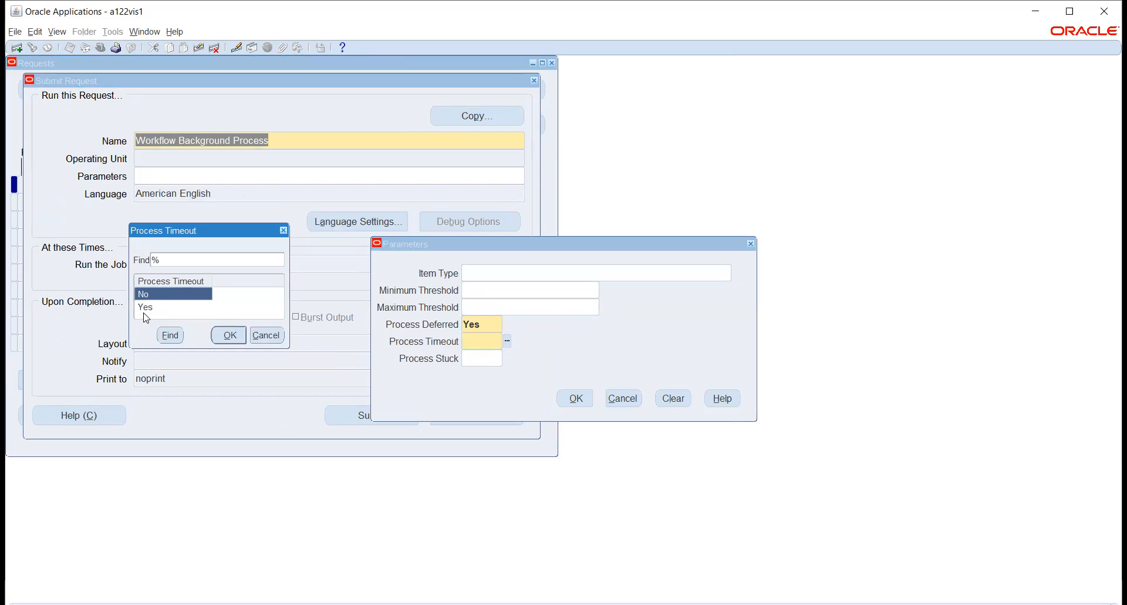
pyautogui.click(147, 306)
pyautogui.click(228, 335)
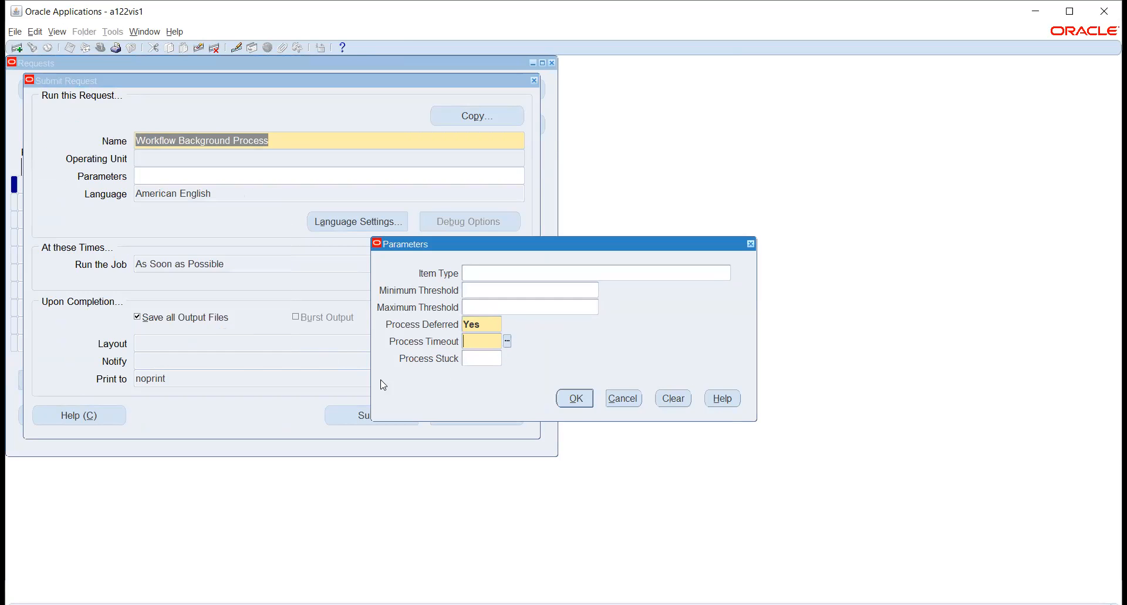
pyautogui.click(575, 398)
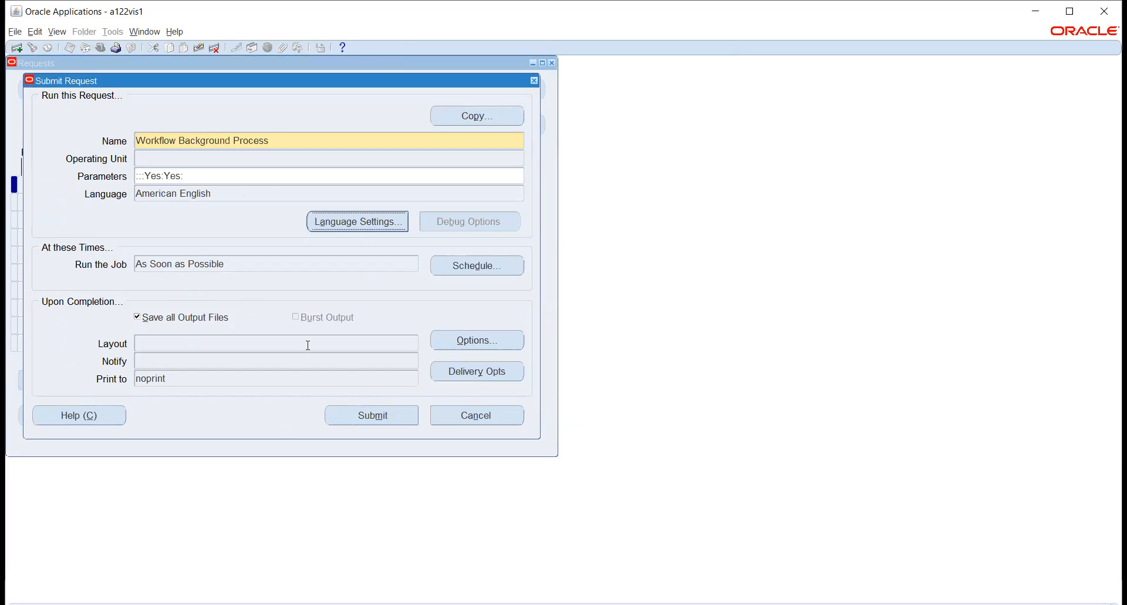
# - Submit the Workflow Background Process request without adding another, refresh its status in the requests list and close the list
pyautogui.click(360, 411)
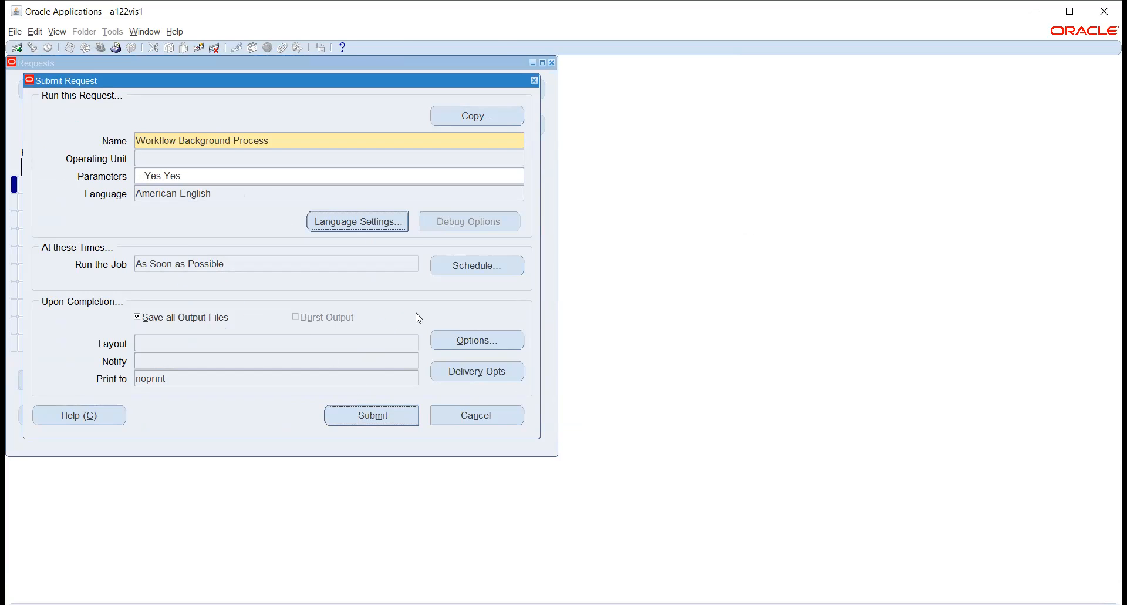
pyautogui.click(605, 367)
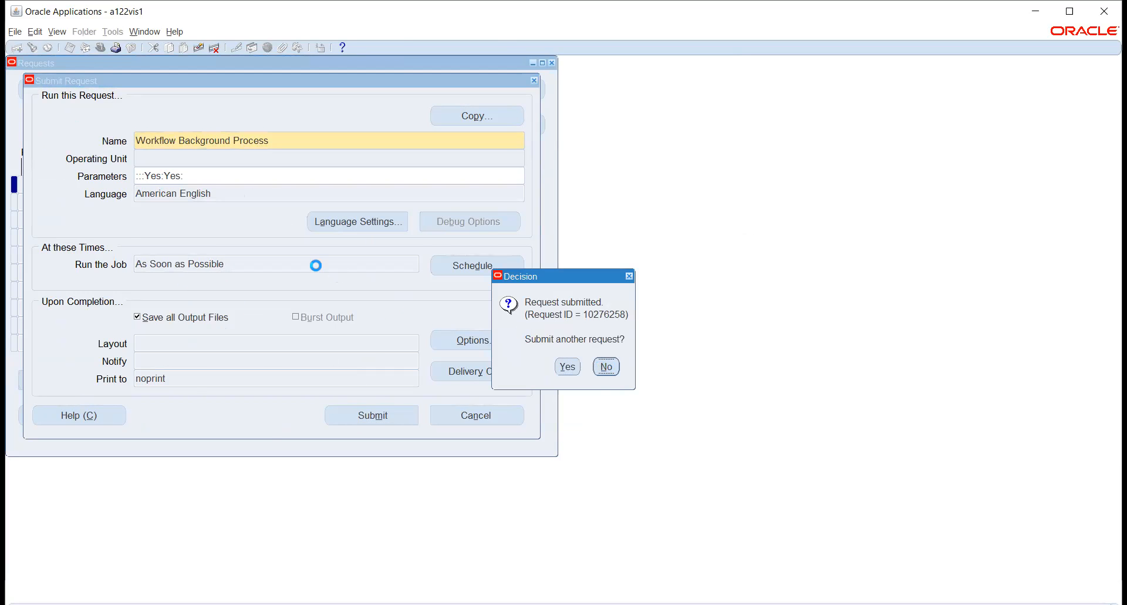
pyautogui.click(466, 408)
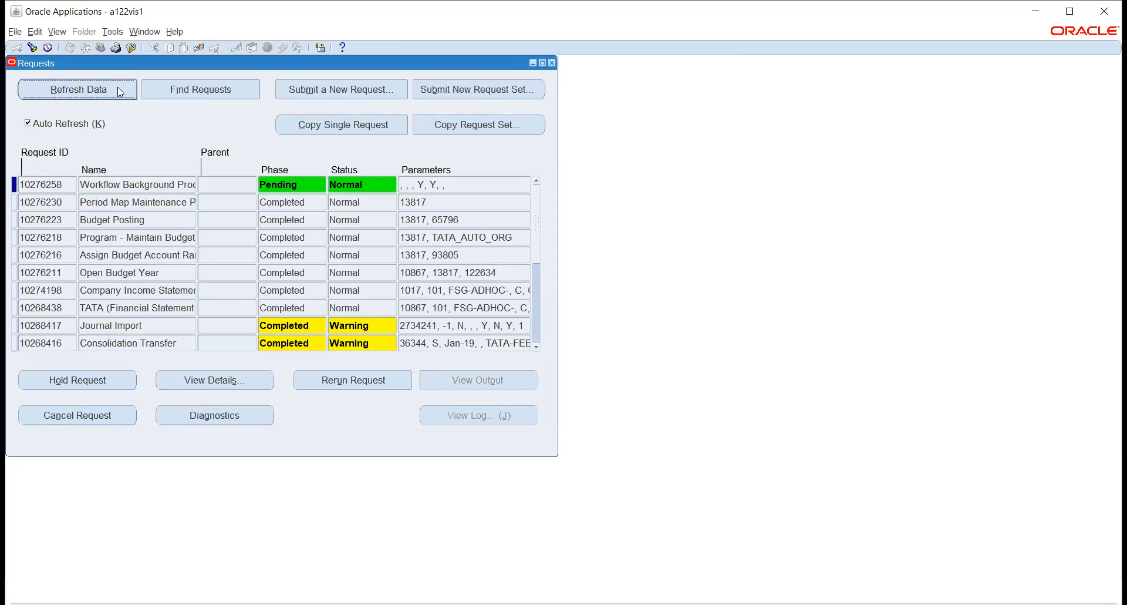
pyautogui.click(123, 91)
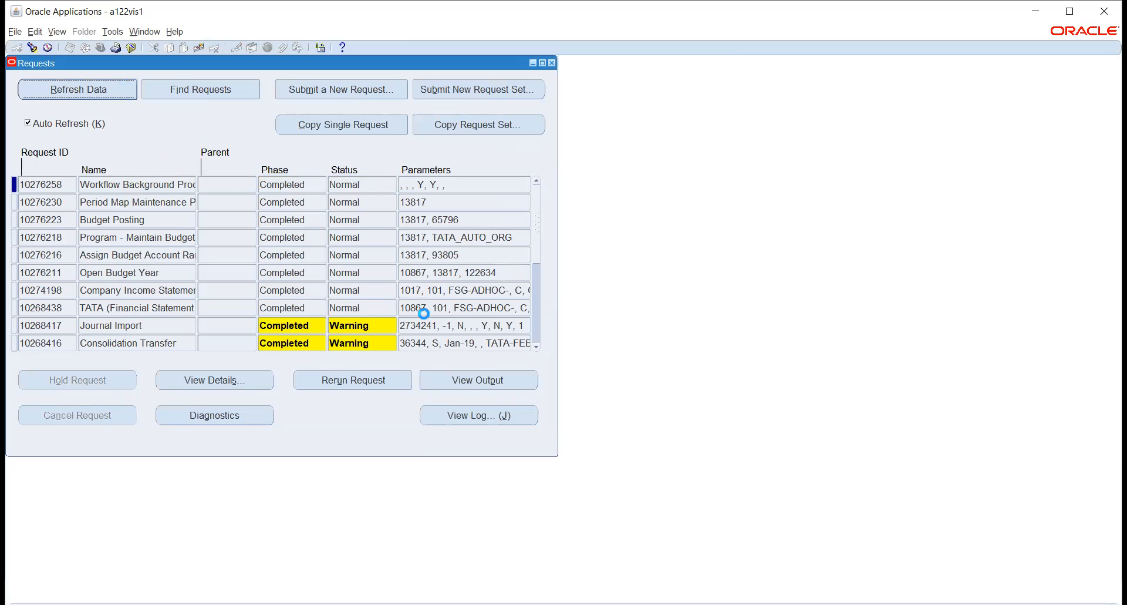
pyautogui.click(552, 64)
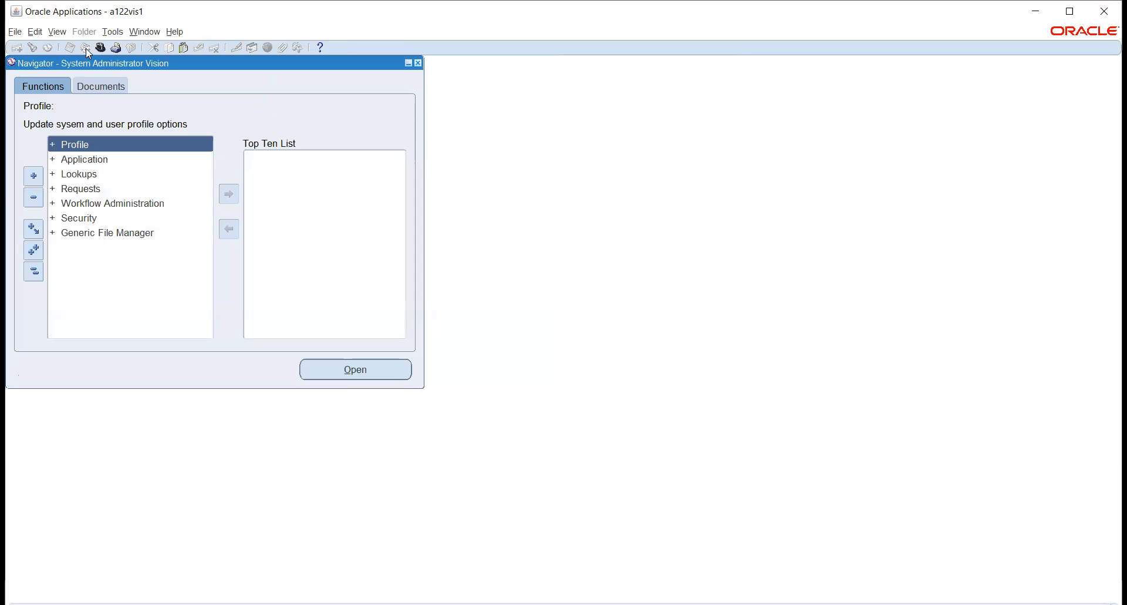
# - Switch to the Human Resources, Vision Enterprises responsibility and start a new single request
pyautogui.click(100, 50)
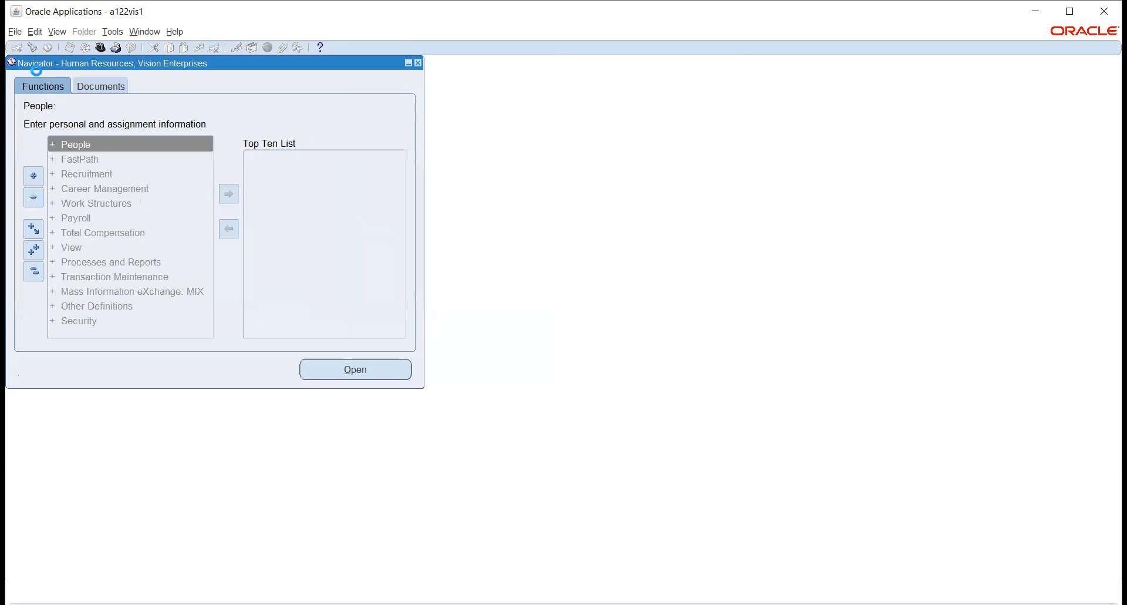
pyautogui.click(59, 33)
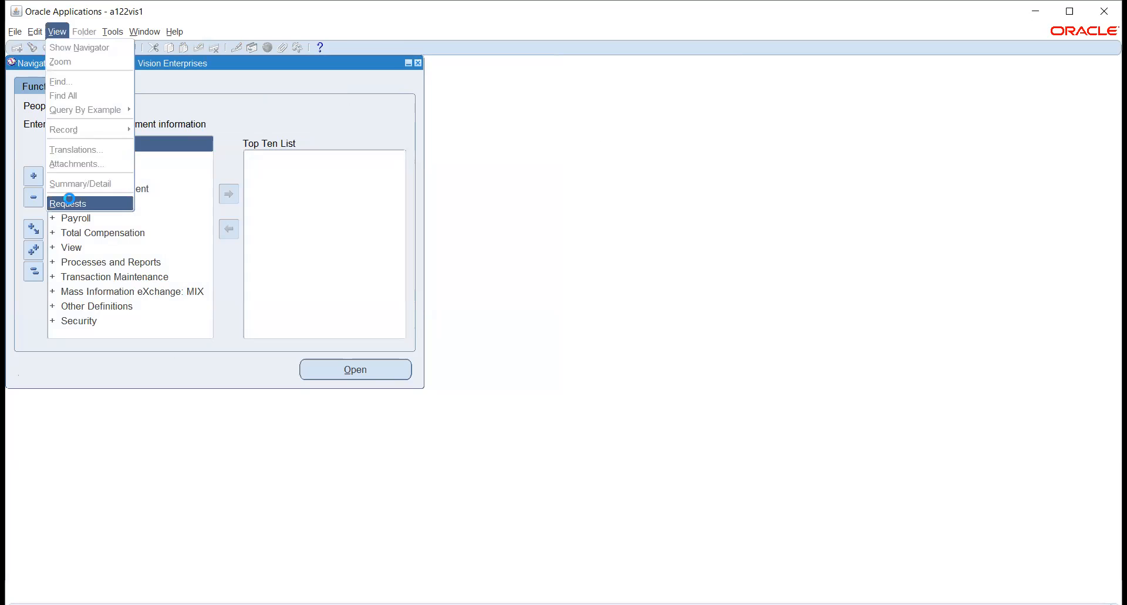
pyautogui.click(74, 202)
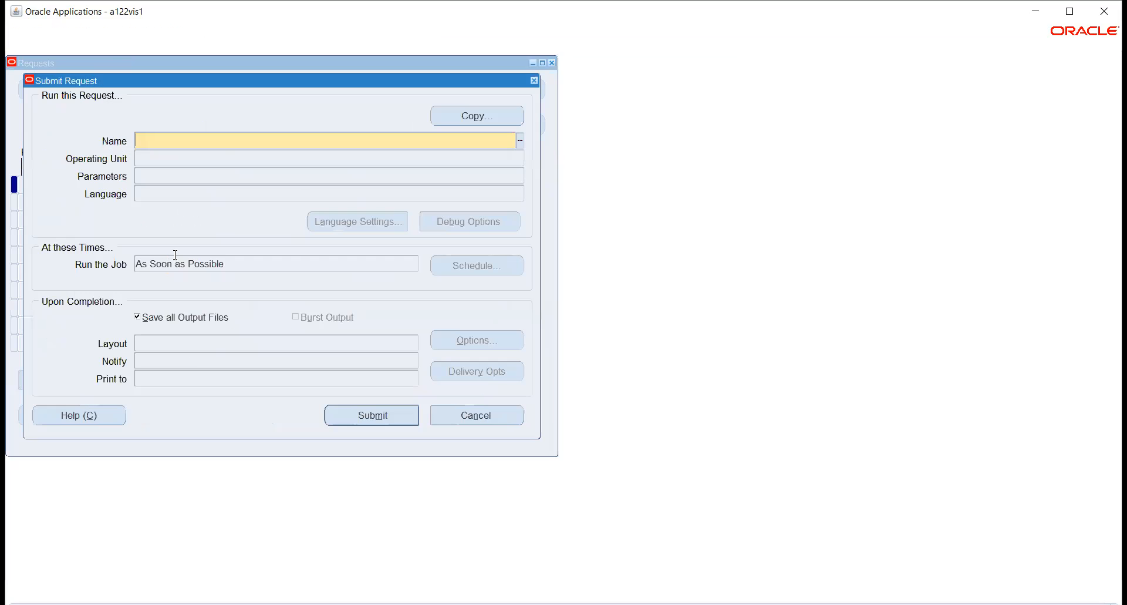
# - Search the request programs for %SEC% and choose Security List Maintenance as the one to run
pyautogui.write('%')
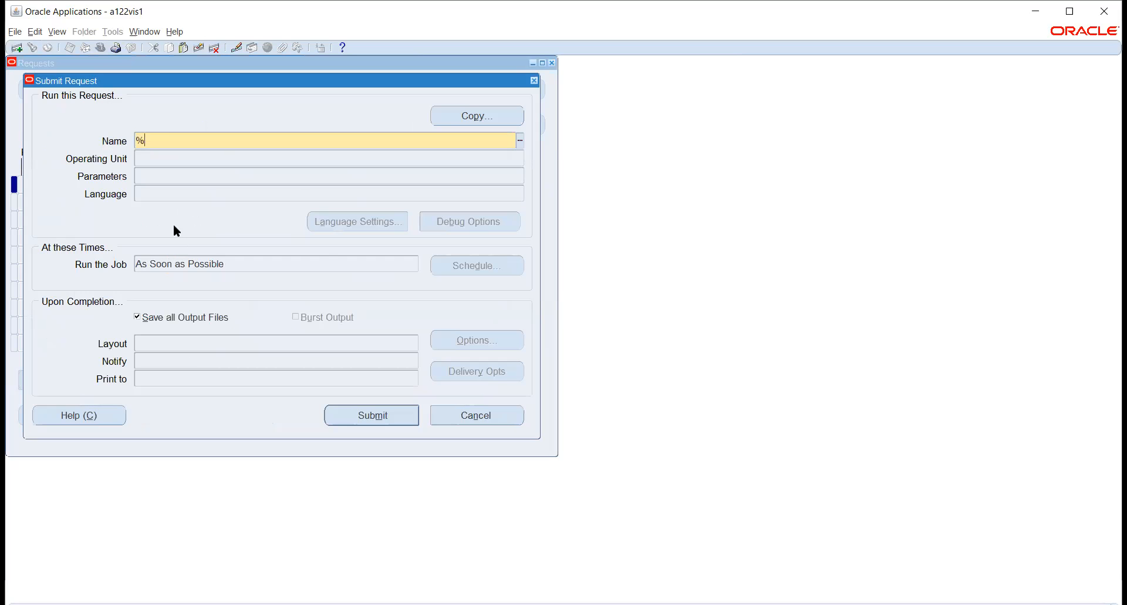
pyautogui.write('SEC%')
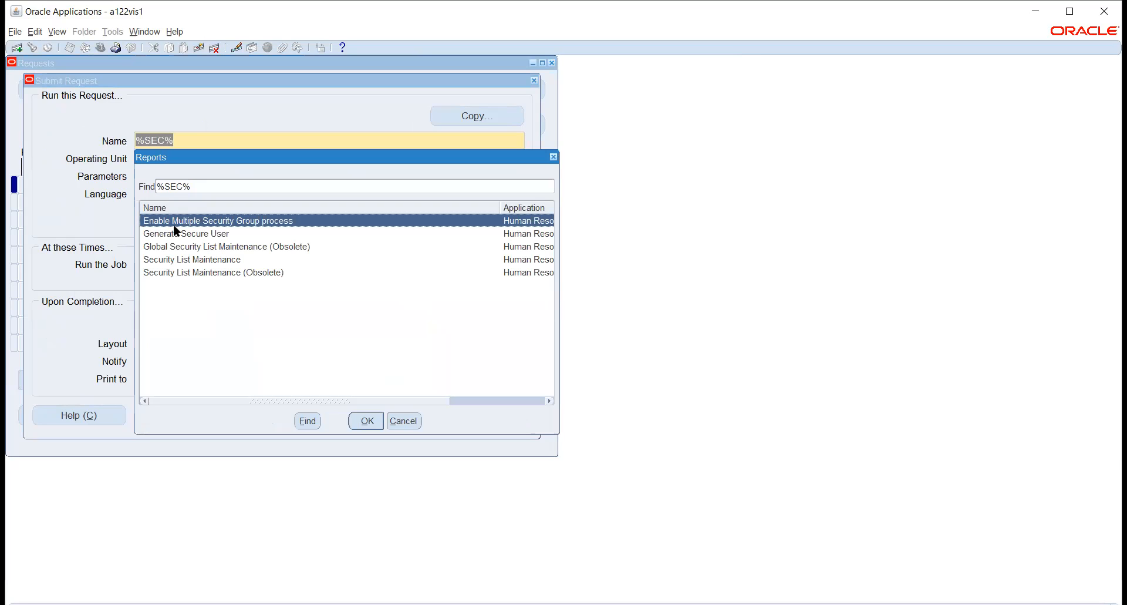
pyautogui.press('Down')
pyautogui.press('Down')
pyautogui.press('Down')
pyautogui.press('Return')
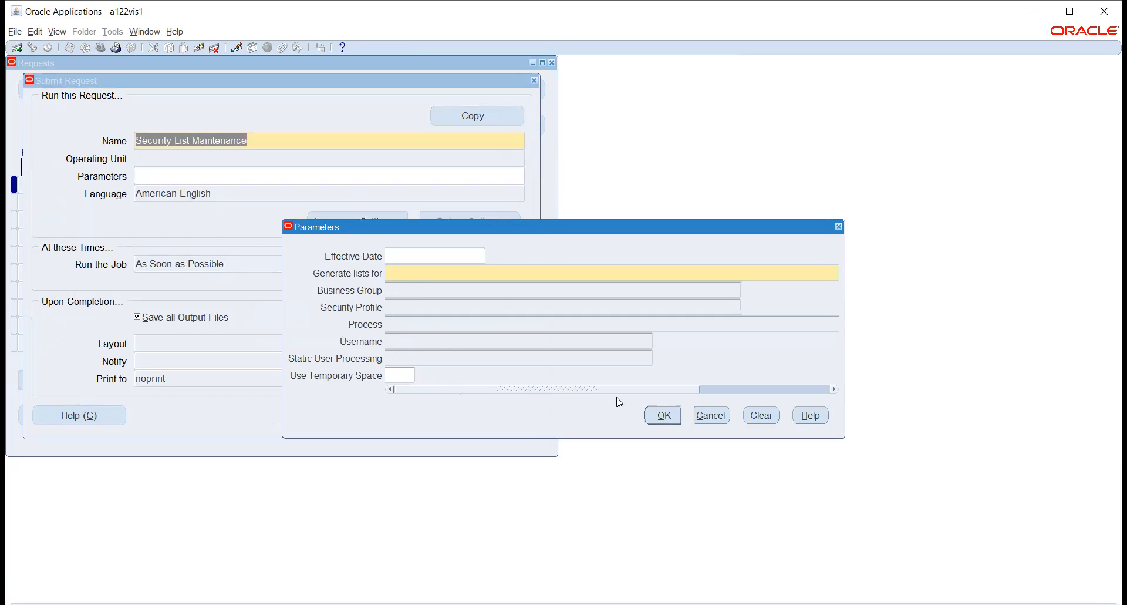
# - Set Generate lists for to All Security Profiles and submit the Security List Maintenance request without adding another
pyautogui.click(834, 273)
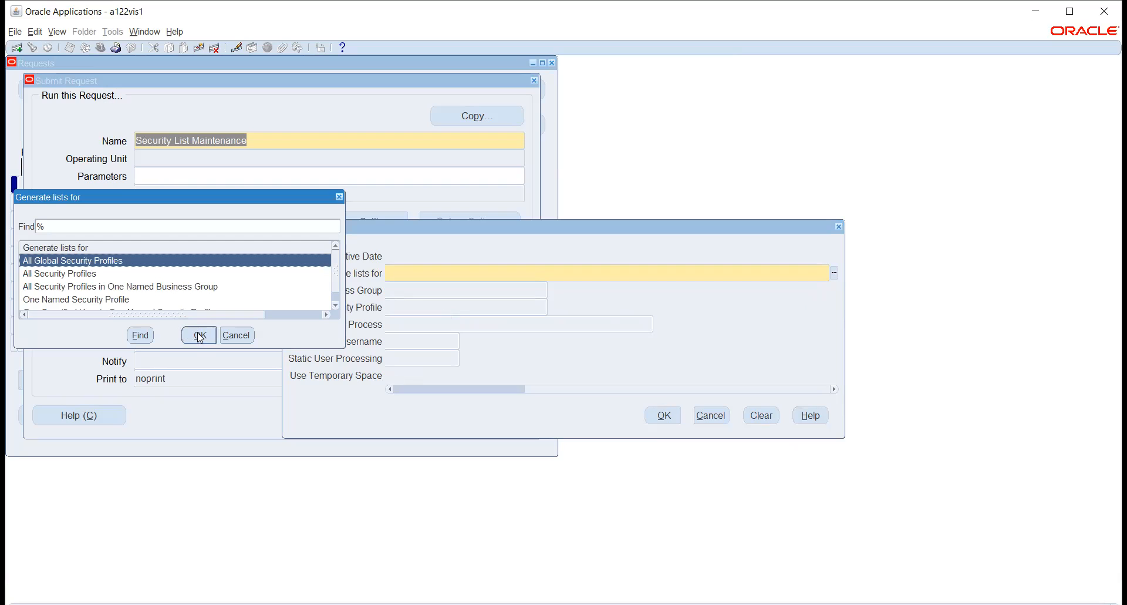
pyautogui.click(87, 273)
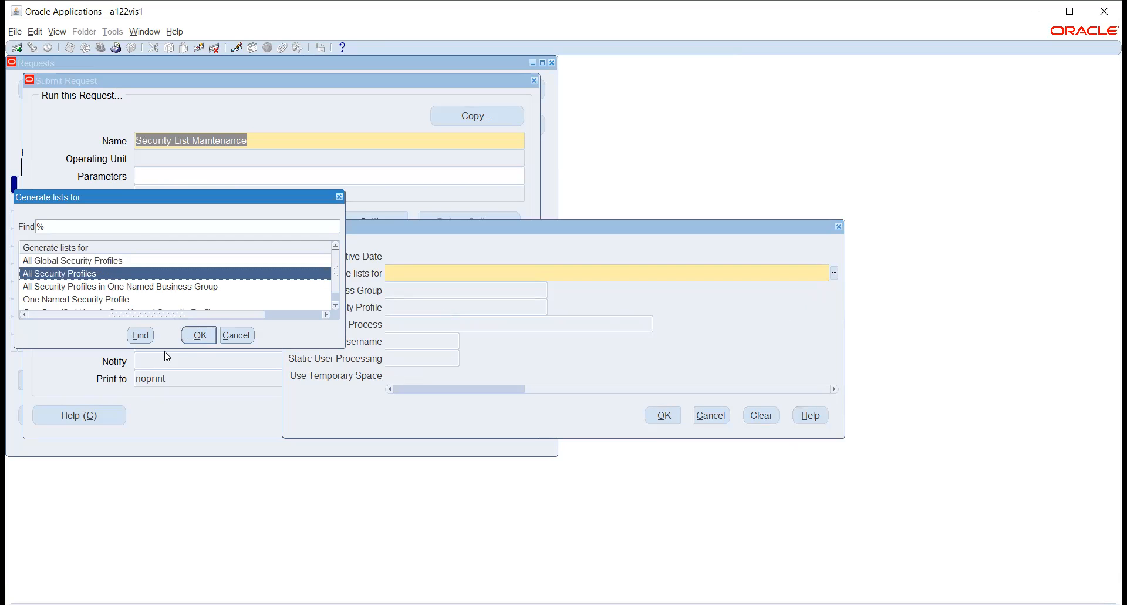
pyautogui.click(199, 335)
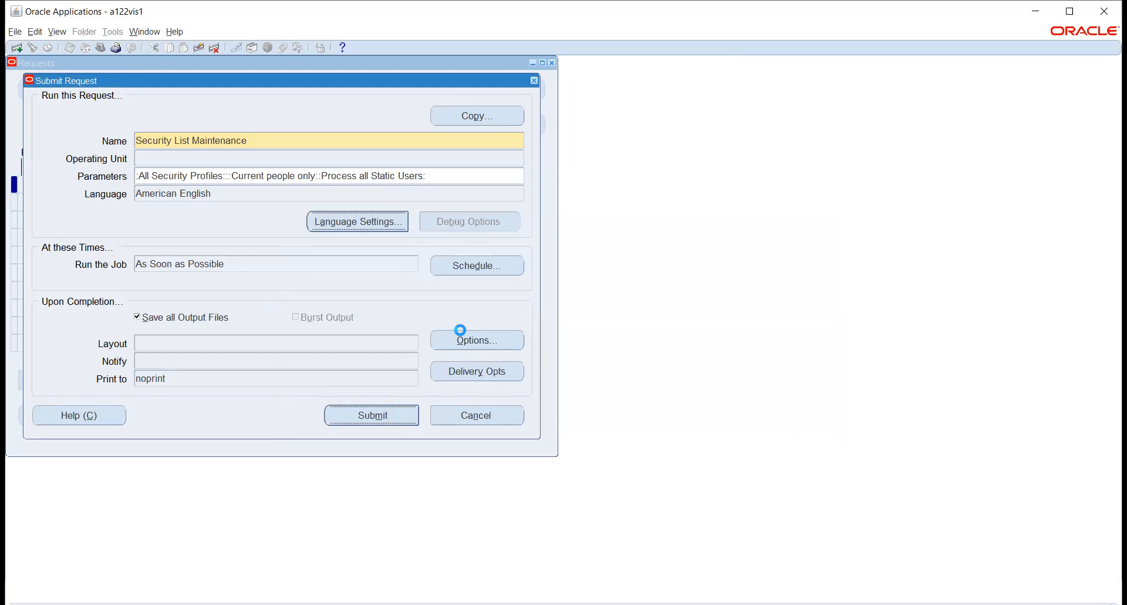
pyautogui.click(609, 365)
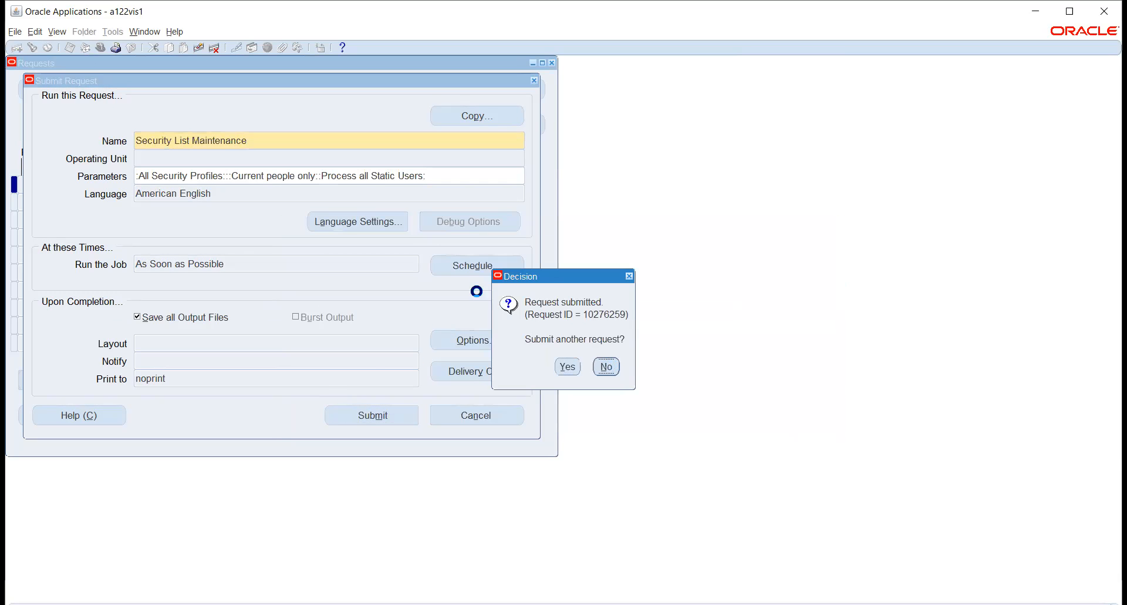
pyautogui.click(443, 405)
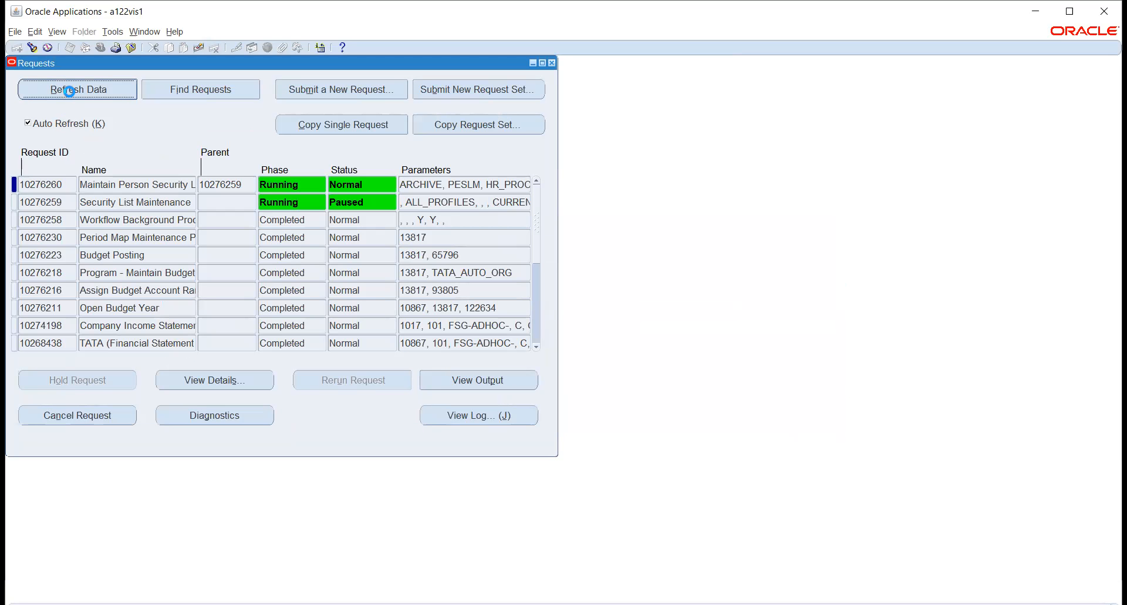
# - Refresh the requests list until Security List Maintenance and its child requests complete, and close the list
pyautogui.click(69, 90)
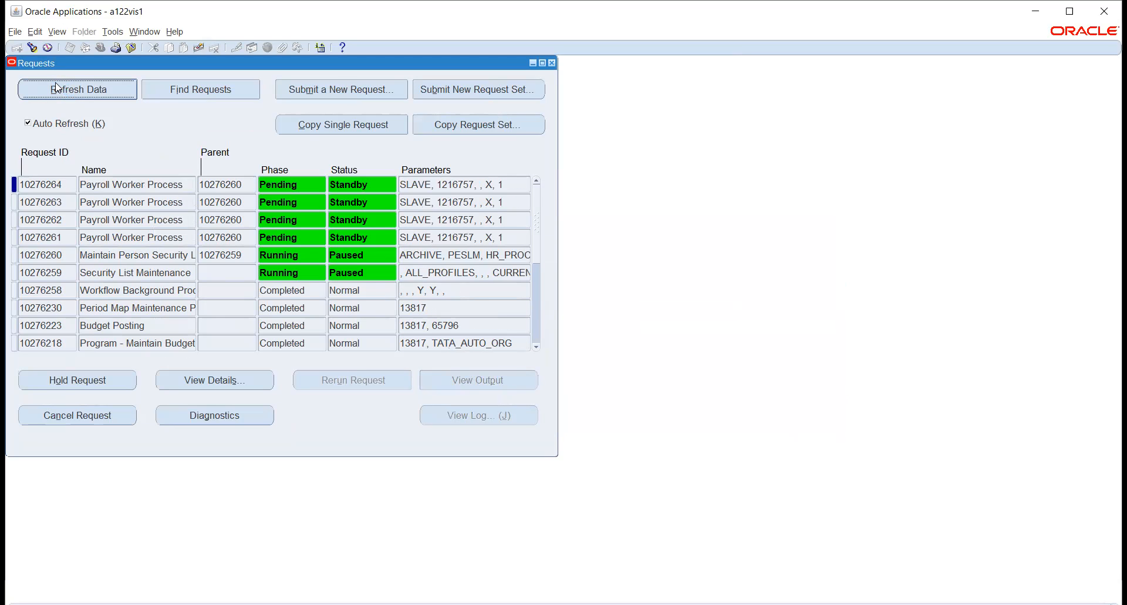
pyautogui.click(59, 93)
pyautogui.click(51, 81)
pyautogui.click(51, 81)
pyautogui.click(51, 81)
pyautogui.click(50, 82)
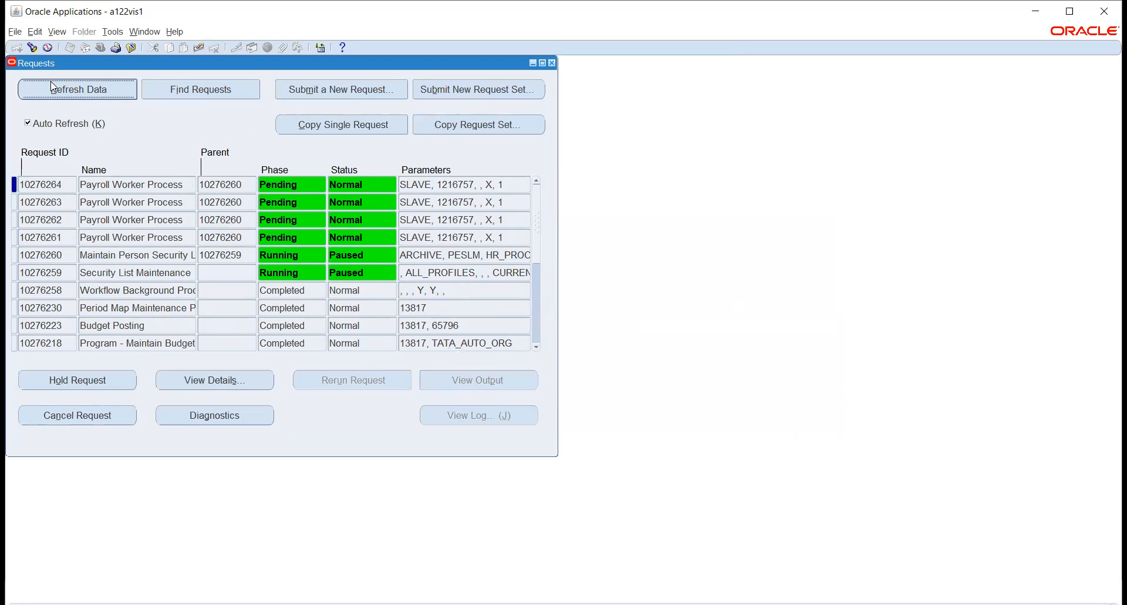
pyautogui.click(50, 87)
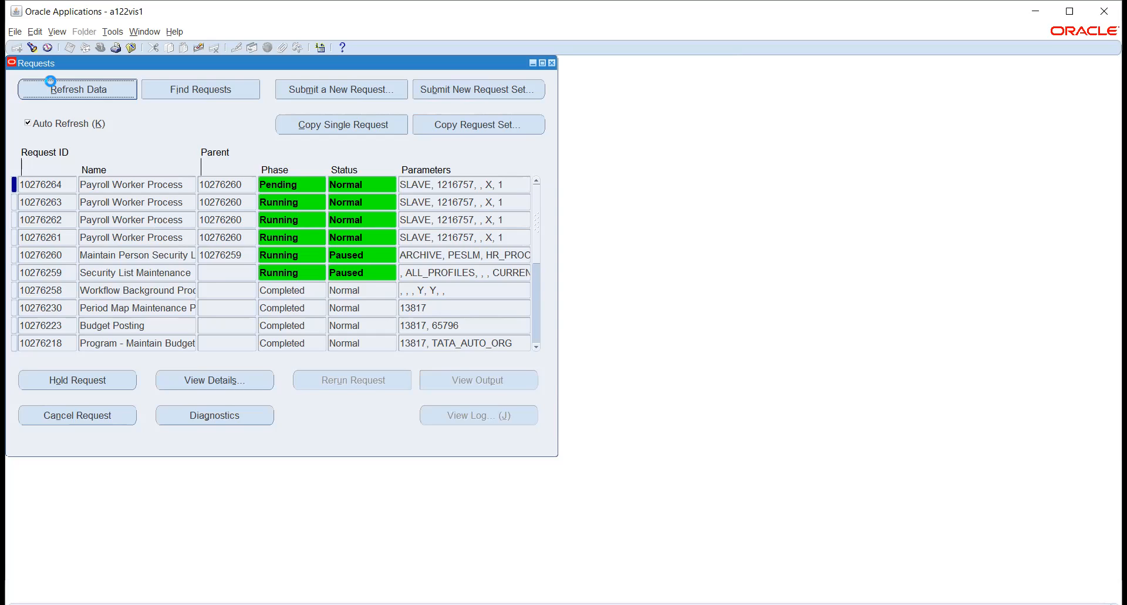
pyautogui.click(53, 91)
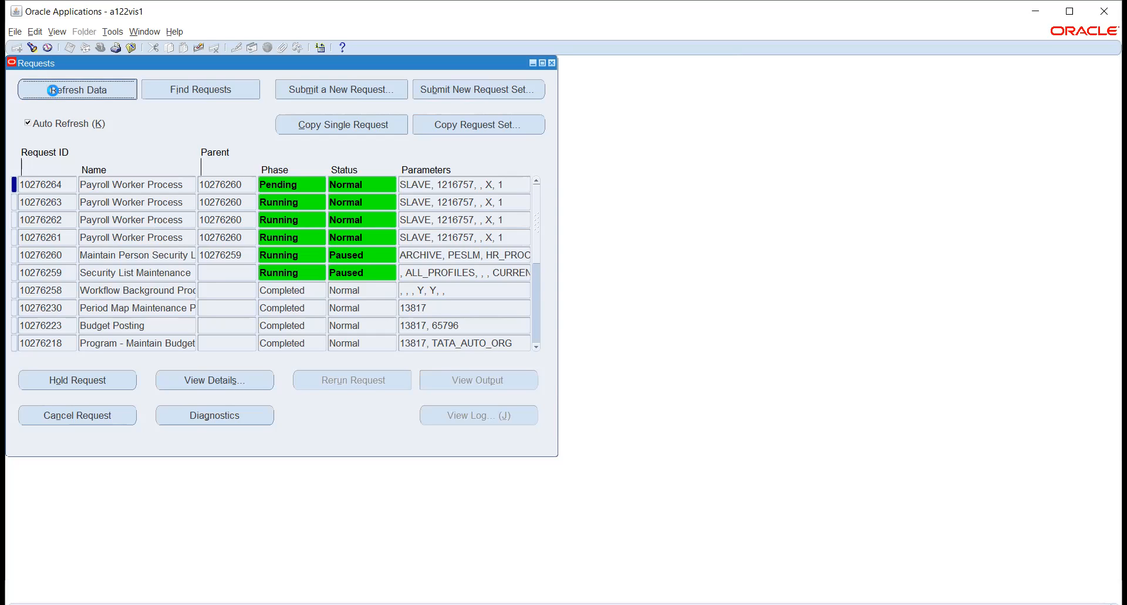
pyautogui.click(53, 90)
pyautogui.click(53, 92)
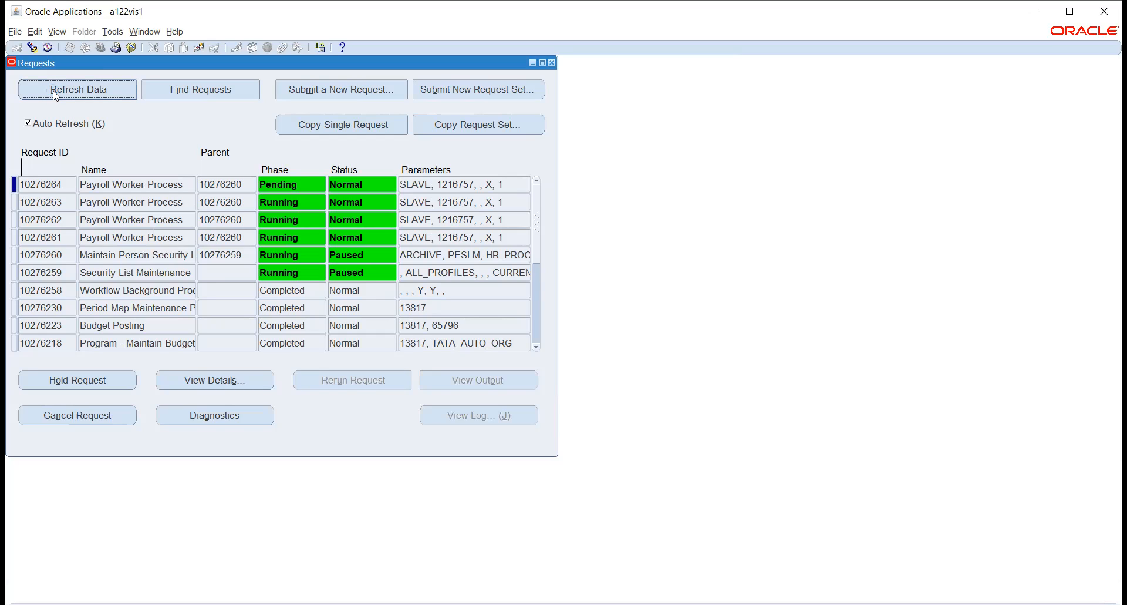
pyautogui.click(54, 93)
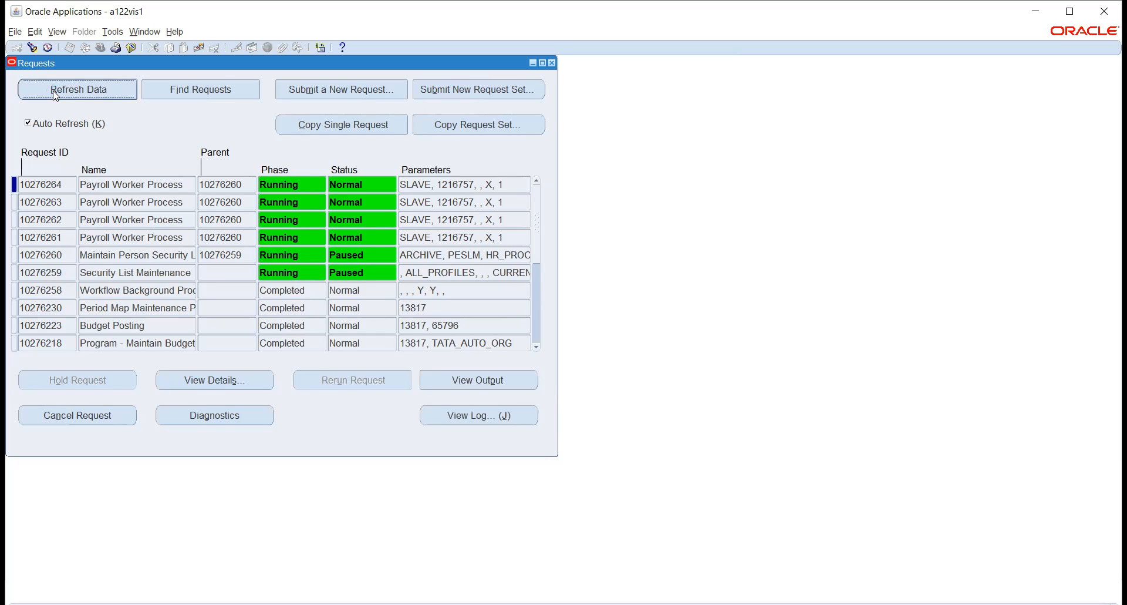
pyautogui.click(54, 93)
pyautogui.click(54, 93)
pyautogui.click(54, 93)
pyautogui.click(54, 93)
pyautogui.click(54, 92)
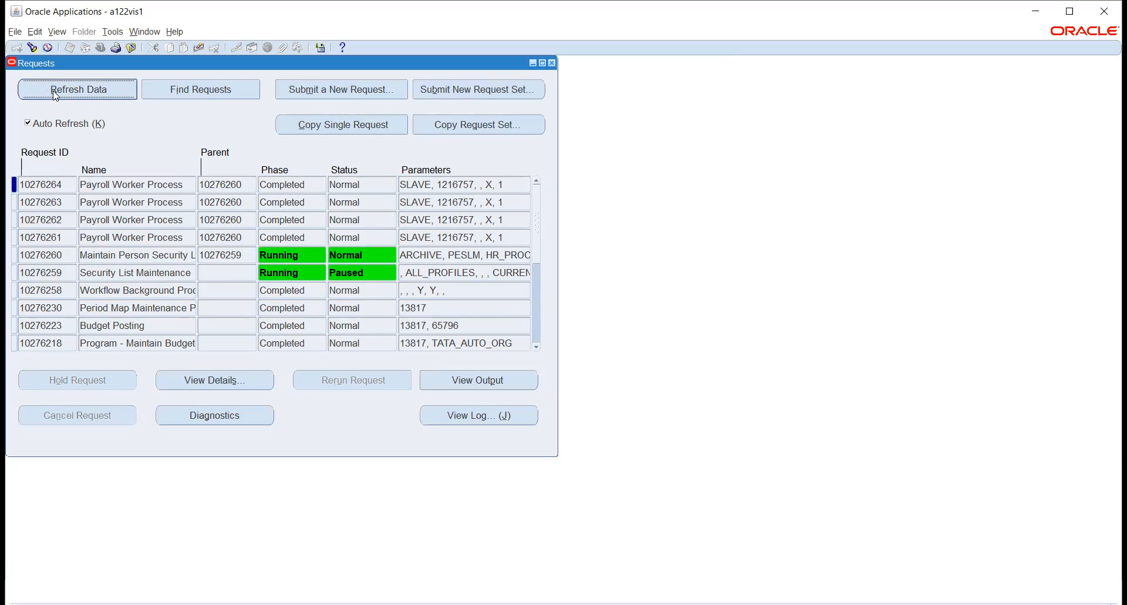
pyautogui.click(54, 93)
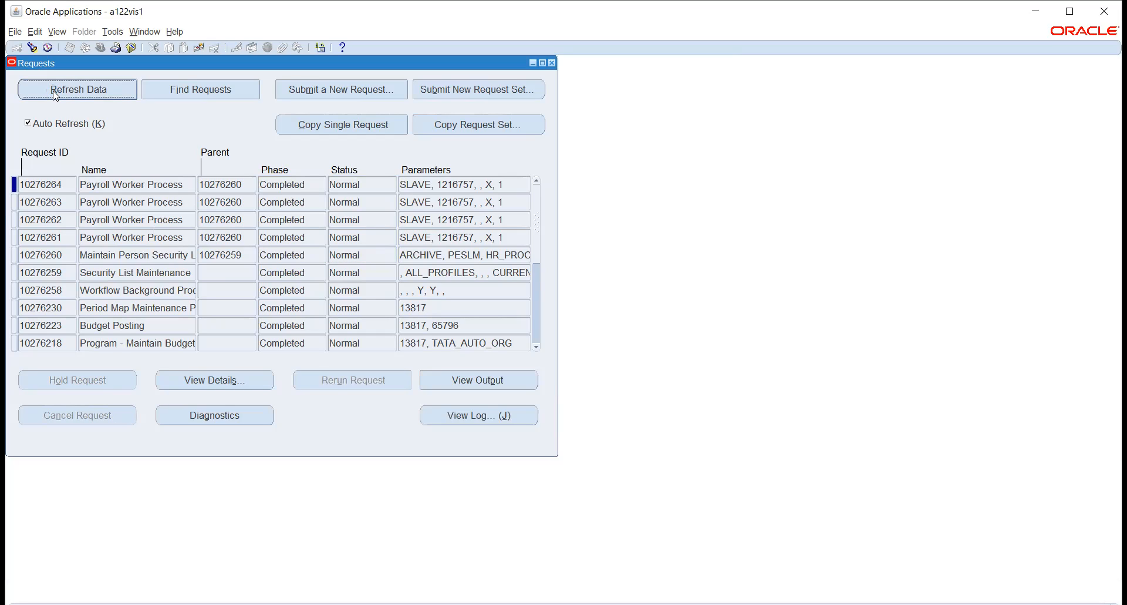
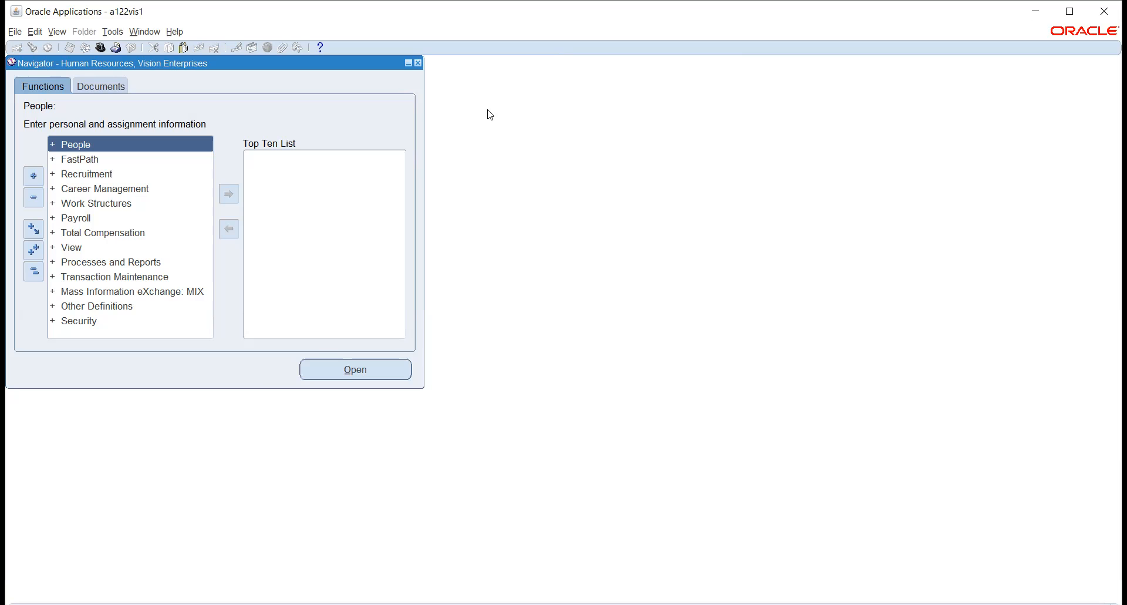
# - Switch to the TATA_PAYABLE responsibility and open the Financials Options setup form
pyautogui.click(101, 48)
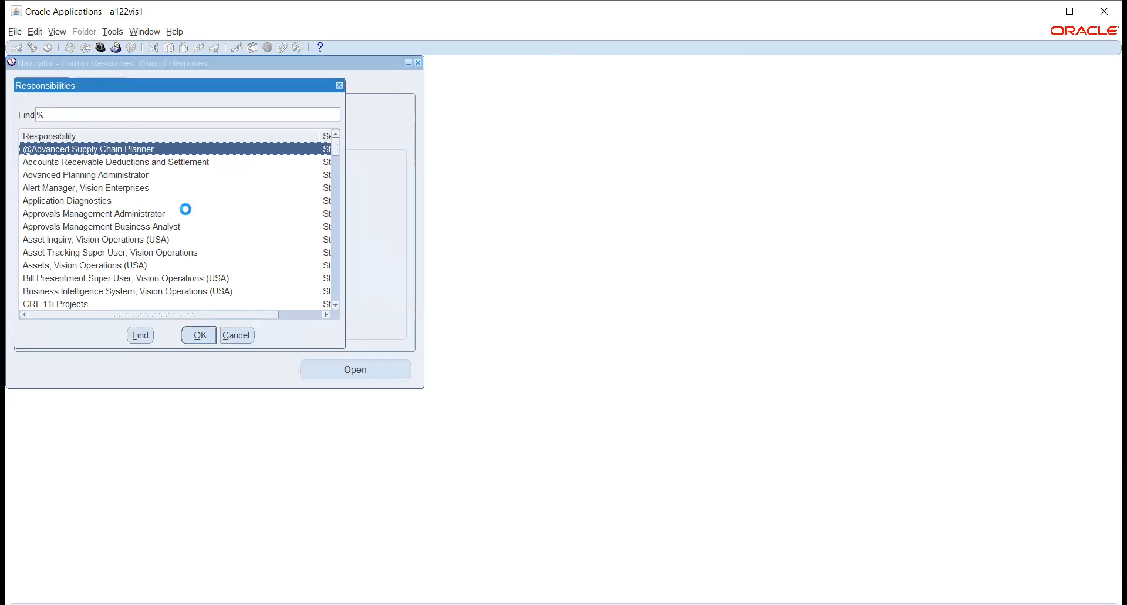
pyautogui.write('t')
pyautogui.press('Down')
pyautogui.press('Return')
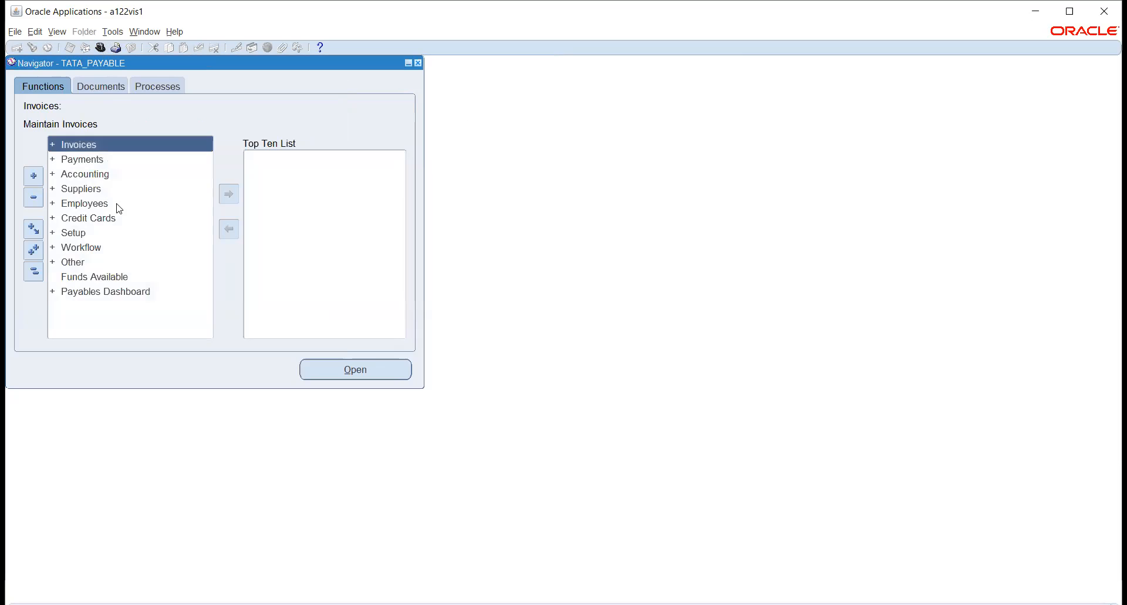
pyautogui.click(71, 235)
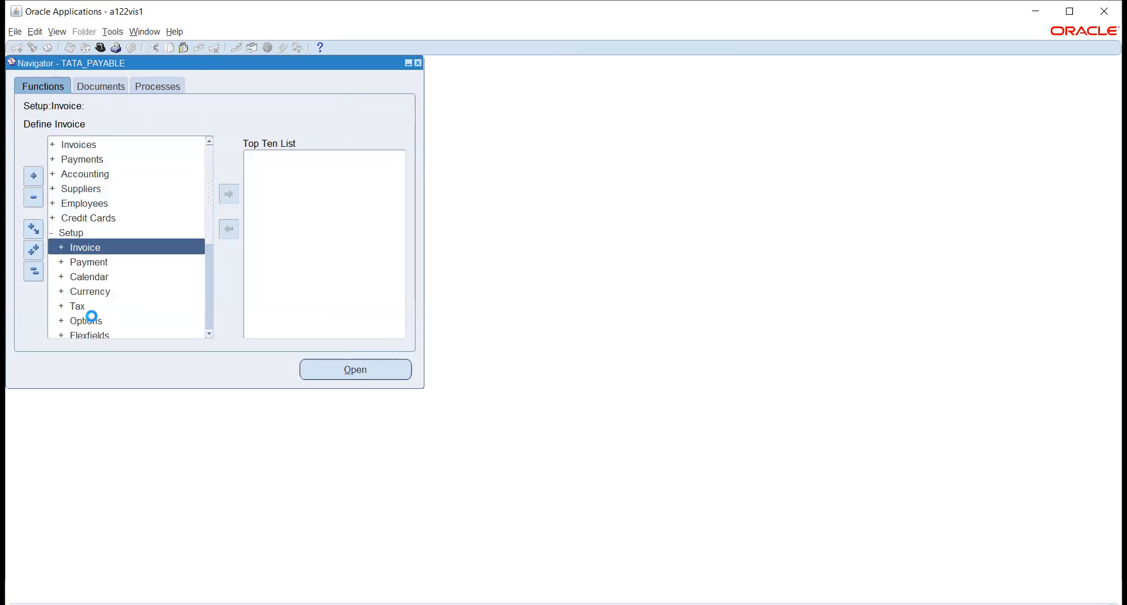
pyautogui.click(88, 321)
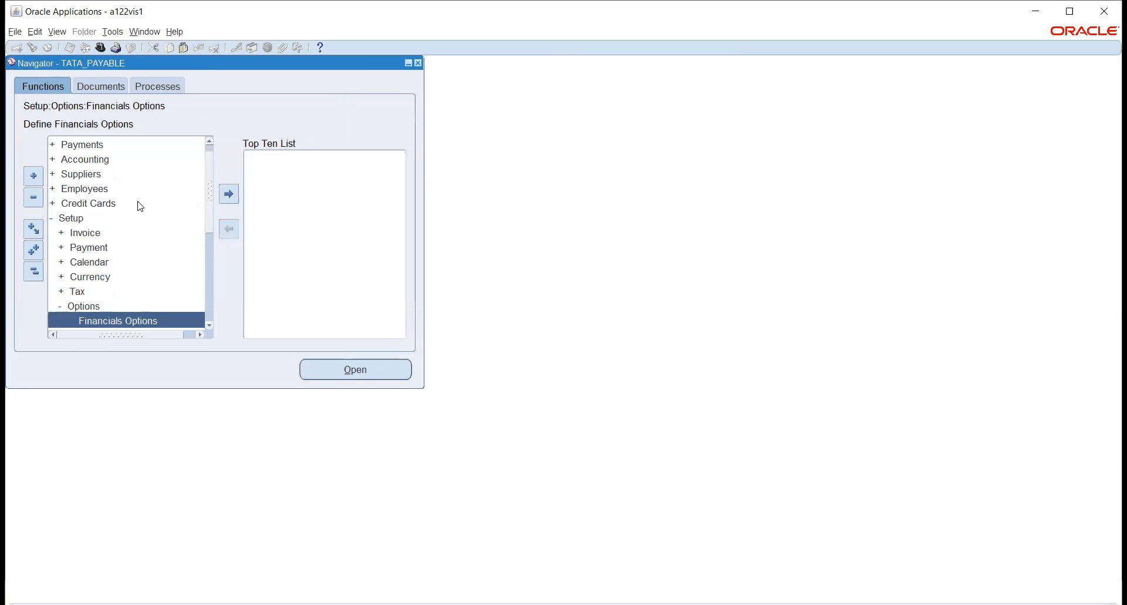
pyautogui.scroll(-2, 138, 206)
pyautogui.click(322, 377)
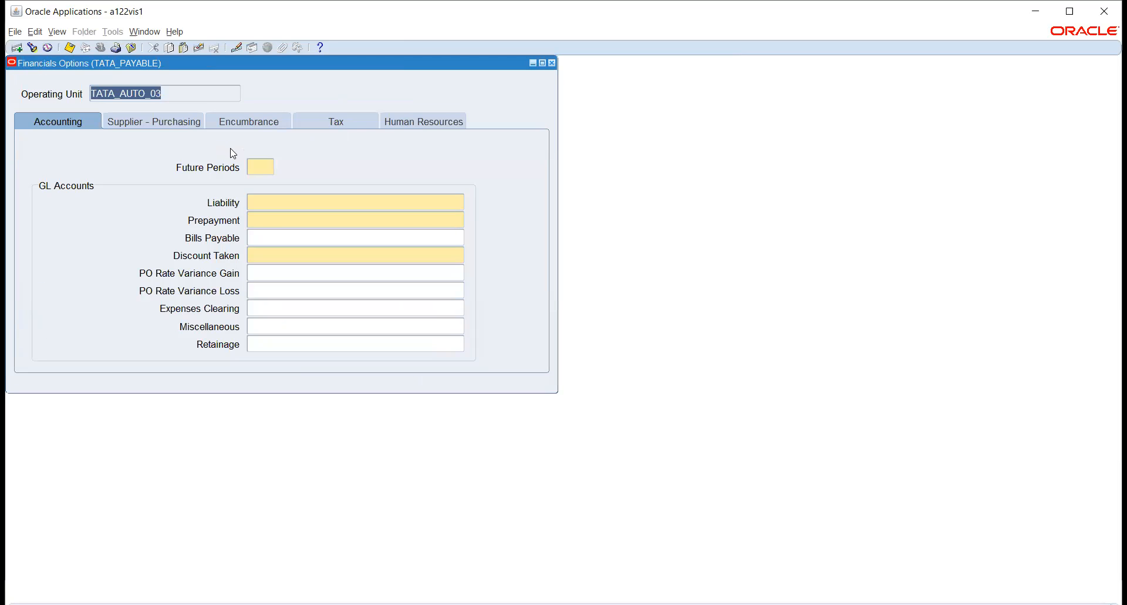
# - Assign AUT - TATA_AUTO_INV as the inventory organization in the supplier and purchasing options of TATA_AUTO_03
pyautogui.click(154, 122)
pyautogui.click(342, 230)
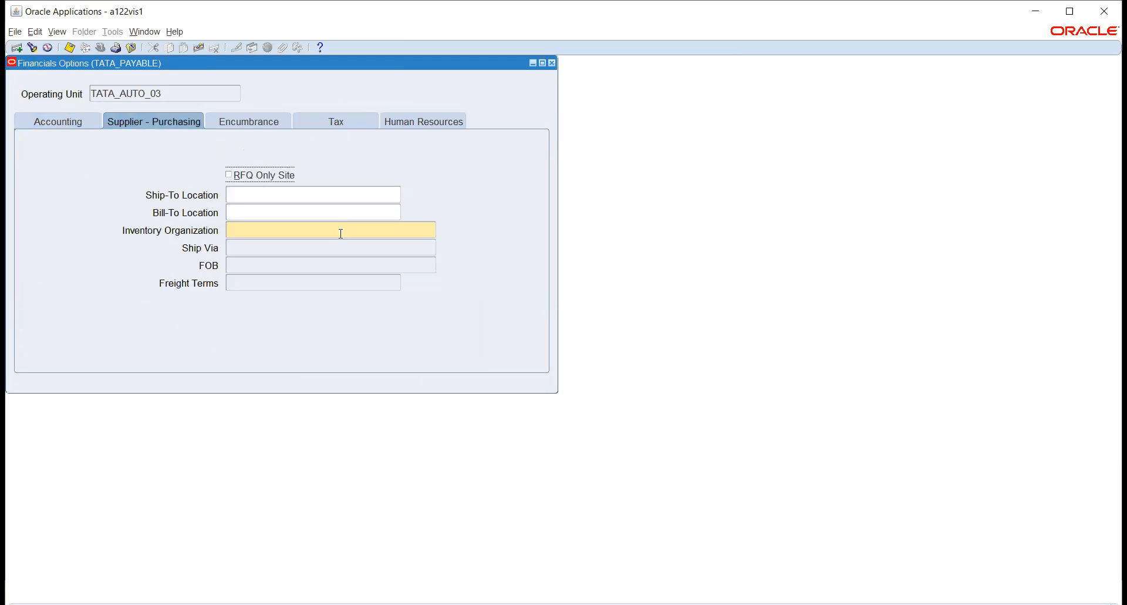
pyautogui.click(432, 233)
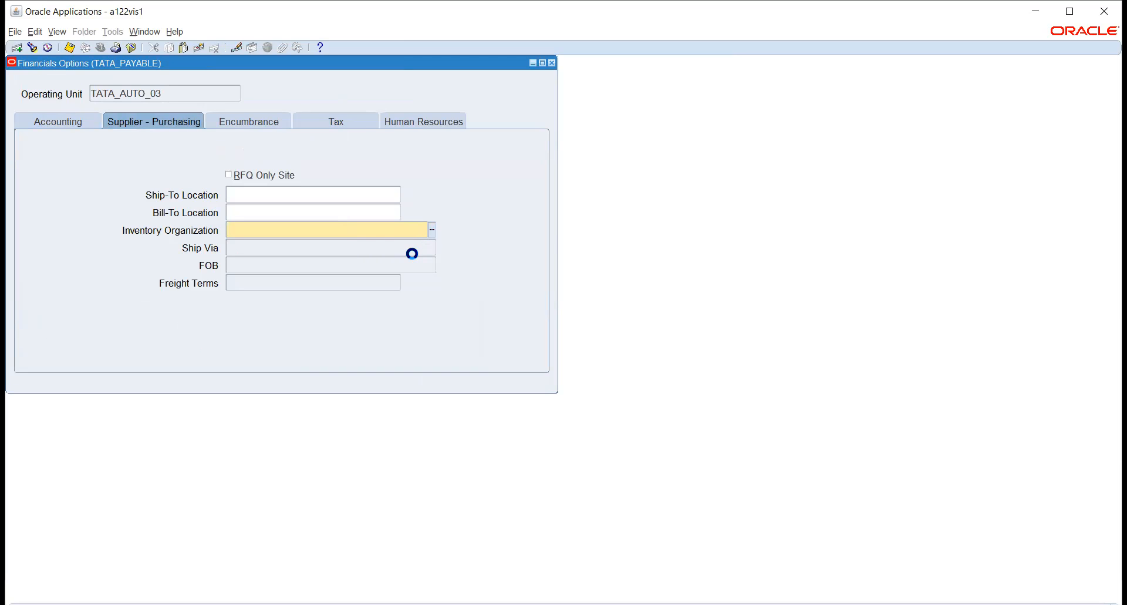
# - Set Future Periods to 1 in the accounting options of TATA_AUTO_03
pyautogui.click(71, 121)
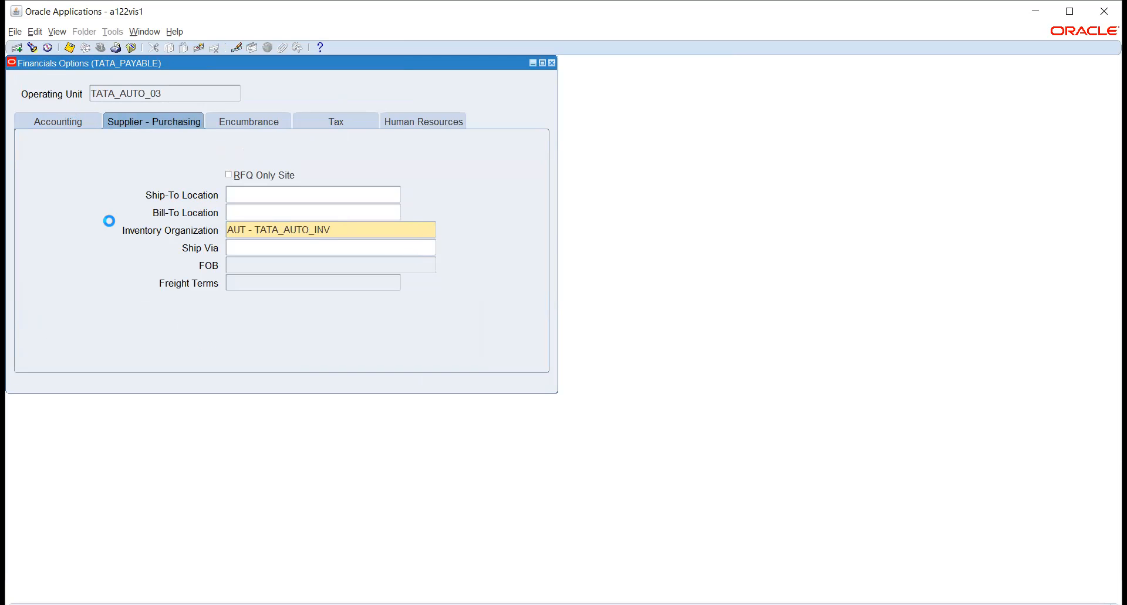
pyautogui.write('1')
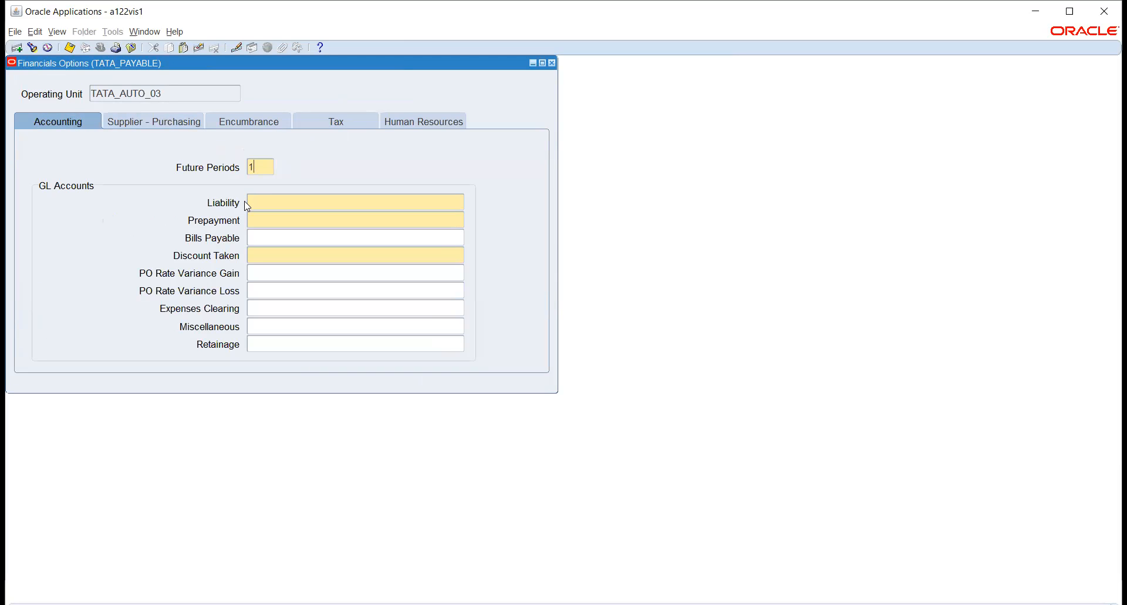
pyautogui.press('Tab')
# - Begin the Liability account combination with TATA_COMP 03 and TATA_LOC 100 (CHENNAI)
pyautogui.click(460, 202)
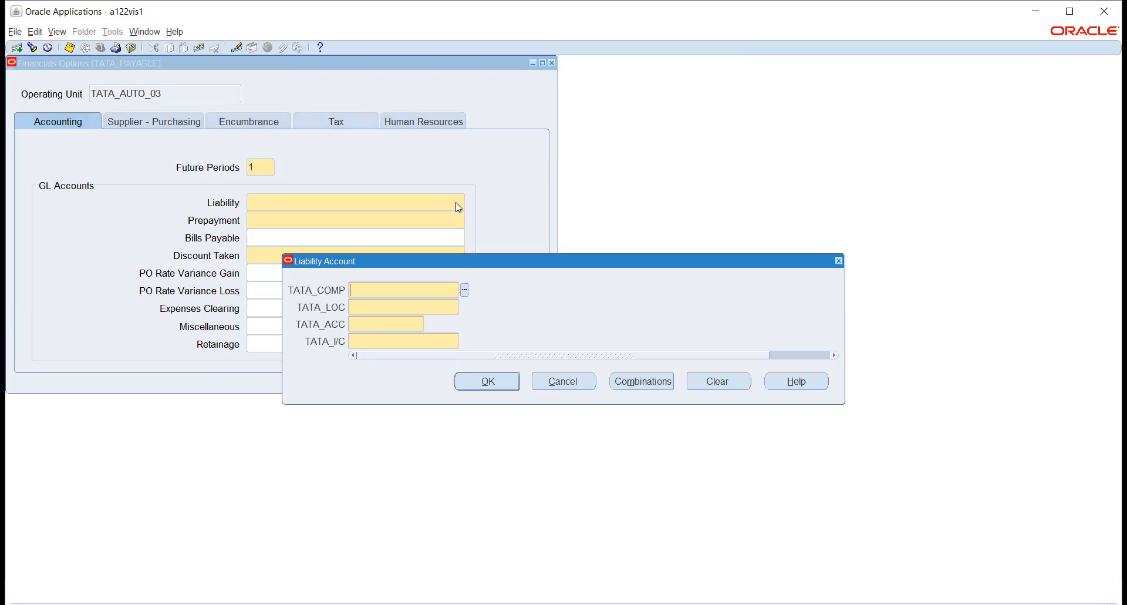
pyautogui.click(464, 290)
pyautogui.click(211, 334)
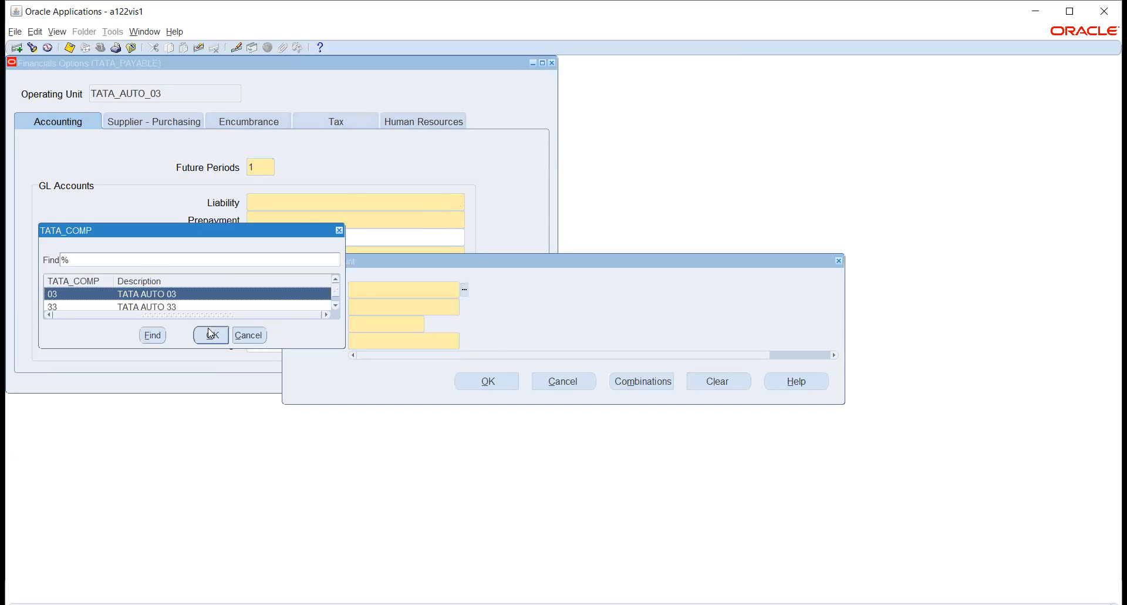
pyautogui.click(465, 307)
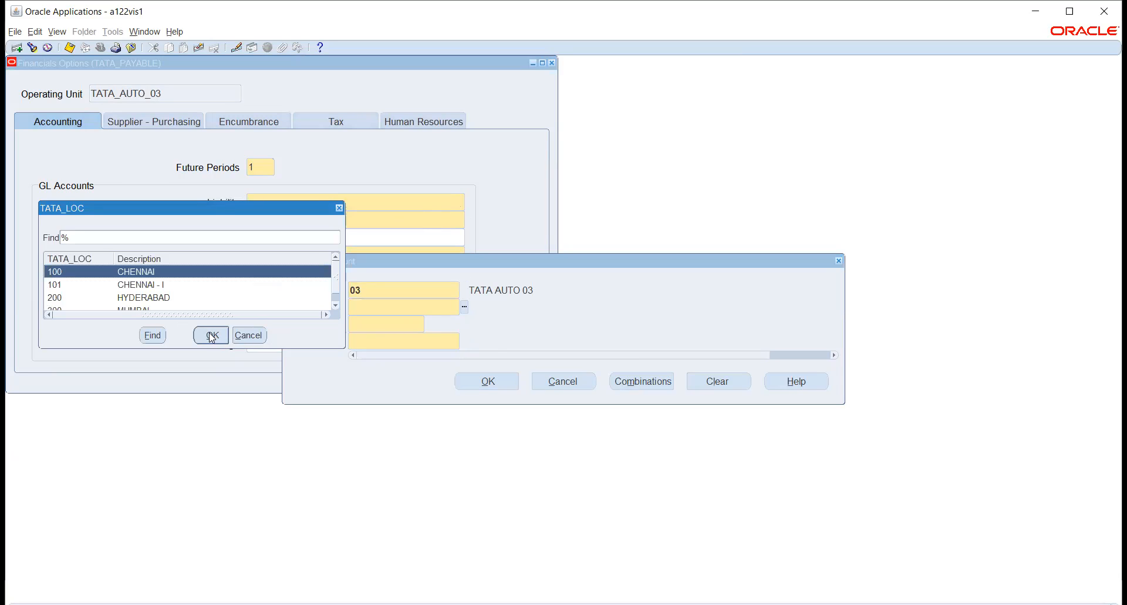
pyautogui.click(213, 335)
# - Complete the Liability account combination with TATA_ACC 2208 (New- Supplier Liability Account) and TATA_I/C 03 (TATA AUTO 03)
pyautogui.click(430, 324)
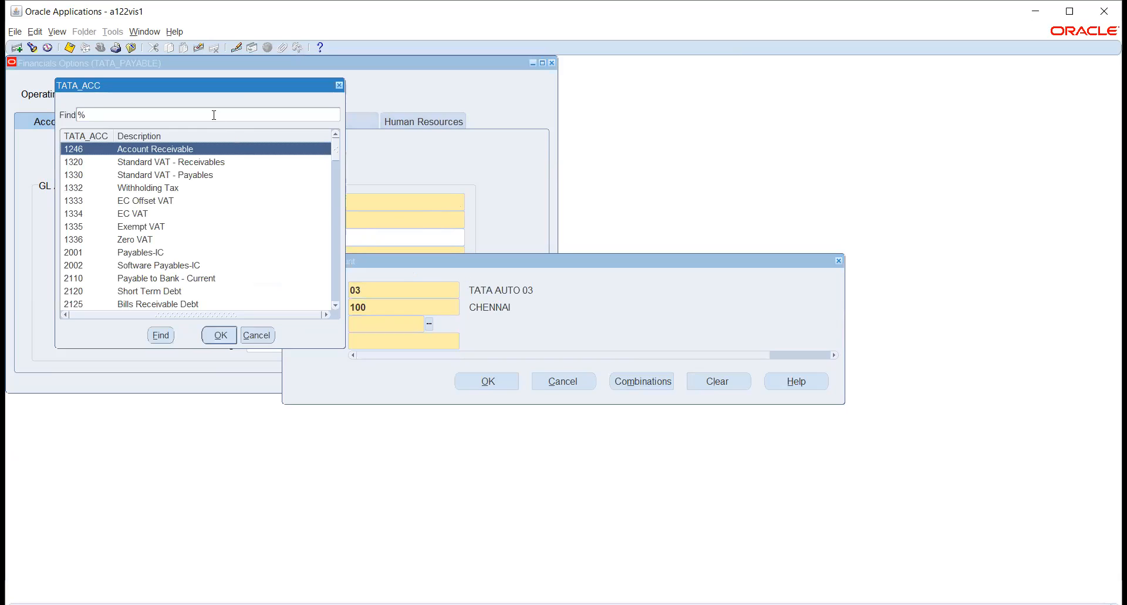
pyautogui.write('LIAB')
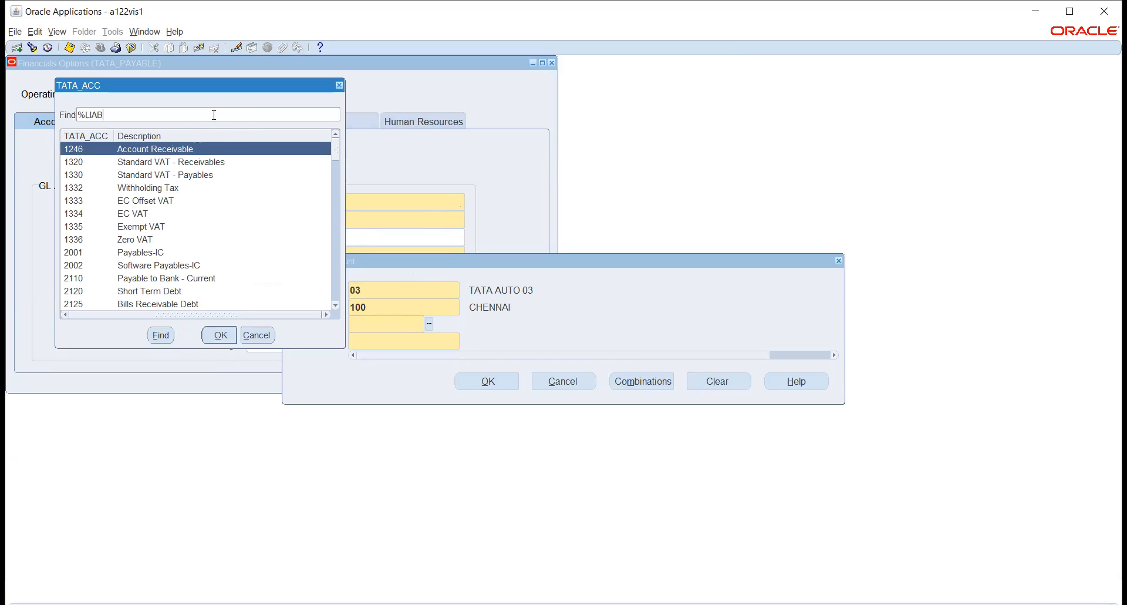
pyautogui.press('Return')
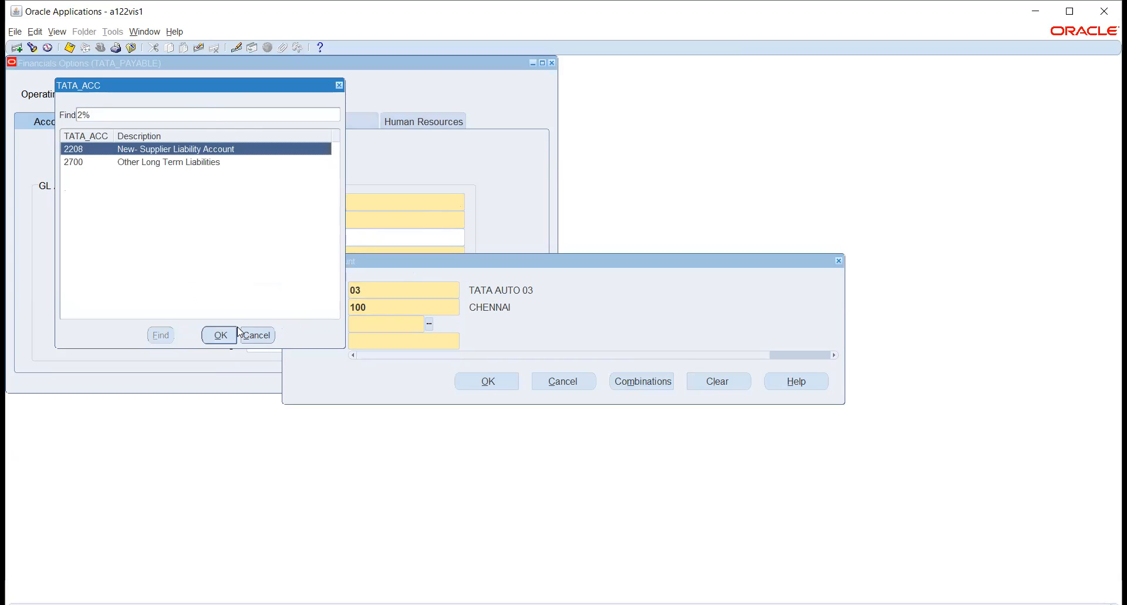
pyautogui.click(220, 335)
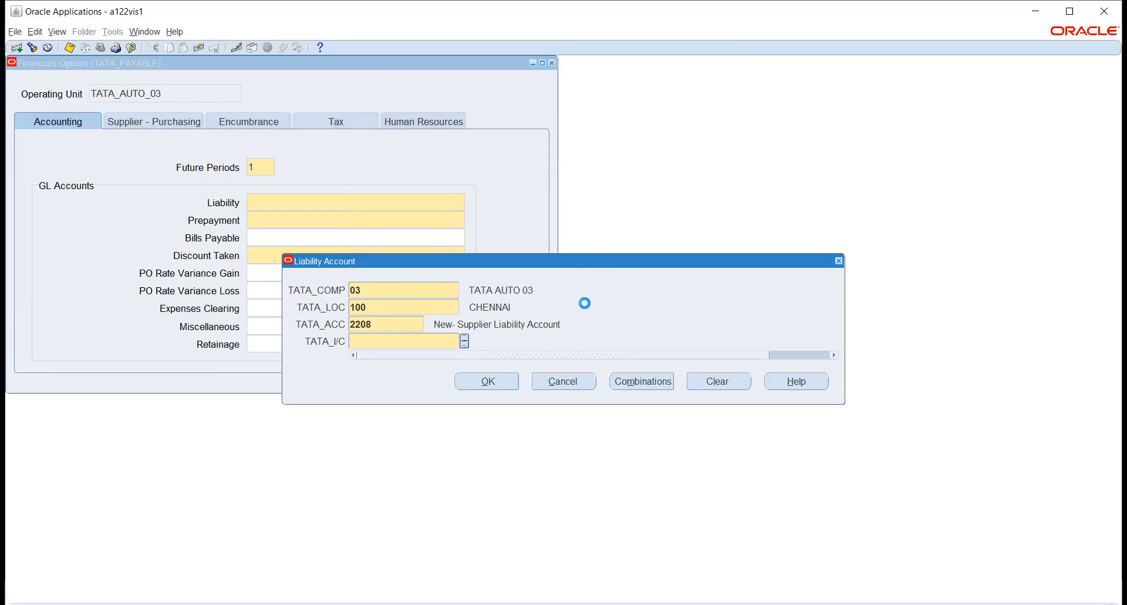
pyautogui.click(219, 336)
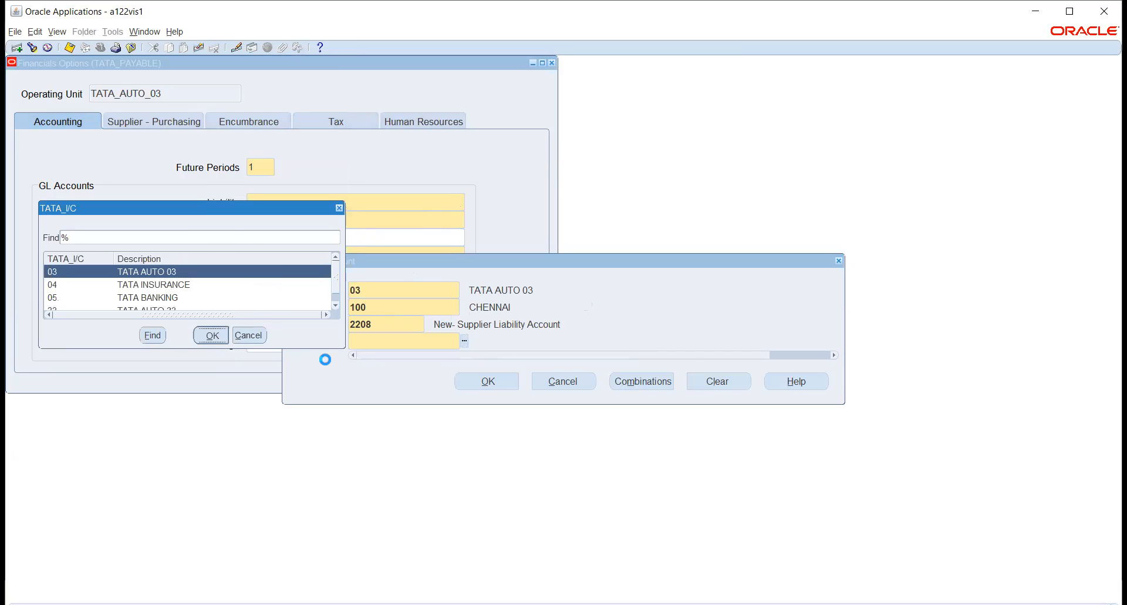
pyautogui.click(485, 382)
# - Copy the Liability combination into the Prepayment account and change its TATA_ACC segment to 1340 (Prepaid Advance)
pyautogui.click(334, 201)
pyautogui.hotkey('ctrl', 'c')
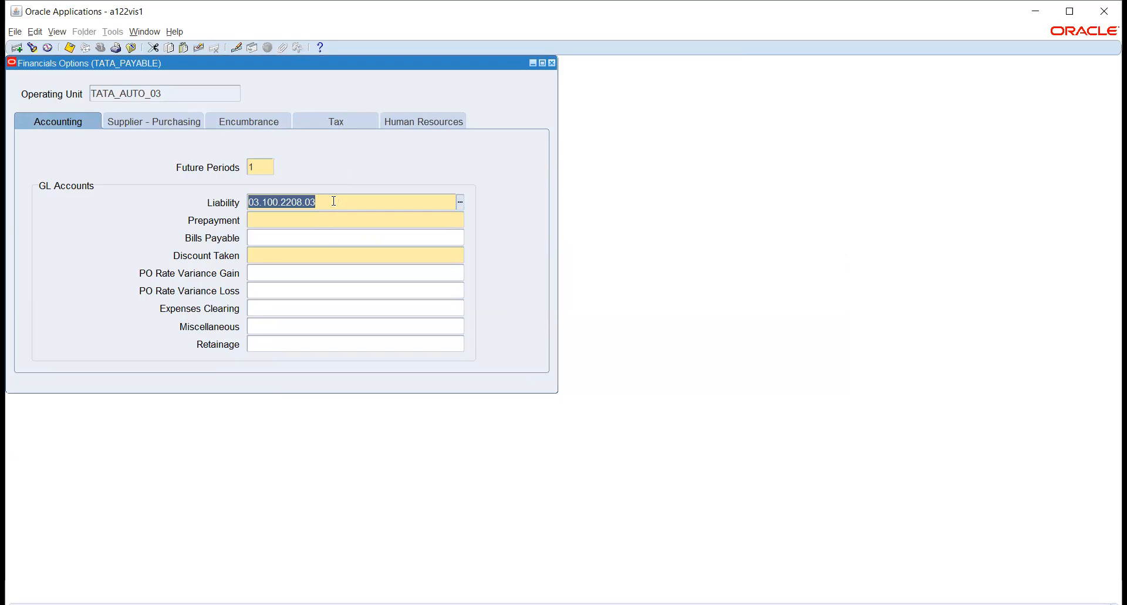
pyautogui.click(324, 221)
pyautogui.hotkey('ctrl', 'v')
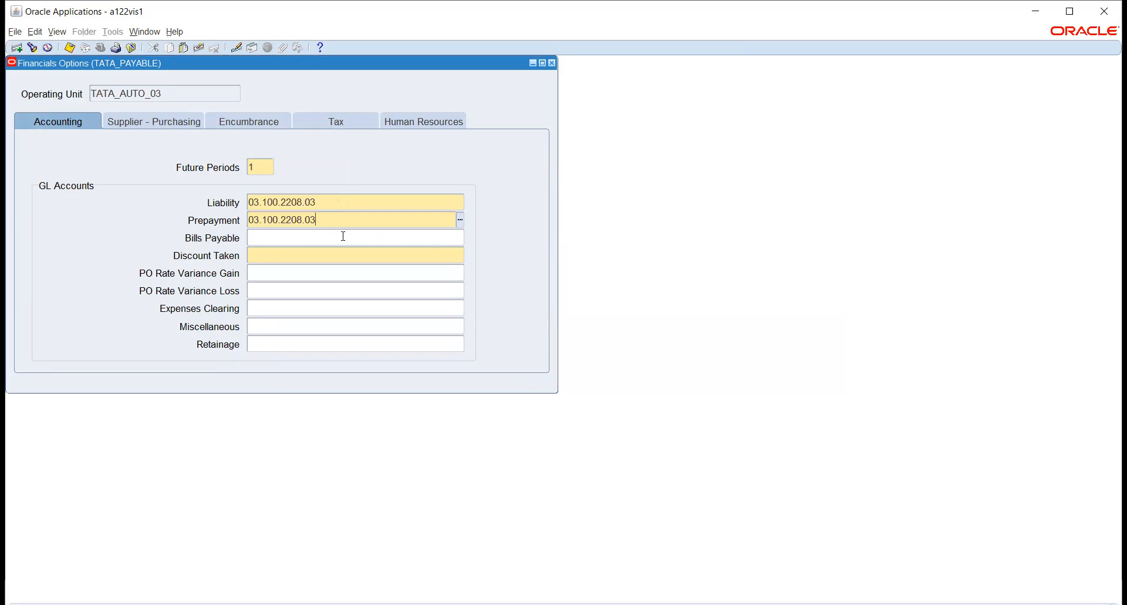
pyautogui.click(460, 219)
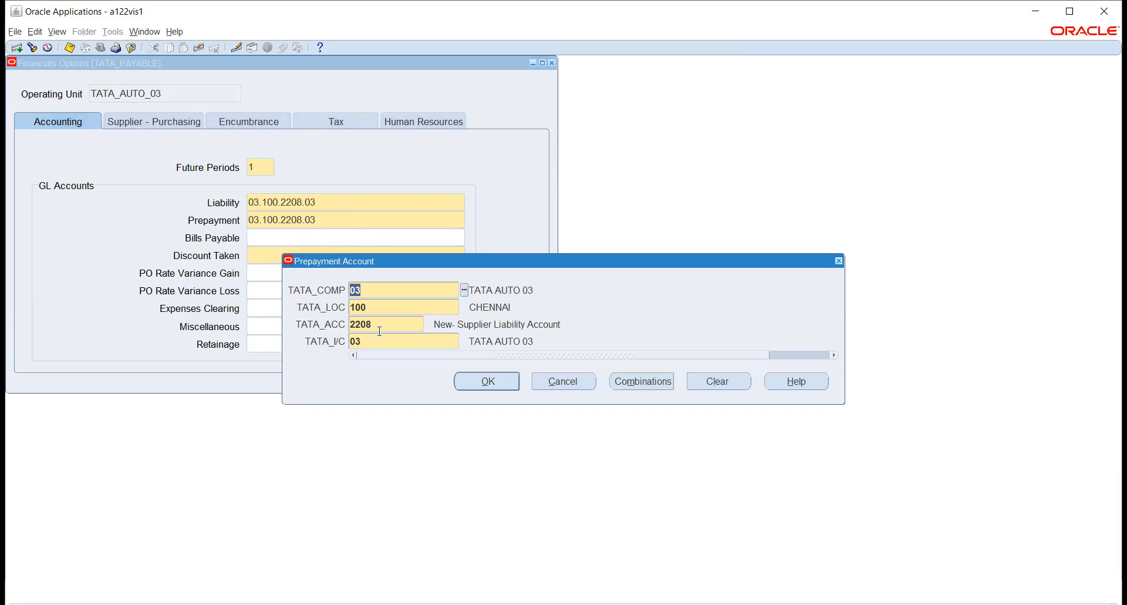
pyautogui.click(388, 324)
pyautogui.click(429, 324)
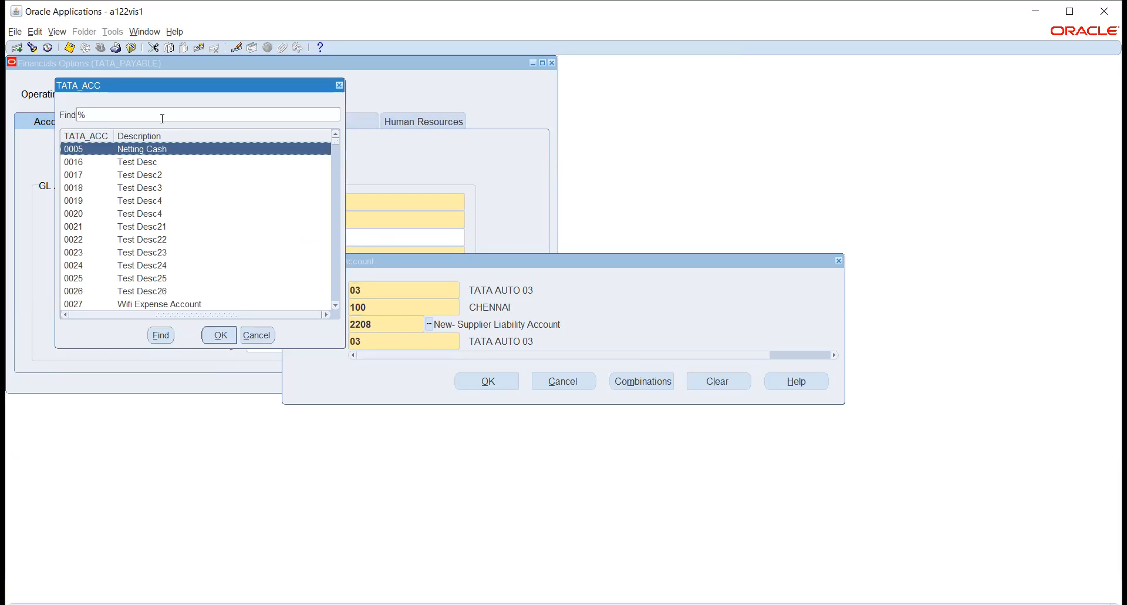
pyautogui.write('PR')
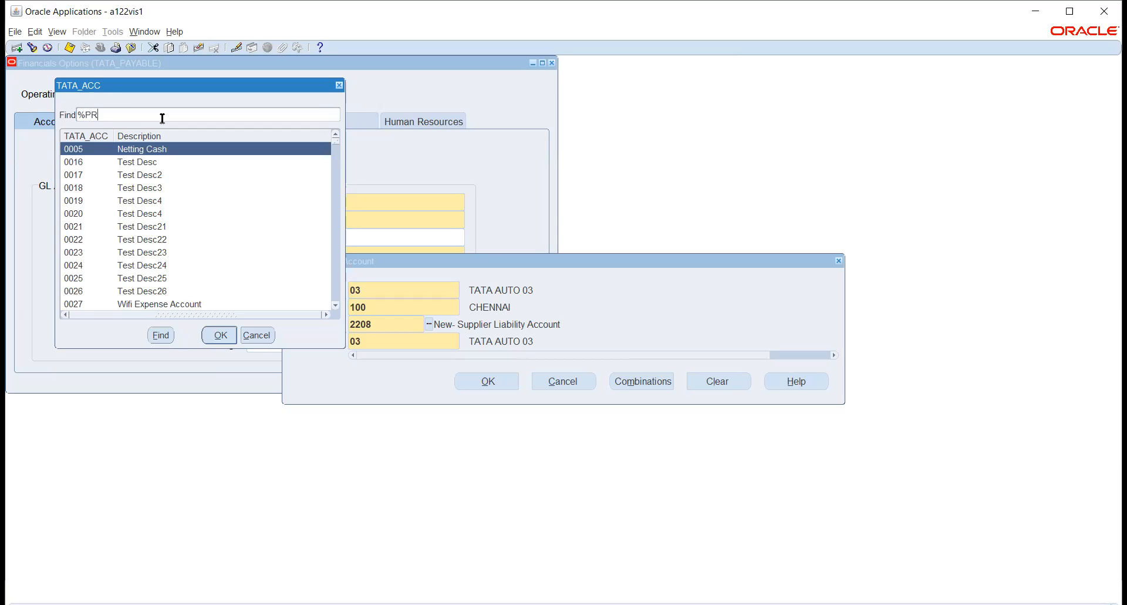
pyautogui.write('EP%')
pyautogui.press('Return')
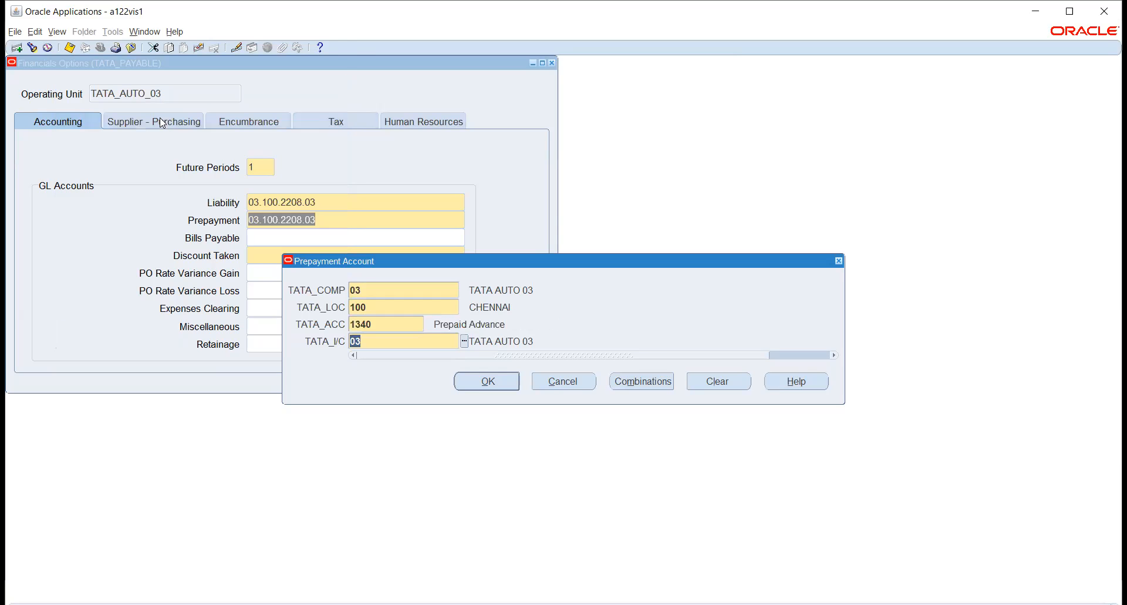
pyautogui.click(499, 380)
# - Fill the Discount Taken account with the copied combination and change its TATA_ACC segment to 4170 (Payment Discount)
pyautogui.click(337, 254)
pyautogui.hotkey('ctrl', 'v')
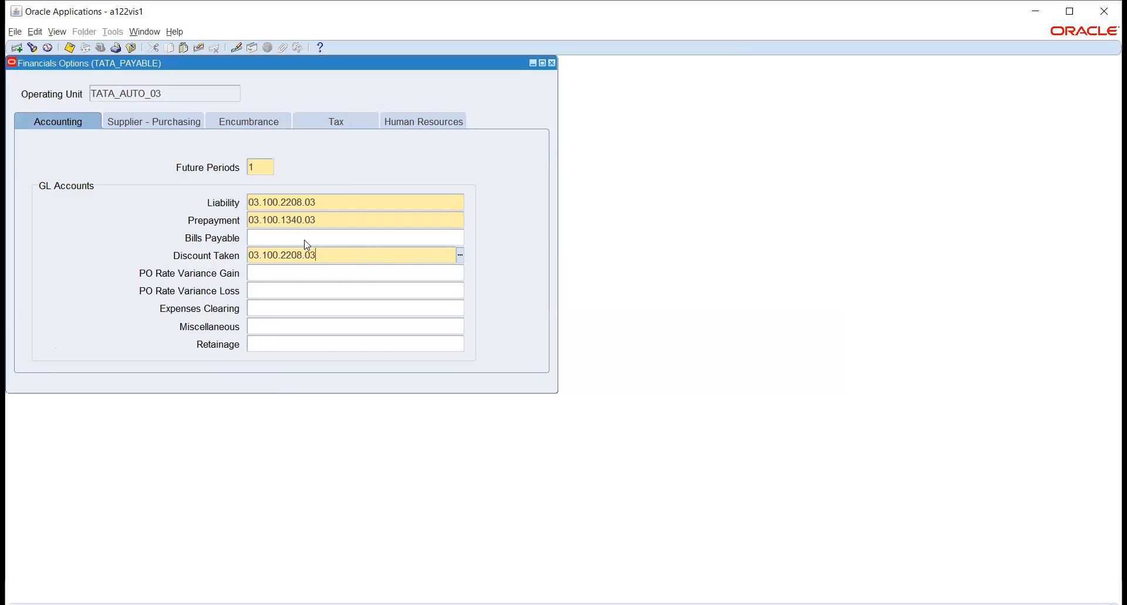
pyautogui.click(388, 325)
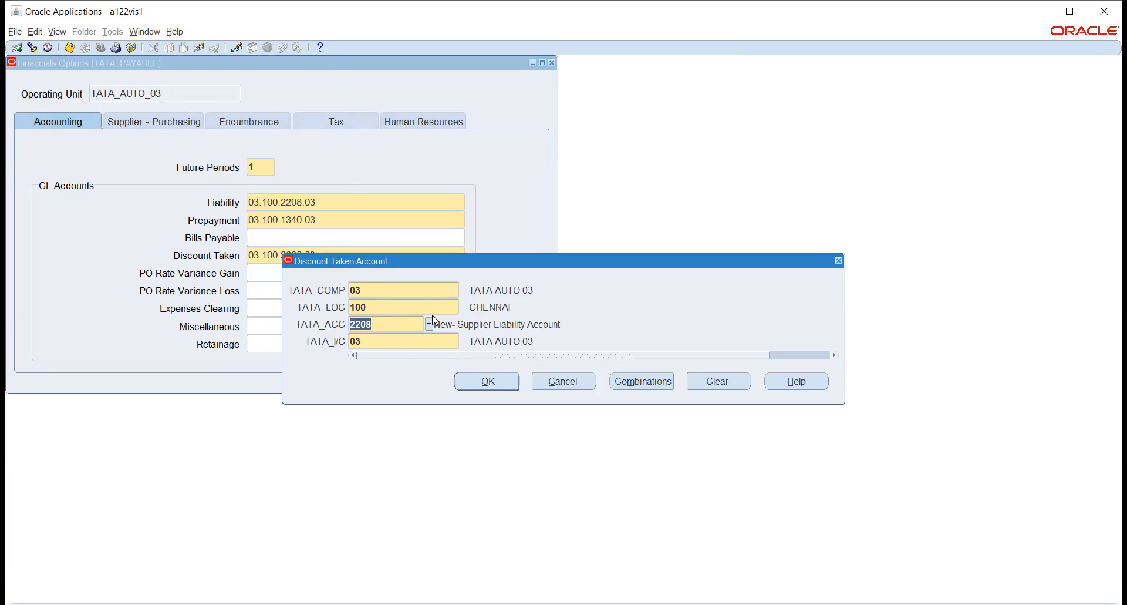
pyautogui.click(429, 323)
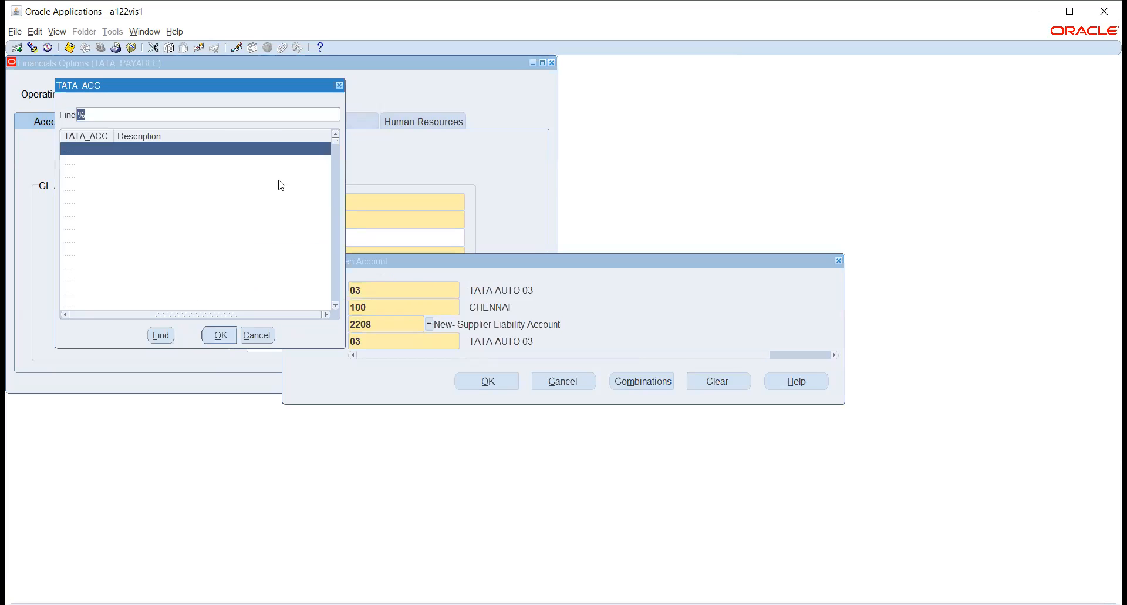
pyautogui.click(186, 116)
pyautogui.write('DISC%')
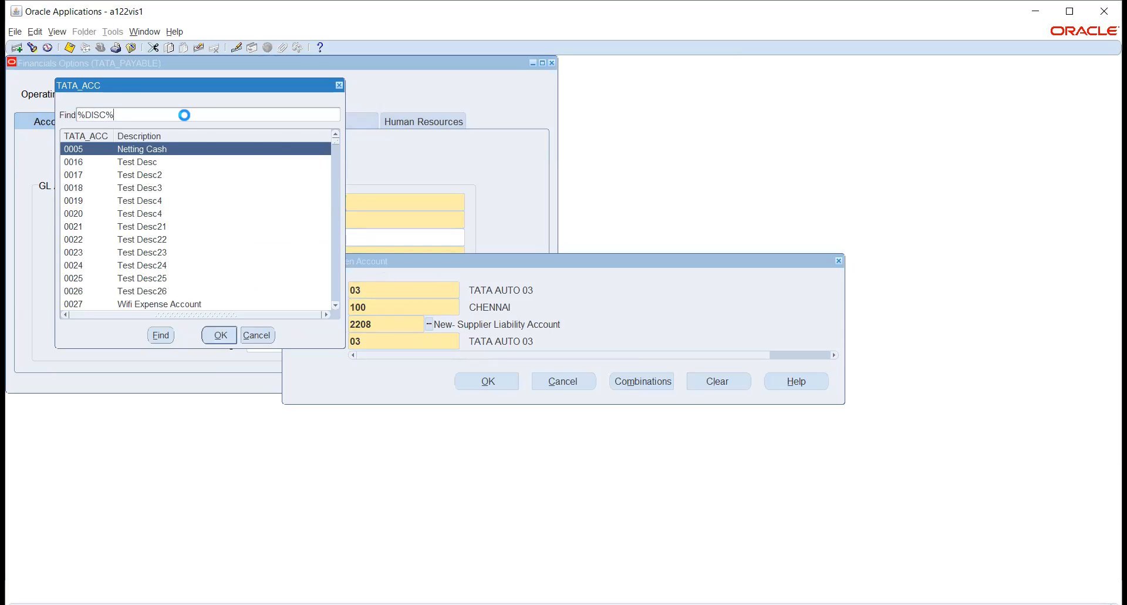
pyautogui.press('Return')
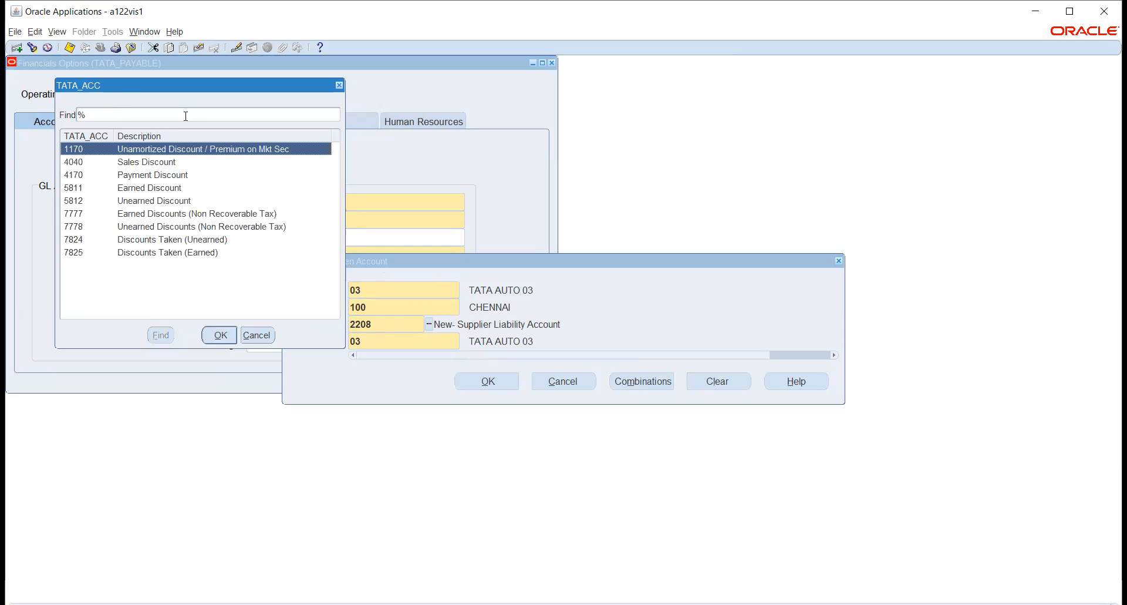
pyautogui.click(138, 174)
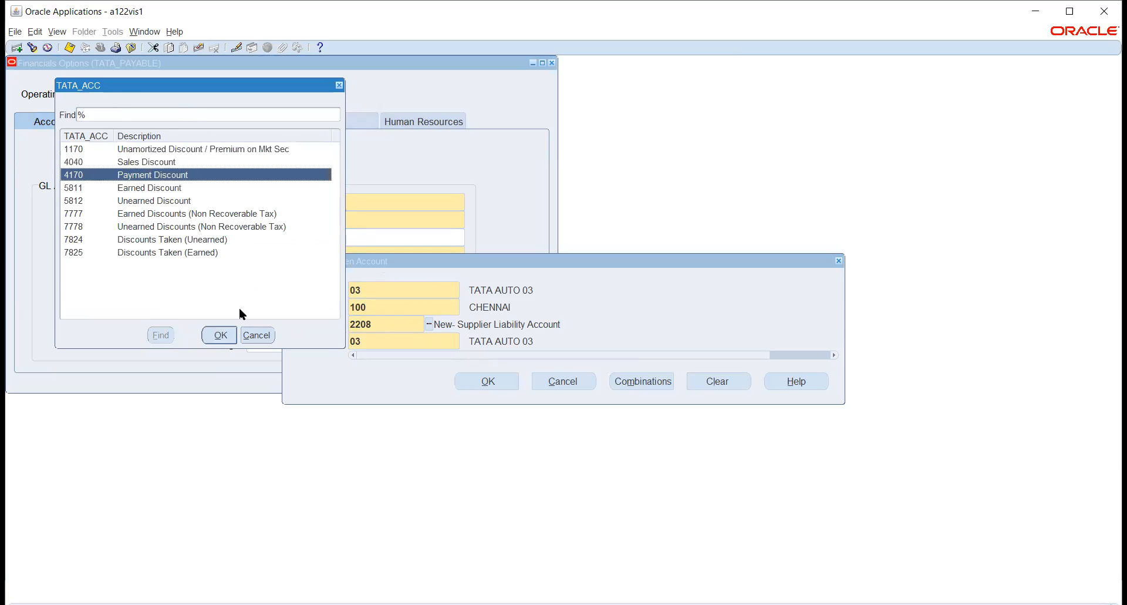
pyautogui.click(220, 335)
pyautogui.click(465, 379)
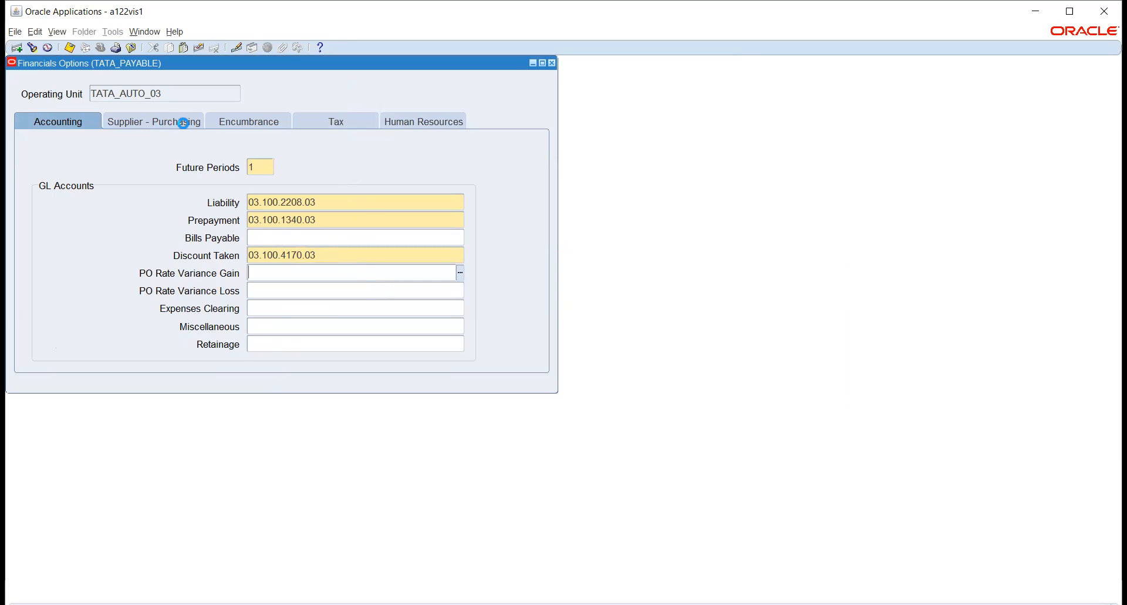
# - Review the supplier and purchasing, encumbrance, tax and human resources options of TATA_AUTO_03, and save and close Financials Options
pyautogui.click(147, 121)
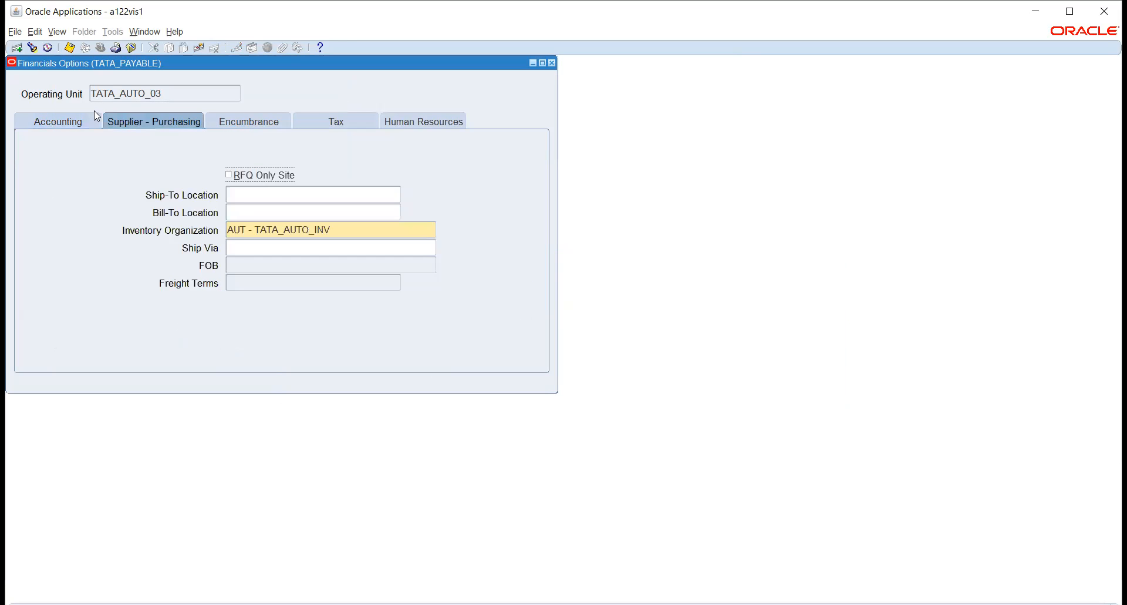
pyautogui.click(51, 121)
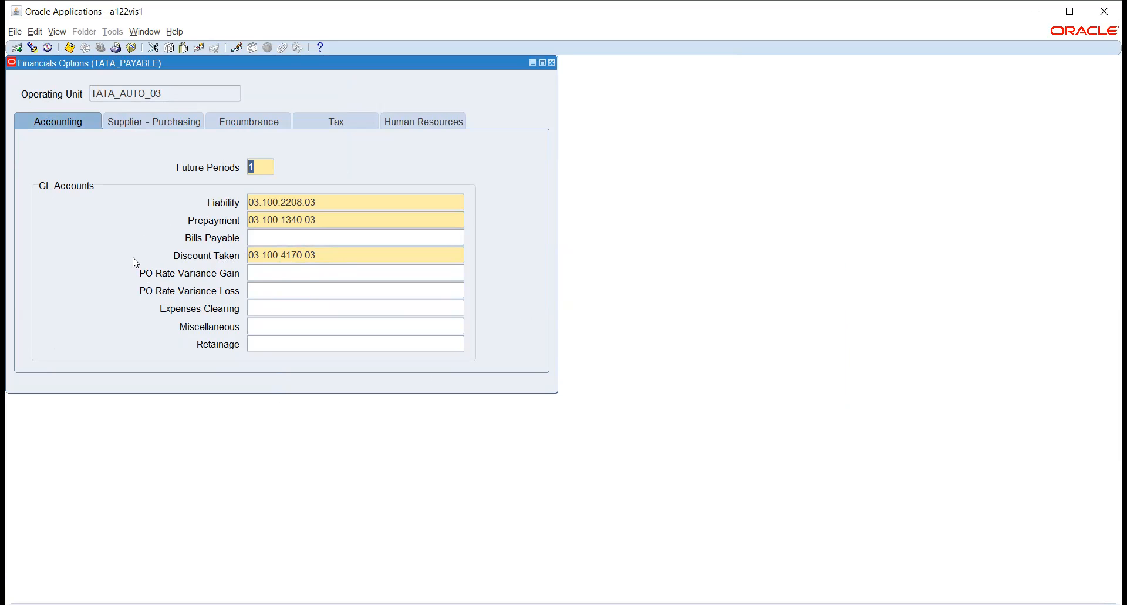
pyautogui.click(144, 121)
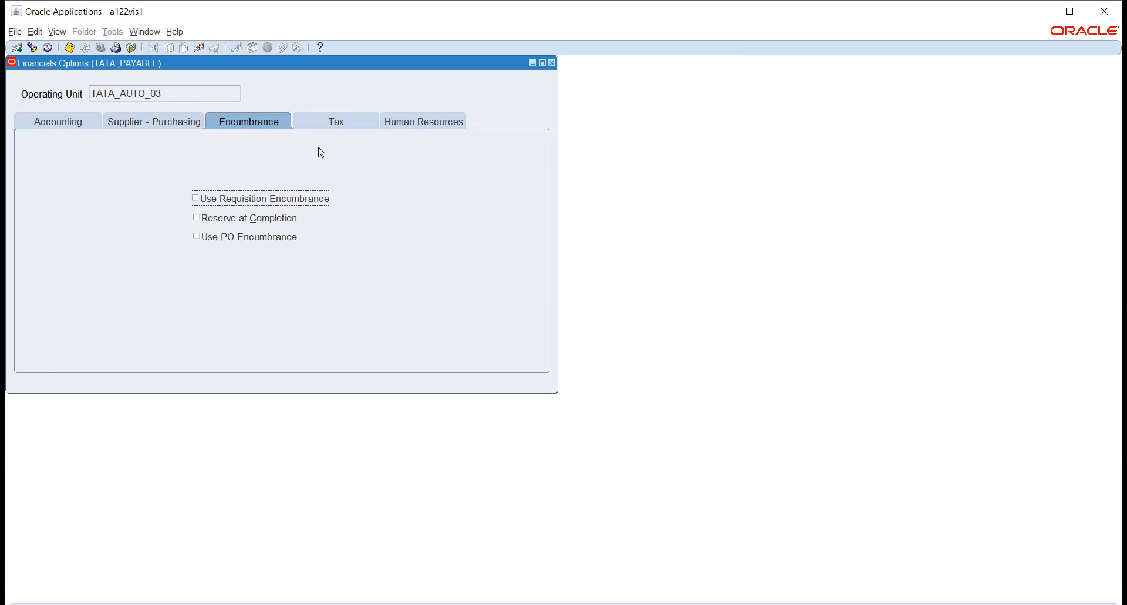
pyautogui.click(330, 120)
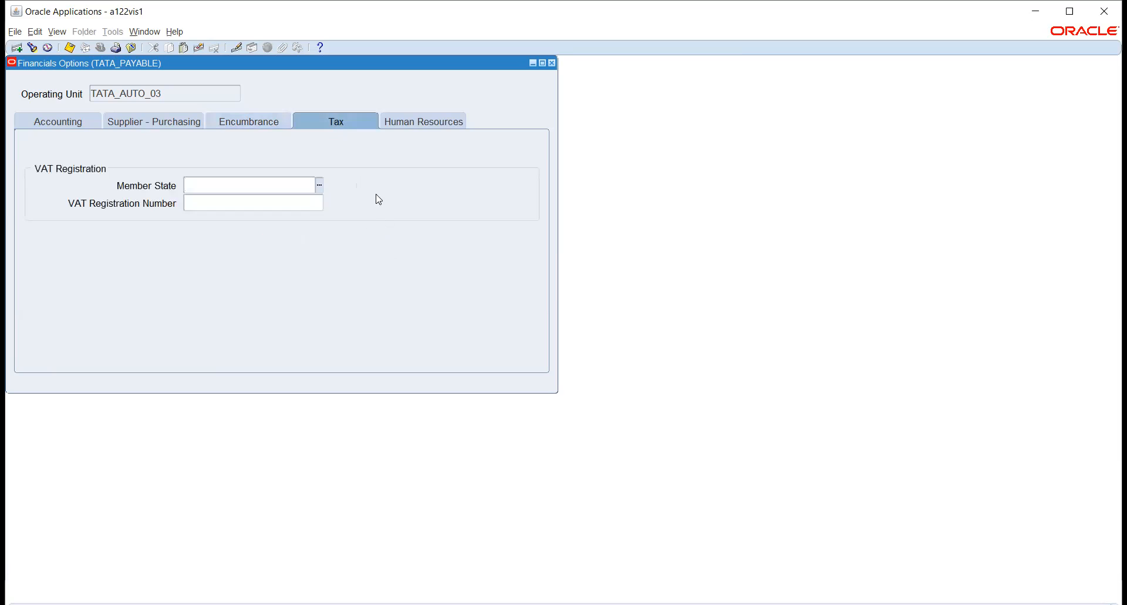
pyautogui.click(417, 120)
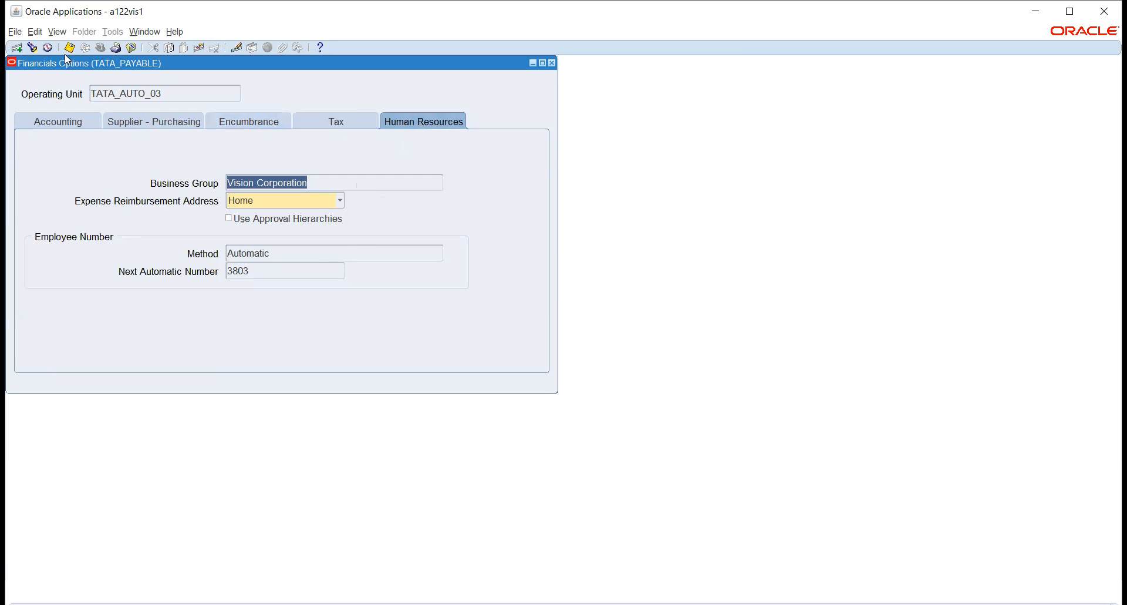
pyautogui.click(152, 120)
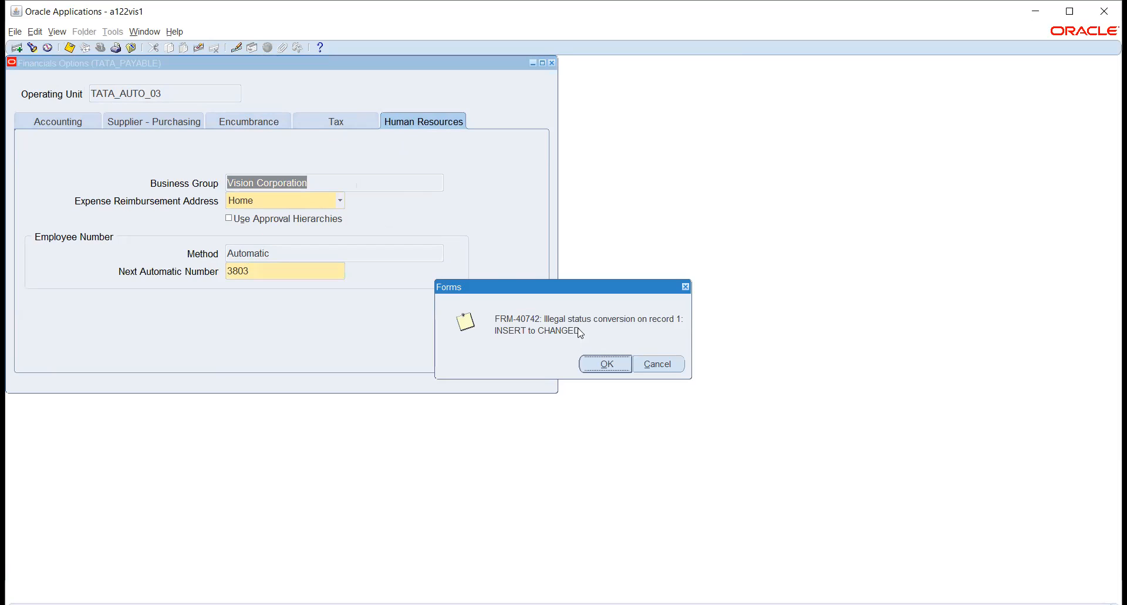
pyautogui.click(607, 363)
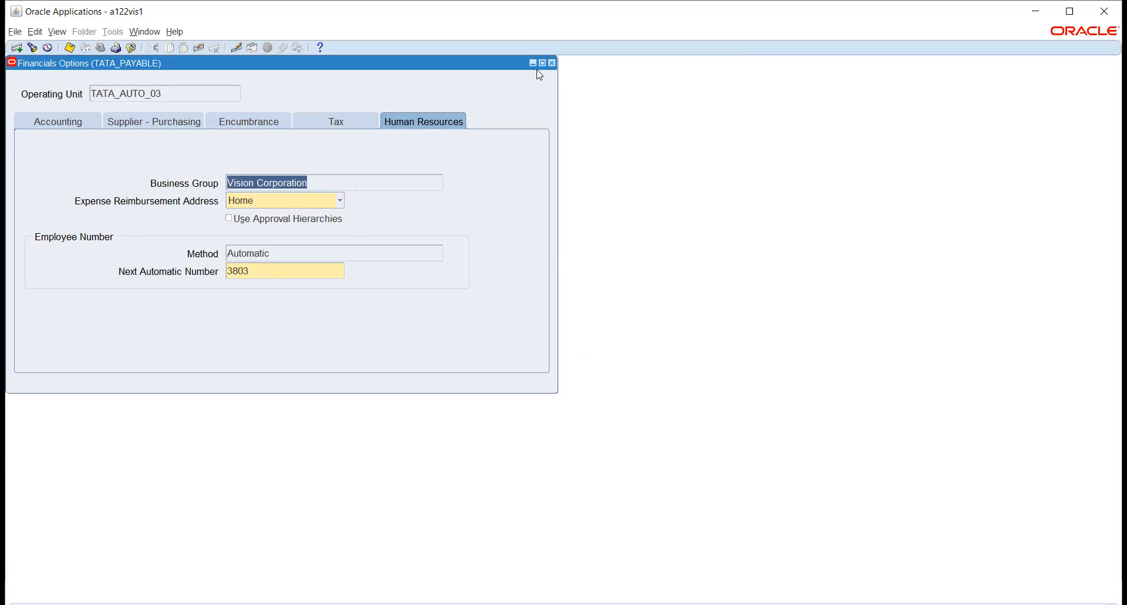
pyautogui.click(553, 64)
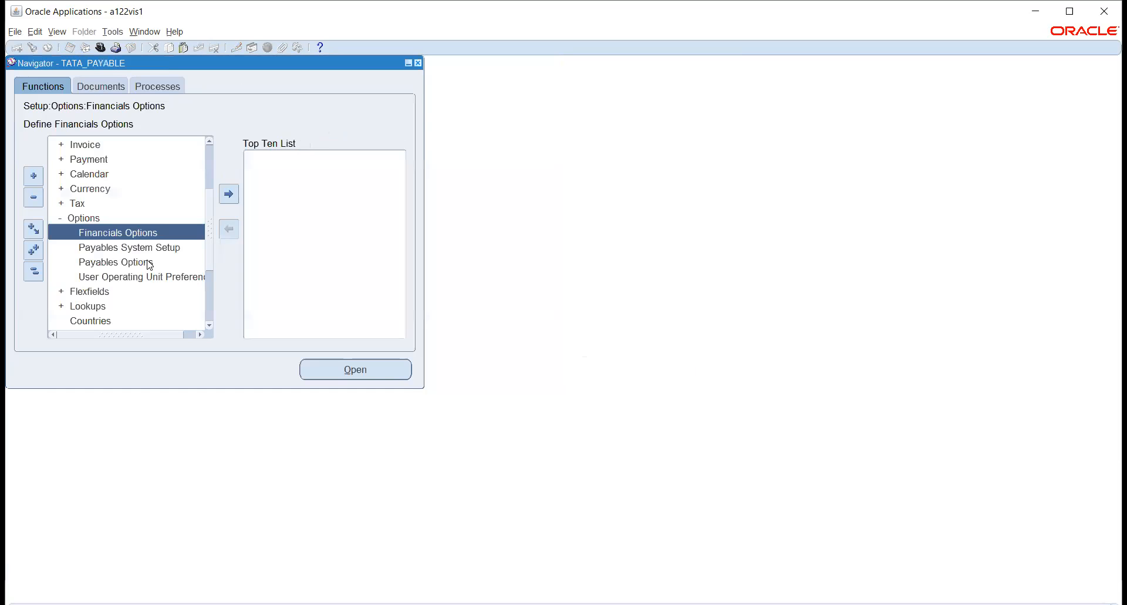
# - Open Payables System Setup and examine the choices for Invoice Match Option and Terms Date Basis and the Pay Group setting
pyautogui.doubleClick(120, 247)
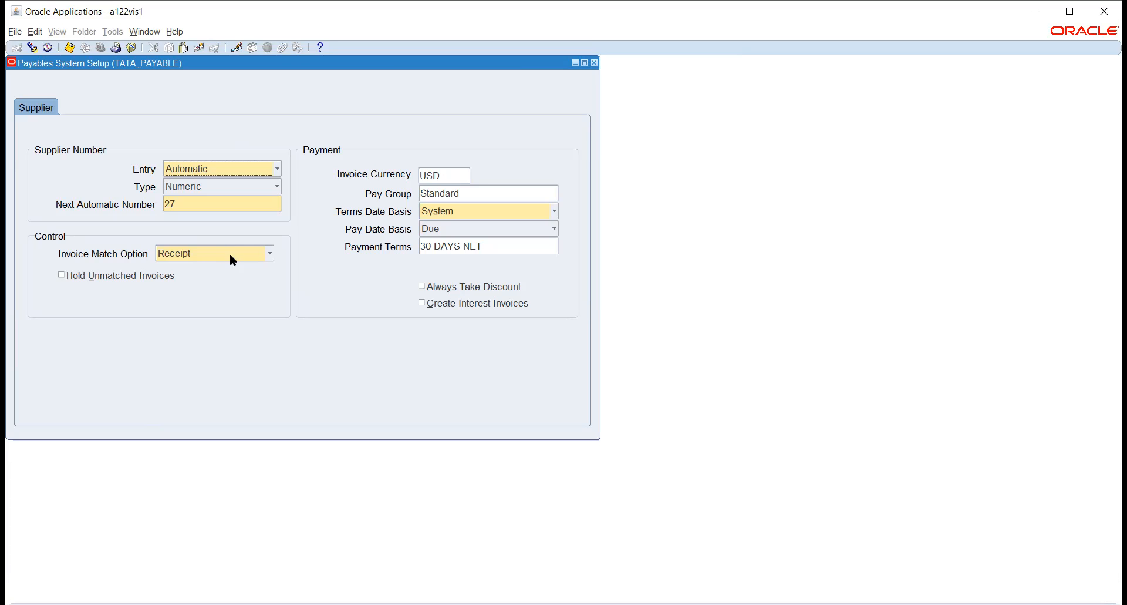
pyautogui.click(270, 253)
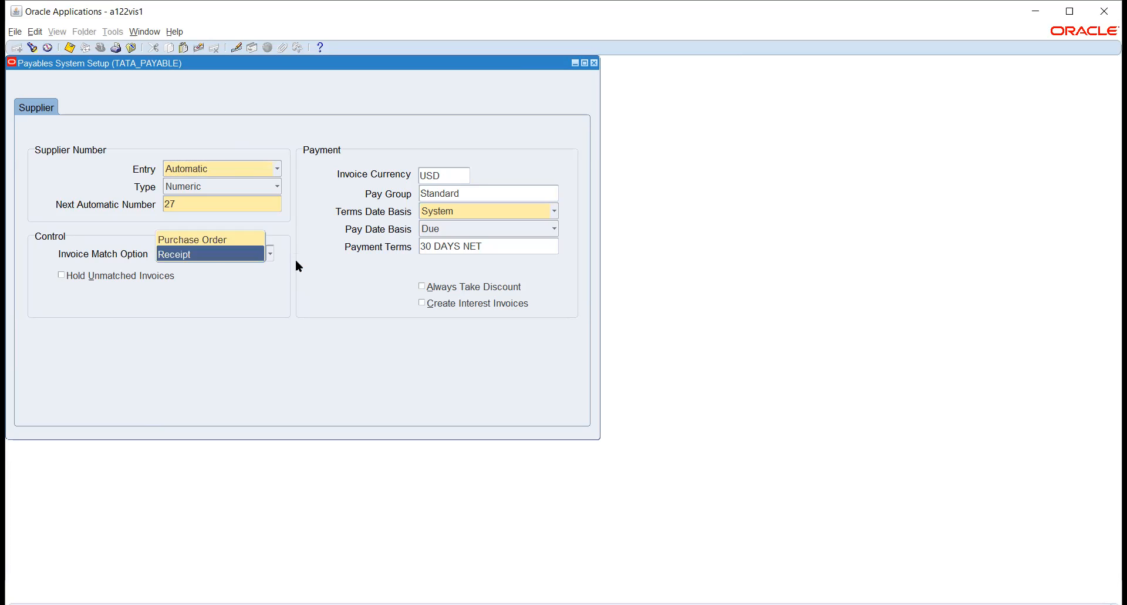
pyautogui.click(296, 260)
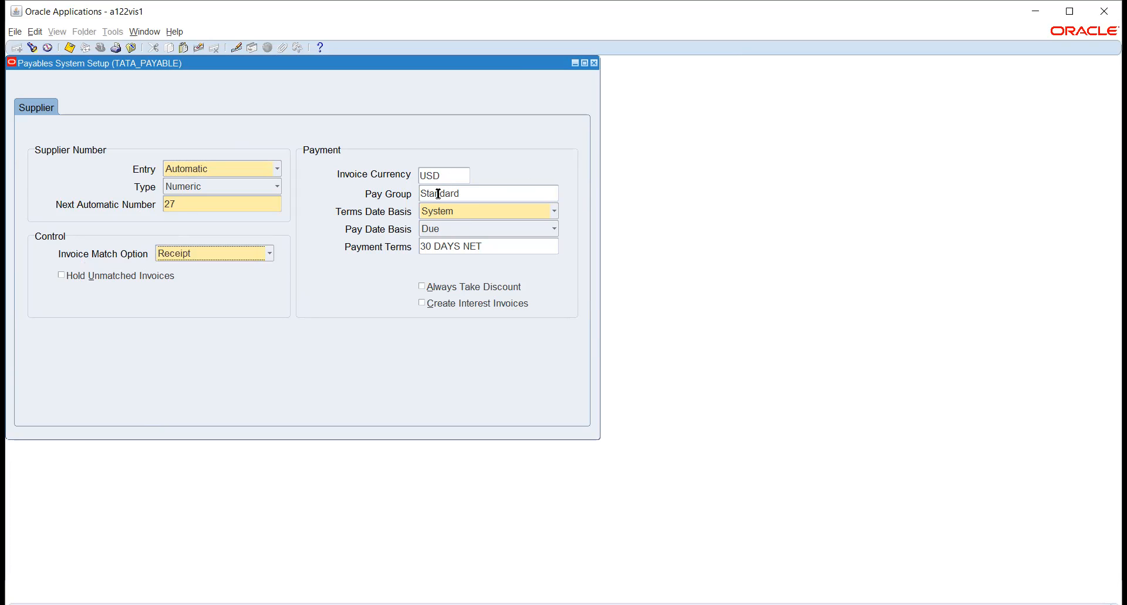
pyautogui.click(485, 196)
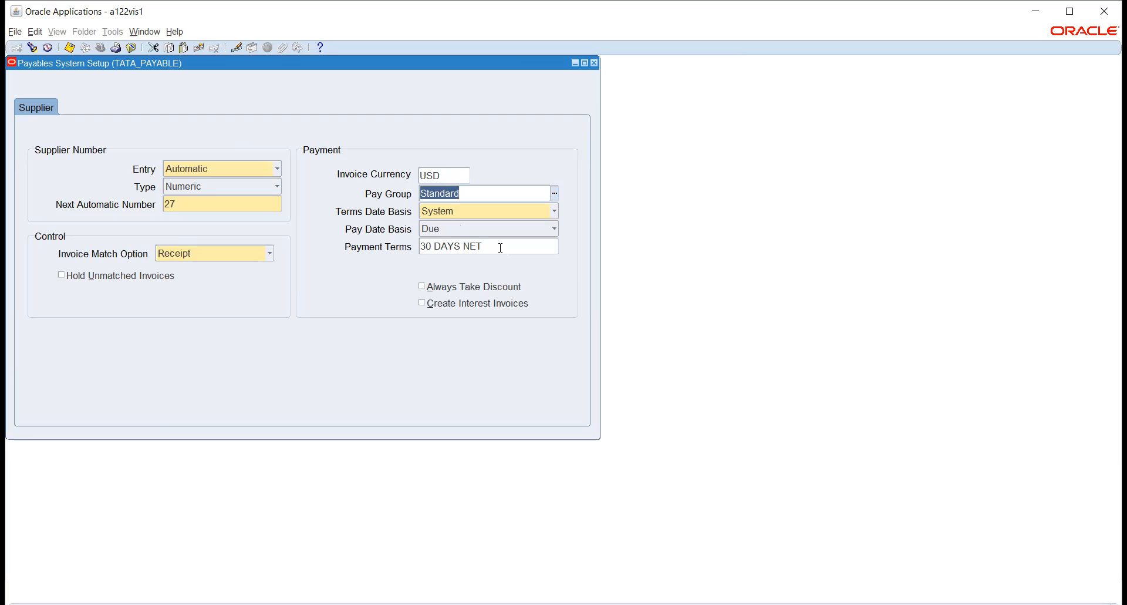
pyautogui.click(482, 215)
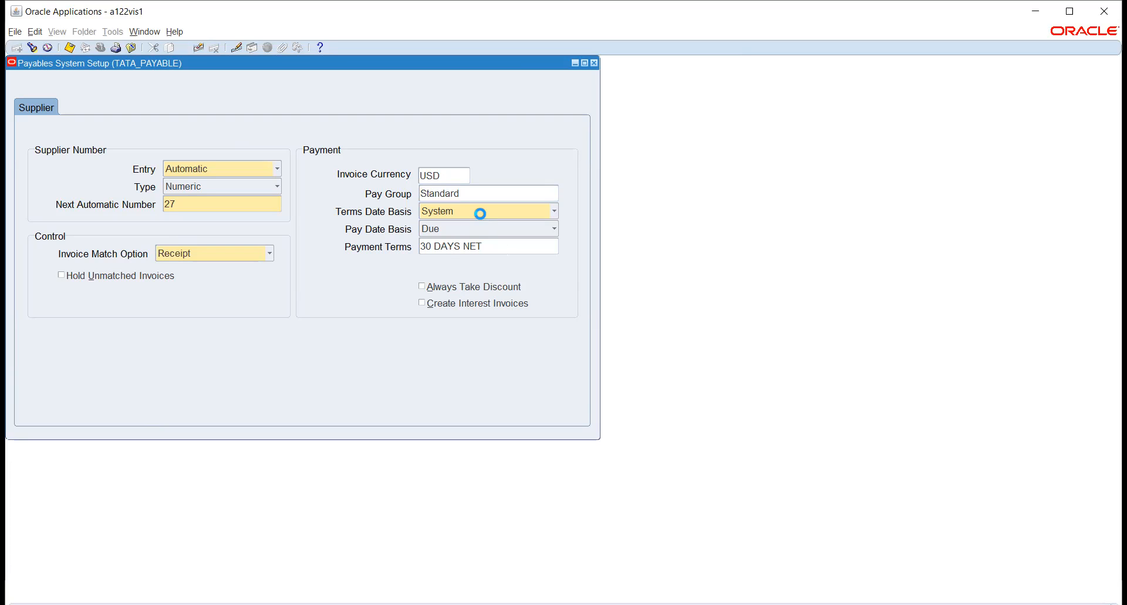
pyautogui.click(480, 215)
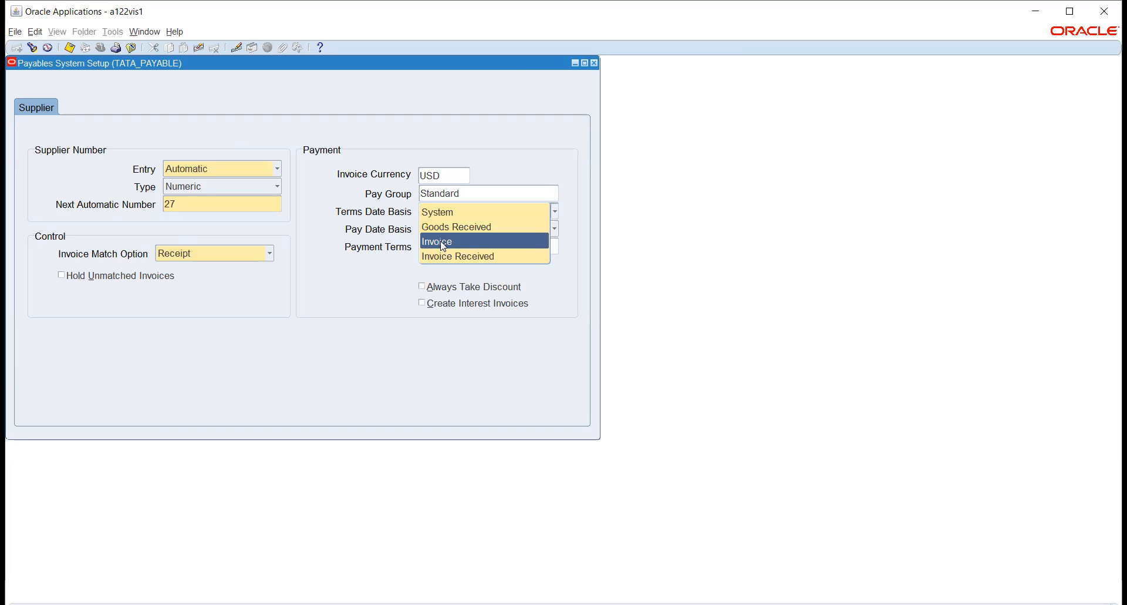
pyautogui.click(380, 277)
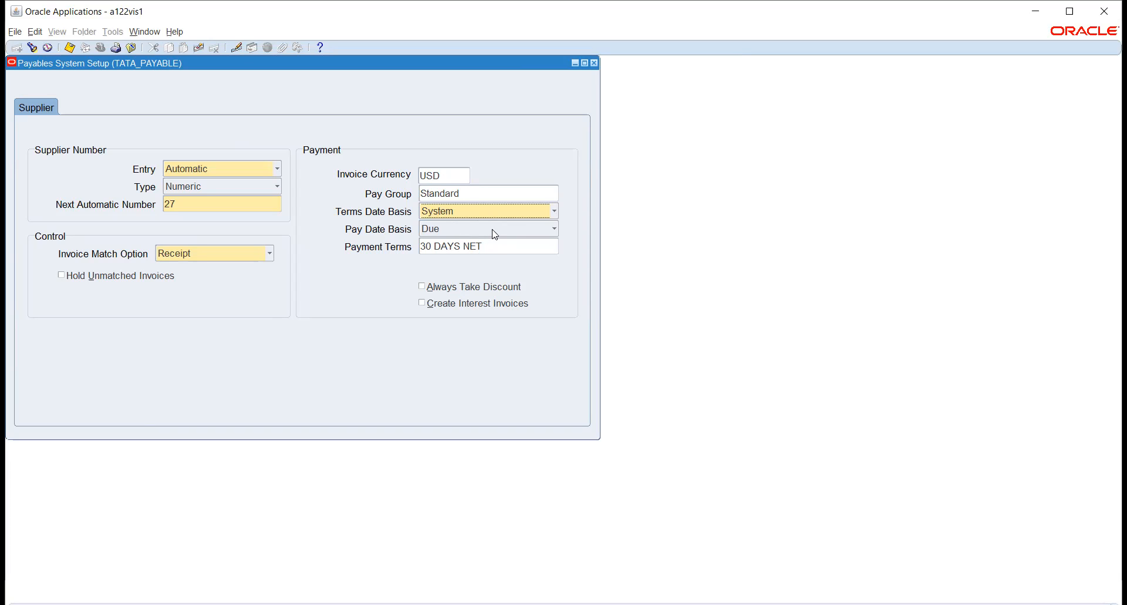
pyautogui.click(490, 213)
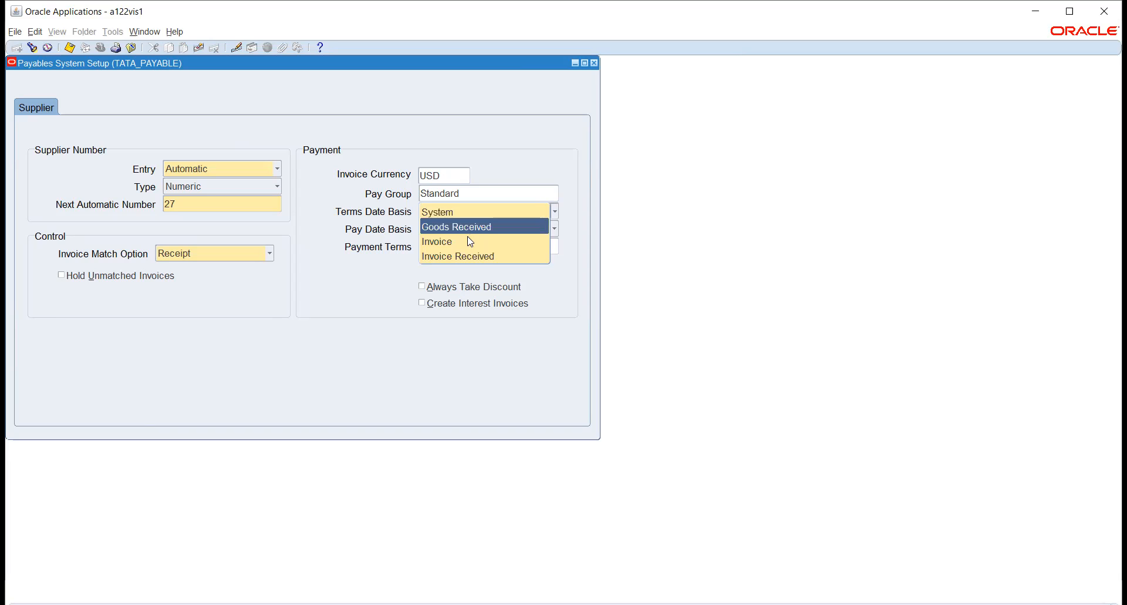
pyautogui.click(553, 151)
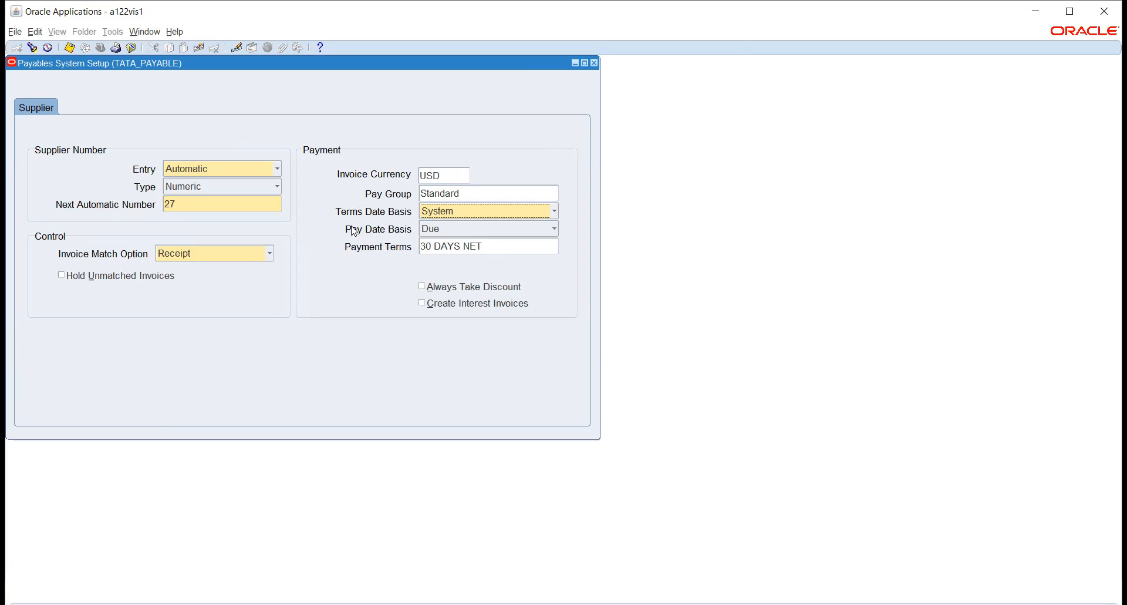
# - Keep Pay Date Basis on Due, set Payment Terms to Immediate, and close Payables System Setup
pyautogui.click(453, 230)
pyautogui.click(456, 232)
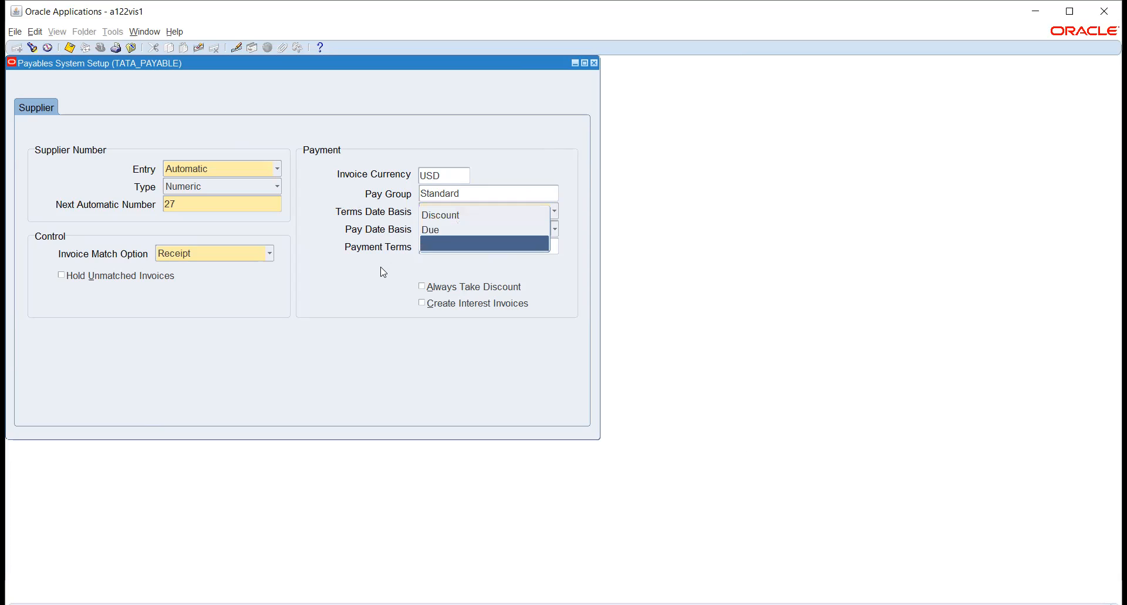
pyautogui.click(427, 232)
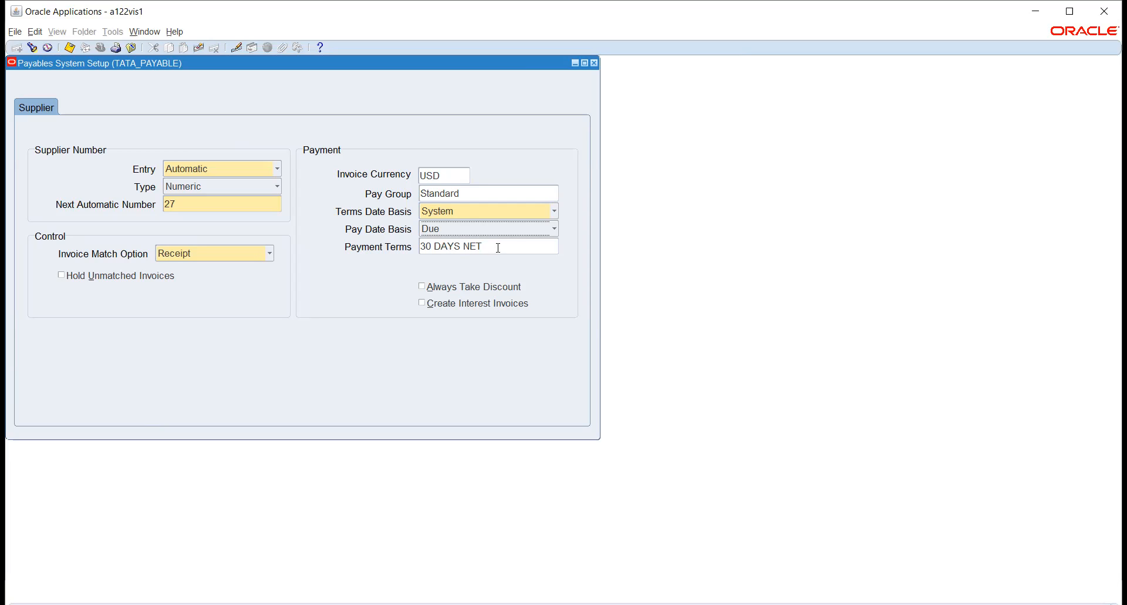
pyautogui.click(513, 250)
pyautogui.hotkey('shift', 'Home')
pyautogui.press('BackSpace')
pyautogui.write('IMM')
pyautogui.press('Tab')
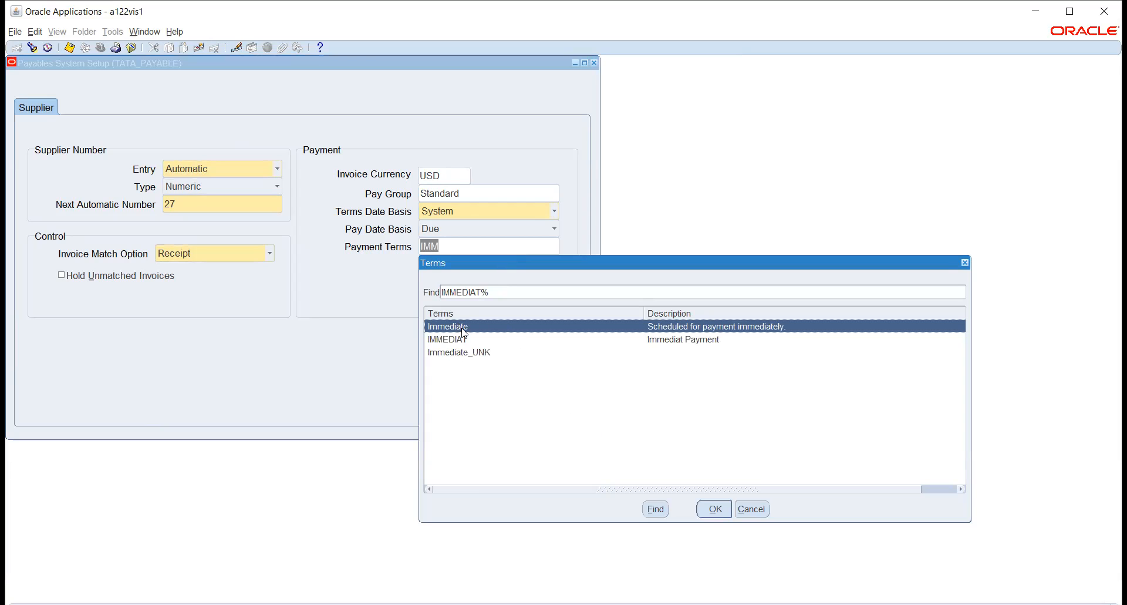
pyautogui.click(715, 509)
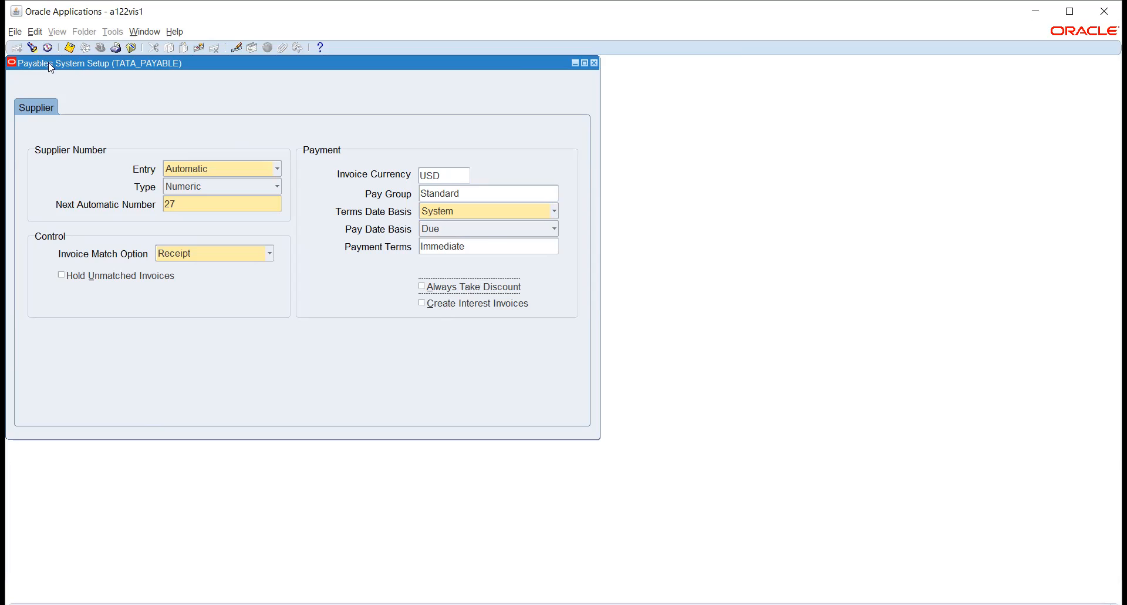
pyautogui.click(594, 63)
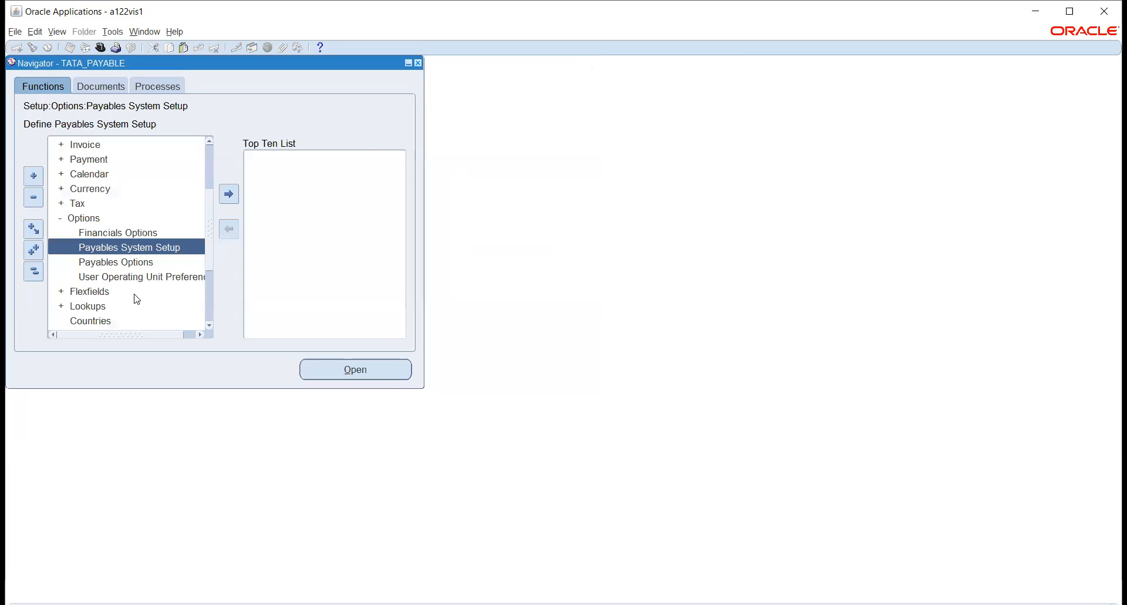
# - Open Payables Options for TATA_AUTO_03 and select None as Automatic Offset Method and System Account as Discount Method
pyautogui.click(125, 261)
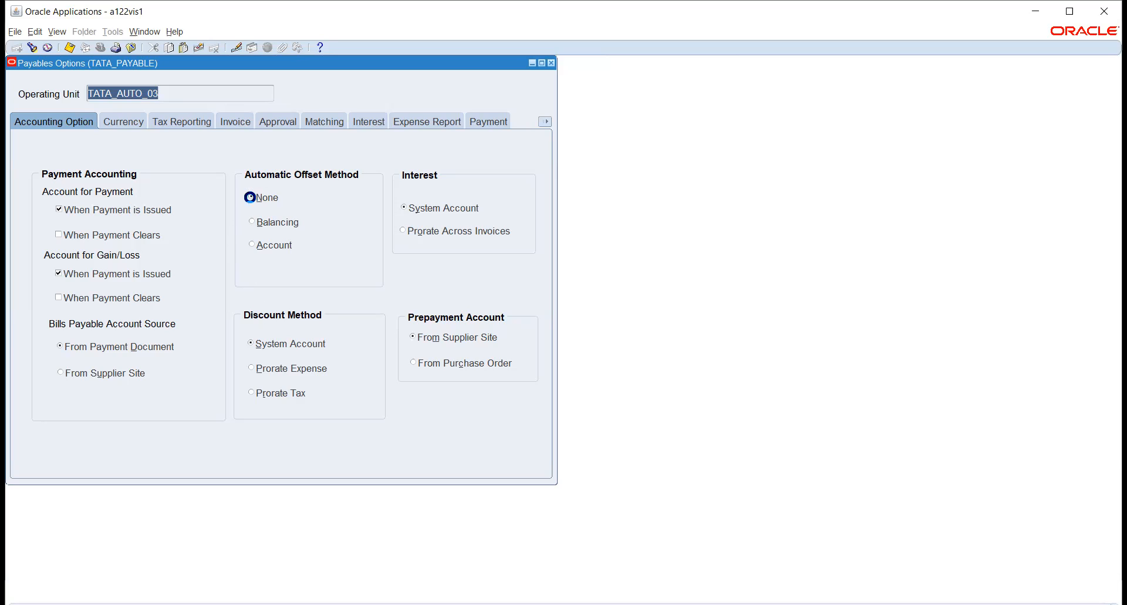
pyautogui.click(250, 197)
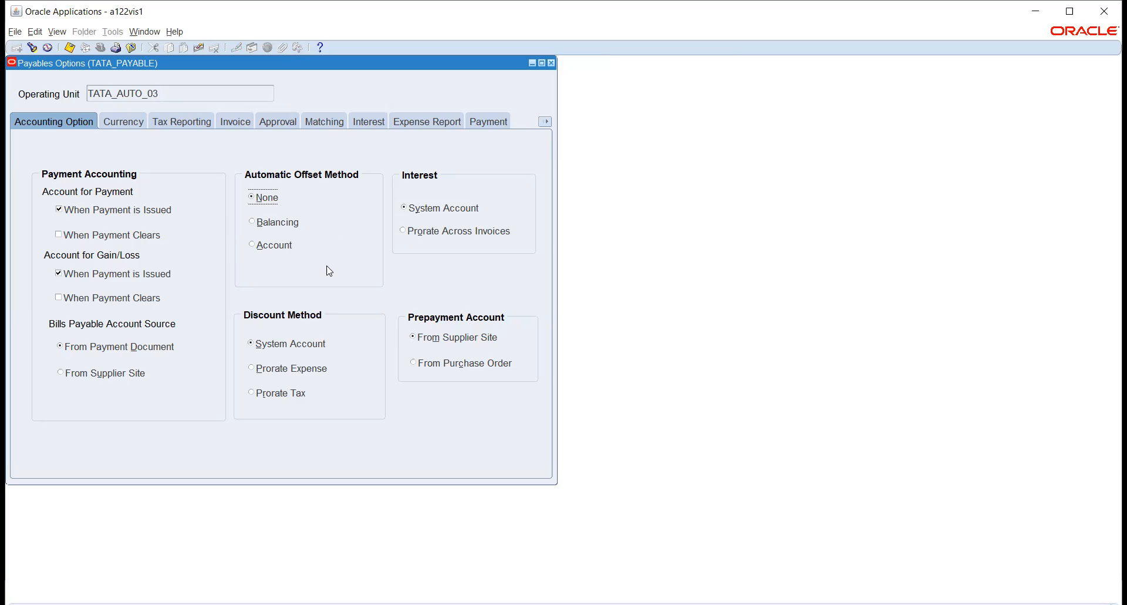
pyautogui.click(253, 345)
# - Examine the currency and tax reporting options, trying out Use Multiple Currencies and clearing it again
pyautogui.click(123, 122)
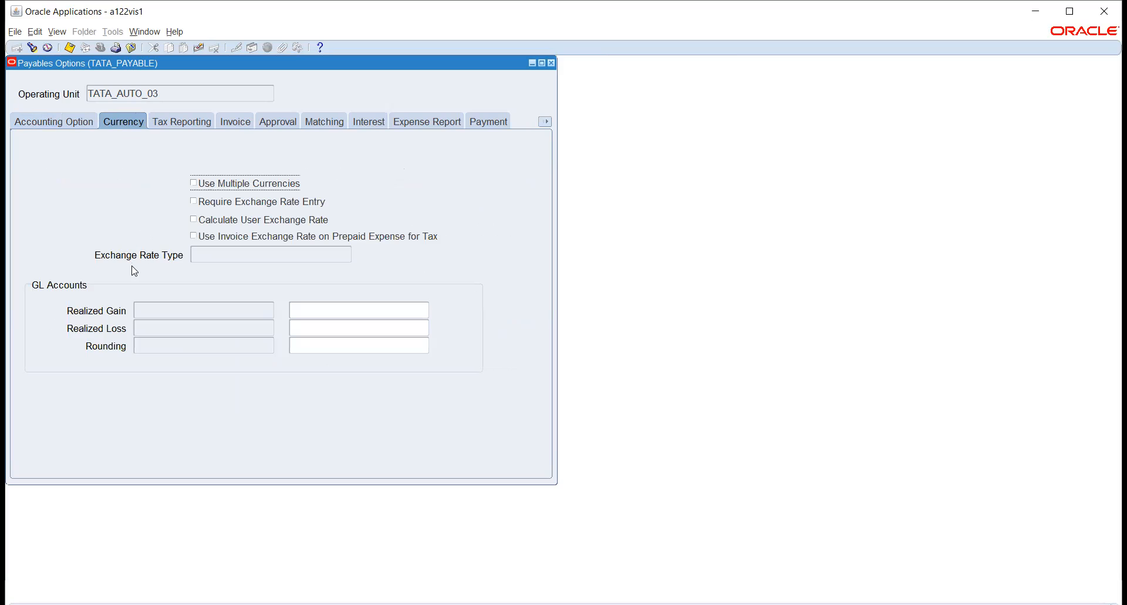
pyautogui.click(209, 186)
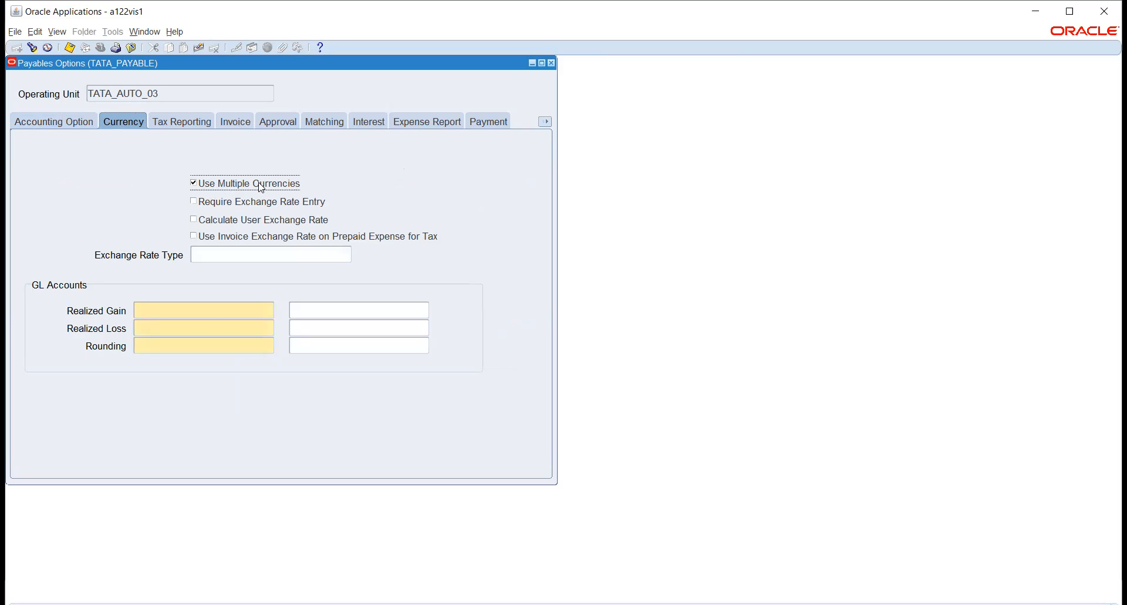
pyautogui.click(218, 187)
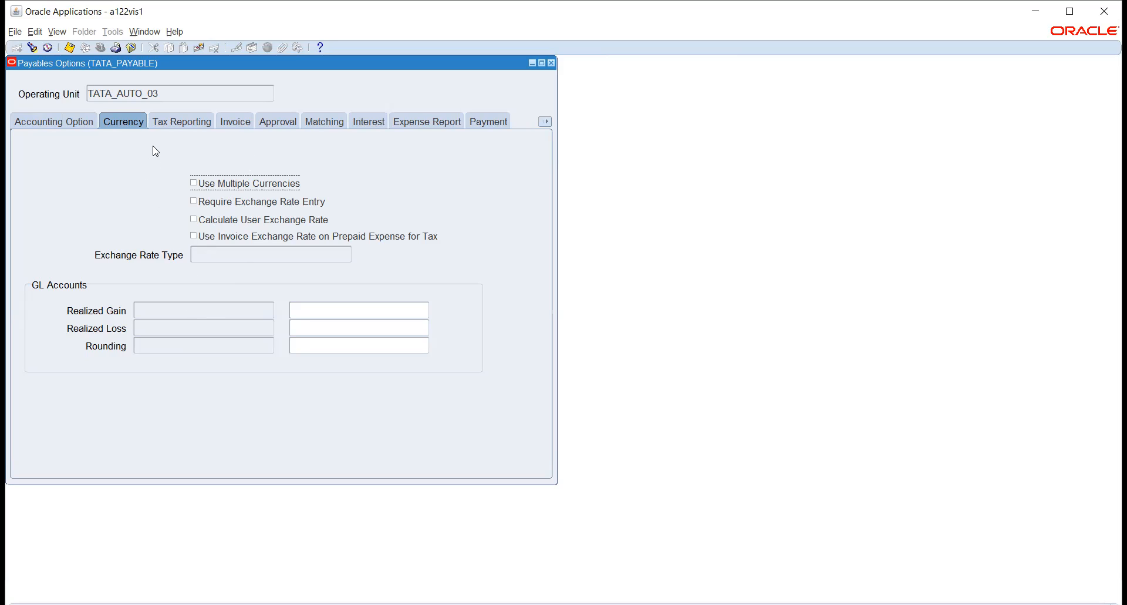
pyautogui.click(169, 124)
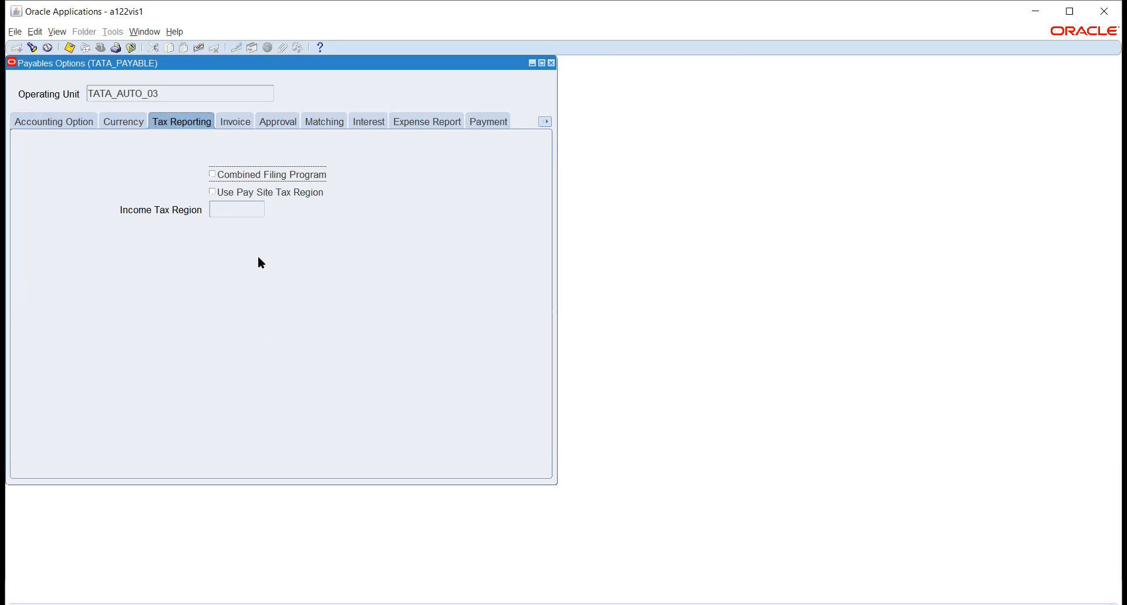
# - In the invoice options, enable Allow Online Validation and set the GL Date Basis to System Date
pyautogui.click(241, 125)
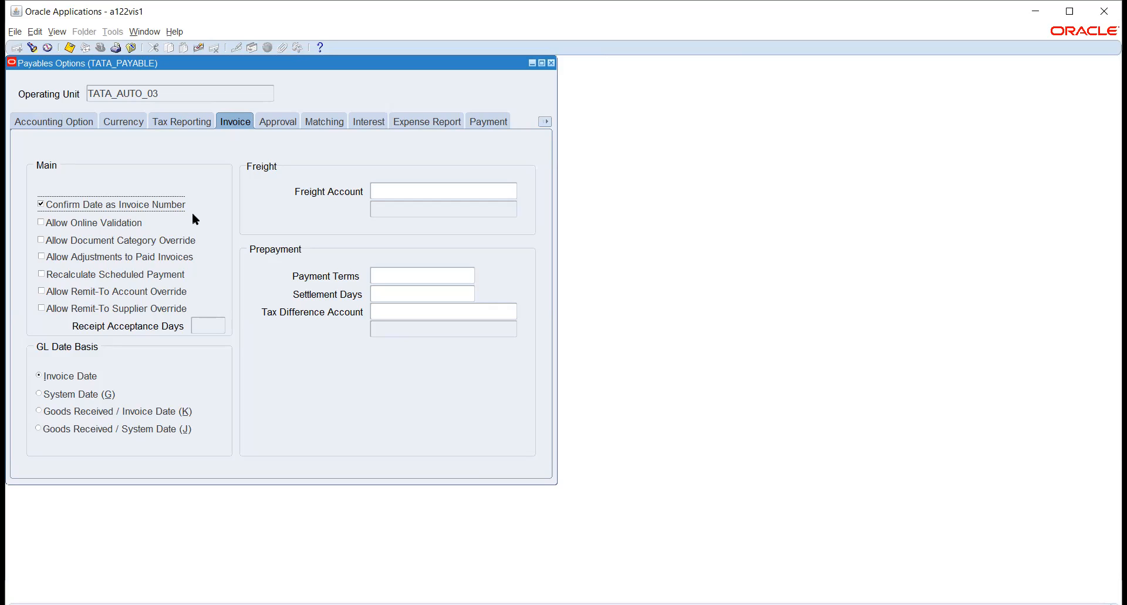
pyautogui.click(53, 224)
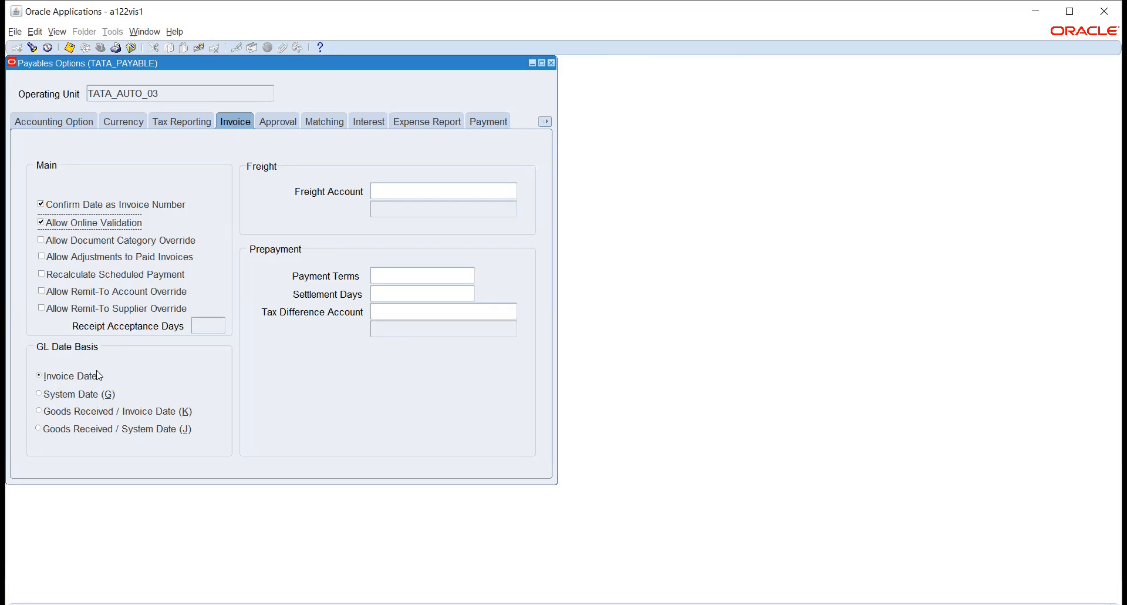
pyautogui.click(55, 392)
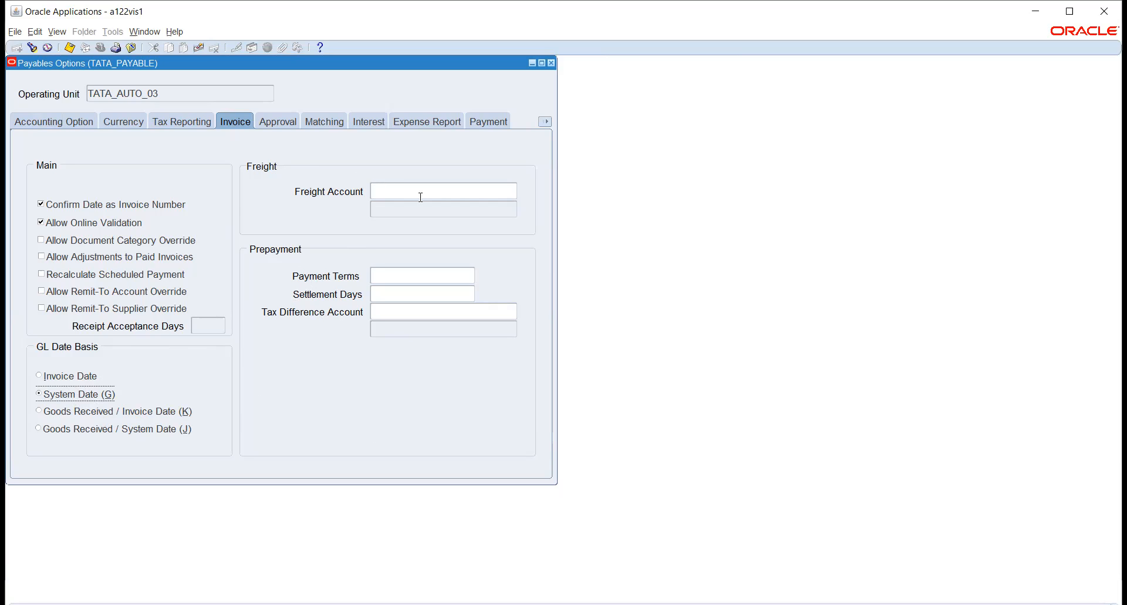
# - Set the prepayment Payment Terms in the invoice options to Immediate
pyautogui.click(430, 274)
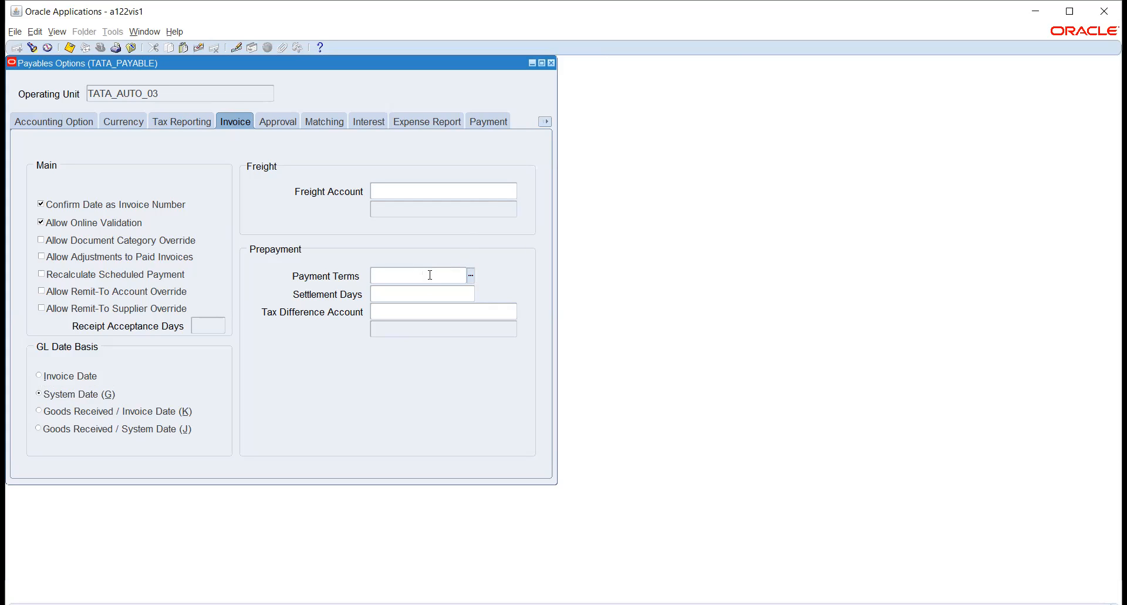
pyautogui.write('IMM')
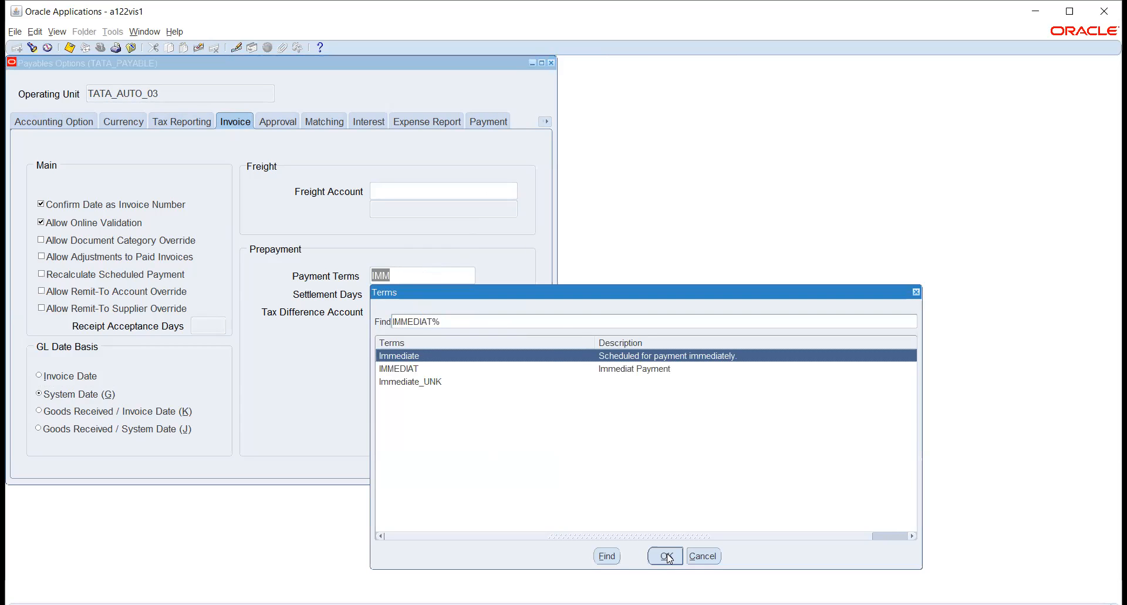
pyautogui.click(667, 557)
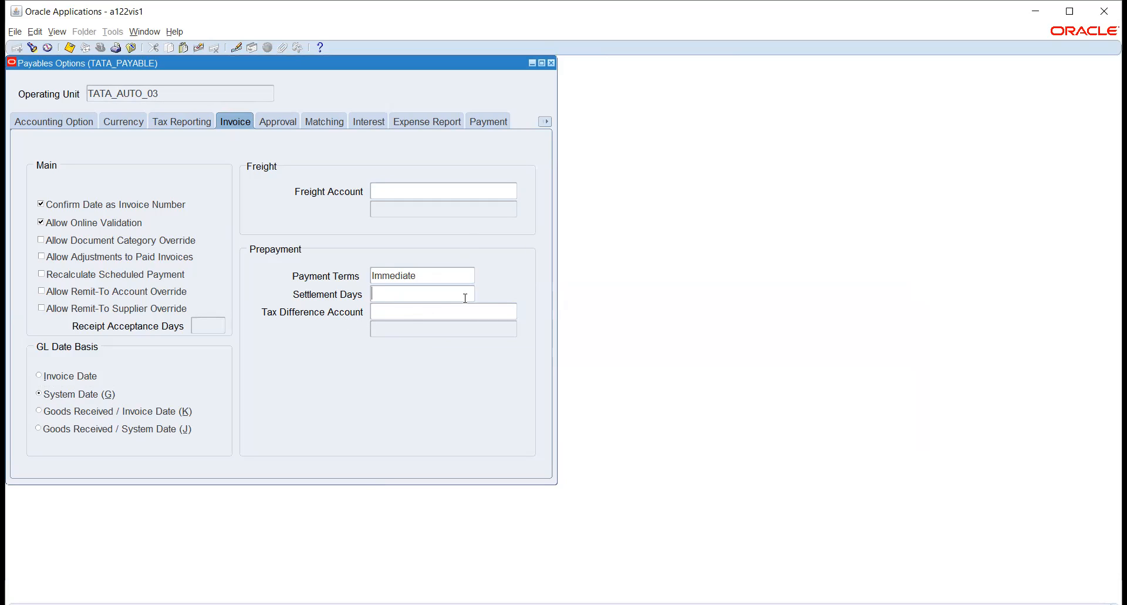
# - Disable Use Invoice Approval Workflow in the approval options and accept the change
pyautogui.click(274, 121)
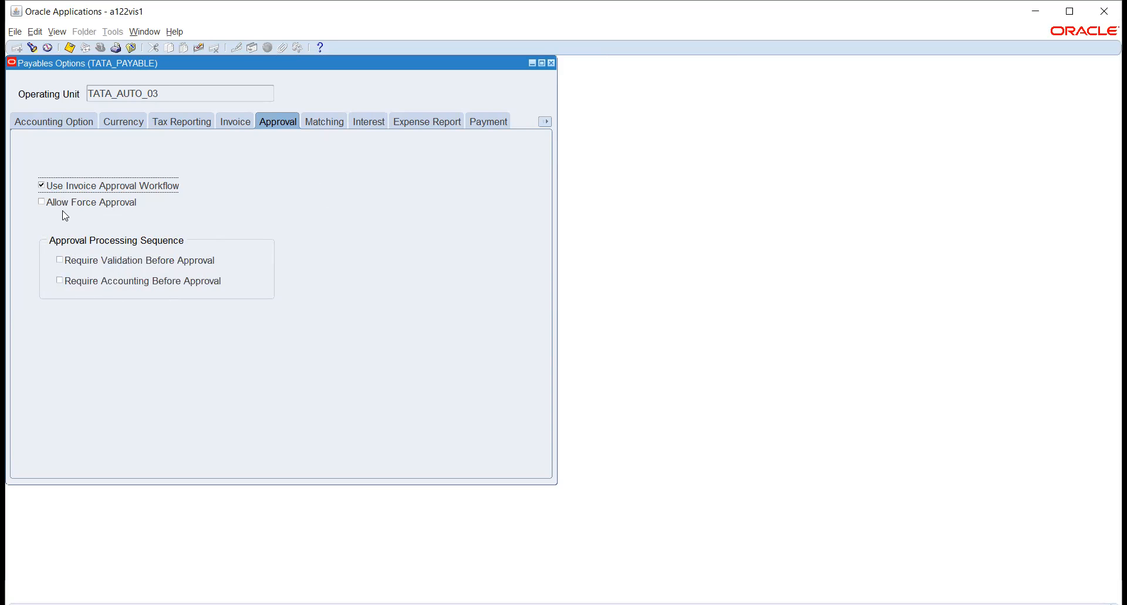
pyautogui.click(55, 185)
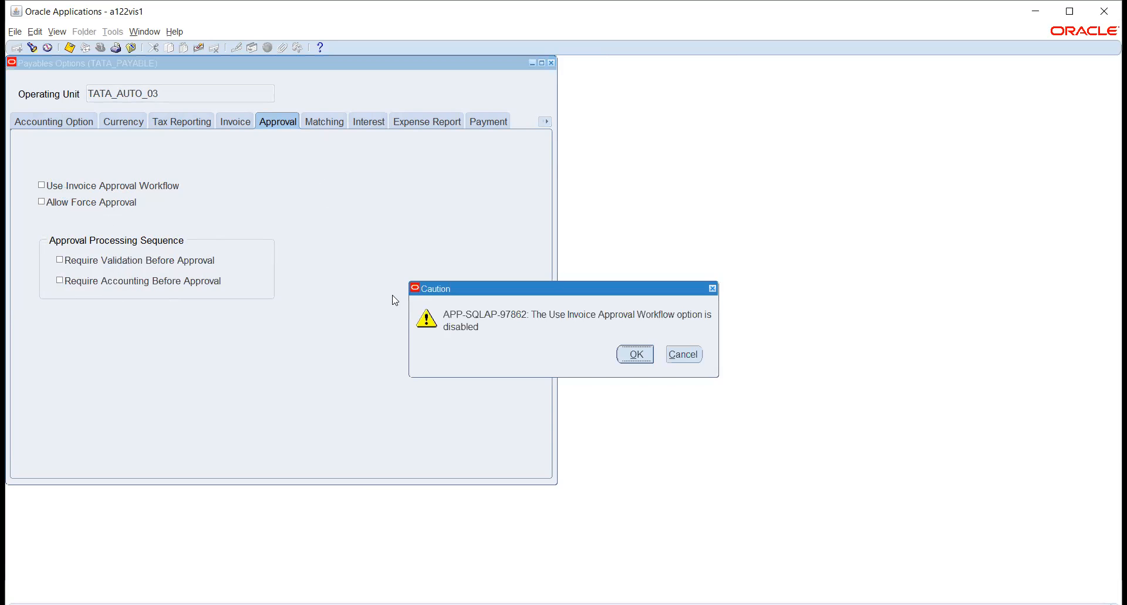
pyautogui.click(624, 346)
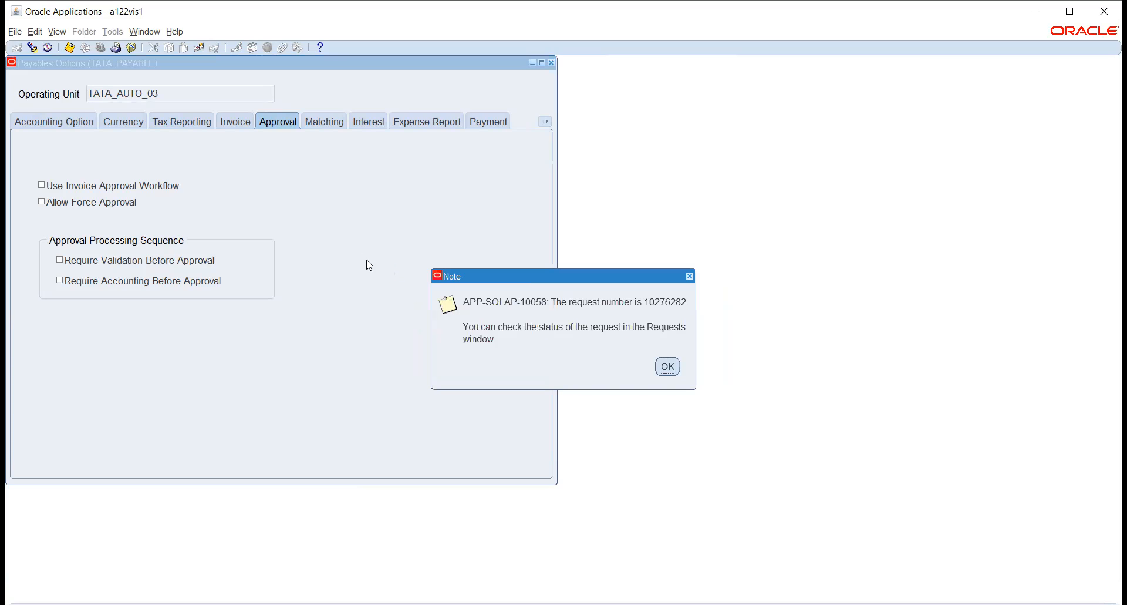
pyautogui.click(658, 364)
# - Review the matching and interest options, and set the expense report Payment Terms to Immediate
pyautogui.click(324, 122)
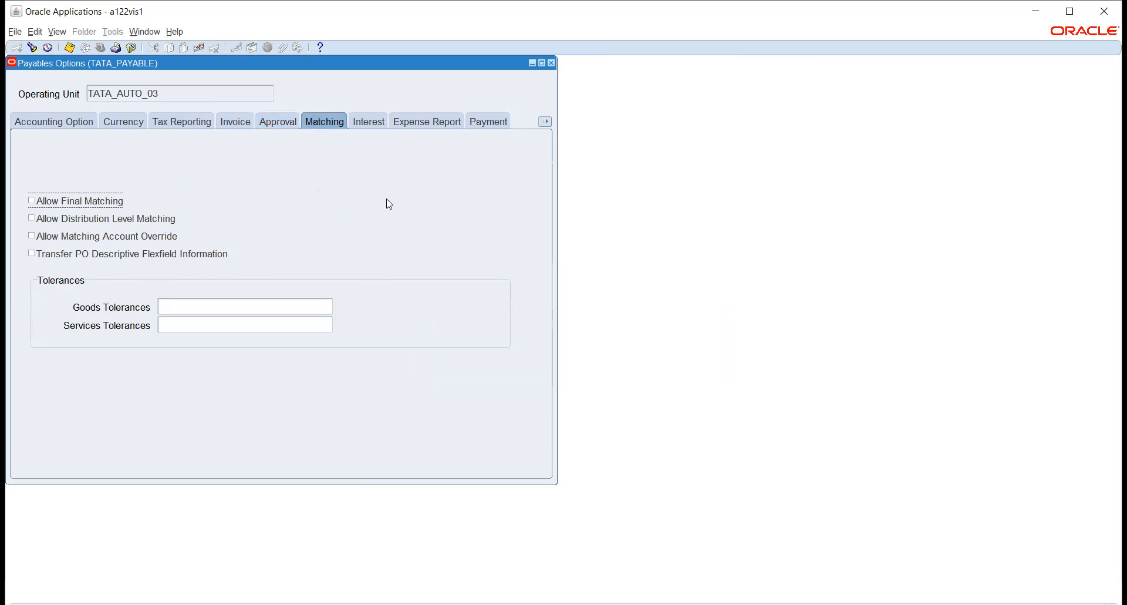
pyautogui.click(370, 122)
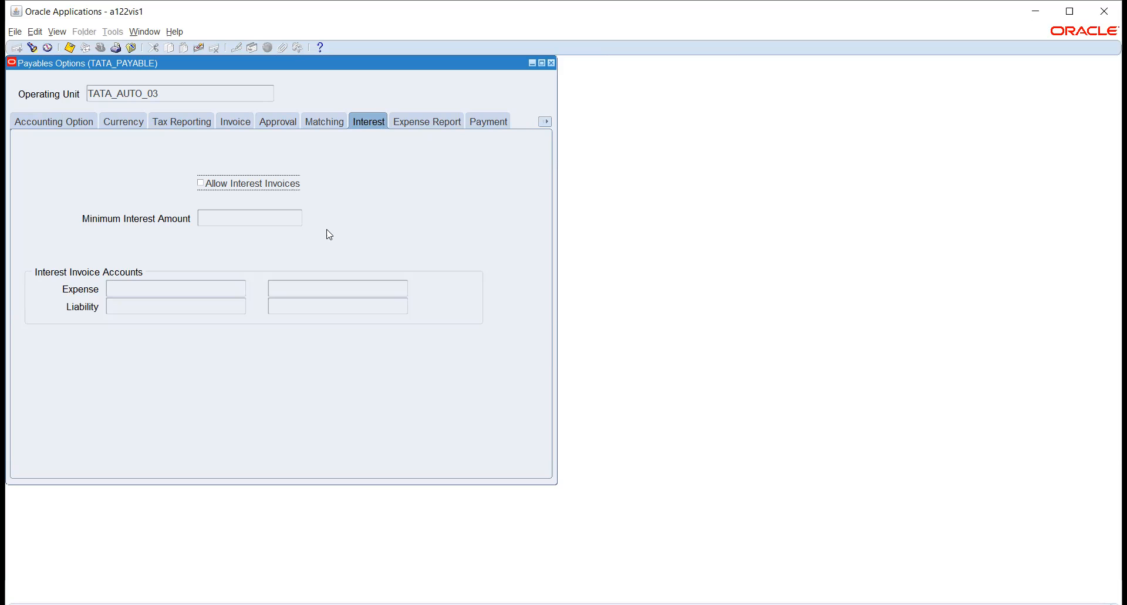
pyautogui.click(420, 122)
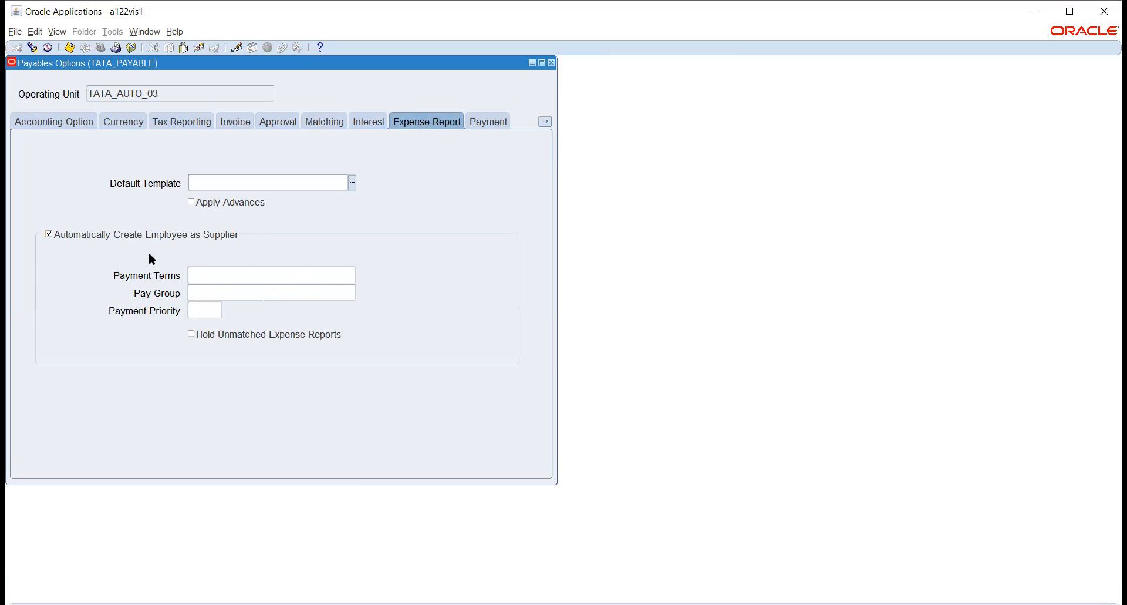
pyautogui.click(253, 281)
pyautogui.click(249, 278)
pyautogui.write('IMM')
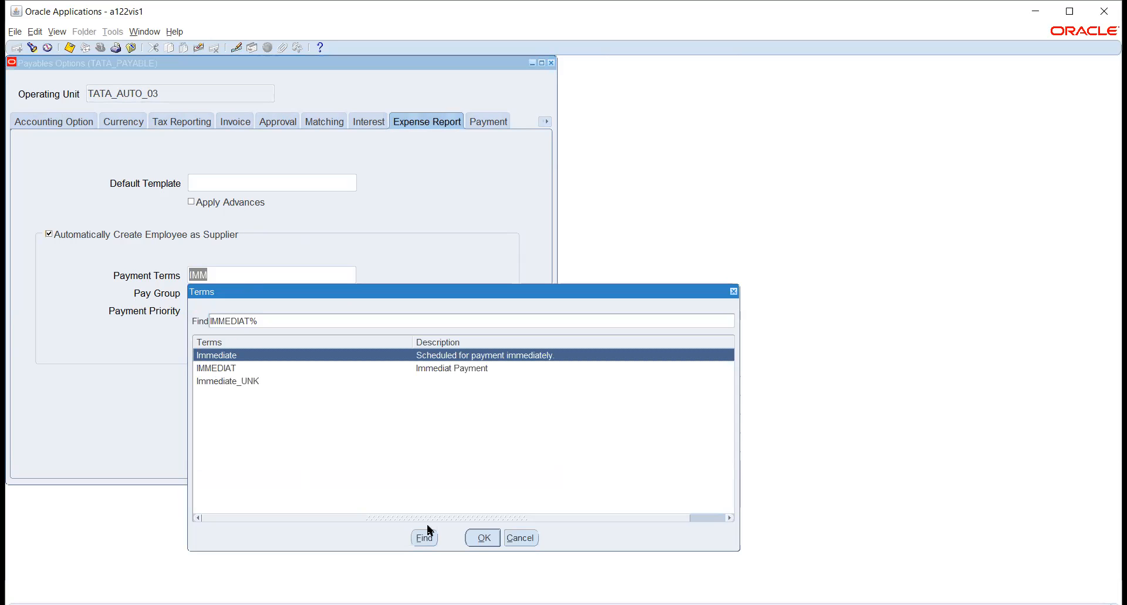
pyautogui.click(482, 538)
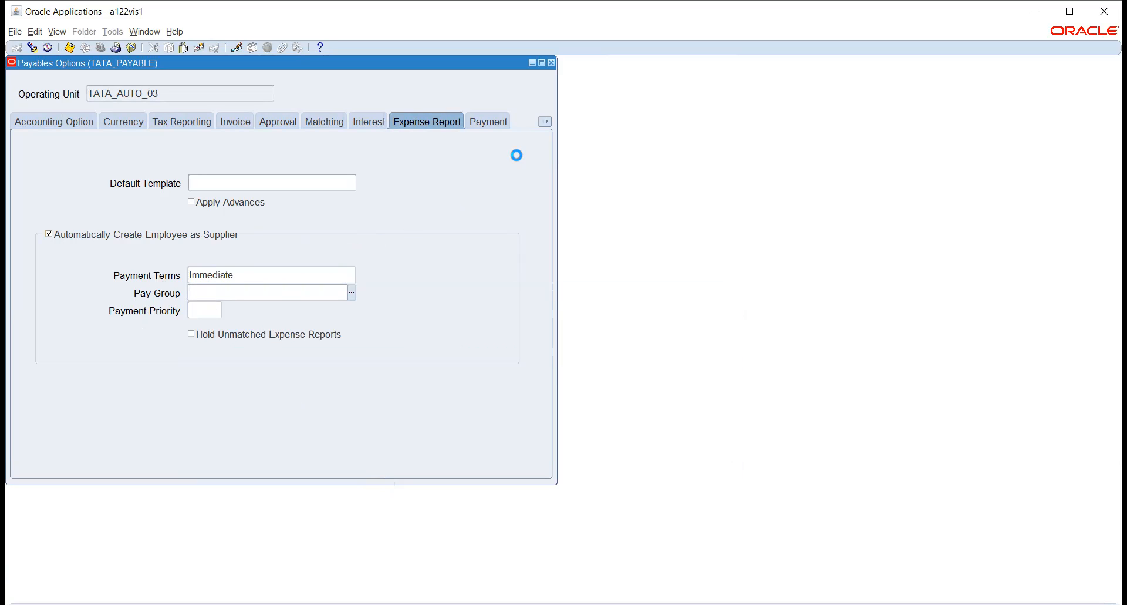
# - Enable Allow Pre-Date and Allow Void and Reissue for single payments in the payment options
pyautogui.click(488, 123)
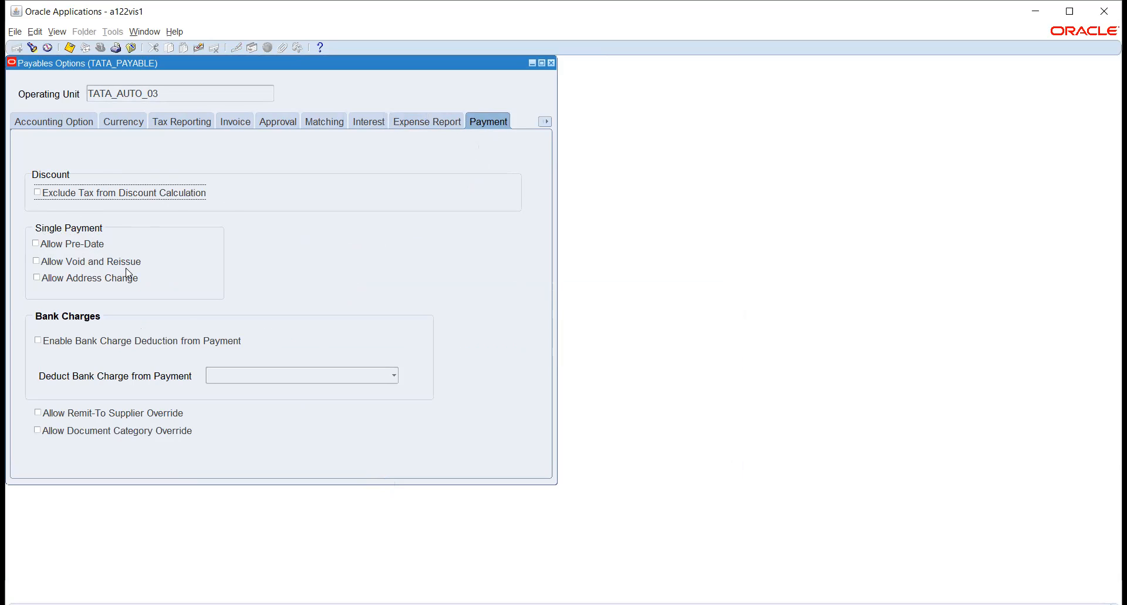
pyautogui.click(36, 261)
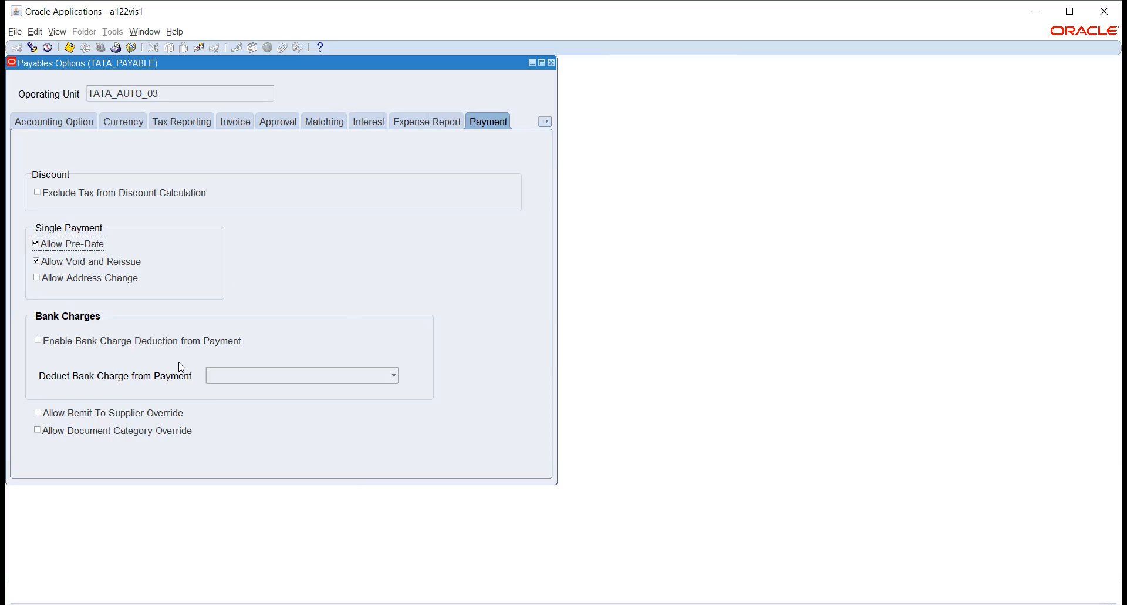
pyautogui.click(545, 123)
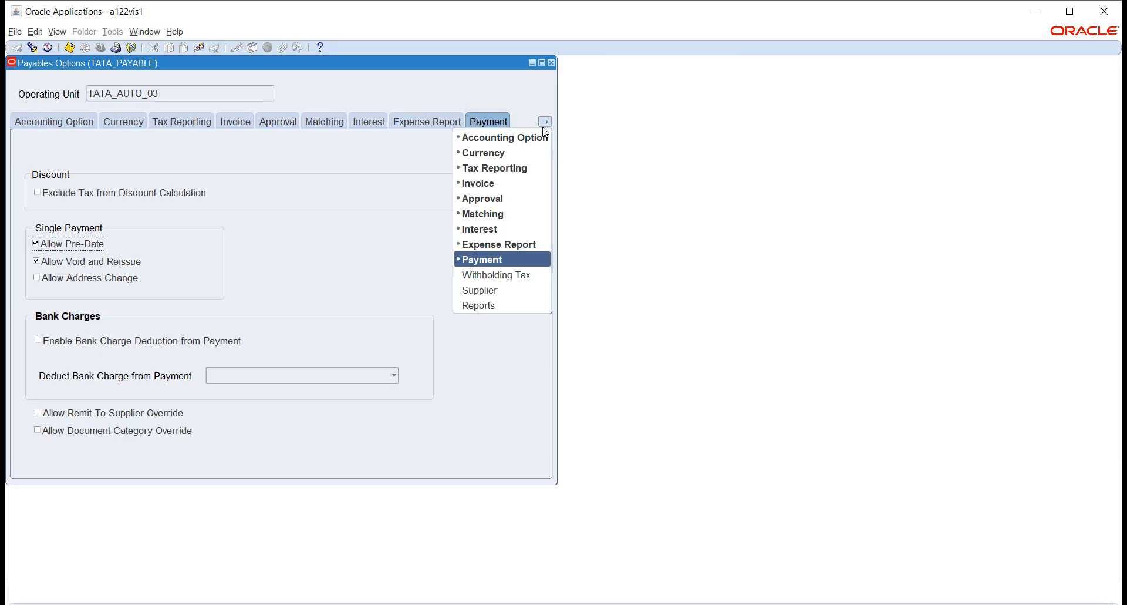
pyautogui.click(382, 220)
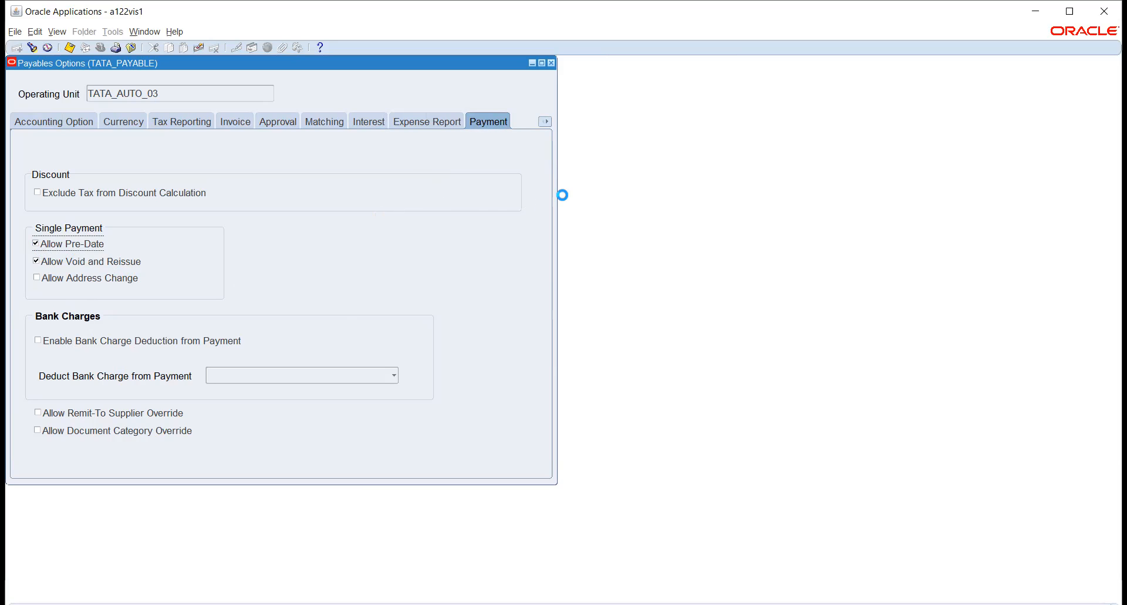
# - Review the withholding tax and report options, and set the supplier Payment Terms to Immediate
pyautogui.click(545, 122)
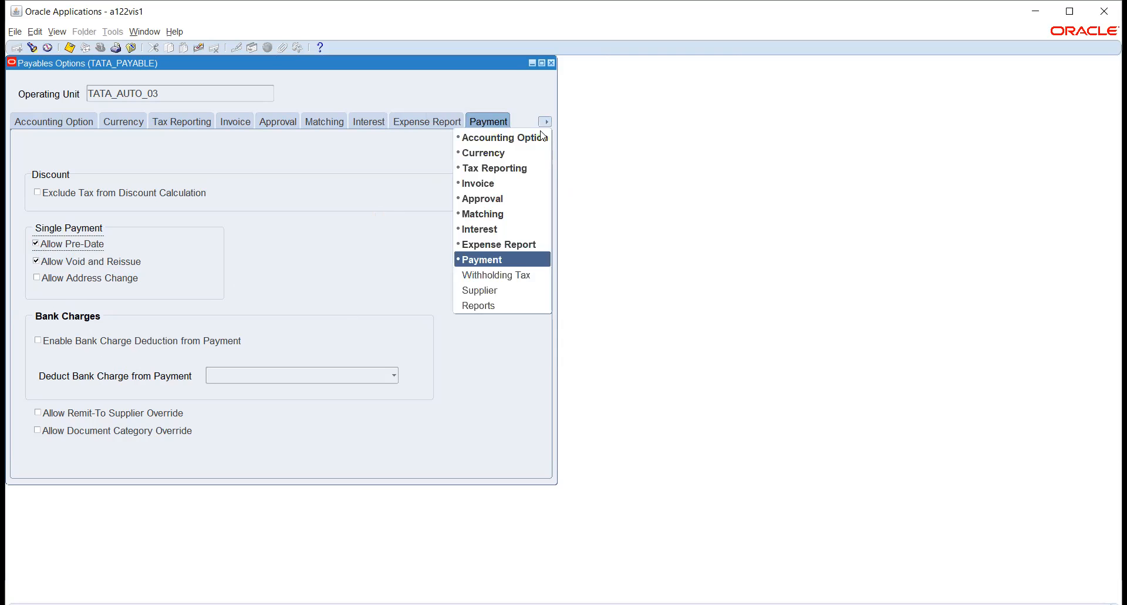
pyautogui.click(469, 275)
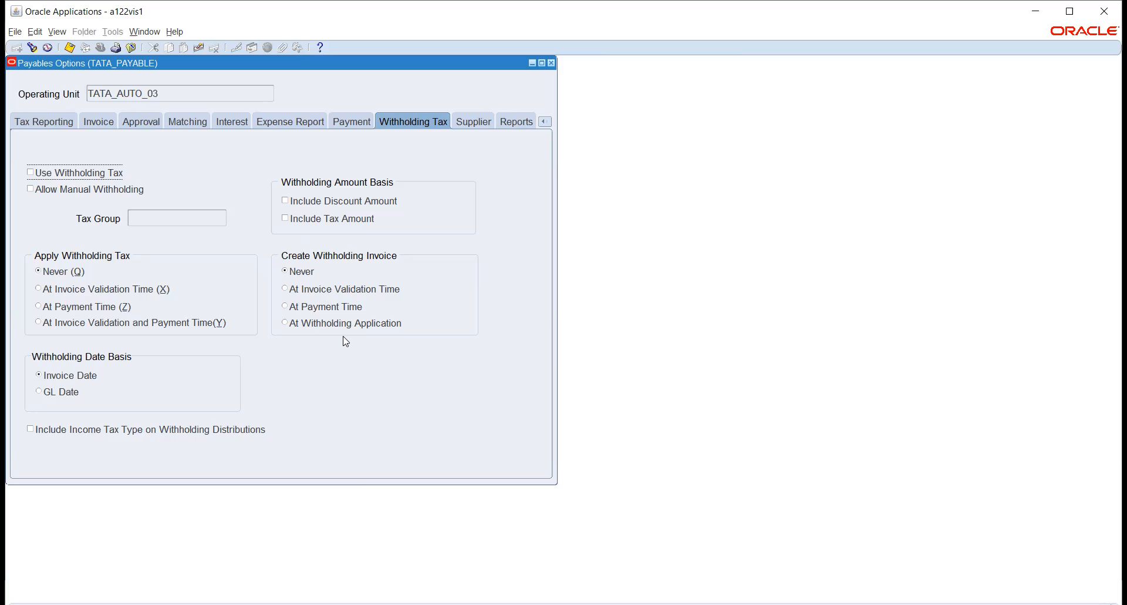
pyautogui.click(473, 122)
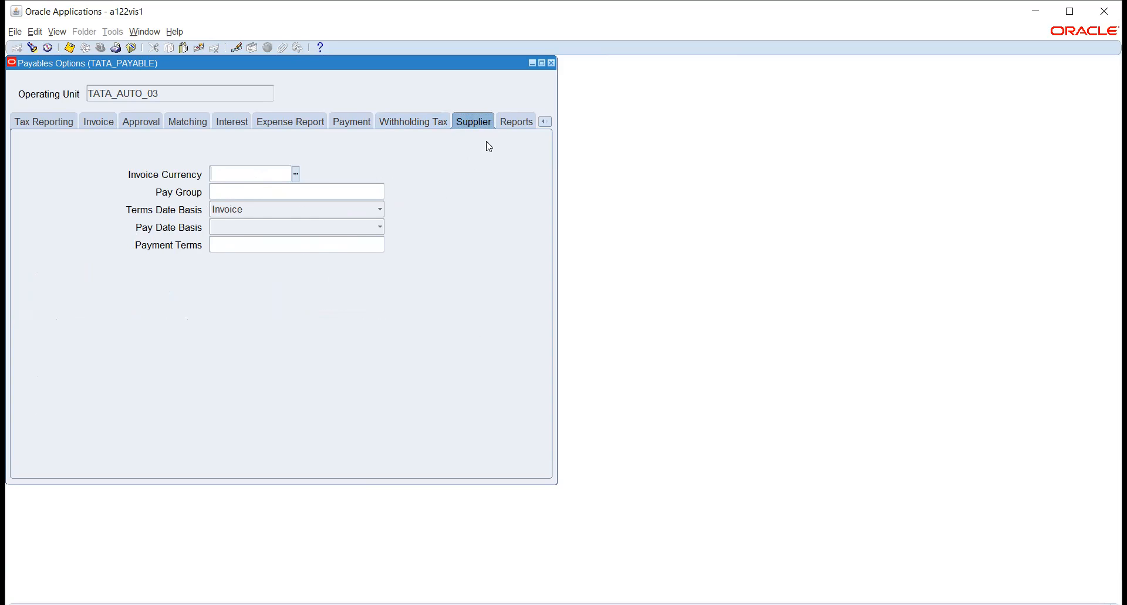
pyautogui.click(304, 248)
pyautogui.write('IMM')
pyautogui.press('Tab')
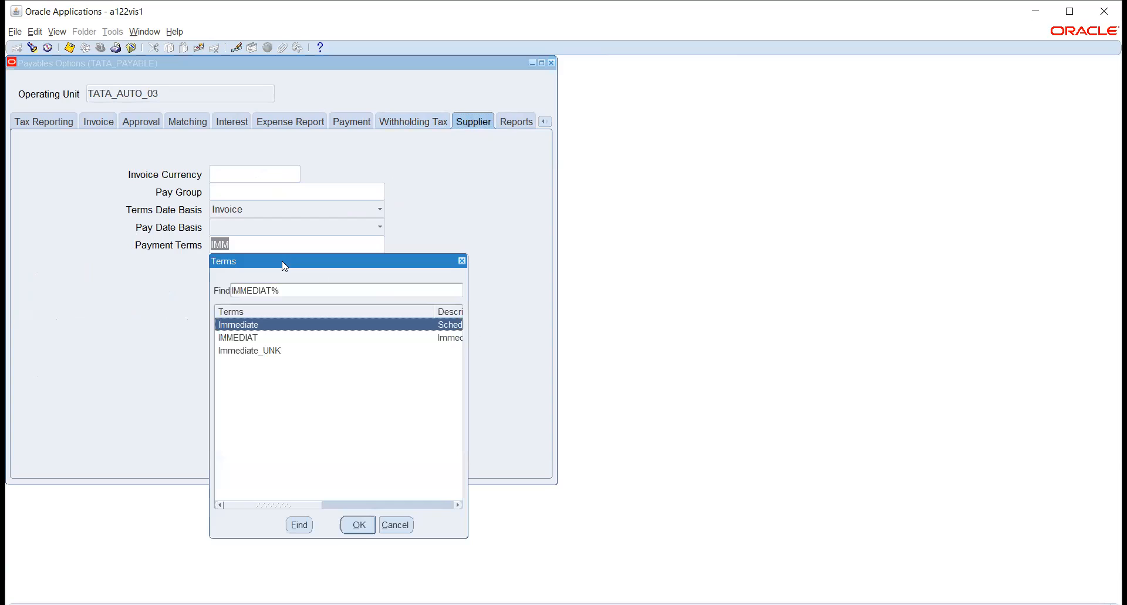
pyautogui.click(357, 520)
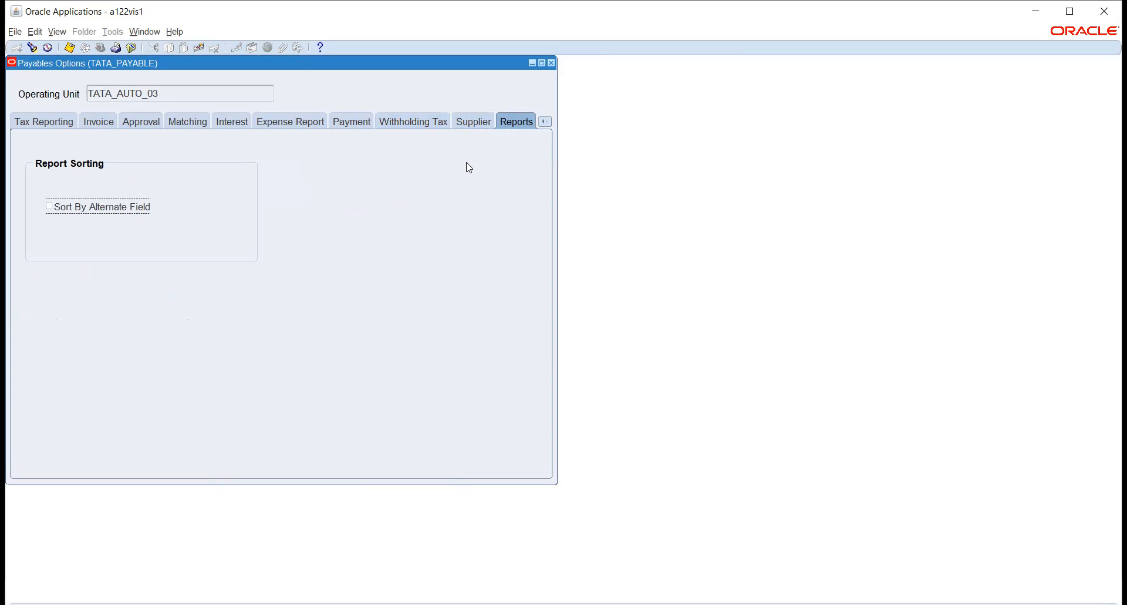
pyautogui.click(550, 121)
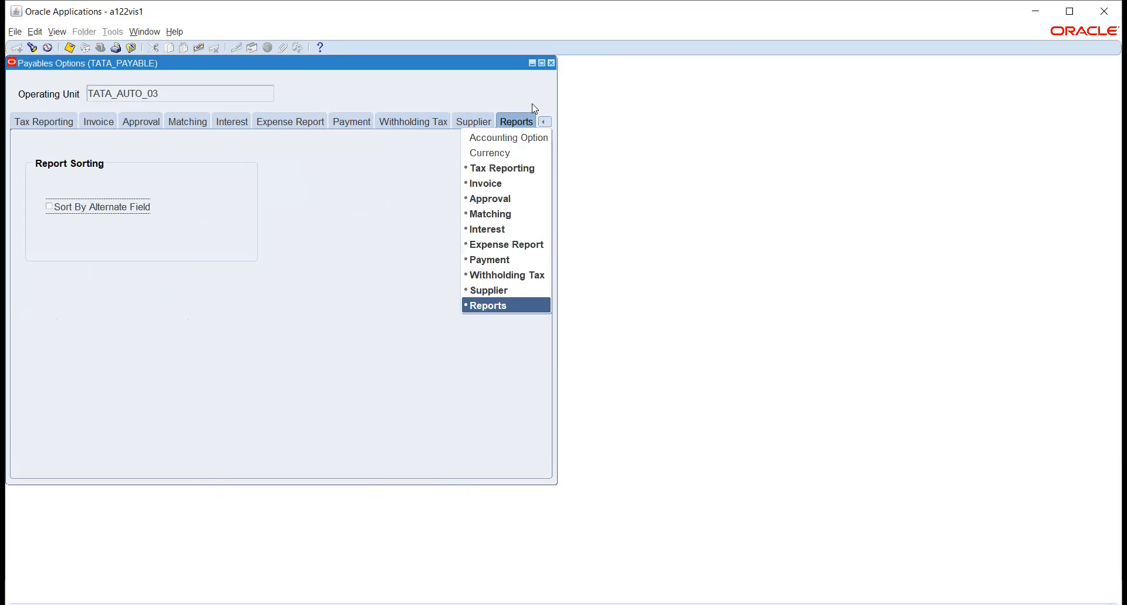
# - Close the Payables Options form, then expand the Invoice setup functions in the Navigator and select Payment Terms
pyautogui.click(503, 84)
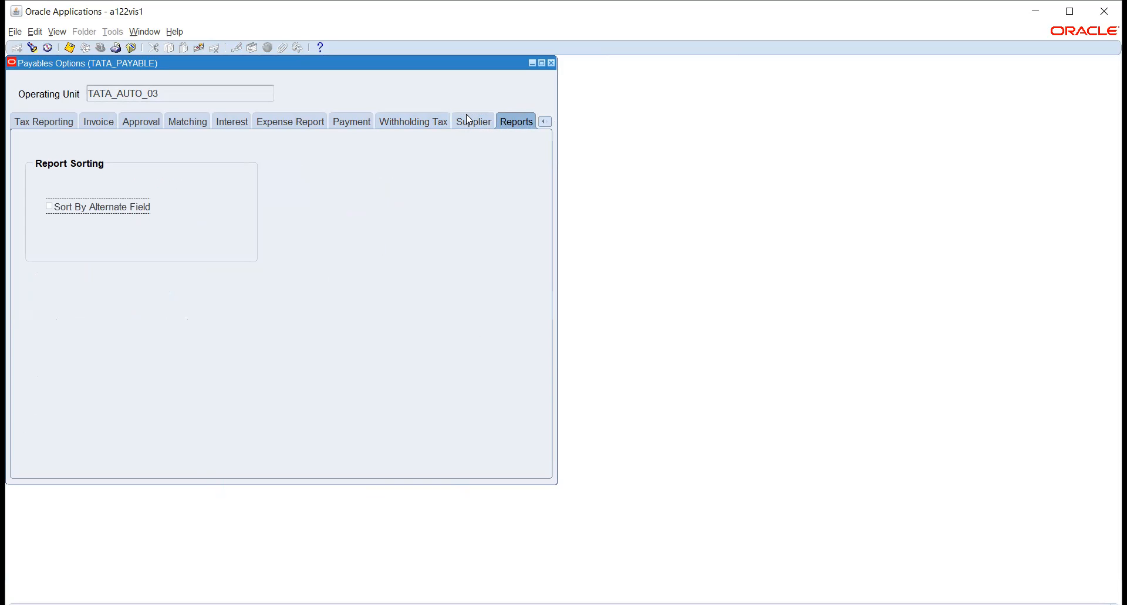
pyautogui.click(552, 63)
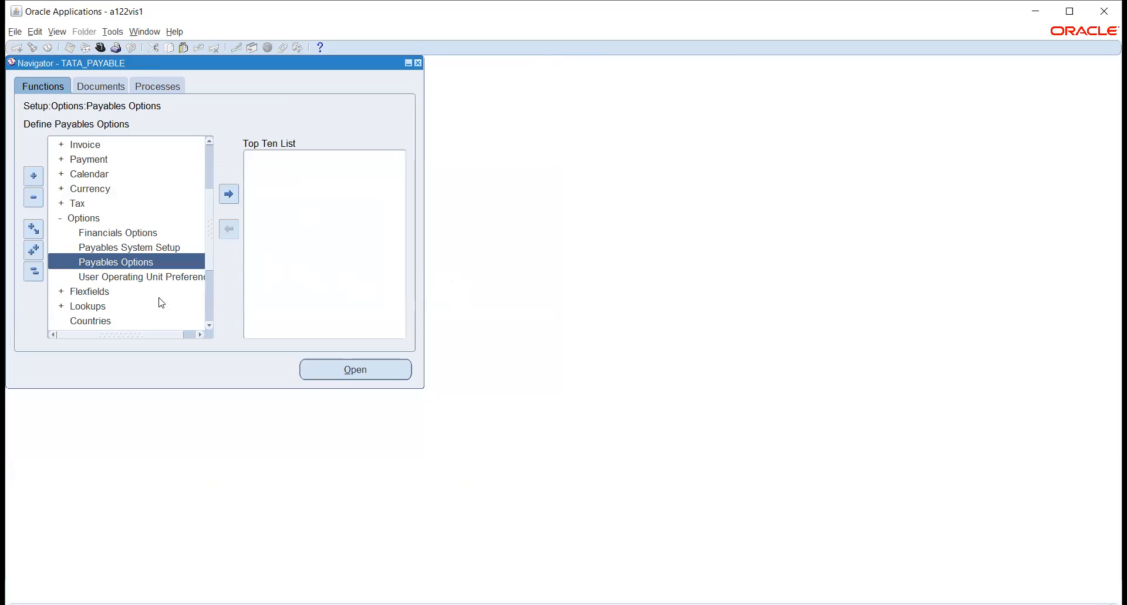
pyautogui.scroll(1, 78, 245)
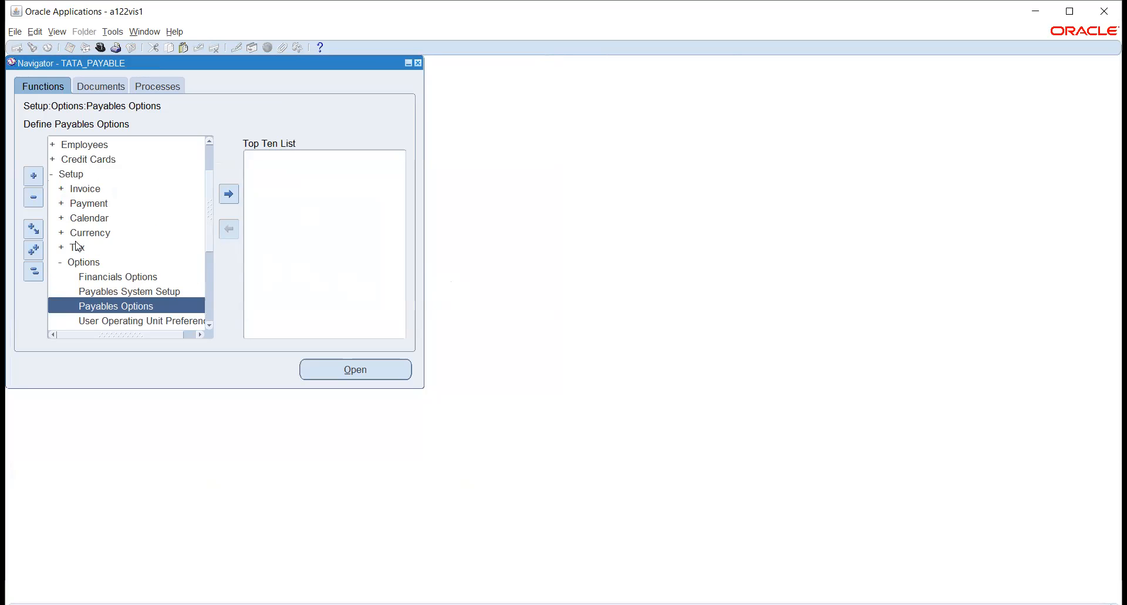
pyautogui.scroll(1, 78, 245)
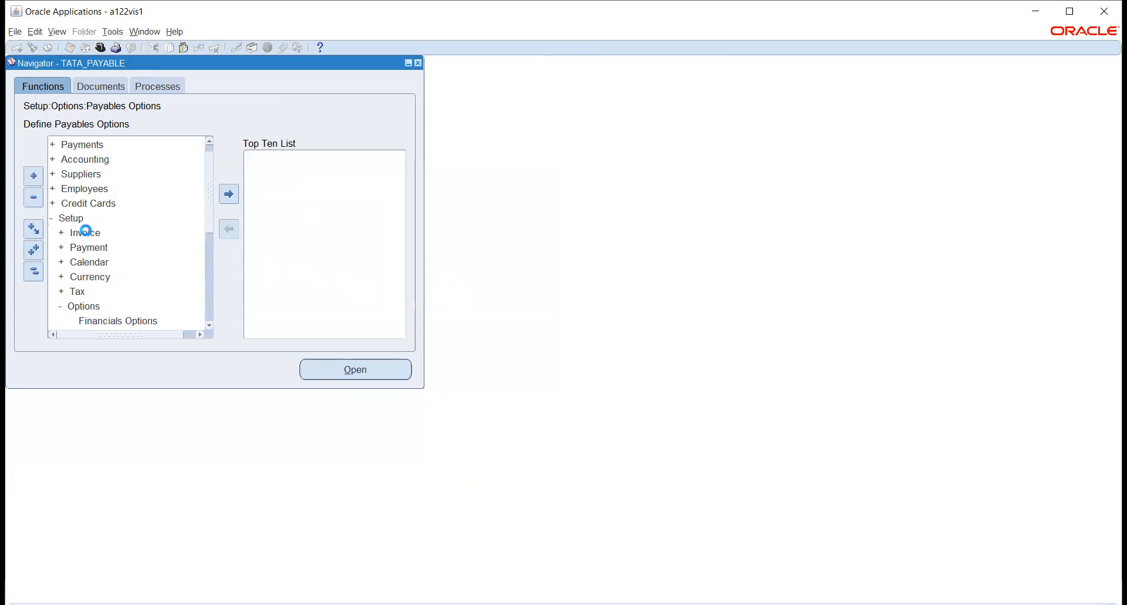
pyautogui.doubleClick(85, 231)
pyautogui.click(121, 265)
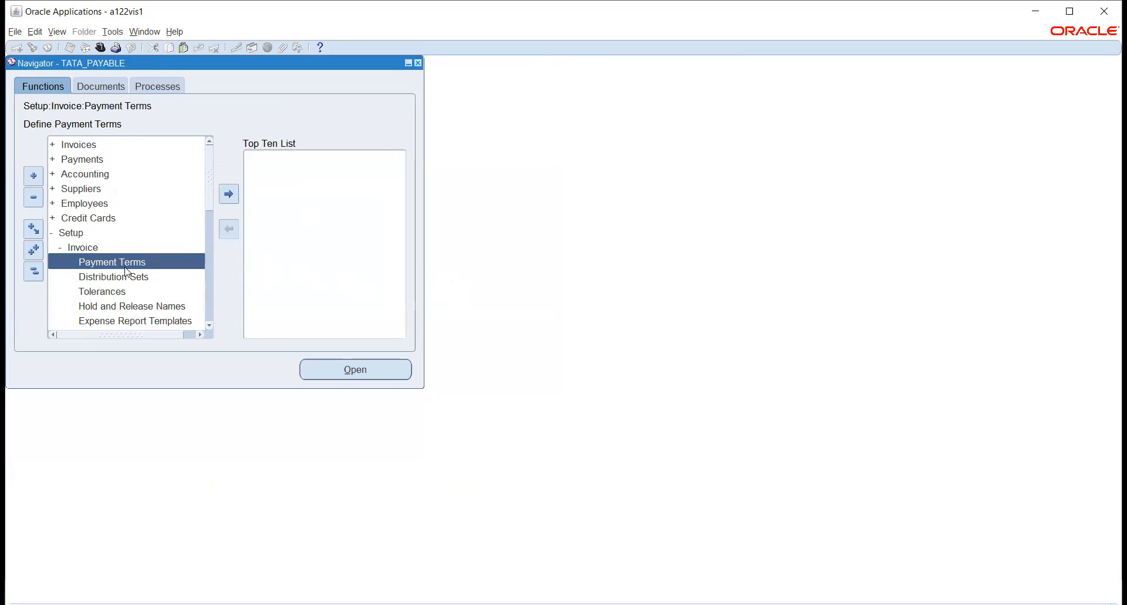
pyautogui.scroll(-3, 126, 272)
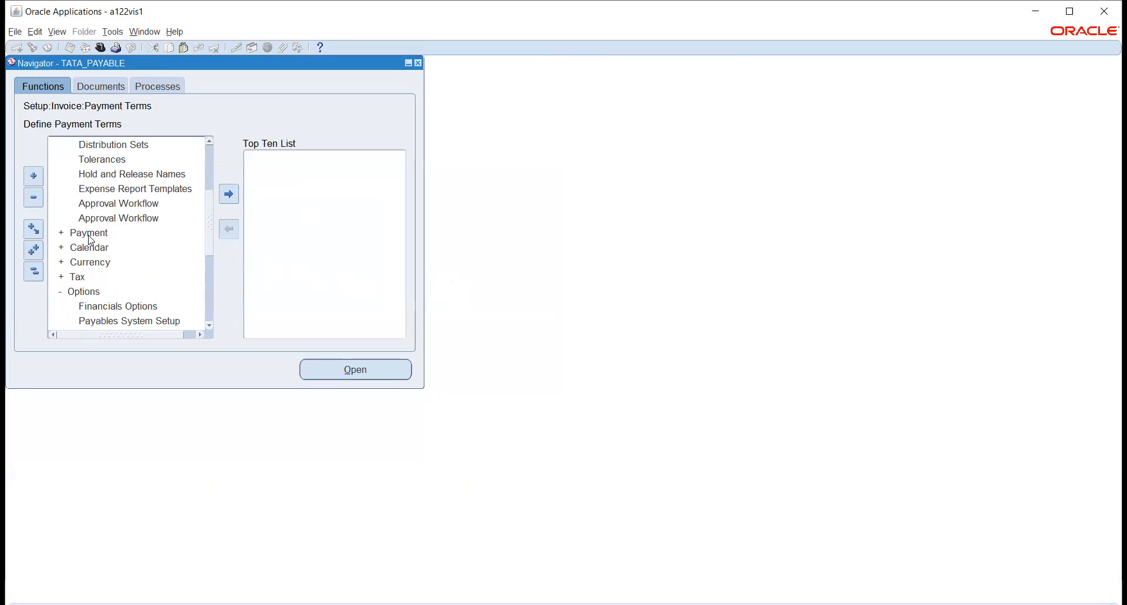
pyautogui.scroll(3, 90, 239)
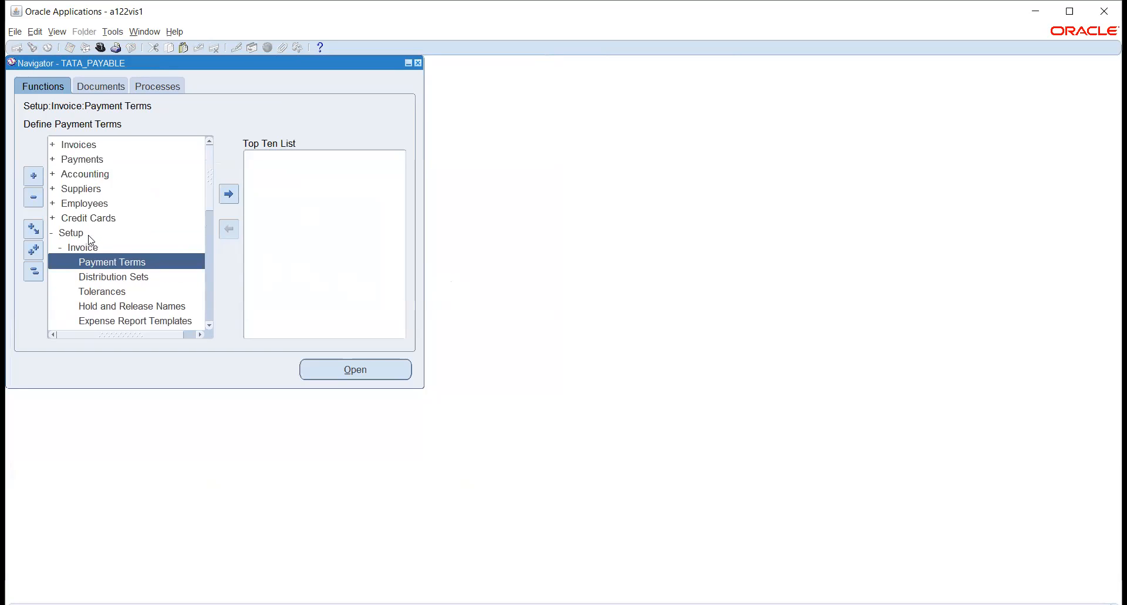